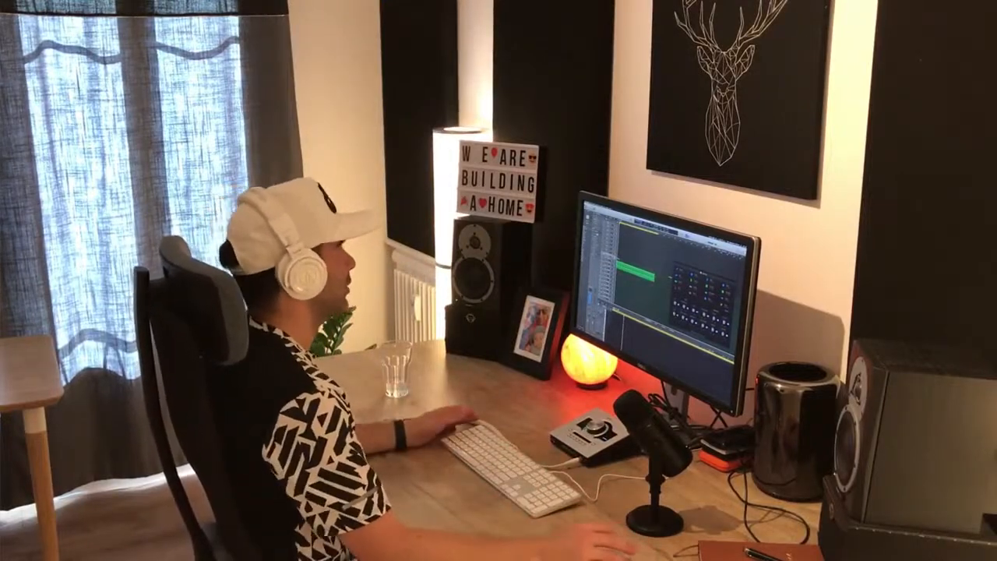
# Show Musical Typing, select the Block - After Party track and play the project from the beginning
pyautogui.press('super+k')
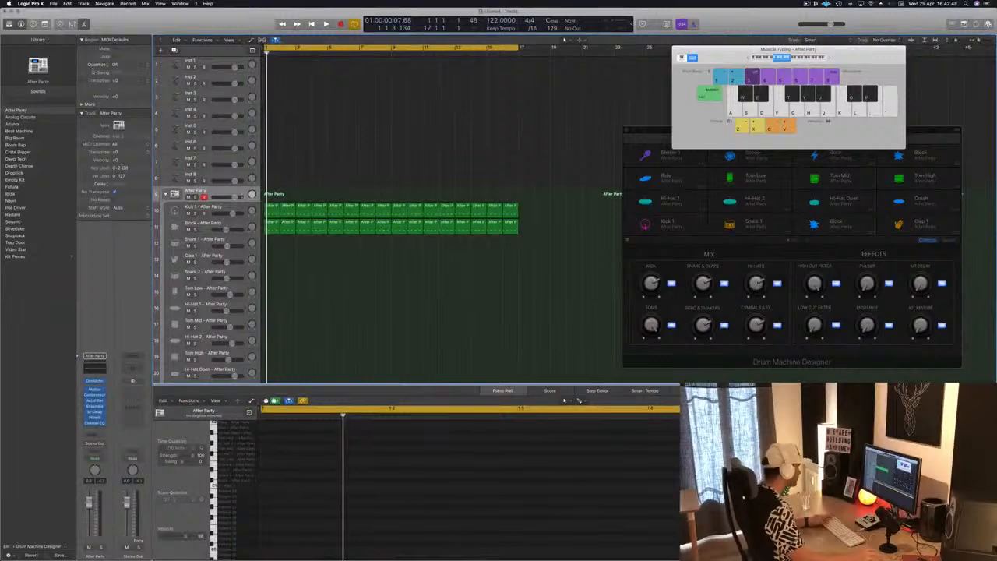
pyautogui.click(236, 221)
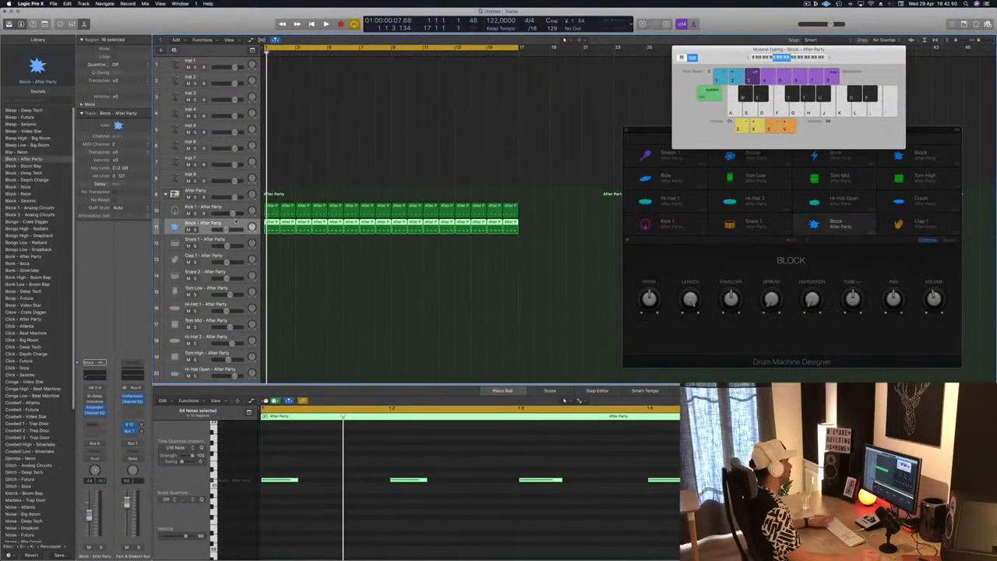
pyautogui.click(386, 298)
pyautogui.press('space')
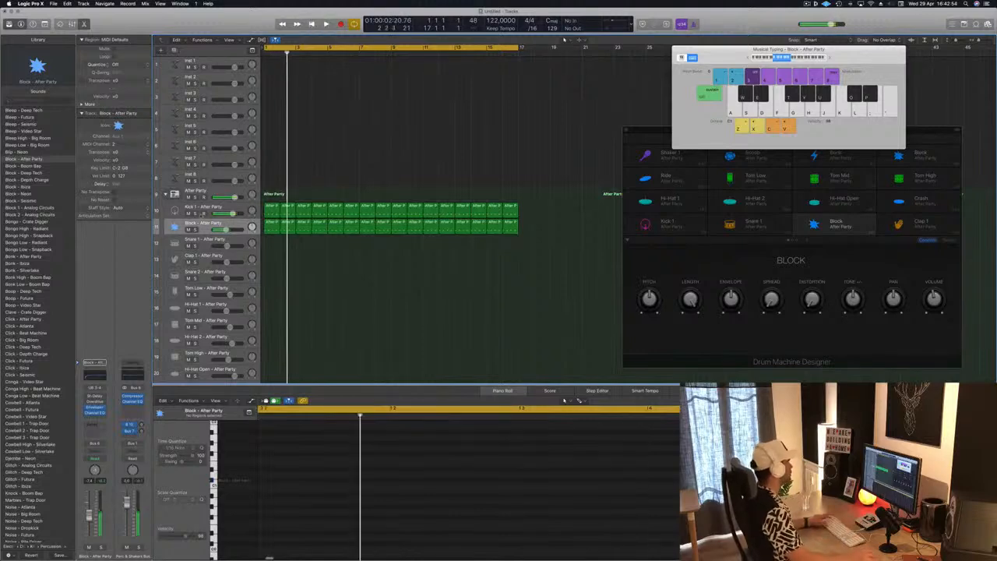
pyautogui.press('Return')
pyautogui.click(232, 223)
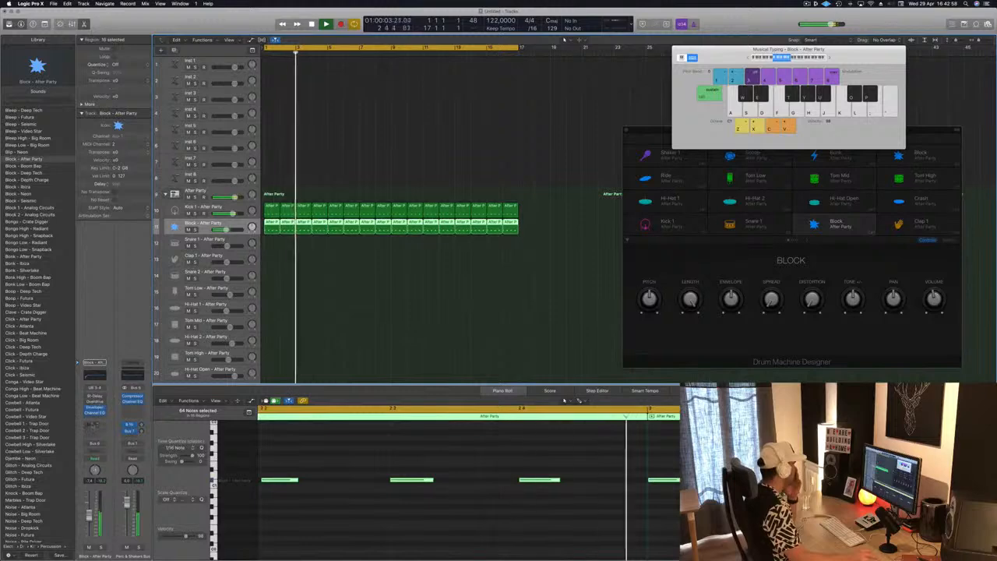
# Add a send to Bus 3 on the Block track's channel strip
pyautogui.click(94, 426)
pyautogui.moveTo(95, 436)
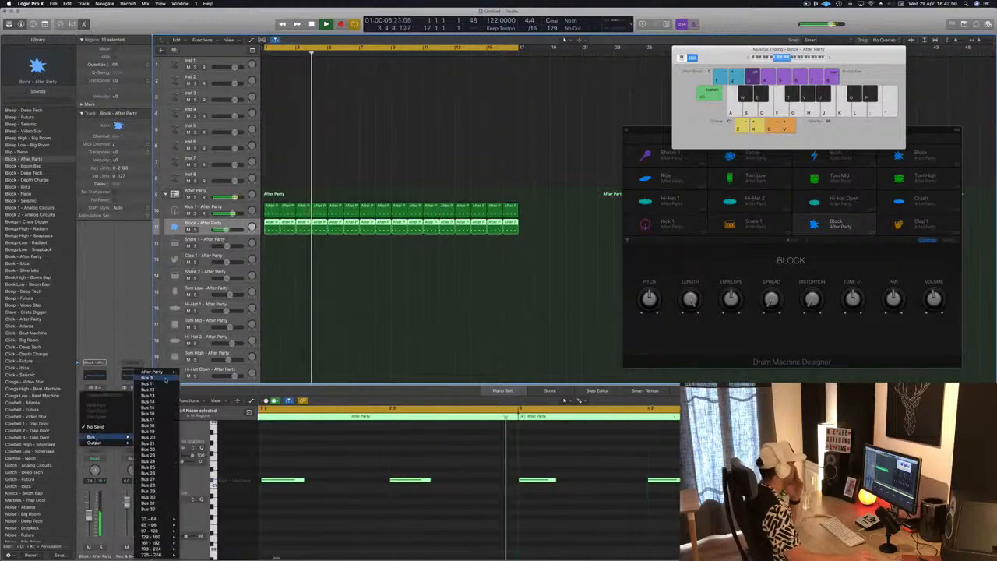
pyautogui.click(158, 375)
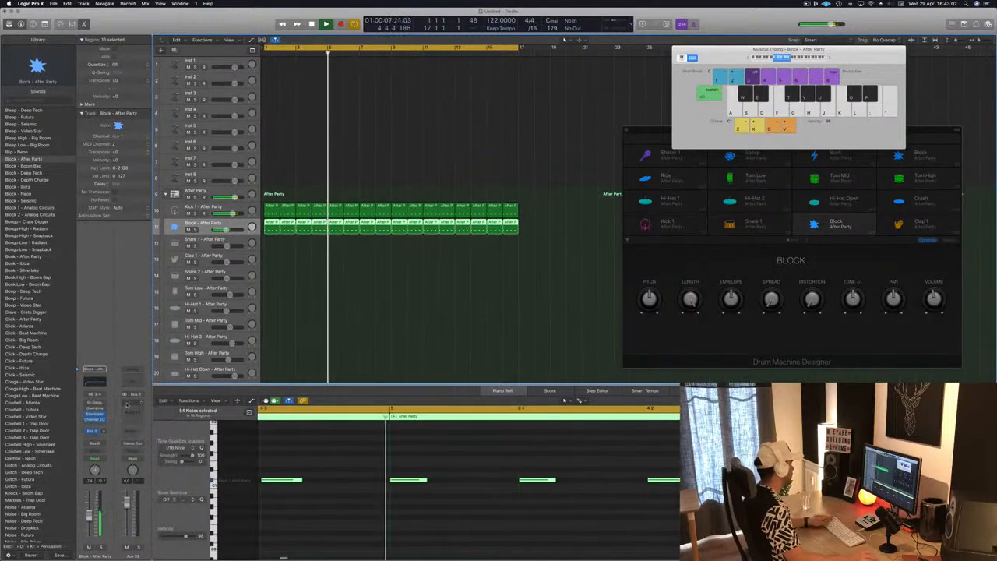
# Insert a stereo Delay Designer on the Bus 3 aux channel and place its window over the arrangement
pyautogui.click(94, 425)
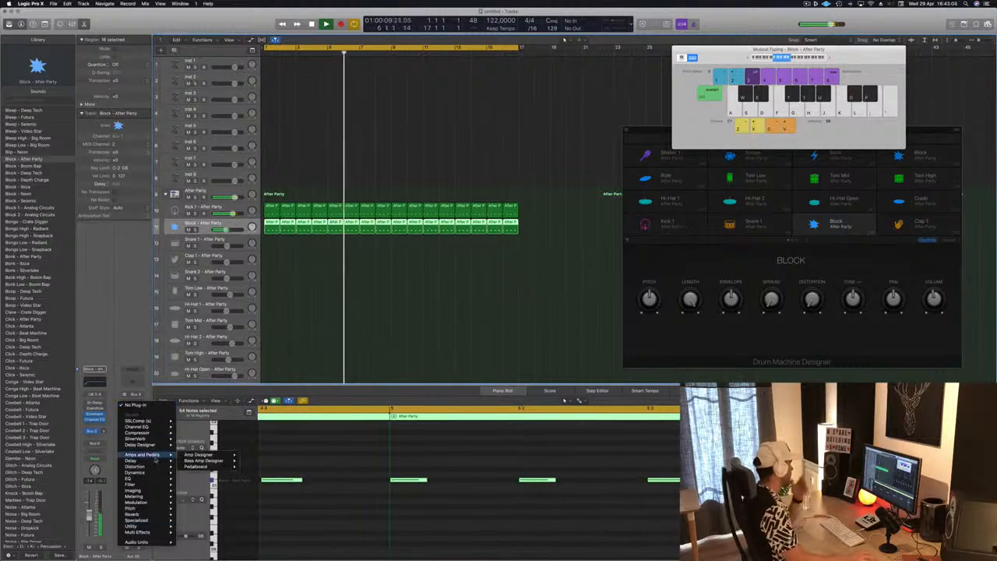
pyautogui.moveTo(130, 460)
pyautogui.moveTo(201, 460)
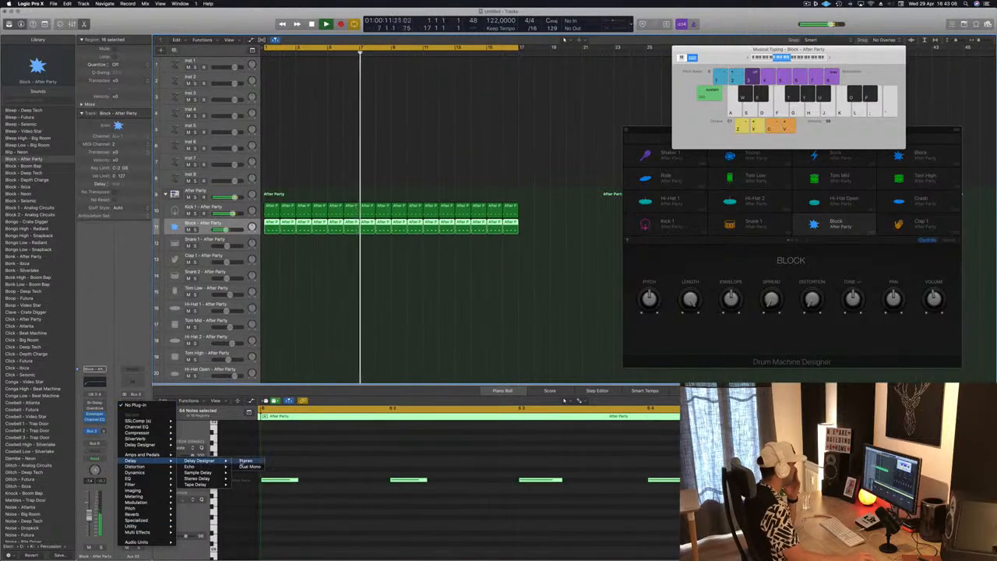
pyautogui.click(246, 461)
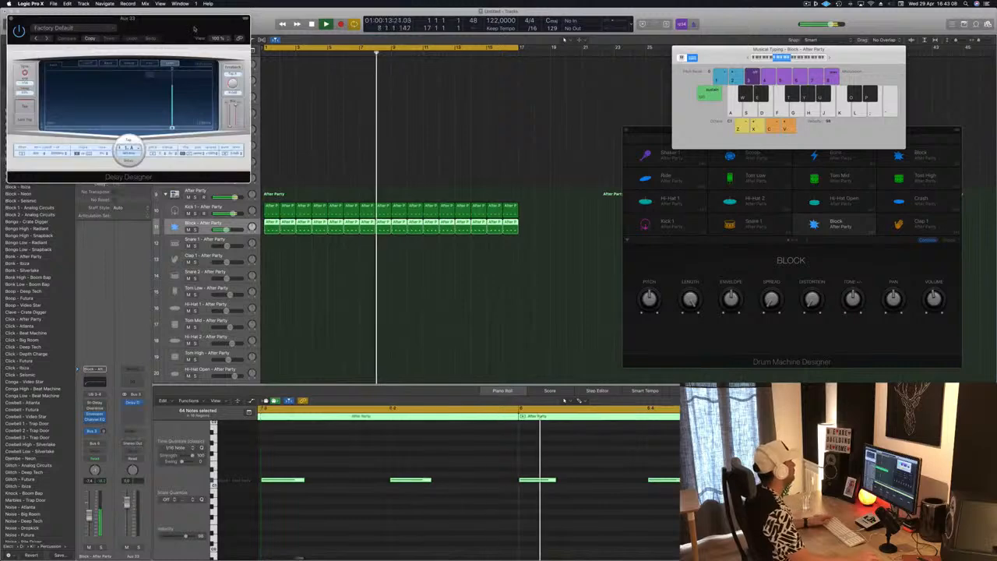
pyautogui.moveTo(138, 43); pyautogui.dragTo(326, 65)
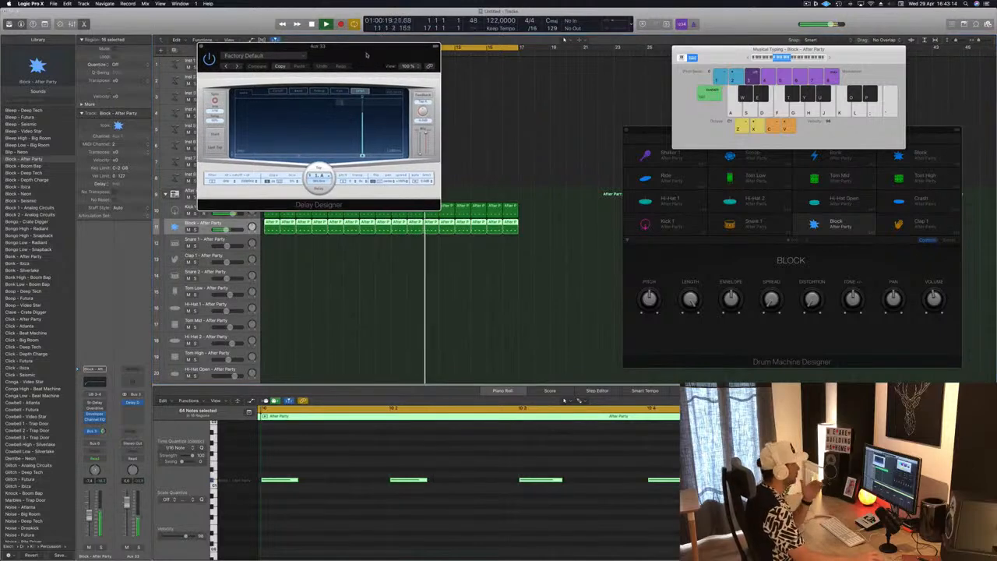
pyautogui.moveTo(361, 51); pyautogui.dragTo(389, 79)
# Load the 1/16 Filter Pan preset from the Simple Filtered category in Delay Designer
pyautogui.click(269, 83)
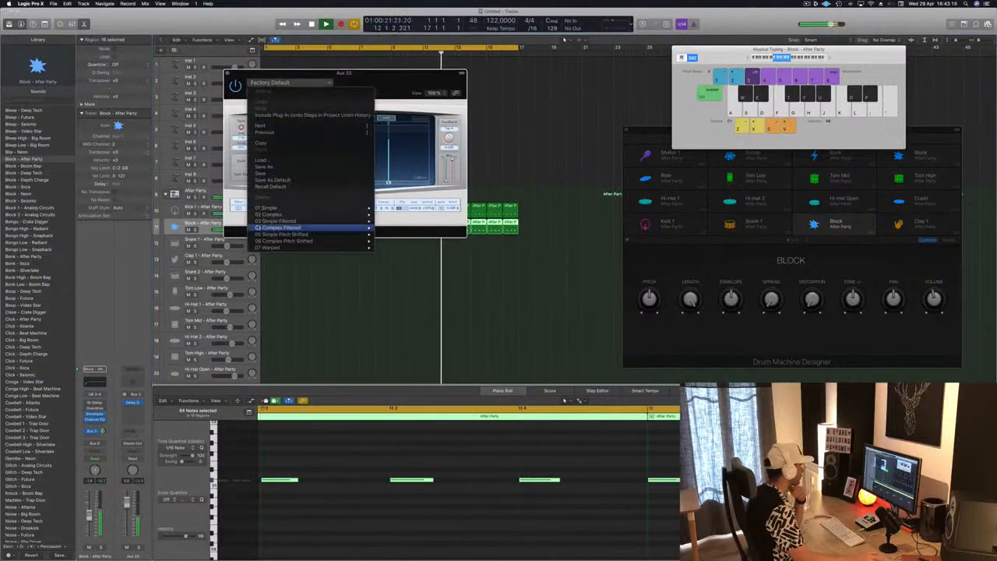
pyautogui.moveTo(293, 234)
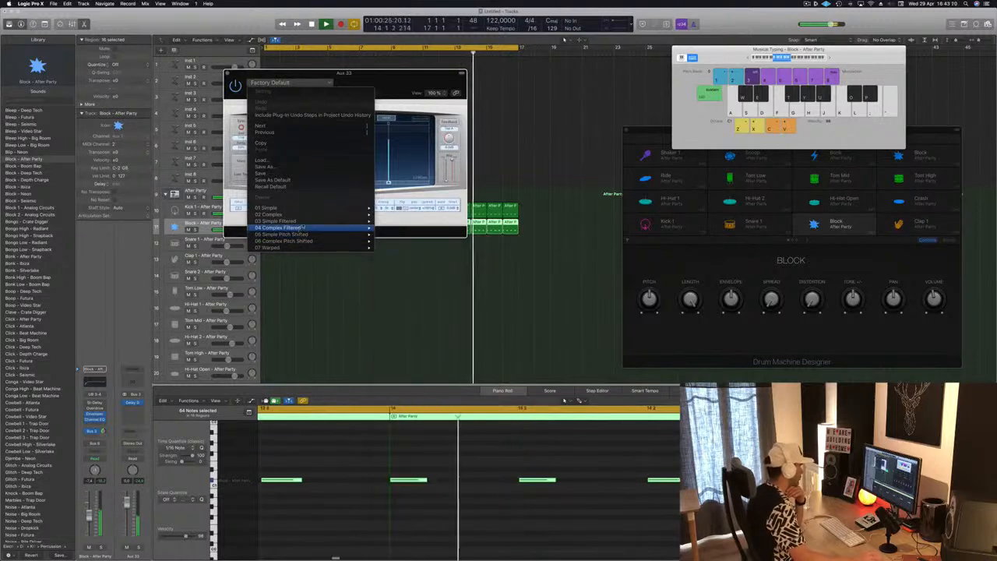
pyautogui.click(399, 301)
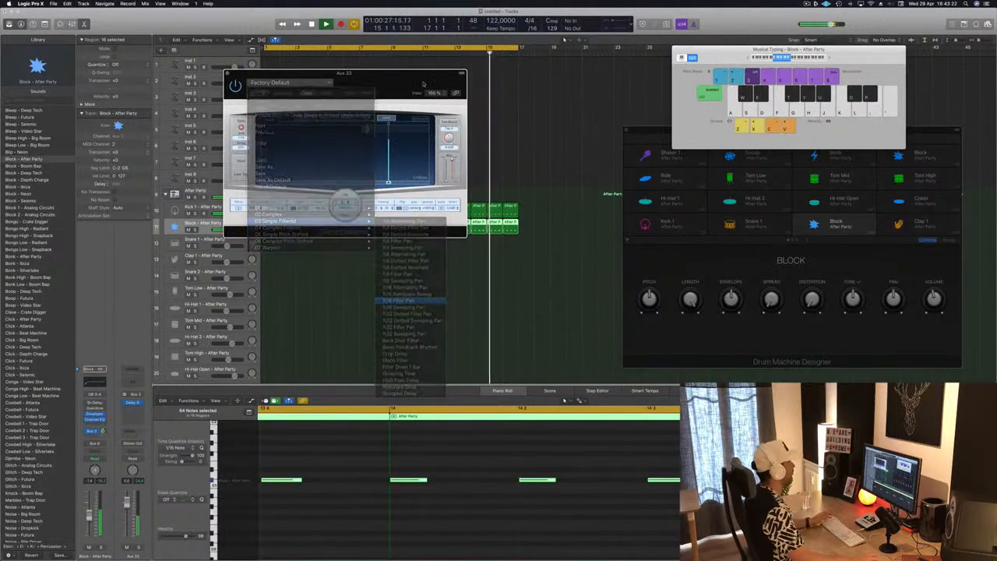
pyautogui.moveTo(314, 95); pyautogui.dragTo(582, 95)
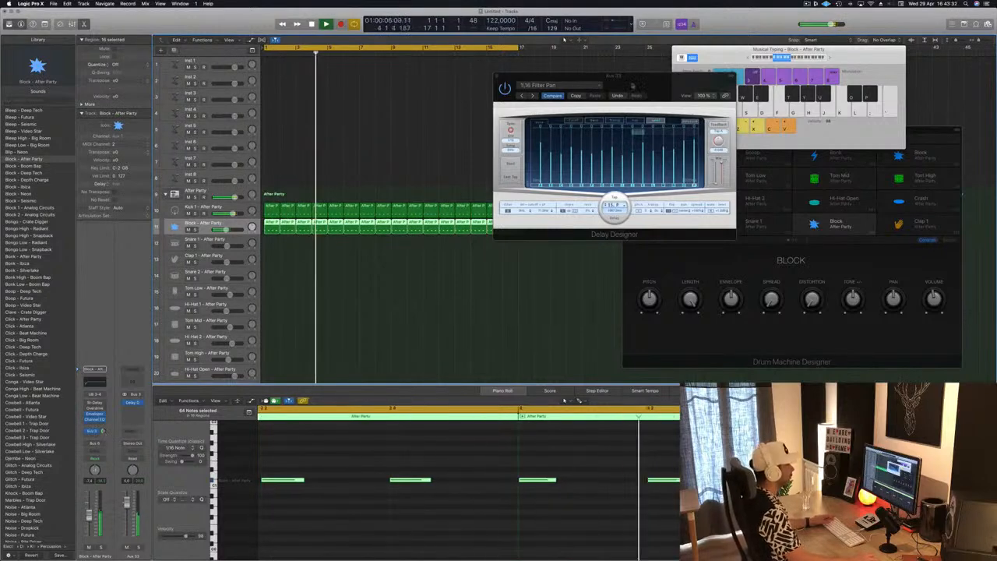
# Load the Electric Delay preset from the Warped category and adjust the Block track's Bus 3 send level
pyautogui.moveTo(631, 84); pyautogui.dragTo(442, 132)
pyautogui.click(390, 118)
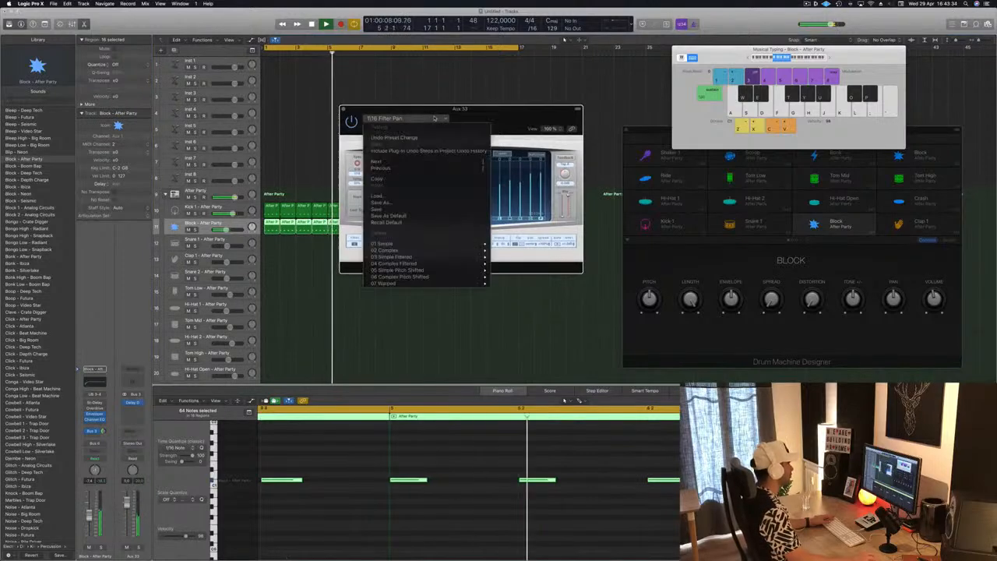
pyautogui.moveTo(431, 259)
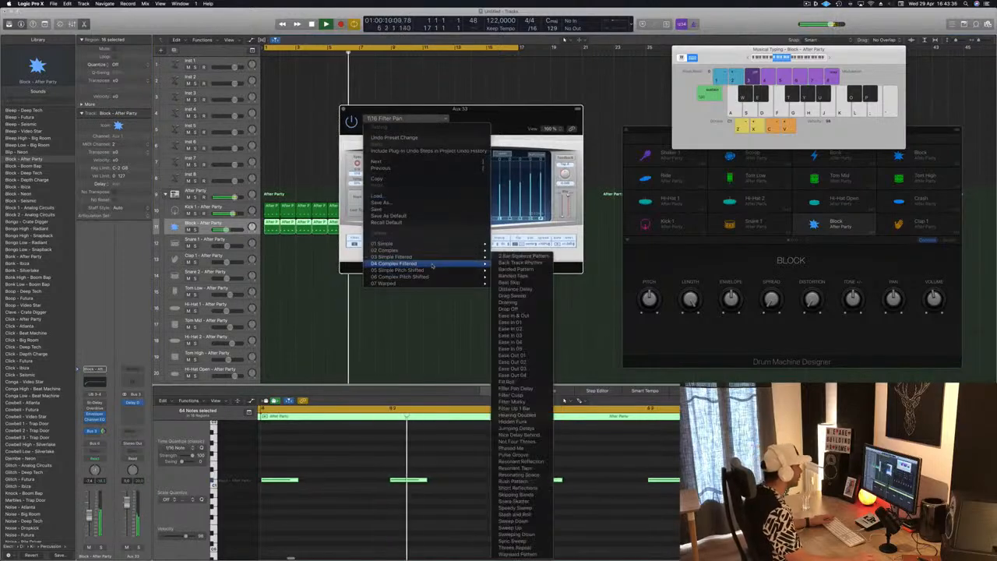
pyautogui.moveTo(432, 282)
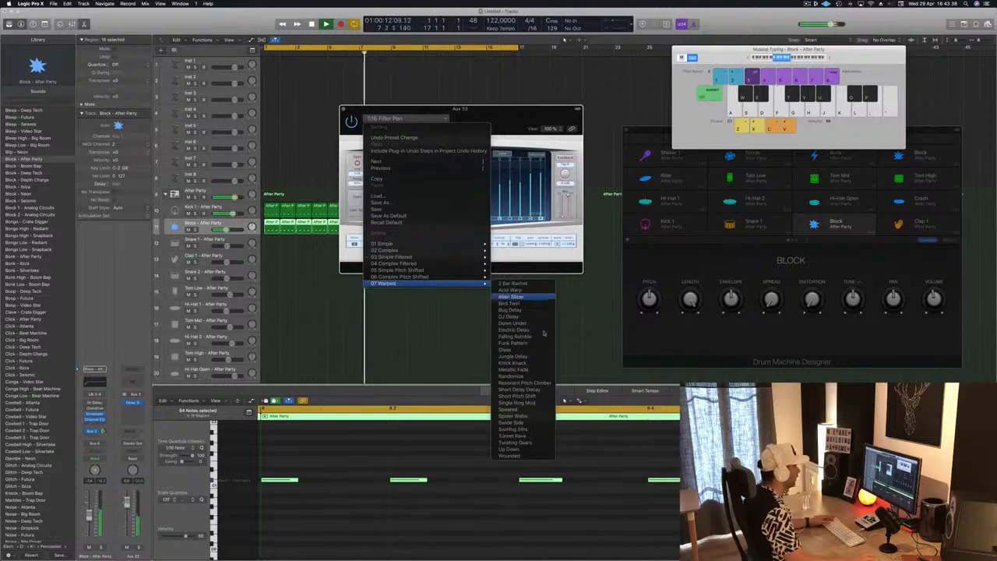
pyautogui.click(534, 332)
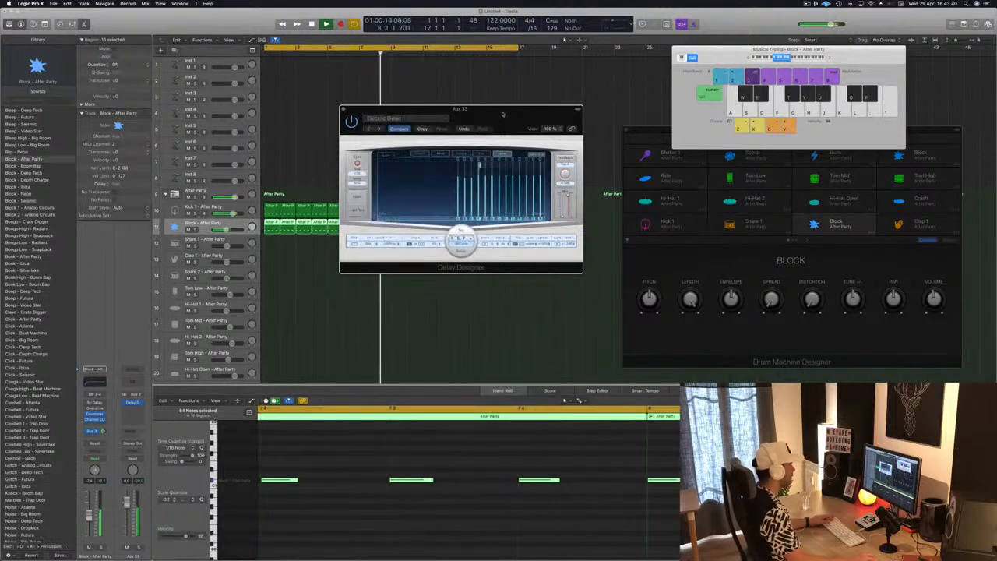
pyautogui.moveTo(102, 430); pyautogui.dragTo(102, 441)
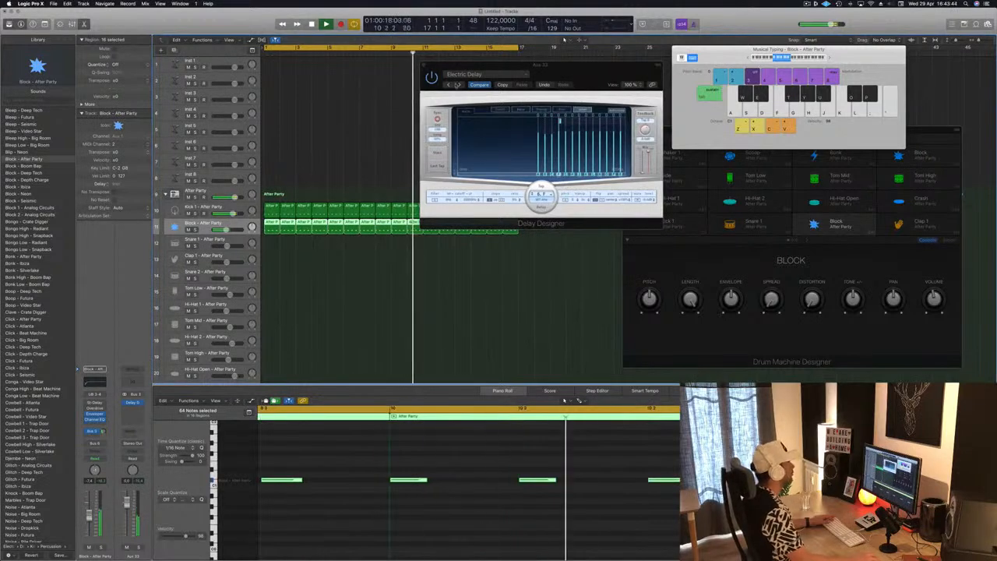
# Switch Delay Designer to the Falling Rumble preset and readjust the Block track's Bus 3 send level
pyautogui.click(503, 77)
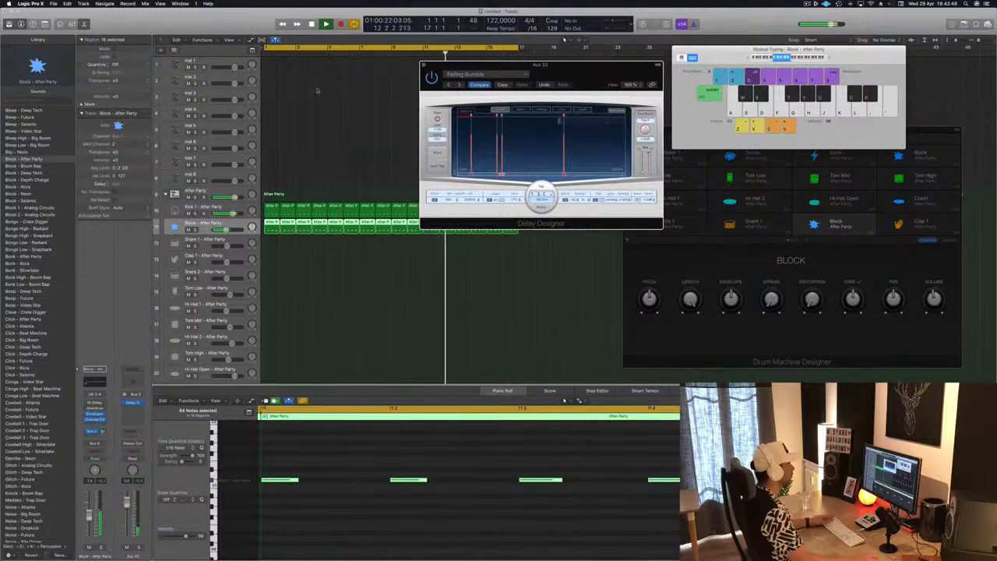
pyautogui.moveTo(569, 69); pyautogui.dragTo(564, 175)
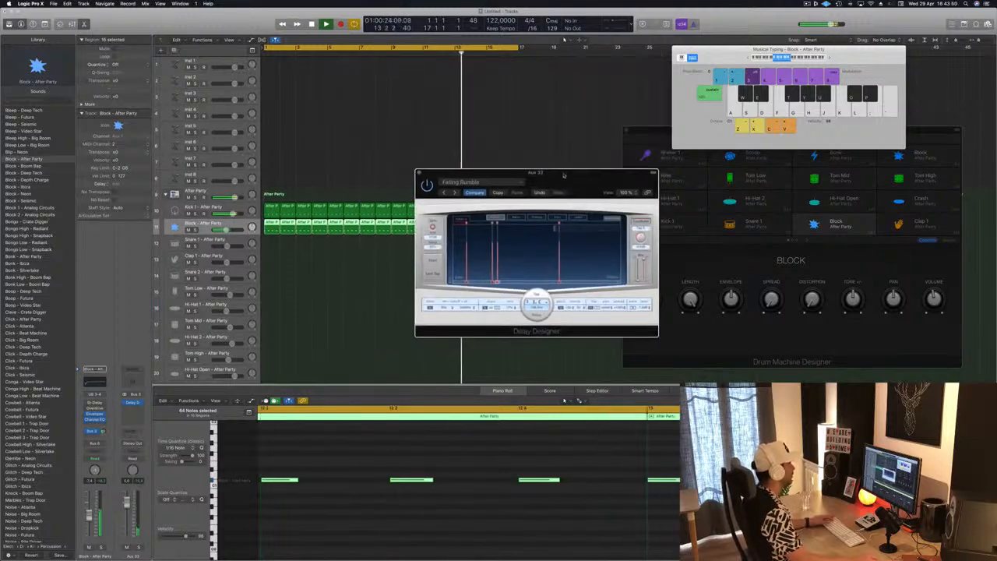
pyautogui.moveTo(103, 431); pyautogui.dragTo(104, 427)
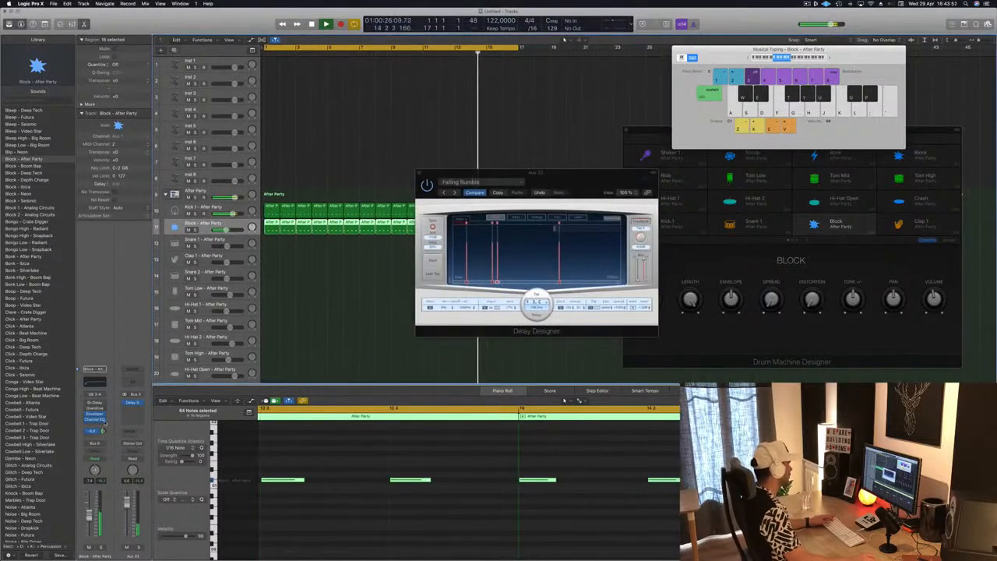
# Audition the Warped presets Funk Pattern, Glass, Jungle Delay, Knick Knack, Metallic Fade and Randomize in Delay Designer
pyautogui.moveTo(504, 181); pyautogui.dragTo(398, 177)
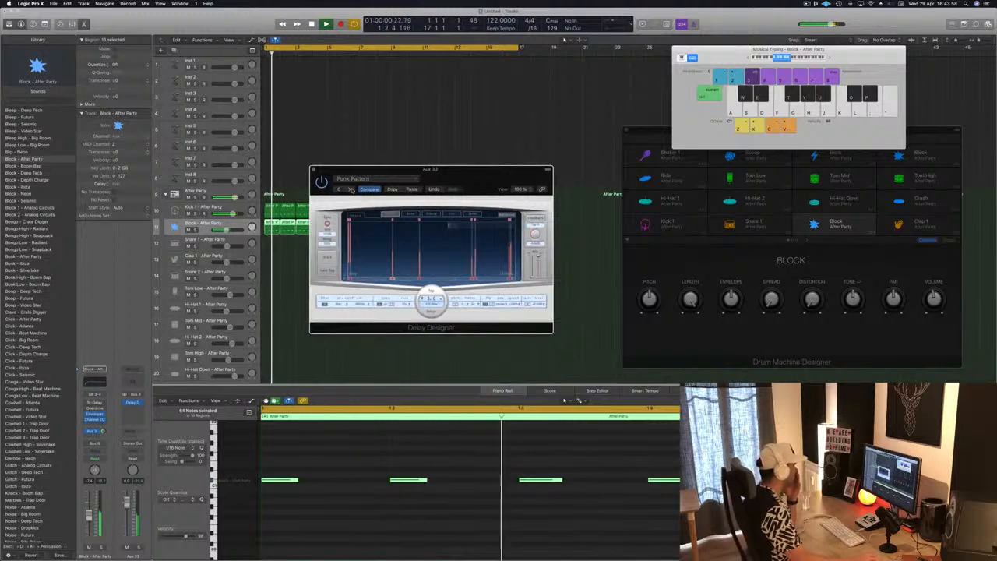
pyautogui.click(350, 189)
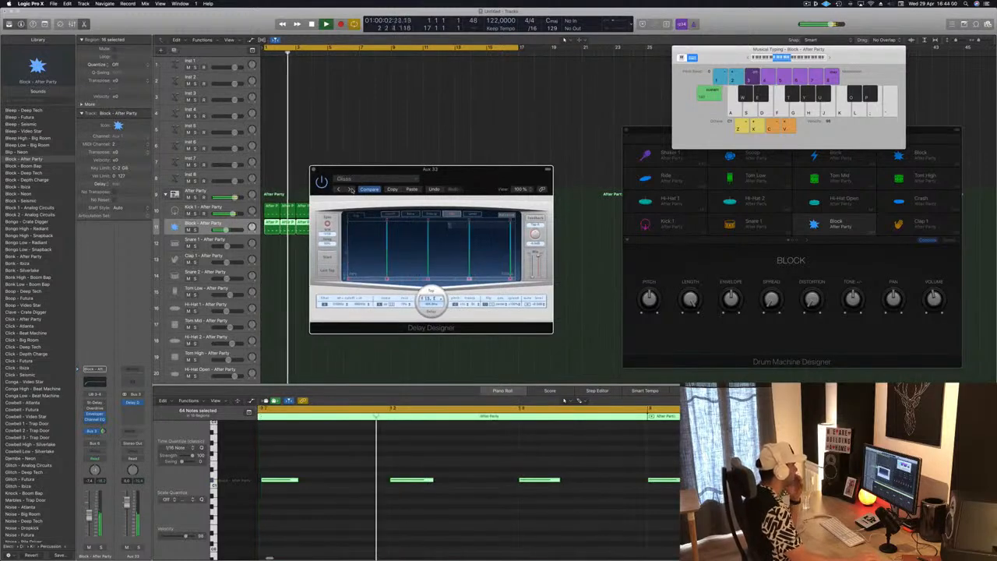
pyautogui.click(351, 190)
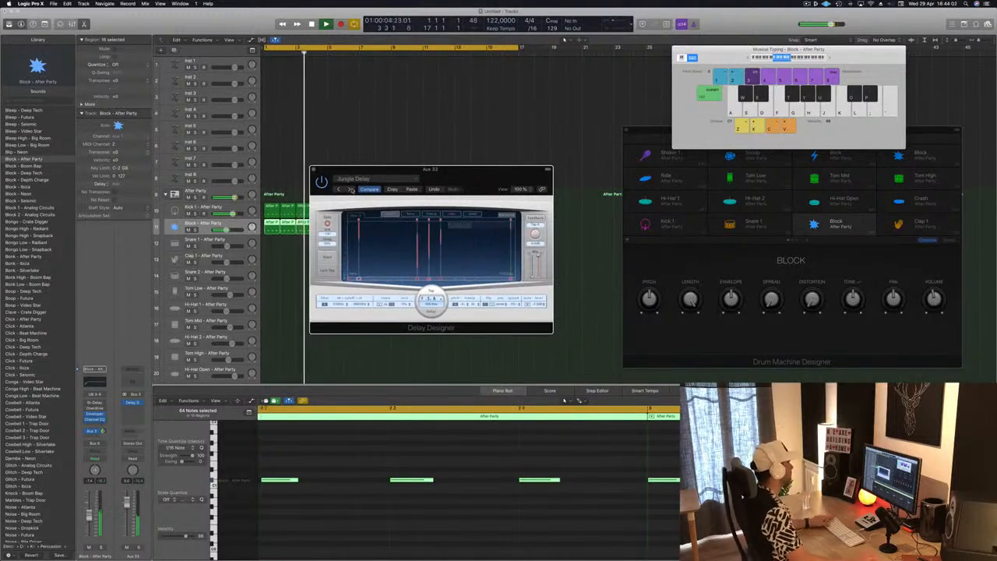
pyautogui.click(351, 189)
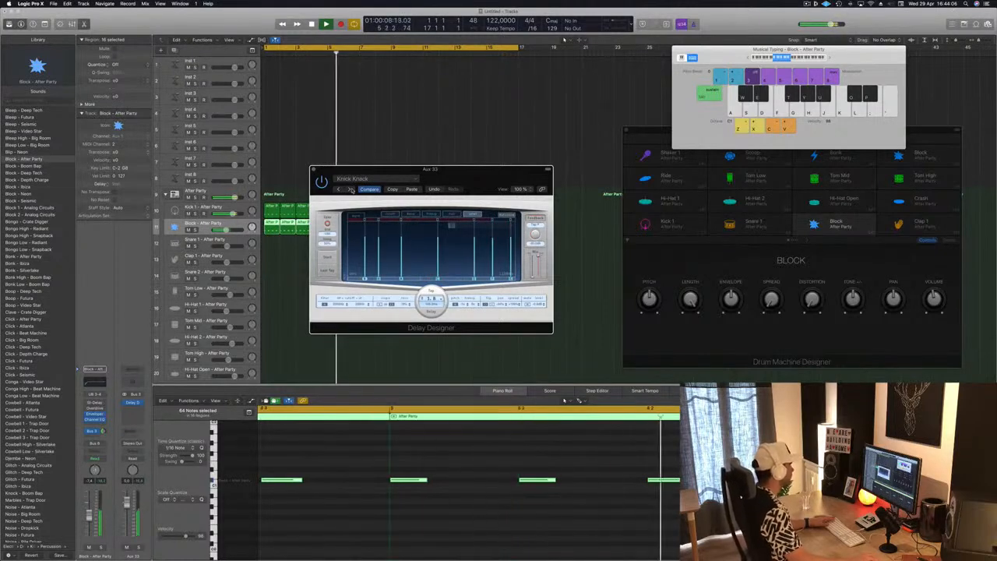
pyautogui.click(350, 190)
pyautogui.moveTo(474, 179); pyautogui.dragTo(513, 158)
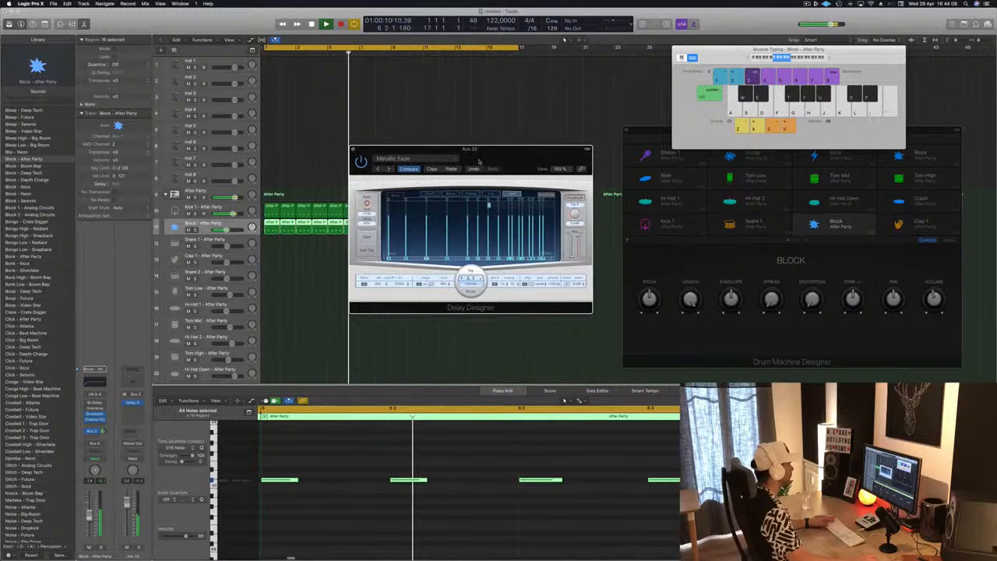
pyautogui.click(387, 169)
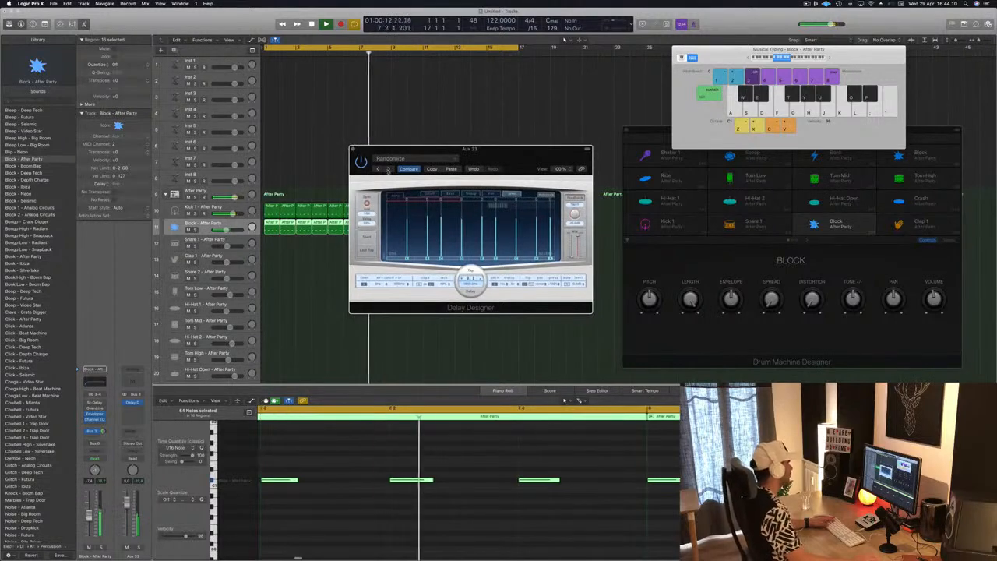
# Load the Resonant Pitch Climber preset in Delay Designer and adjust the Block track's Bus 3 send level
pyautogui.moveTo(525, 159)
pyautogui.mouseDown()
pyautogui.moveTo(543, 165)
pyautogui.moveTo(529, 171)
pyautogui.mouseUp()
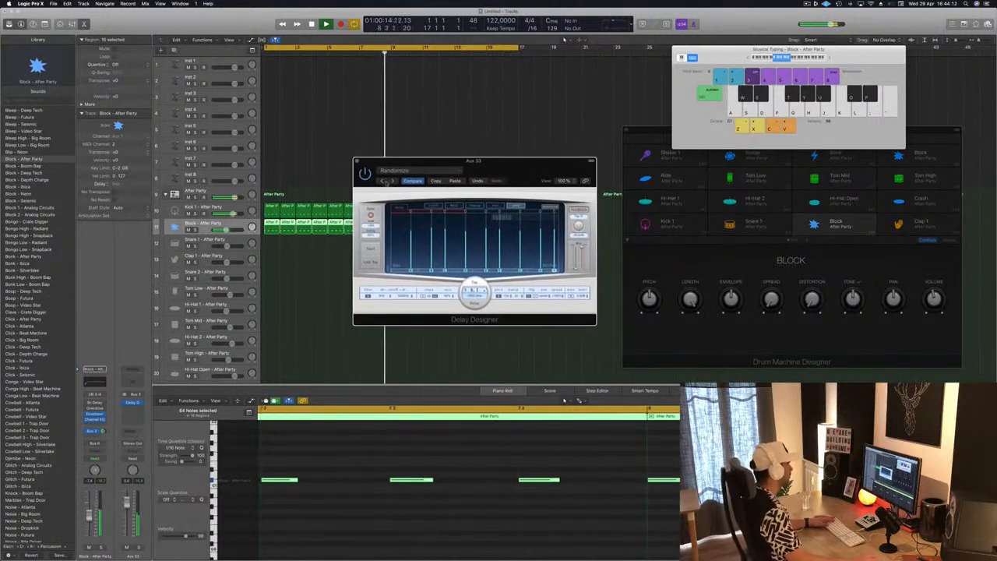
pyautogui.click(393, 181)
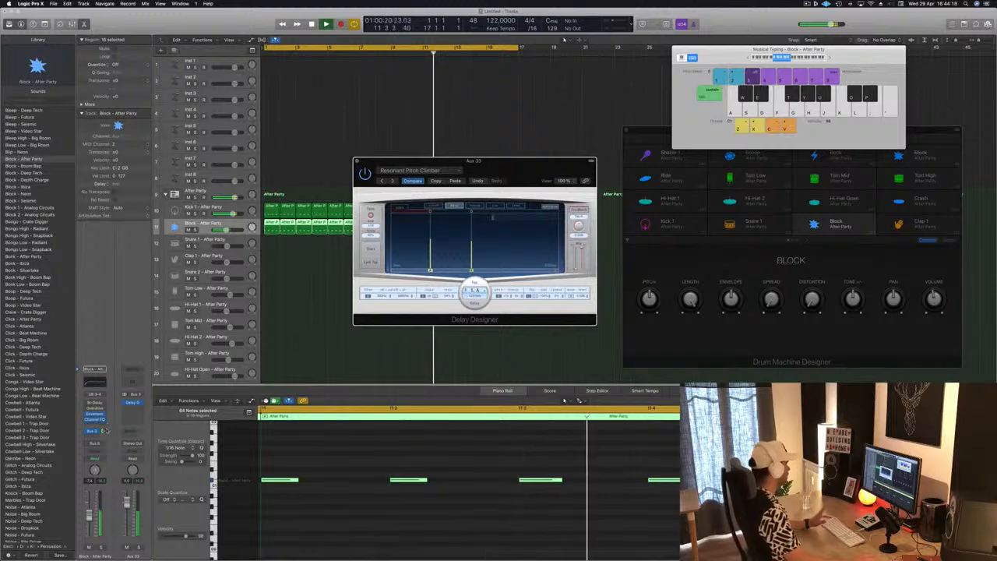
pyautogui.moveTo(102, 431); pyautogui.dragTo(103, 436)
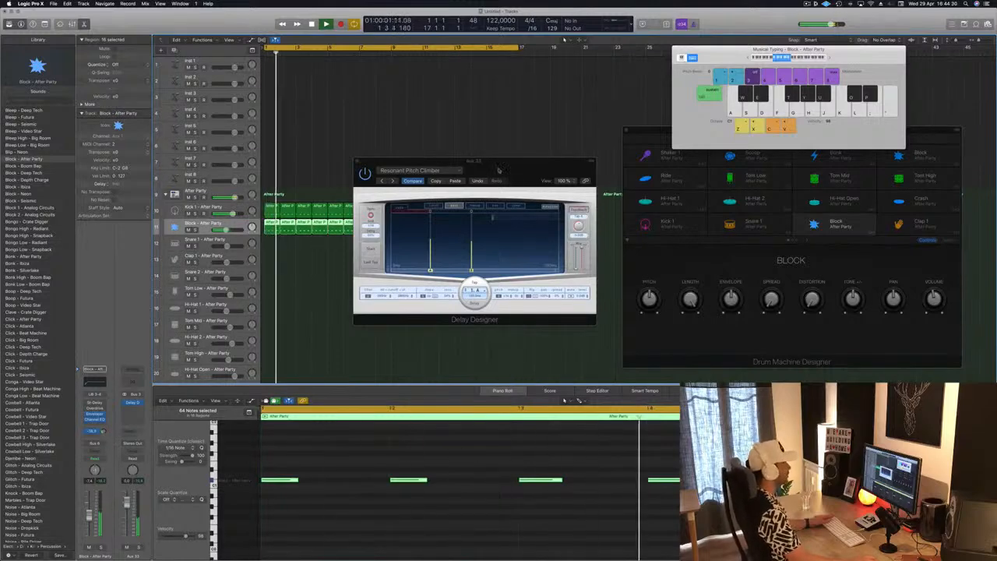
# Set the Block track's automation mode to Touch, with the Delay Designer window moved clear of the regions
pyautogui.moveTo(500, 169); pyautogui.dragTo(689, 148)
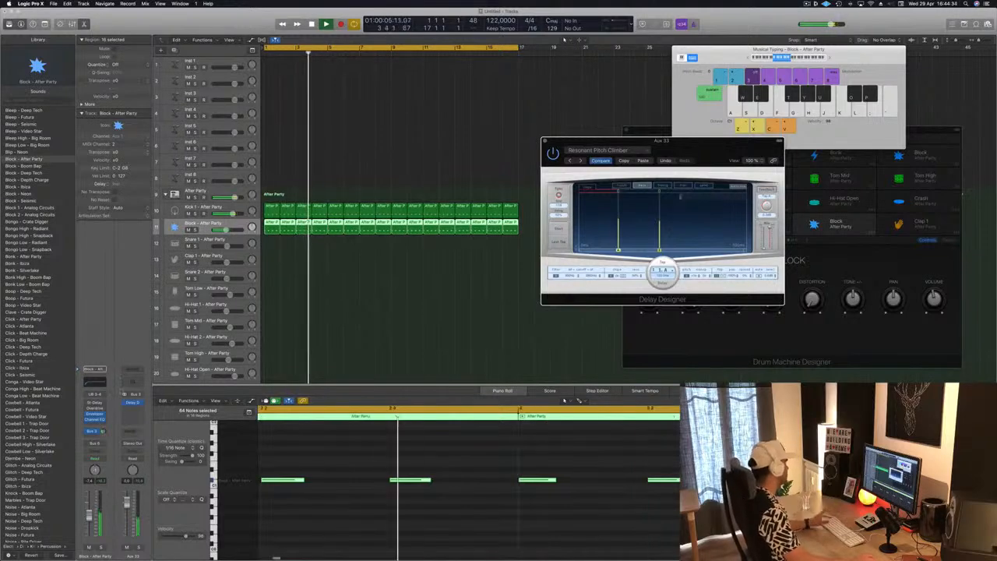
pyautogui.click(94, 460)
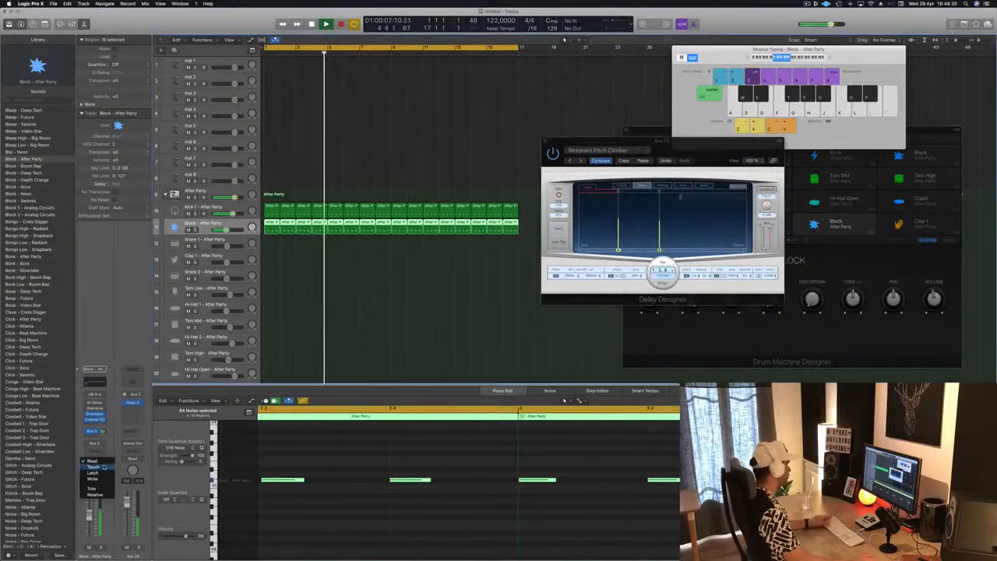
pyautogui.click(104, 466)
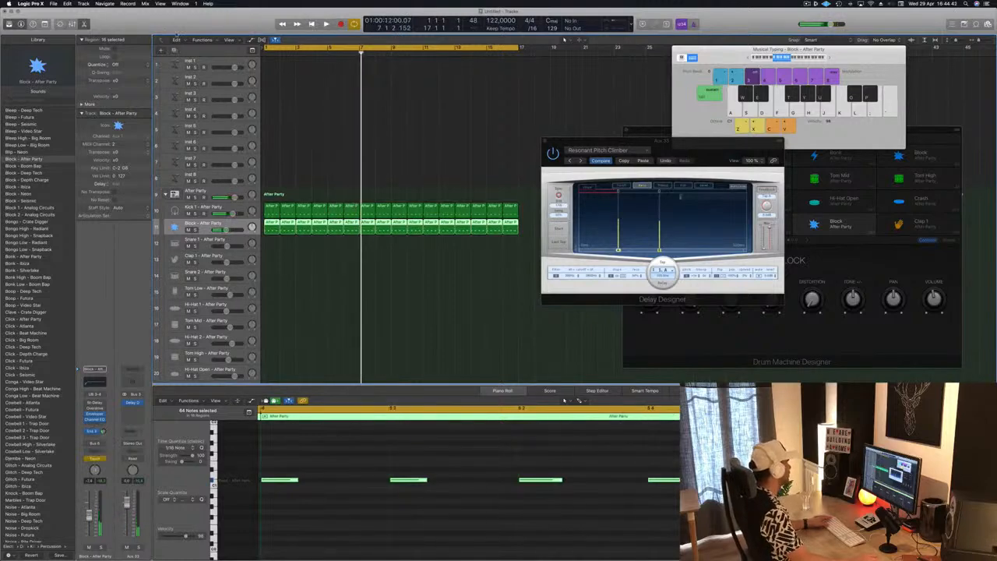
# Show the main window's toolbar and enlarge the selected Block track vertically in the arrangement
pyautogui.press('ctrl+alt+super+t')
pyautogui.hotkey('ctrl', 'z')
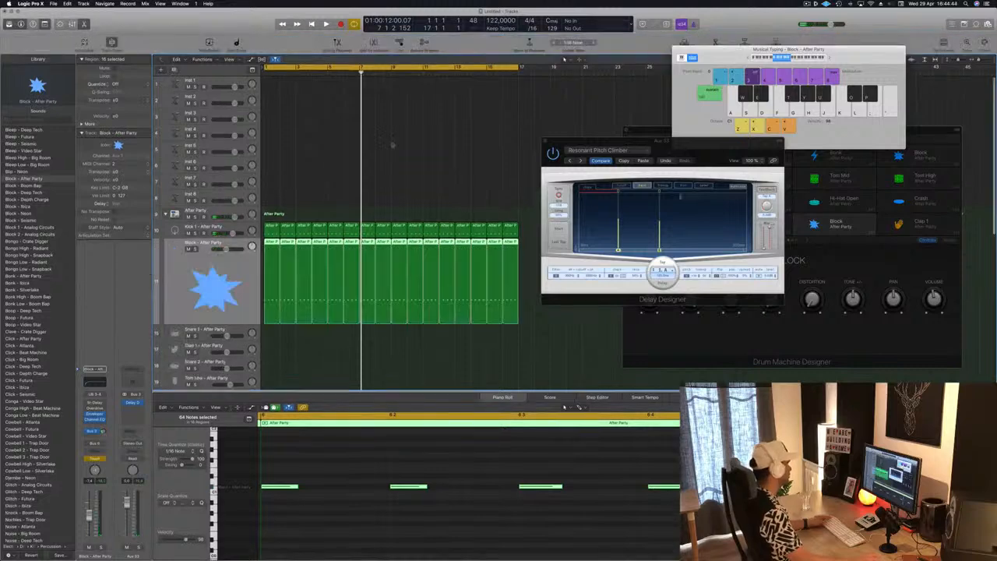
# Close the Musical Typing keyboard and show the Block track's send automation in its own lane
pyautogui.click(327, 174)
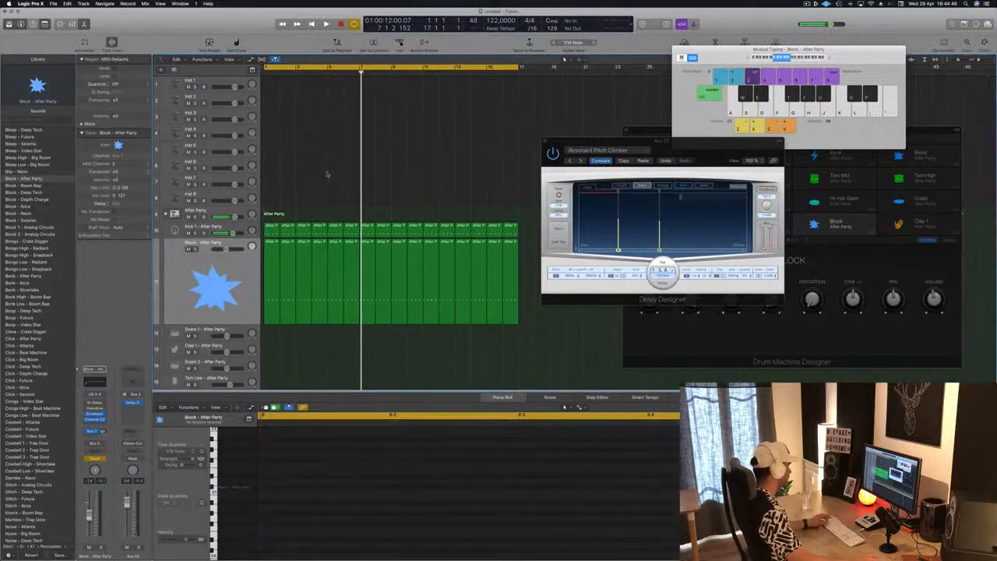
pyautogui.press('super+k')
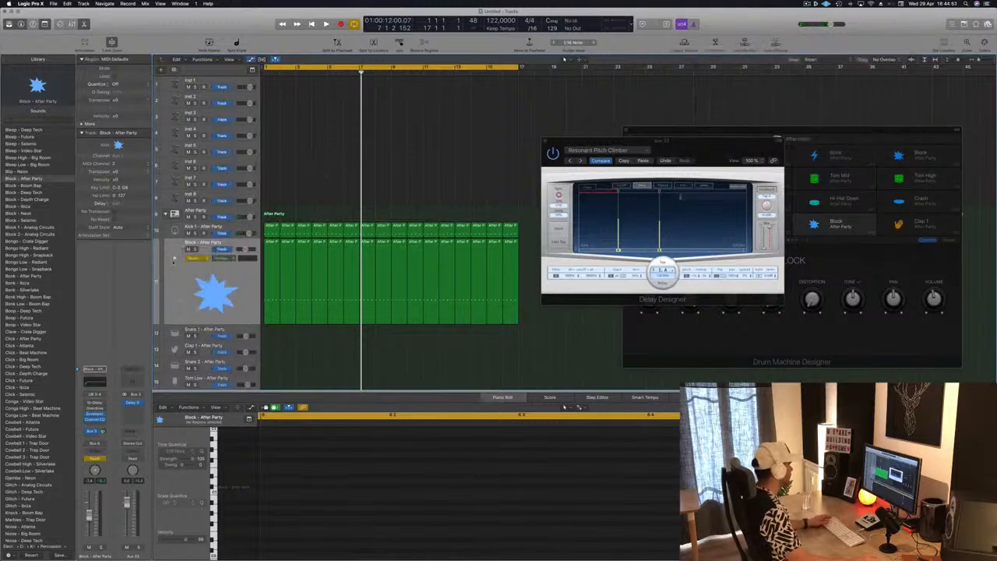
pyautogui.click(175, 258)
pyautogui.scroll(-3, 174, 327)
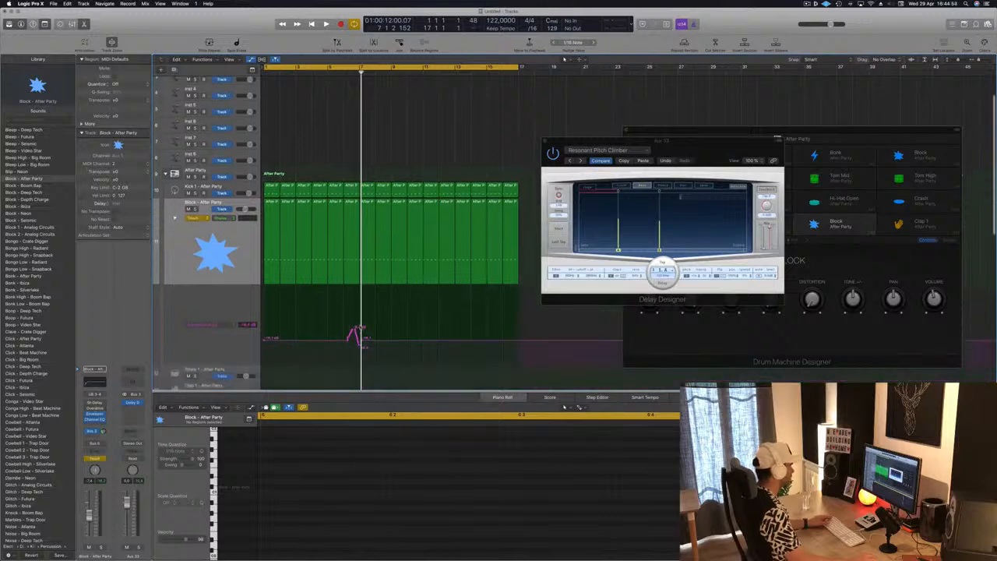
# Clear the recorded send automation points around bar 7 on the Block track and raise a single point at bar 9
pyautogui.moveTo(354, 337); pyautogui.dragTo(350, 343)
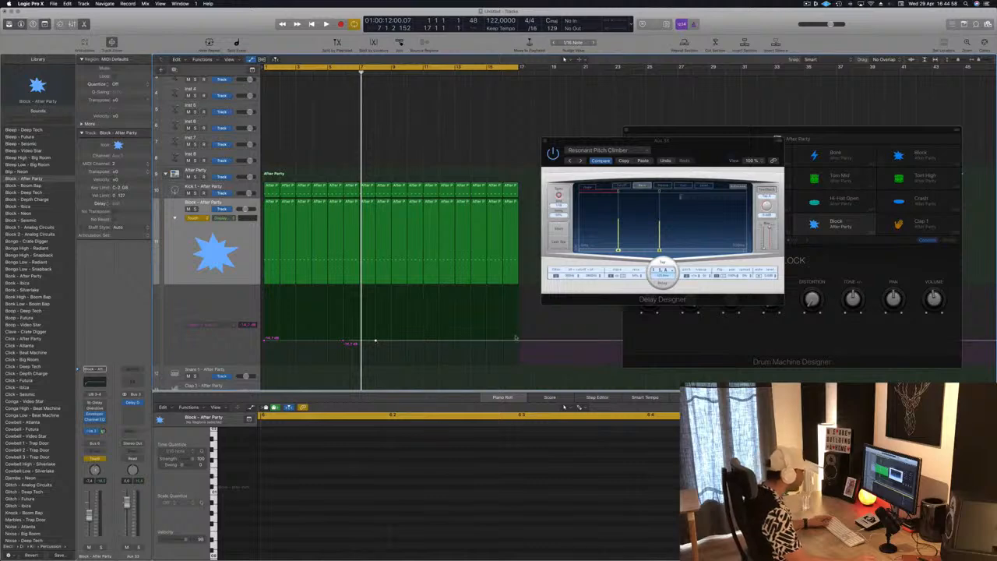
pyautogui.click(374, 341)
pyautogui.click(382, 343)
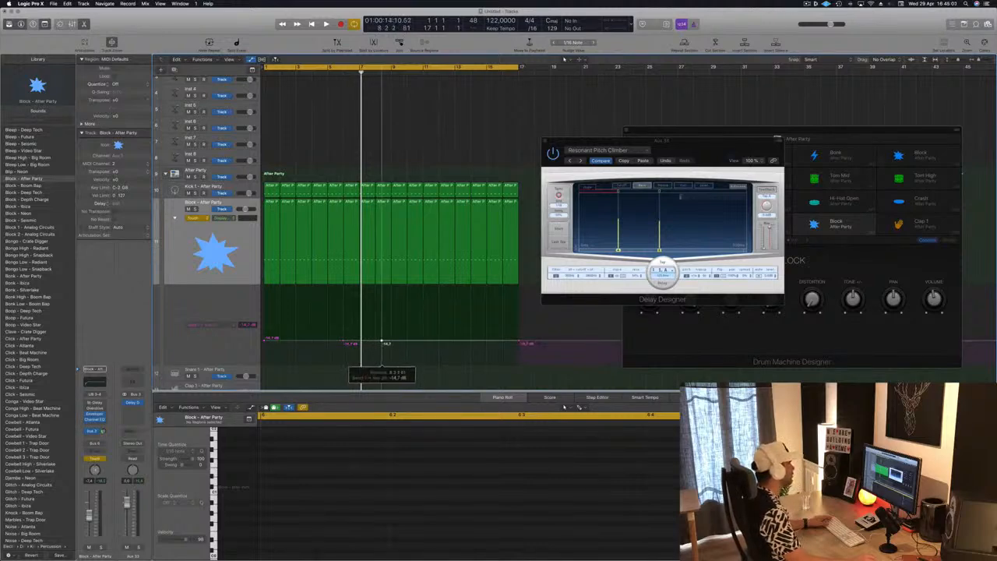
pyautogui.moveTo(392, 343); pyautogui.dragTo(391, 330)
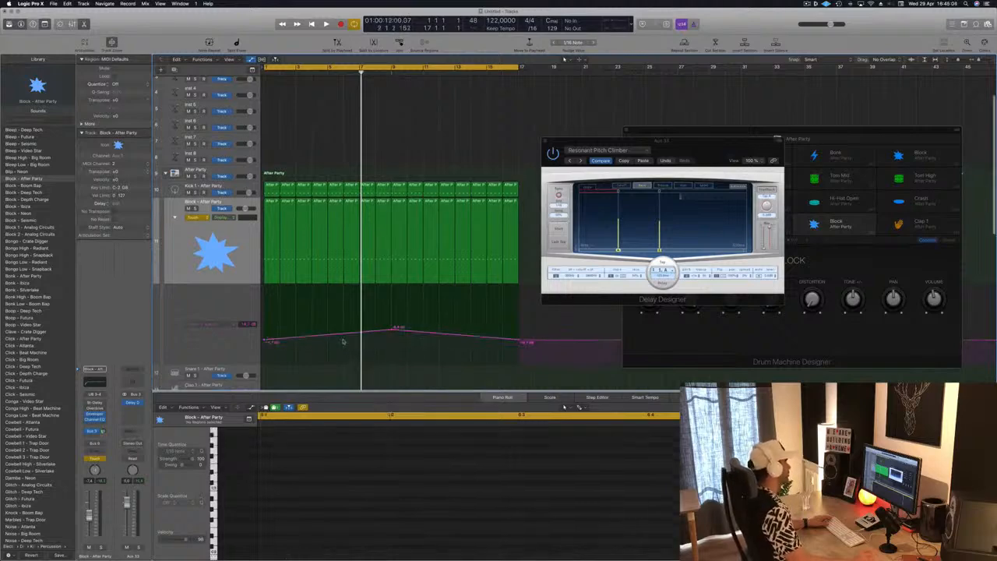
# During playback, raise the Block send automation peak at bar 9 slightly and lower its start and end points at bars 1 and 17
pyautogui.press('space')
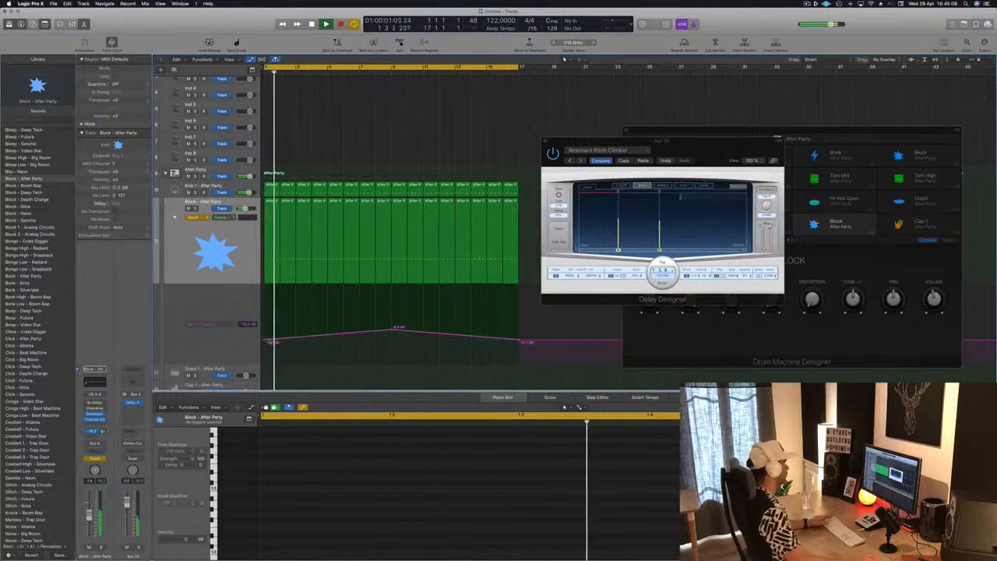
pyautogui.moveTo(392, 327); pyautogui.dragTo(392, 324)
pyautogui.moveTo(265, 340); pyautogui.dragTo(267, 356)
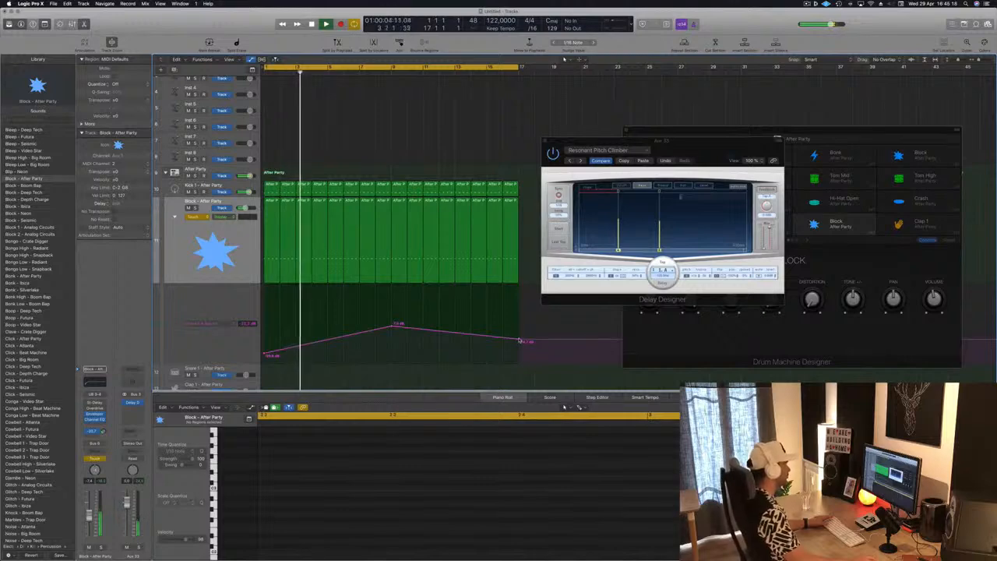
pyautogui.moveTo(518, 341); pyautogui.dragTo(518, 355)
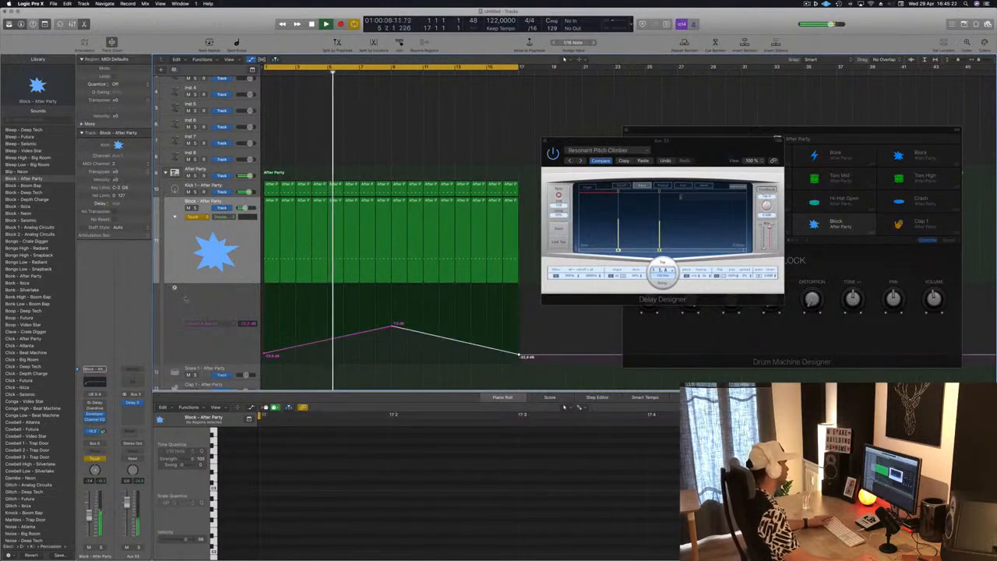
# Set the Block track's automation mode to Read and lower the send automation peak at bar 9
pyautogui.click(196, 216)
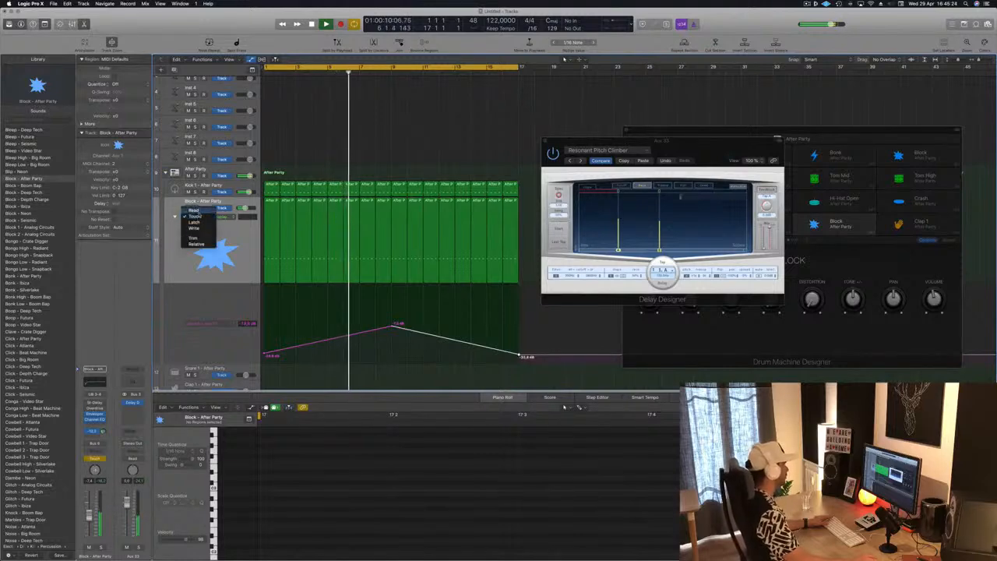
pyautogui.click(194, 210)
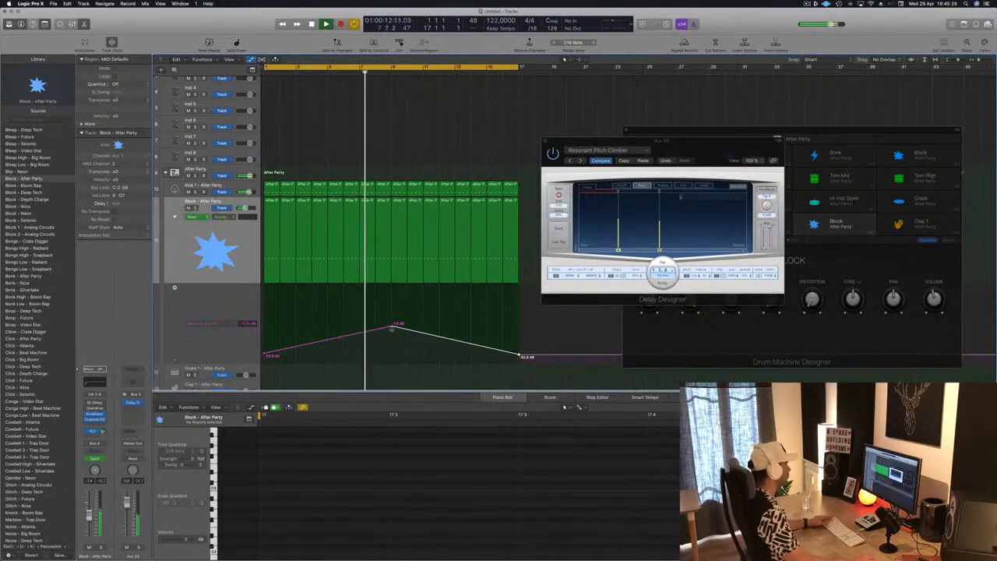
pyautogui.moveTo(392, 327); pyautogui.dragTo(392, 341)
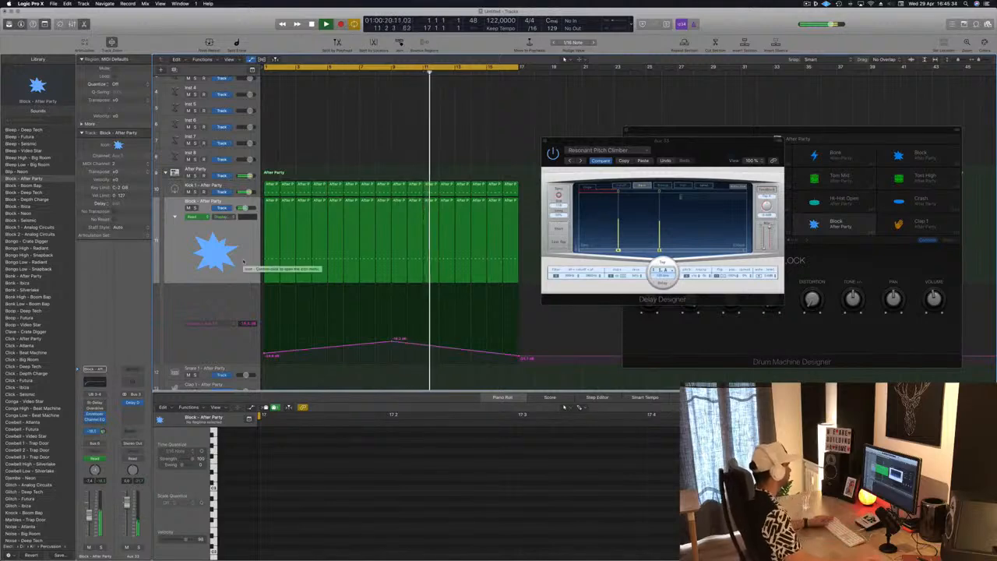
# Replay the arrangement from bar 1 to listen to the Block track's automated send
pyautogui.scroll(-4, 376, 160)
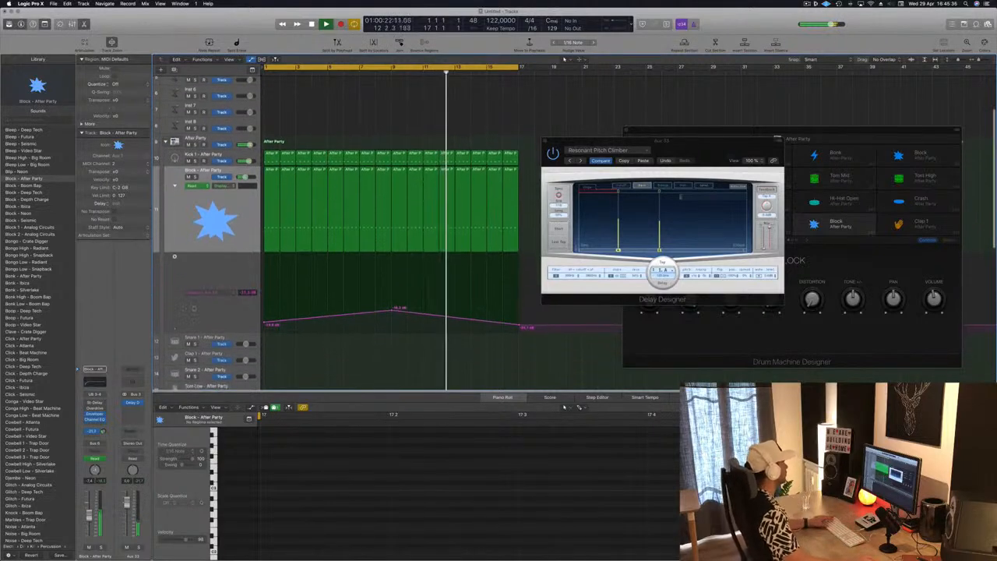
pyautogui.press('space')
pyautogui.press('space')
pyautogui.scroll(-4, 174, 265)
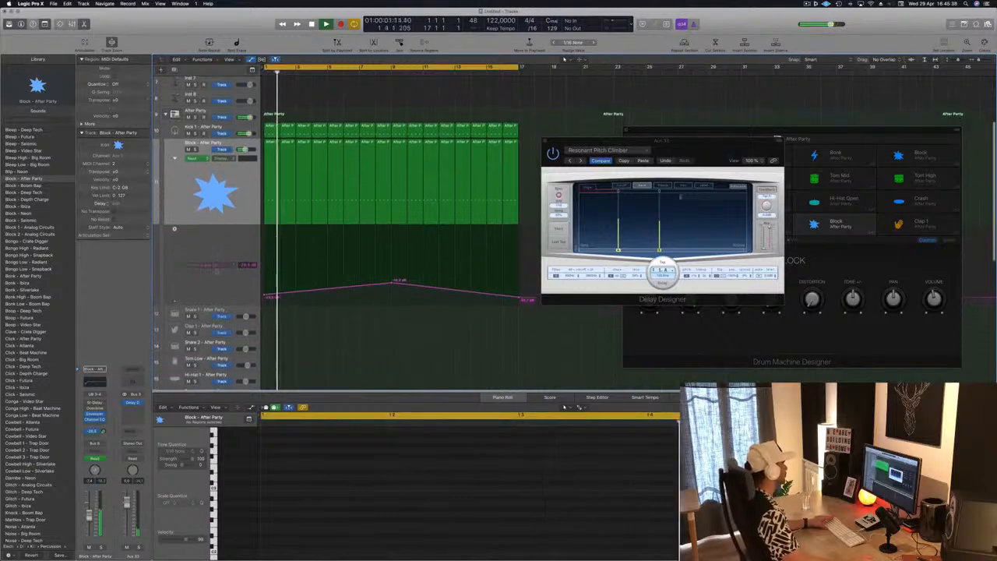
pyautogui.scroll(-2, 303, 317)
pyautogui.press('space')
pyautogui.press('space')
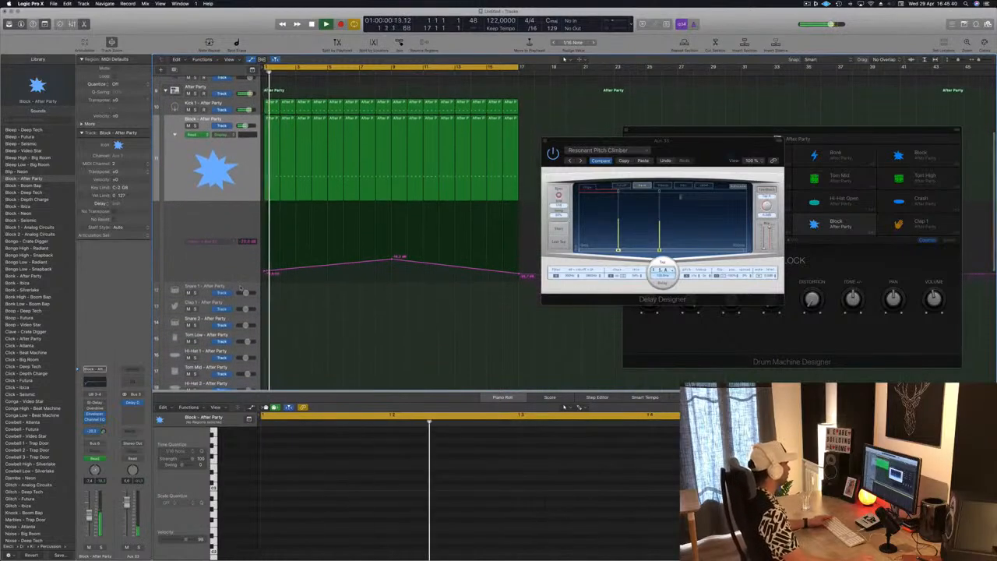
# Copy the first Block region to bar 1 of the Hi-Hat 1 track and select its four notes
pyautogui.click(194, 288)
pyautogui.scroll(-2, 240, 265)
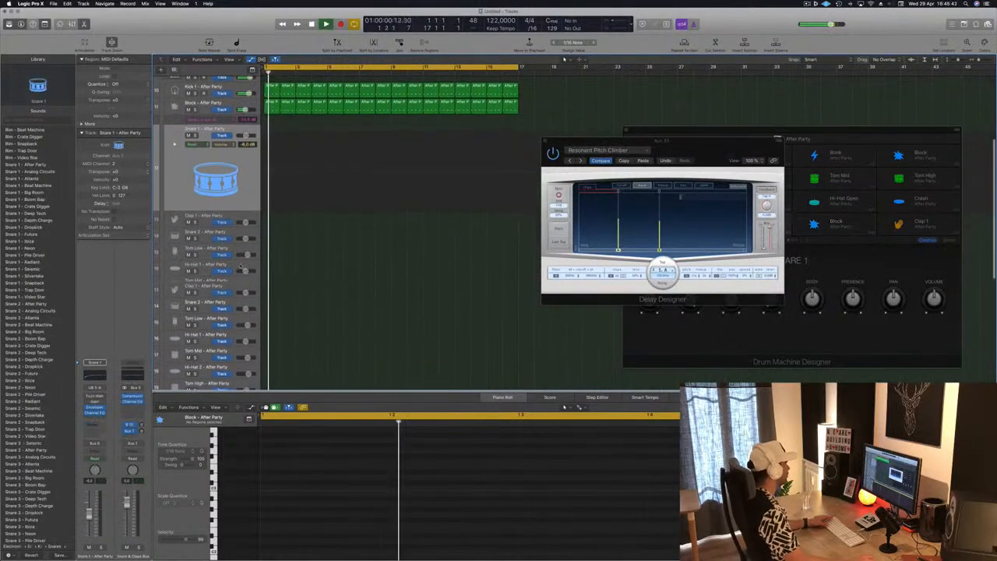
pyautogui.click(240, 269)
pyautogui.press('space')
pyautogui.press('space')
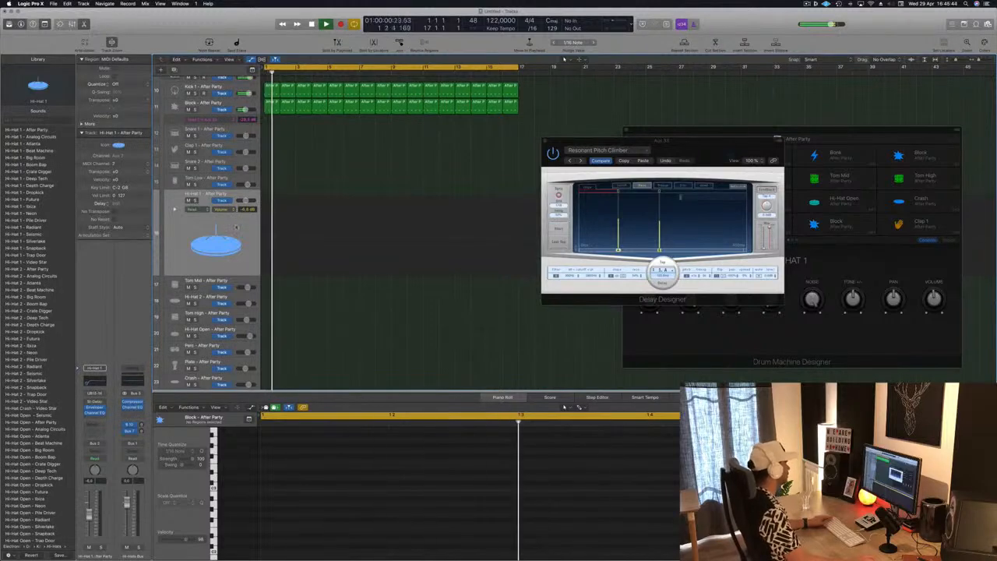
pyautogui.moveTo(273, 106); pyautogui.dragTo(265, 236)
pyautogui.click(422, 488)
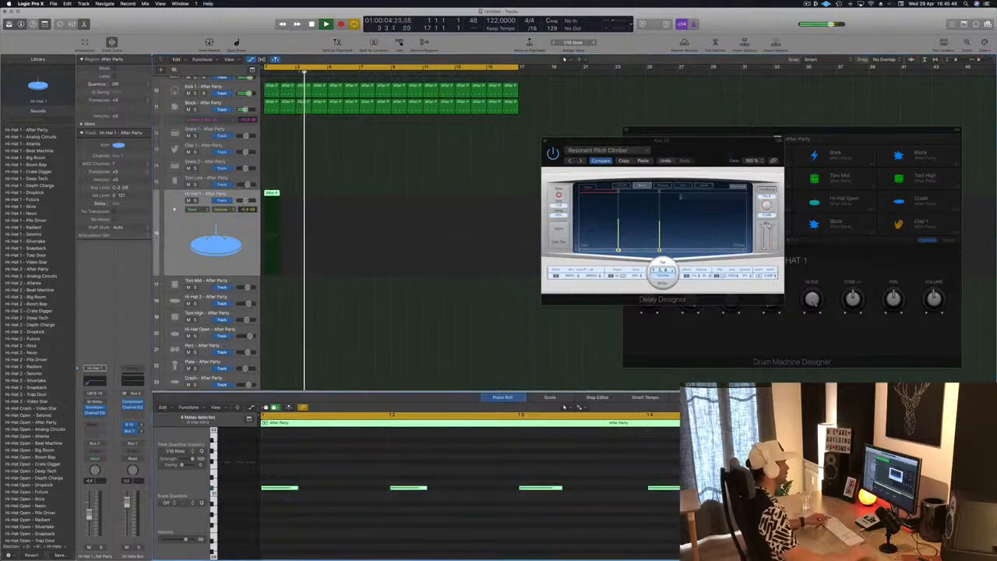
# Transpose the four selected hi-hat notes up five semitones and shift them later onto the off-beats
pyautogui.hotkey('alt', 'Up')
pyautogui.hotkey('alt', 'Up')
pyautogui.hotkey('alt', 'Up')
pyautogui.hotkey('alt', 'Up')
pyautogui.hotkey('alt', 'Up')
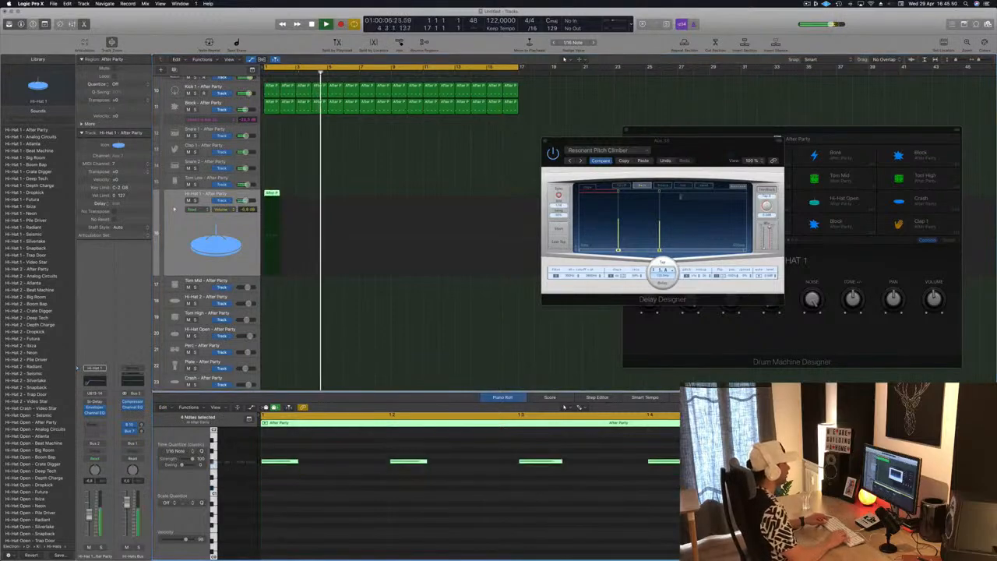
pyautogui.hotkey('alt', 'Right')
pyautogui.hotkey('alt', 'Right')
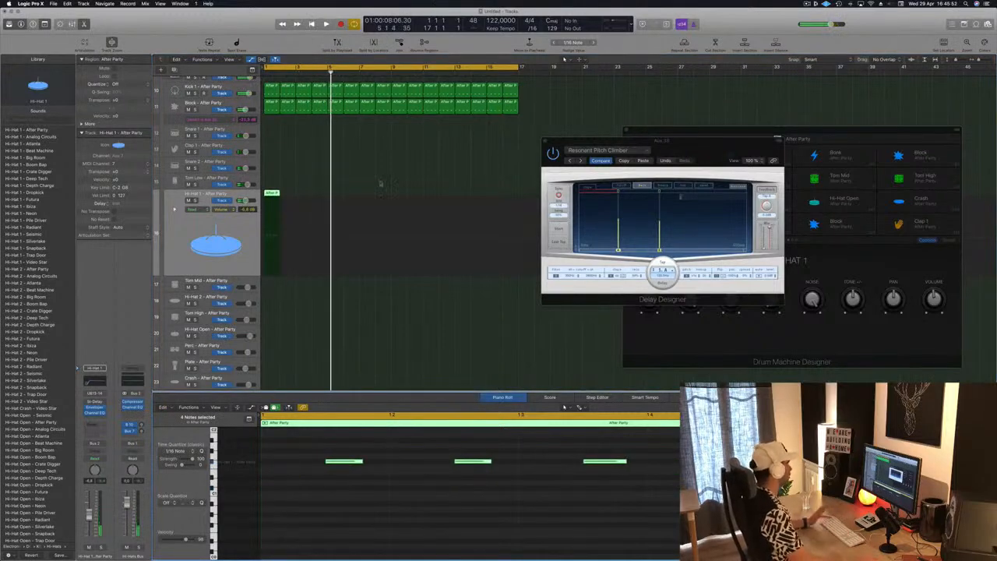
# Play from the start and repeat the Hi-Hat 1 region from bar 1 up to bar 17
pyautogui.click(193, 231)
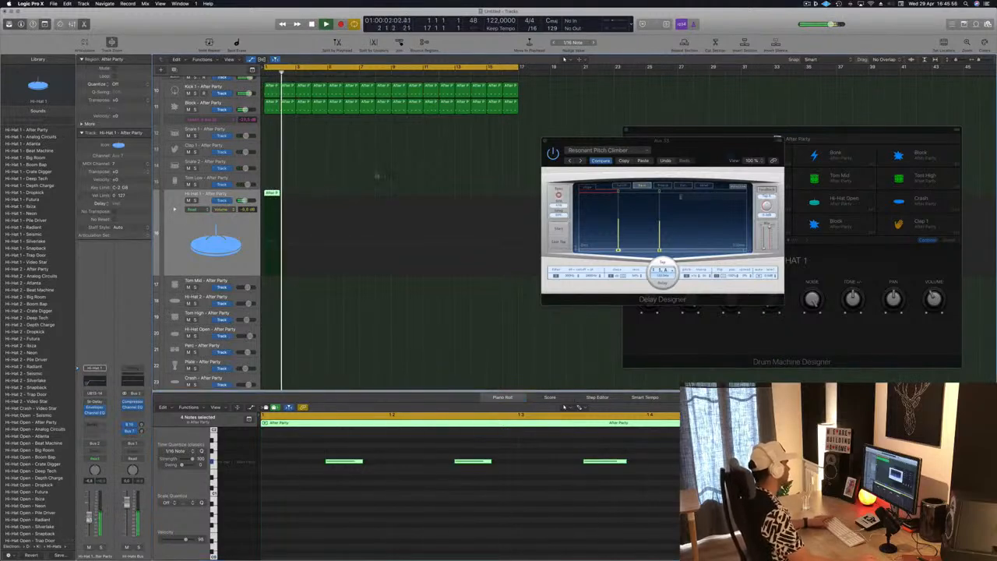
pyautogui.press('space')
pyautogui.moveTo(277, 194)
pyautogui.mouseDown()
pyautogui.moveTo(305, 200)
pyautogui.moveTo(271, 193)
pyautogui.mouseUp()
pyautogui.moveTo(270, 194)
pyautogui.mouseDown()
pyautogui.moveTo(374, 195)
pyautogui.moveTo(272, 195)
pyautogui.mouseUp()
pyautogui.moveTo(272, 195); pyautogui.dragTo(398, 194)
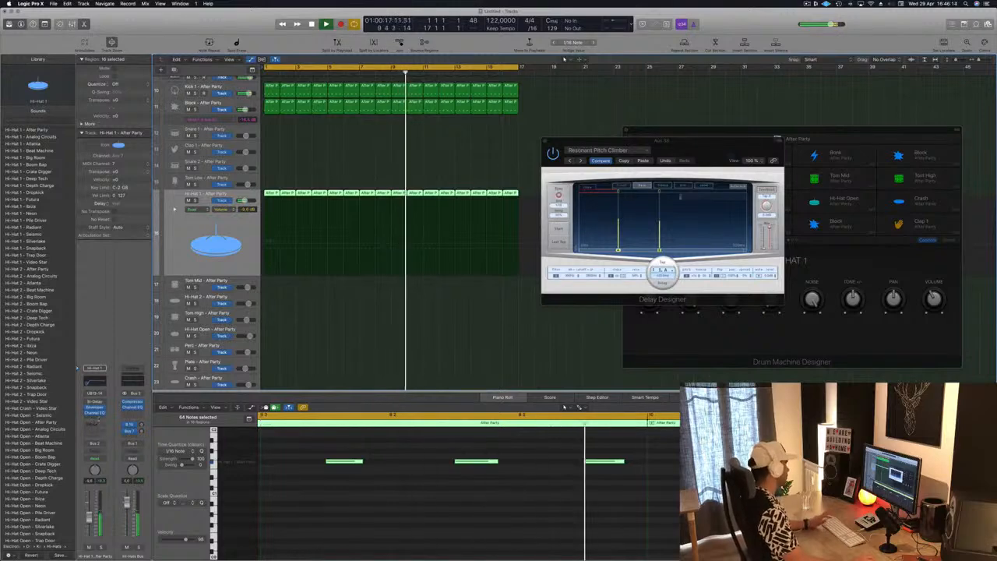
# Add a send to Bus 11 on the Hi-Hat 1 channel
pyautogui.click(95, 419)
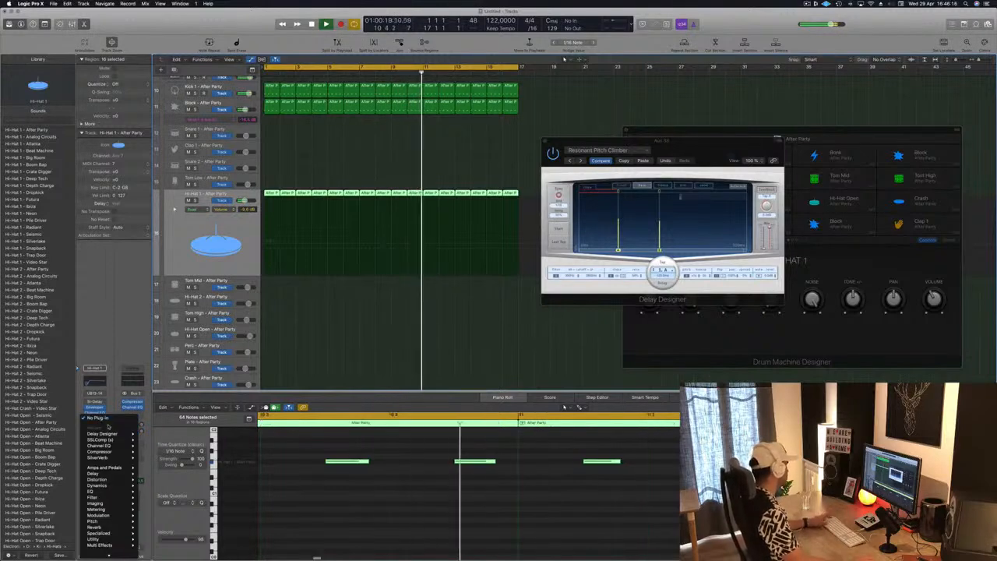
pyautogui.click(114, 392)
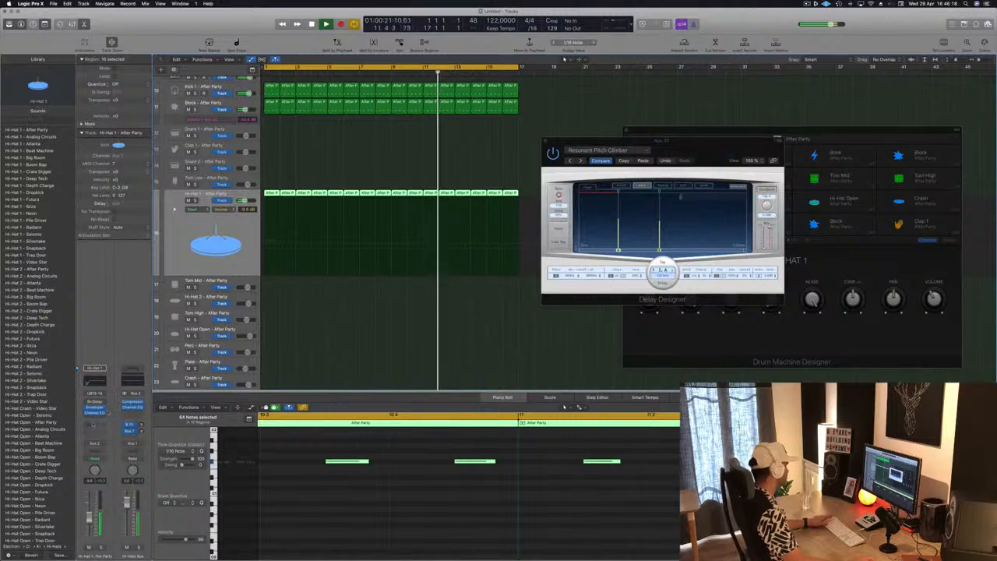
pyautogui.click(95, 427)
pyautogui.moveTo(110, 438)
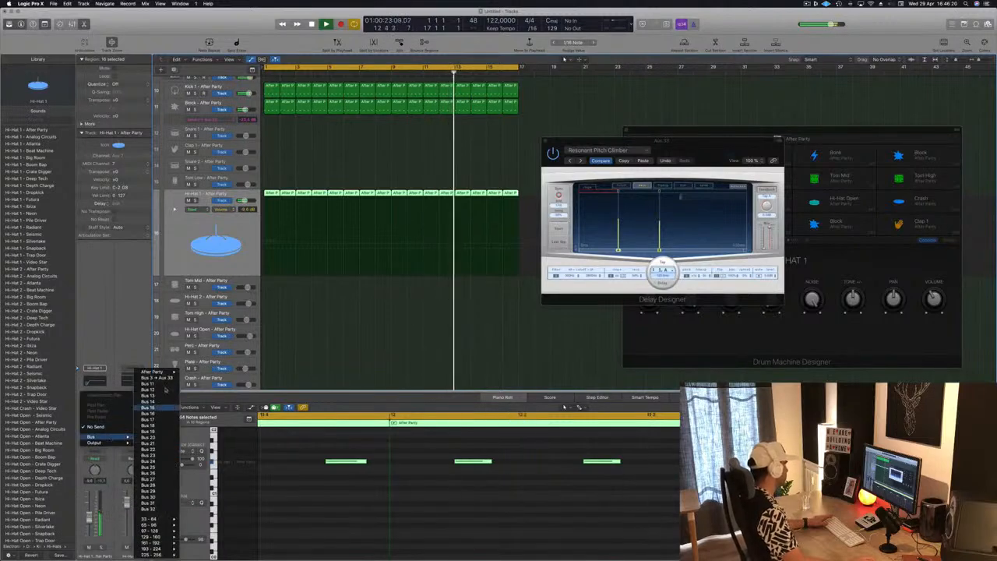
pyautogui.click(156, 383)
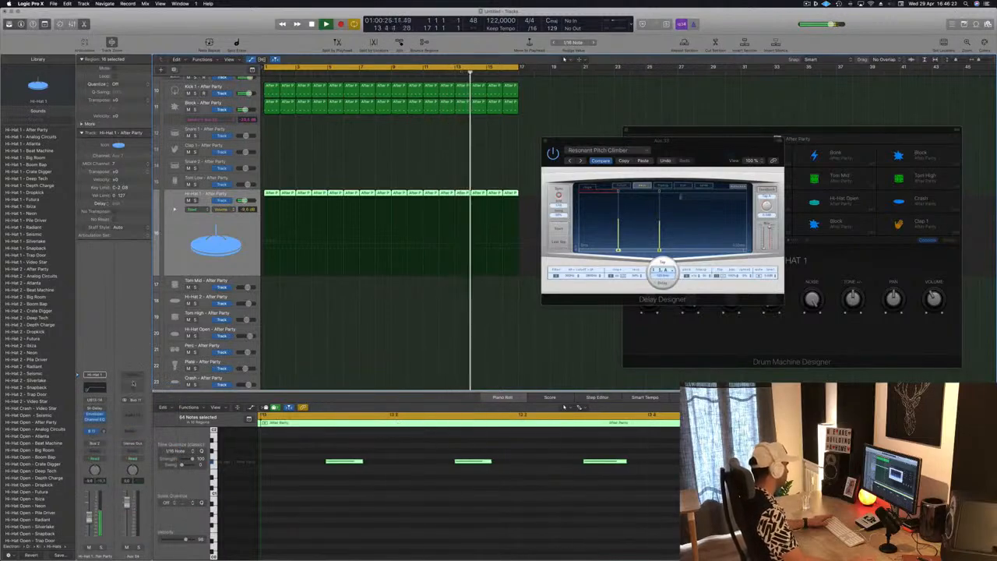
# Insert a stereo SilverVerb on the Bus 11 aux channel and move its window over the arrangement
pyautogui.click(132, 419)
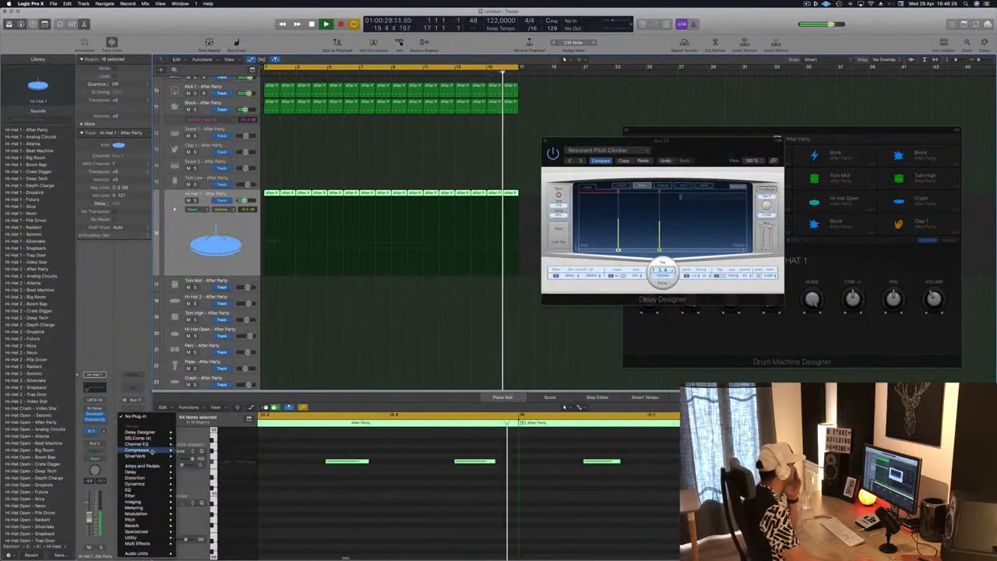
pyautogui.moveTo(152, 456)
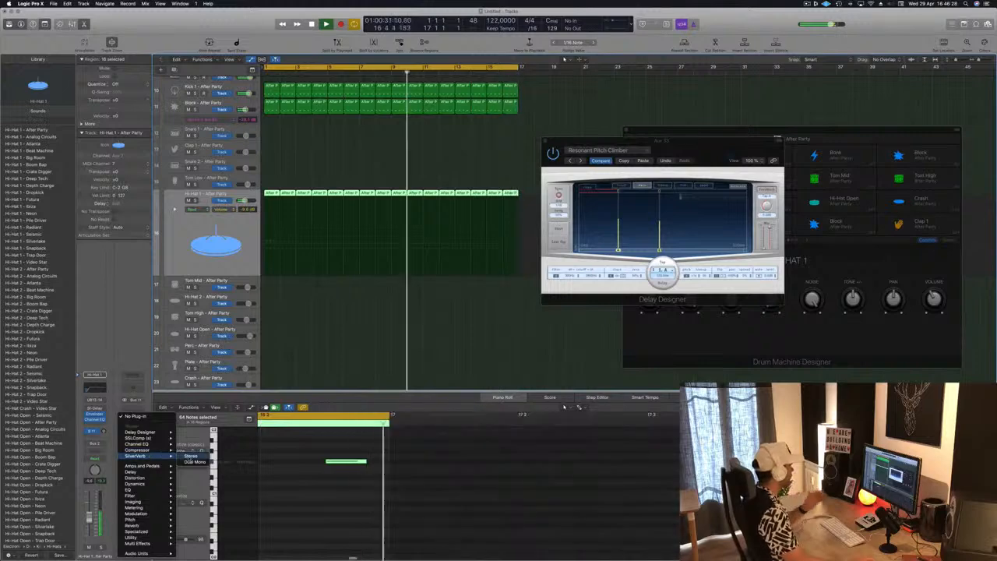
pyautogui.click(190, 455)
pyautogui.moveTo(202, 33); pyautogui.dragTo(435, 125)
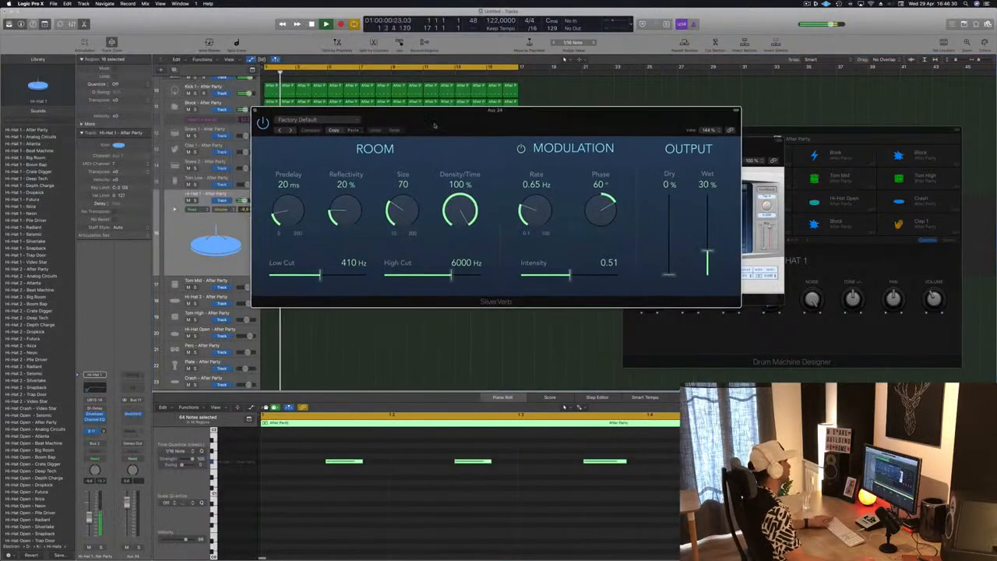
# Load SilverVerb's Metal Stairwell preset with Wet at 100 %, and adjust the Hi-Hat 1 track's Bus 11 send level
pyautogui.click(345, 120)
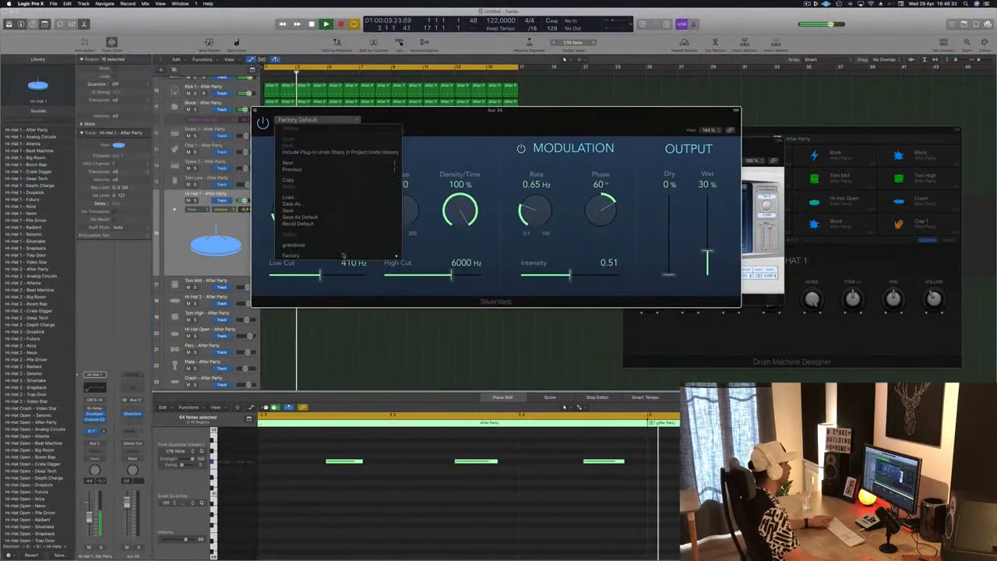
pyautogui.moveTo(343, 256)
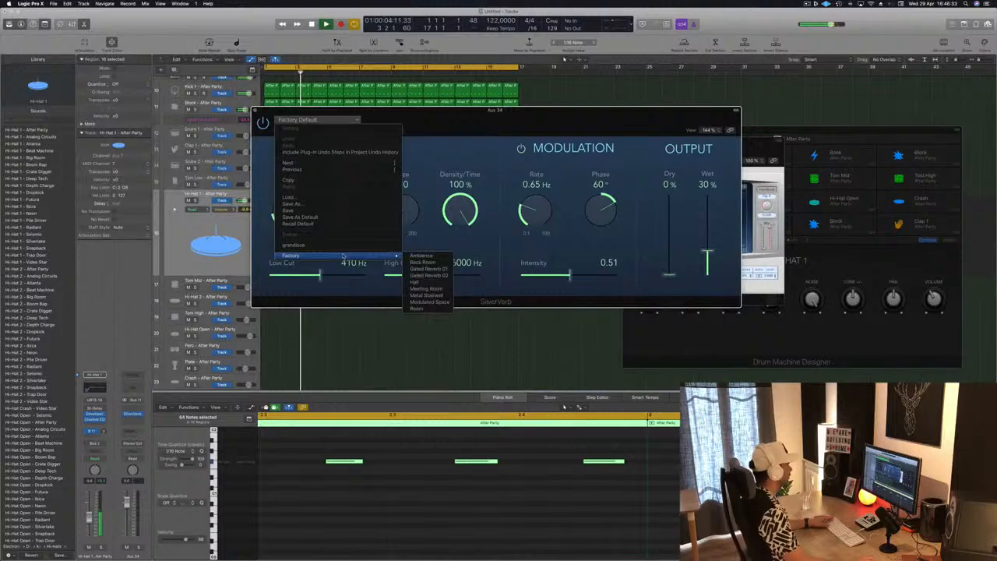
pyautogui.click(427, 296)
pyautogui.moveTo(601, 148); pyautogui.dragTo(742, 160)
pyautogui.moveTo(852, 263); pyautogui.dragTo(851, 207)
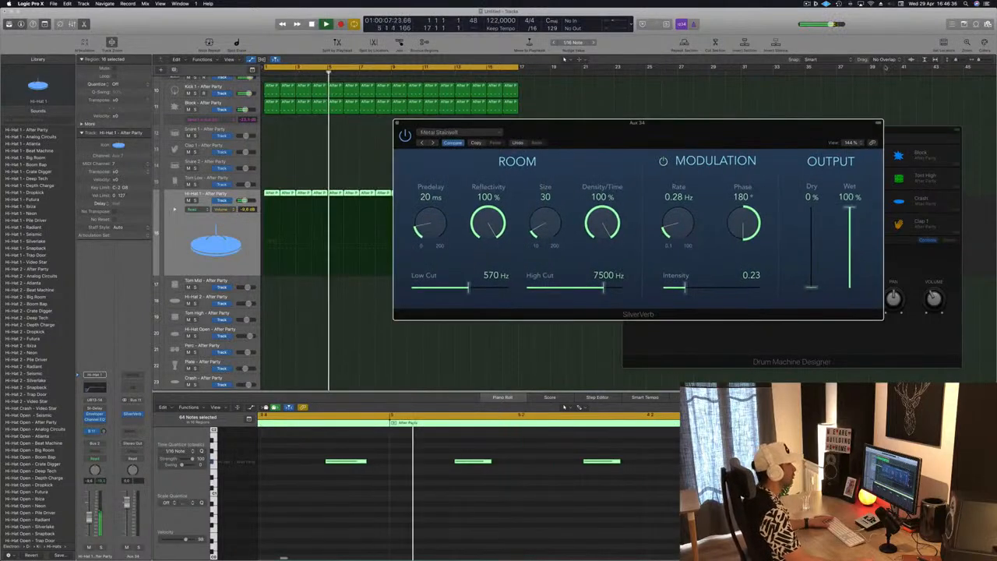
pyautogui.moveTo(105, 432); pyautogui.dragTo(105, 431)
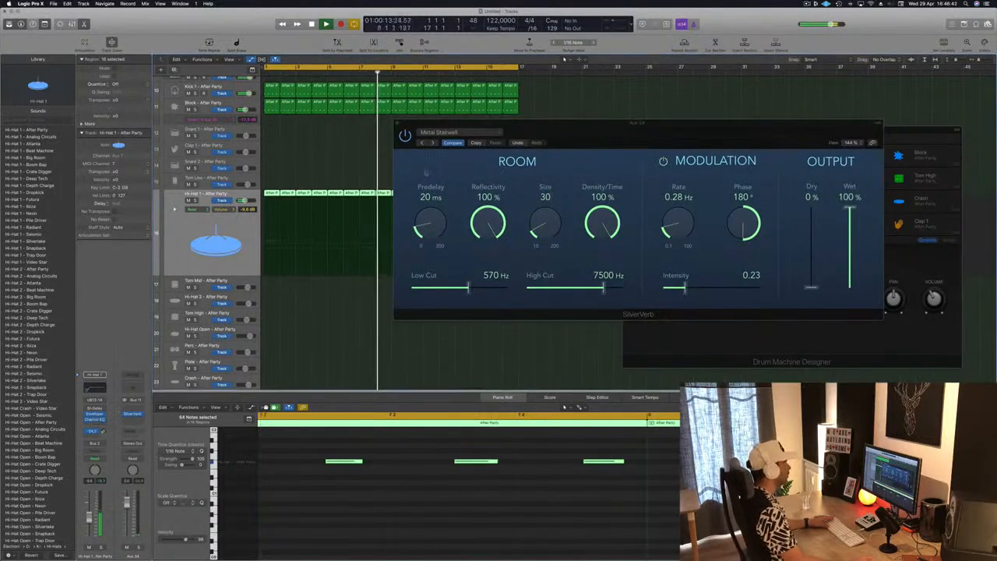
# Move the SilverVerb window clear of the arrangement and set the Hi-Hat 1 track's automation mode to Touch, playing from the start
pyautogui.moveTo(658, 122); pyautogui.dragTo(768, 121)
pyautogui.press('Return')
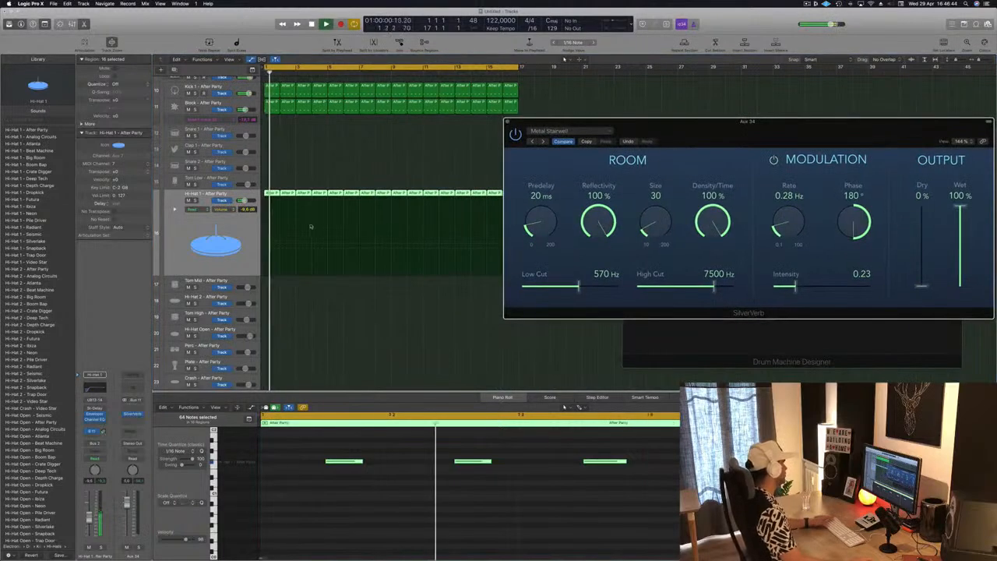
pyautogui.click(101, 460)
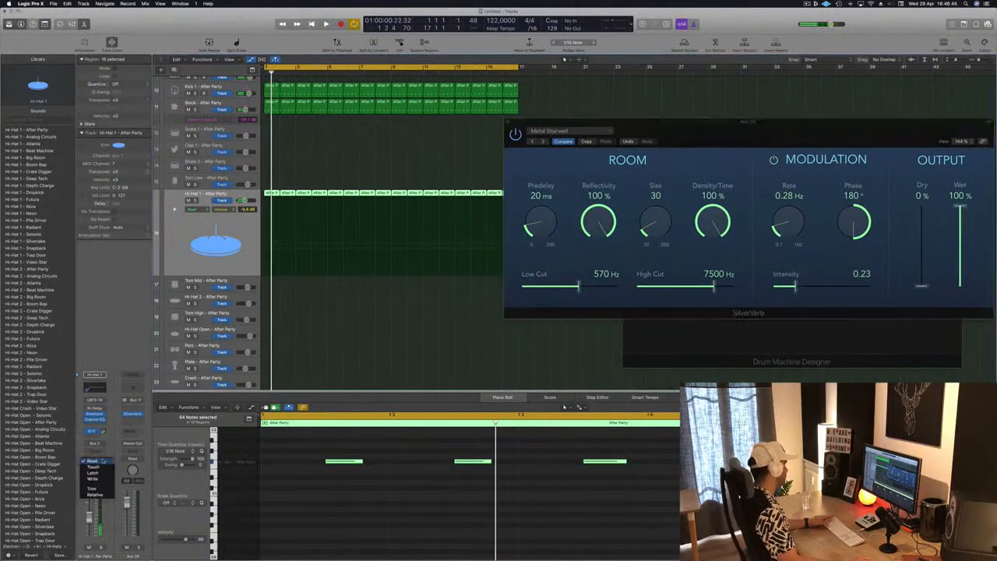
pyautogui.press('space')
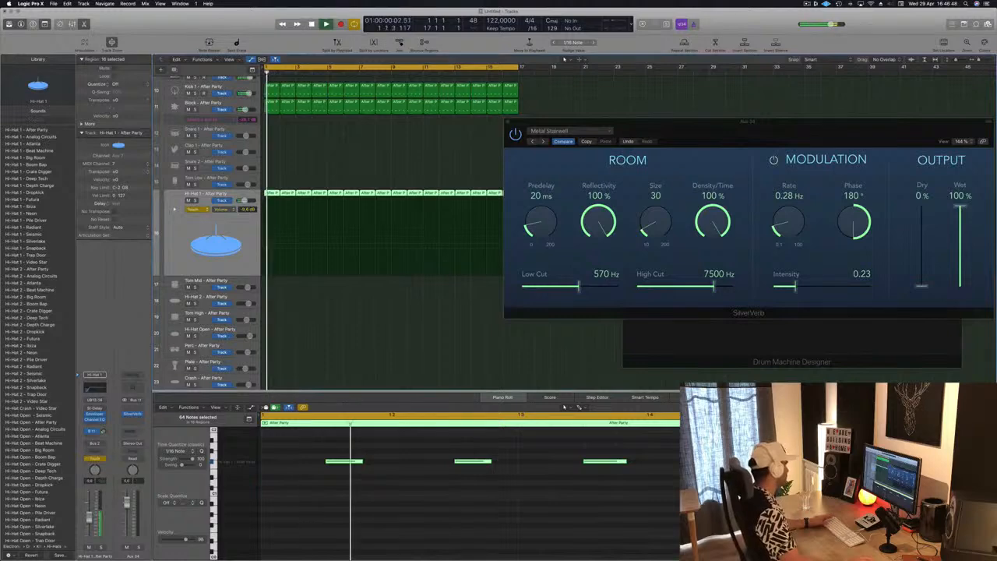
# Lower Hi-Hat 1's Bus 11 send automation to about -24.2 dB, move SilverVerb further aside and play from bar 1
pyautogui.moveTo(103, 430); pyautogui.dragTo(204, 249)
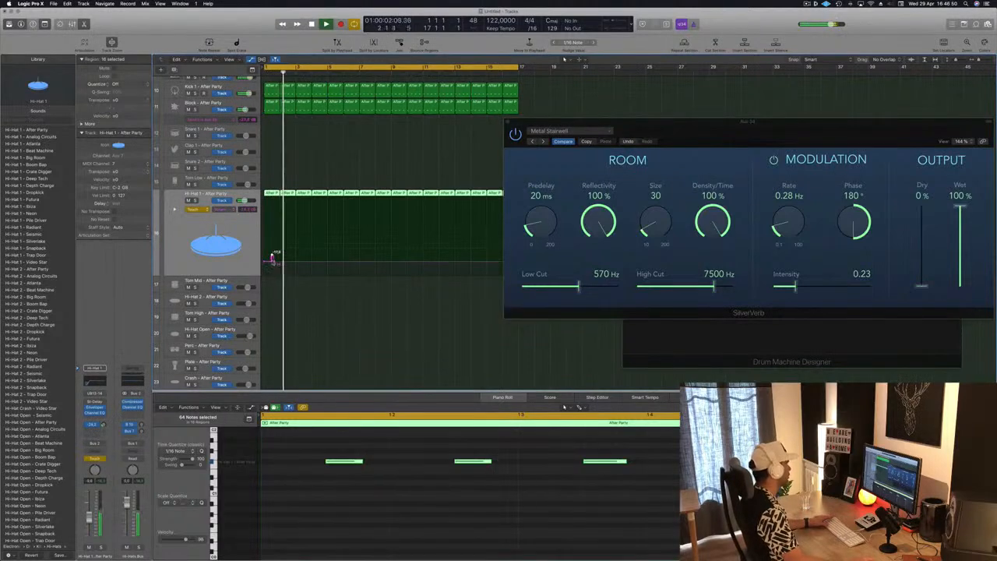
pyautogui.moveTo(275, 260); pyautogui.dragTo(249, 264)
pyautogui.moveTo(561, 122); pyautogui.dragTo(730, 124)
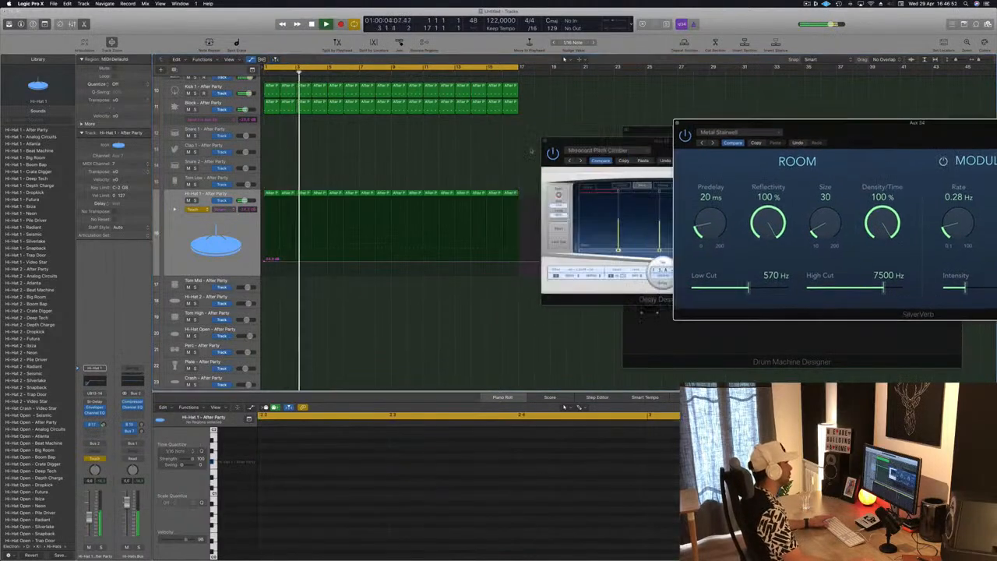
pyautogui.press('Return')
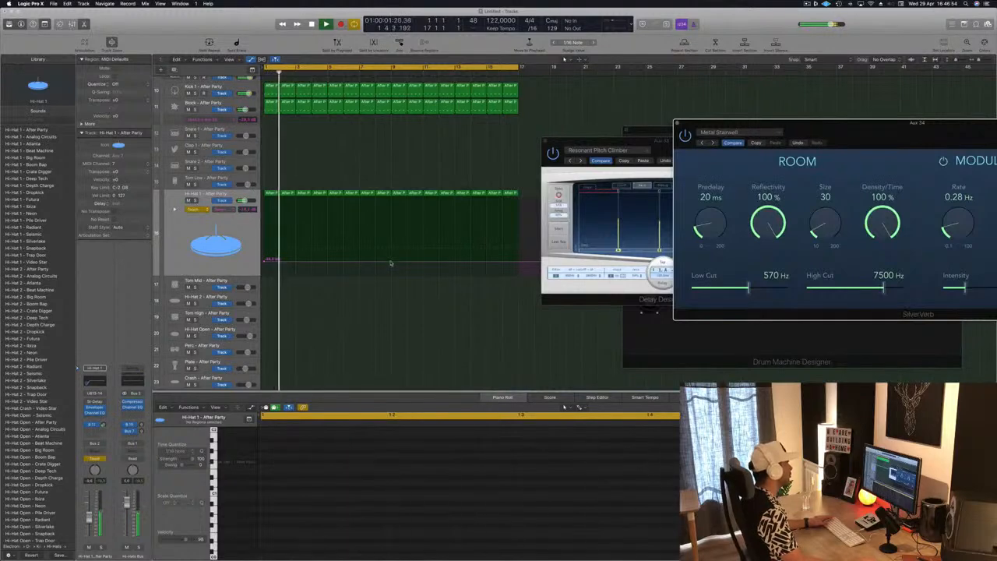
# Shape Hi-Hat 1's send automation to dip at bar 9, with about -16 dB at bars 1 and 17, and return it to Read mode
pyautogui.click(391, 263)
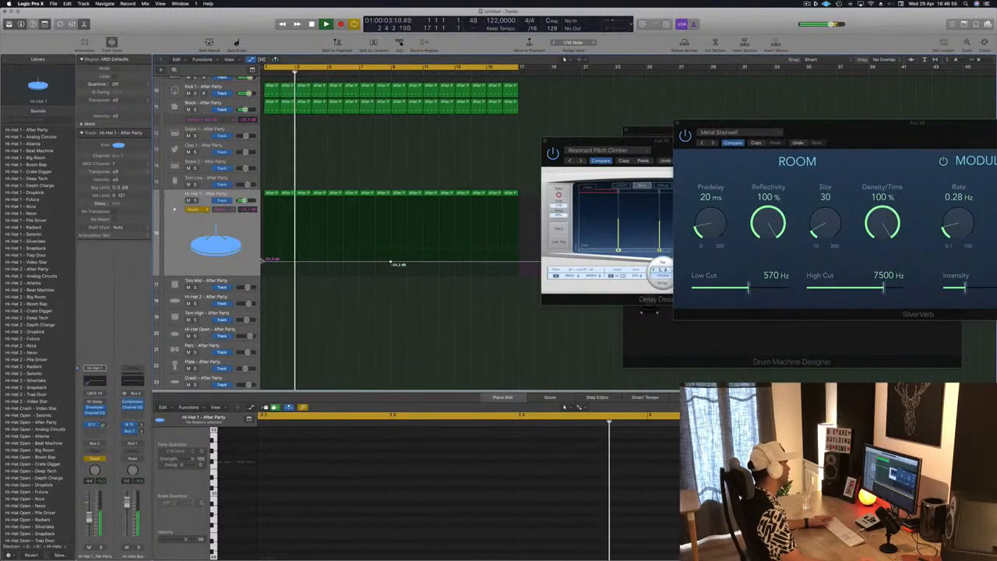
pyautogui.moveTo(266, 259); pyautogui.dragTo(265, 253)
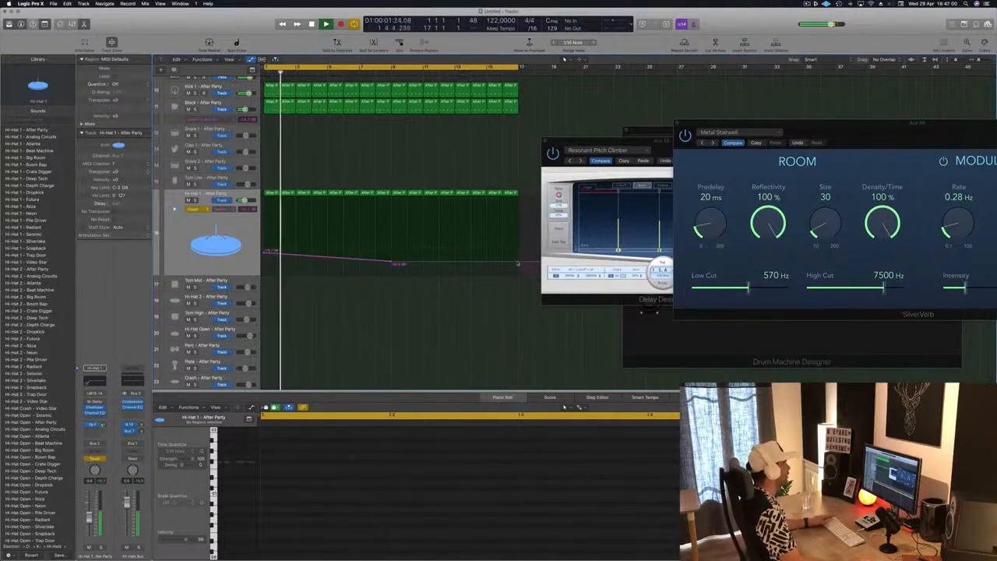
pyautogui.moveTo(519, 263); pyautogui.dragTo(520, 251)
pyautogui.press('super+Left')
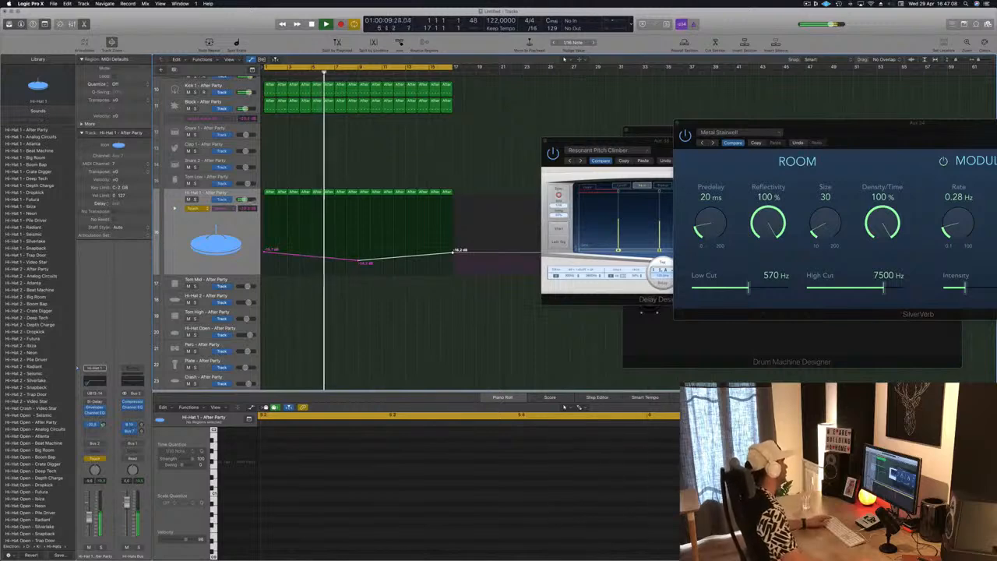
pyautogui.click(196, 209)
pyautogui.click(195, 200)
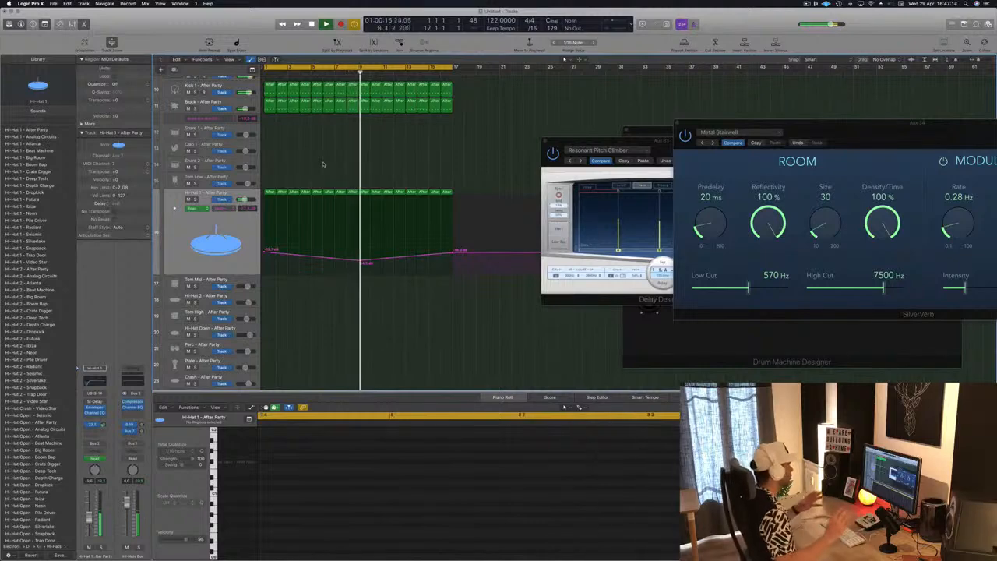
# Copy the first Block region down to the Perc track at bar 1
pyautogui.scroll(-4, 323, 163)
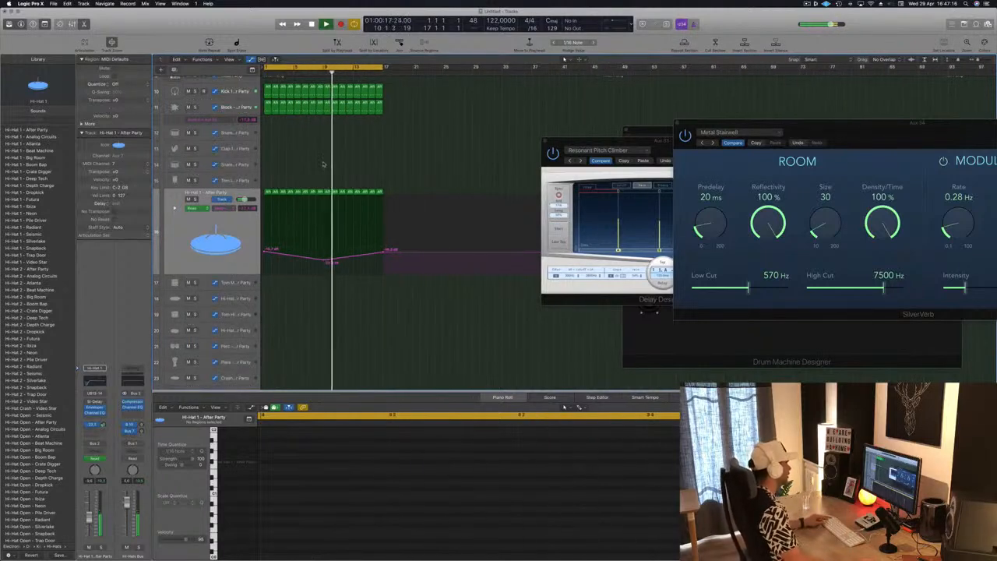
pyautogui.scroll(-3, 323, 164)
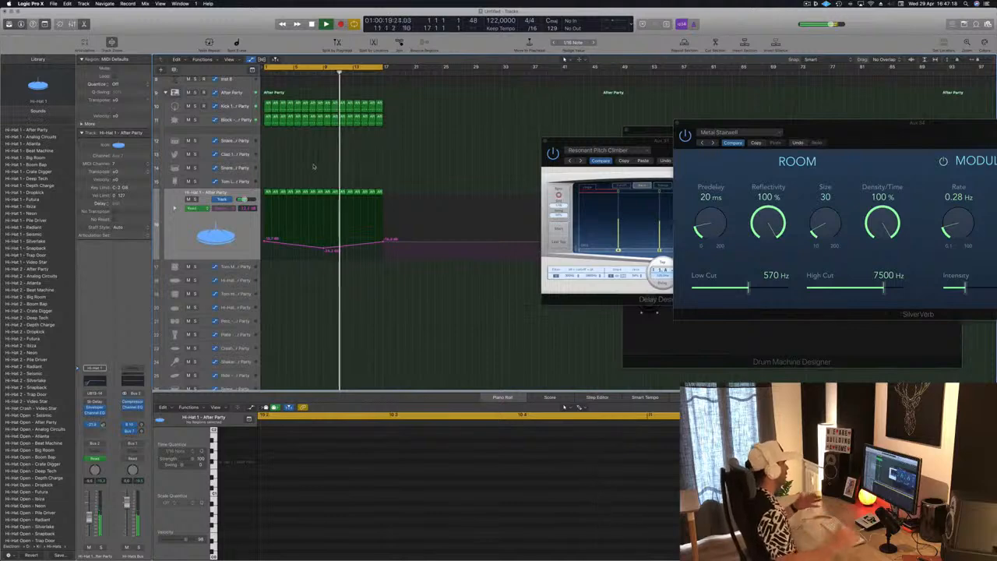
pyautogui.scroll(-2, 313, 164)
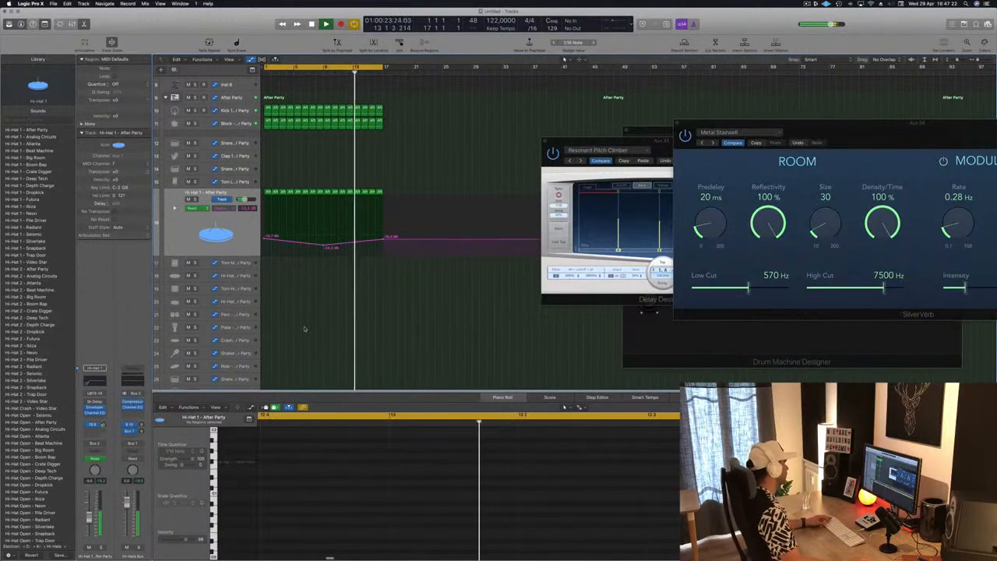
pyautogui.click(267, 123)
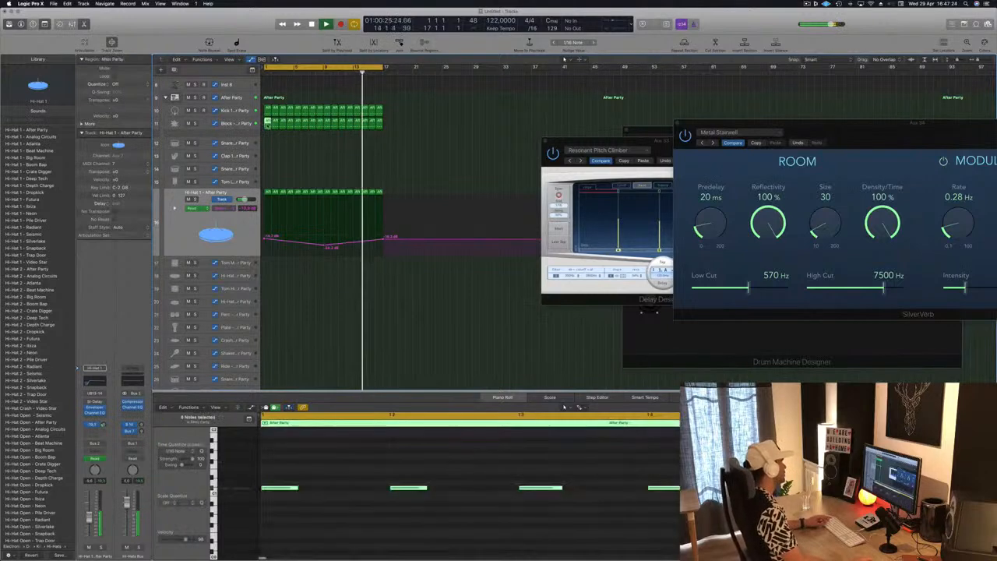
pyautogui.moveTo(264, 177); pyautogui.dragTo(264, 312)
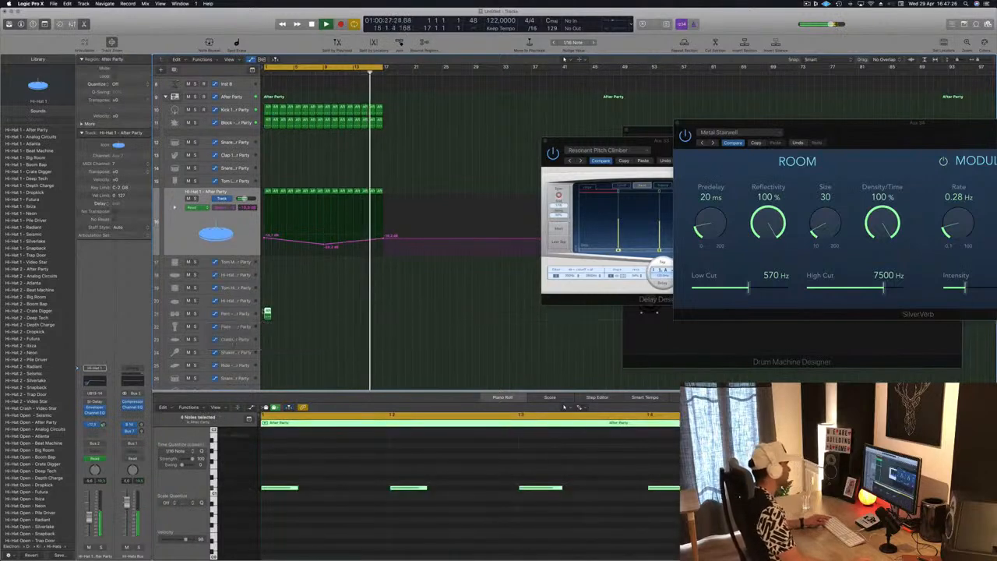
# Select all four notes in the copied Perc region and transpose them up to the Perc sound's pitch
pyautogui.moveTo(280, 473); pyautogui.dragTo(674, 521)
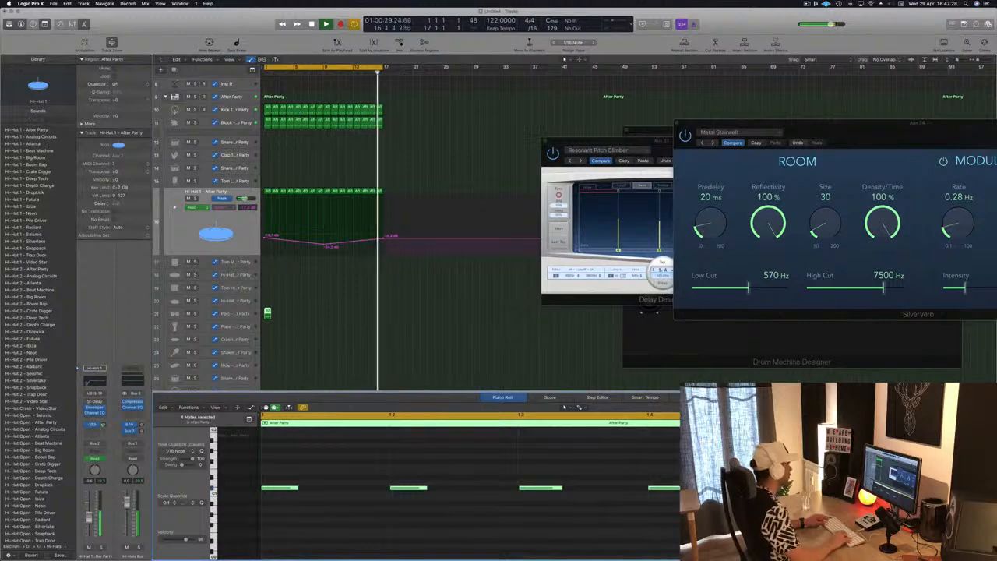
pyautogui.hotkey('alt', 'Up')
pyautogui.hotkey('alt', 'Up')
pyautogui.hotkey('alt', 'Up')
pyautogui.hotkey('alt', 'Up')
pyautogui.hotkey('alt', 'Up')
pyautogui.hotkey('alt', 'Up')
pyautogui.hotkey('alt', 'Up')
pyautogui.hotkey('alt', 'Up')
pyautogui.hotkey('alt', 'Up')
pyautogui.hotkey('alt', 'Up')
pyautogui.hotkey('alt', 'Up')
pyautogui.hotkey('alt', 'Up')
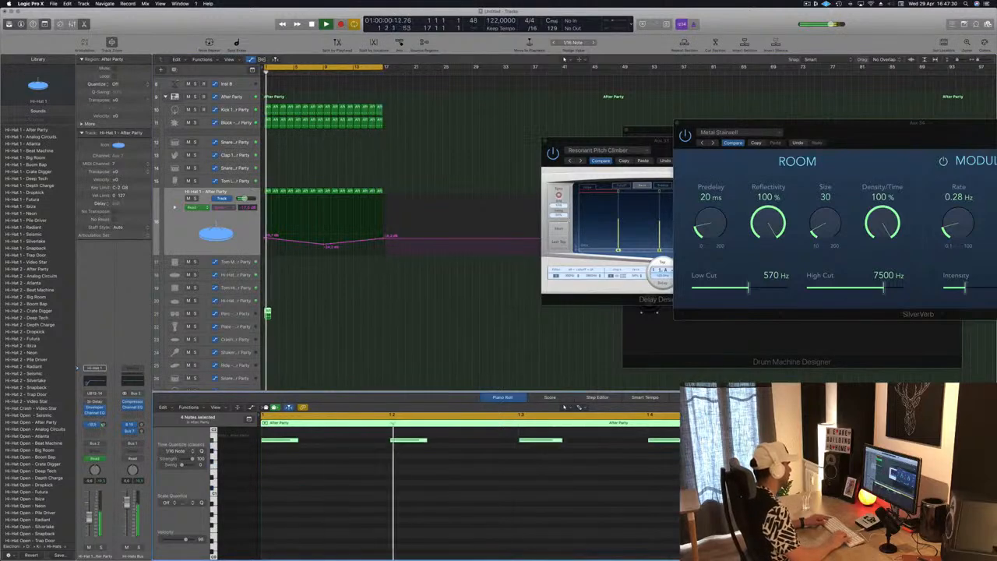
pyautogui.hotkey('alt', 'Up')
pyautogui.hotkey('alt', 'Up')
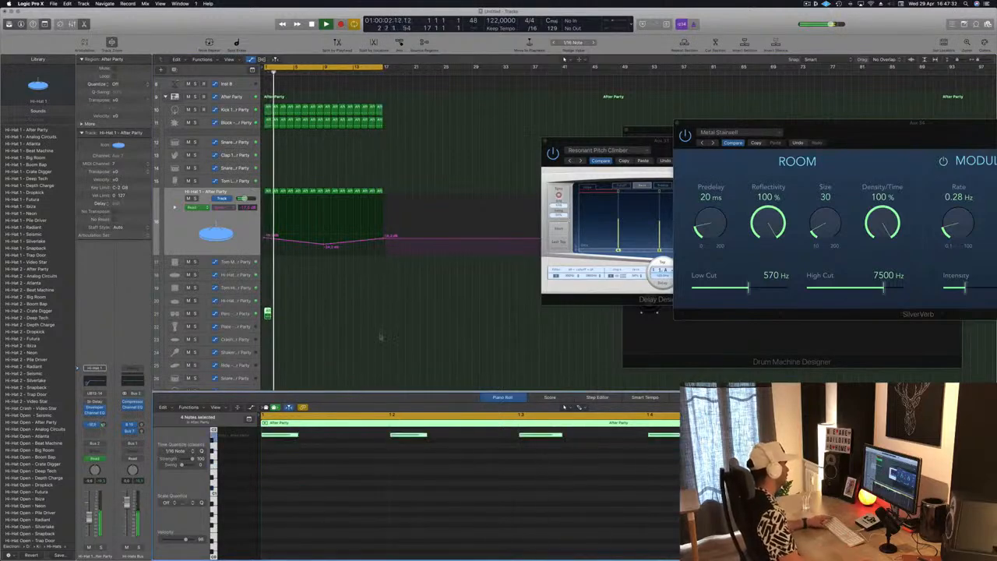
pyautogui.scroll(3, 313, 481)
pyautogui.click(346, 479)
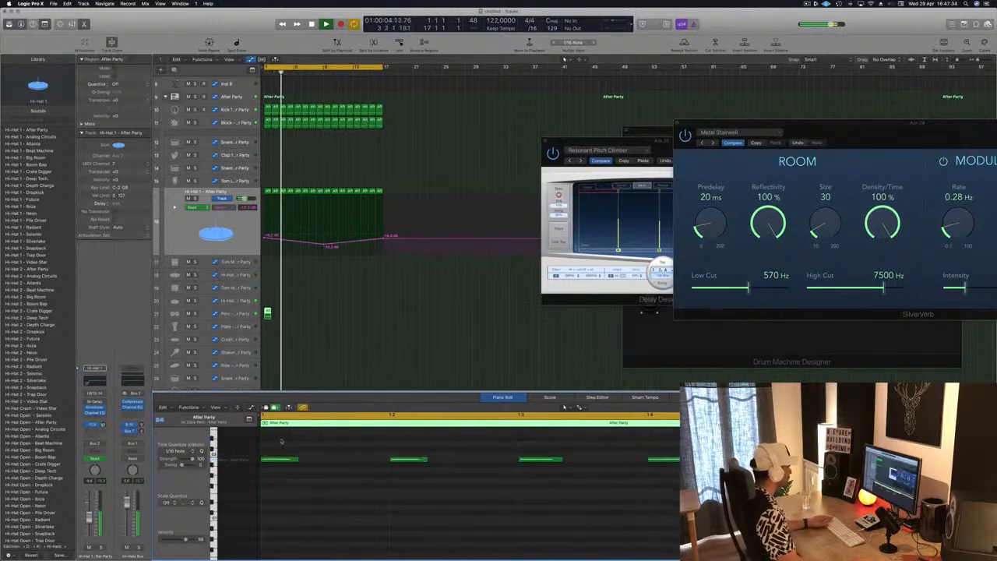
# Shift all four Perc notes two 1/16 steps later so they fall on the off-beats
pyautogui.moveTo(281, 442); pyautogui.dragTo(671, 480)
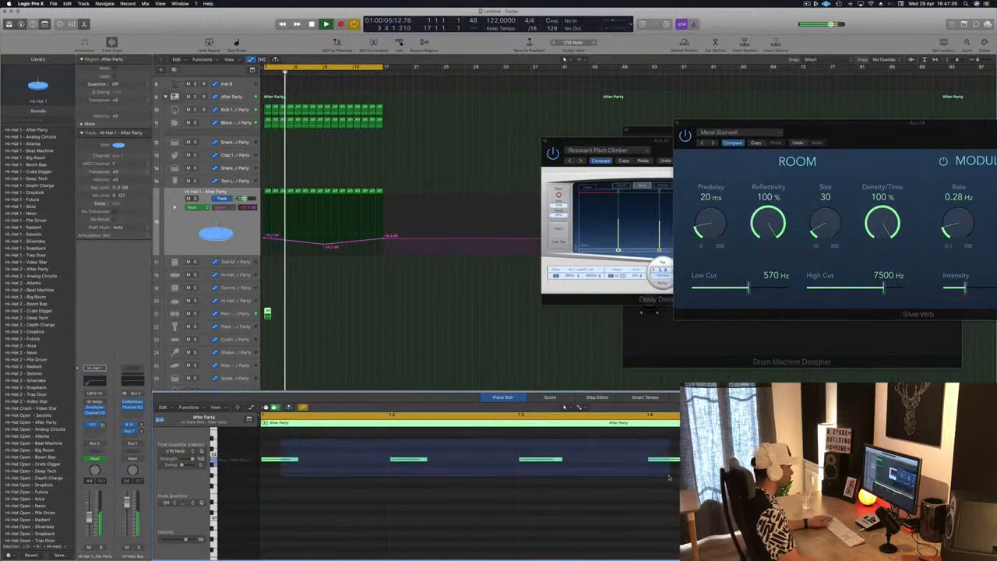
pyautogui.hotkey('alt', 'Right')
pyautogui.hotkey('alt', 'Right')
pyautogui.click(403, 488)
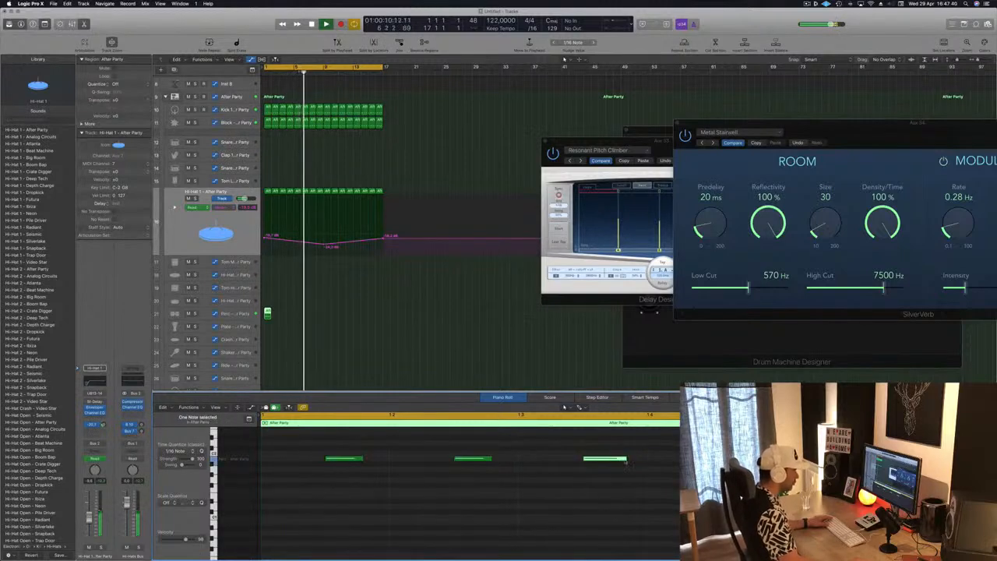
# Move the third Perc note a 1/16 later and delete the first two notes of the bar
pyautogui.moveTo(625, 463); pyautogui.dragTo(640, 465)
pyautogui.moveTo(540, 445); pyautogui.dragTo(362, 469)
pyautogui.press('Delete')
pyautogui.press('space')
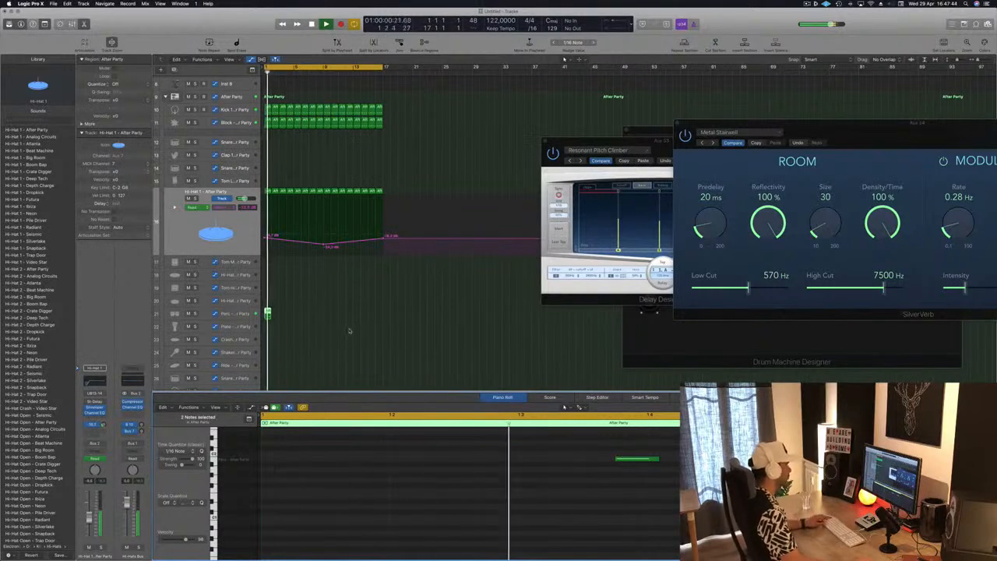
# Repeat the Perc region from bar 1 up to bar 17
pyautogui.scroll(-2, 350, 331)
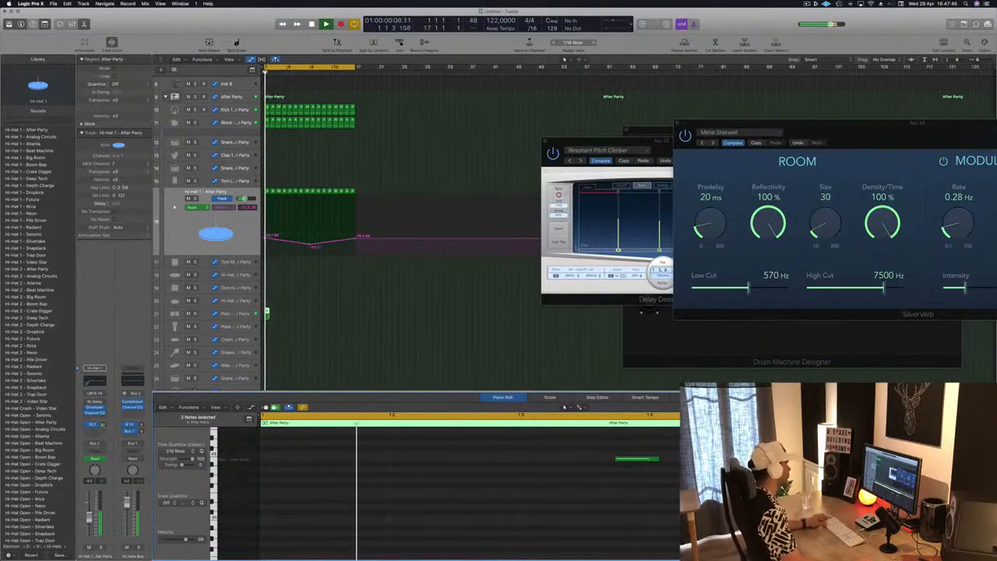
pyautogui.scroll(6, 280, 311)
pyautogui.moveTo(286, 314); pyautogui.dragTo(382, 319)
pyautogui.keyDown('shift'); pyautogui.click(275, 314); pyautogui.keyUp('shift')
pyautogui.press('super+Left')
pyautogui.press('super+Left')
pyautogui.press('super+Left')
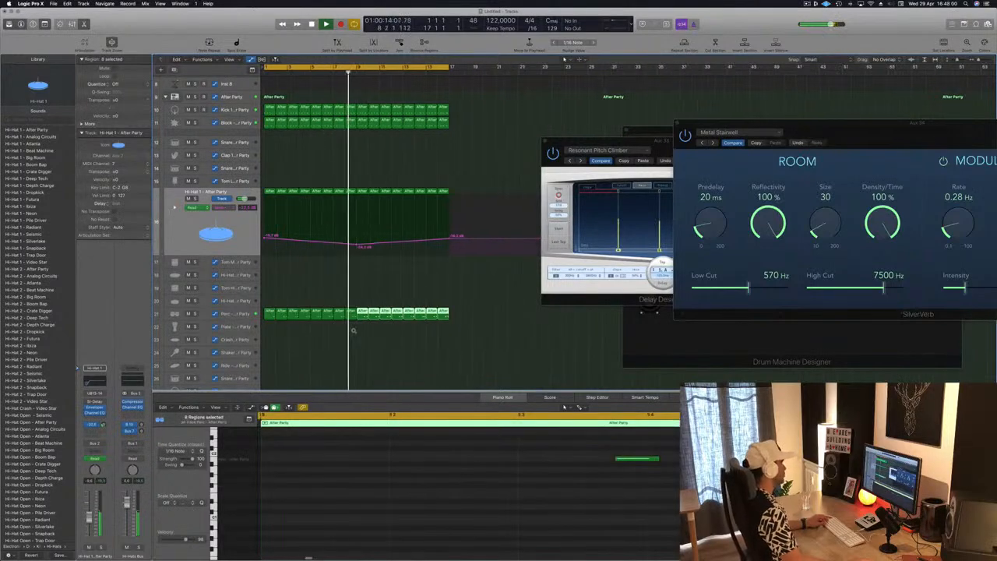
# Select the Perc track and lower its volume slightly
pyautogui.press('super+Left')
pyautogui.press('super+Left')
pyautogui.click(296, 340)
pyautogui.click(238, 316)
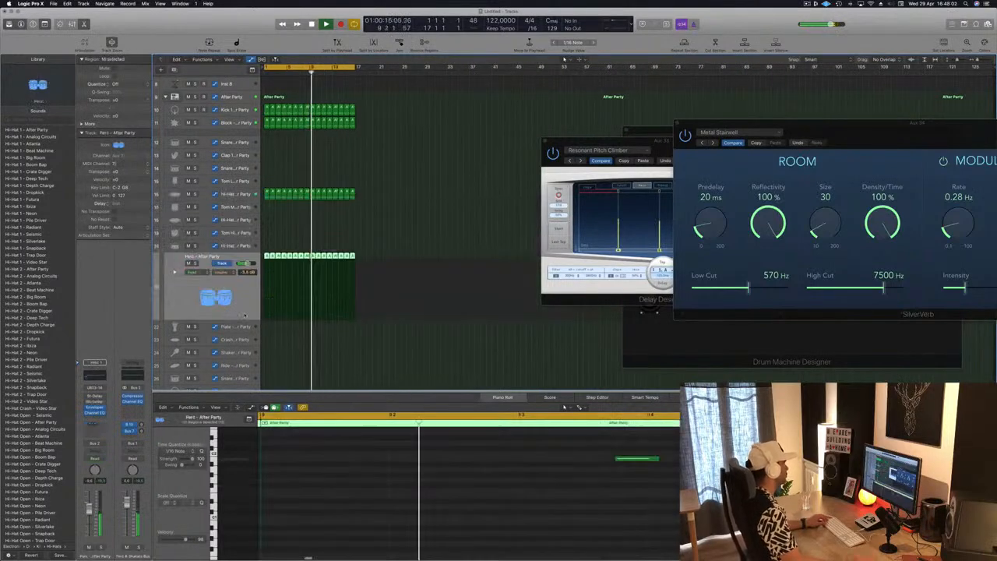
pyautogui.click(283, 361)
pyautogui.press('super+Right')
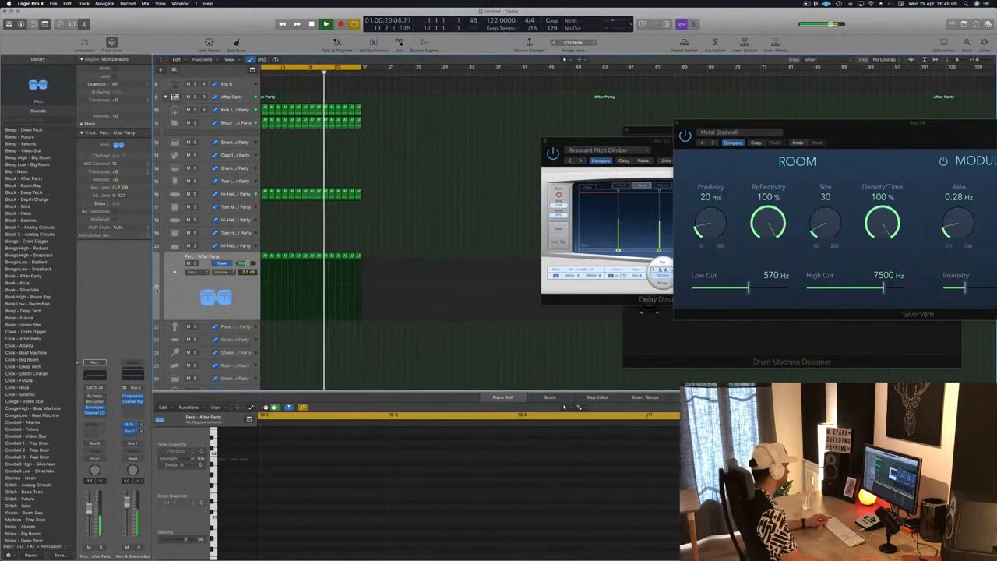
pyautogui.click(174, 292)
pyautogui.moveTo(89, 508); pyautogui.dragTo(88, 510)
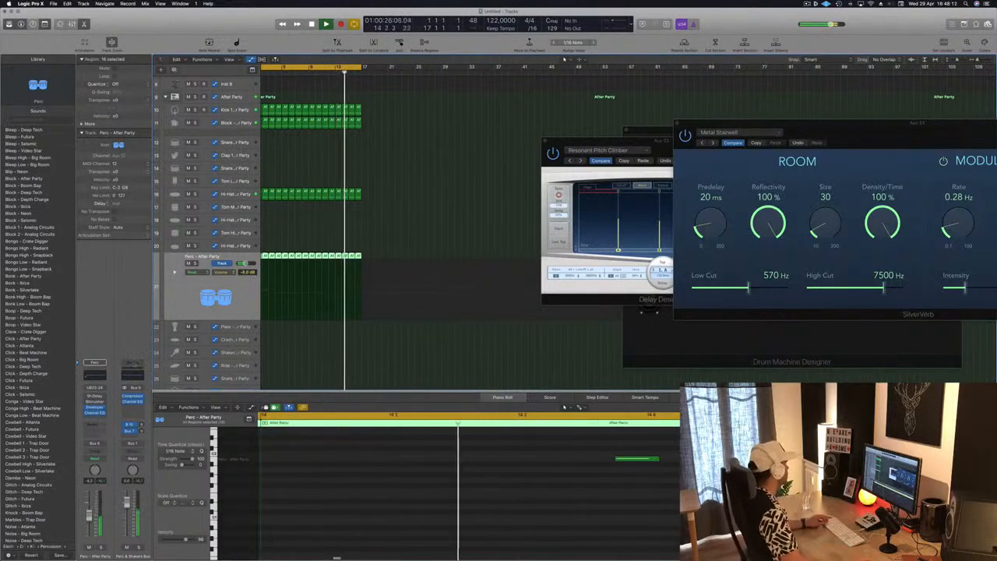
# Replace the Stereo Delay on the Perc channel with Phat FX and move its window over the arrangement
pyautogui.click(94, 408)
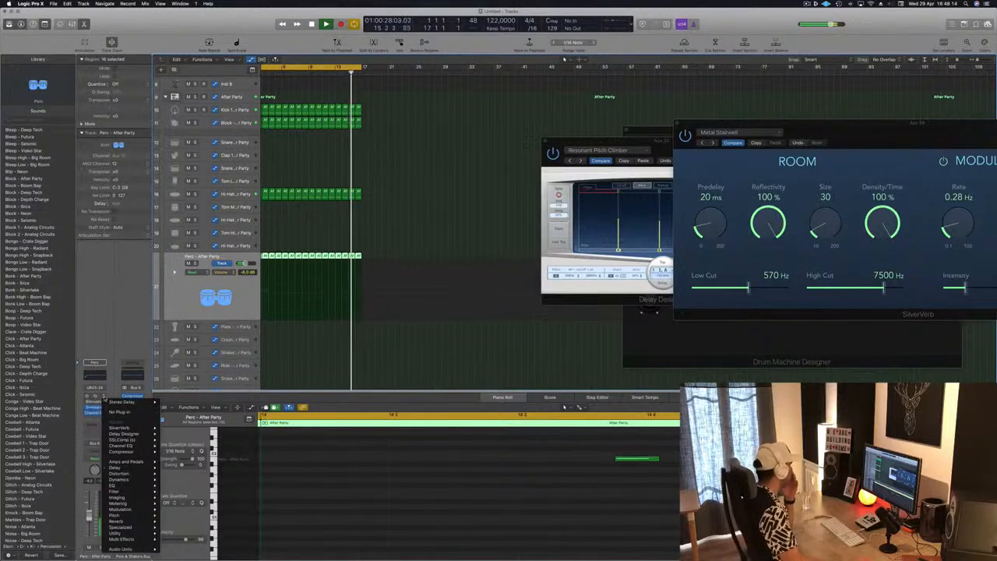
pyautogui.moveTo(141, 539)
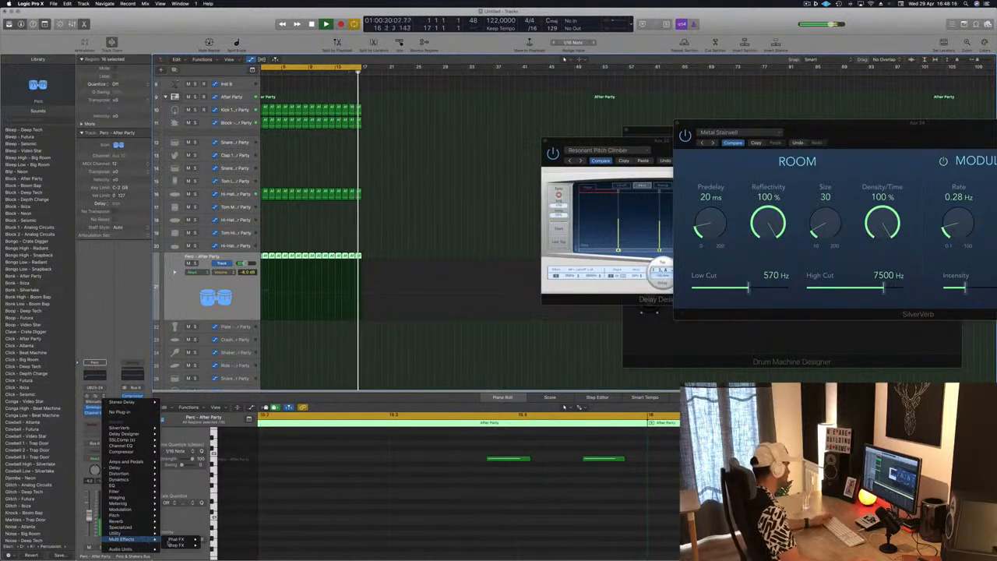
pyautogui.moveTo(178, 539)
pyautogui.click(216, 539)
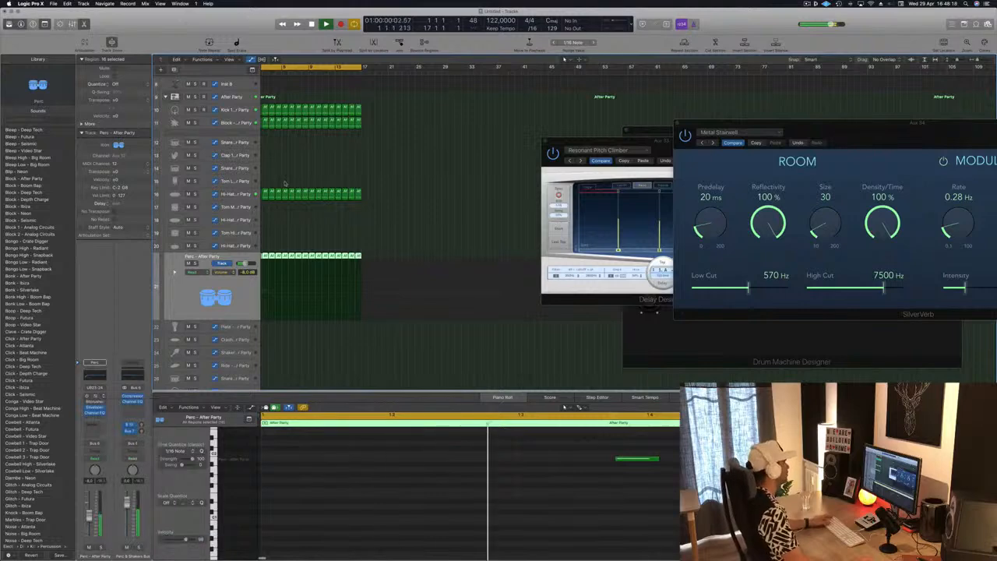
pyautogui.moveTo(113, 11); pyautogui.dragTo(496, 106)
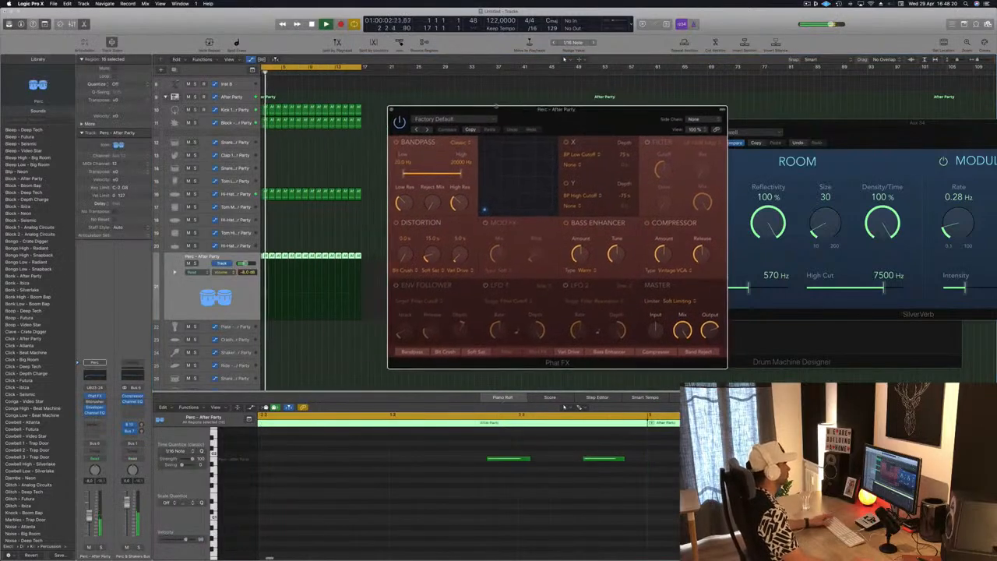
pyautogui.moveTo(578, 113)
pyautogui.mouseDown()
pyautogui.moveTo(518, 117)
pyautogui.moveTo(577, 118)
pyautogui.mouseUp()
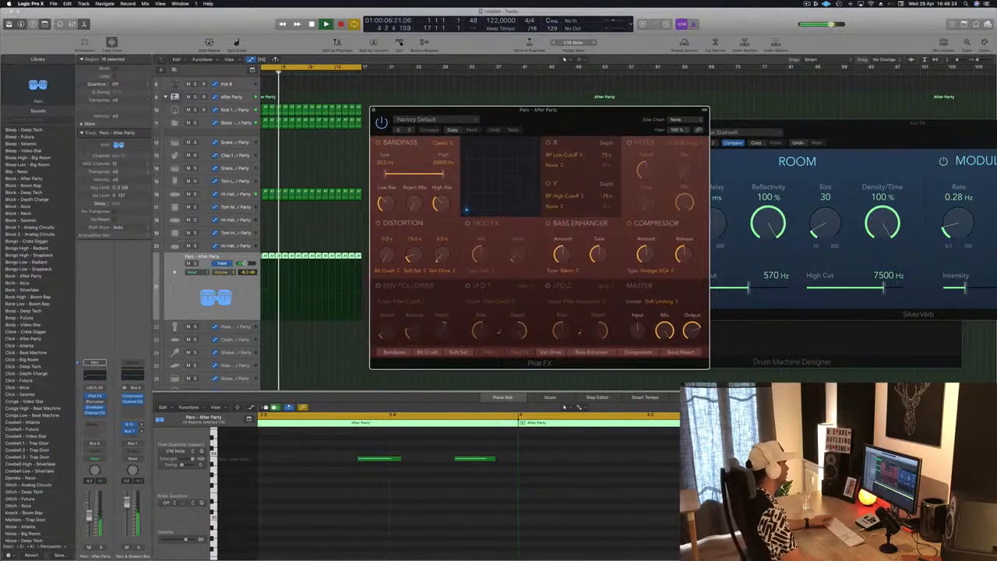
# Audition the Phat FX Bass presets on the soloed Perc track one after another, from Factory Default through Bright Dirt to Massive Wobbly
pyautogui.click(194, 264)
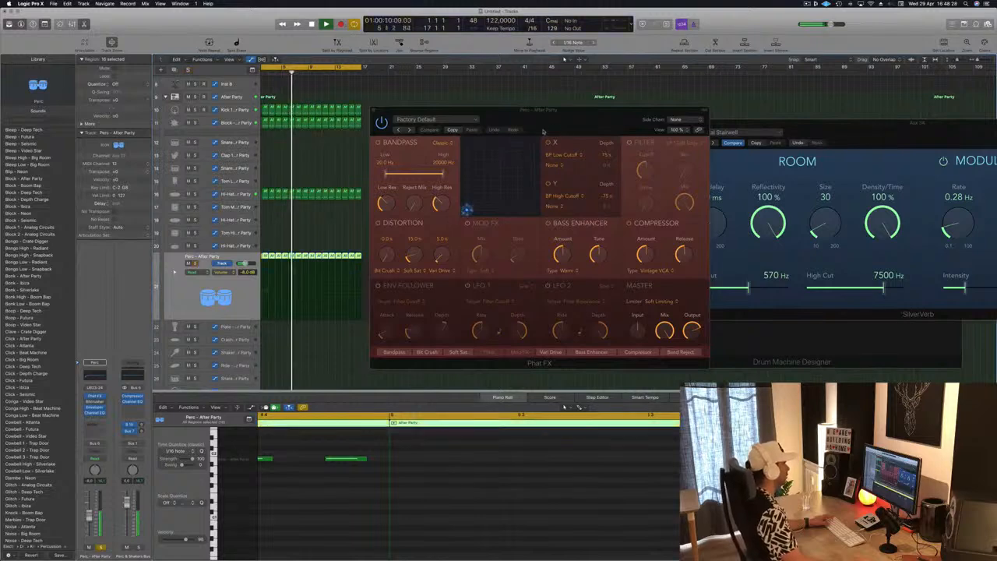
pyautogui.moveTo(452, 132); pyautogui.dragTo(428, 134)
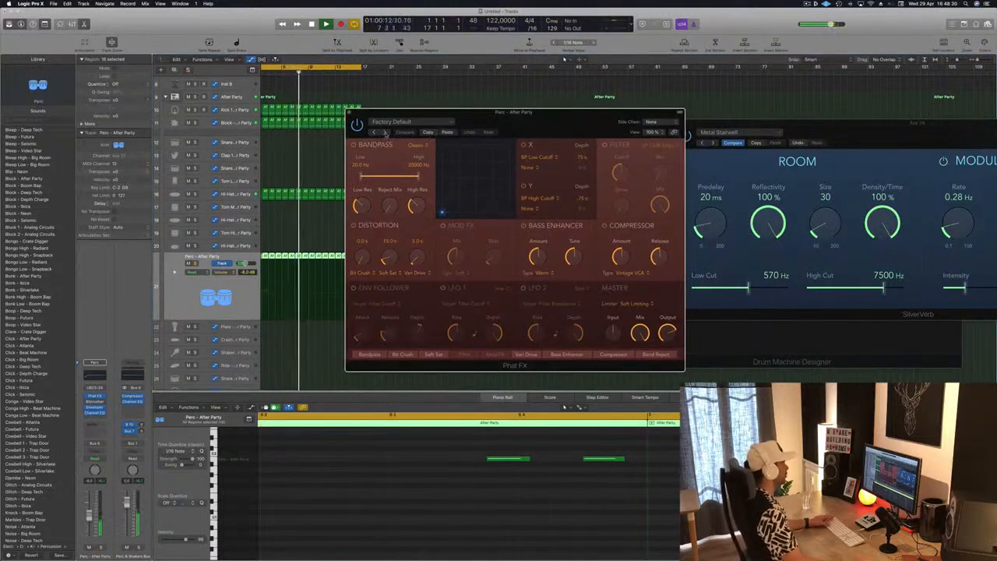
pyautogui.click(384, 133)
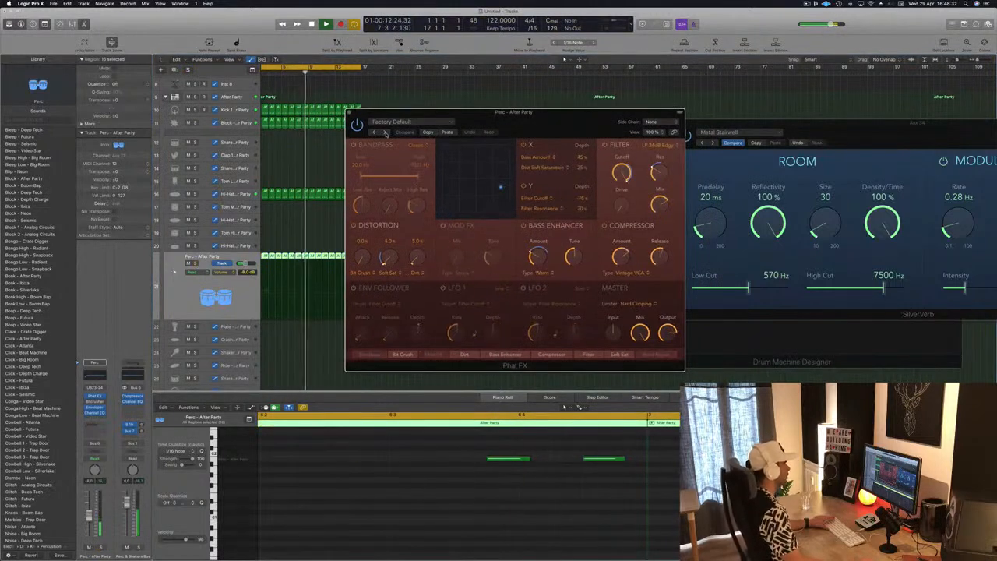
pyautogui.click(384, 133)
pyautogui.moveTo(553, 123); pyautogui.dragTo(618, 106)
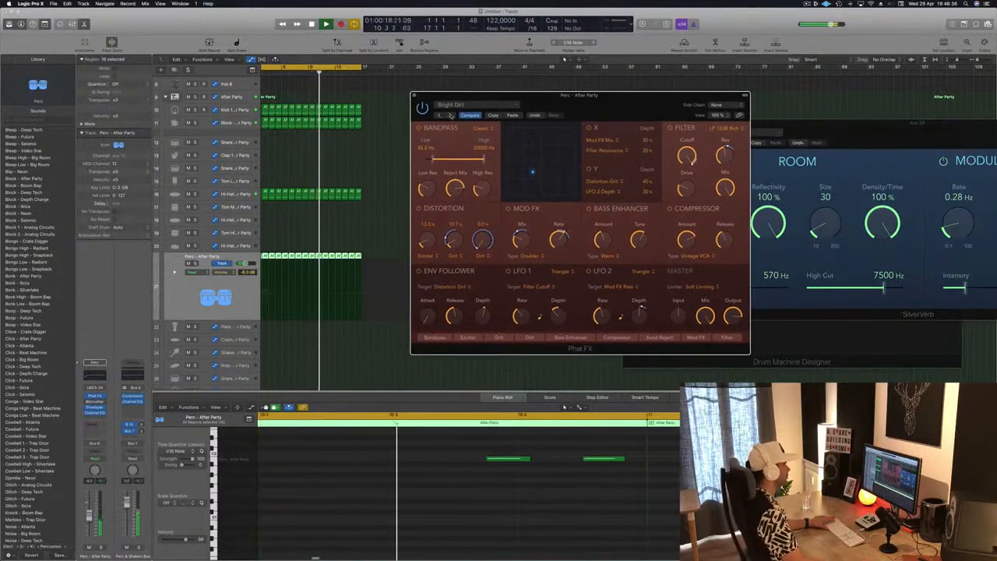
pyautogui.click(448, 114)
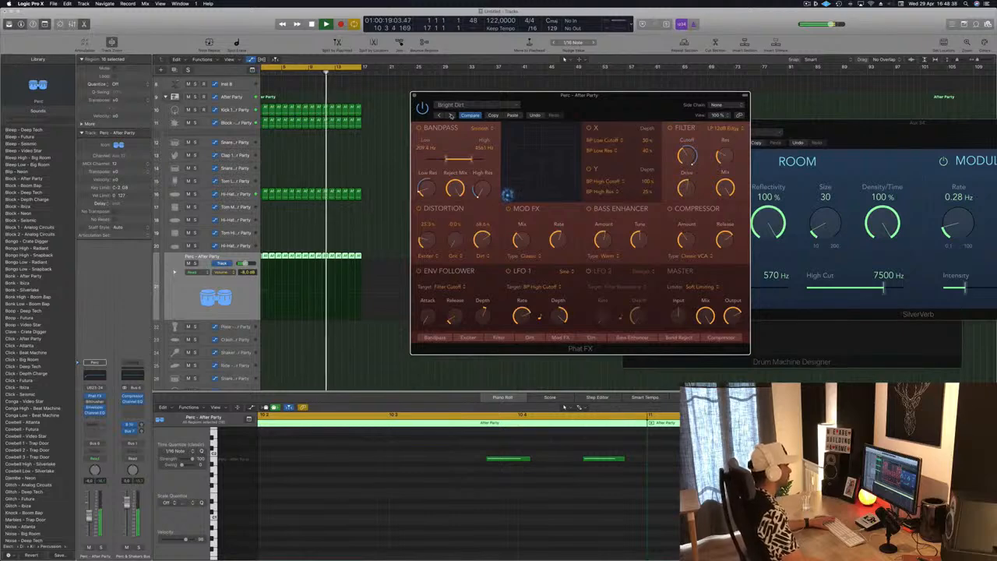
pyautogui.click(450, 114)
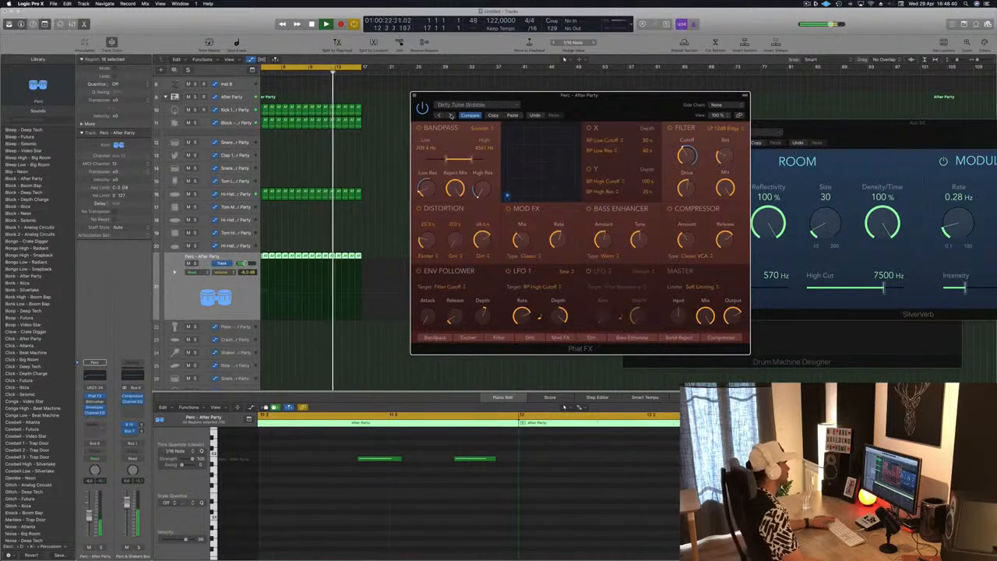
pyautogui.click(450, 115)
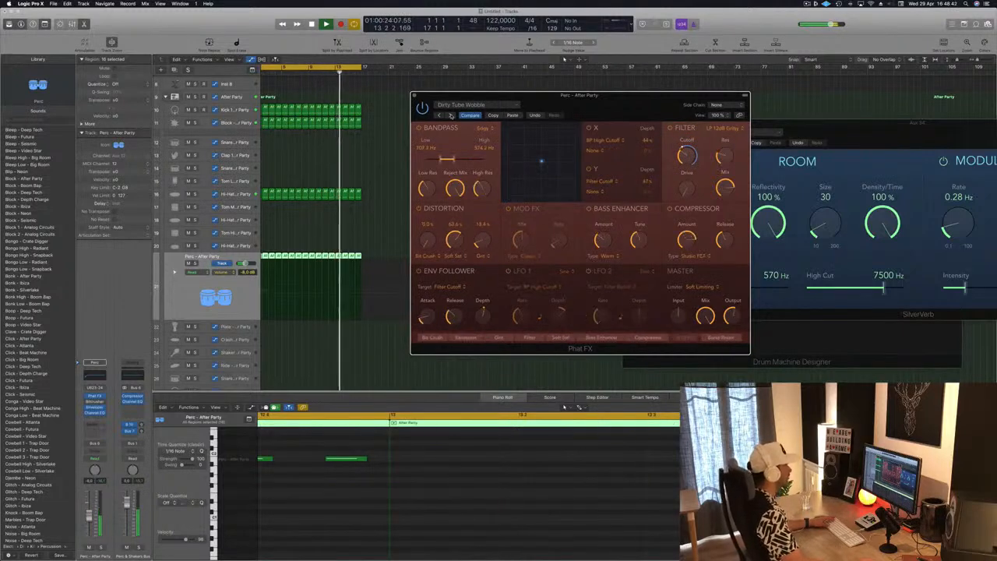
pyautogui.click(450, 115)
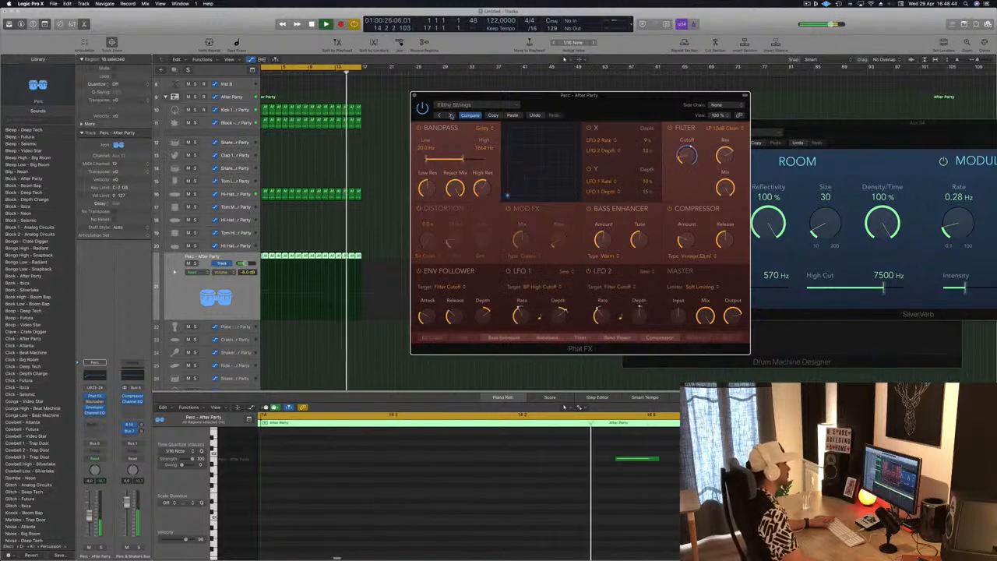
pyautogui.click(450, 115)
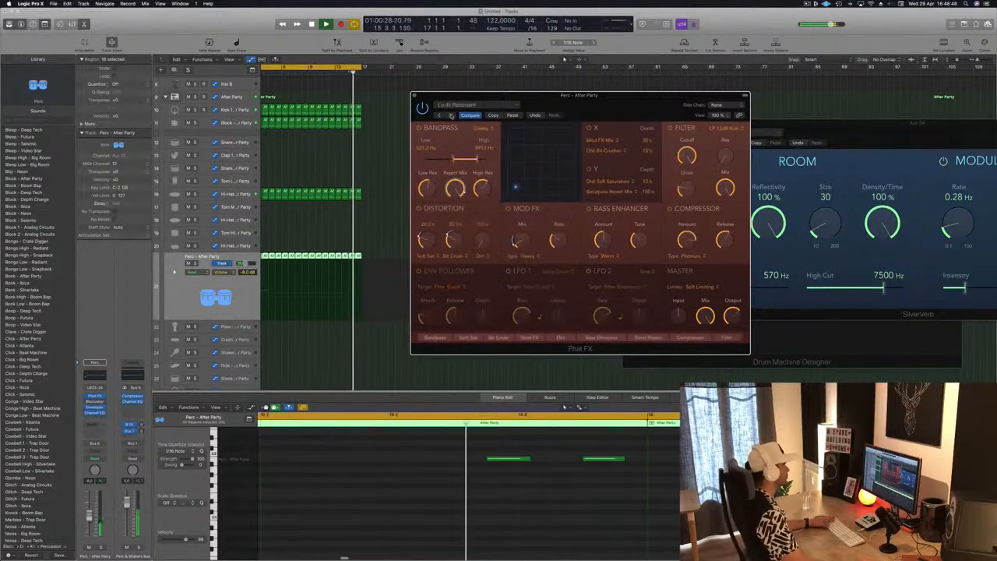
pyautogui.click(450, 116)
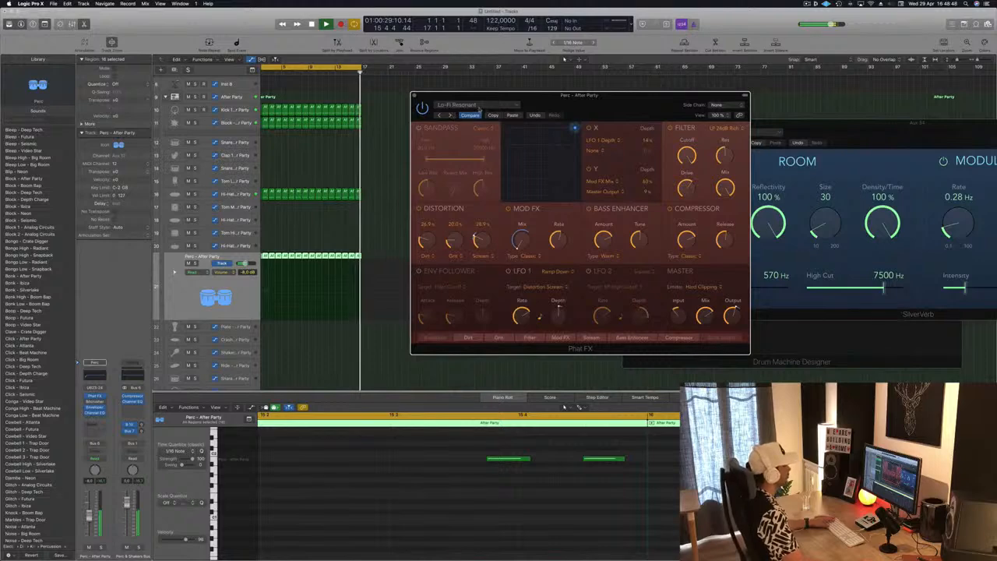
# Load a Phat FX preset from the Drums category and advance to Bit Ringer
pyautogui.click(478, 108)
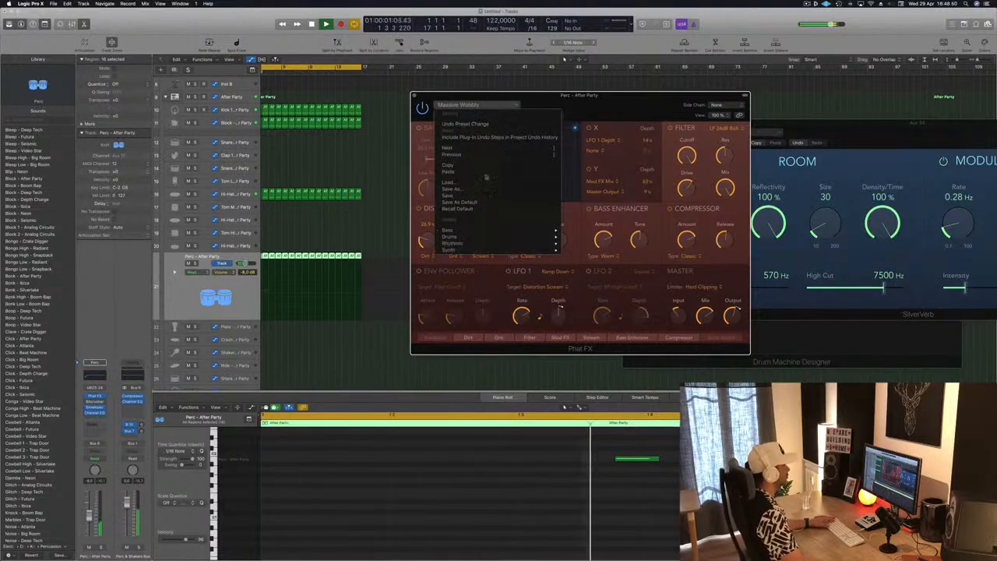
pyautogui.click(458, 106)
pyautogui.click(459, 106)
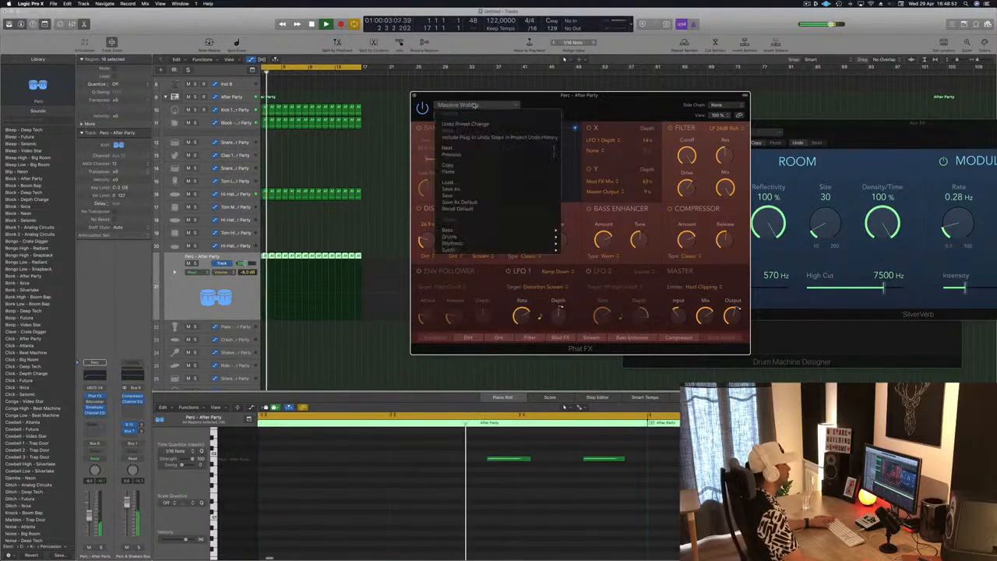
pyautogui.moveTo(492, 246)
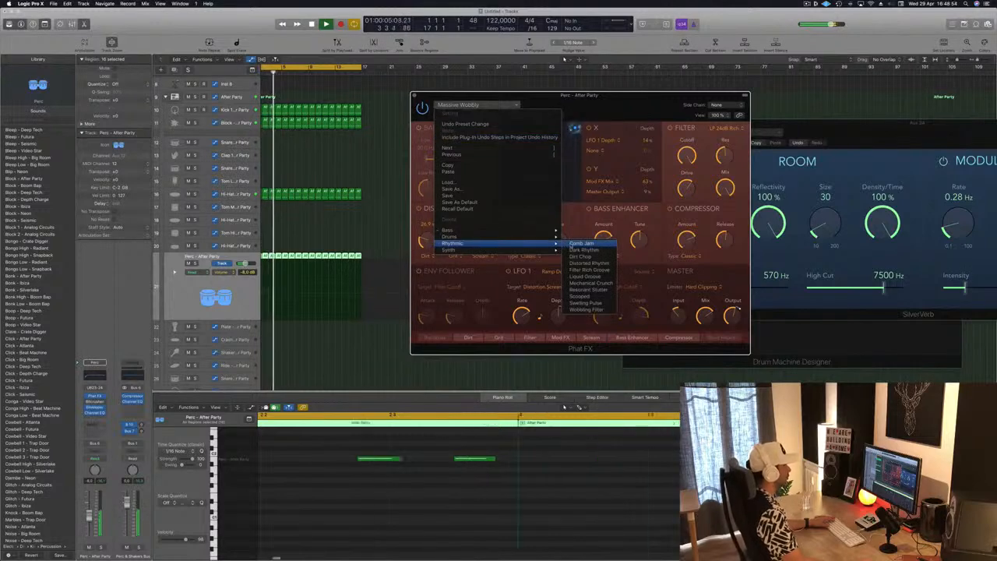
pyautogui.moveTo(546, 240)
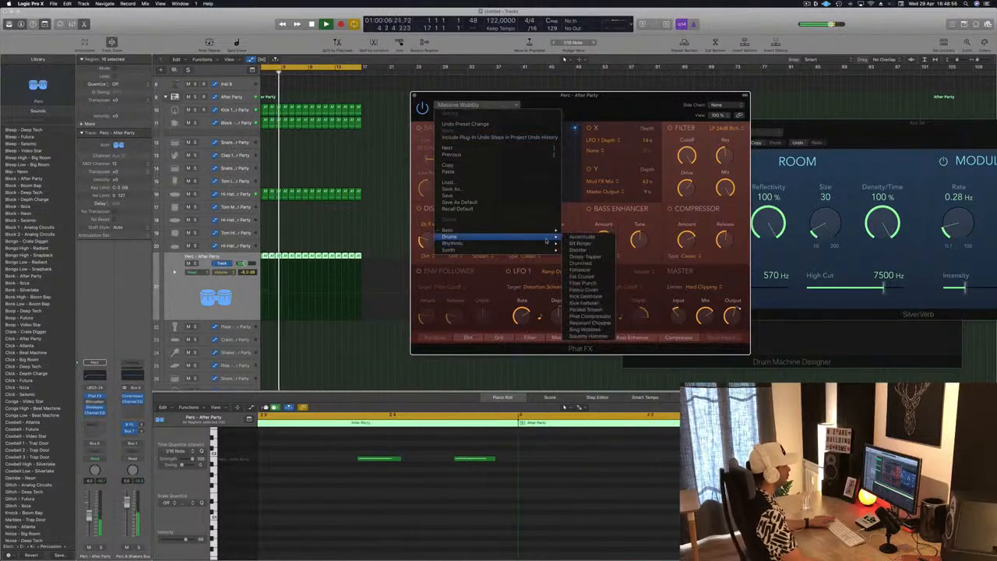
pyautogui.click(588, 243)
pyautogui.moveTo(583, 101); pyautogui.dragTo(552, 97)
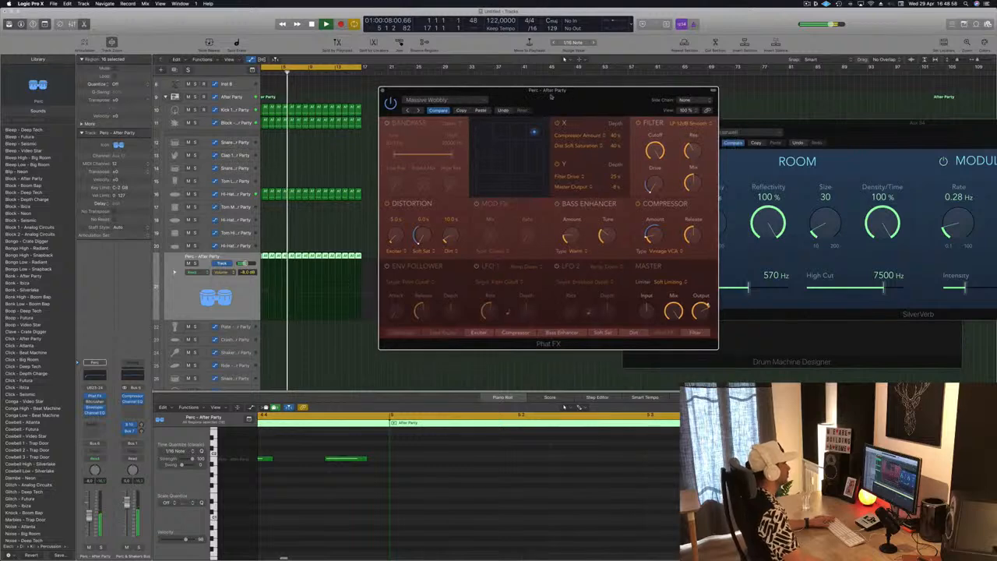
pyautogui.click(418, 111)
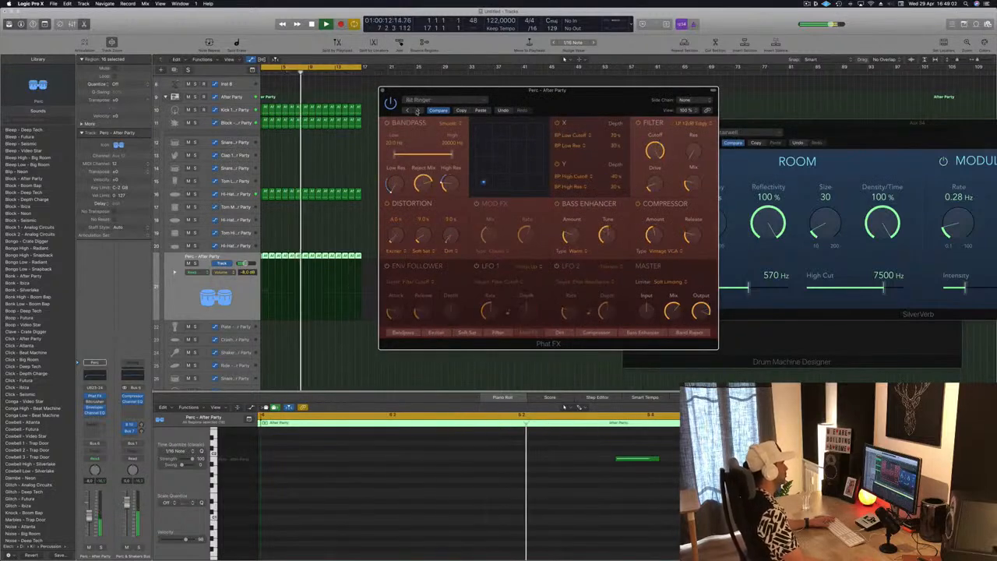
# Audition the Drums presets after Bit Ringer one after another and stop at Resonant Chopper
pyautogui.click(417, 110)
pyautogui.click(417, 110)
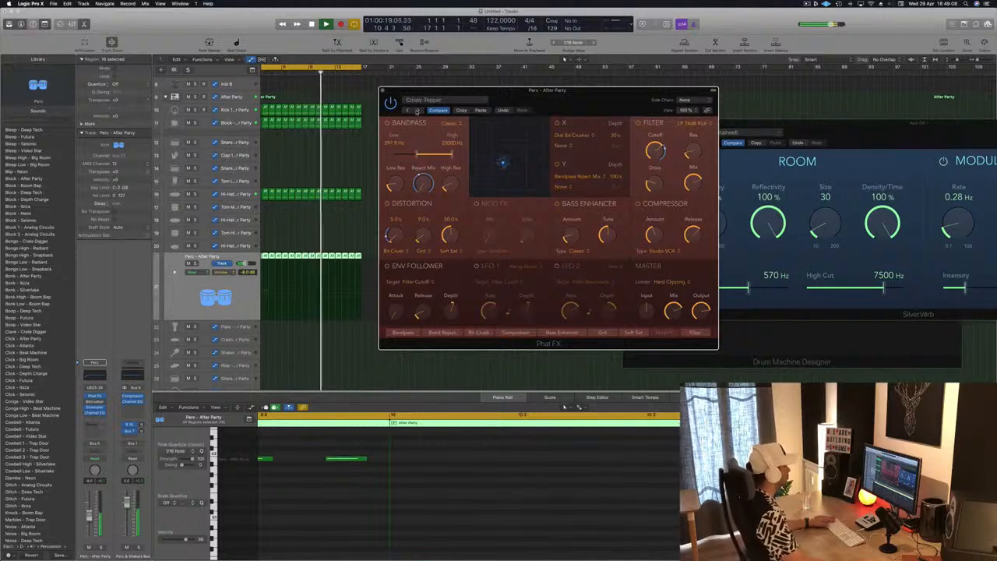
pyautogui.click(417, 110)
pyautogui.click(417, 110)
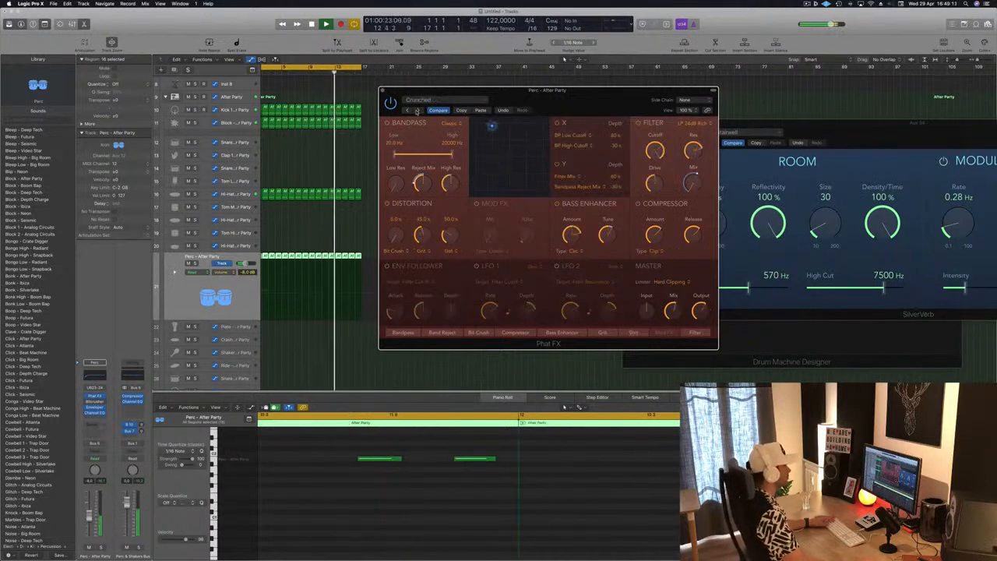
pyautogui.click(418, 111)
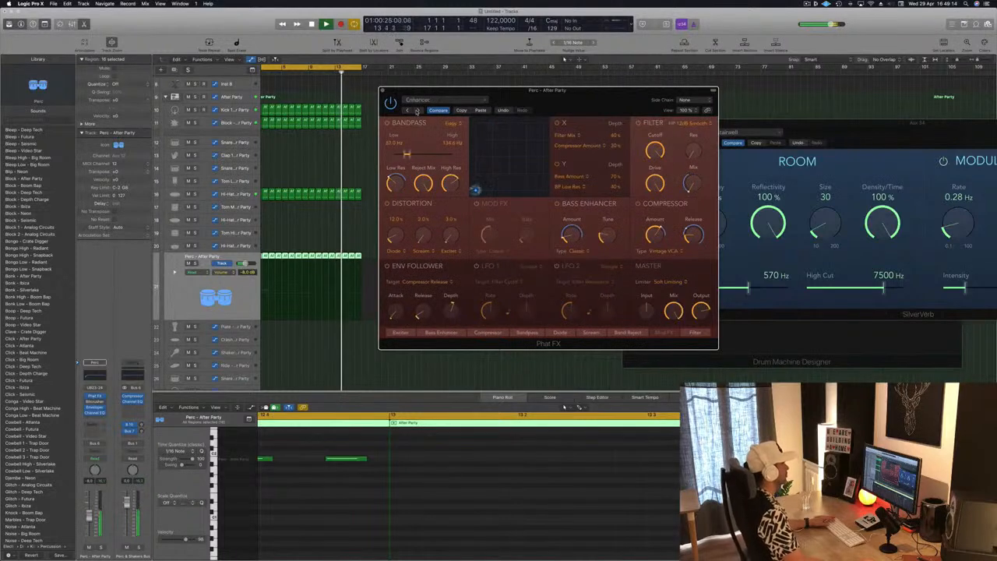
pyautogui.click(418, 110)
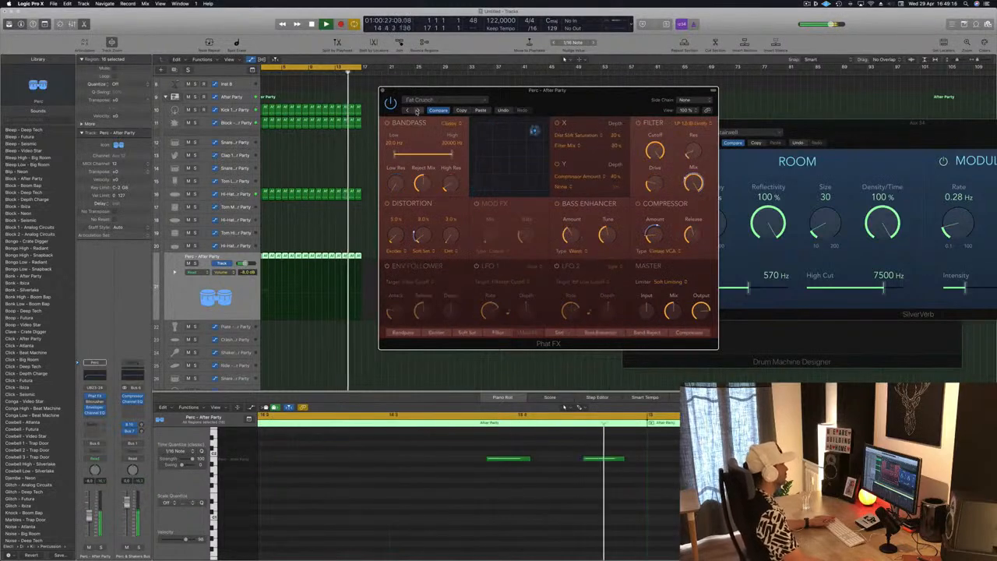
pyautogui.click(418, 110)
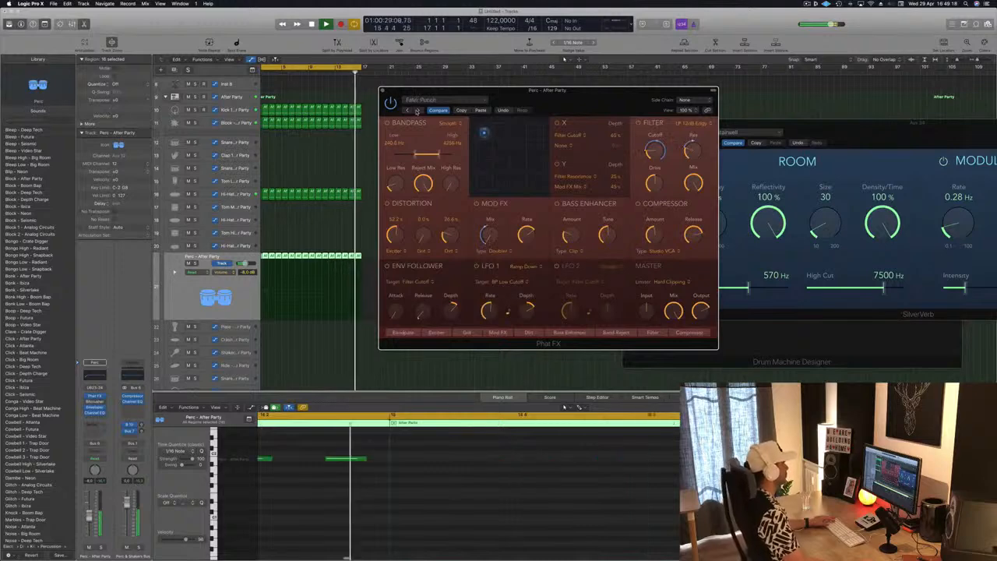
pyautogui.click(415, 111)
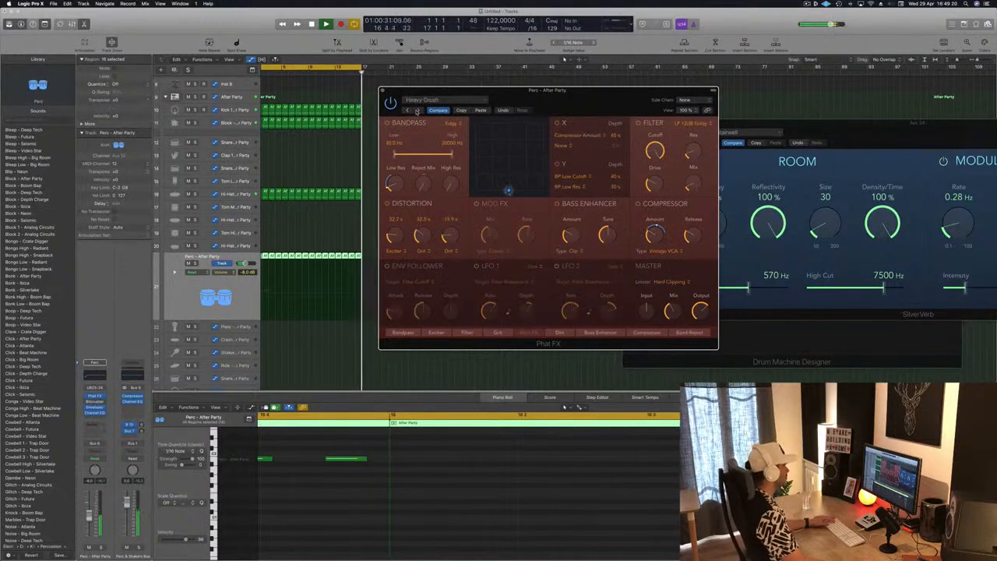
pyautogui.click(417, 110)
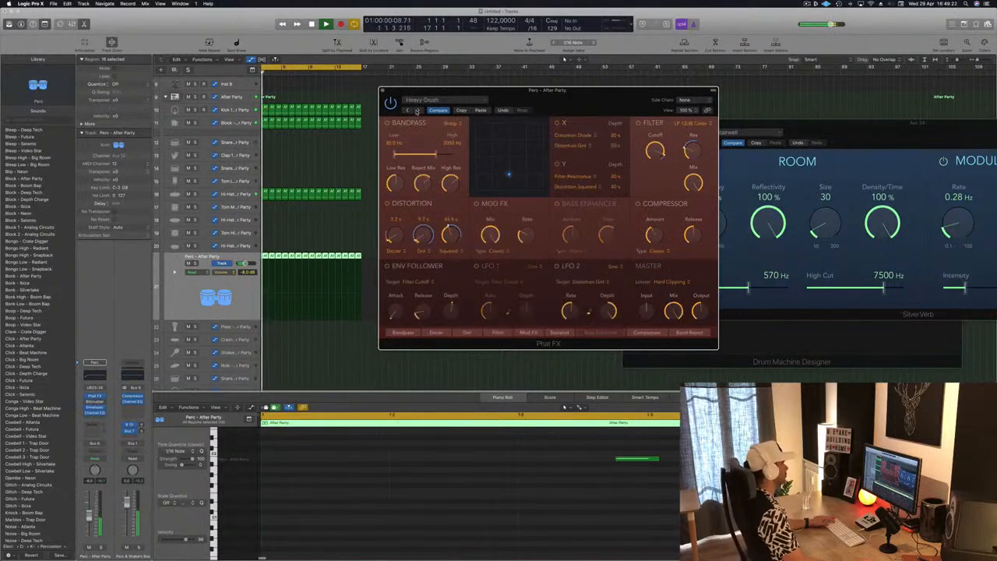
pyautogui.click(416, 111)
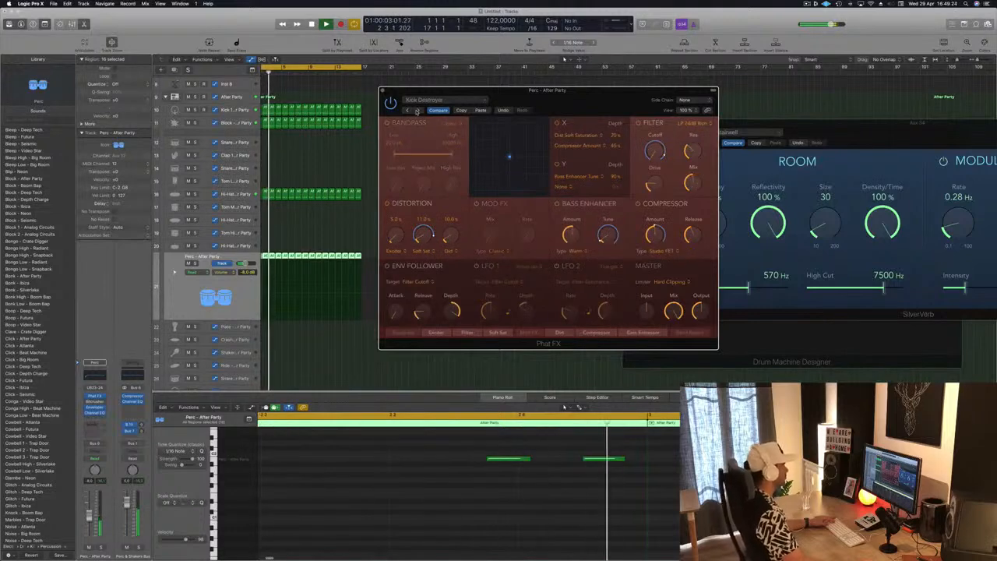
pyautogui.click(416, 110)
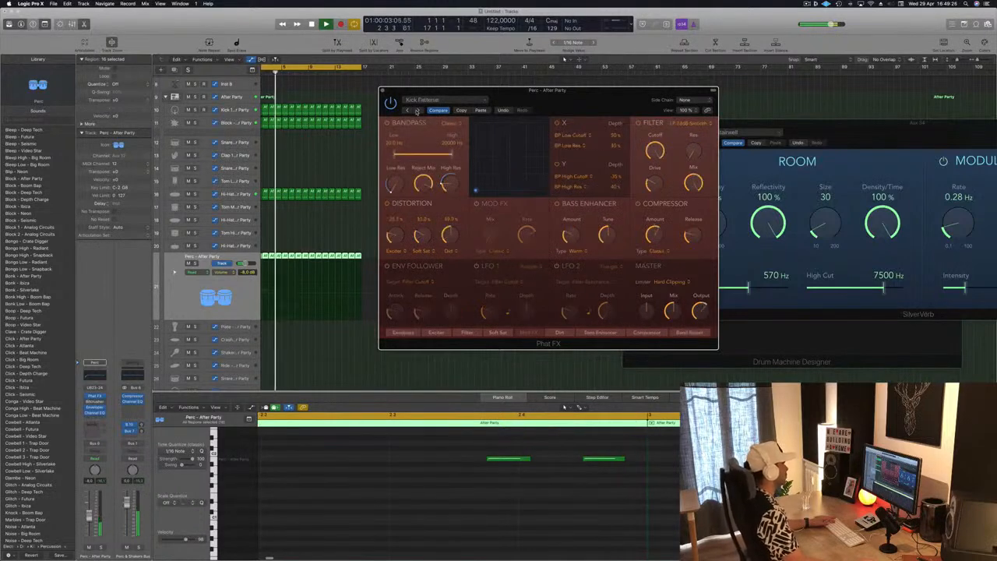
pyautogui.click(417, 111)
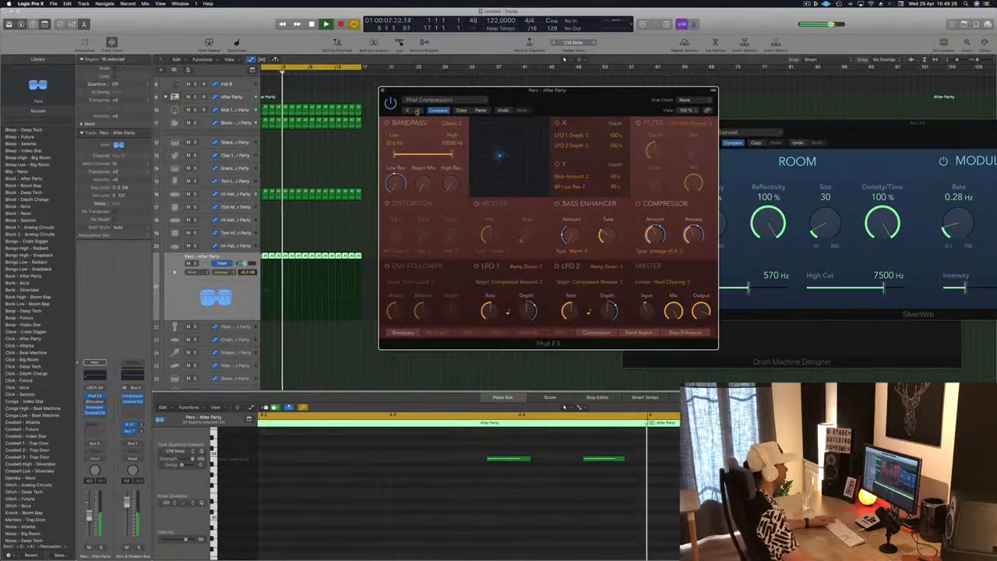
pyautogui.click(417, 111)
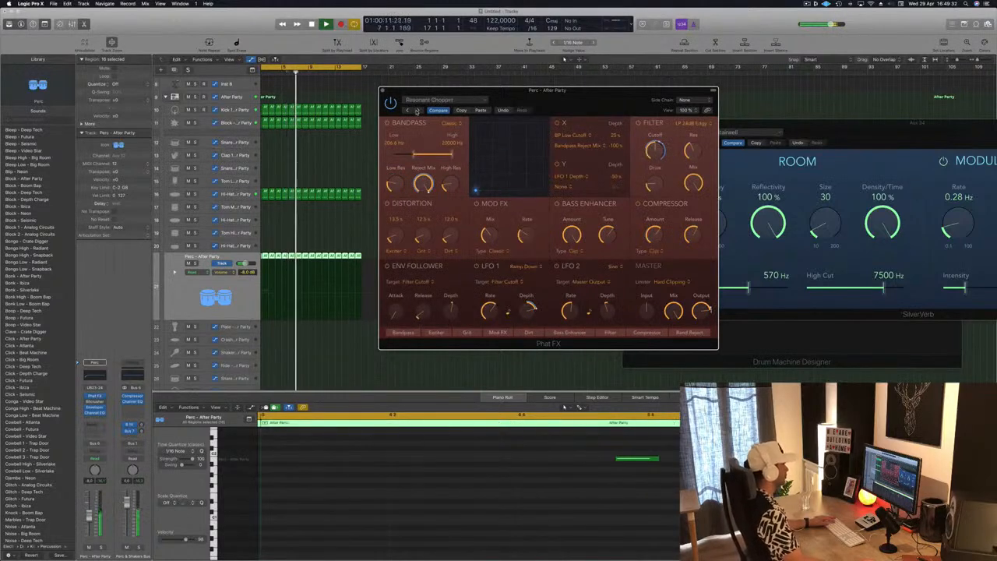
# Try the presets Ring Wobbles, Squishy Hammer and Comb Jam, and undo back to the Resonant Chopper settings
pyautogui.moveTo(589, 102); pyautogui.dragTo(605, 80)
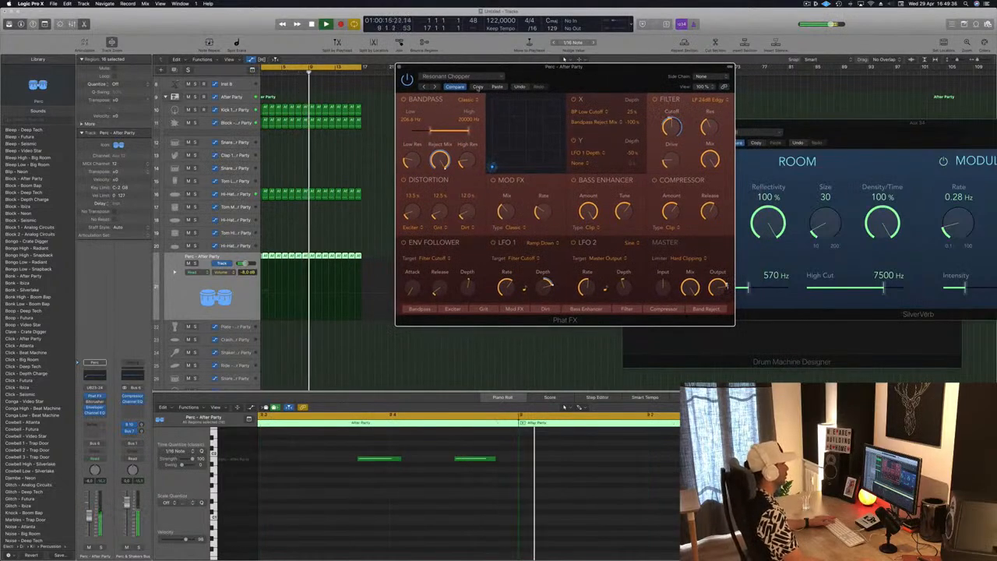
pyautogui.click(435, 86)
pyautogui.click(435, 87)
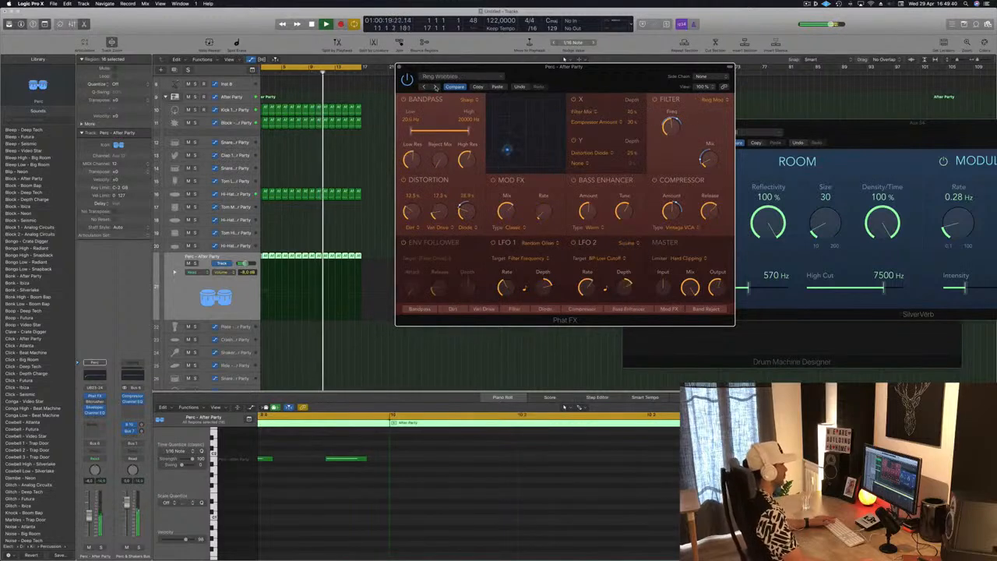
pyautogui.click(435, 87)
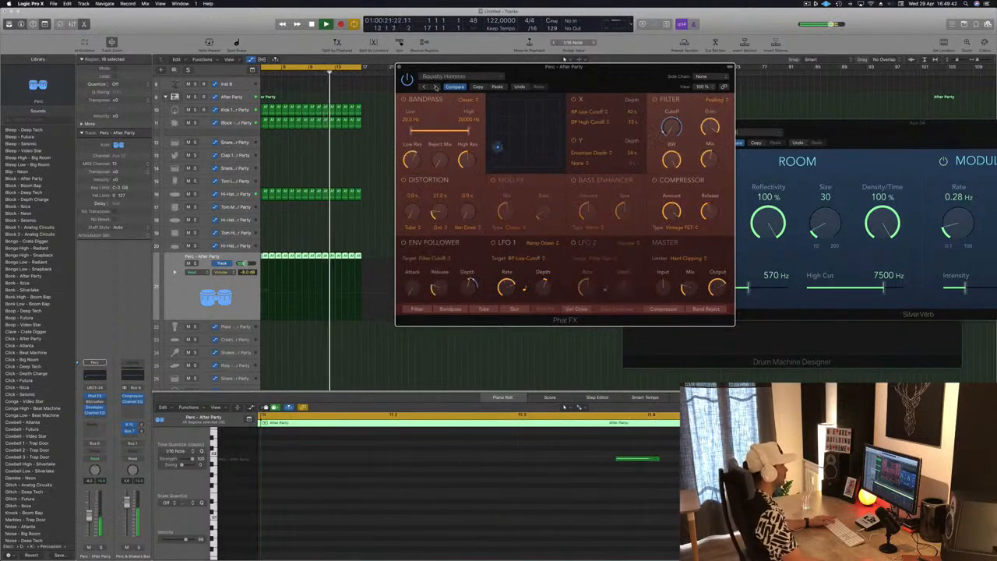
pyautogui.click(435, 87)
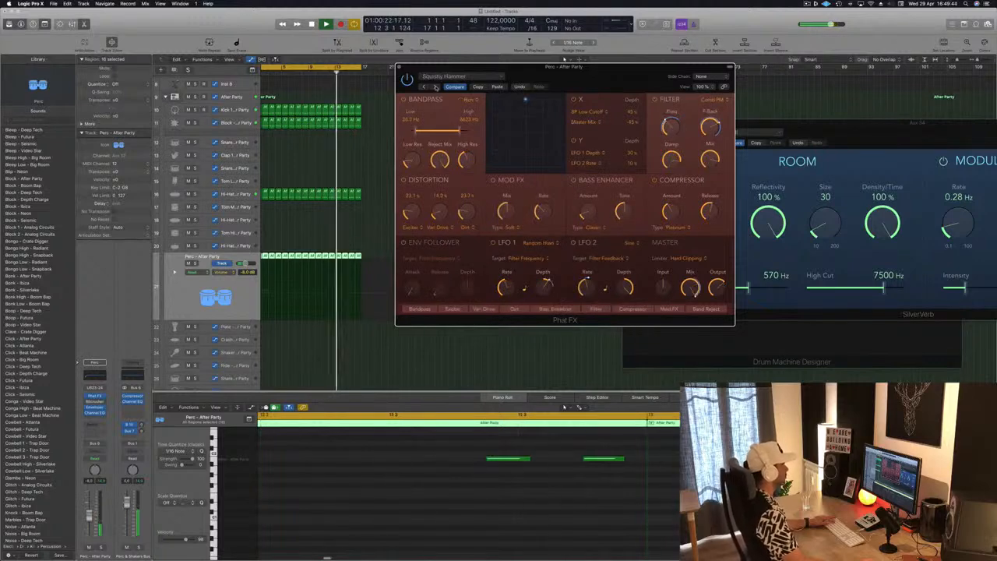
pyautogui.click(518, 88)
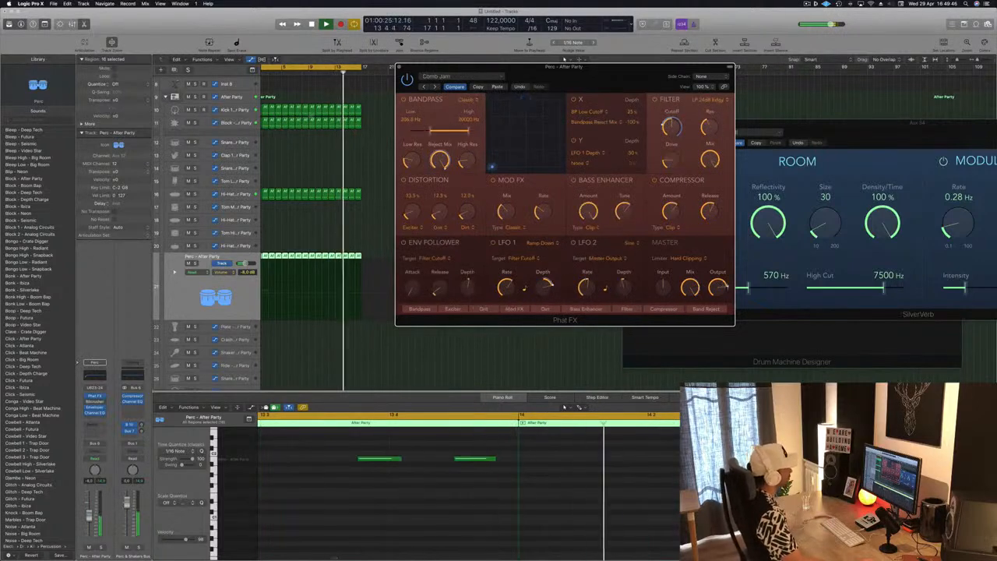
# Shift the Phat FX window slightly, select the Perc track and lower its volume to about -14 dB
pyautogui.moveTo(591, 70)
pyautogui.mouseDown()
pyautogui.moveTo(571, 75)
pyautogui.moveTo(605, 75)
pyautogui.mouseUp()
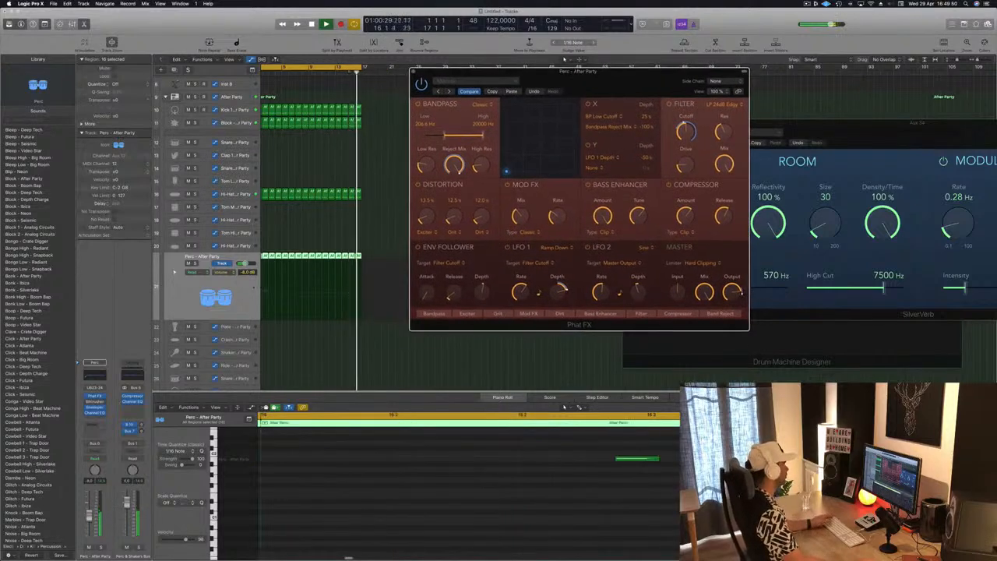
pyautogui.click(246, 309)
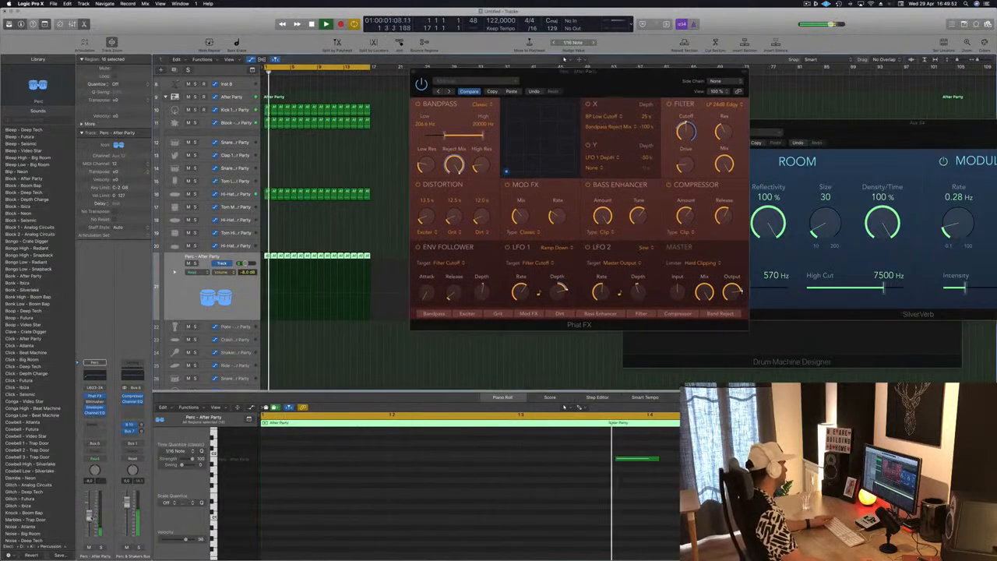
pyautogui.moveTo(90, 517); pyautogui.dragTo(91, 521)
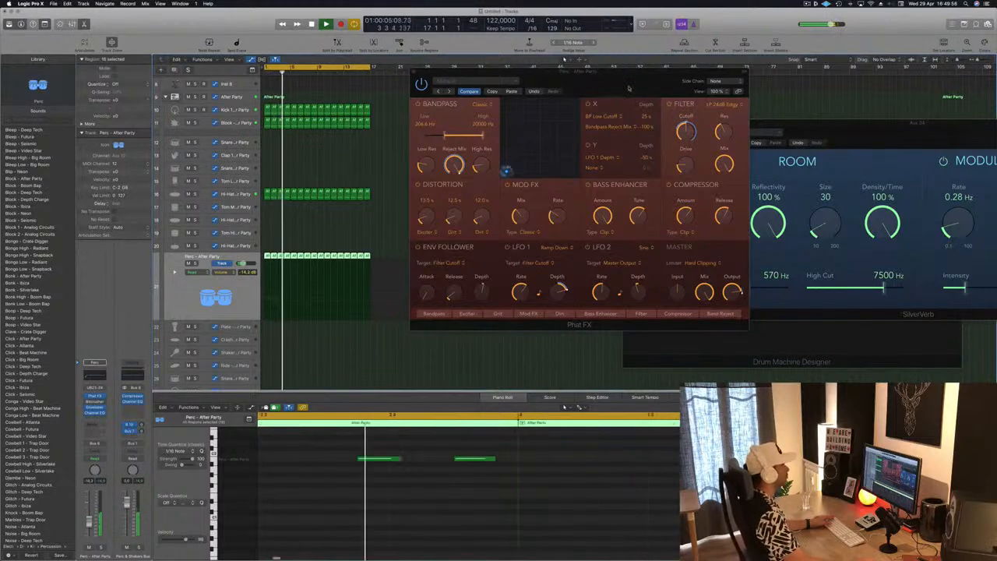
# Copy the first Hi-Hat 1 region to the start of the Hi-Hat 2 track and thin out its notes
pyautogui.moveTo(627, 80); pyautogui.dragTo(549, 114)
pyautogui.click(335, 106)
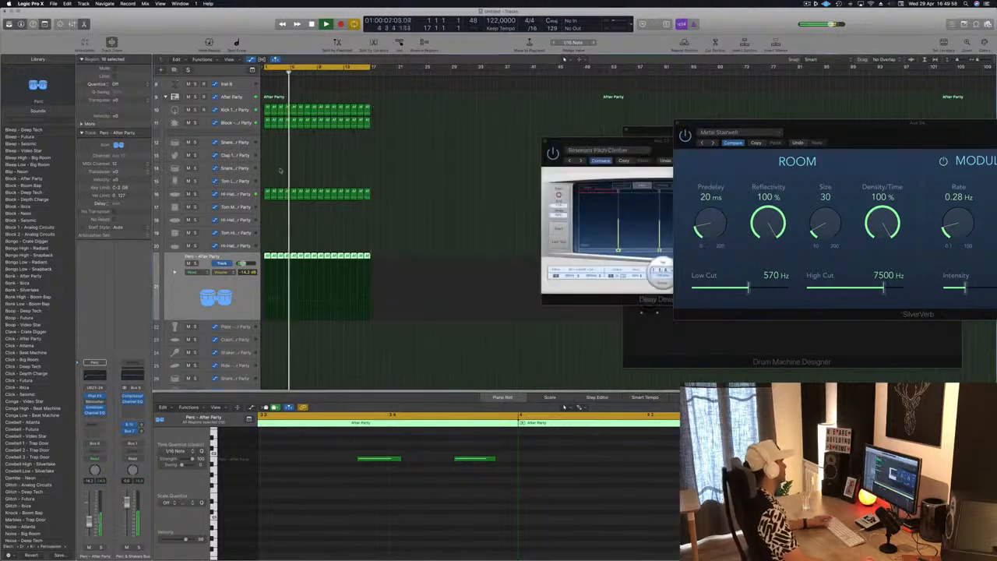
pyautogui.scroll(-1, 390, 192)
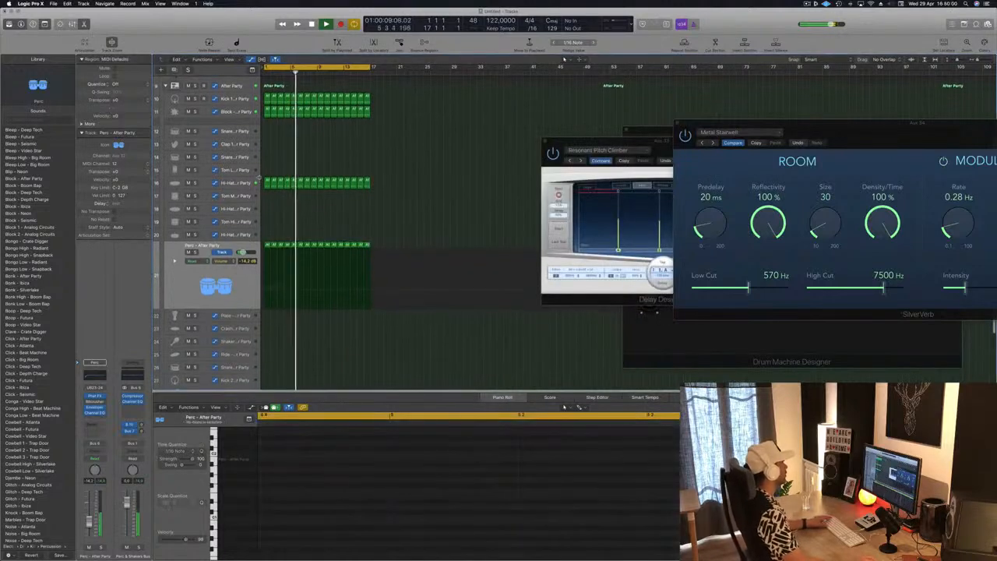
pyautogui.moveTo(267, 182); pyautogui.dragTo(263, 210)
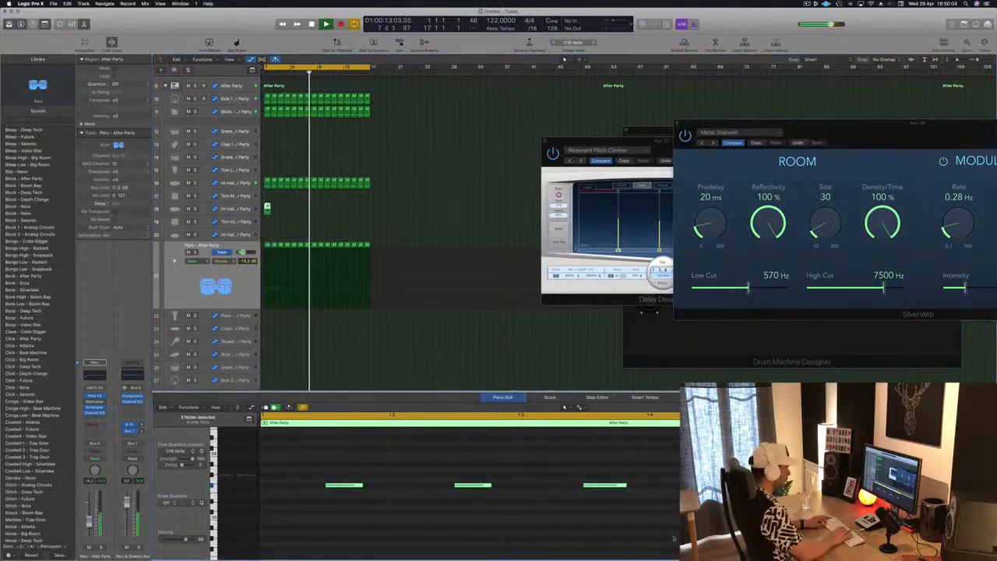
pyautogui.press('Delete')
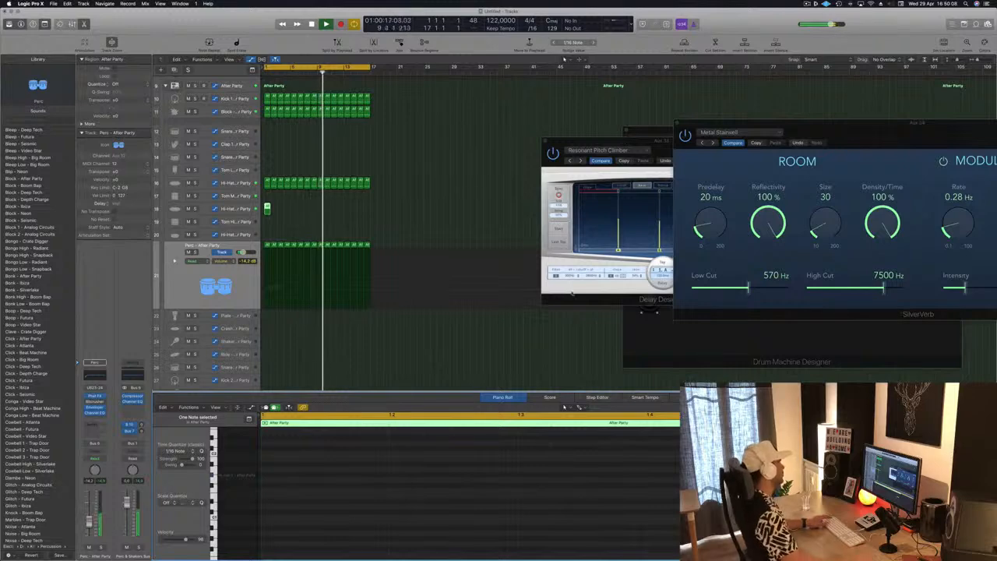
pyautogui.press('Return')
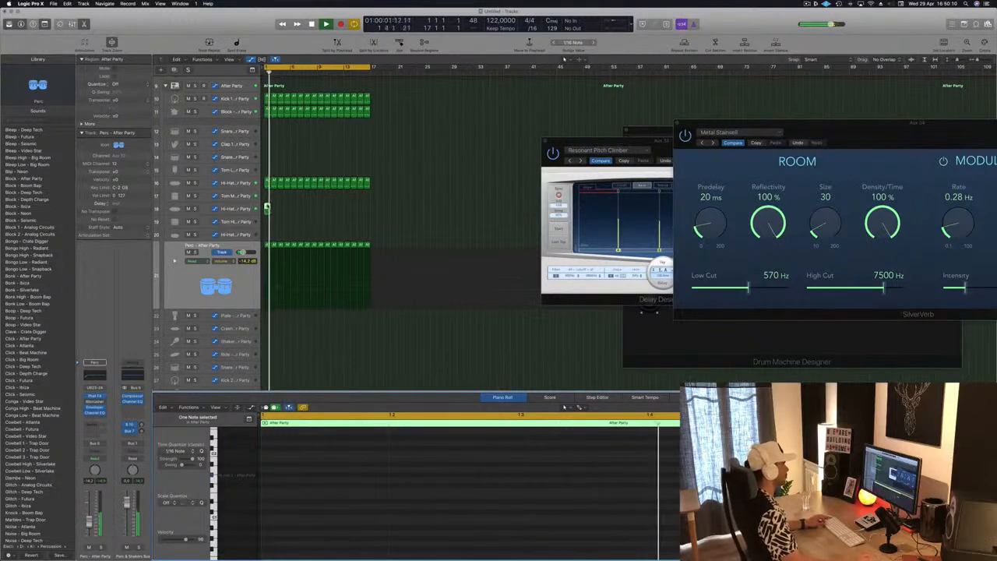
# Repeat the one-bar Hi-Hat 2 region up to bar 17 and select the Hi-Hat 2 track
pyautogui.moveTo(267, 209); pyautogui.dragTo(276, 210)
pyautogui.moveTo(279, 221); pyautogui.dragTo(320, 217)
pyautogui.click(180, 210)
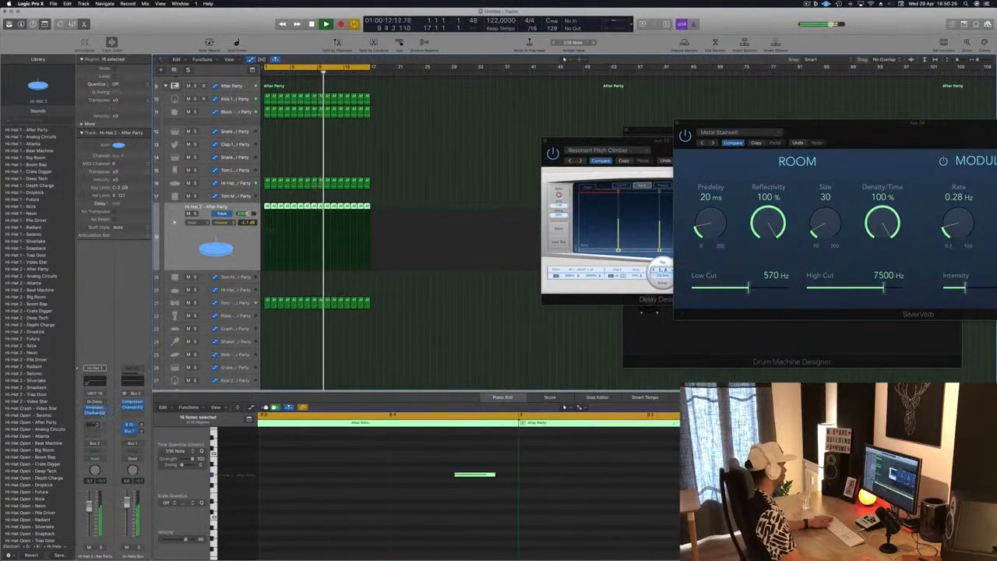
# Add a send to Bus 12 on Hi-Hat 2 and insert Delay Designer on the bus's aux channel
pyautogui.click(95, 426)
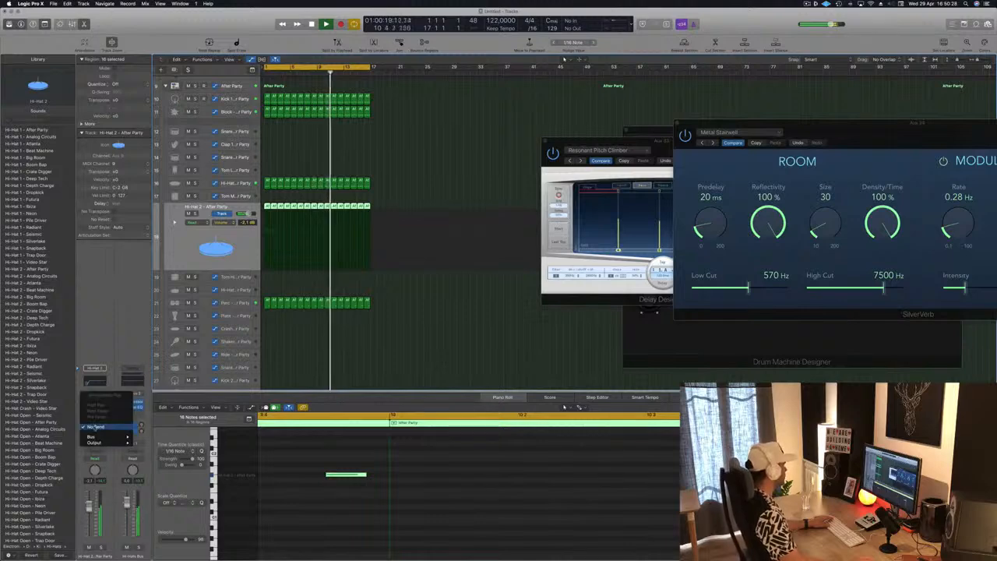
pyautogui.moveTo(109, 436)
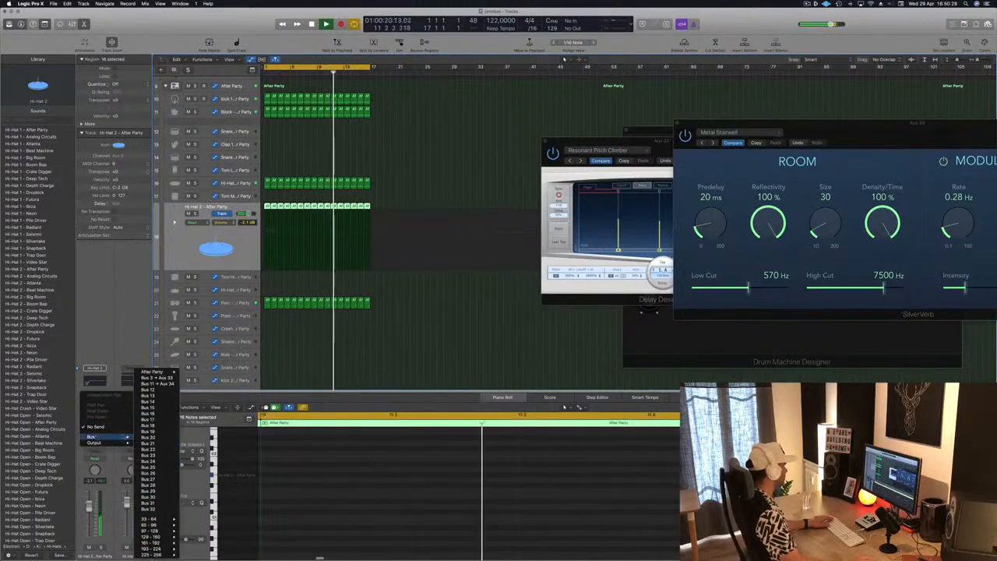
pyautogui.click(148, 392)
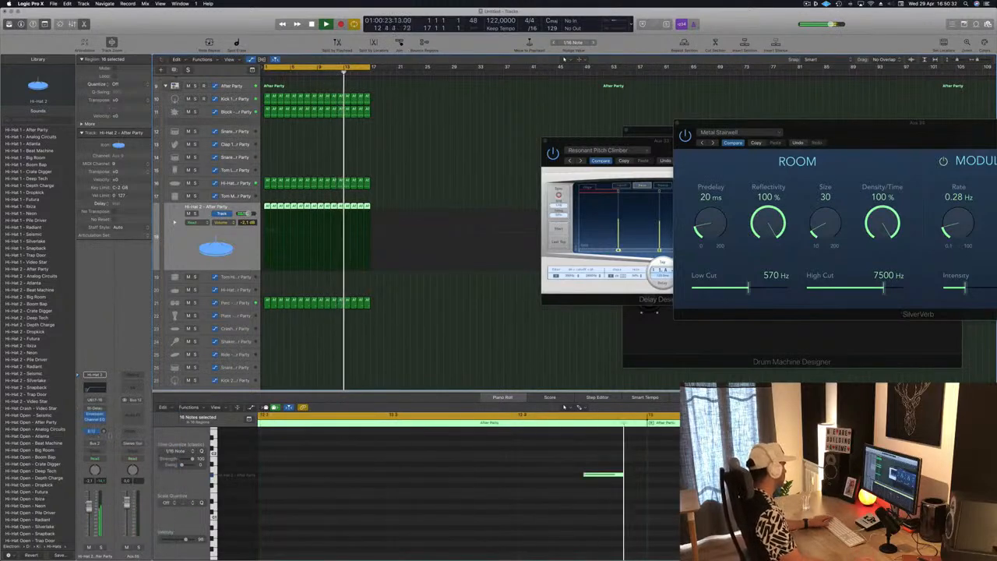
pyautogui.click(134, 410)
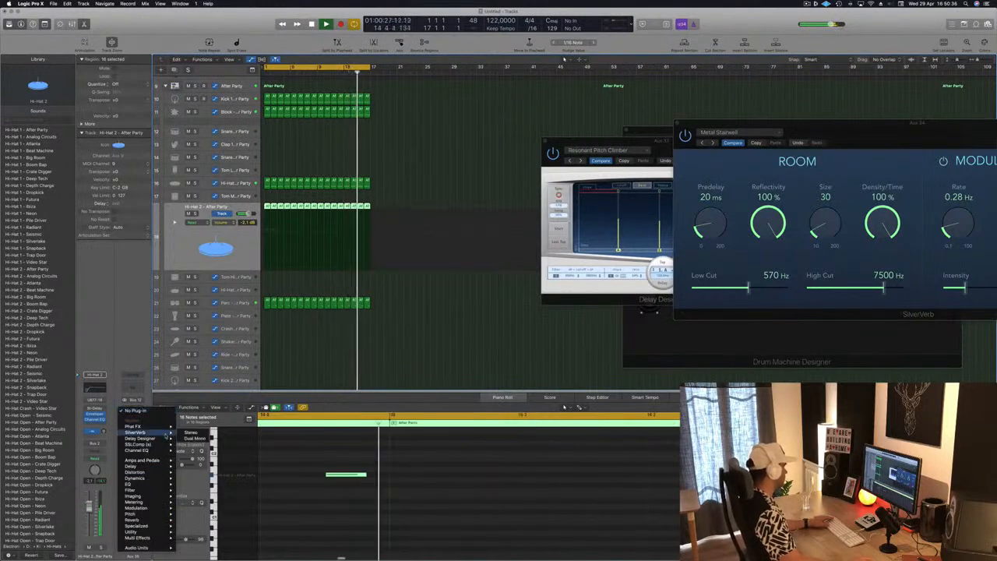
pyautogui.moveTo(155, 438)
pyautogui.click(190, 439)
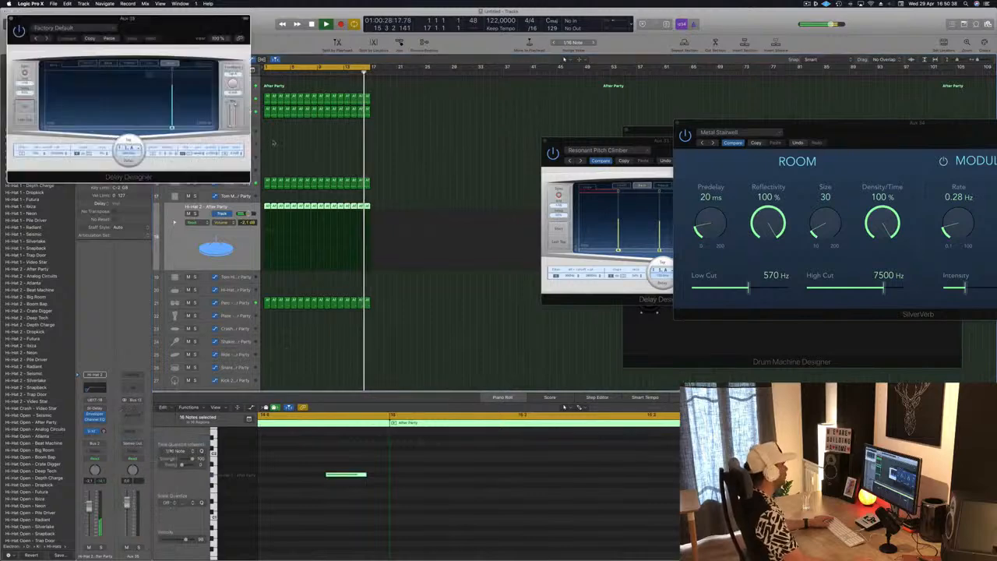
# Load the 1/16 Sweeping Pan preset from the 03 Simple Filtered category in Delay Designer, then clear its window from view
pyautogui.moveTo(411, 73); pyautogui.dragTo(474, 83)
pyautogui.click(304, 77)
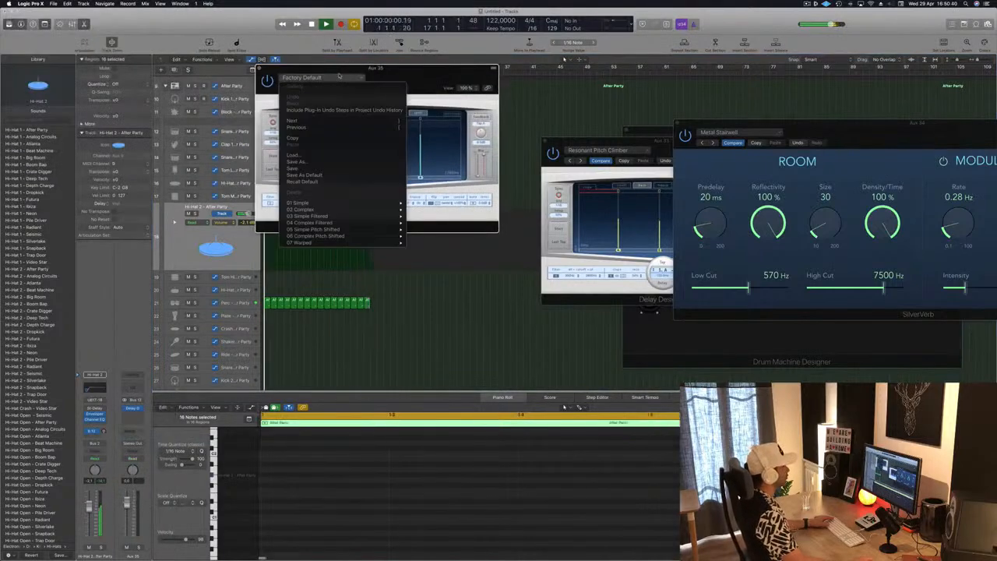
pyautogui.moveTo(327, 216)
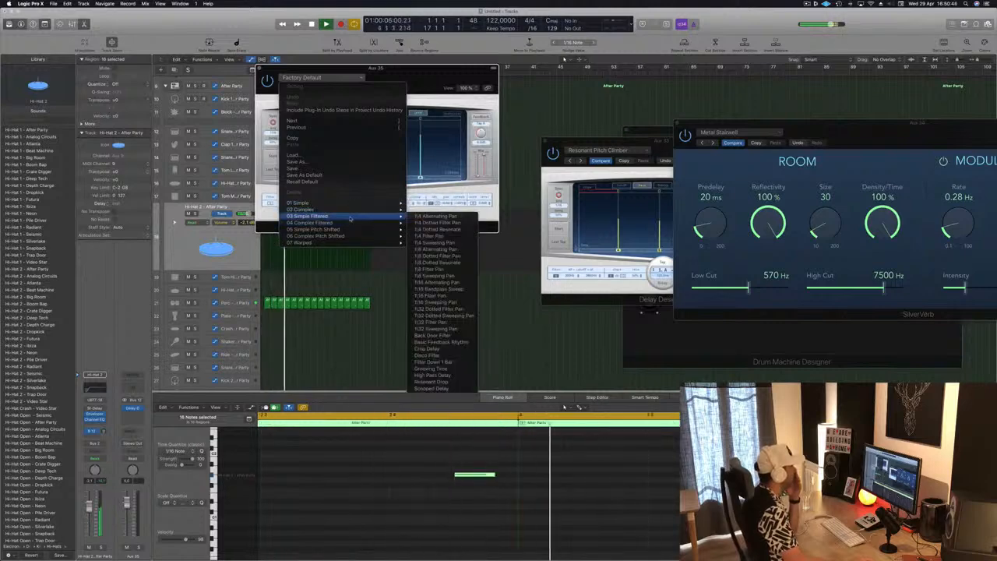
pyautogui.click(436, 302)
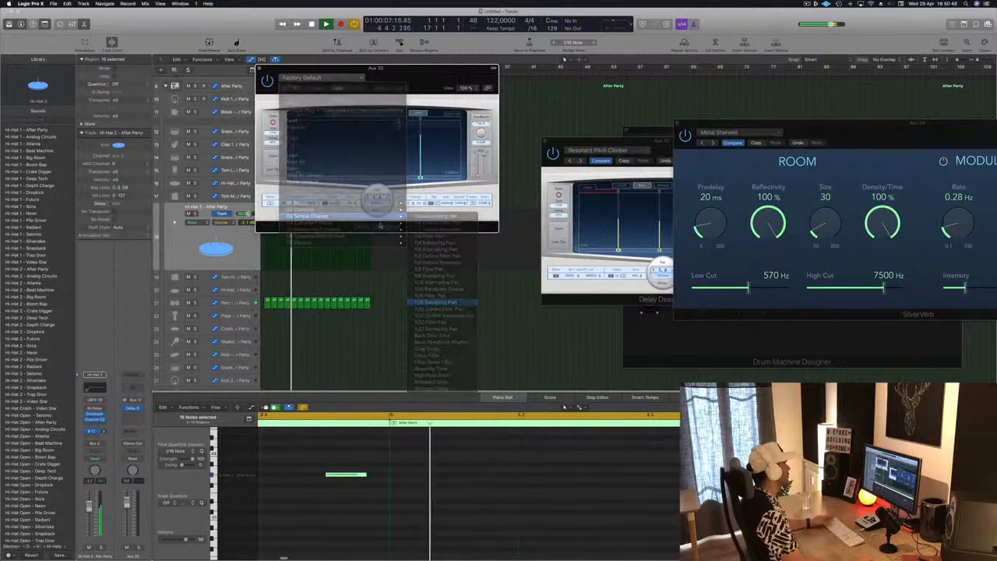
pyautogui.moveTo(375, 69); pyautogui.dragTo(530, 72)
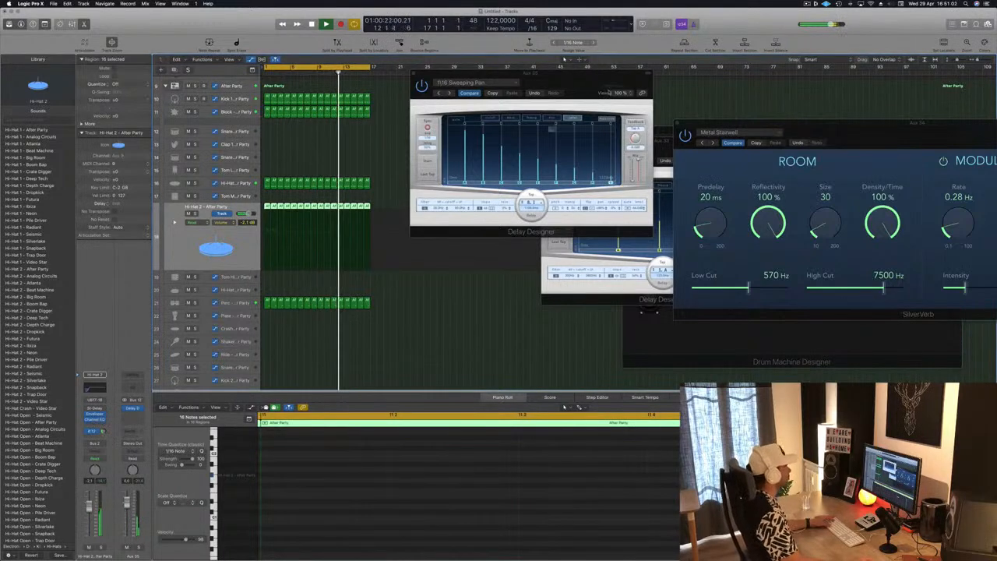
pyautogui.moveTo(579, 75); pyautogui.dragTo(615, 167)
pyautogui.click(450, 166)
# Open the Alchemy instrument of the Inst 1 track together with its Smart Controls
pyautogui.scroll(5, 246, 85)
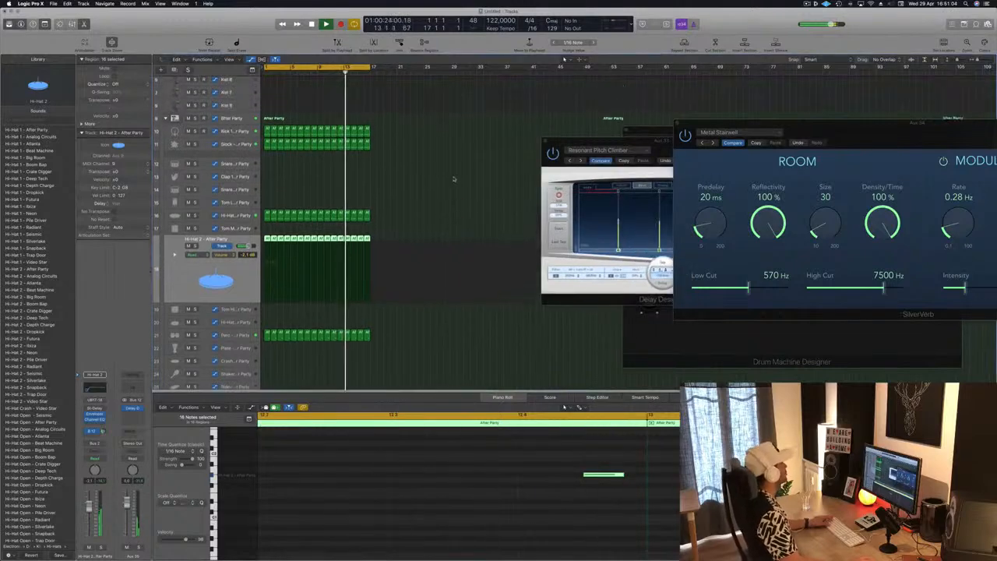
pyautogui.click(246, 84)
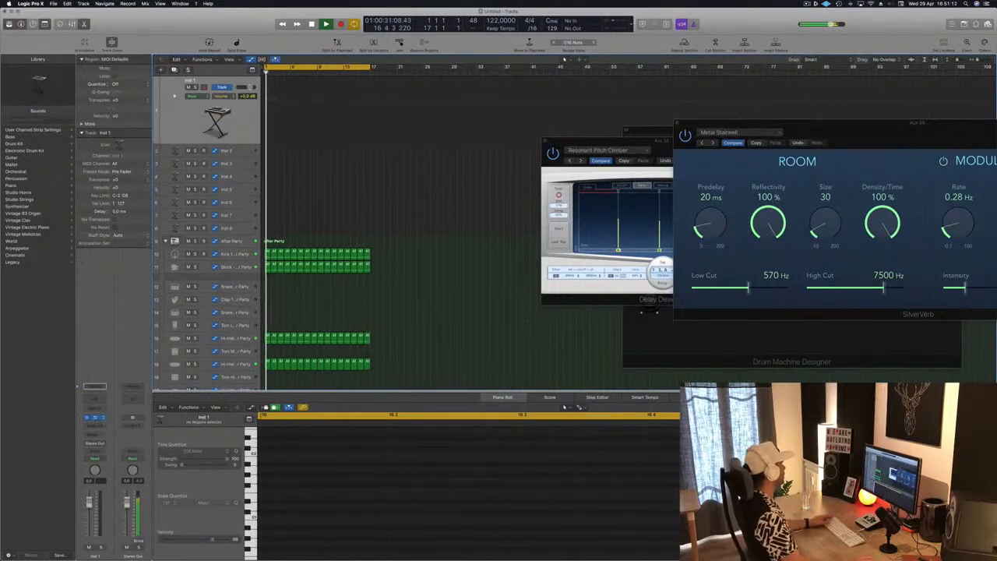
pyautogui.click(94, 418)
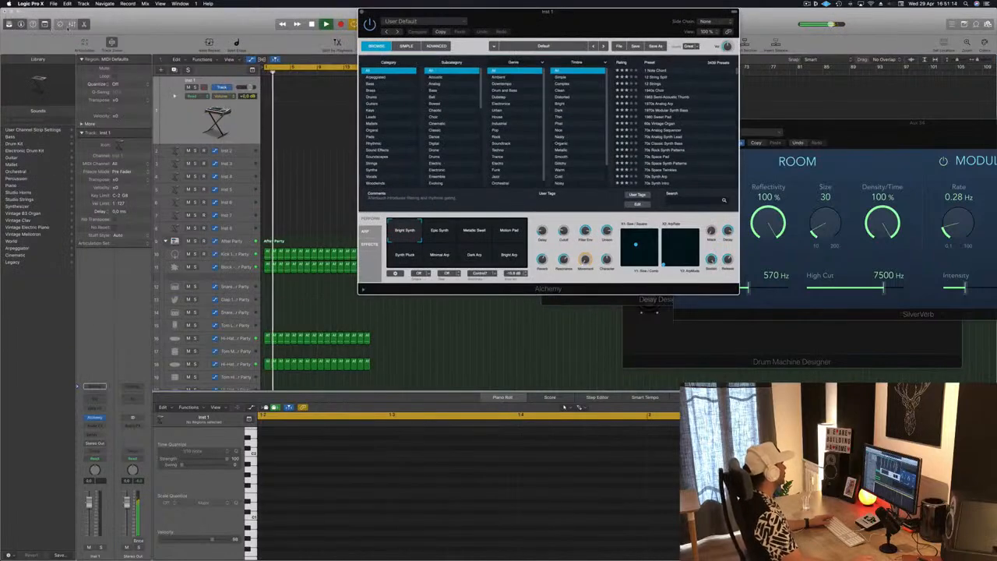
pyautogui.press('b')
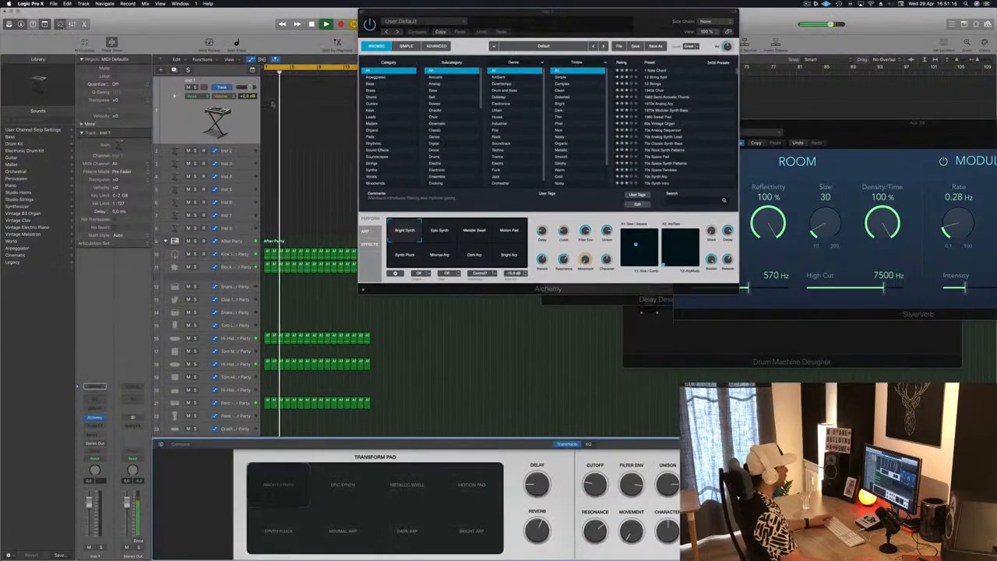
pyautogui.moveTo(615, 7); pyautogui.dragTo(799, 20)
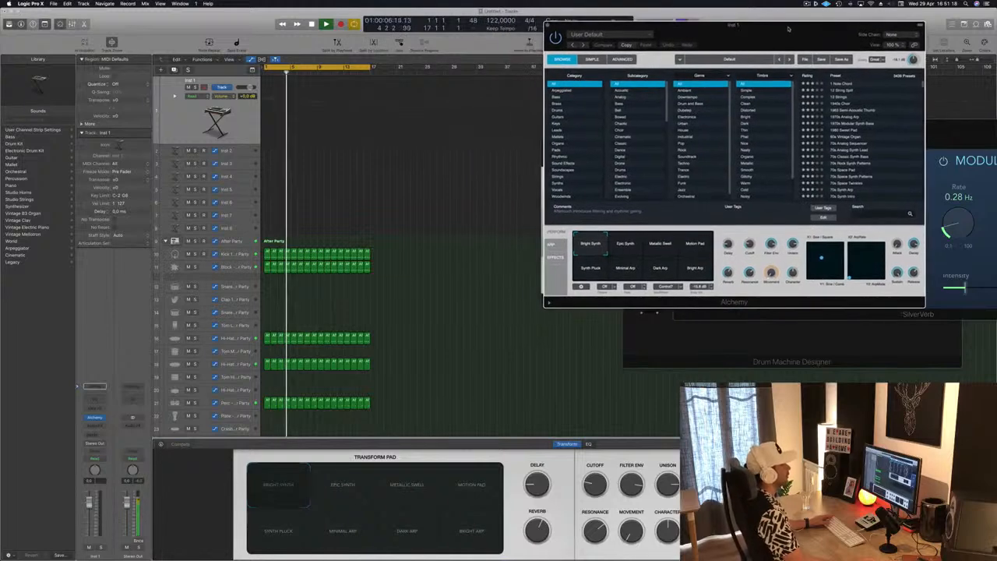
# Load the 80s Pop Synth Brass preset from Alchemy's Brass category and move the Alchemy window below the first track
pyautogui.click(559, 103)
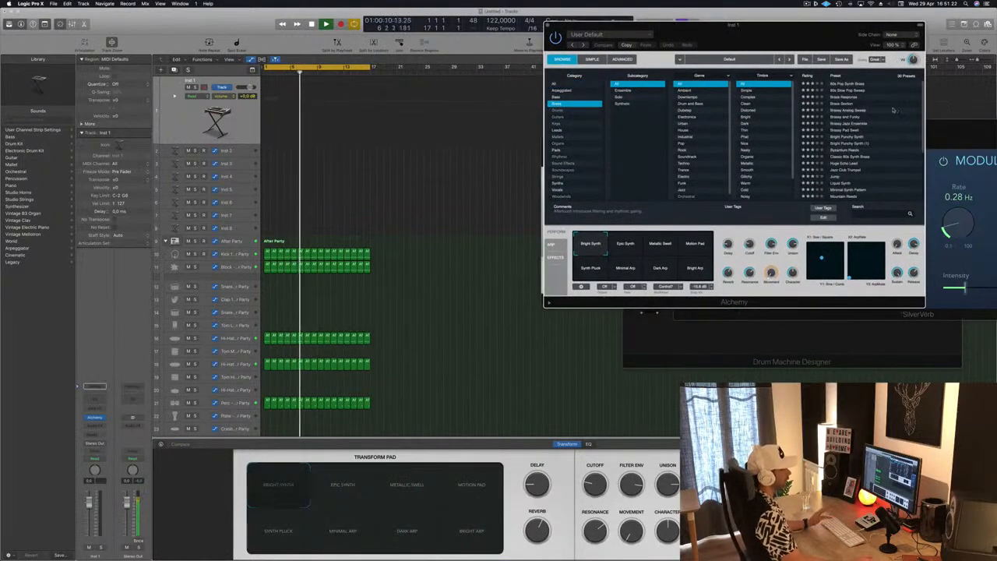
pyautogui.click(847, 83)
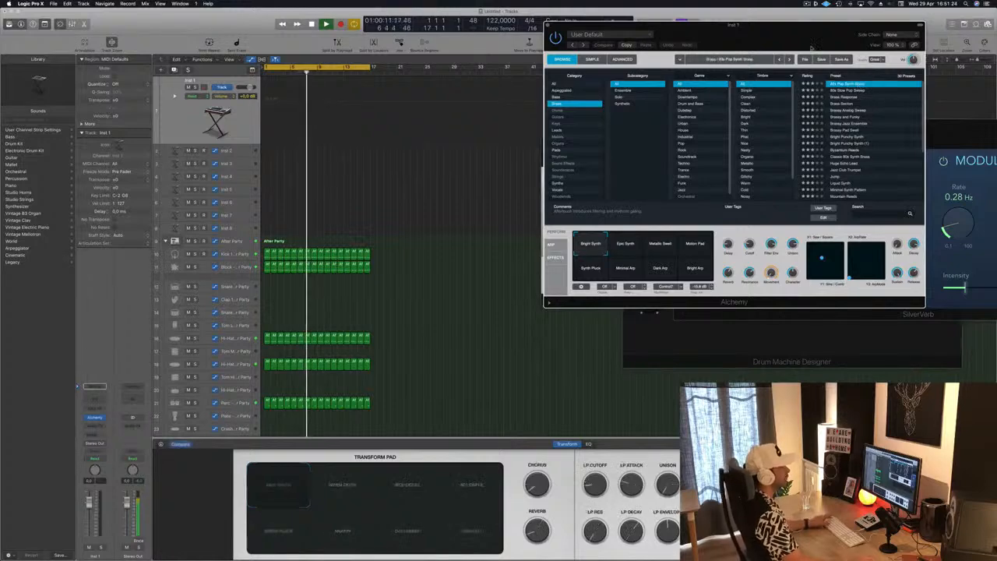
pyautogui.moveTo(804, 45); pyautogui.dragTo(576, 170)
# Show the Musical Typing keyboard and arrange it clear of the SilverVerb and Alchemy windows
pyautogui.moveTo(848, 124); pyautogui.dragTo(809, 129)
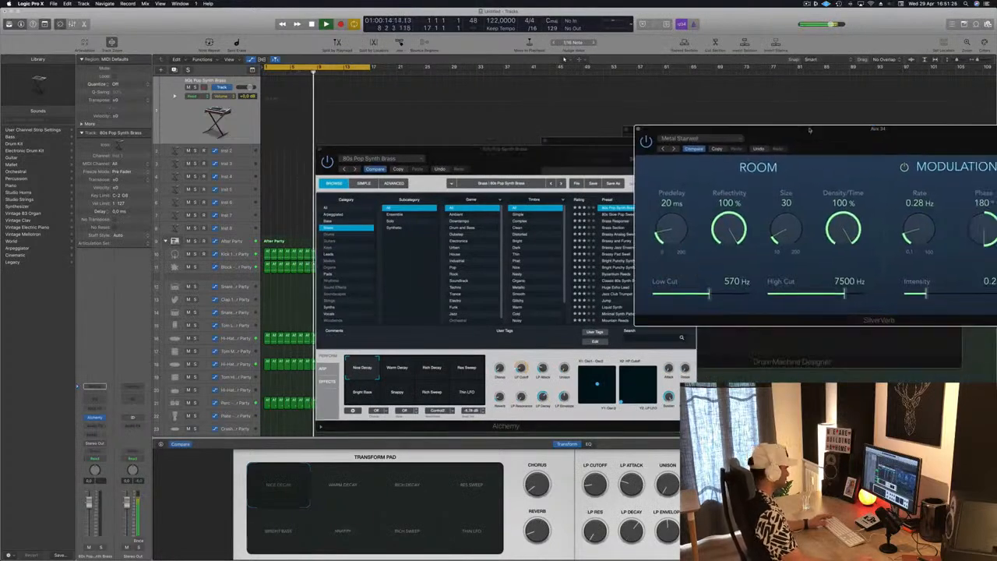
pyautogui.press('super+k')
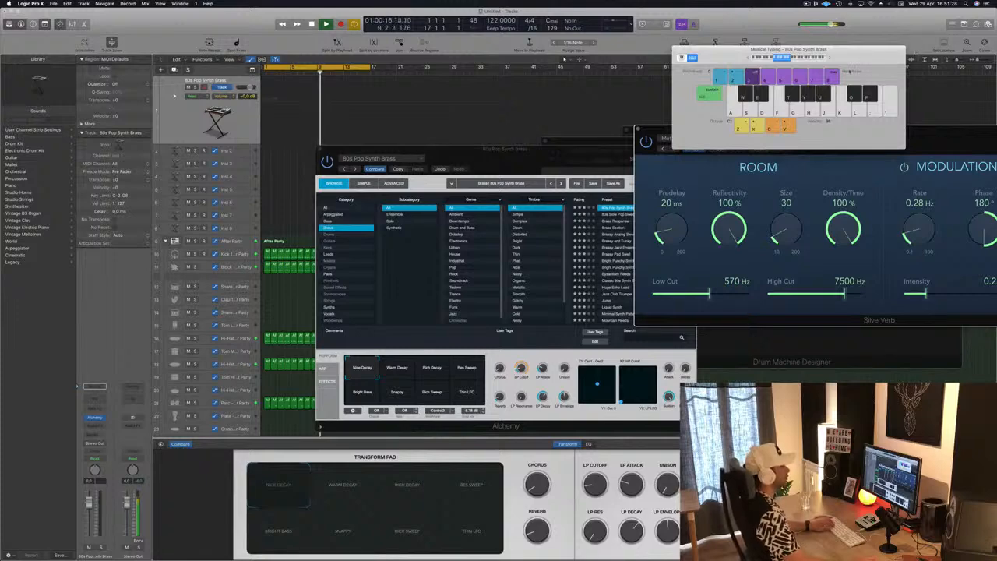
pyautogui.moveTo(861, 53); pyautogui.dragTo(883, 42)
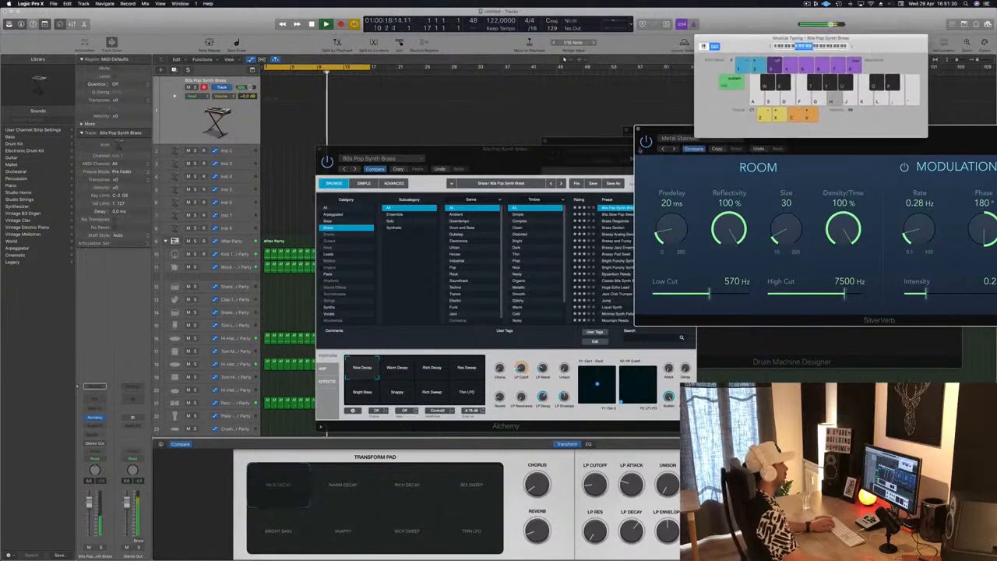
pyautogui.moveTo(540, 162)
pyautogui.mouseDown()
pyautogui.moveTo(554, 130)
pyautogui.moveTo(581, 119)
pyautogui.moveTo(544, 159)
pyautogui.mouseUp()
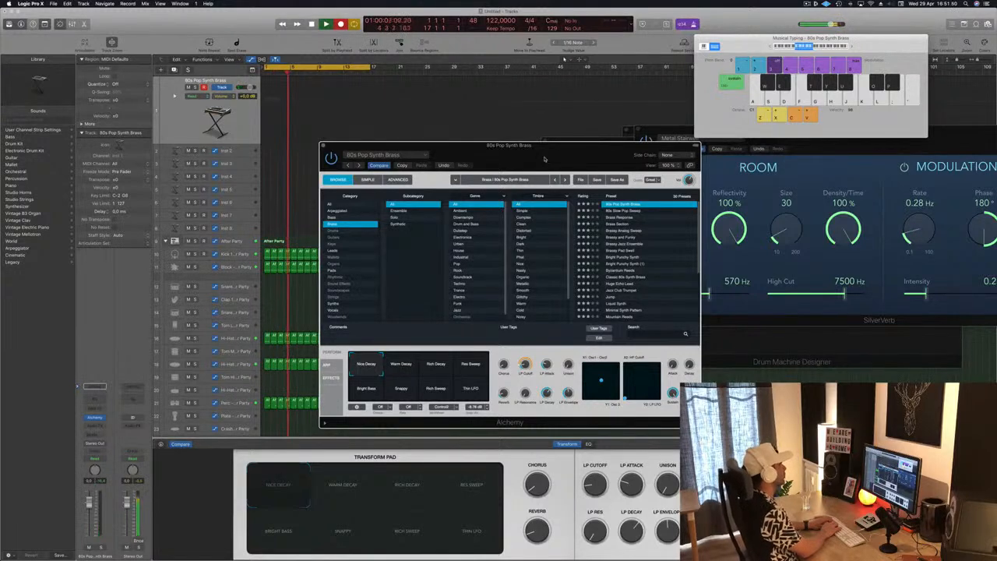
# Record a brass phrase with Musical Typing on the 80s Pop Synth Brass track over the cycle range and play back from the start
pyautogui.press('h')
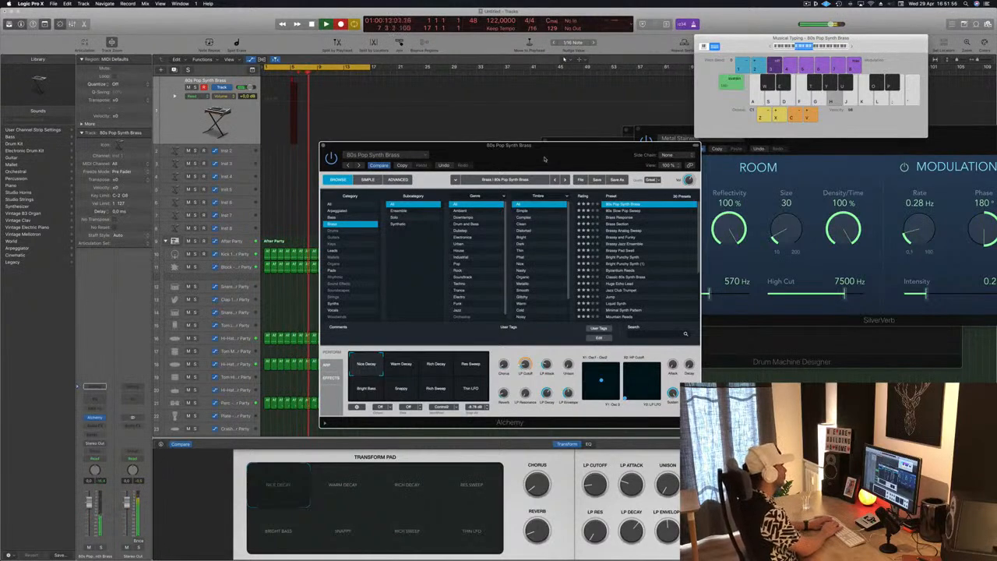
pyautogui.press('s')
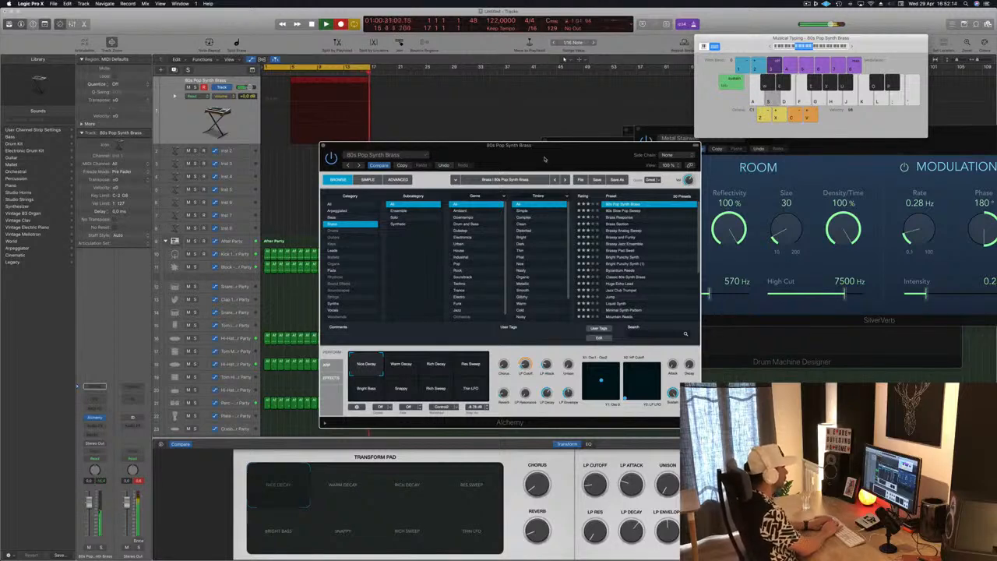
pyautogui.press('space')
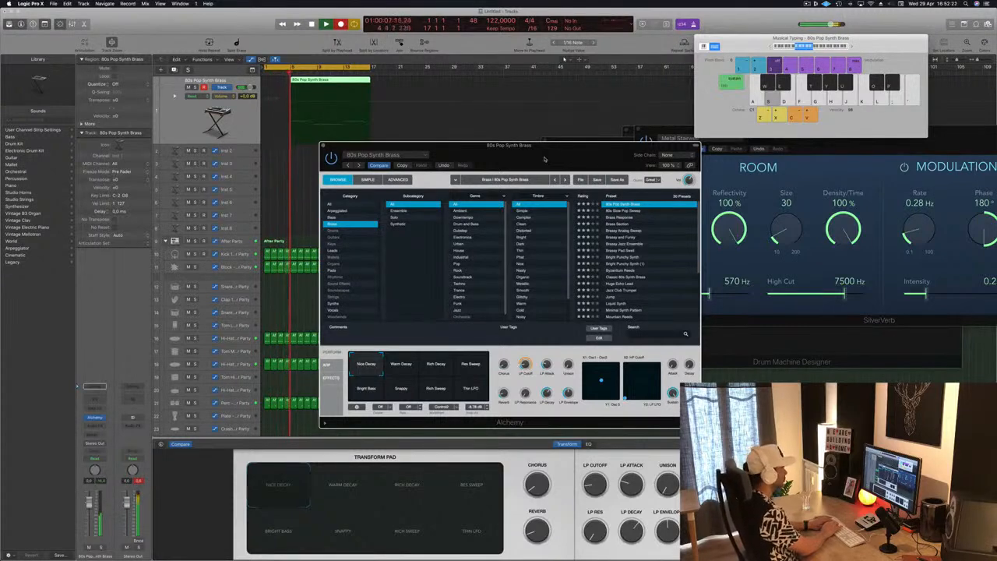
pyautogui.press('h')
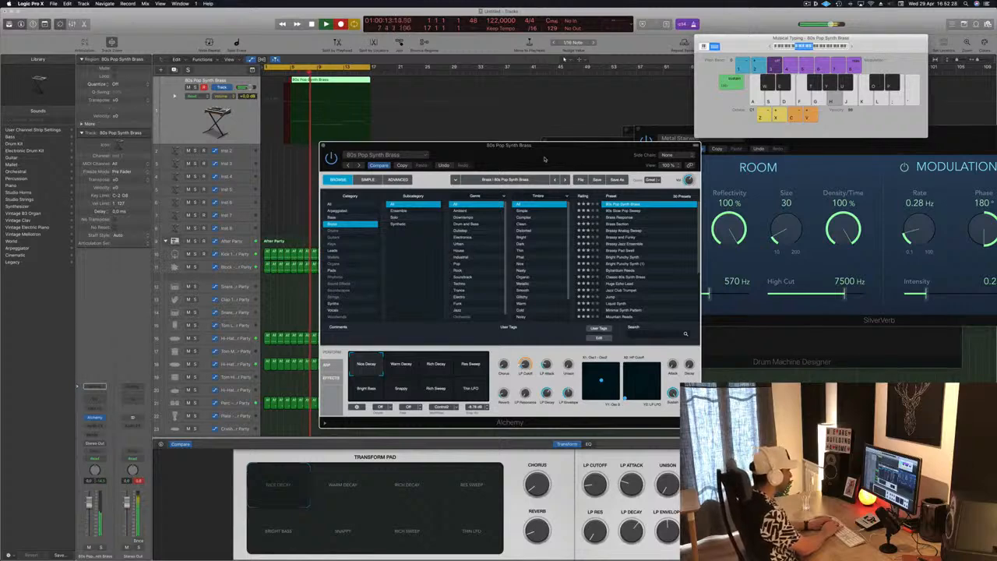
pyautogui.press('s')
pyautogui.press('space')
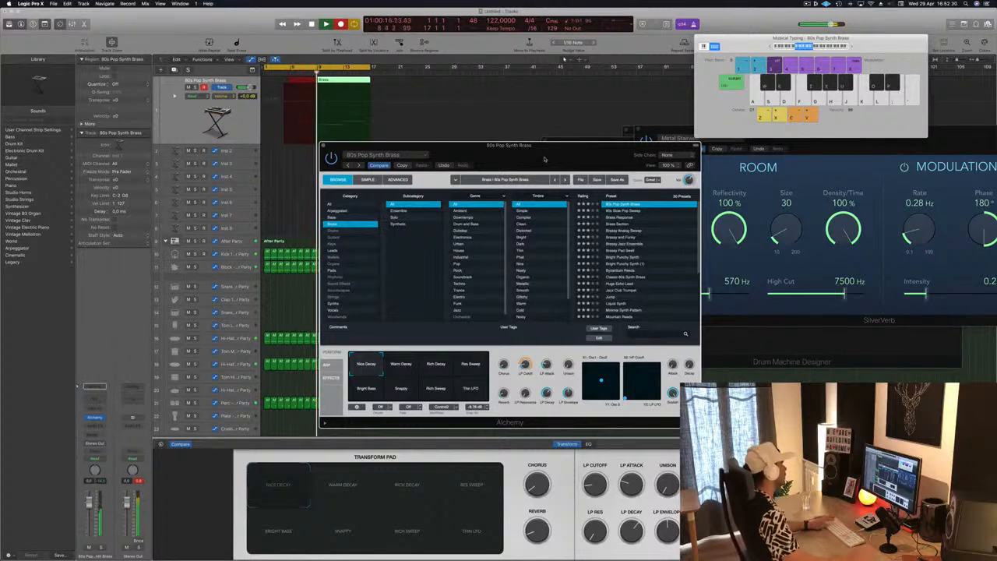
pyautogui.press('Return')
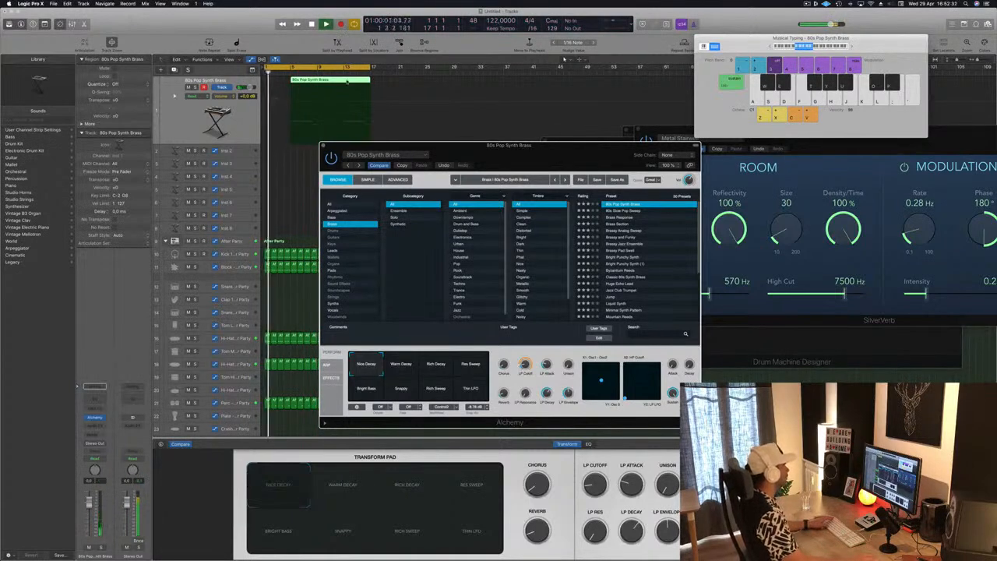
# Cut the recorded brass region down to its section from bar 13 onward and move that section to bar 1
pyautogui.click(342, 81)
pyautogui.keyDown('super'); pyautogui.click(342, 81); pyautogui.keyUp('super')
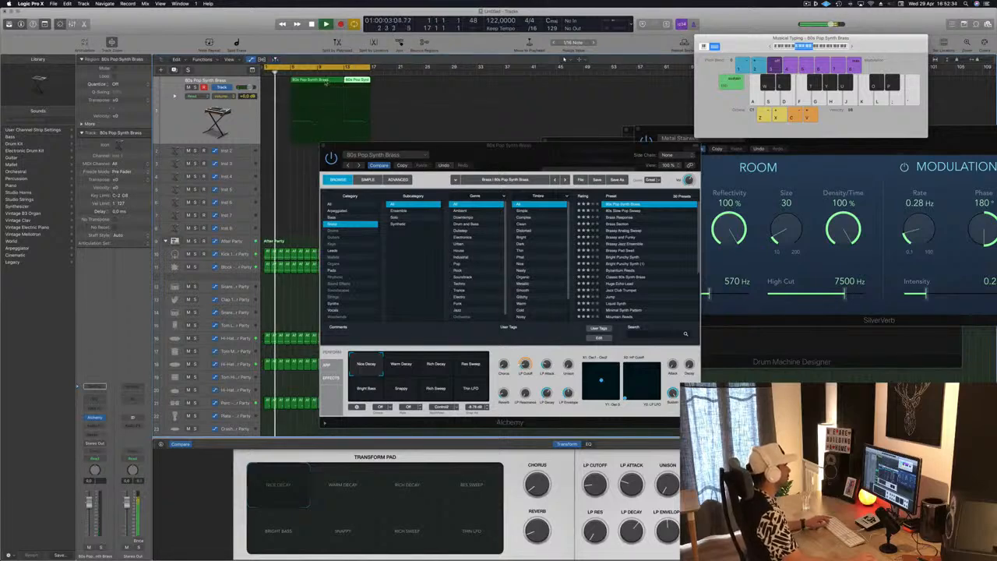
pyautogui.press('Delete')
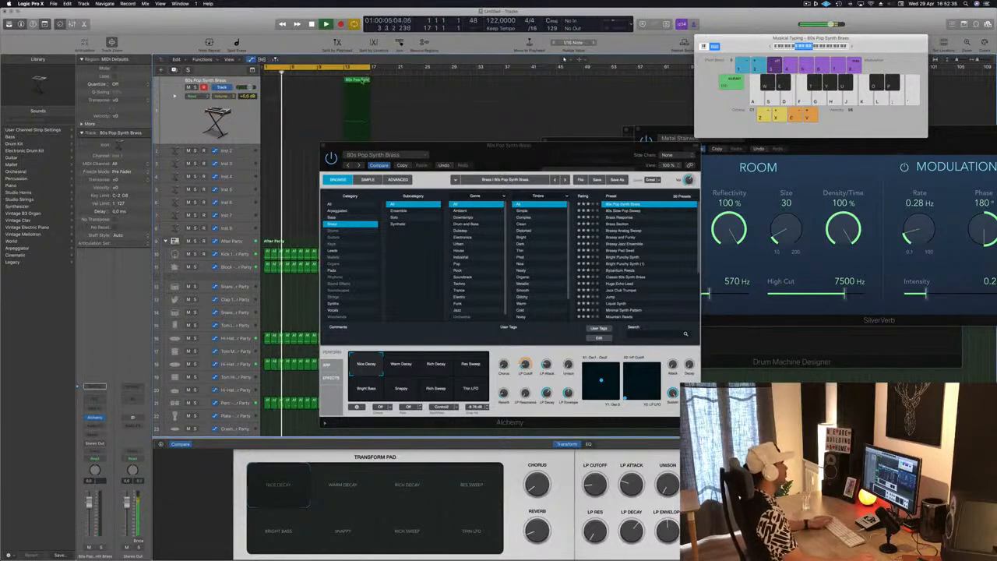
pyautogui.moveTo(358, 81); pyautogui.dragTo(273, 89)
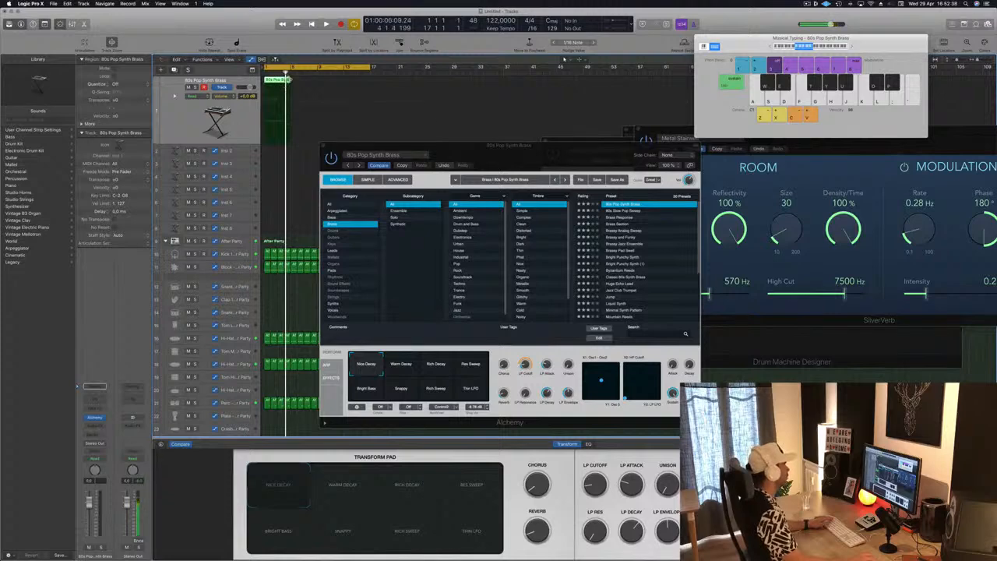
# Extend the brass region to bar 9 and lengthen its last note to the region's end in the Piano Roll
pyautogui.moveTo(289, 80); pyautogui.dragTo(318, 83)
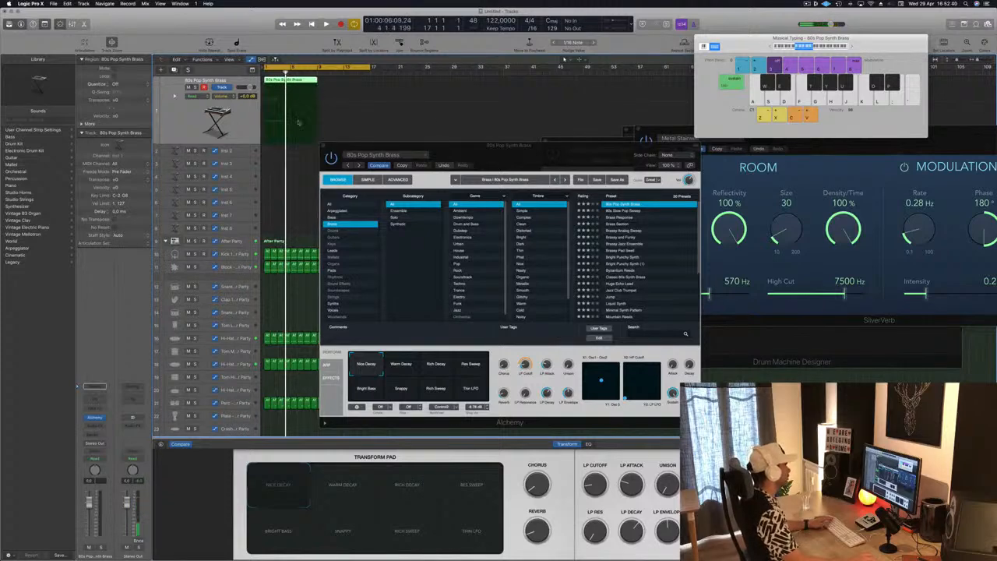
pyautogui.press('p')
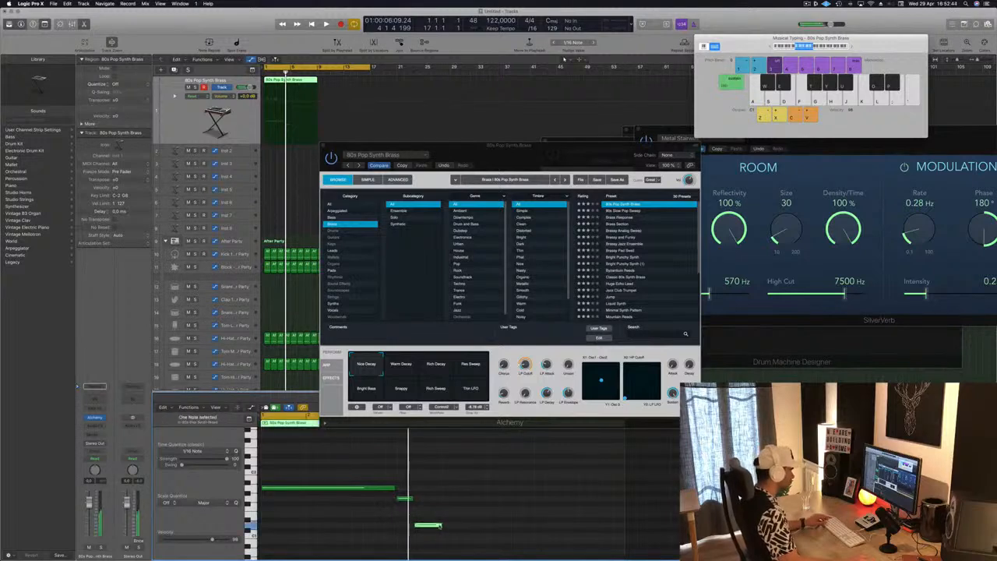
pyautogui.moveTo(441, 527); pyautogui.dragTo(609, 528)
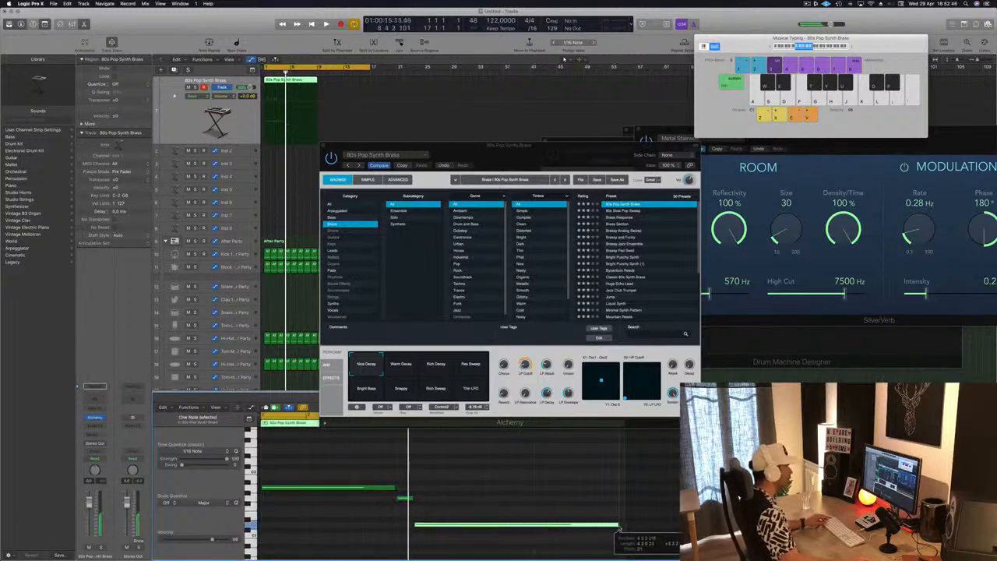
pyautogui.scroll(3, 450, 516)
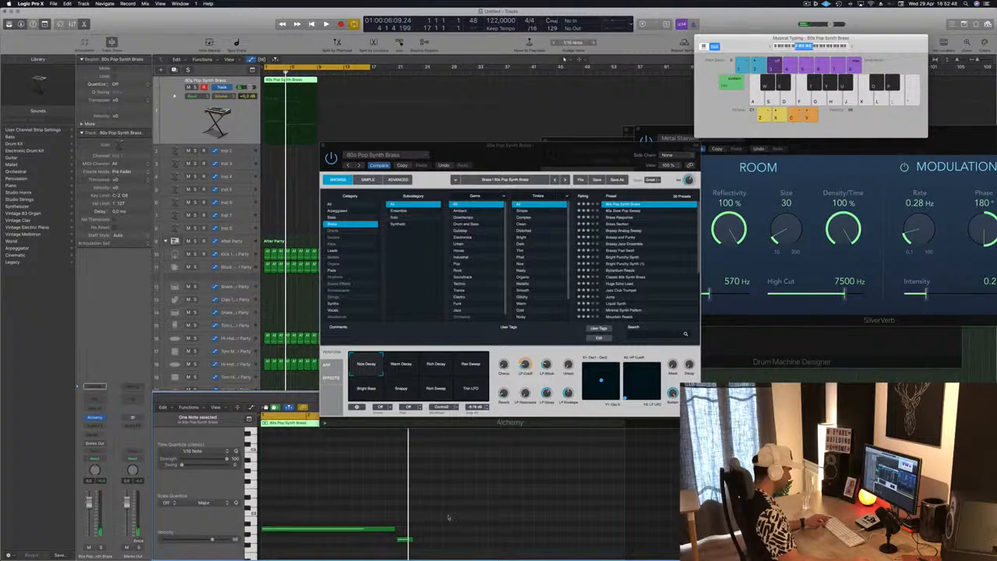
pyautogui.scroll(-4, 448, 517)
# Lengthen the short middle note, shift the last note to start right after it, and trim the last note to the region's end
pyautogui.click(403, 478)
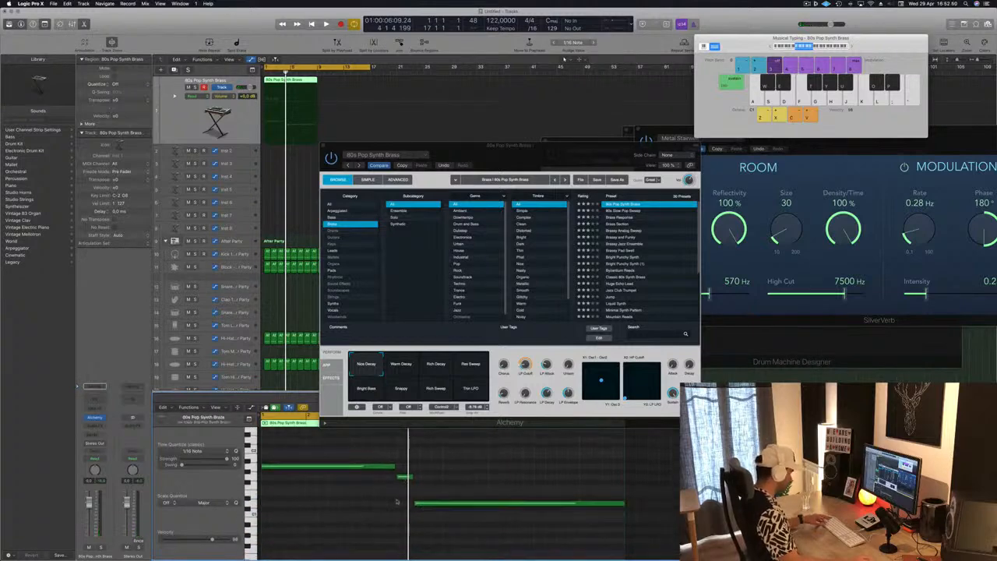
pyautogui.press('super+a')
pyautogui.click(426, 475)
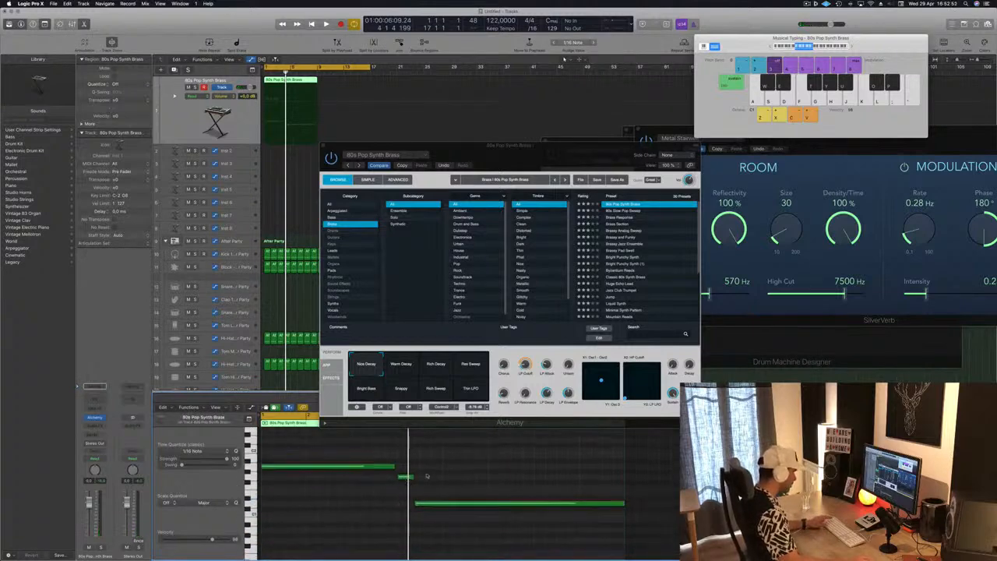
pyautogui.click(415, 479)
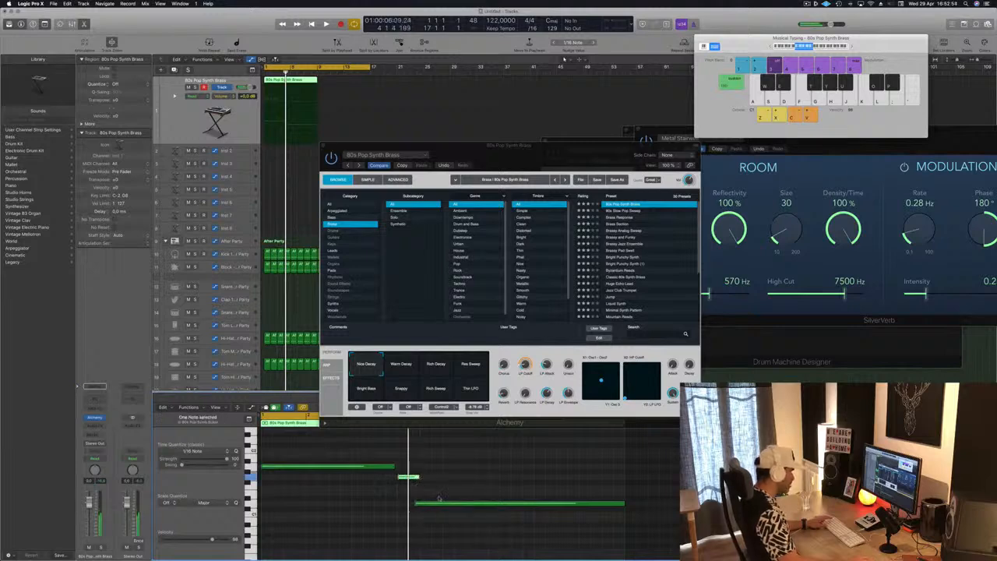
pyautogui.click(436, 503)
pyautogui.moveTo(437, 504); pyautogui.dragTo(442, 507)
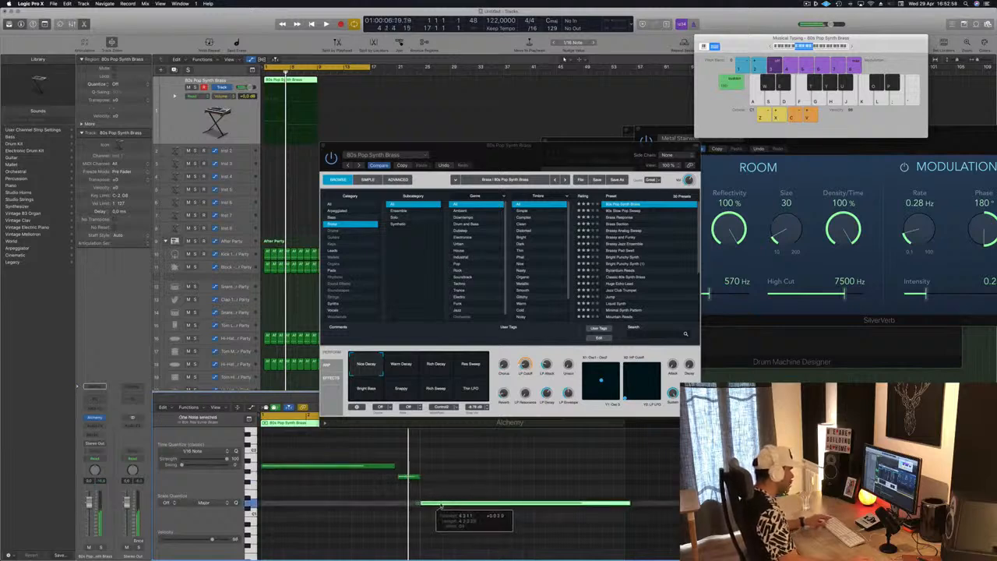
pyautogui.moveTo(630, 503); pyautogui.dragTo(626, 504)
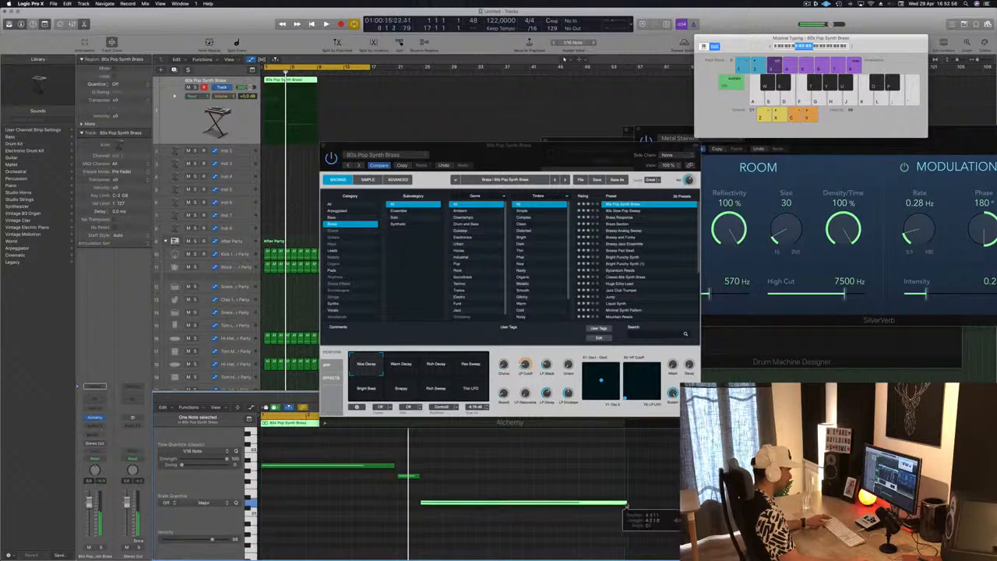
pyautogui.press('space')
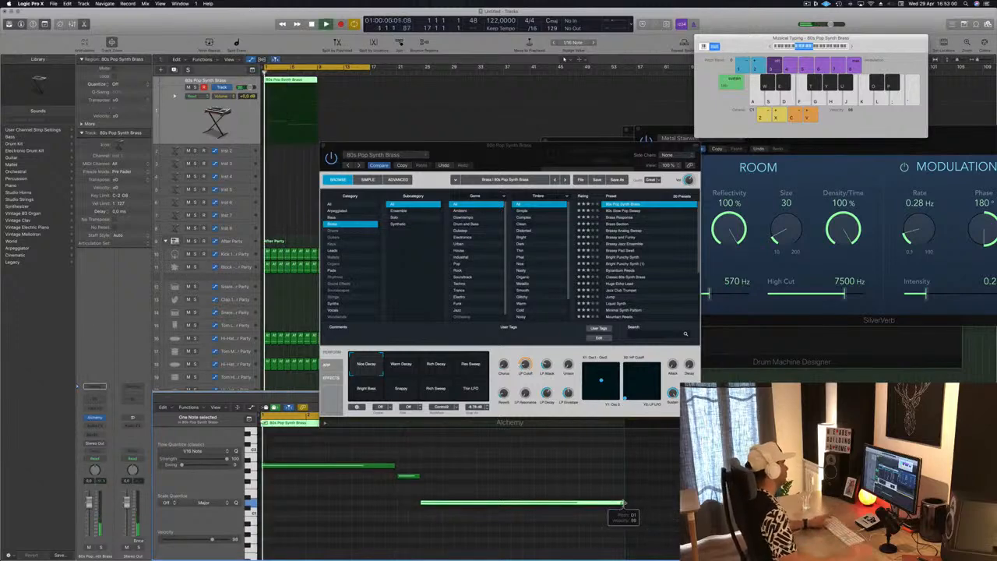
# Copy the brass region to bar 9 and move the Alchemy window clear of the regions and the Piano Roll
pyautogui.moveTo(515, 155); pyautogui.dragTo(753, 133)
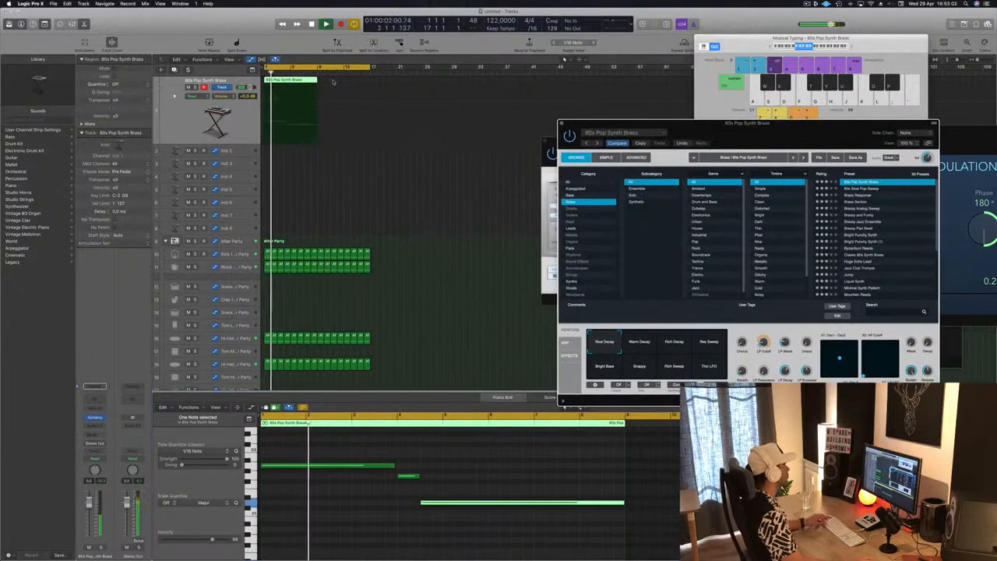
pyautogui.moveTo(299, 87); pyautogui.dragTo(353, 87)
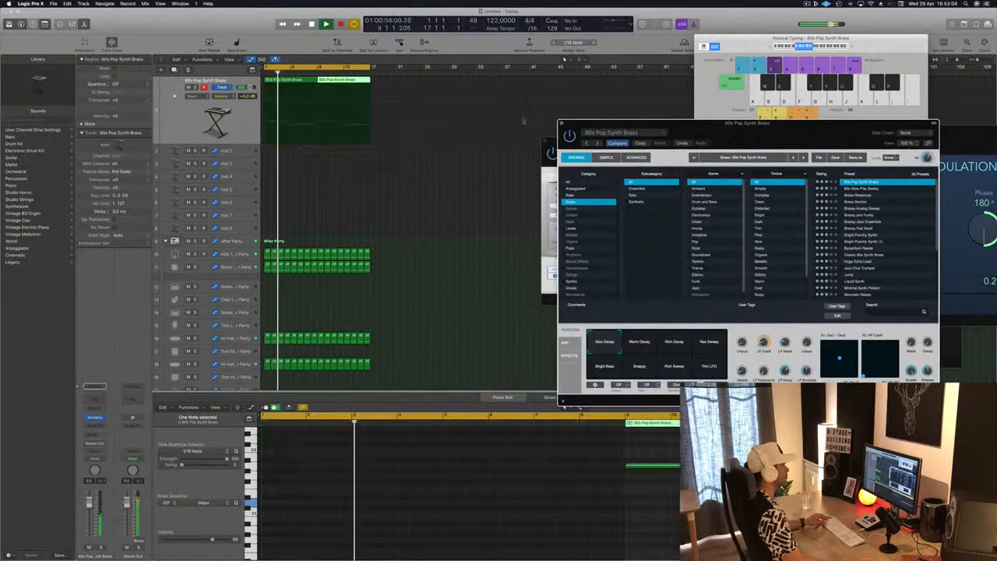
pyautogui.moveTo(737, 141); pyautogui.dragTo(633, 54)
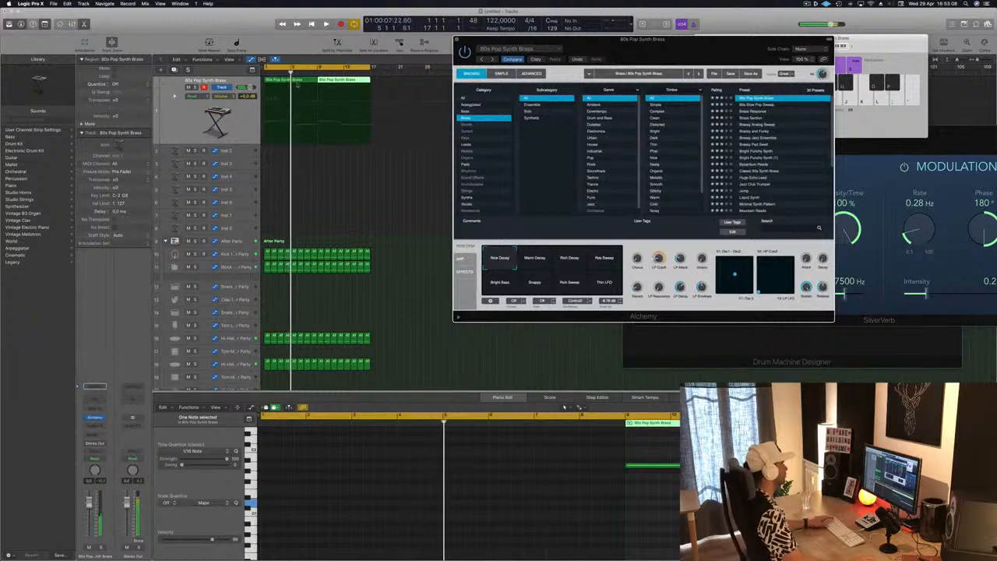
# Shorten the first region's middle note, move its last note earlier to follow it, and extend the last note to the region's end
pyautogui.press('Return')
pyautogui.click(308, 117)
pyautogui.press('space')
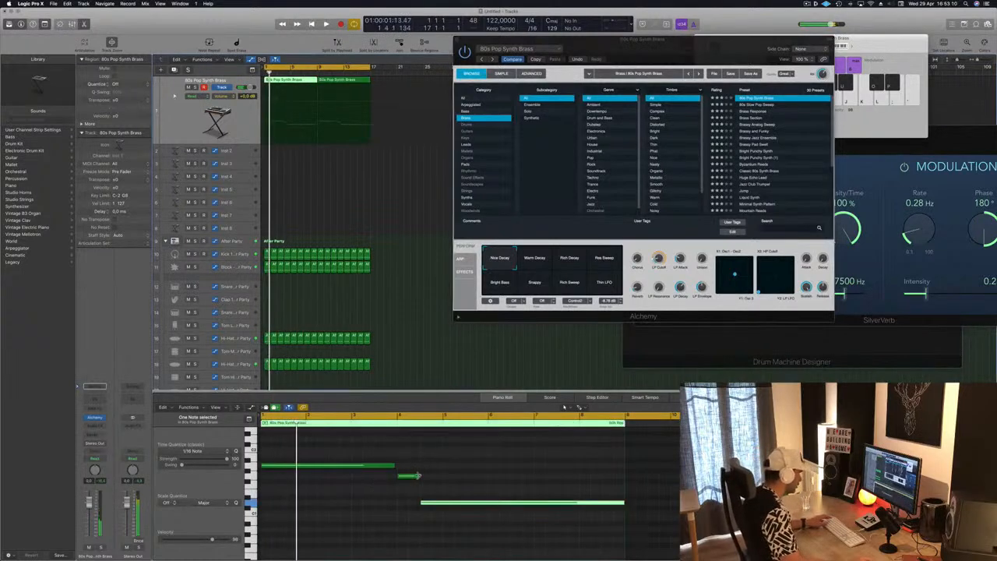
pyautogui.moveTo(418, 476); pyautogui.dragTo(425, 505)
pyautogui.press('space')
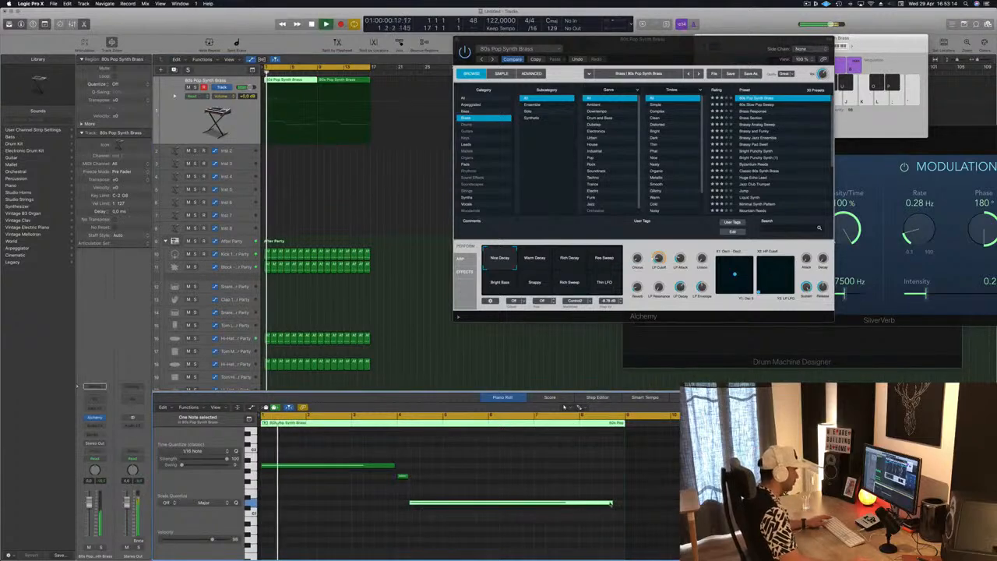
pyautogui.moveTo(612, 502); pyautogui.dragTo(623, 502)
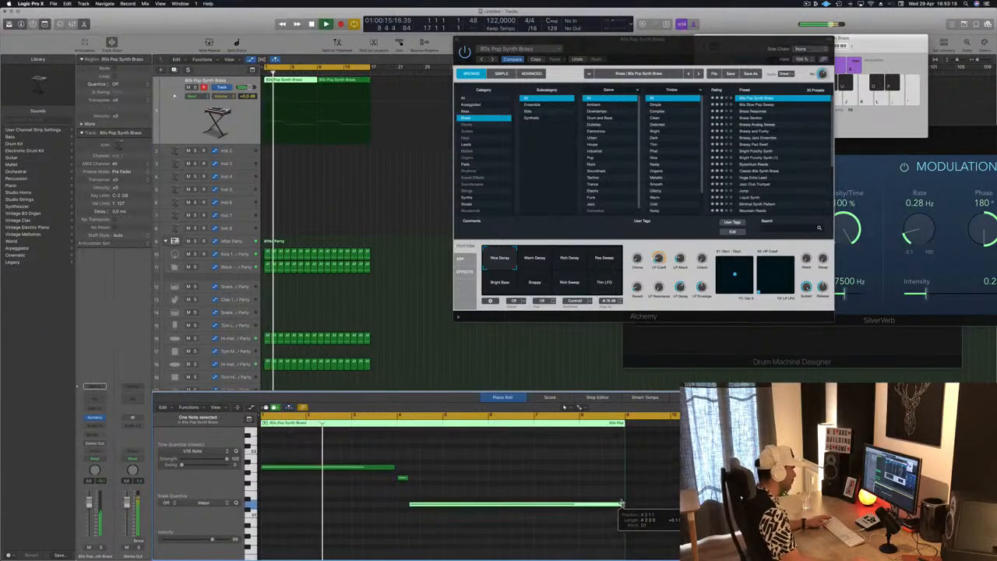
# Shorten the first long note, move the two following notes earlier, and stretch the last note back to the region's end
pyautogui.scroll(-1, 336, 504)
pyautogui.scroll(-1, 333, 503)
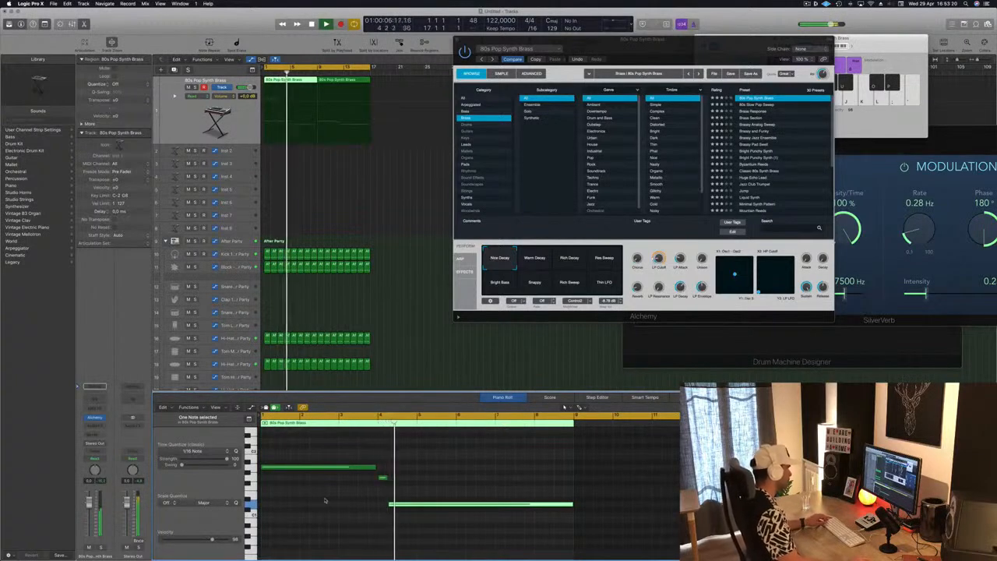
pyautogui.moveTo(375, 465); pyautogui.dragTo(397, 503)
pyautogui.press('space')
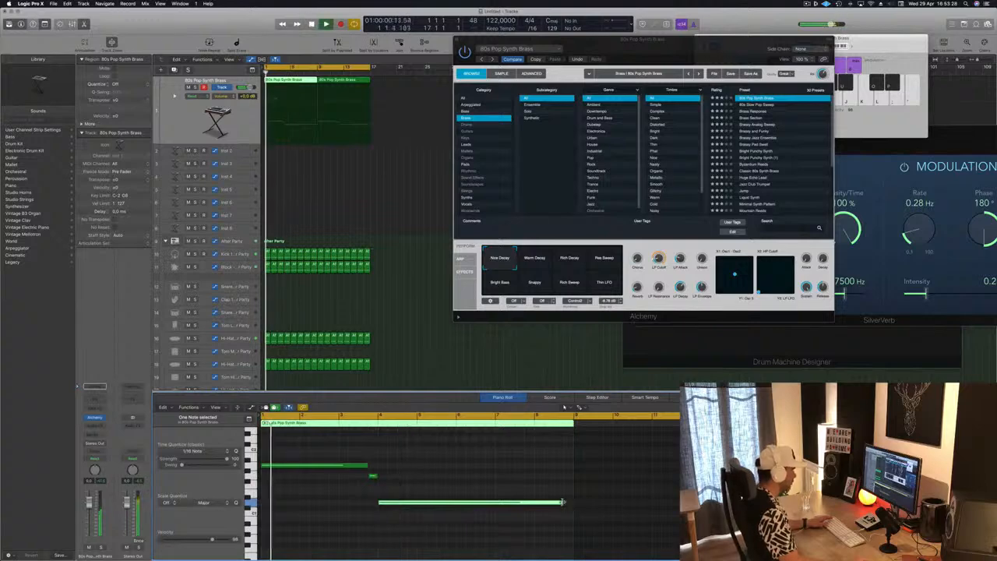
pyautogui.moveTo(563, 502); pyautogui.dragTo(572, 502)
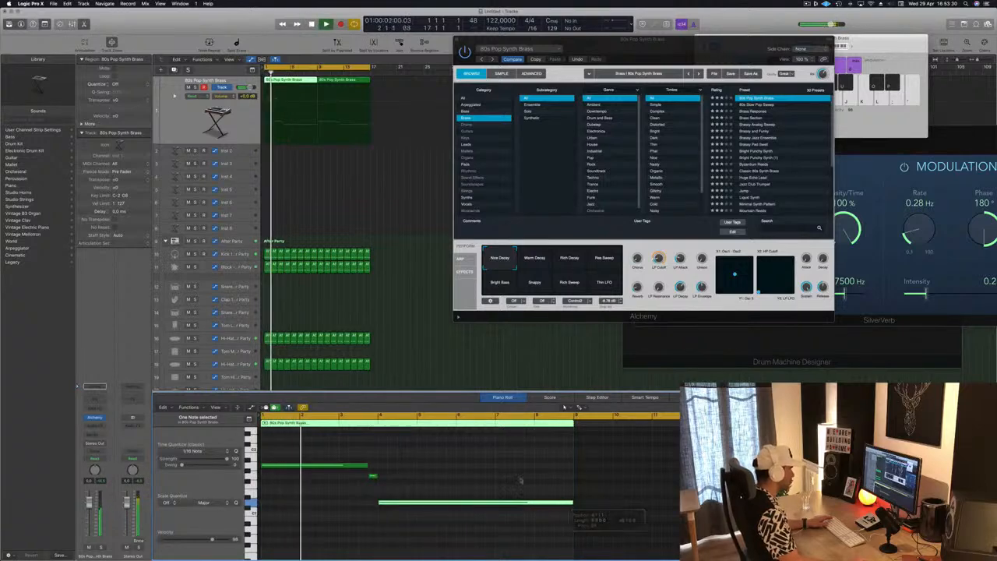
pyautogui.click(472, 469)
pyautogui.press('space')
pyautogui.press('space')
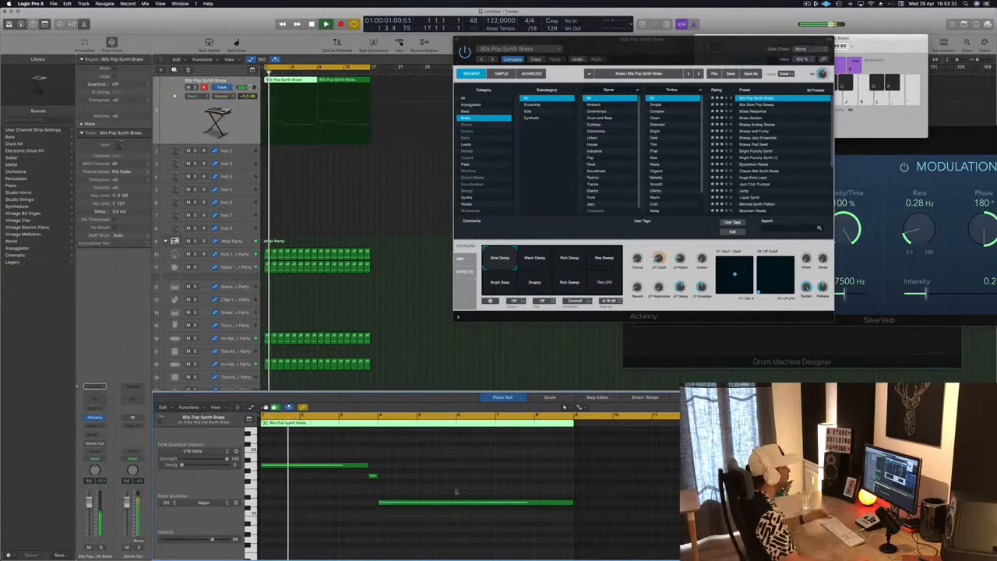
# Delete the copied brass region at bar 9 and undo the note shortening in the remaining region
pyautogui.click(345, 81)
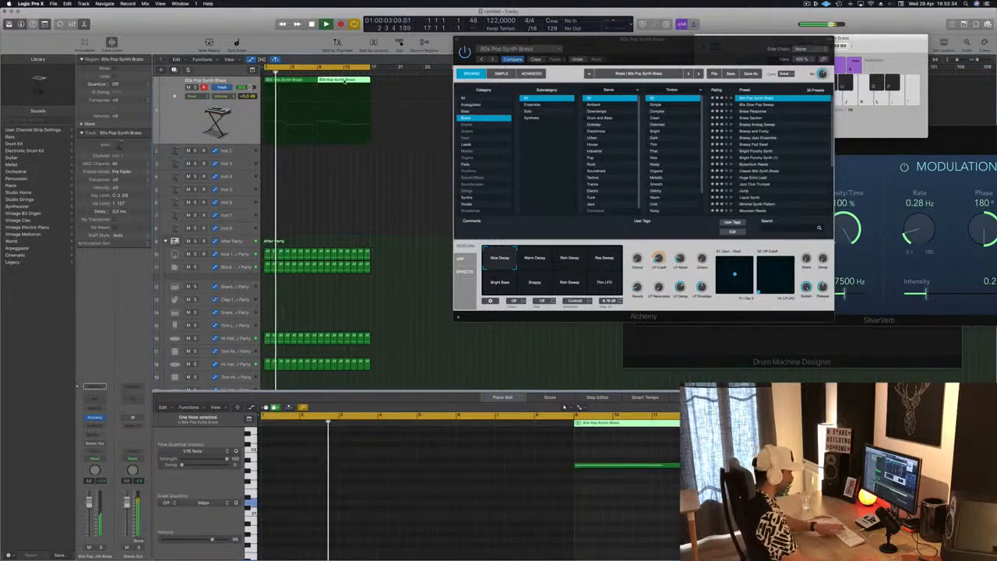
pyautogui.click(295, 81)
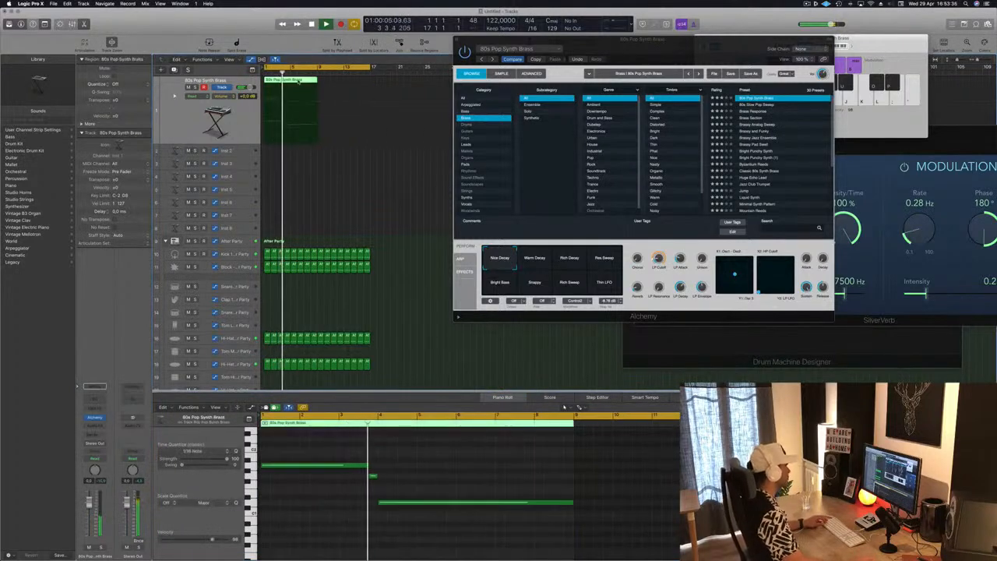
pyautogui.press('space')
pyautogui.press('space')
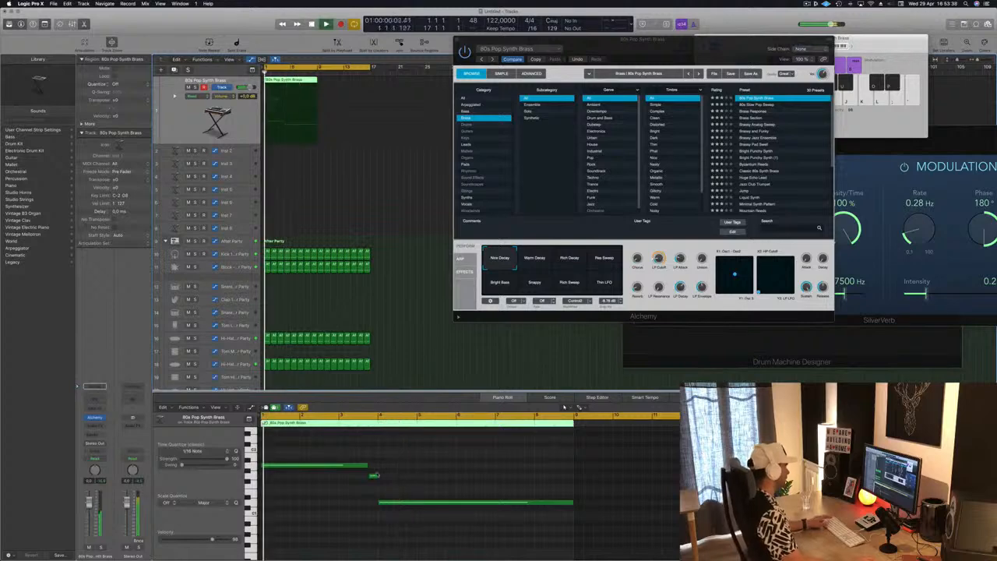
pyautogui.press('super+z')
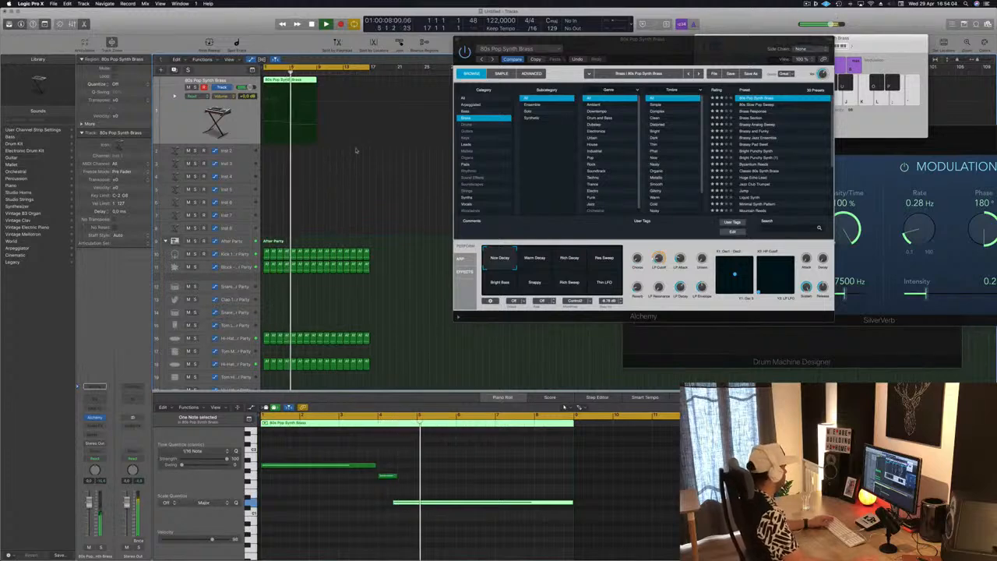
# Check the short middle note during playback, copy the brass region to bar 9, and move the Alchemy window away from the regions
pyautogui.press('space')
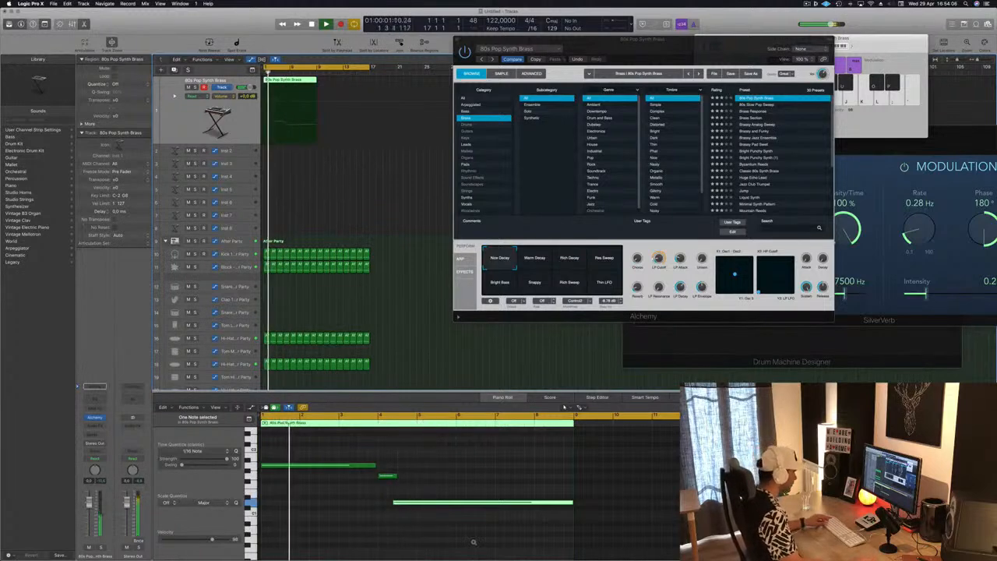
pyautogui.scroll(5, 474, 542)
pyautogui.scroll(-3, 472, 542)
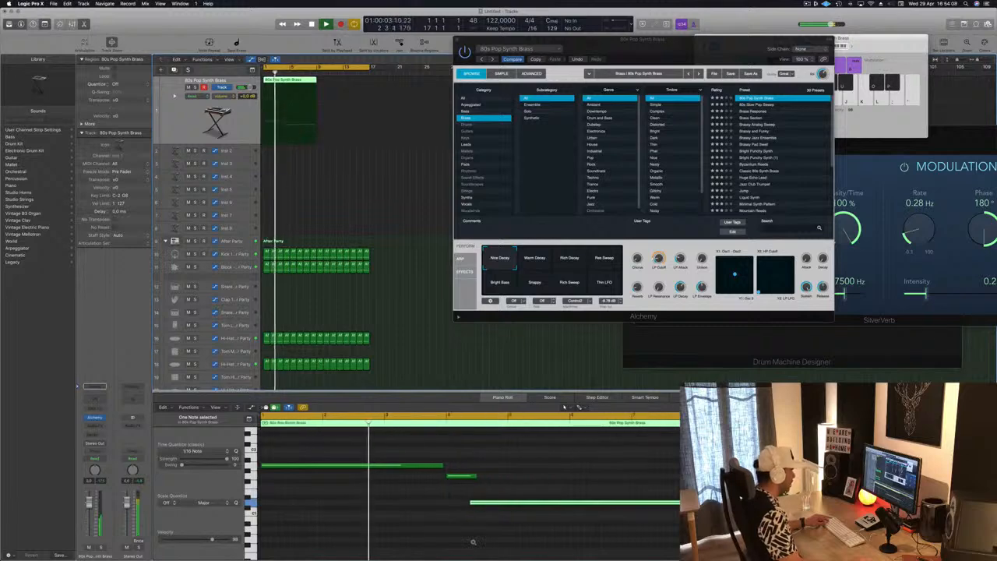
pyautogui.moveTo(475, 476); pyautogui.dragTo(473, 477)
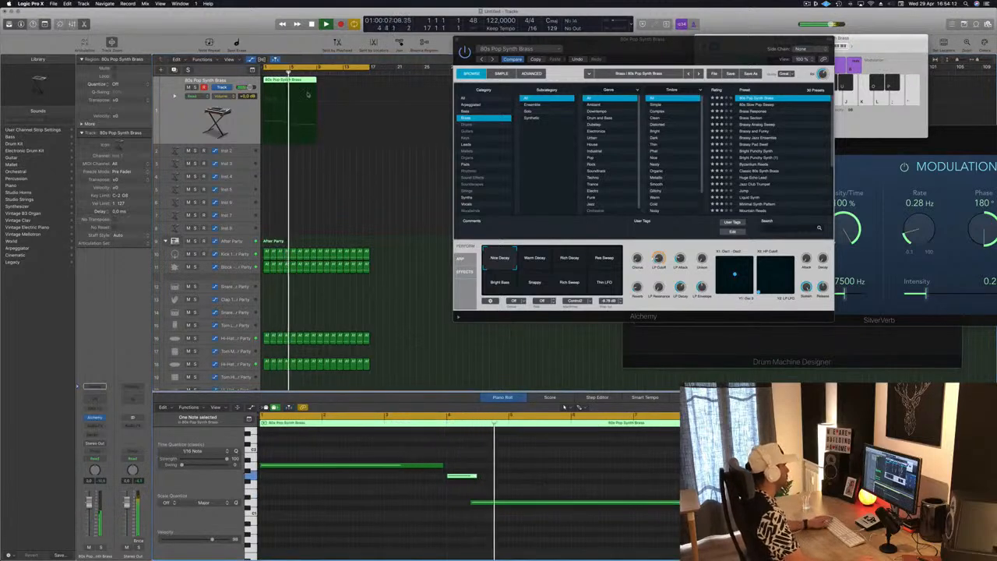
pyautogui.moveTo(287, 84); pyautogui.dragTo(341, 90)
pyautogui.moveTo(651, 46); pyautogui.dragTo(697, 60)
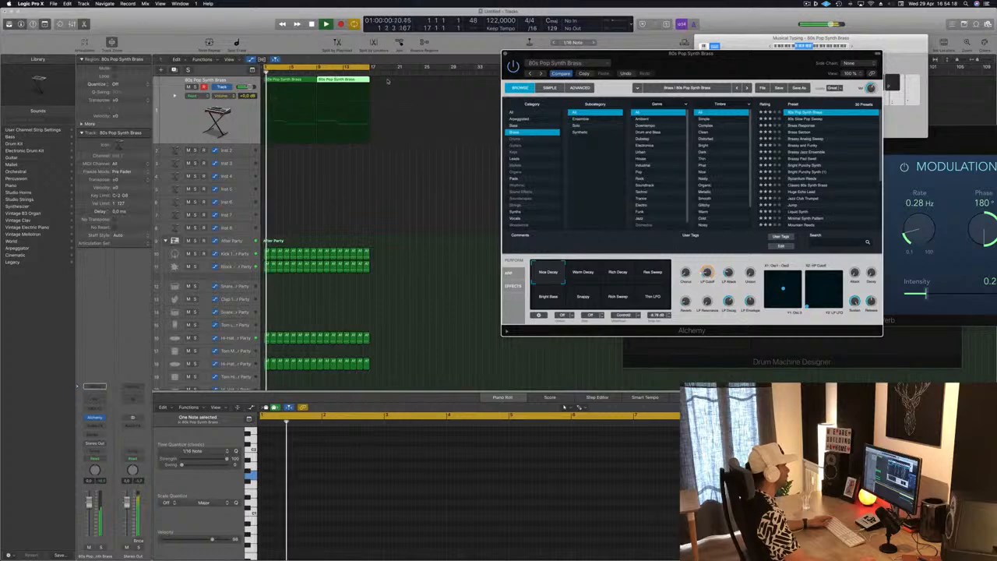
# Try all notes of both brass regions an octave lower and transpose them back up an octave
pyautogui.click(318, 87)
pyautogui.press('e')
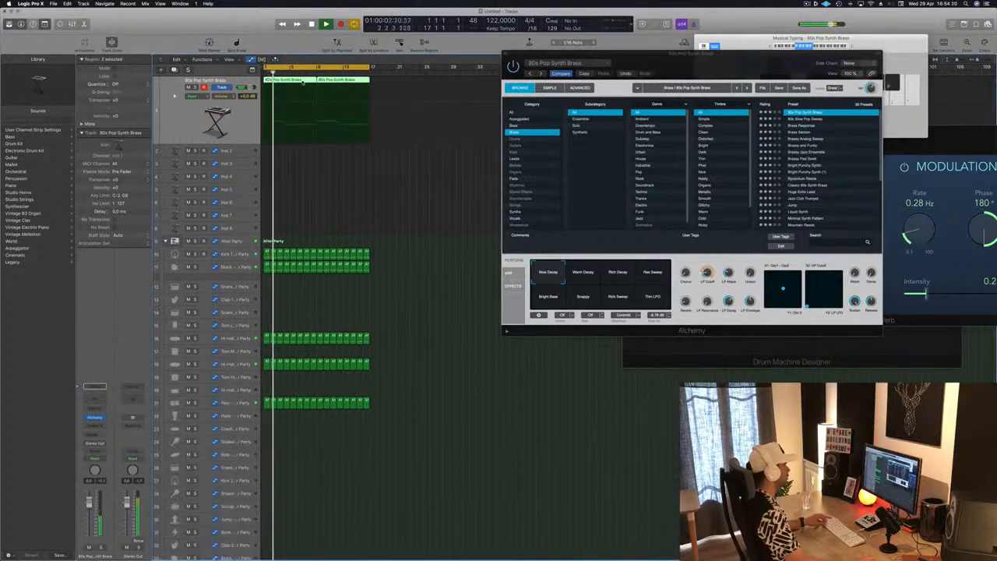
pyautogui.press('e')
pyautogui.click(397, 508)
pyautogui.press('super+a')
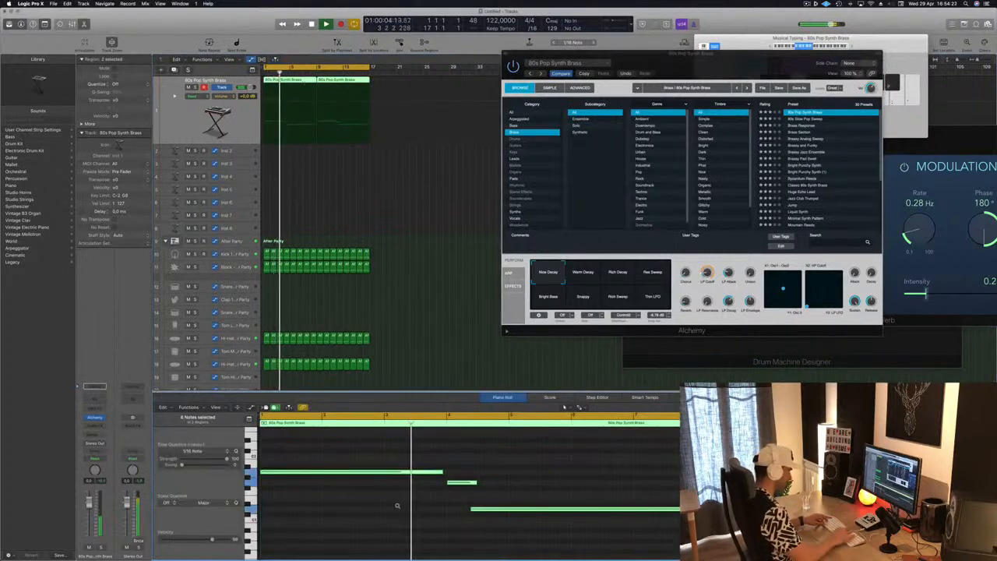
pyautogui.hotkey('alt', 'shift', 'Down')
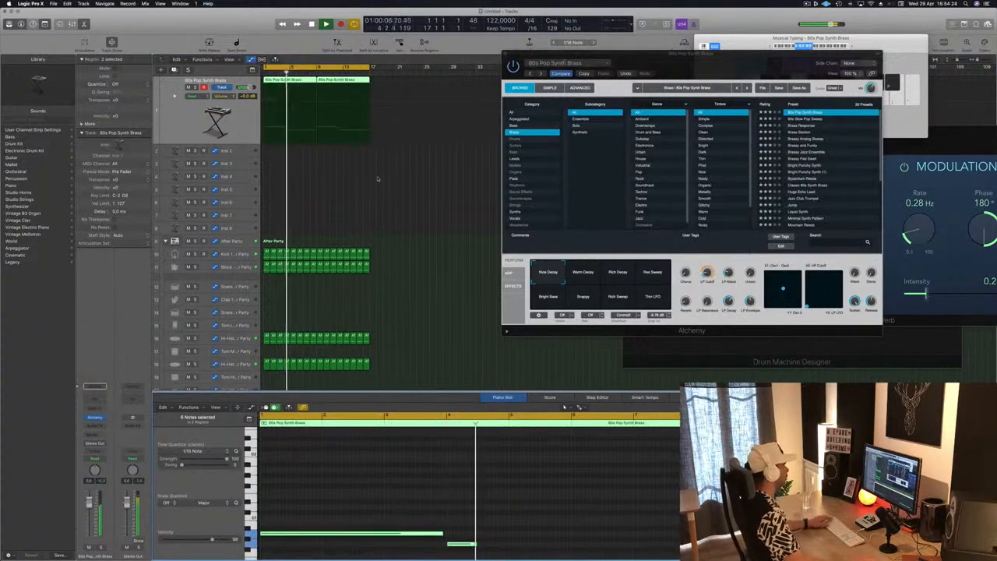
pyautogui.hotkey('alt', 'shift', 'Up')
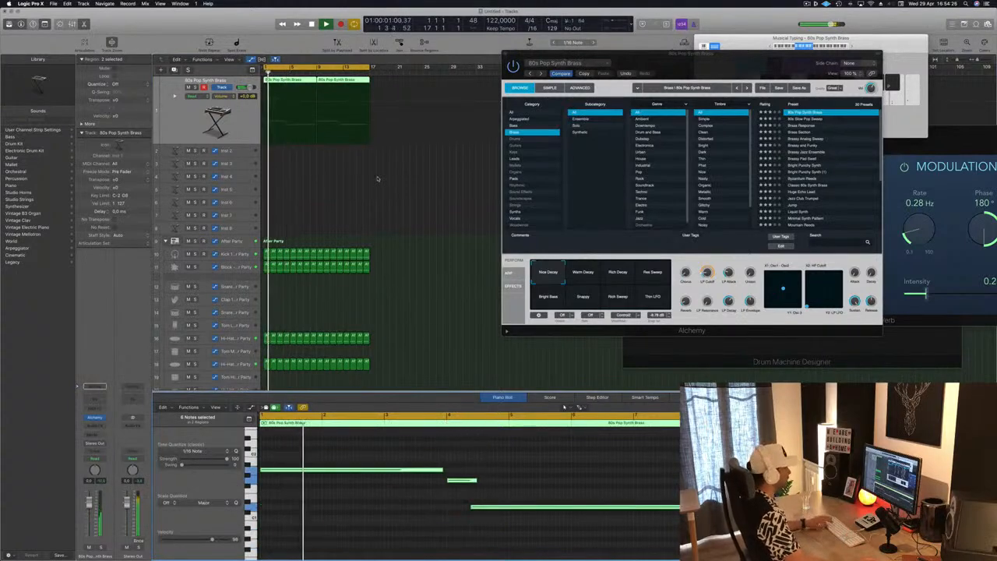
# Audition Alchemy's 80s Slow Pop Sweep preset and load the Brass Section preset for the brass track, playing from the start
pyautogui.press('Return')
pyautogui.moveTo(776, 64); pyautogui.dragTo(664, 86)
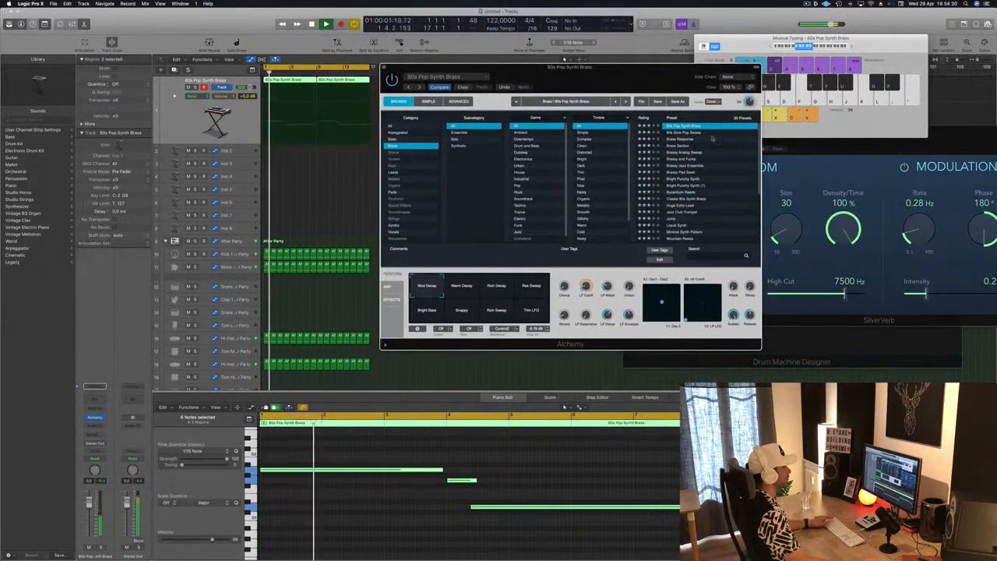
pyautogui.click(680, 133)
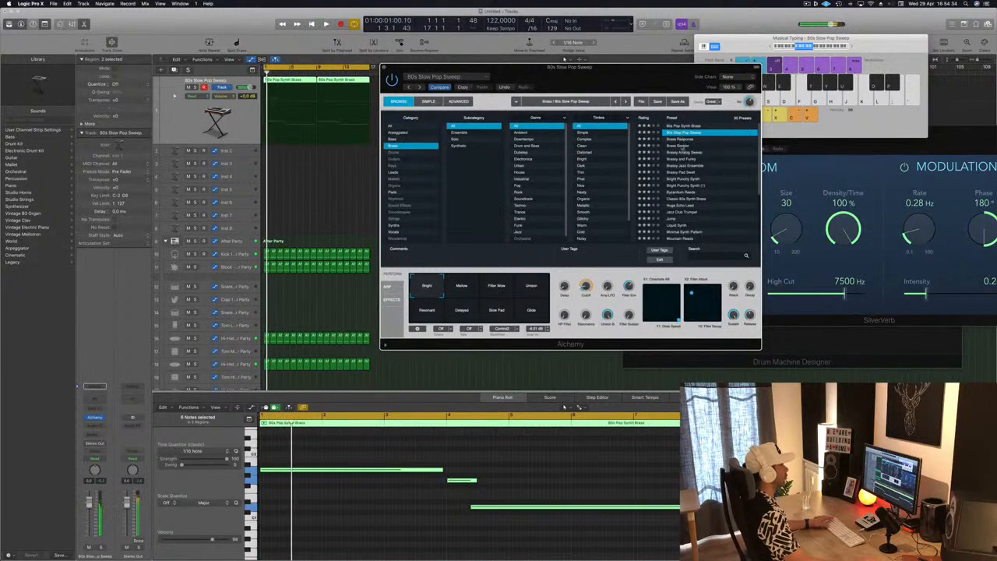
pyautogui.click(680, 146)
pyautogui.press('space')
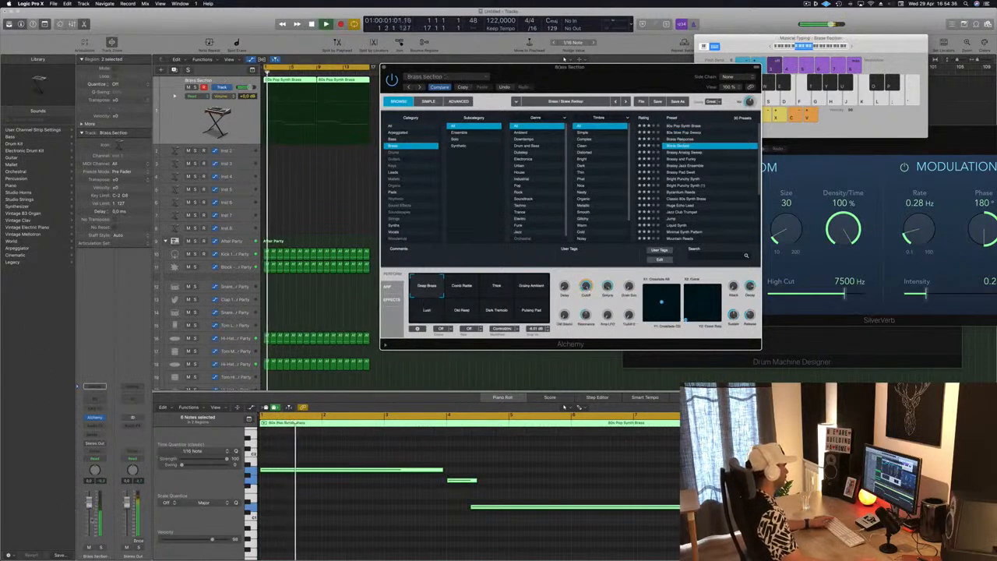
# Audition Alchemy's Brassy Analog Sweep, Brassy and Funky, Brassy Pad Swell and Bright Punchy Synth presets on the brass track
pyautogui.click(285, 443)
pyautogui.click(692, 156)
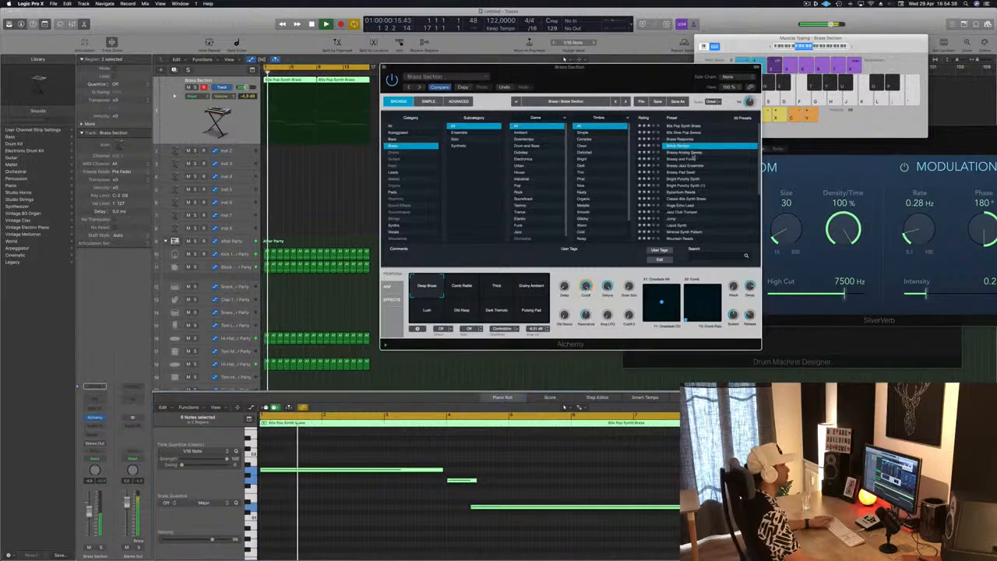
pyautogui.click(692, 154)
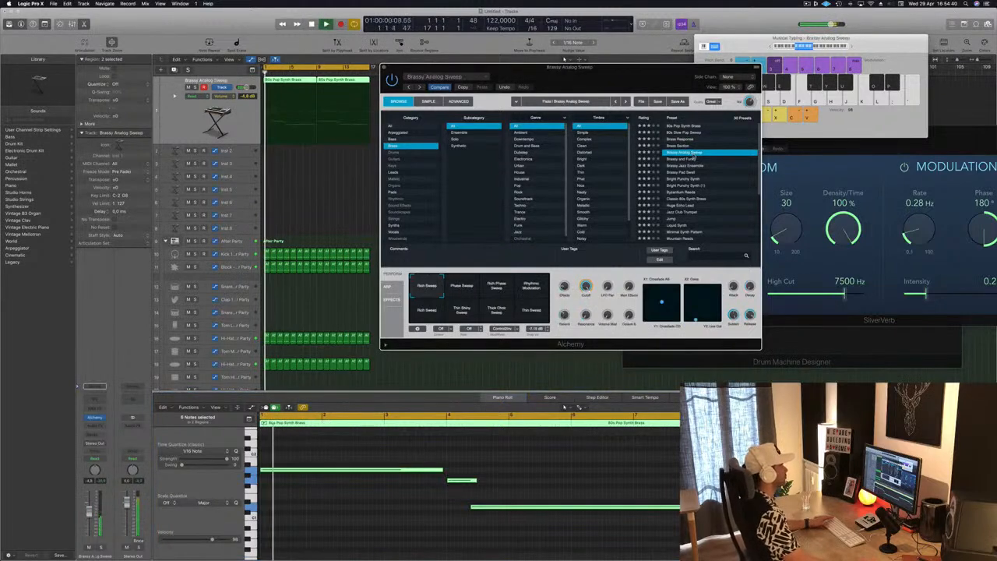
pyautogui.moveTo(640, 87); pyautogui.dragTo(745, 59)
pyautogui.click(785, 132)
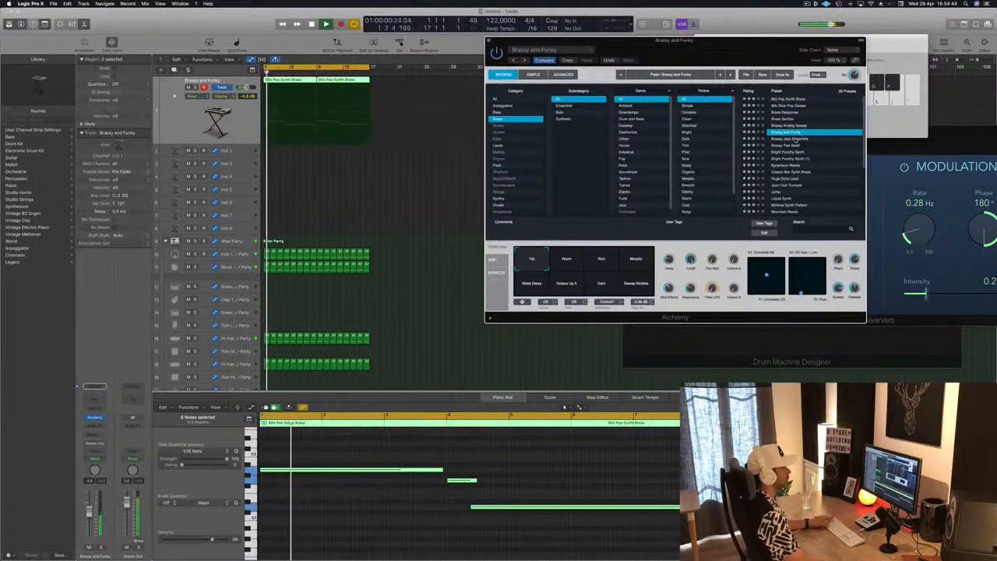
pyautogui.click(788, 145)
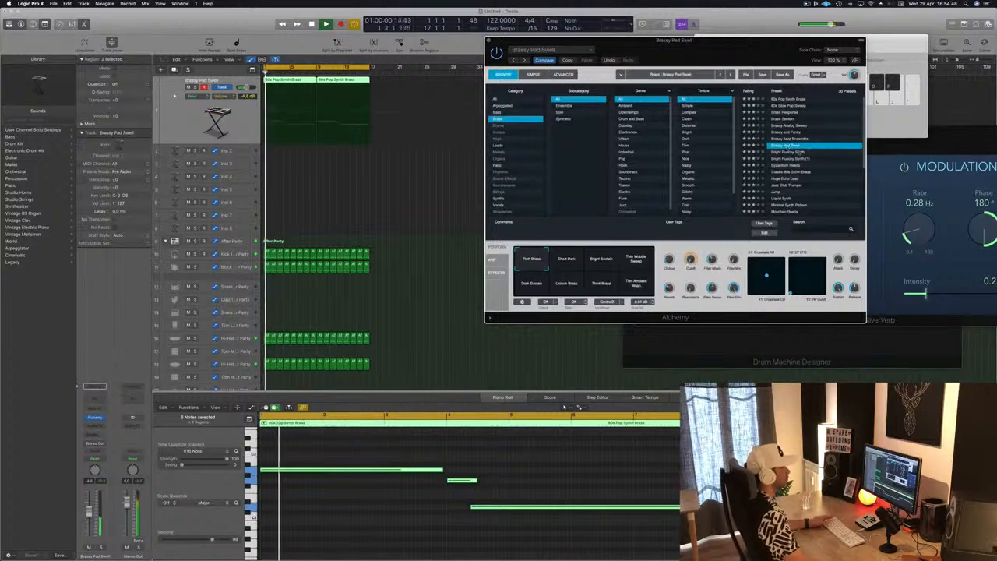
pyautogui.click(790, 152)
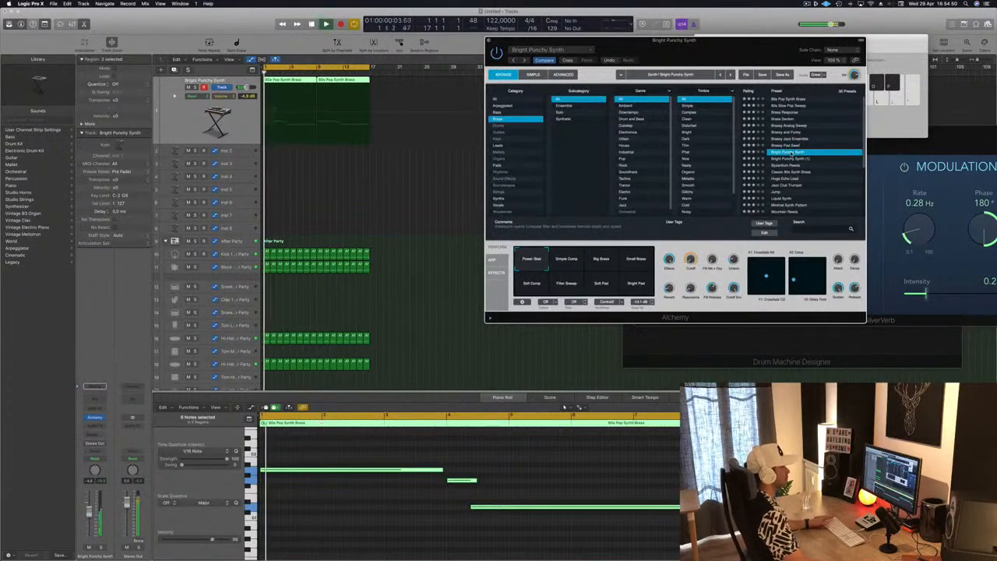
pyautogui.moveTo(749, 48); pyautogui.dragTo(704, 74)
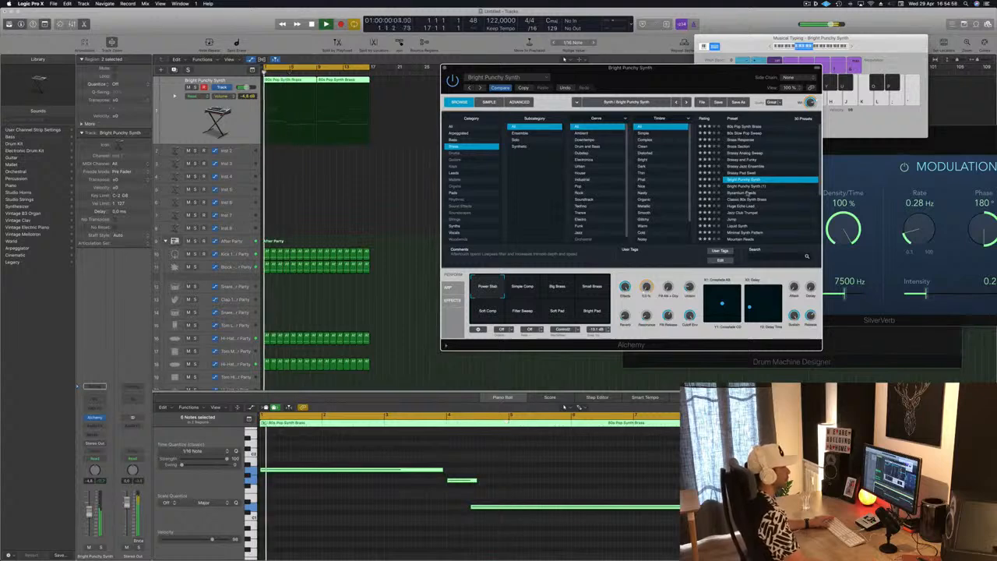
# Audition the Byzantium Reeds, Classic 80s Synth Brass and Huge Echo Lead presets, then load 80s Pop Synth Brass and close Alchemy
pyautogui.click(745, 192)
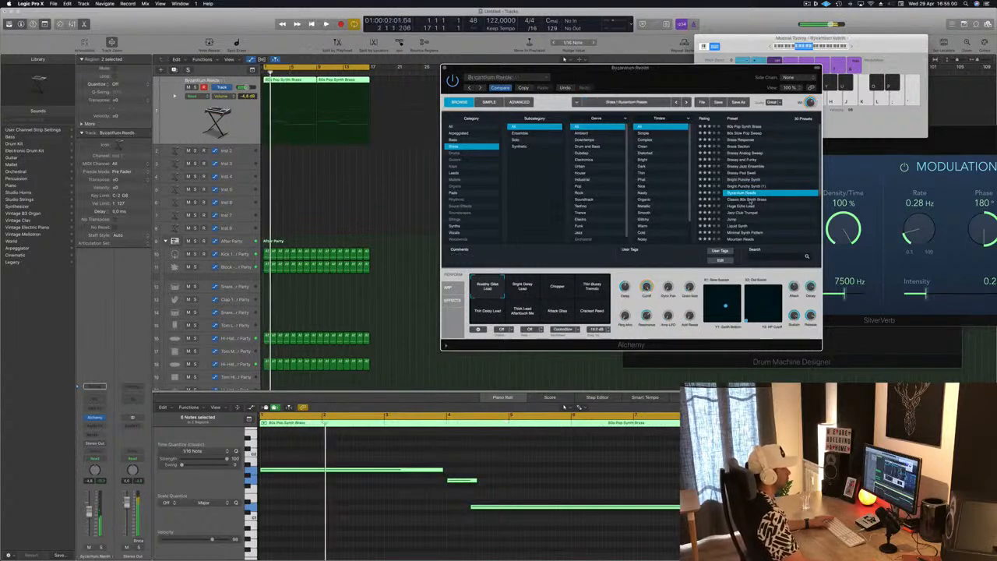
pyautogui.click(749, 199)
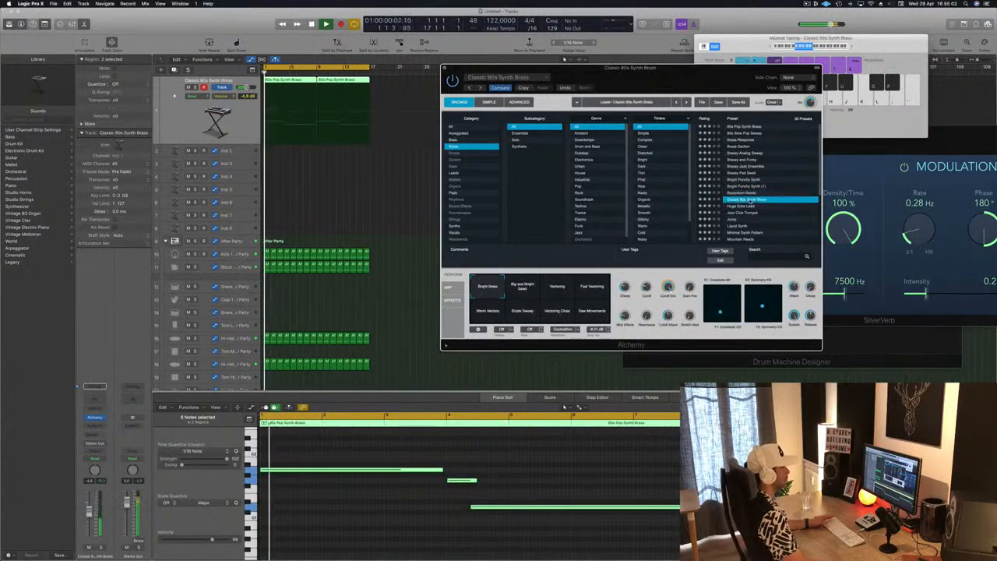
pyautogui.click(735, 206)
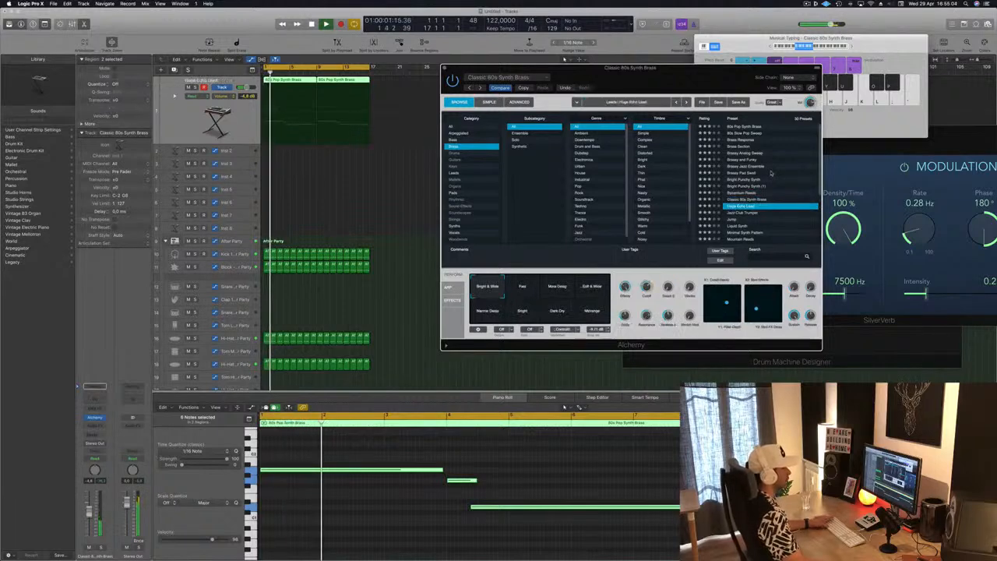
pyautogui.click(745, 126)
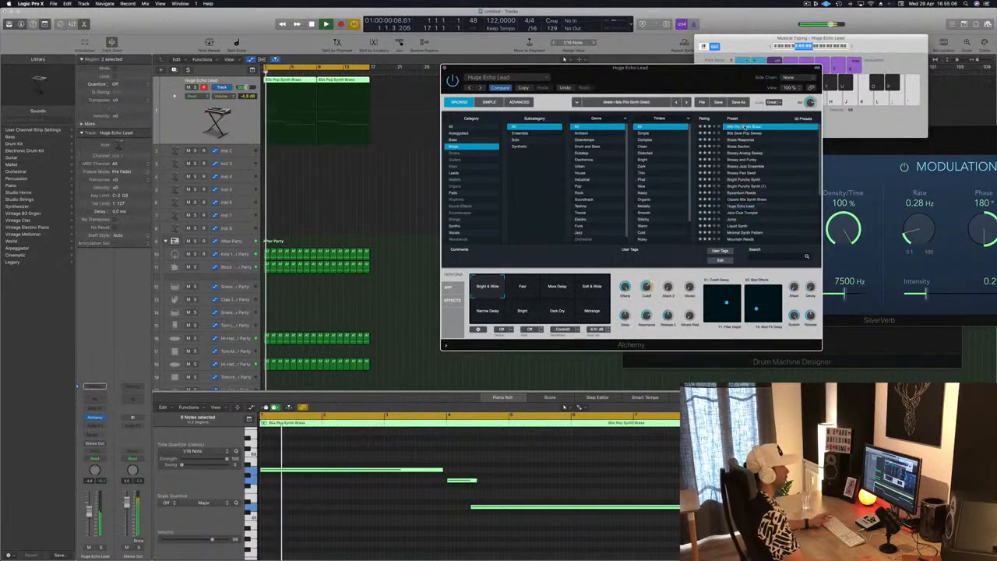
pyautogui.moveTo(545, 68)
pyautogui.mouseDown()
pyautogui.moveTo(596, 17)
pyautogui.moveTo(554, 54)
pyautogui.mouseUp()
pyautogui.click(453, 55)
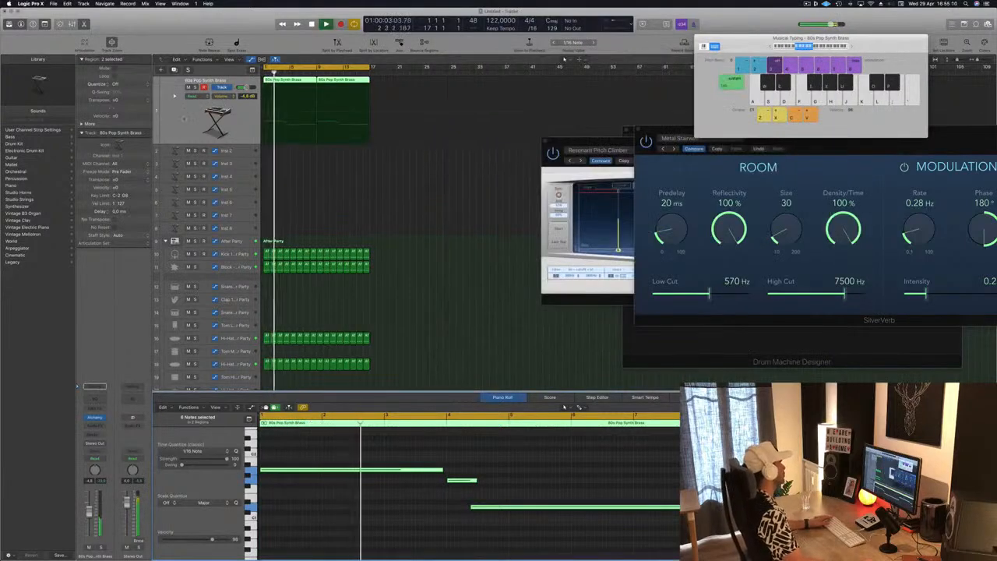
# Create a new track with duplicate Alchemy settings below the brass track, restart playback and reselect the original brass track
pyautogui.press('alt+super+s')
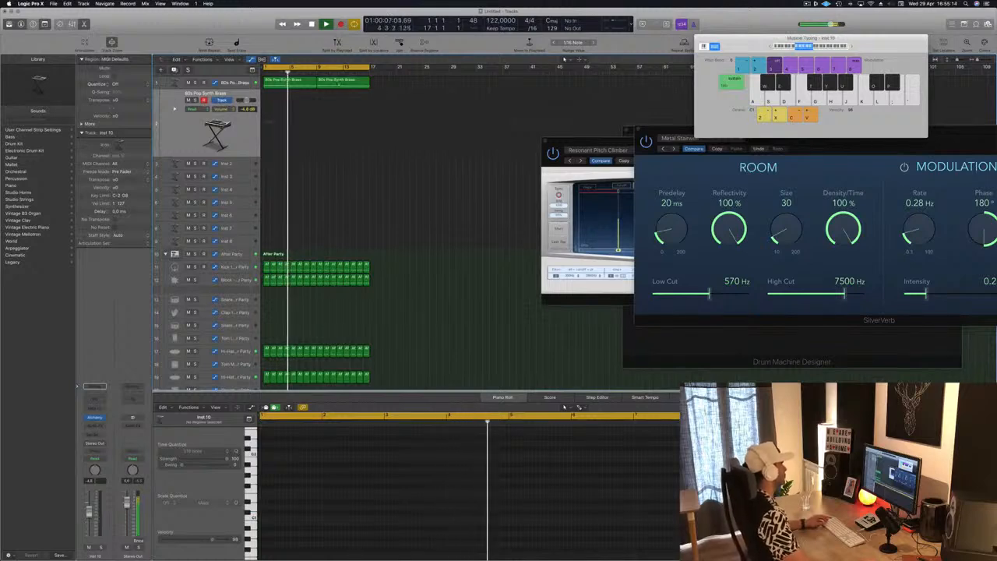
pyautogui.click(291, 81)
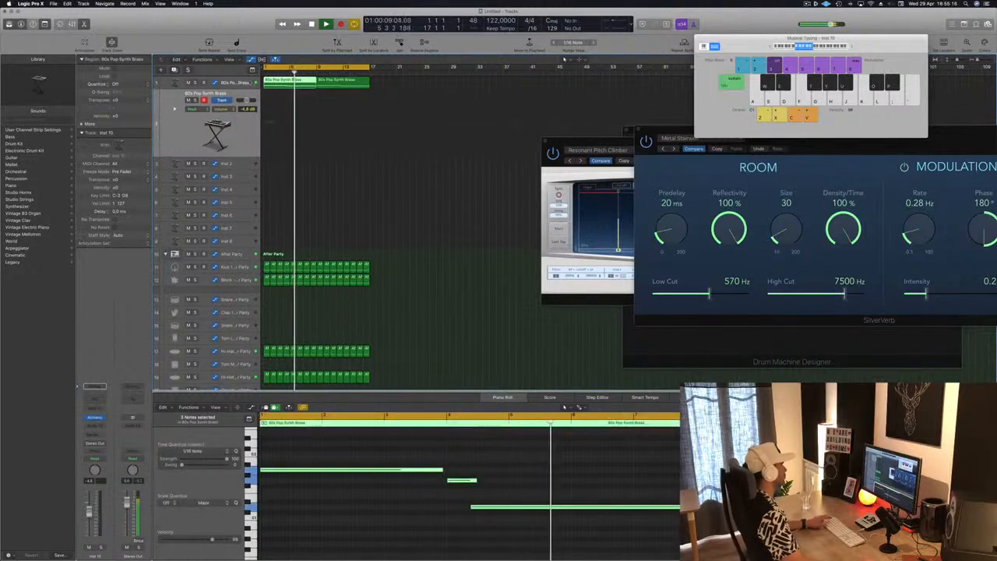
pyautogui.press('space')
pyautogui.press('space')
pyautogui.click(233, 83)
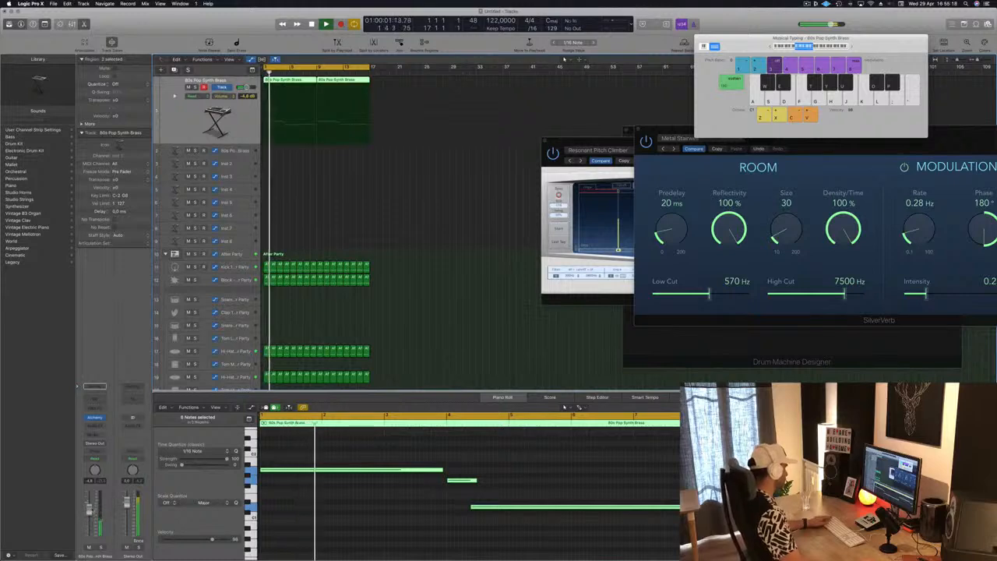
# Add a Channel EQ to the original brass track, view its spectrum during playback and close the EQ window
pyautogui.click(94, 399)
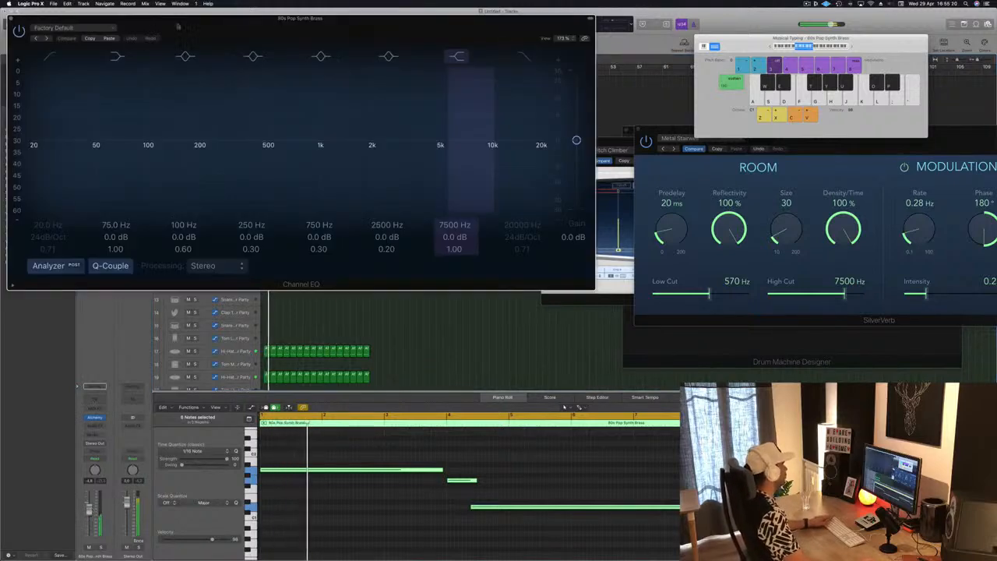
pyautogui.moveTo(178, 27); pyautogui.dragTo(411, 59)
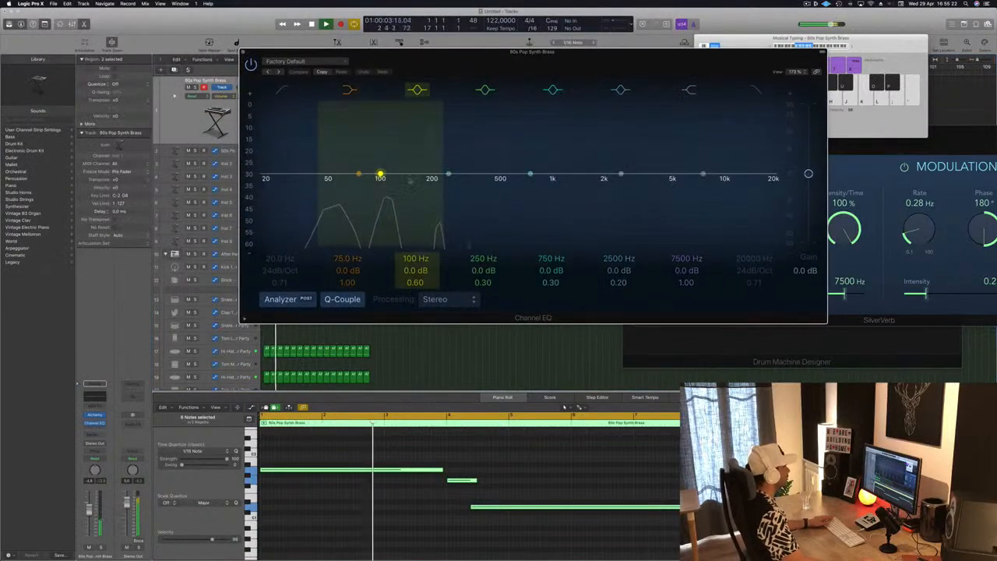
pyautogui.moveTo(405, 59); pyautogui.dragTo(419, 56)
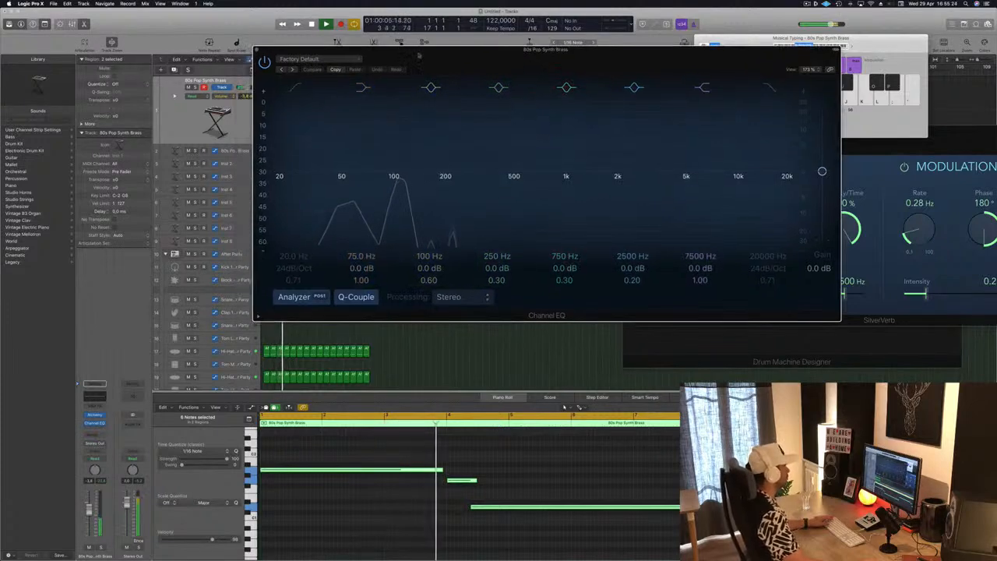
pyautogui.click(256, 50)
# Play the beat from the start and raise the original brass track's volume
pyautogui.press('space')
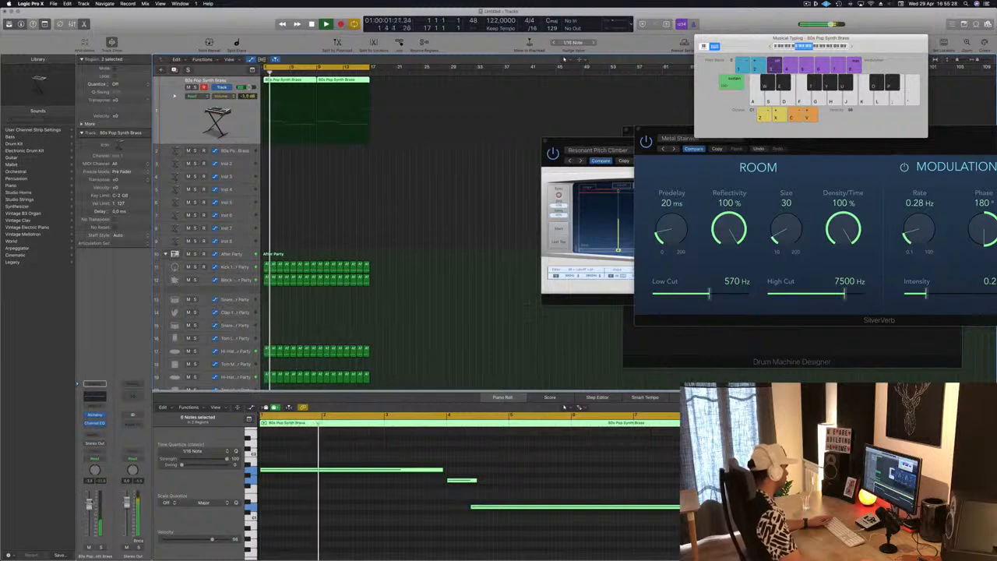
pyautogui.press('Return')
pyautogui.moveTo(88, 504); pyautogui.dragTo(89, 501)
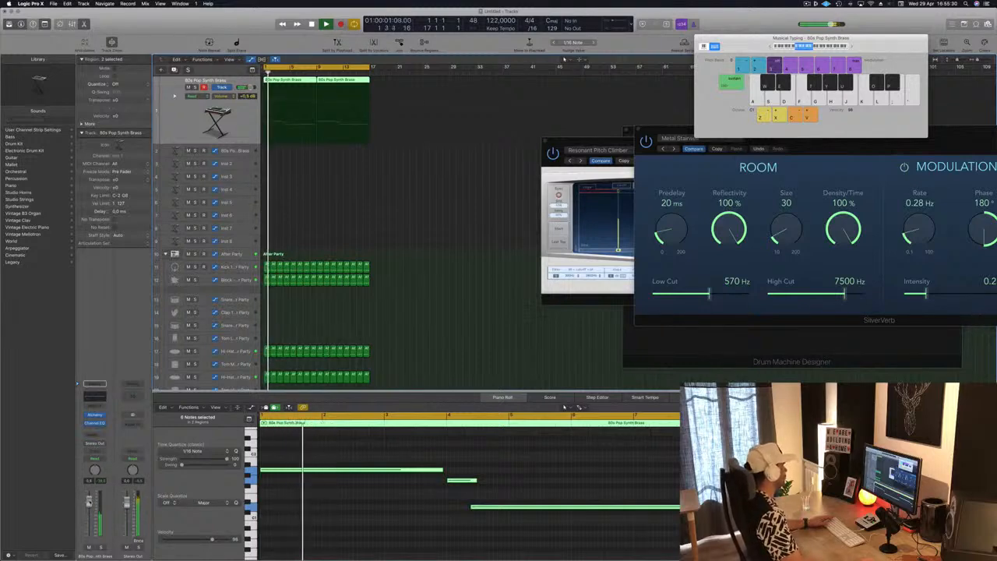
# Select the duplicated track, play from the start, and open its Alchemy instrument clear of the track list
pyautogui.click(207, 154)
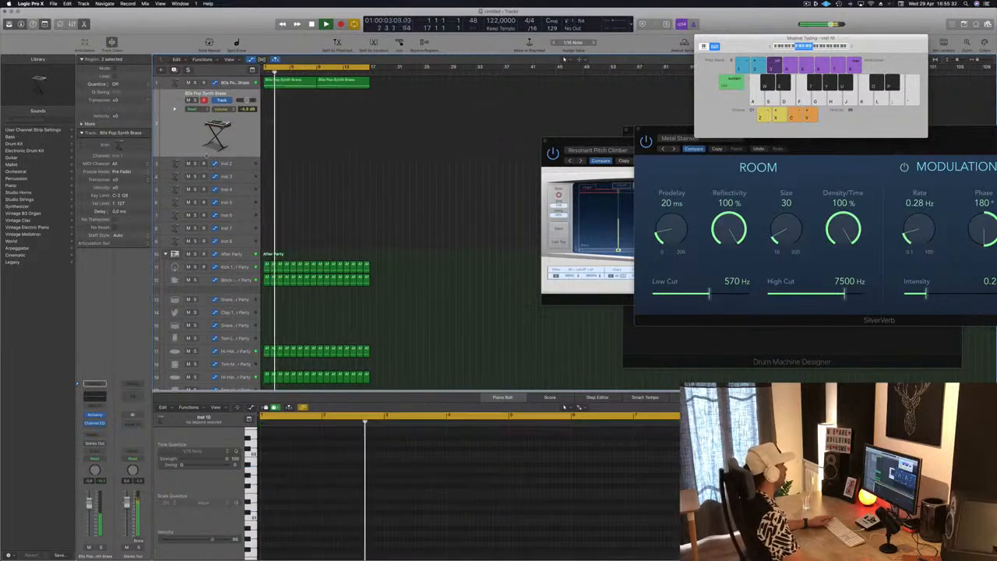
pyautogui.press('Return')
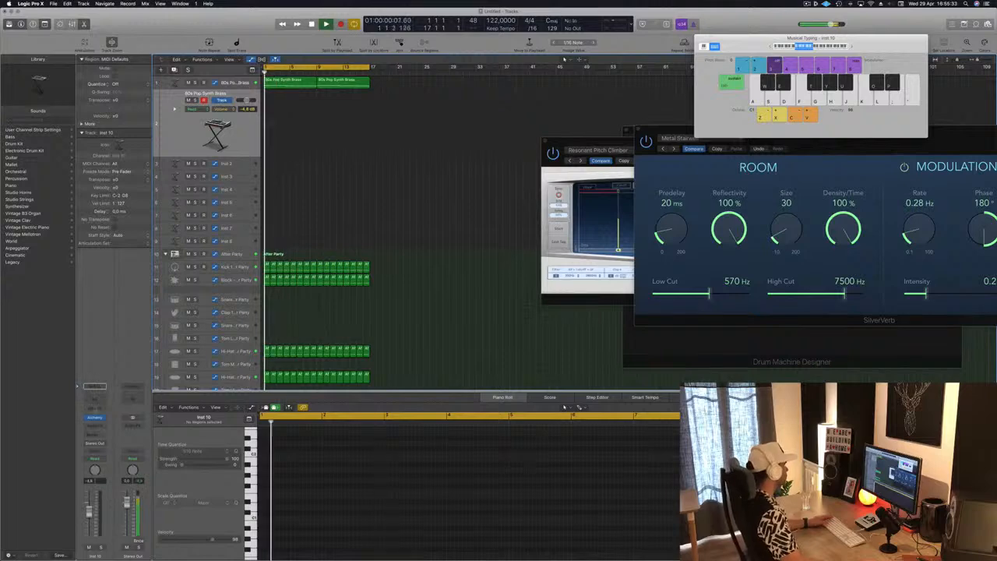
pyautogui.click(95, 418)
pyautogui.moveTo(222, 39); pyautogui.dragTo(654, 115)
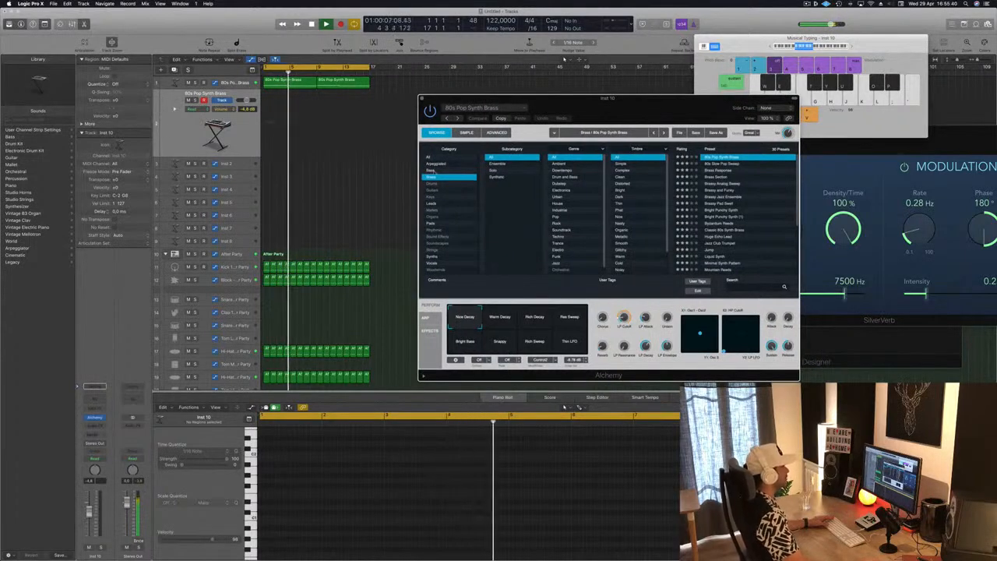
# Filter Alchemy's presets on the duplicated track to the Bass category and the Techno genre
pyautogui.click(430, 170)
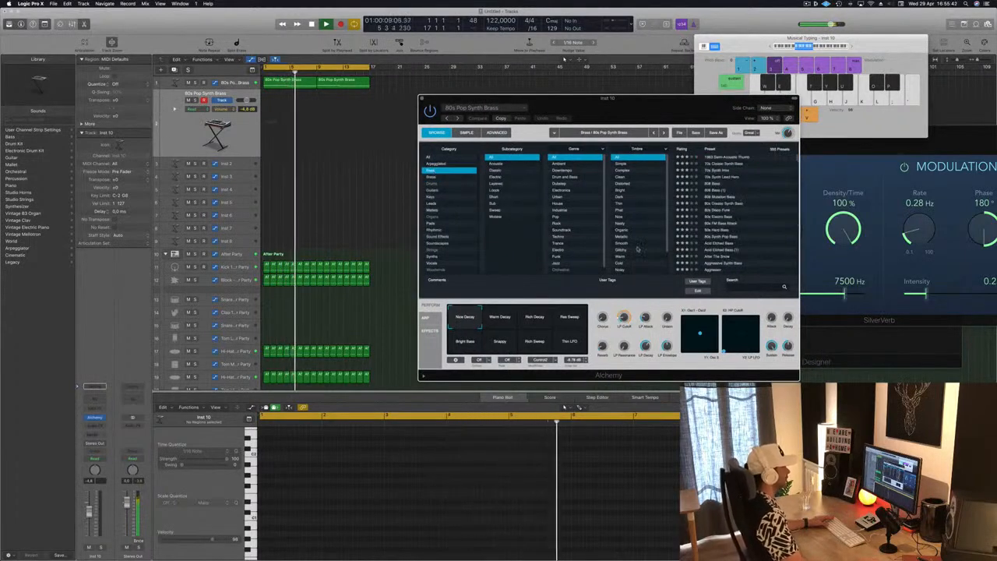
pyautogui.scroll(-2, 638, 249)
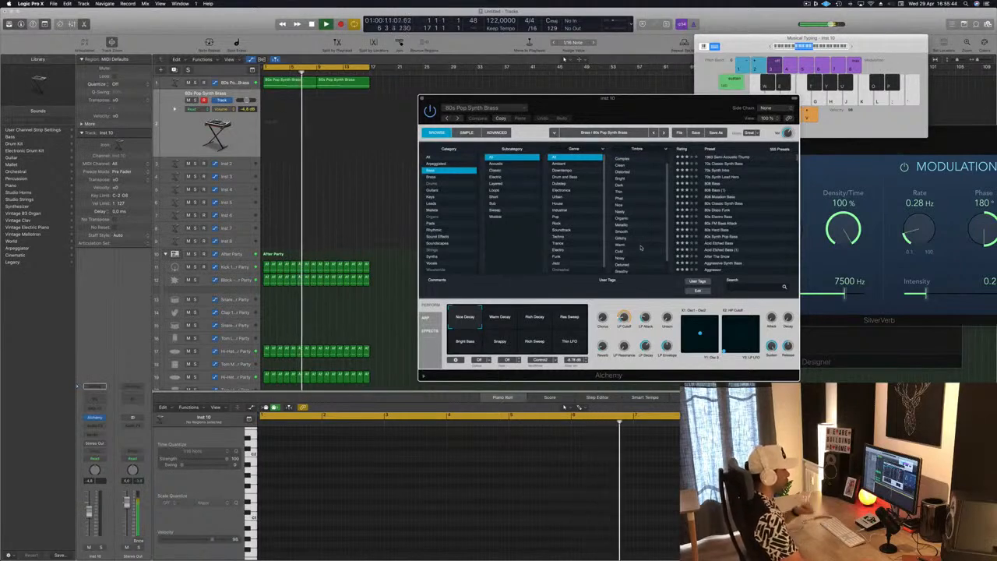
pyautogui.scroll(-1, 640, 247)
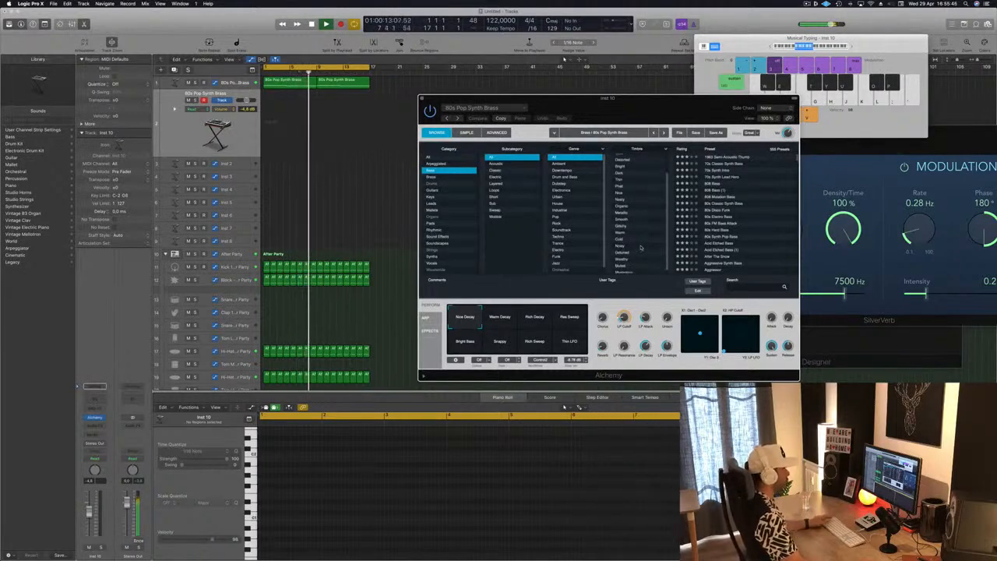
pyautogui.scroll(2, 640, 247)
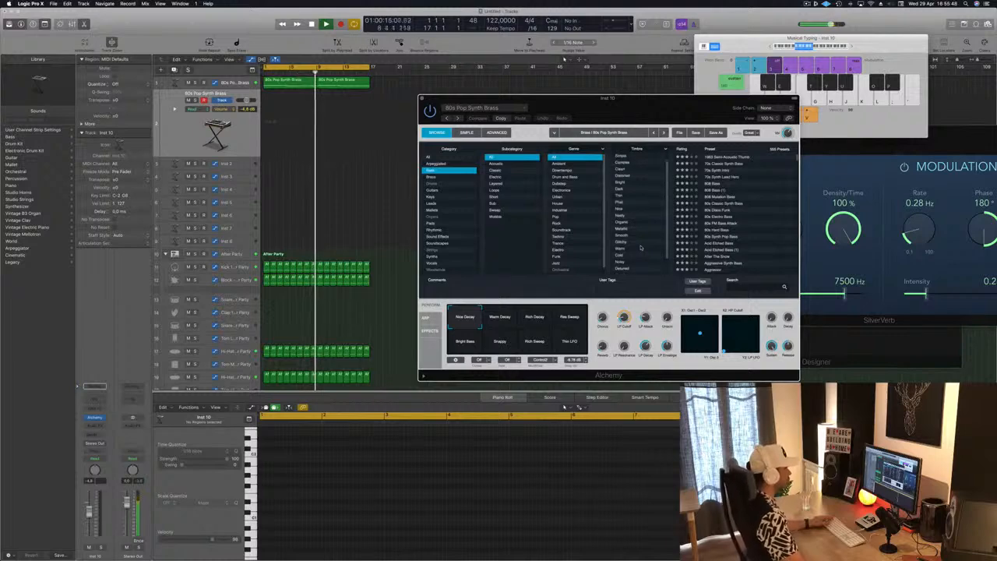
pyautogui.scroll(-1, 560, 234)
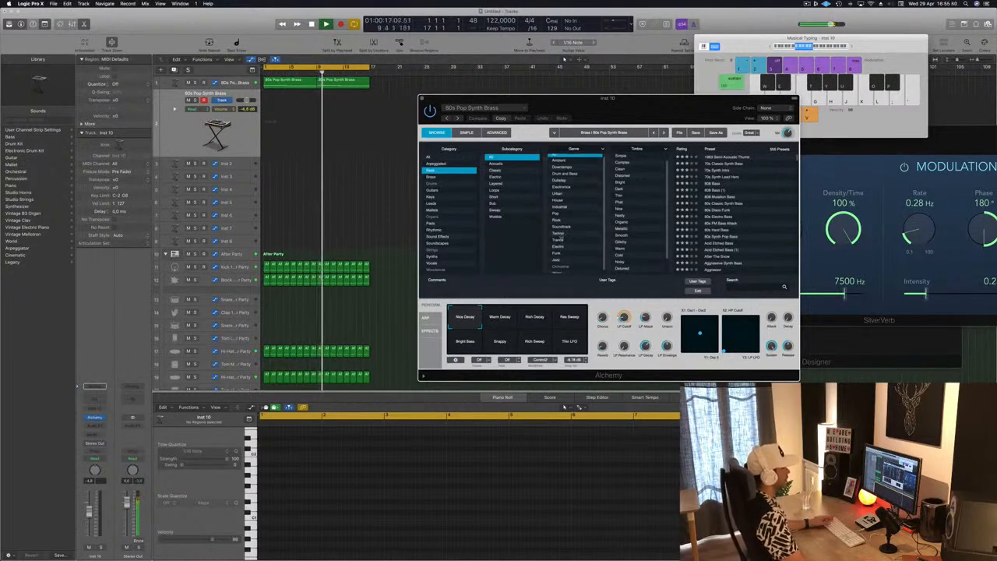
pyautogui.click(560, 235)
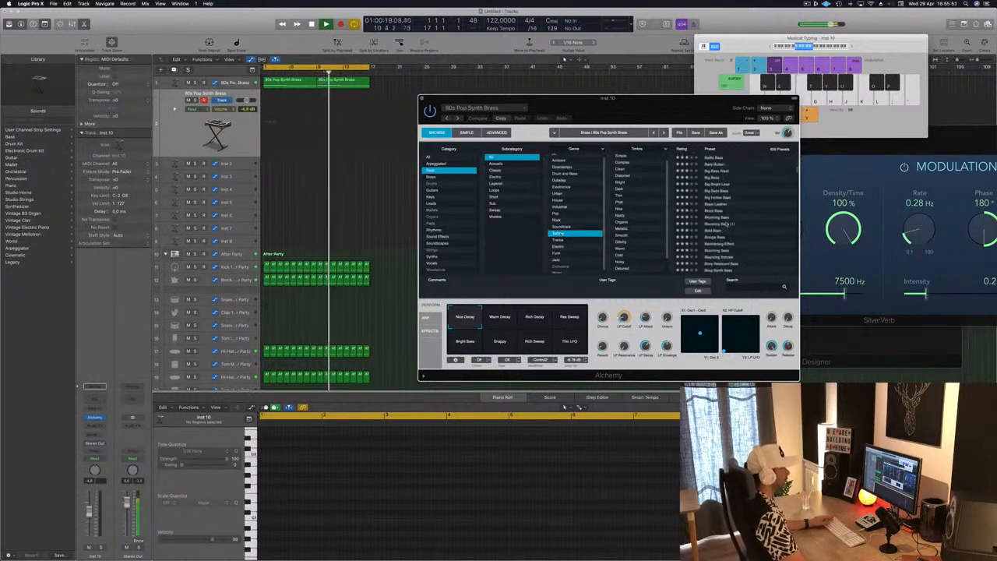
# Audition the Bouncing Bass, Boxy Synth Bass, Brassy Octave Bass and Bubbling Synth Bass presets over the playing beat
pyautogui.scroll(-1, 724, 223)
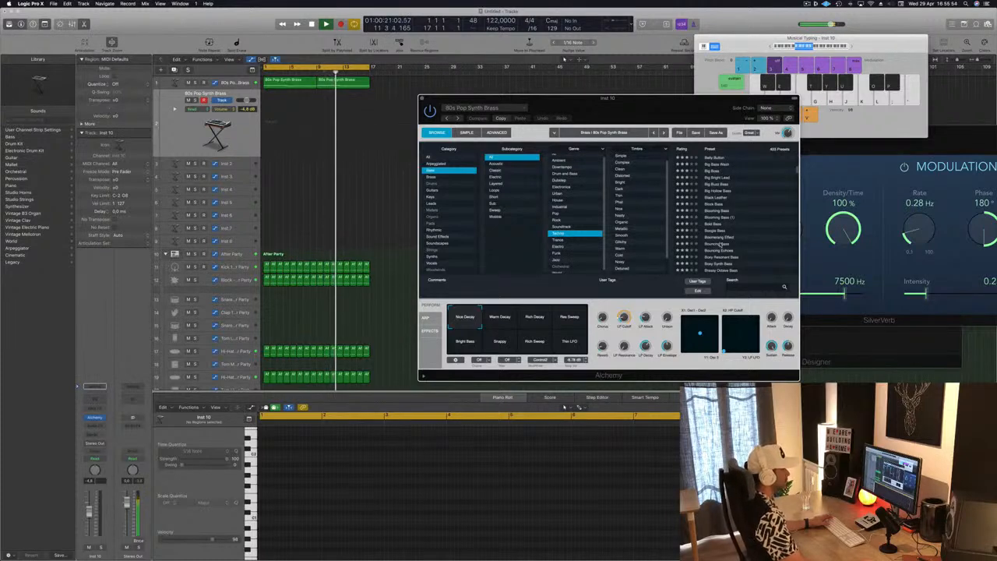
pyautogui.click(720, 244)
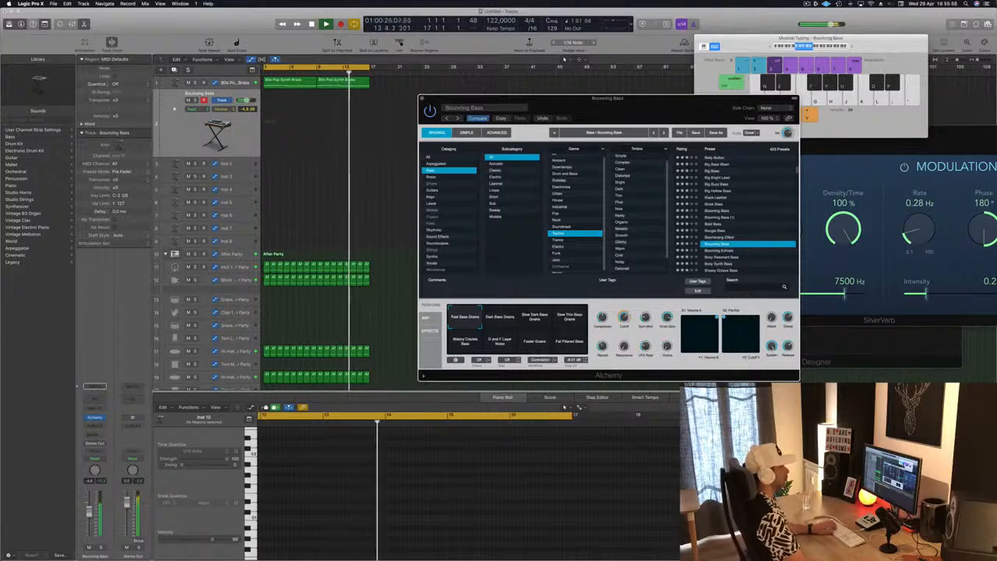
pyautogui.scroll(-3, 686, 233)
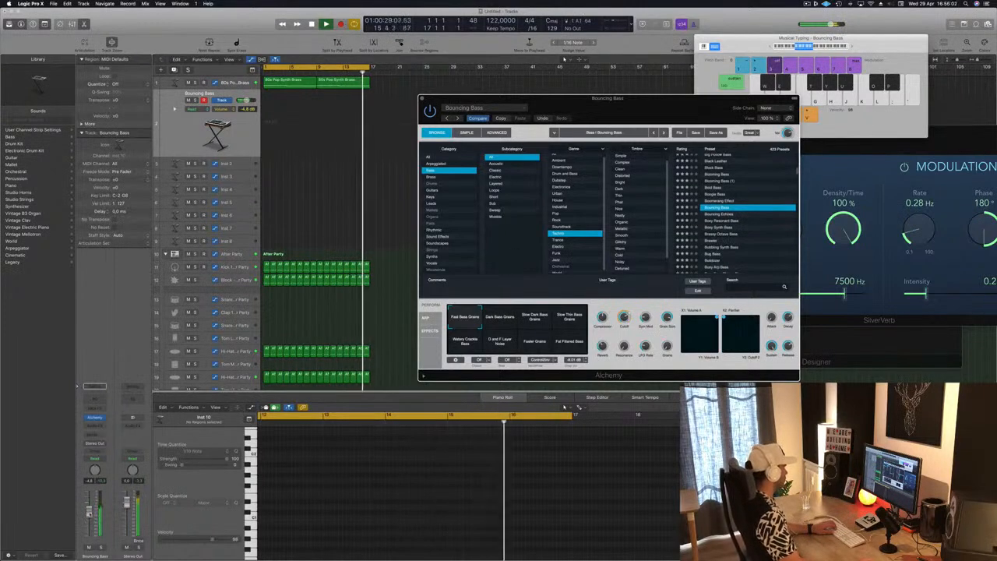
pyautogui.click(715, 227)
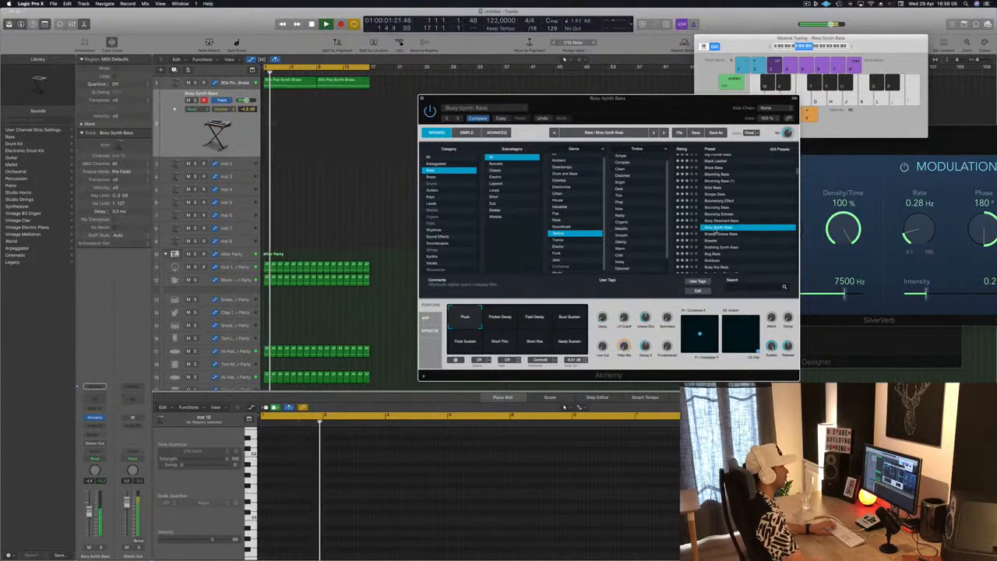
pyautogui.click(717, 234)
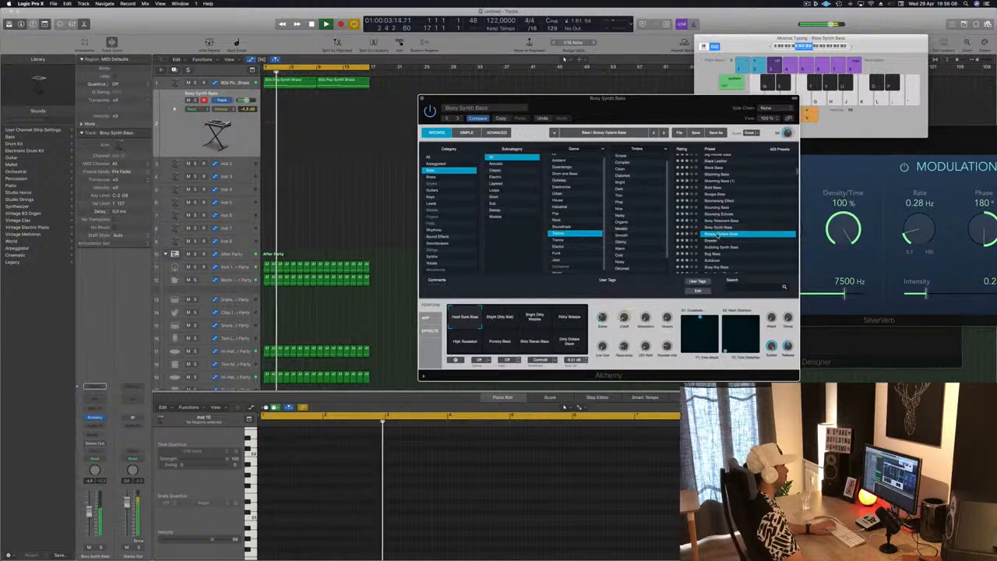
pyautogui.scroll(-2, 719, 228)
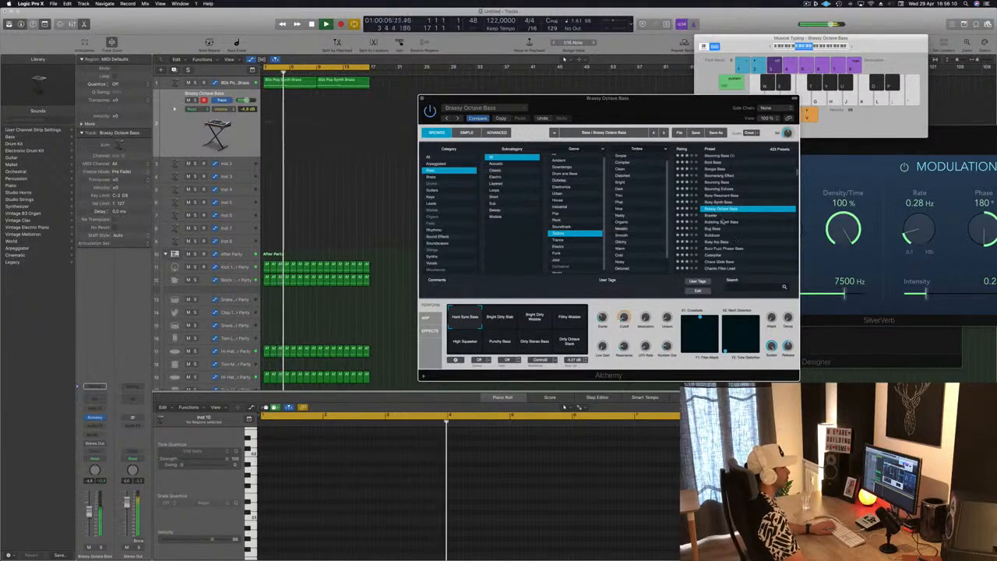
pyautogui.click(720, 222)
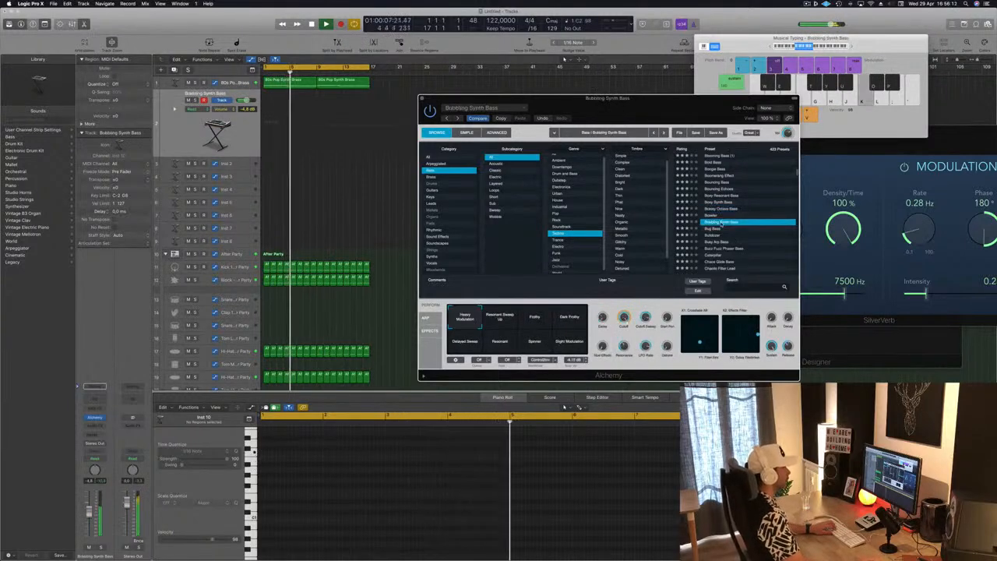
# Audition the Brawler, Chaos Glide Bass and Cheap Upright Bass presets on the duplicated track
pyautogui.press('Up')
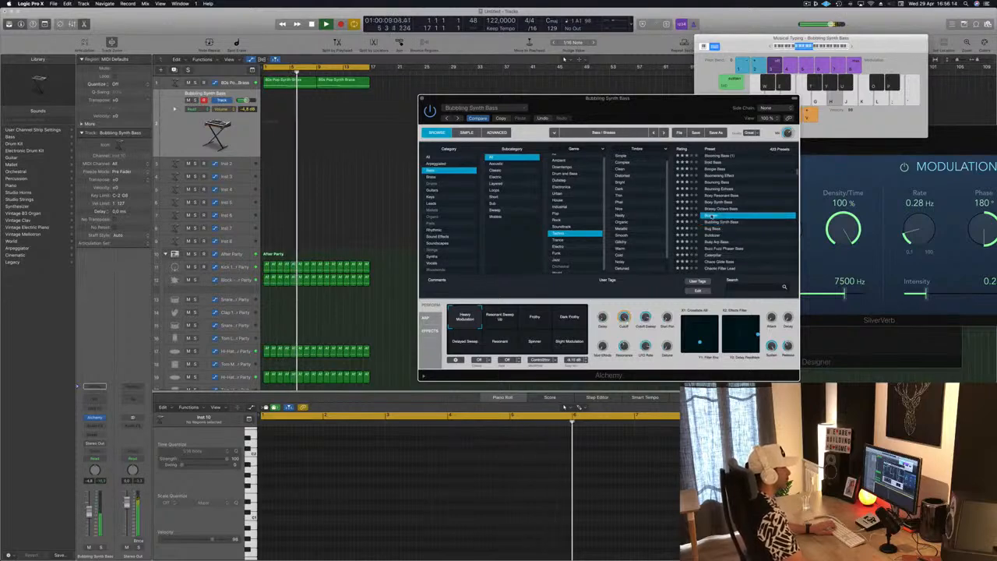
pyautogui.scroll(-1, 742, 233)
pyautogui.click(725, 249)
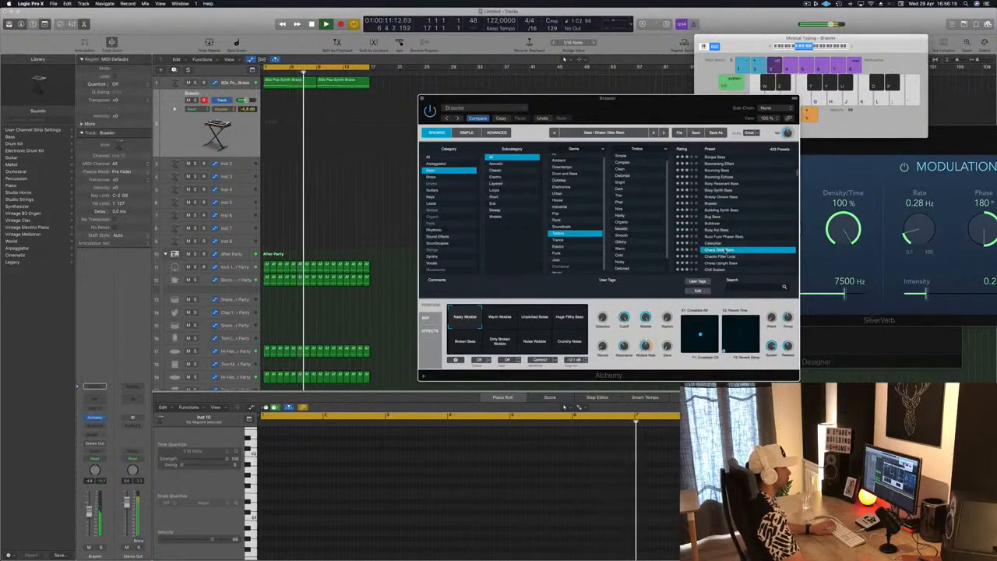
pyautogui.scroll(-2, 750, 238)
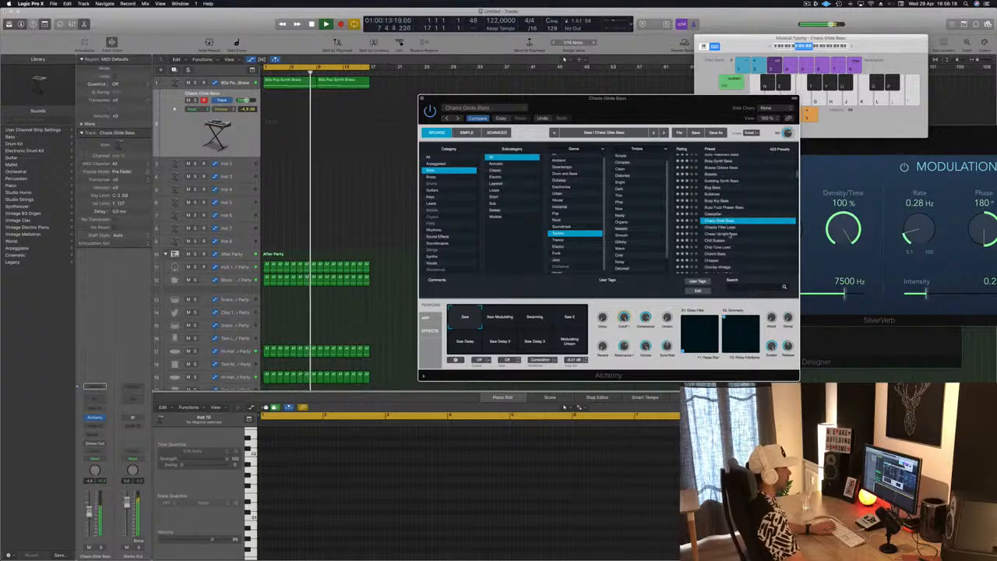
pyautogui.click(726, 233)
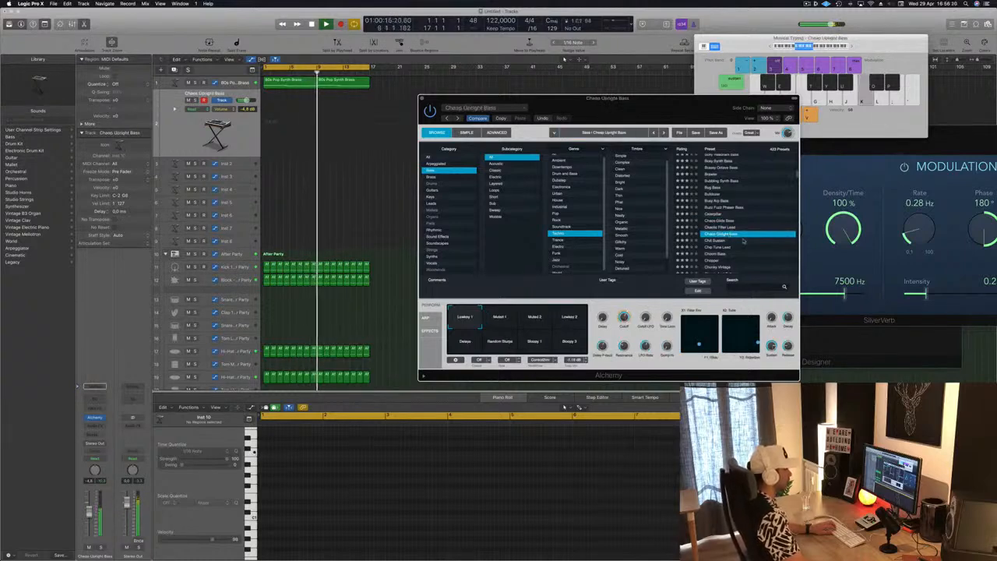
# Narrow the Alchemy presets to the Dark timbre and audition Dark Glide Lead and Dark Edgy Lead
pyautogui.scroll(-2, 652, 229)
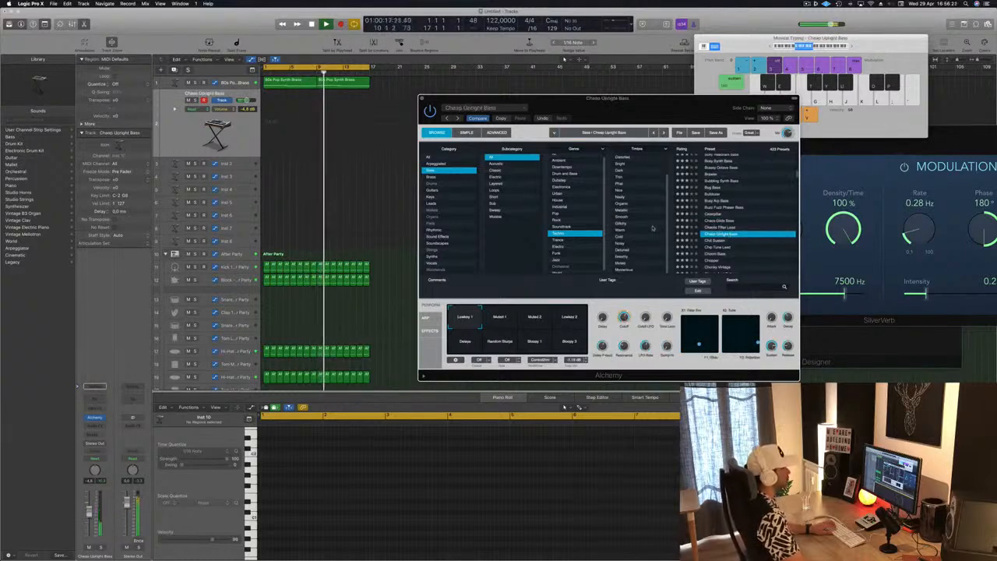
pyautogui.scroll(3, 652, 229)
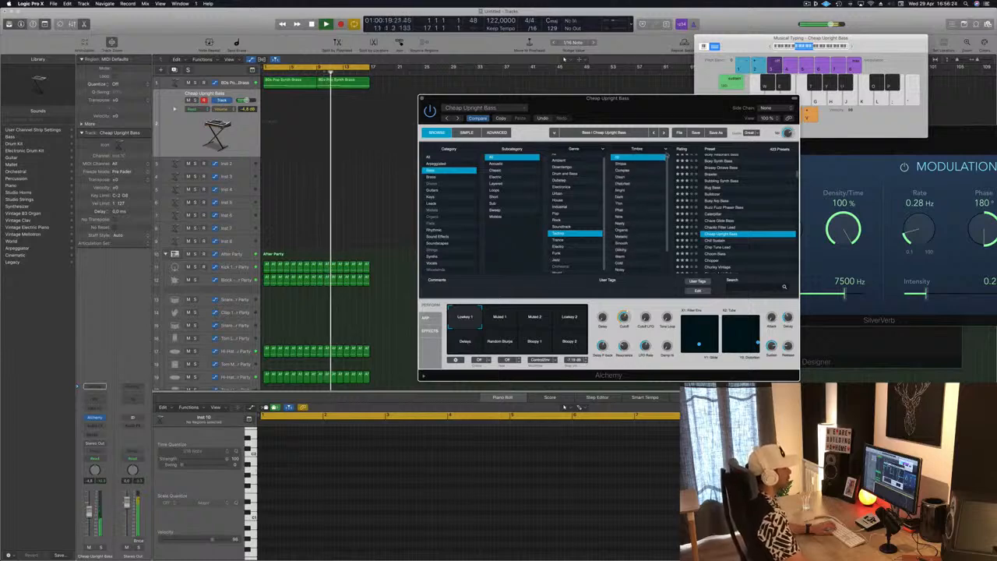
pyautogui.click(627, 197)
pyautogui.click(719, 243)
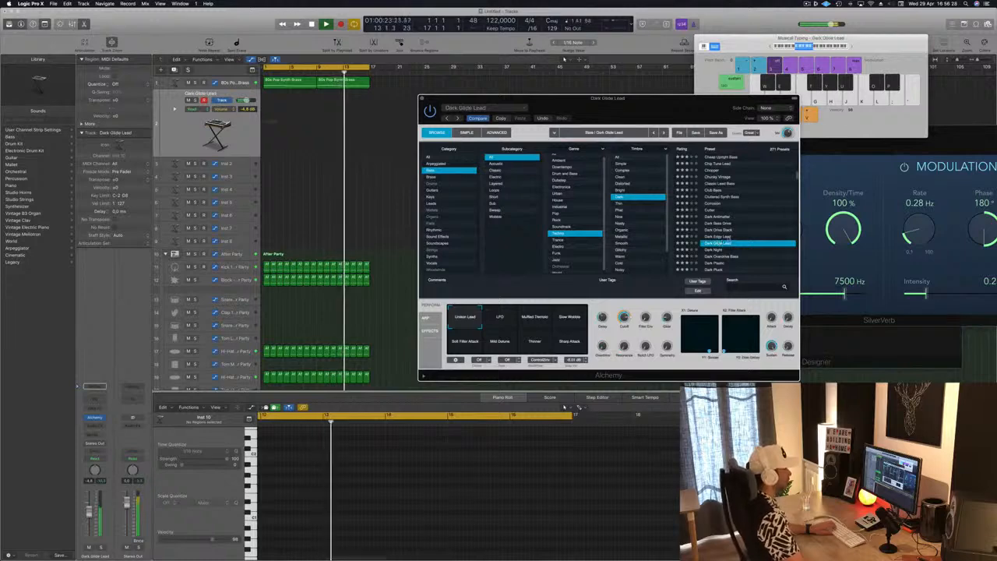
pyautogui.click(718, 236)
pyautogui.scroll(-5, 730, 239)
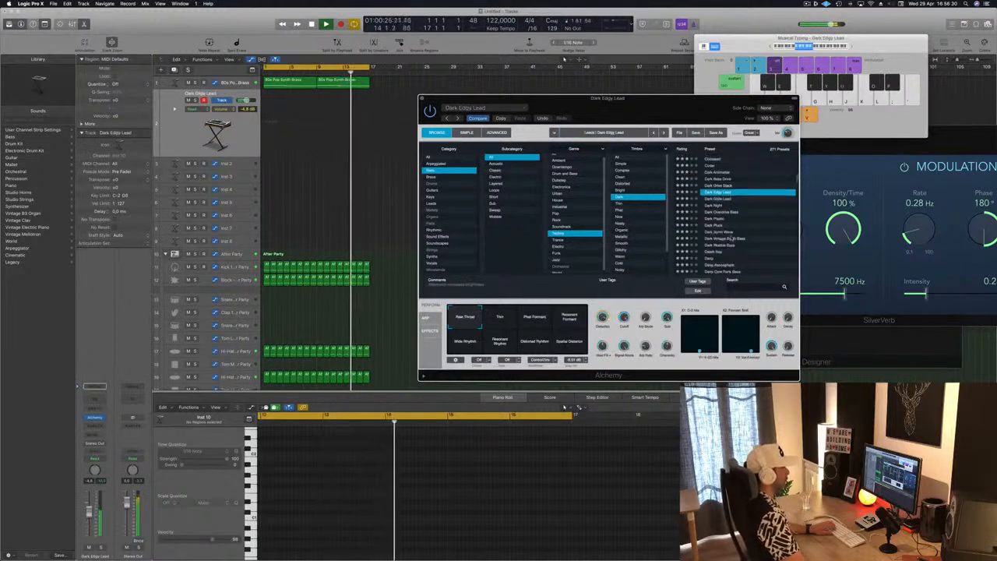
# Audition 70s Classic Synth Bass, 70s Synth Lead Hero, Aggressive Synth Bass and Alloy from the start of the Dark presets
pyautogui.scroll(5, 730, 233)
pyautogui.click(723, 158)
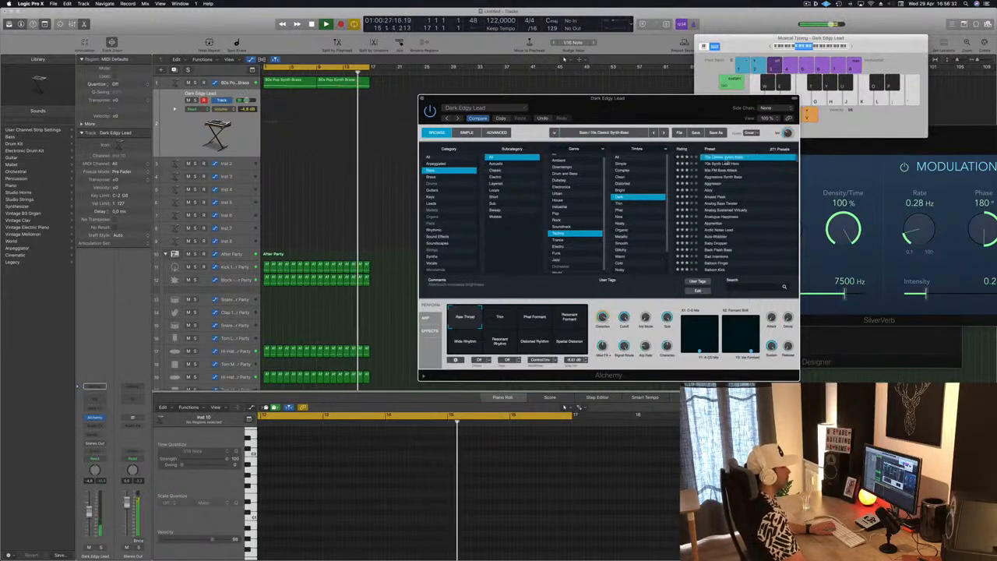
pyautogui.click(731, 165)
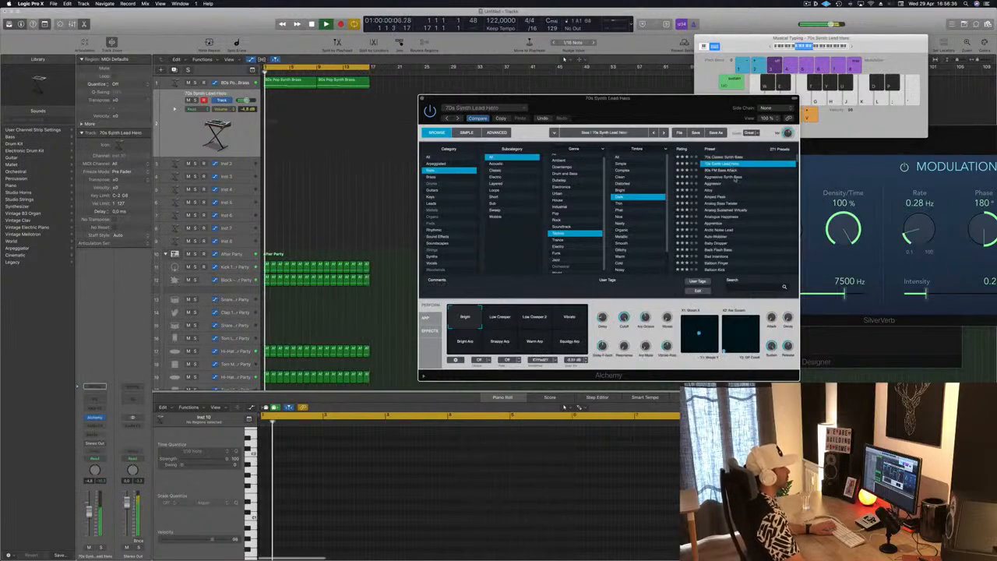
pyautogui.click(733, 177)
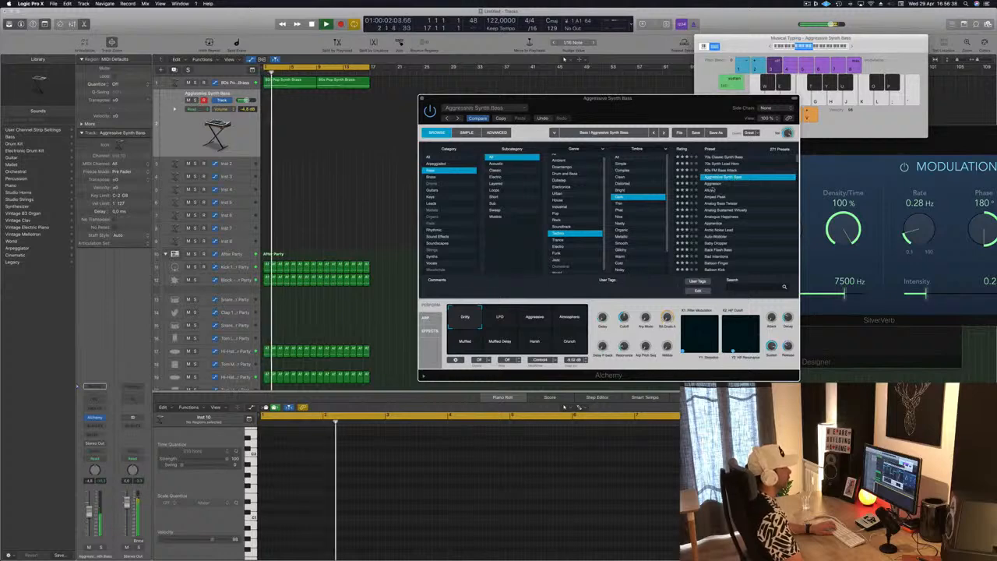
pyautogui.click(712, 190)
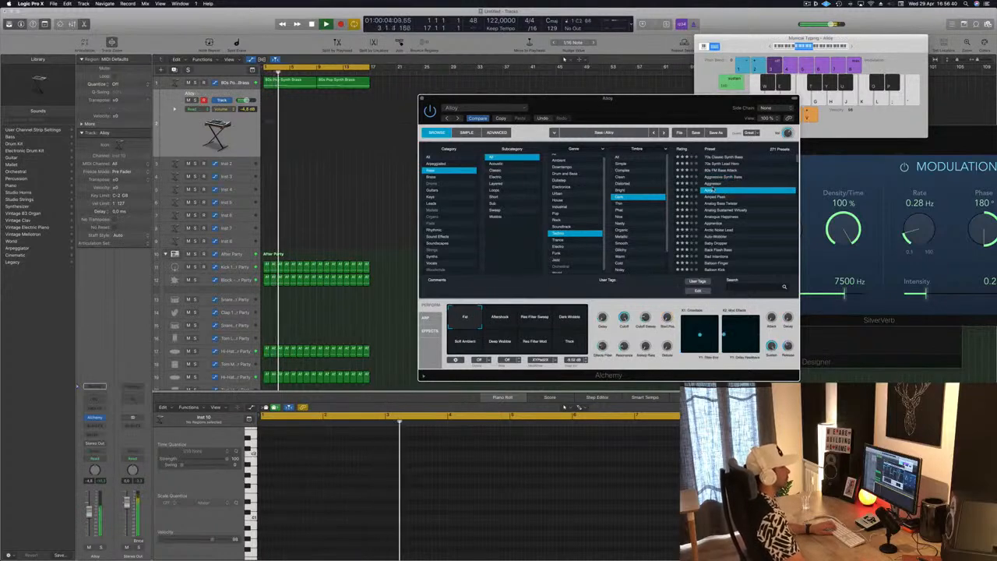
# Shift the Musical Typing keyboard to a lower octave and audition the Amped Peak preset with a few notes
pyautogui.click(770, 47)
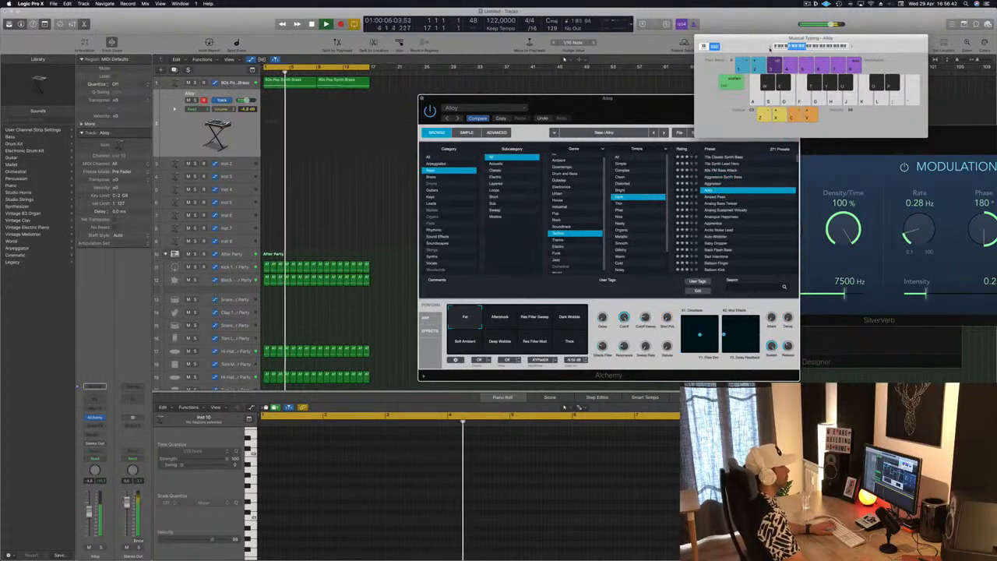
pyautogui.click(721, 197)
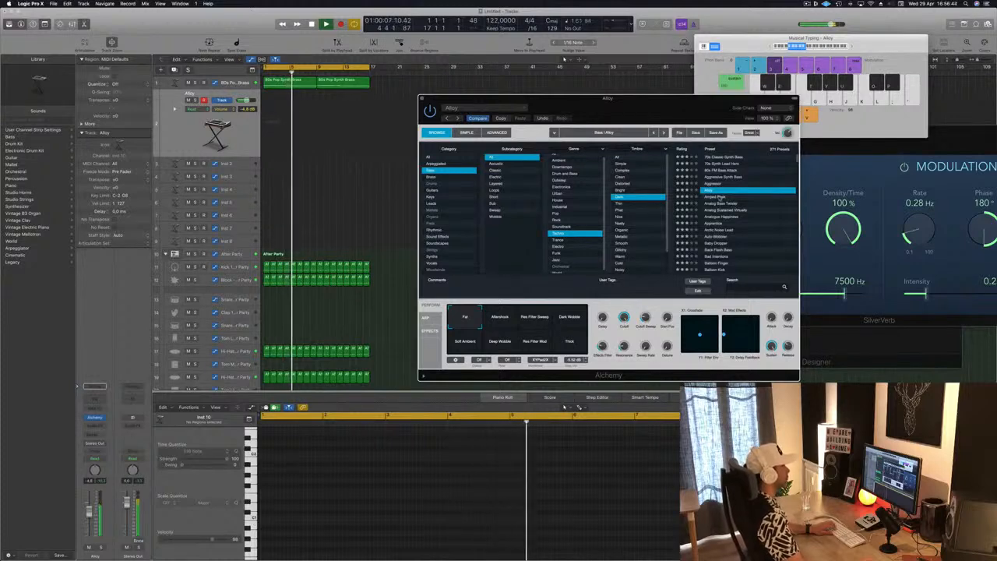
pyautogui.click(720, 197)
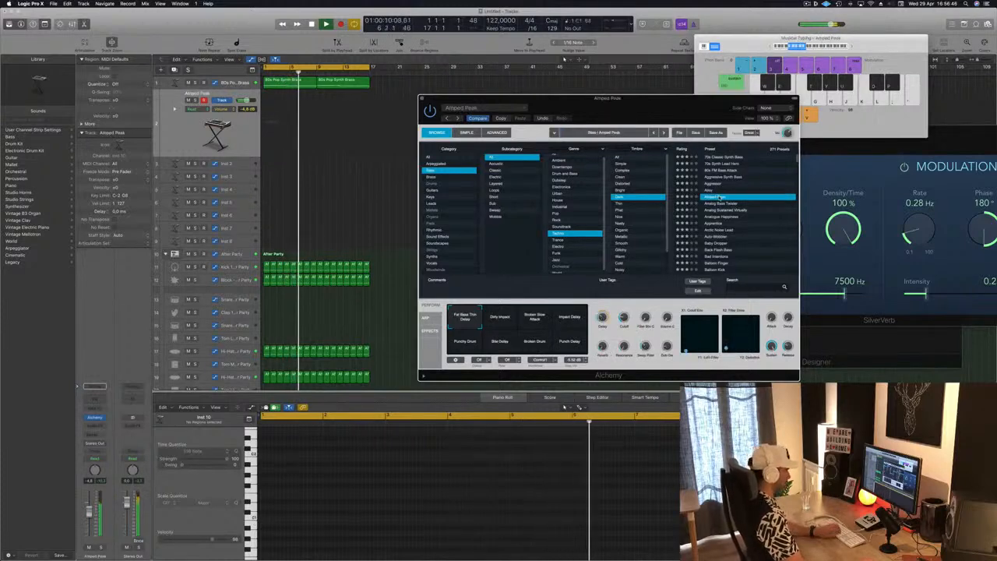
pyautogui.press("'")
pyautogui.press("'")
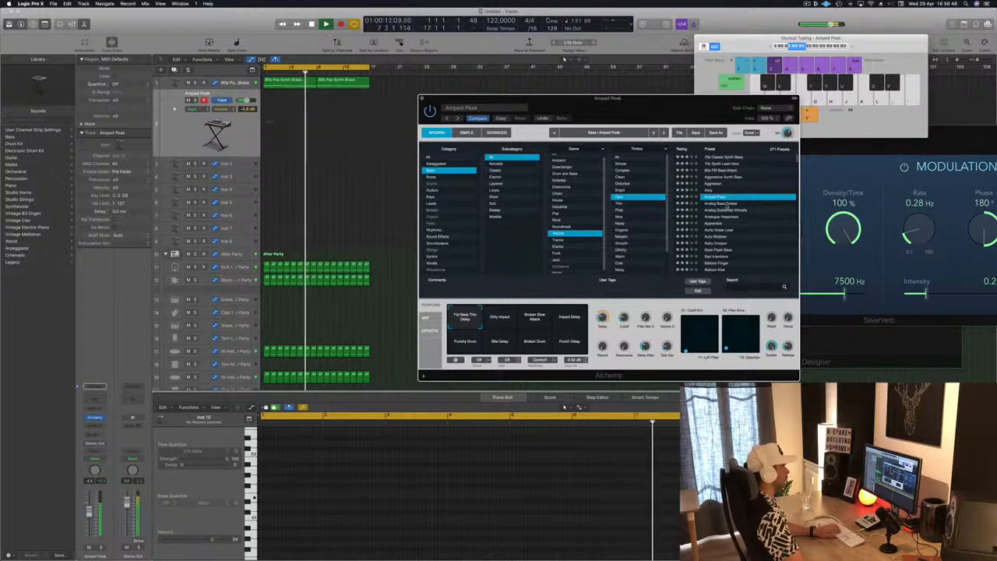
# Audition the Analog Bass Twister, Analog Sustained Virtually and Analogue Happiness presets
pyautogui.click(725, 204)
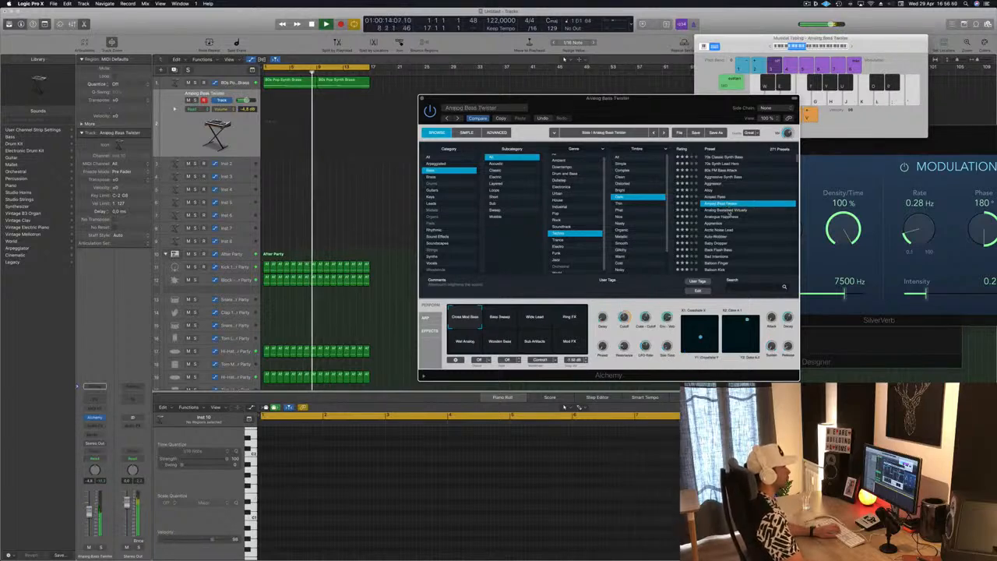
pyautogui.click(728, 210)
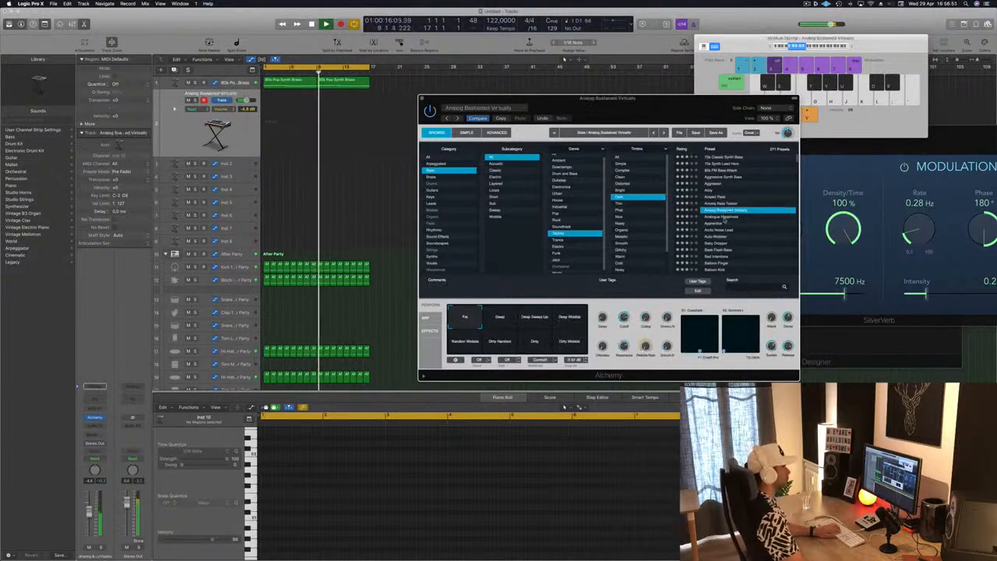
pyautogui.click(724, 217)
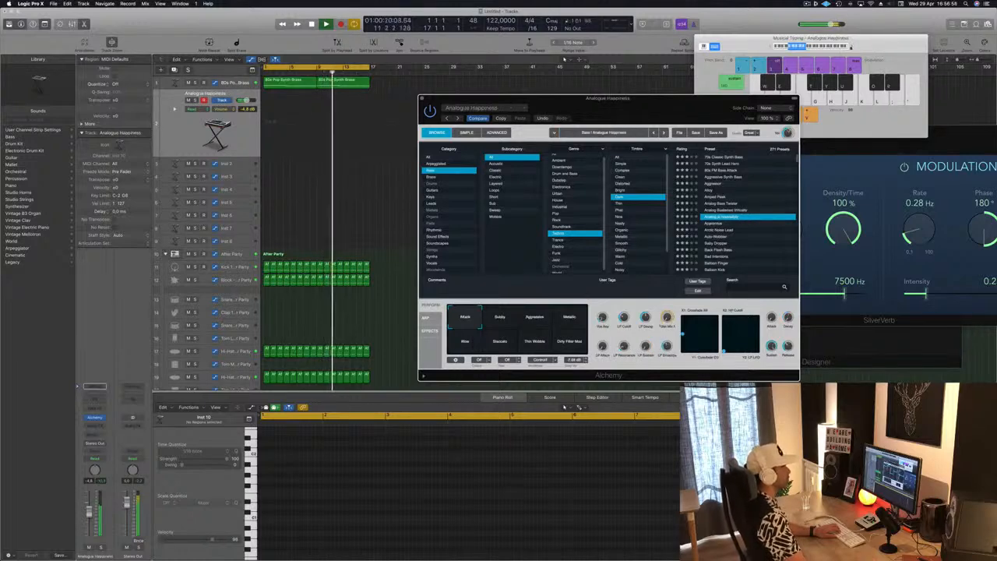
# Shift the Musical Typing keyboard back up an octave, try Analogue Happiness, and audition the following presets through Arctic Noise Lead
pyautogui.click(814, 47)
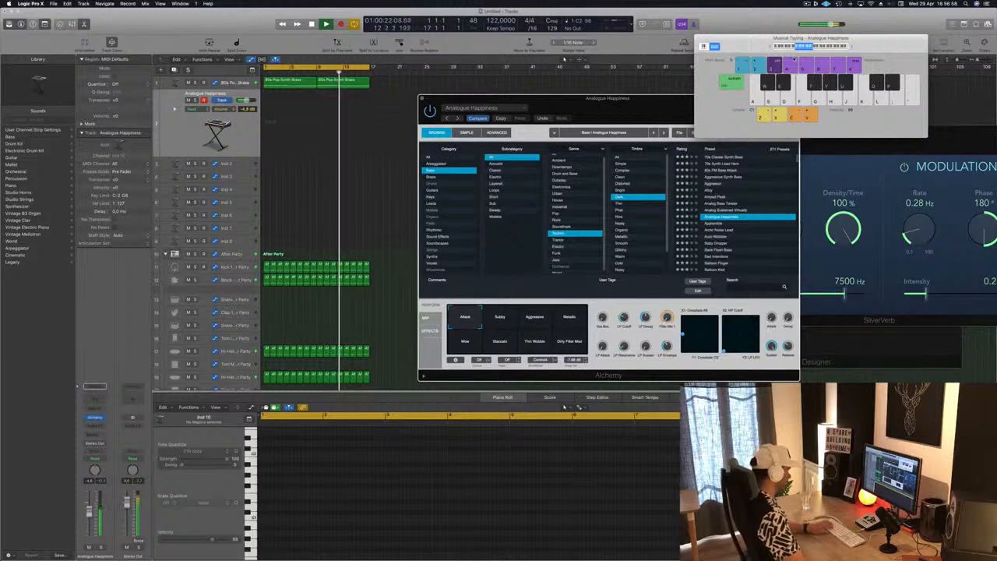
pyautogui.press('d')
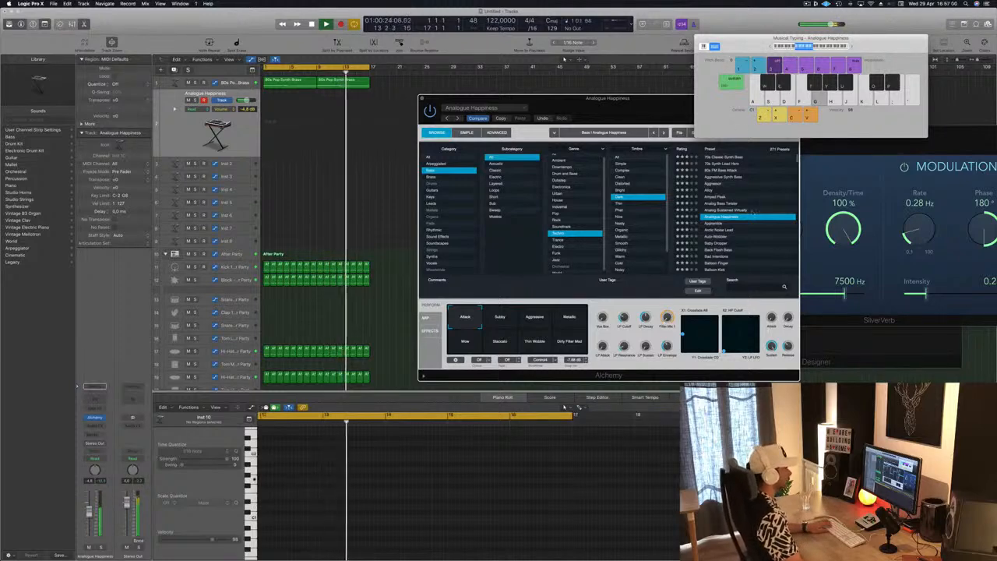
pyautogui.click(715, 223)
pyautogui.click(715, 224)
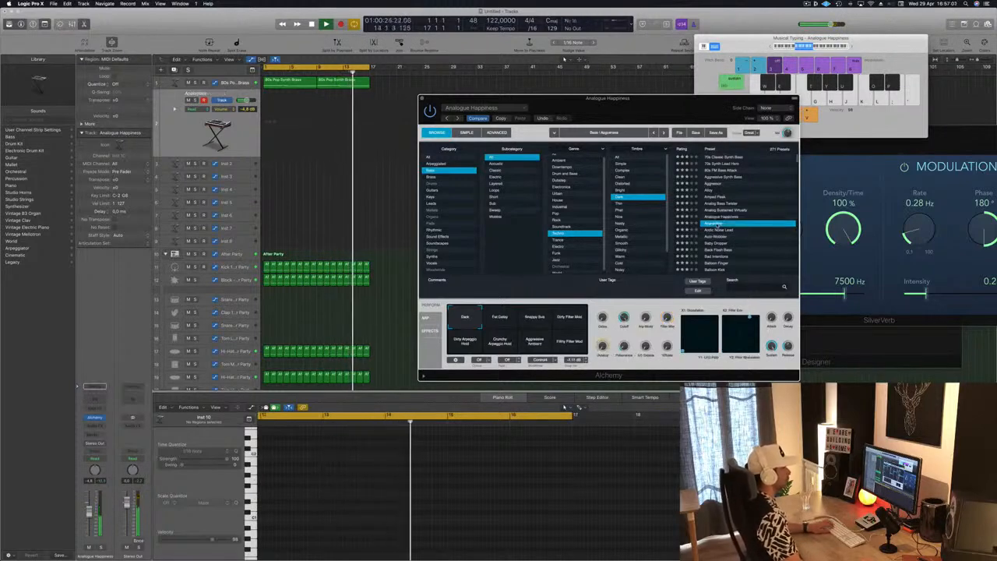
pyautogui.click(722, 229)
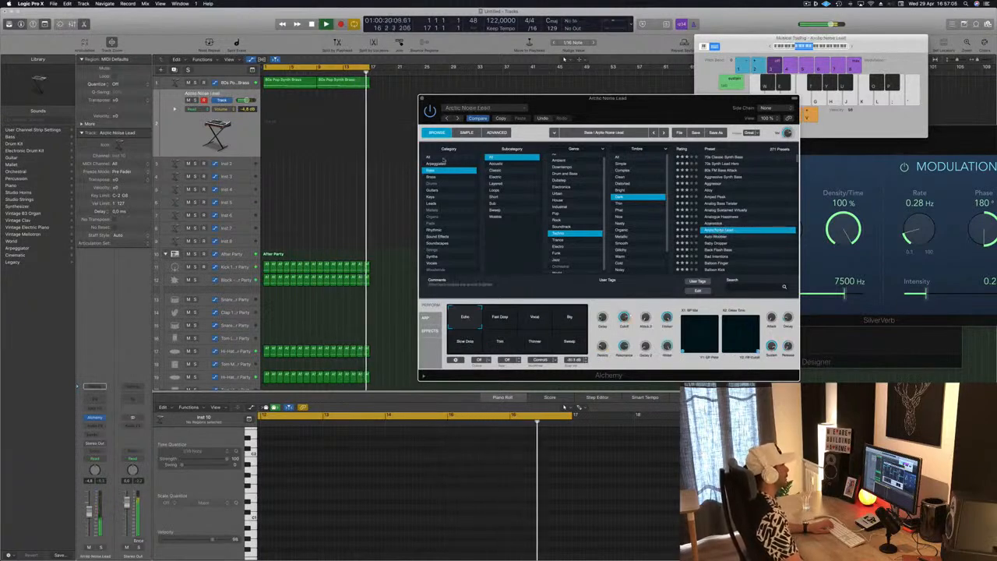
# Reset Alchemy's category, genre and timbre filters to All
pyautogui.click(432, 170)
pyautogui.scroll(-5, 725, 203)
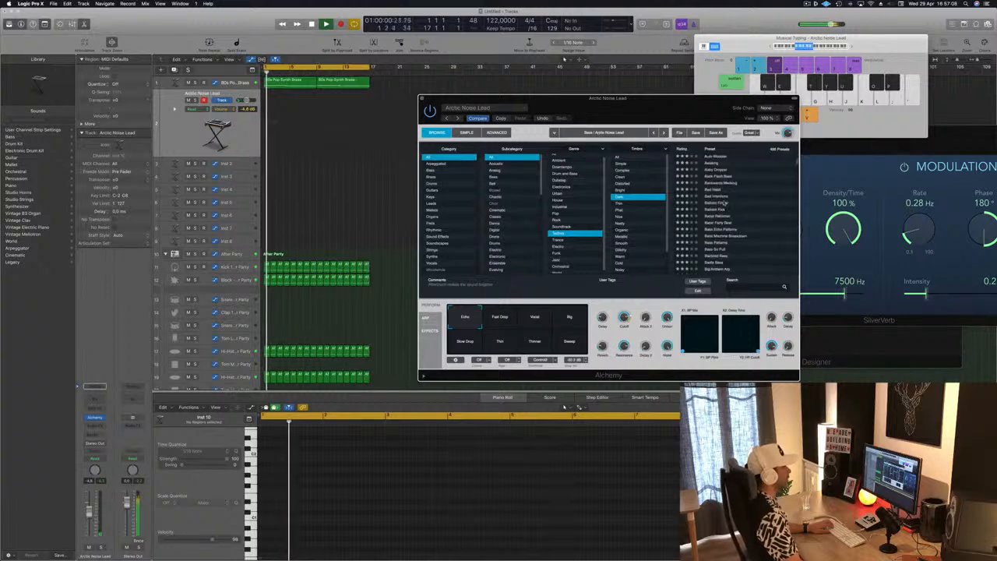
pyautogui.scroll(1, 561, 164)
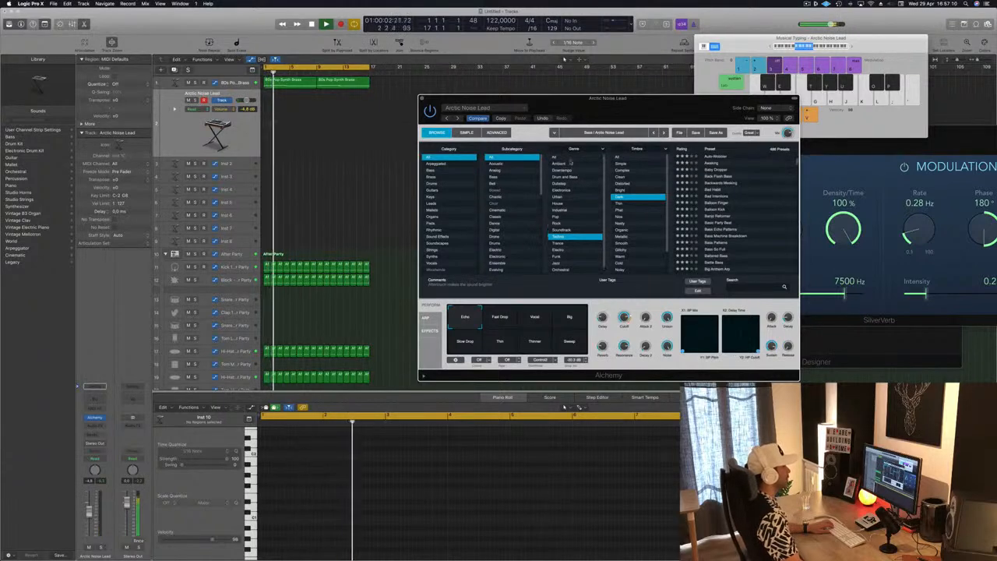
pyautogui.click(560, 159)
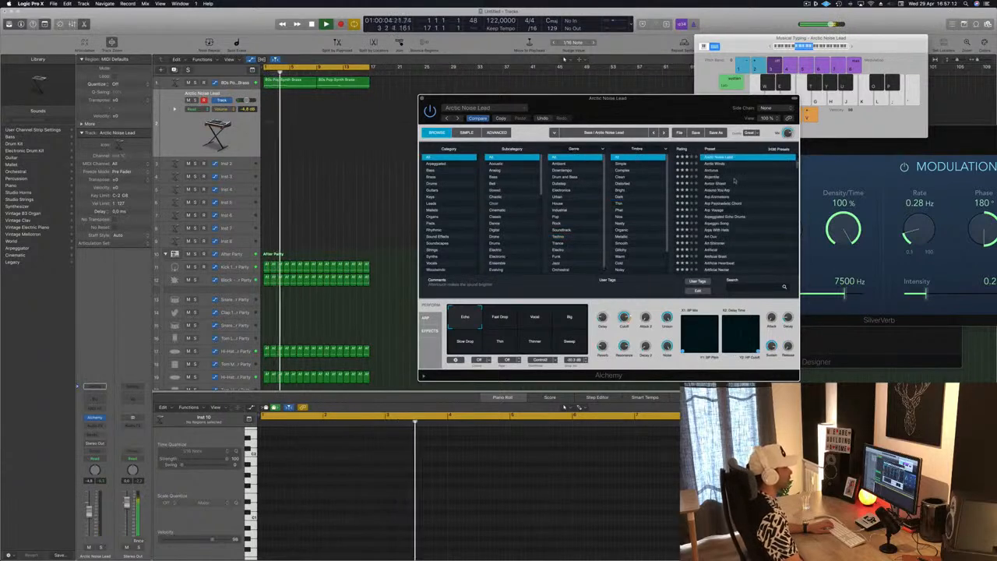
# Audition the Automaton preset and load Automatons from the unfiltered list
pyautogui.scroll(-2, 739, 195)
pyautogui.click(753, 207)
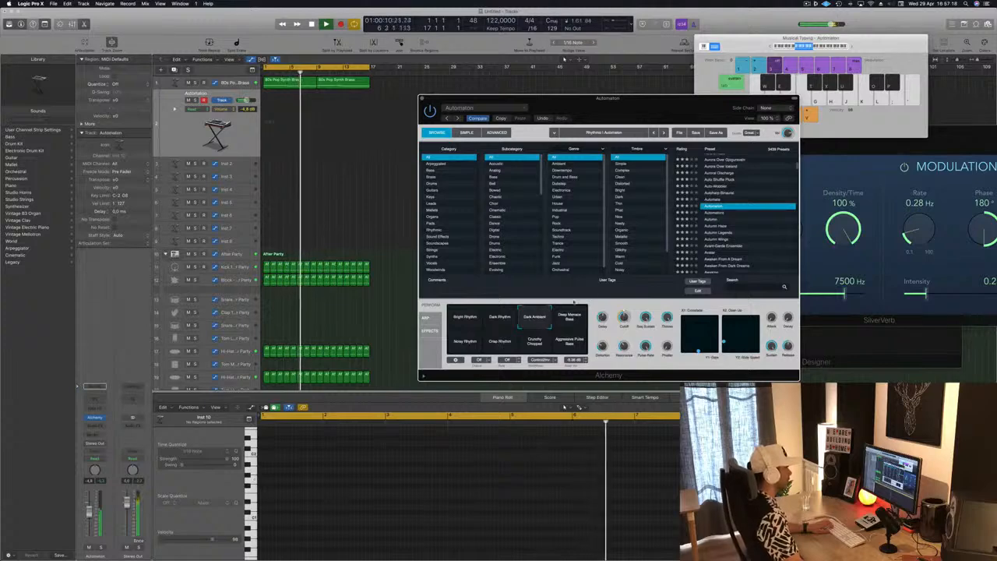
pyautogui.click(712, 213)
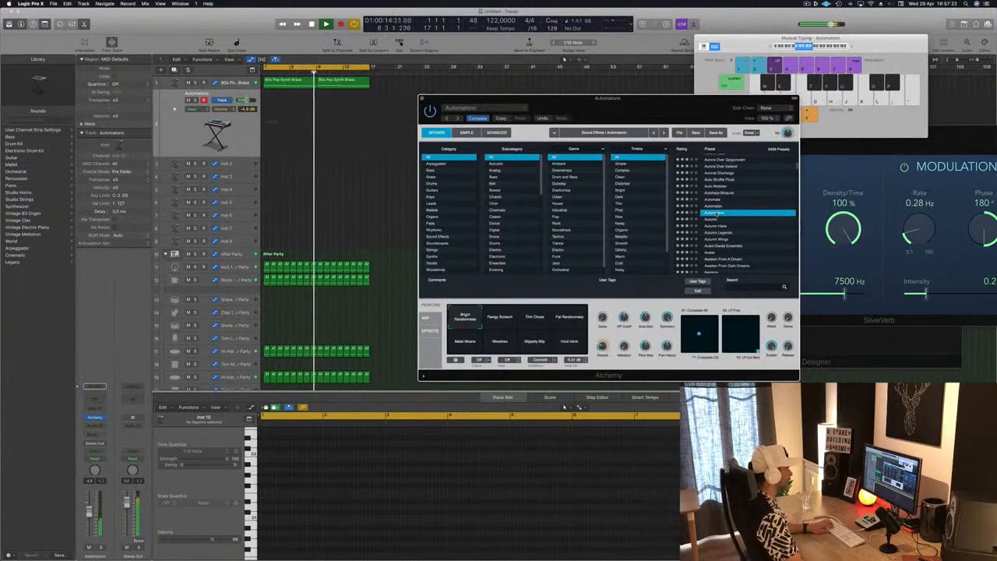
# Filter Alchemy's presets to the Bass category and load Zip Code from the end of the list
pyautogui.click(433, 170)
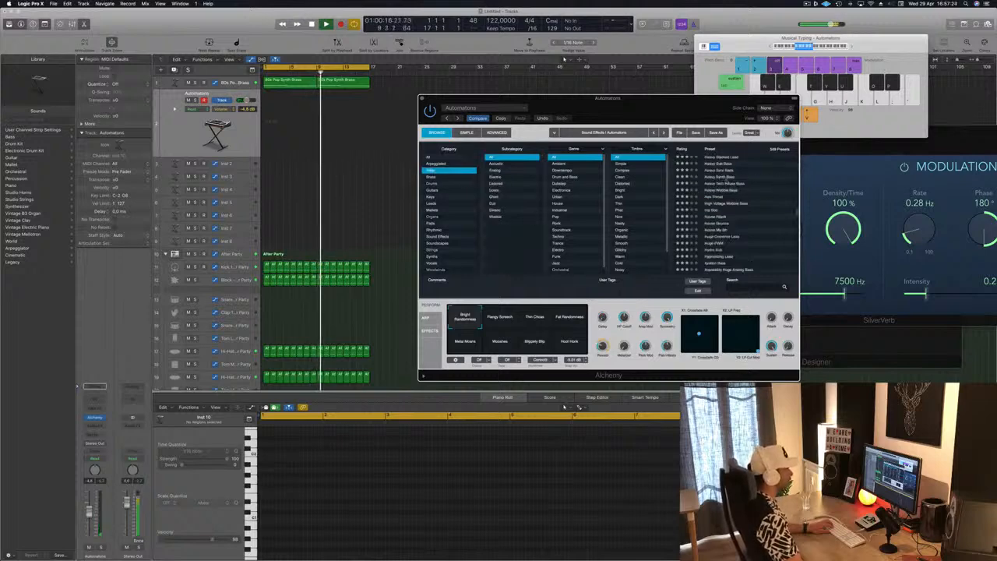
pyautogui.scroll(-15, 741, 246)
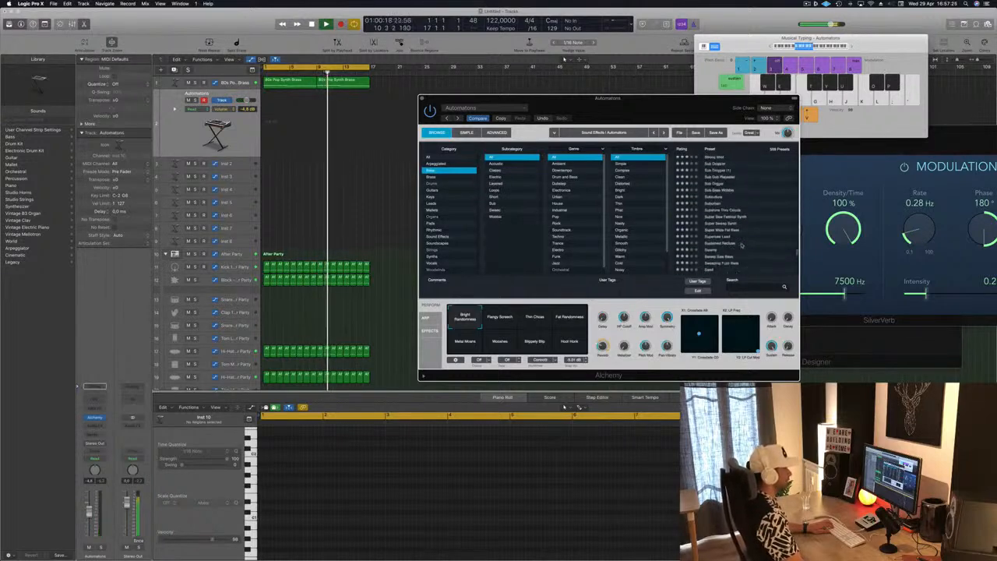
pyautogui.scroll(-15, 741, 246)
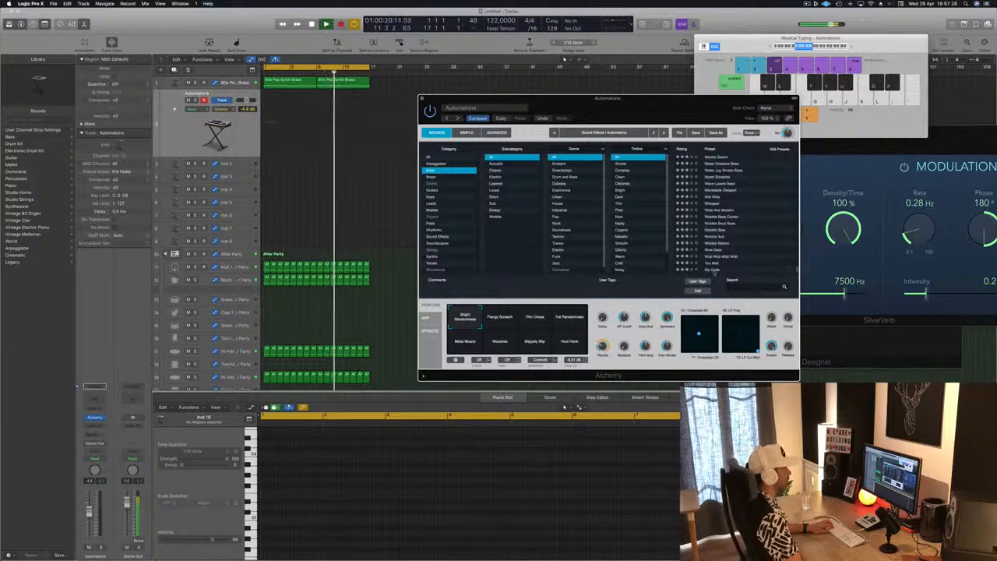
pyautogui.click(713, 265)
pyautogui.click(712, 270)
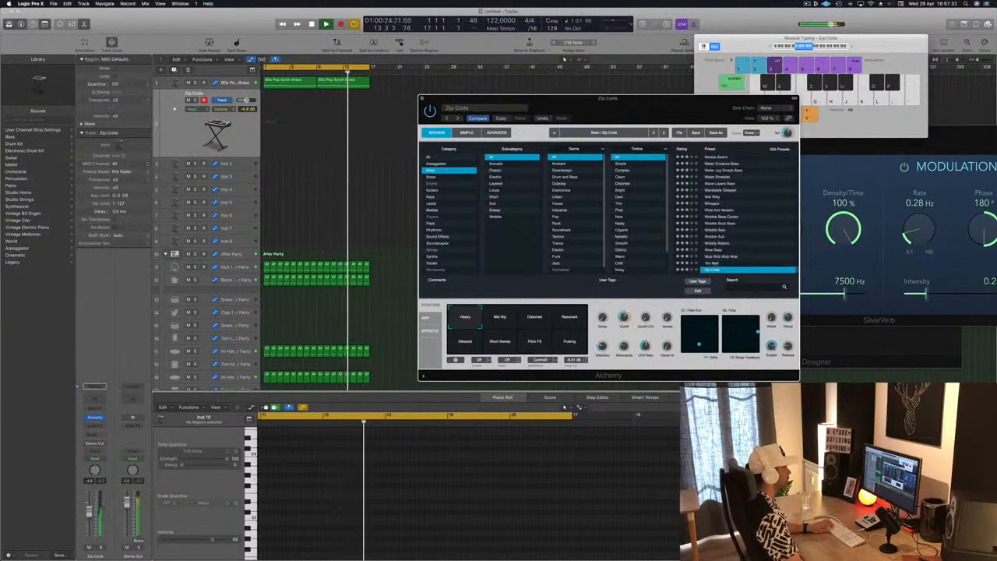
# Audition the bass presets above Zip Code, from You Melt up to Wow Bass
pyautogui.press('Up')
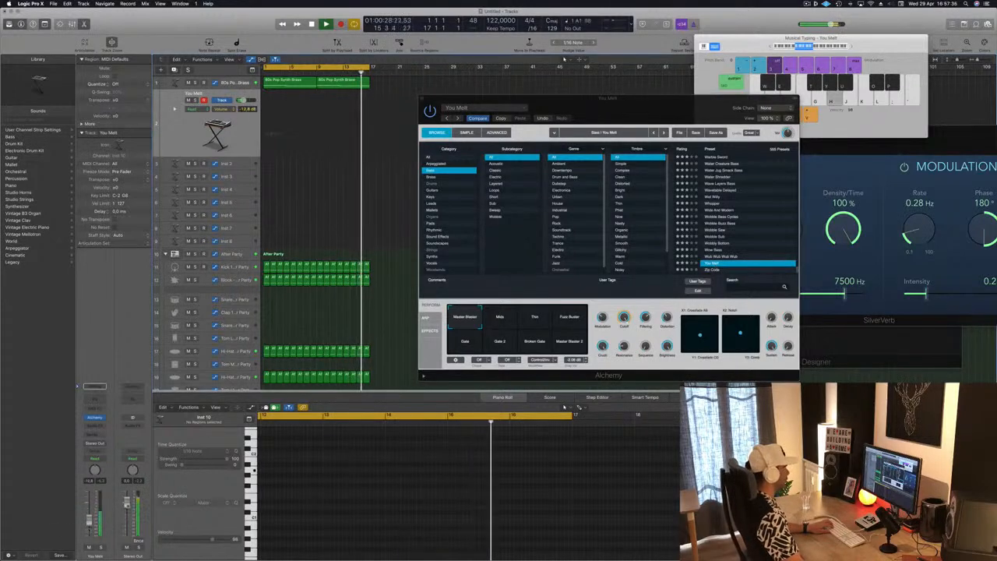
pyautogui.press('Up')
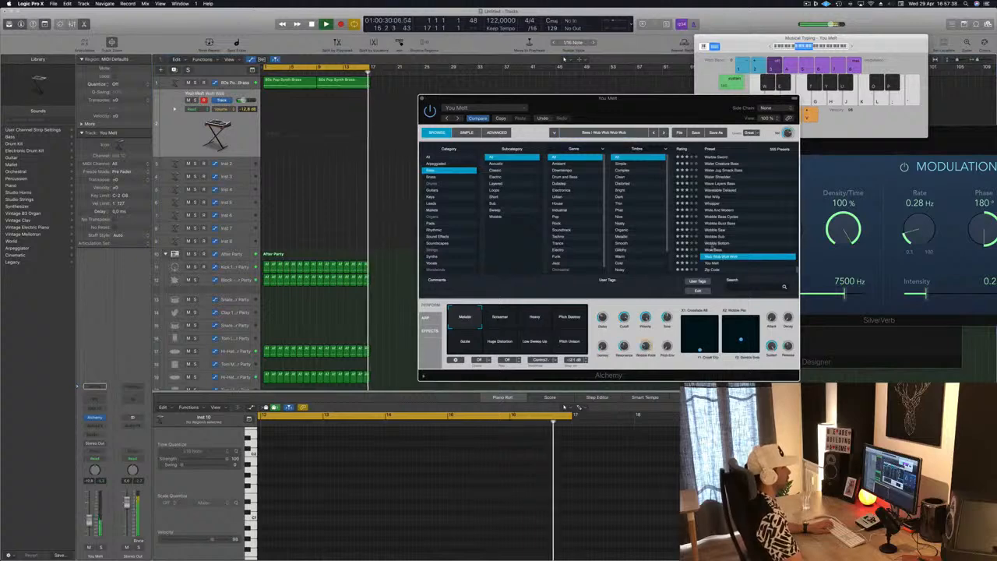
pyautogui.press('Up')
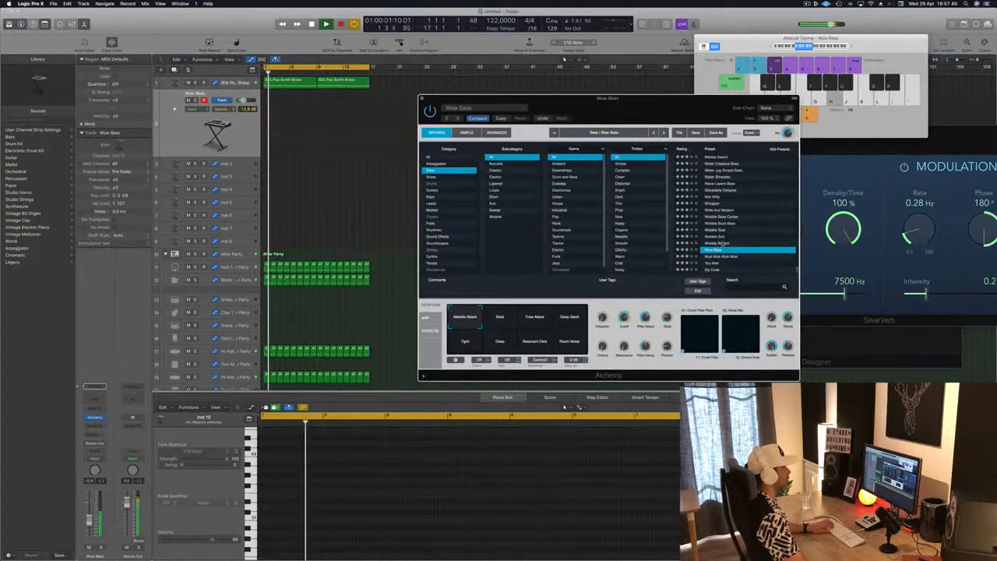
# Load the Wobbly Bottom preset, raise the track's volume fader and play notes with it over the loop
pyautogui.click(722, 244)
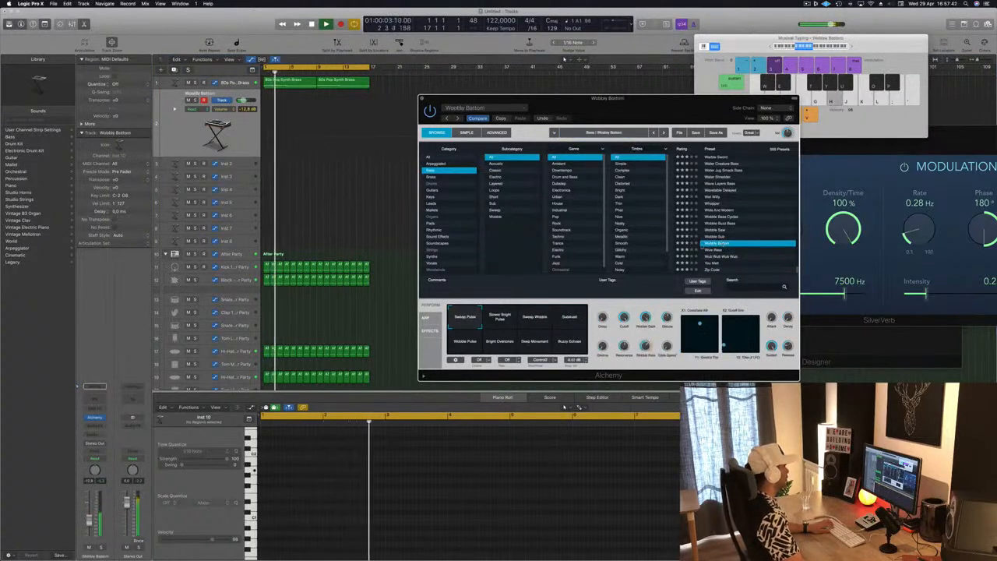
pyautogui.moveTo(89, 520); pyautogui.dragTo(91, 504)
pyautogui.press('h')
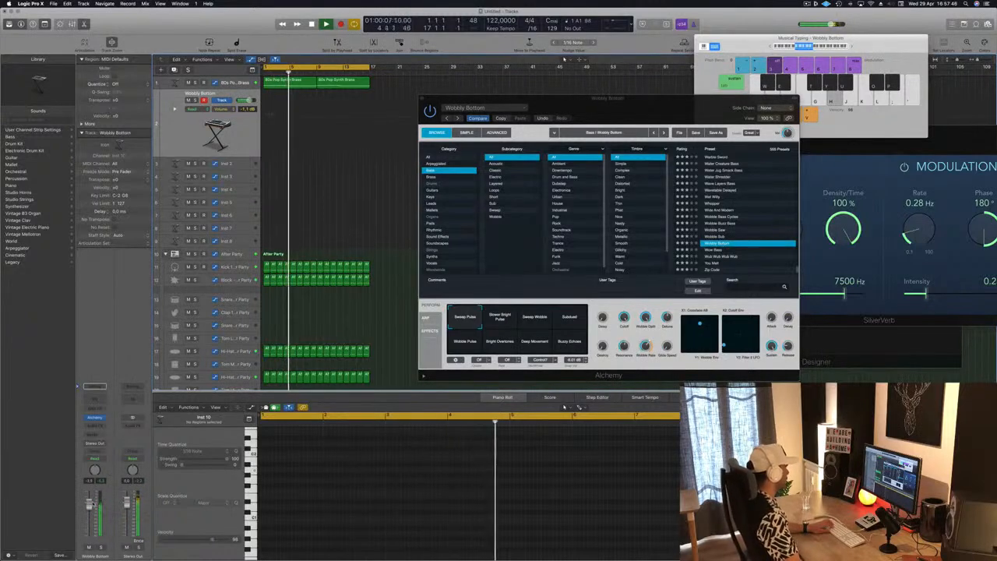
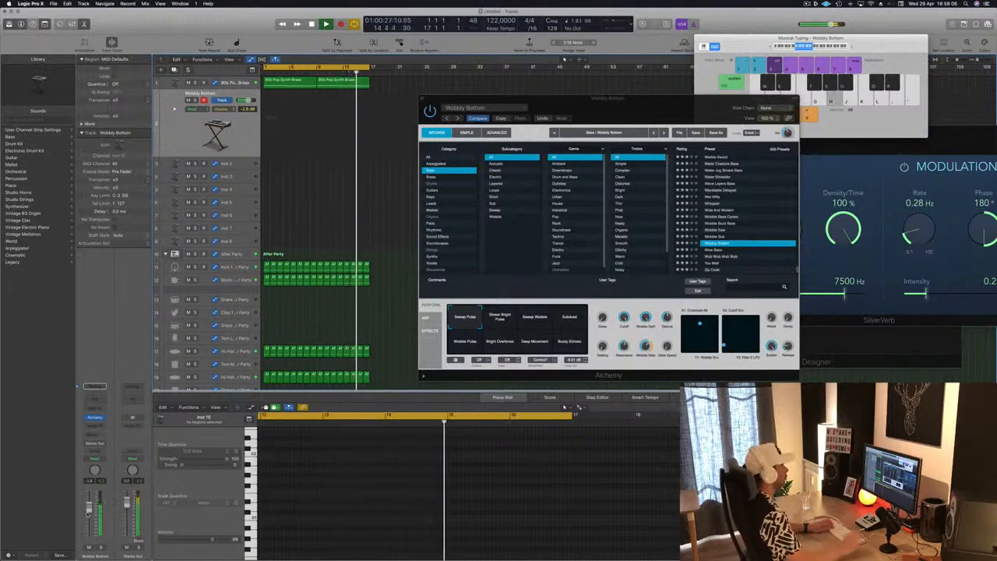
# Show the first 80s Pop Synth Brass region in the Piano Roll and select all notes on its opening pitch
pyautogui.click(286, 85)
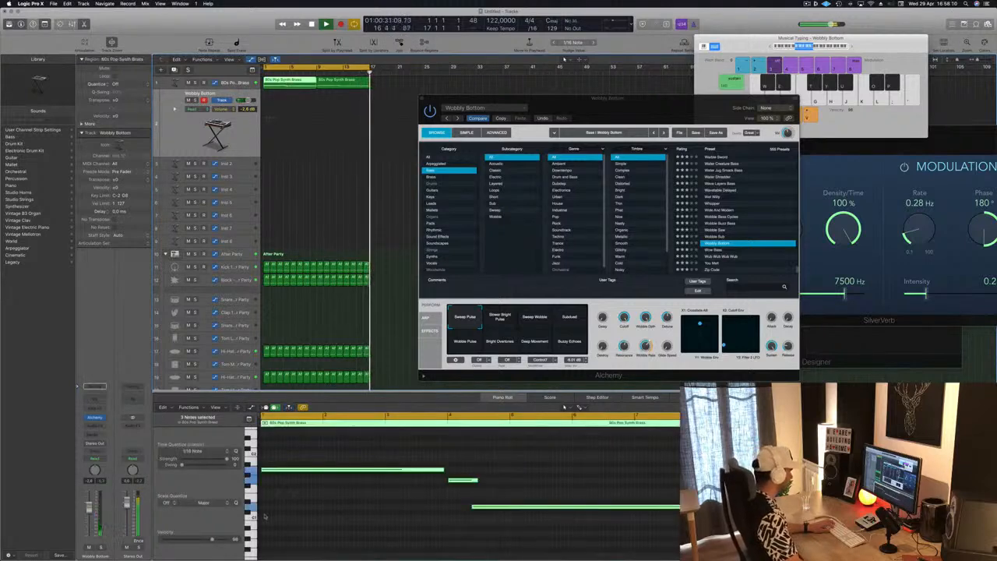
pyautogui.click(269, 459)
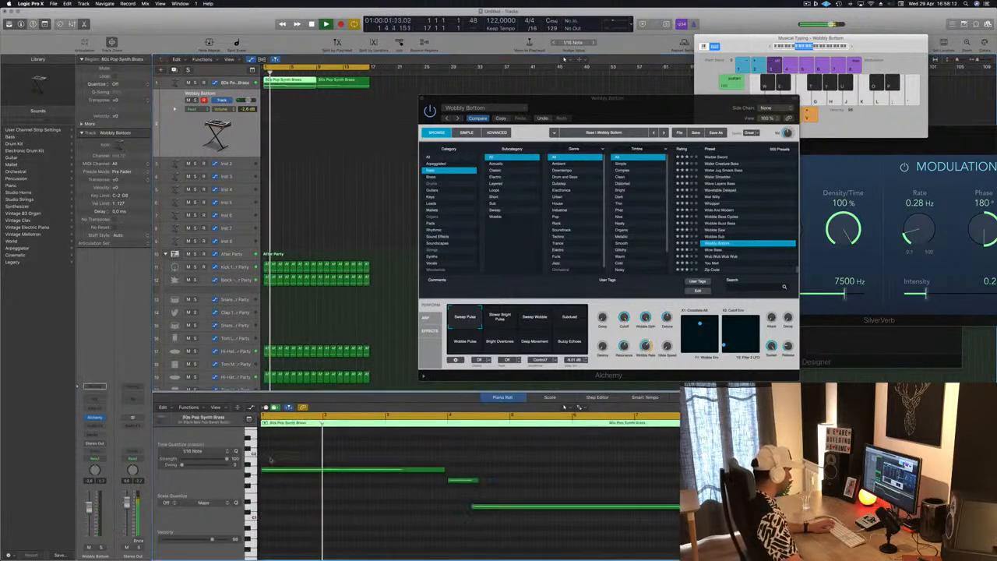
pyautogui.click(250, 469)
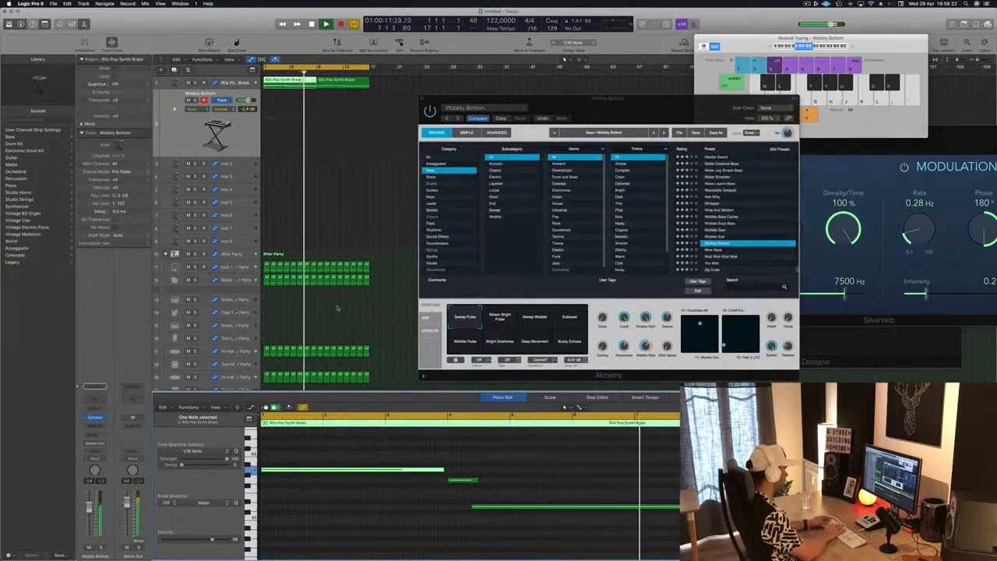
# Record a pulsing bass part on the Wobbly Bottom track from bar 1 to just past bar 9
pyautogui.press('space')
pyautogui.press('space')
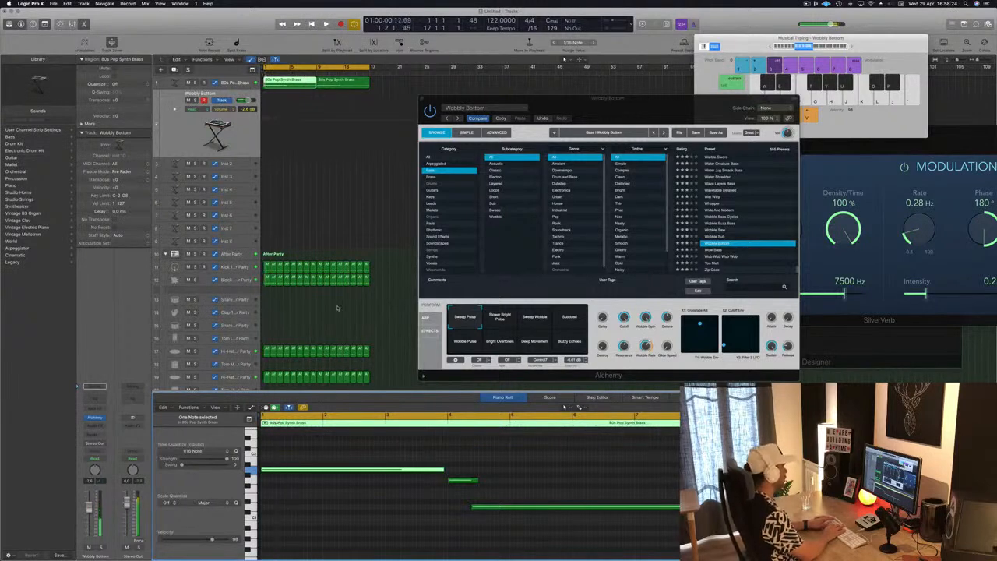
pyautogui.press('r')
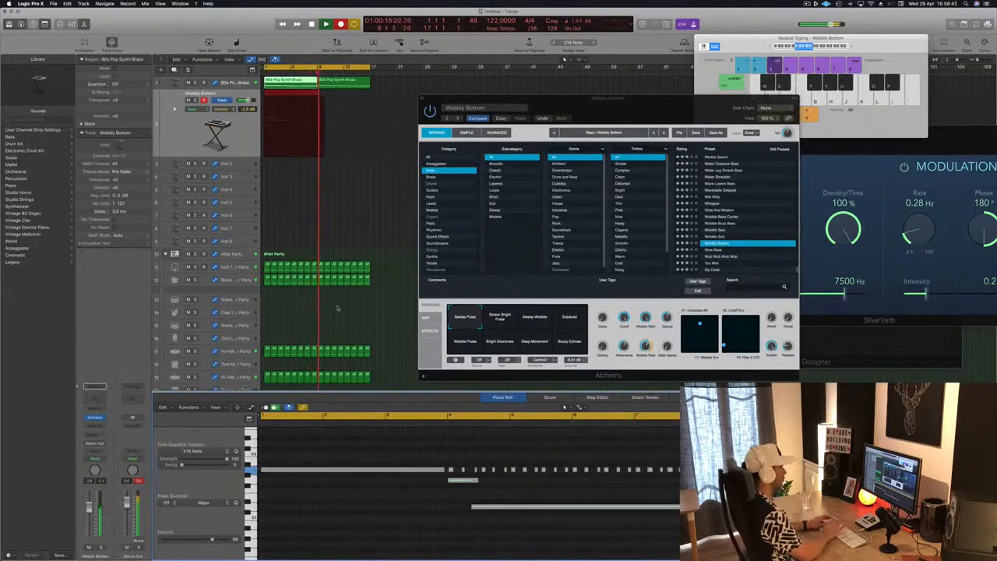
pyautogui.press('space')
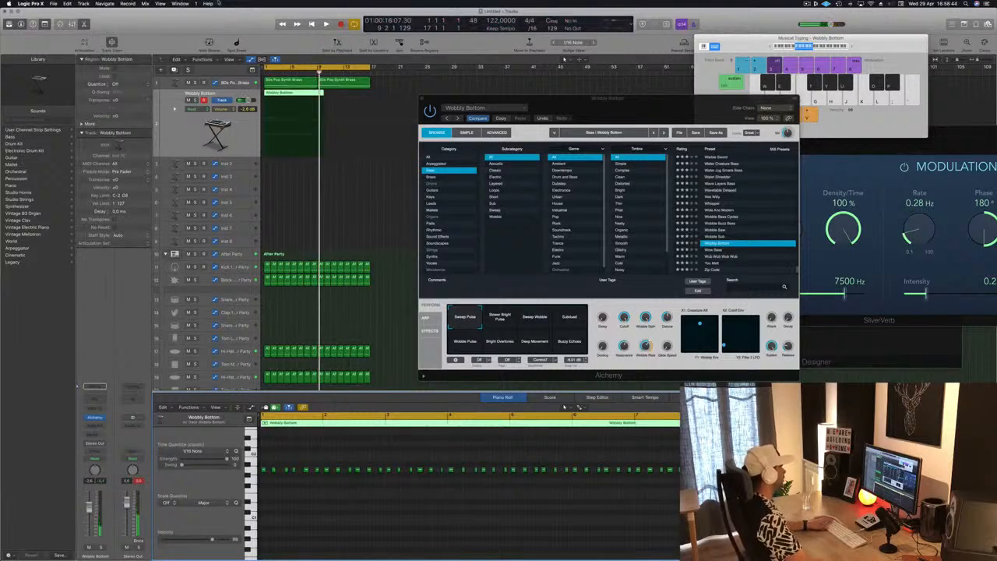
# Play the recorded Wobbly Bottom part back from the start and select all of its notes
pyautogui.press('Return')
pyautogui.press('space')
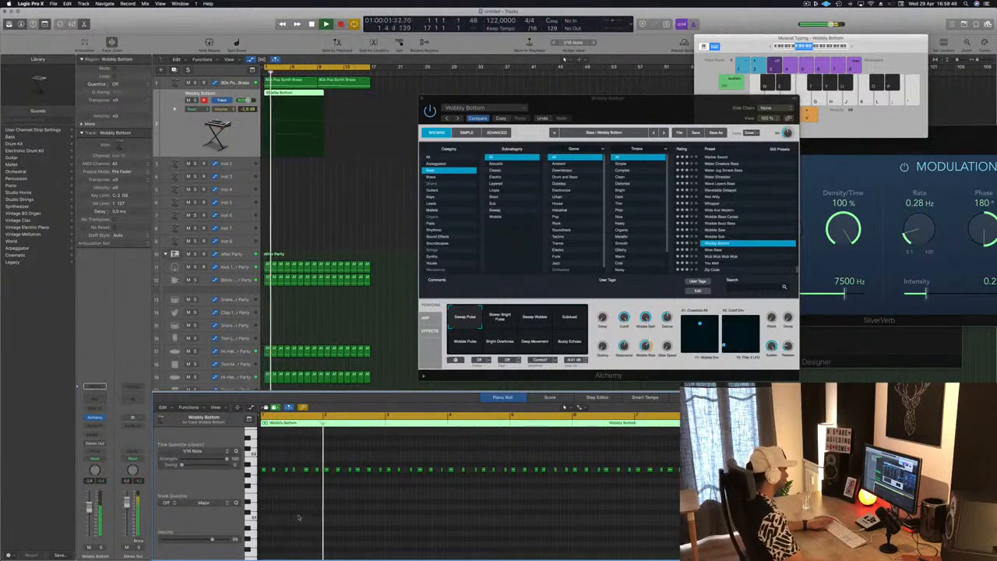
pyautogui.press('Return')
pyautogui.press('super+a')
pyautogui.press('Return')
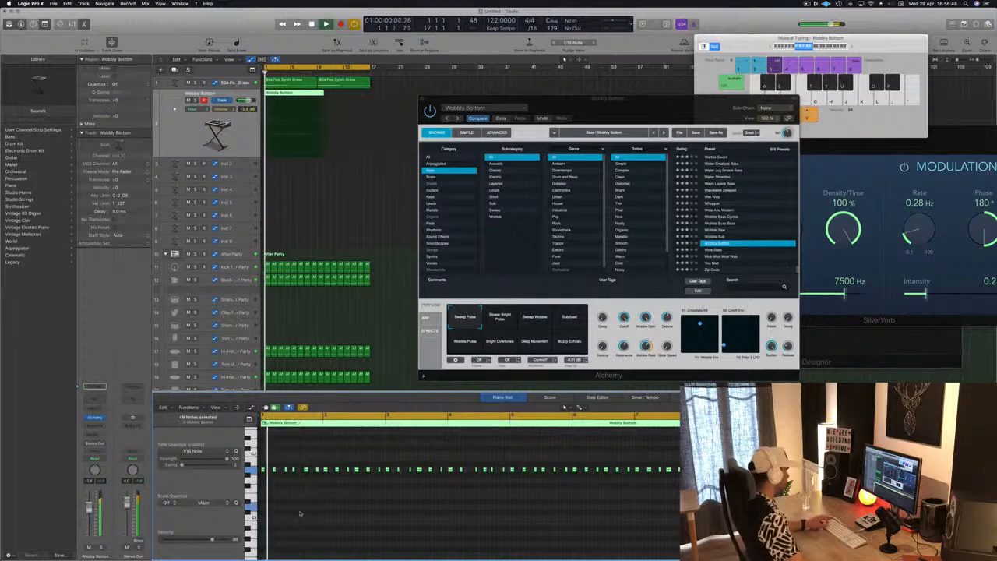
# Move the bass notes from bar 4 onward to the brass part's second and third pitches, and compare both regions in the Piano Roll
pyautogui.scroll(-3, 301, 512)
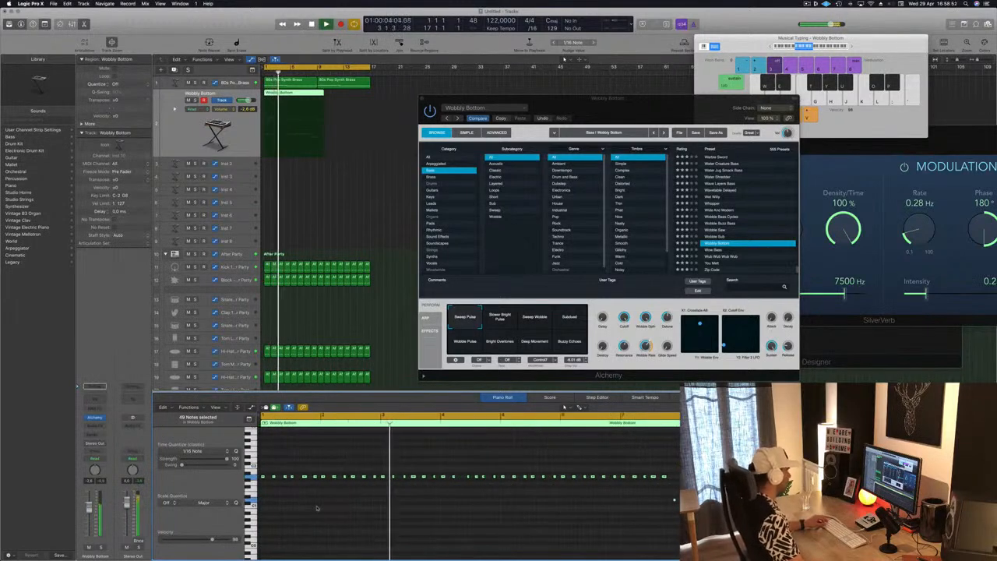
pyautogui.scroll(-3, 316, 508)
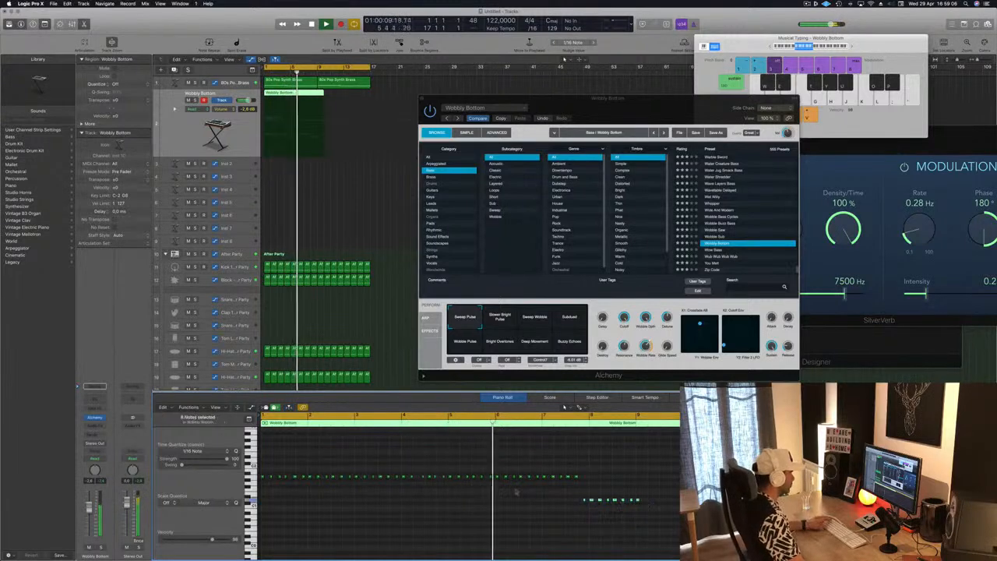
pyautogui.moveTo(590, 470); pyautogui.dragTo(397, 486)
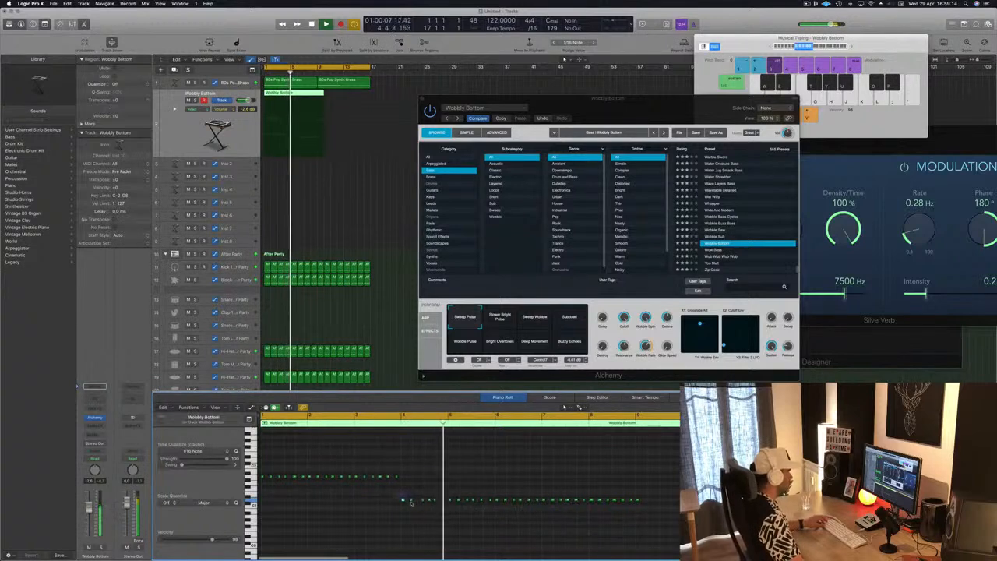
pyautogui.moveTo(426, 506); pyautogui.dragTo(426, 505)
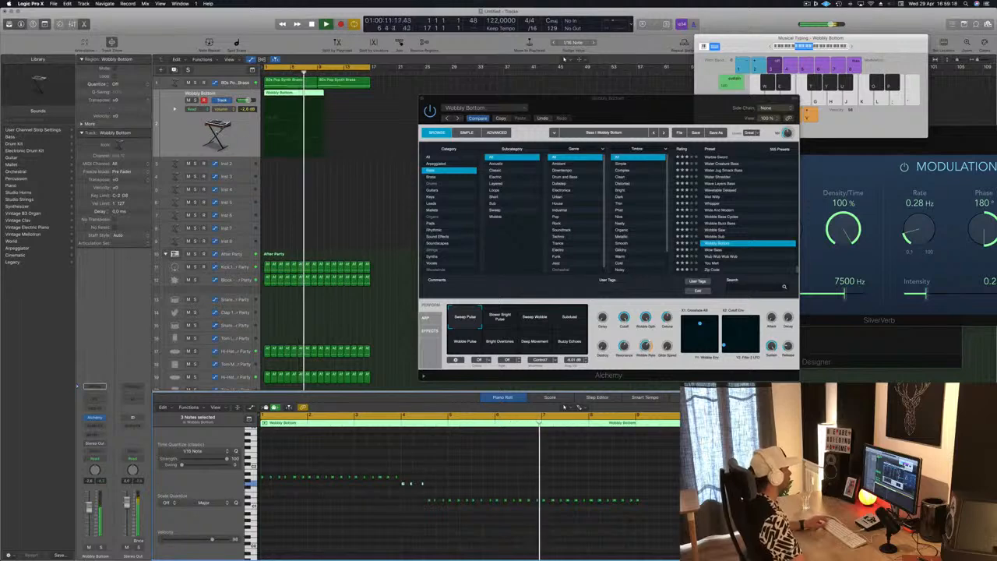
pyautogui.keyDown('shift'); pyautogui.click(281, 81); pyautogui.keyUp('shift')
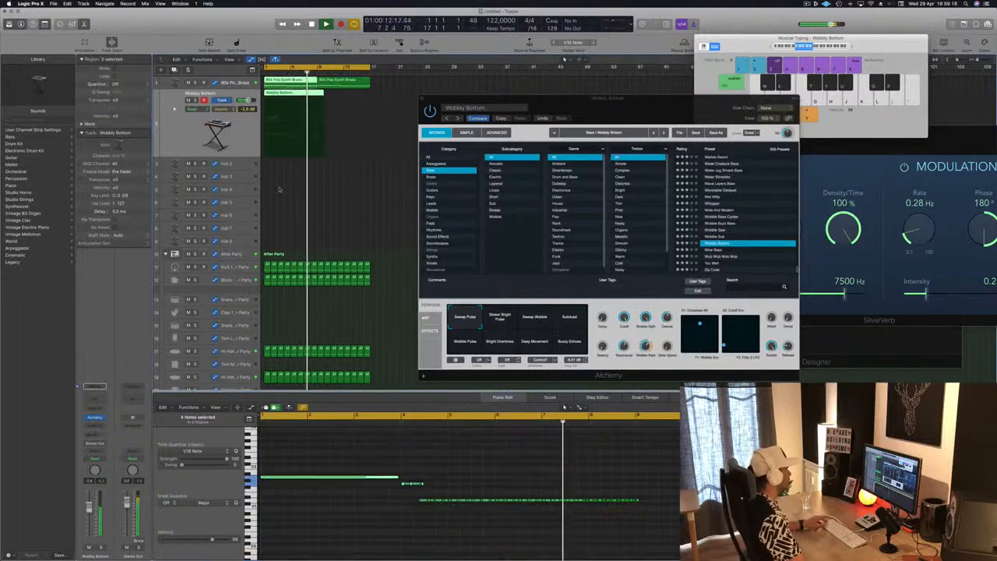
pyautogui.click(438, 462)
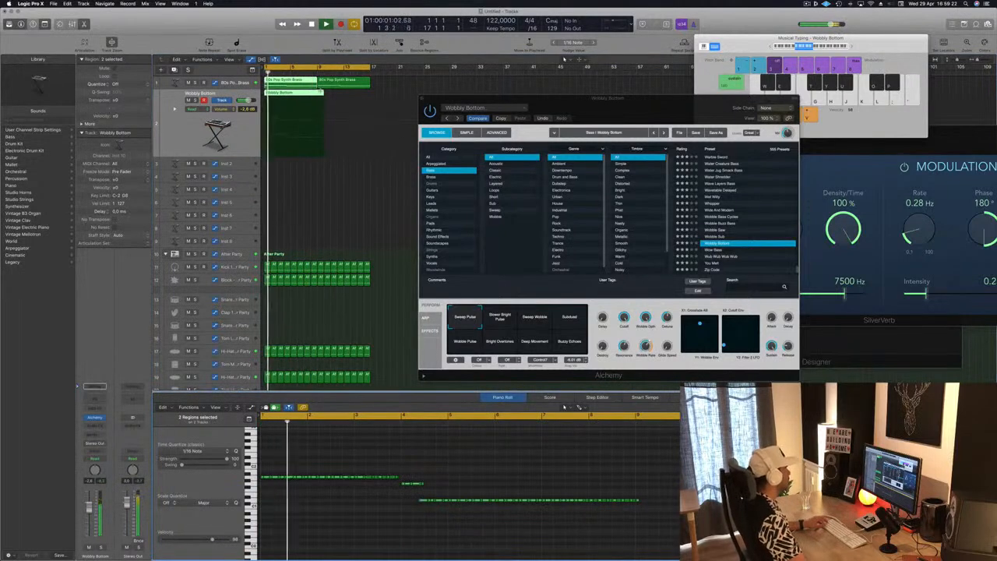
# Remove the part of the Wobbly Bottom region past bar 9 and check its notes against the brass region
pyautogui.click(315, 93)
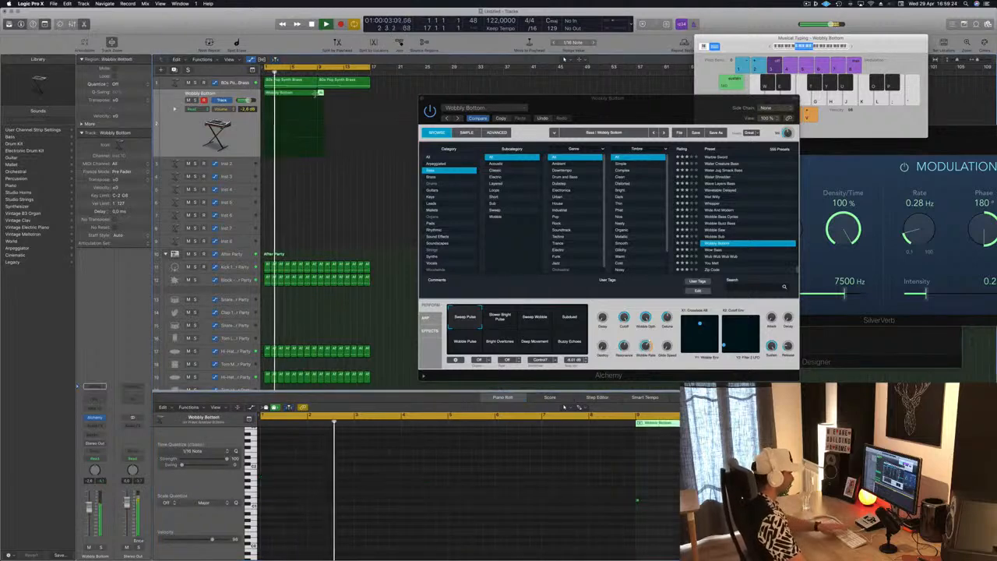
pyautogui.click(273, 117)
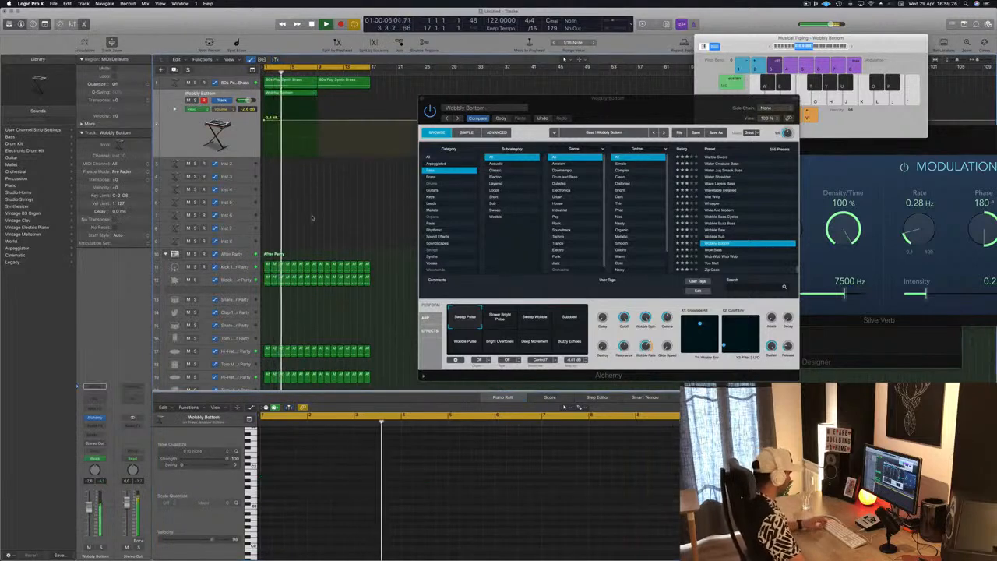
pyautogui.click(296, 86)
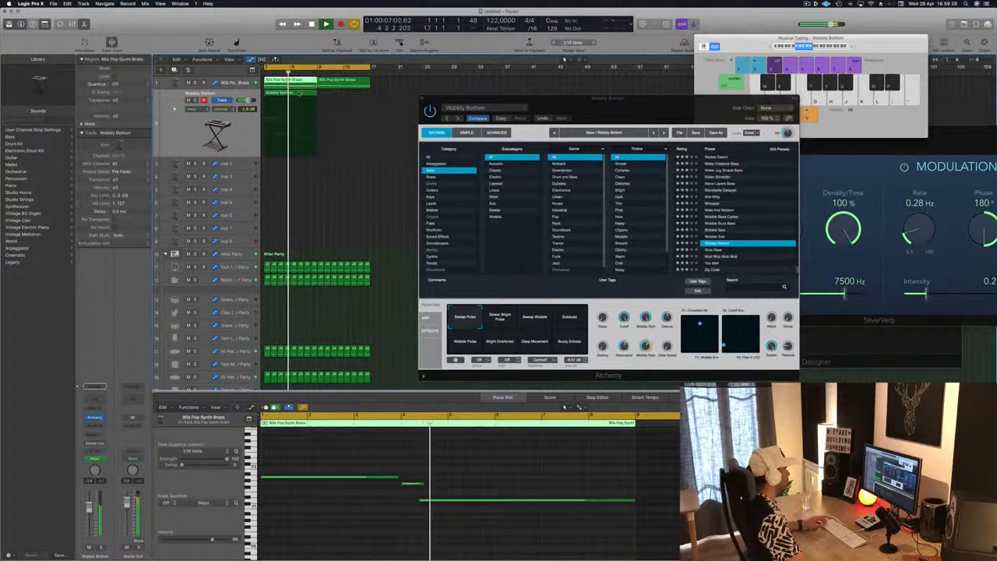
pyautogui.click(299, 92)
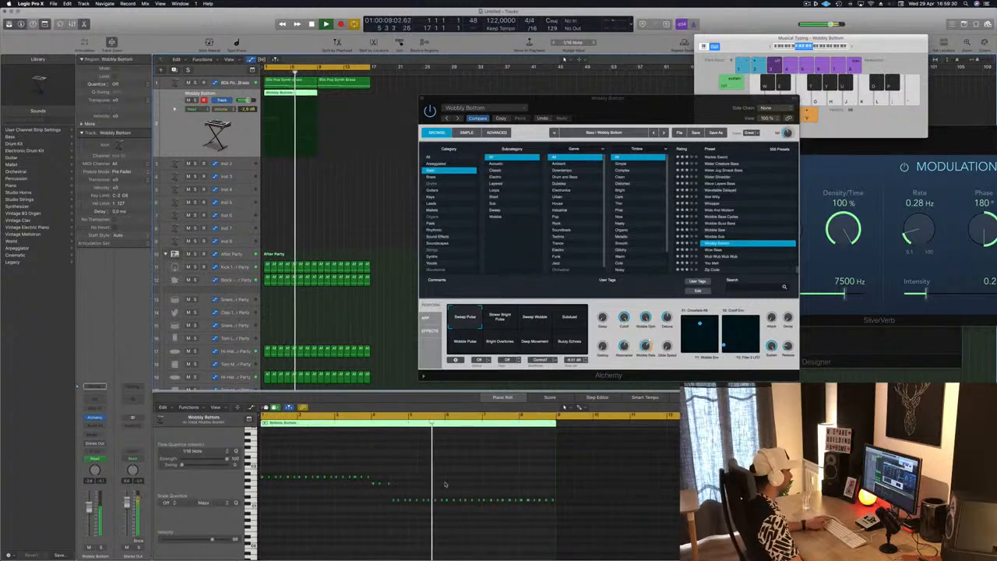
# Audition Wobbly Bottom's performance snapshots from Slower Bright Pulse to Buzzy Echoes and return to Sweep Pulse
pyautogui.click(498, 319)
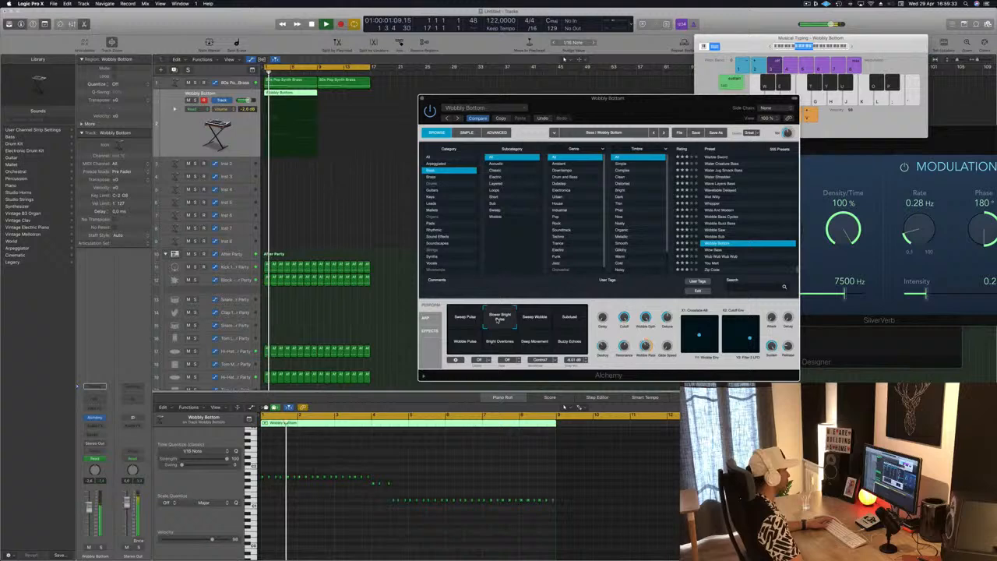
pyautogui.click(540, 324)
pyautogui.click(569, 319)
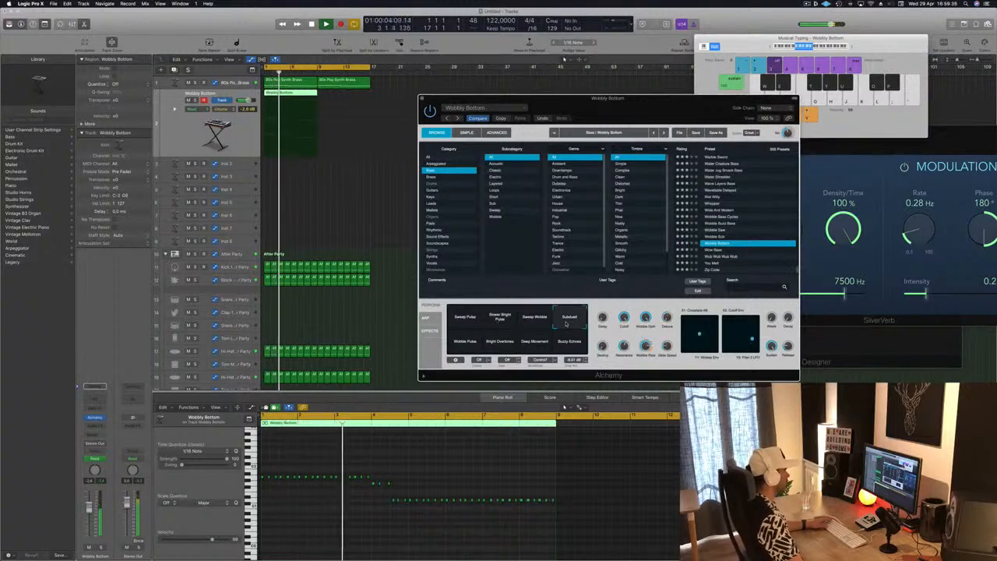
pyautogui.click(467, 343)
pyautogui.click(494, 348)
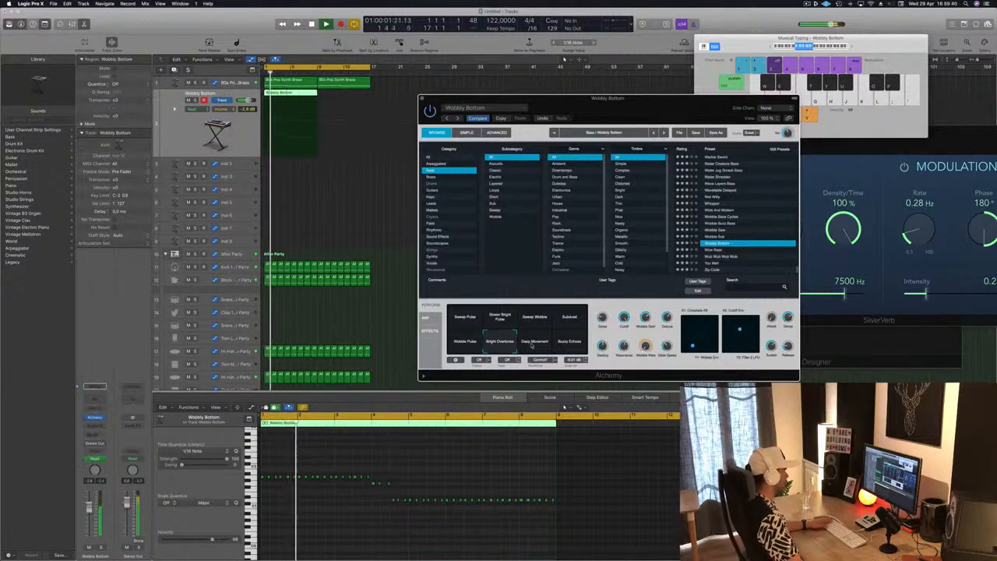
pyautogui.click(533, 345)
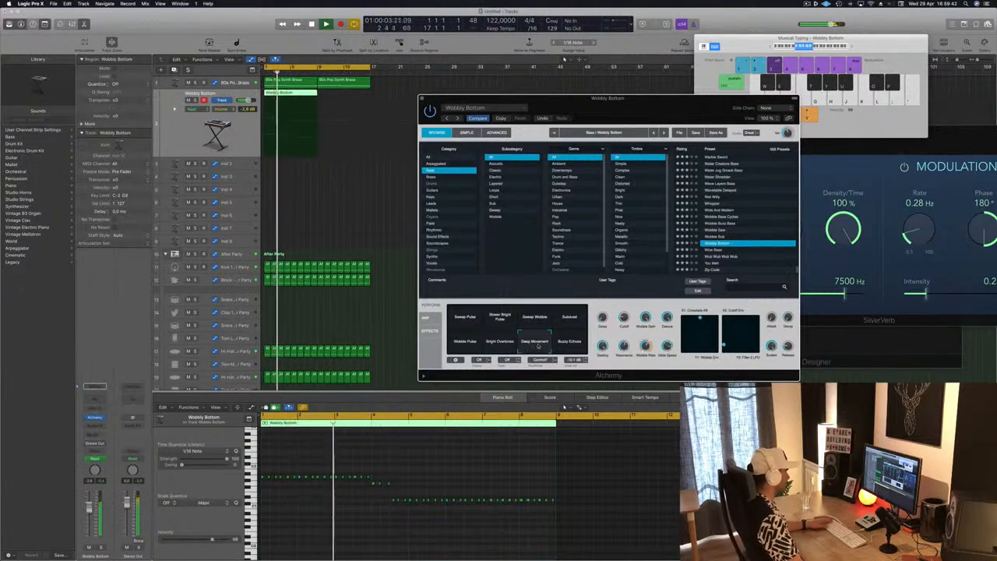
pyautogui.click(571, 345)
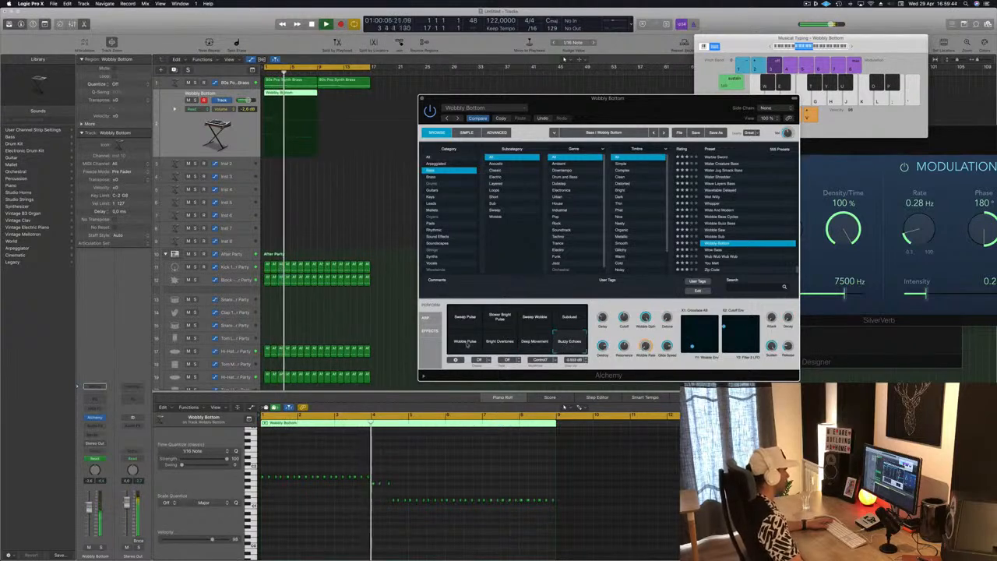
pyautogui.click(460, 314)
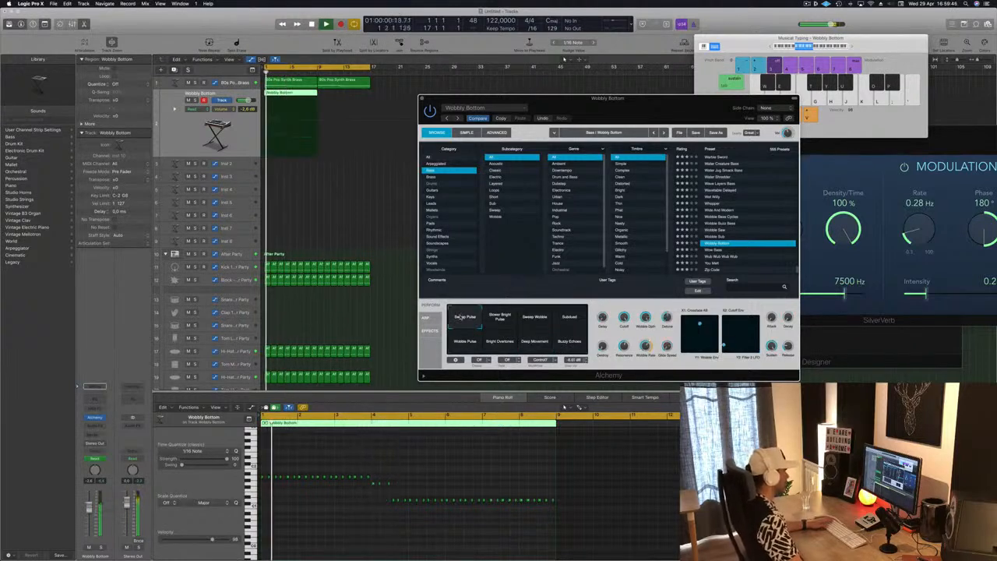
# Audition the Wobble Sub bass preset, return to Wobbly Bottom, and compare its performance snapshots, ending on Sweep Pulse
pyautogui.click(706, 236)
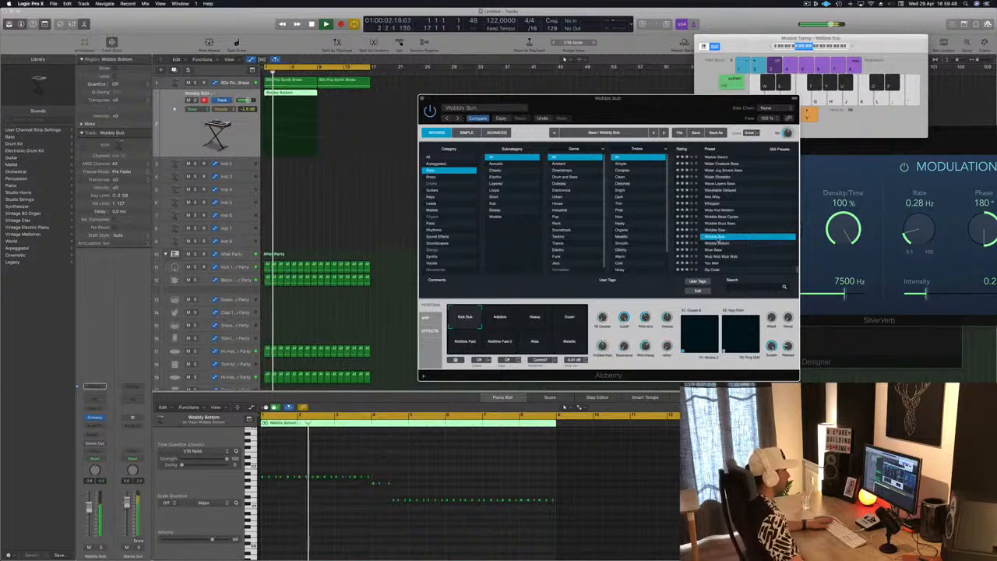
pyautogui.click(718, 244)
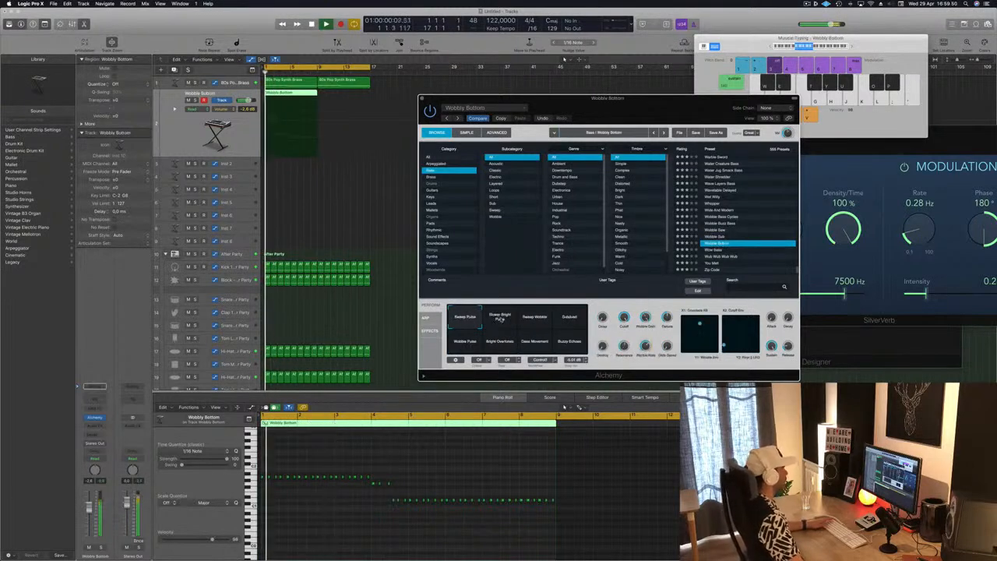
pyautogui.click(501, 321)
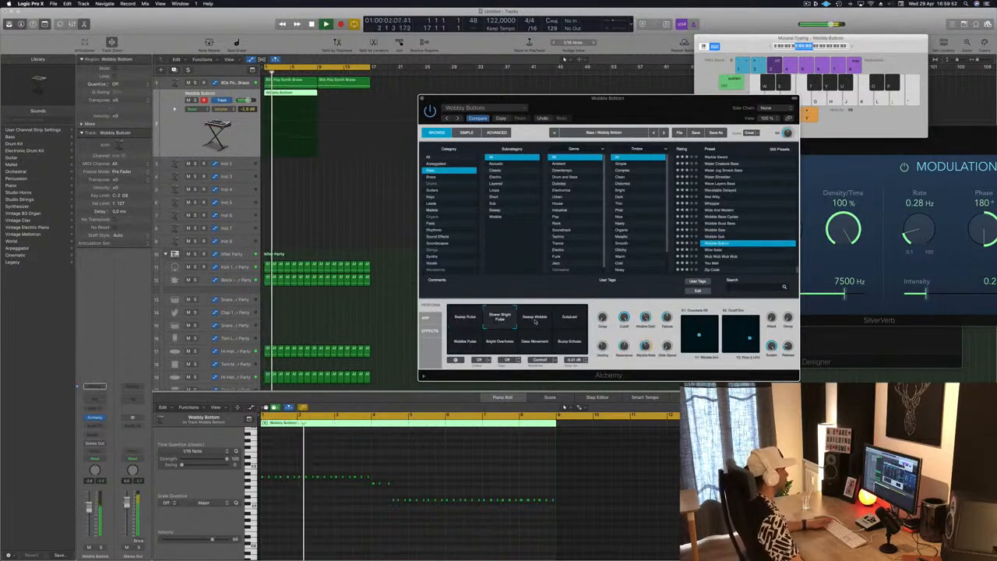
pyautogui.click(536, 323)
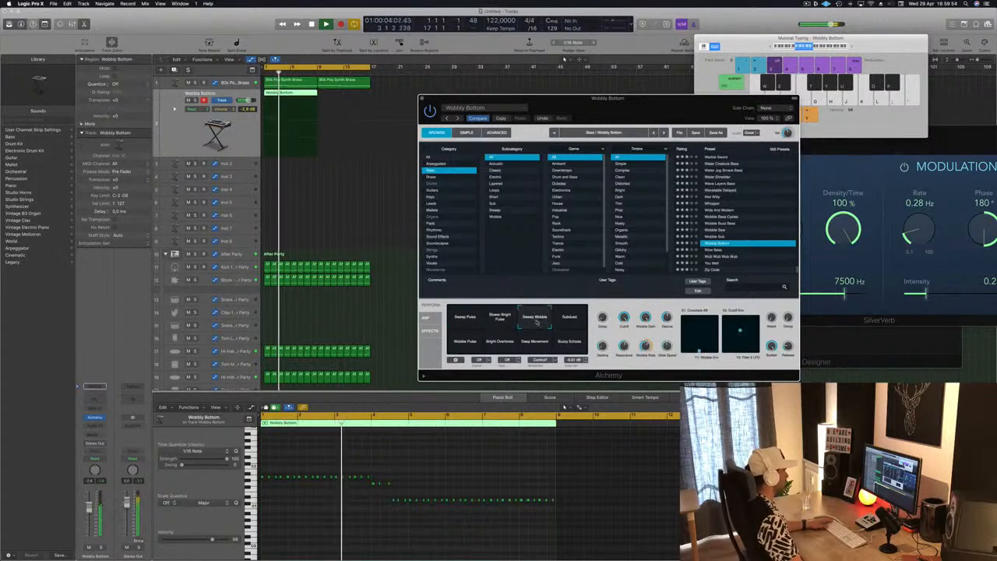
pyautogui.click(563, 319)
pyautogui.click(500, 319)
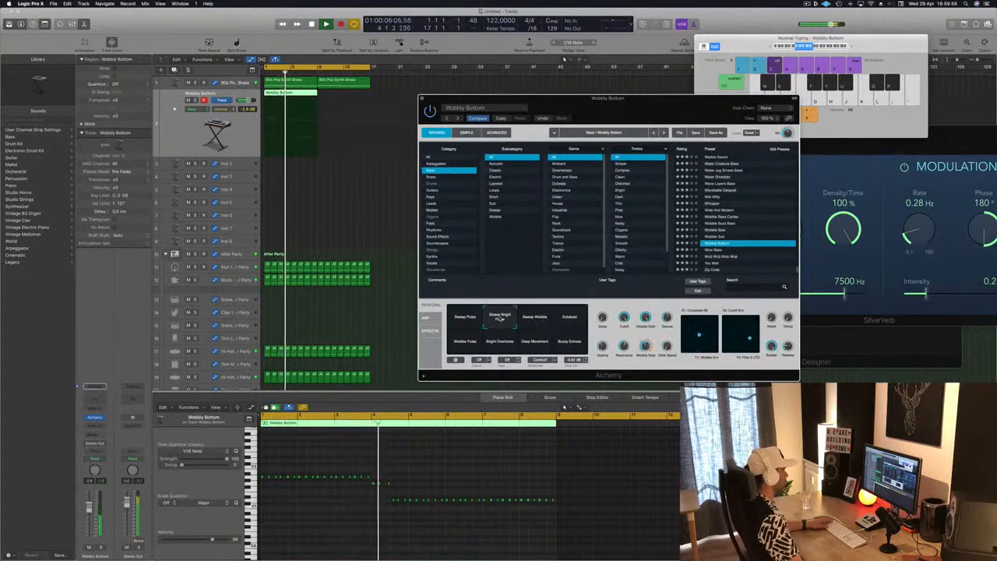
pyautogui.click(467, 319)
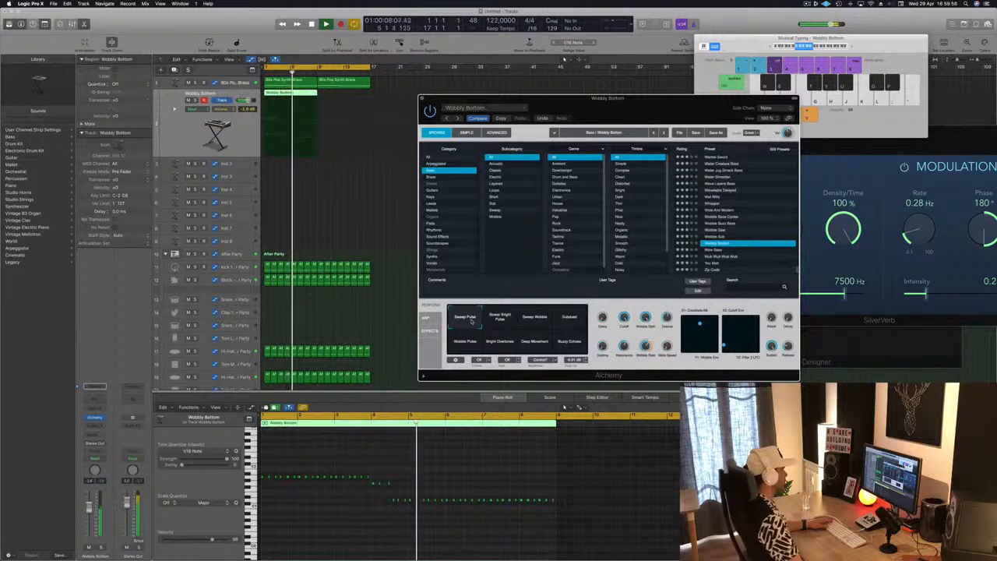
pyautogui.click(499, 319)
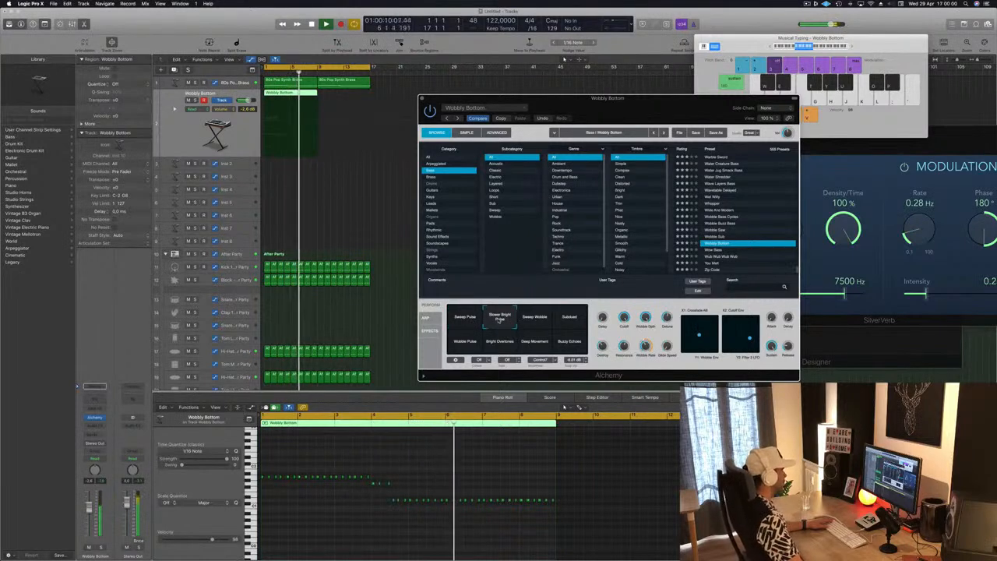
pyautogui.click(469, 320)
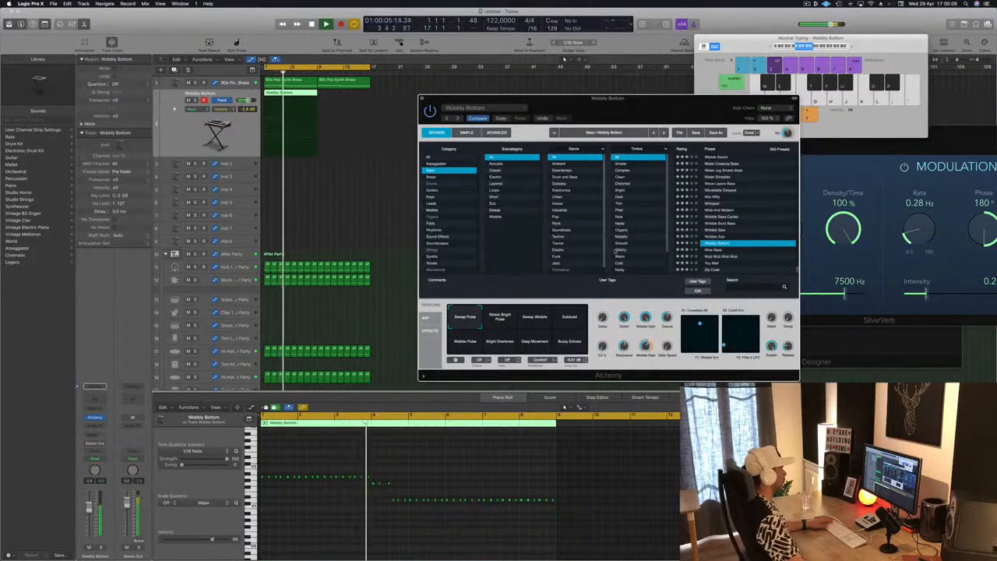
# Close the synth's window and insert a Compressor on the Wobbly Bottom track
pyautogui.moveTo(640, 98)
pyautogui.mouseDown()
pyautogui.moveTo(674, 49)
pyautogui.moveTo(643, 107)
pyautogui.mouseUp()
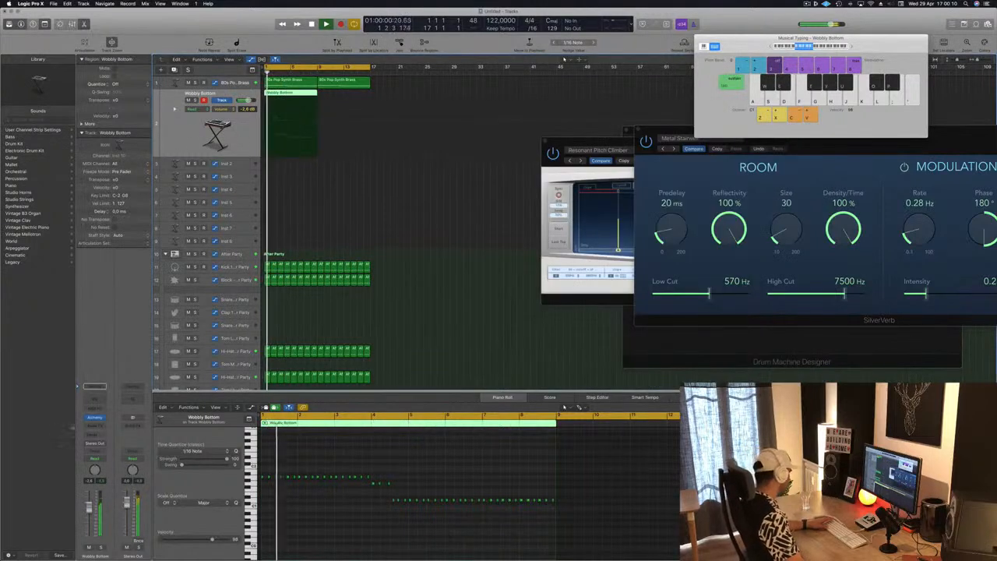
pyautogui.click(94, 426)
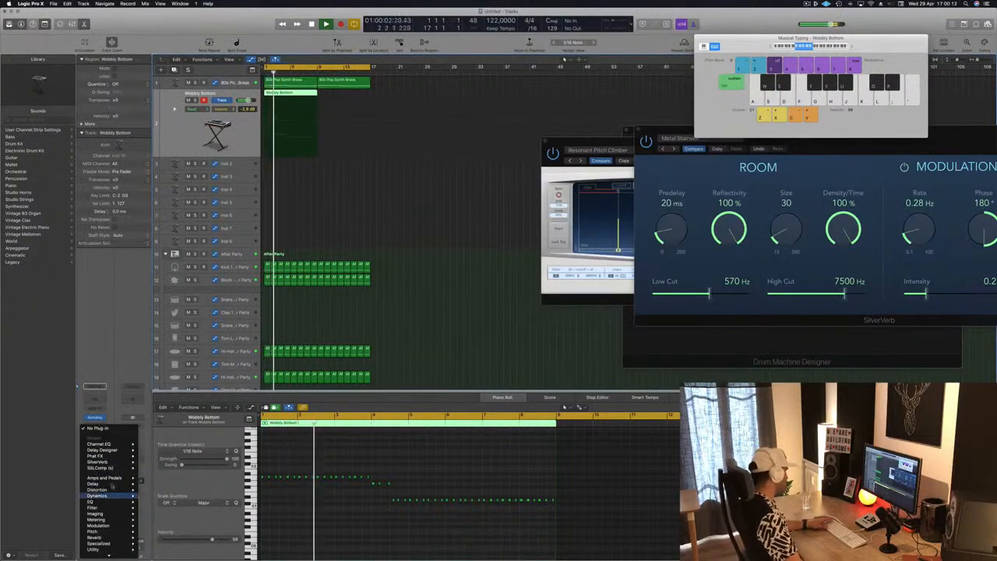
pyautogui.moveTo(97, 495)
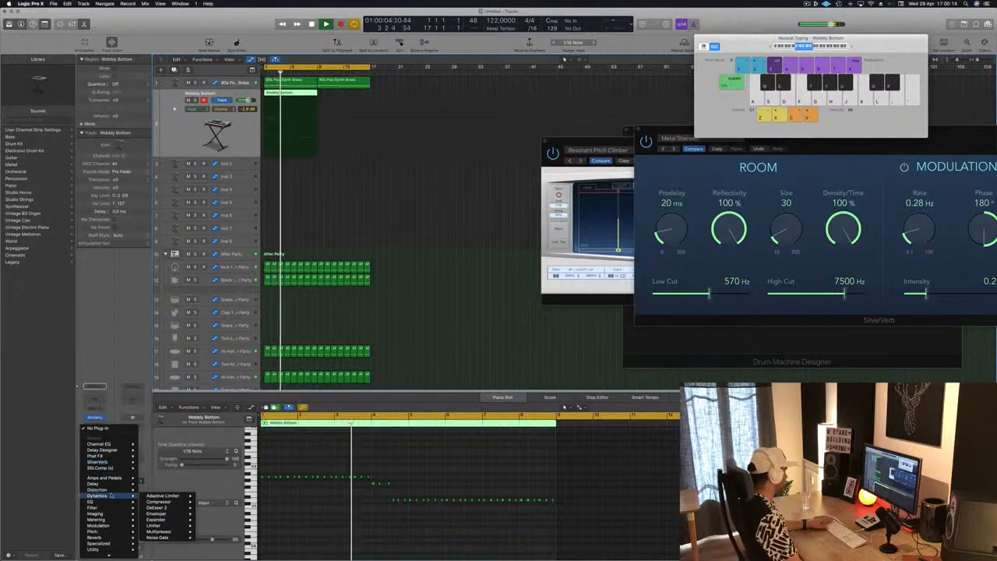
pyautogui.click(209, 502)
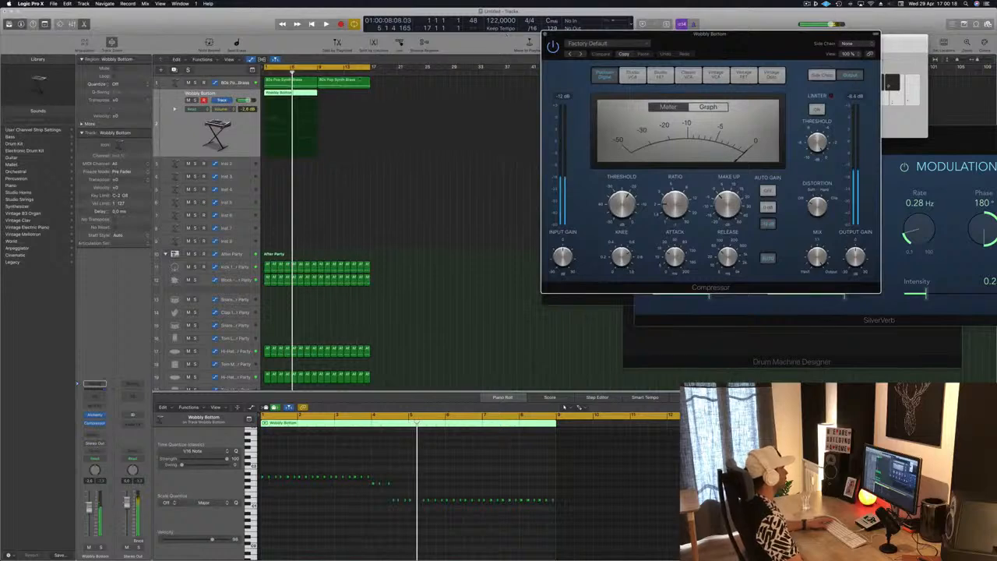
# Copy the Wobbly Bottom region to bar 9 and play the arrangement from the start
pyautogui.moveTo(308, 93); pyautogui.dragTo(359, 98)
pyautogui.press('Return')
pyautogui.press('super+k')
# Adjust the Compressor's ratio and set its threshold to about -24 dB during playback, and close its window
pyautogui.moveTo(620, 37); pyautogui.dragTo(487, 79)
pyautogui.click(471, 87)
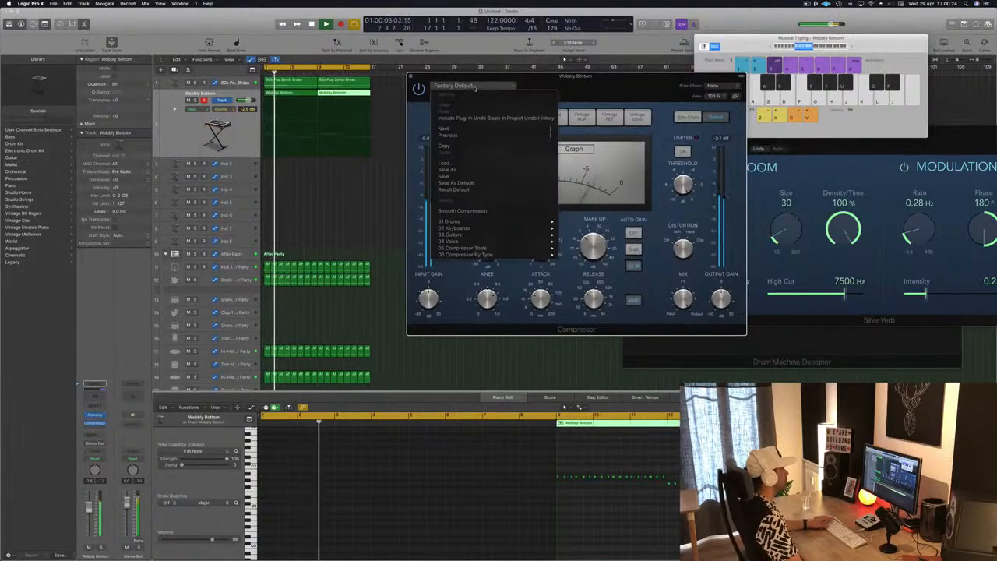
pyautogui.press('Escape')
pyautogui.moveTo(535, 251); pyautogui.dragTo(537, 235)
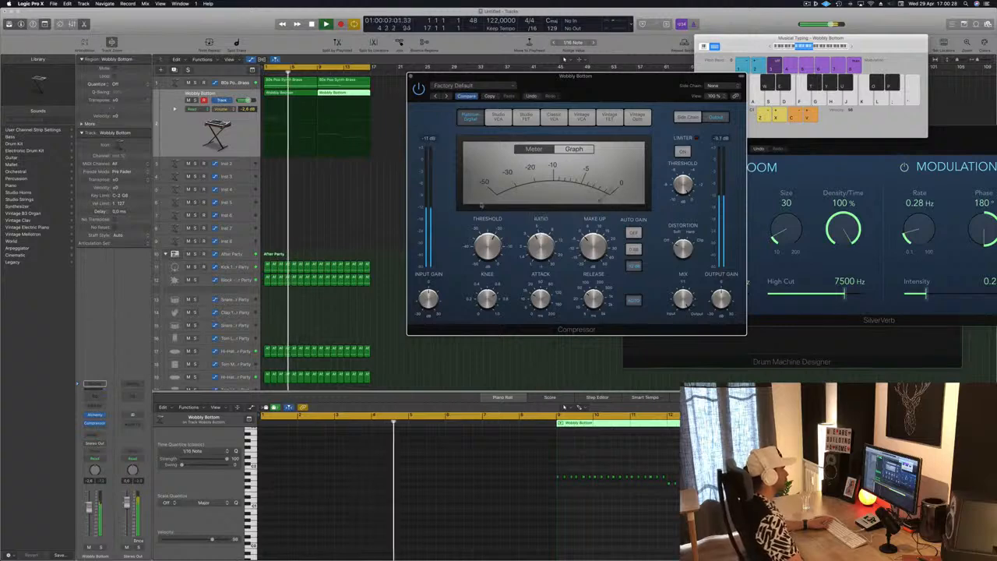
pyautogui.moveTo(607, 84)
pyautogui.mouseDown()
pyautogui.moveTo(584, 85)
pyautogui.moveTo(602, 90)
pyautogui.mouseUp()
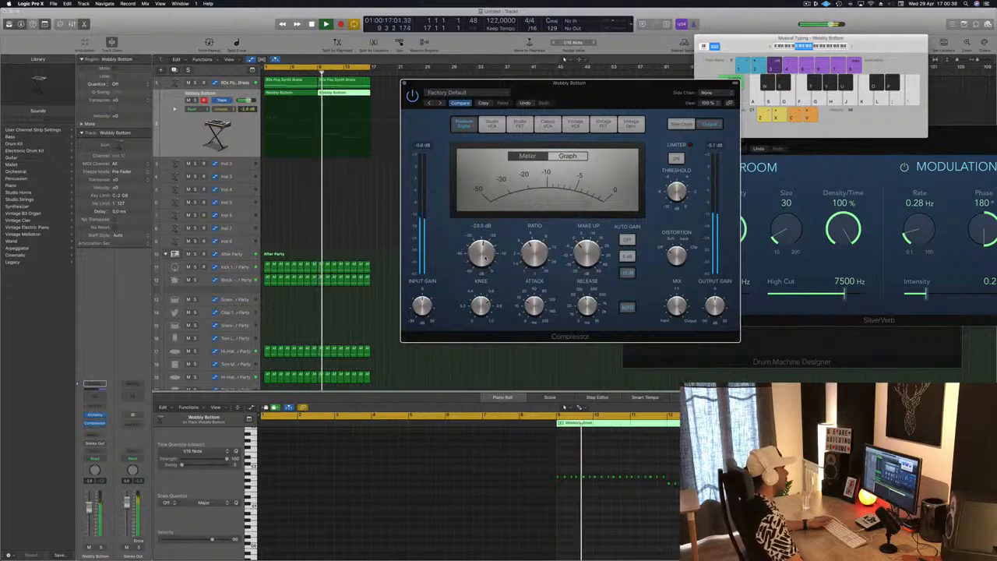
pyautogui.moveTo(589, 90); pyautogui.dragTo(599, 91)
pyautogui.press('Return')
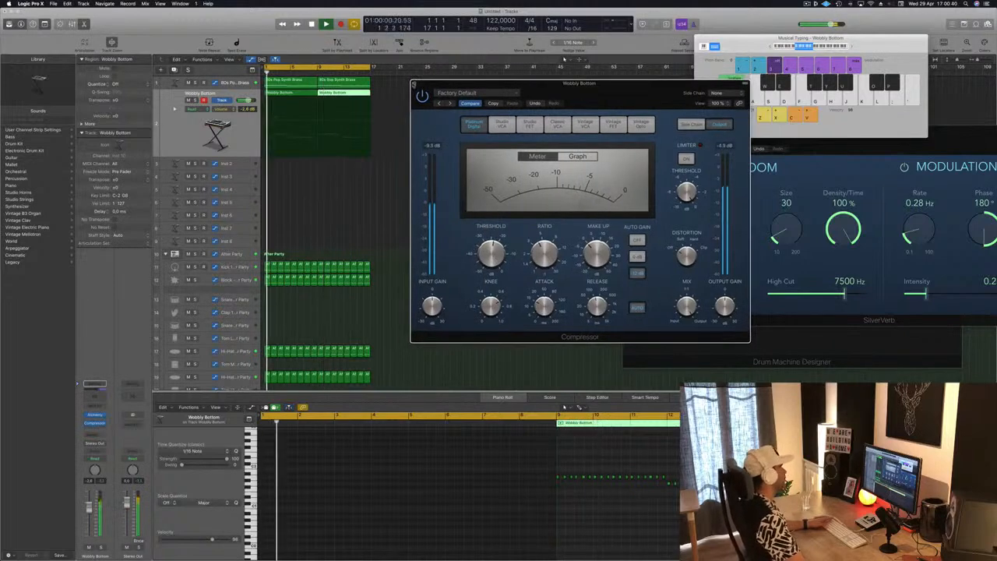
pyautogui.click(414, 83)
# Lower the Wobbly Bottom track's volume to about -8.2 dB while playing both of its regions from the start
pyautogui.keyDown('shift'); pyautogui.click(296, 94); pyautogui.keyUp('shift')
pyautogui.press('Return')
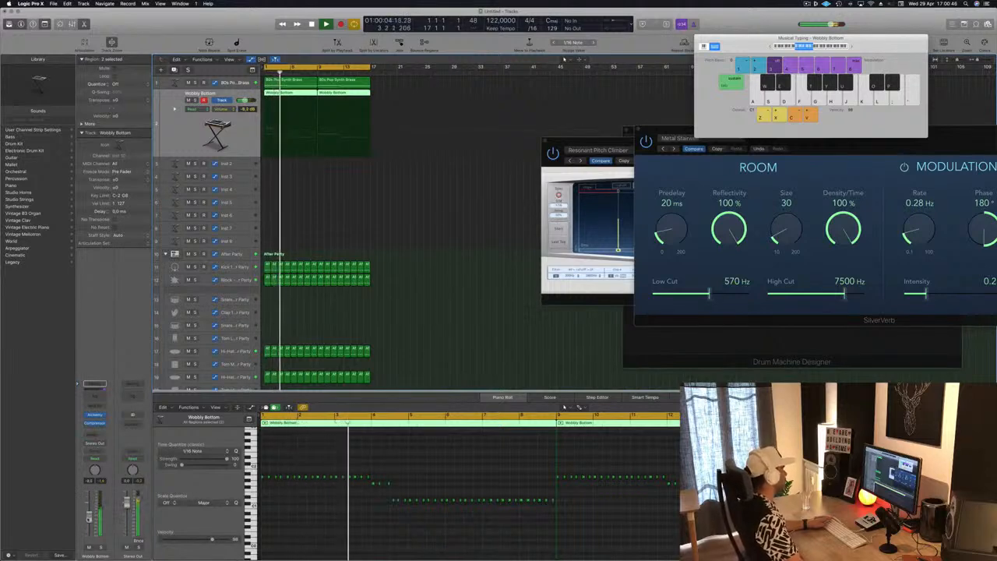
pyautogui.click(392, 229)
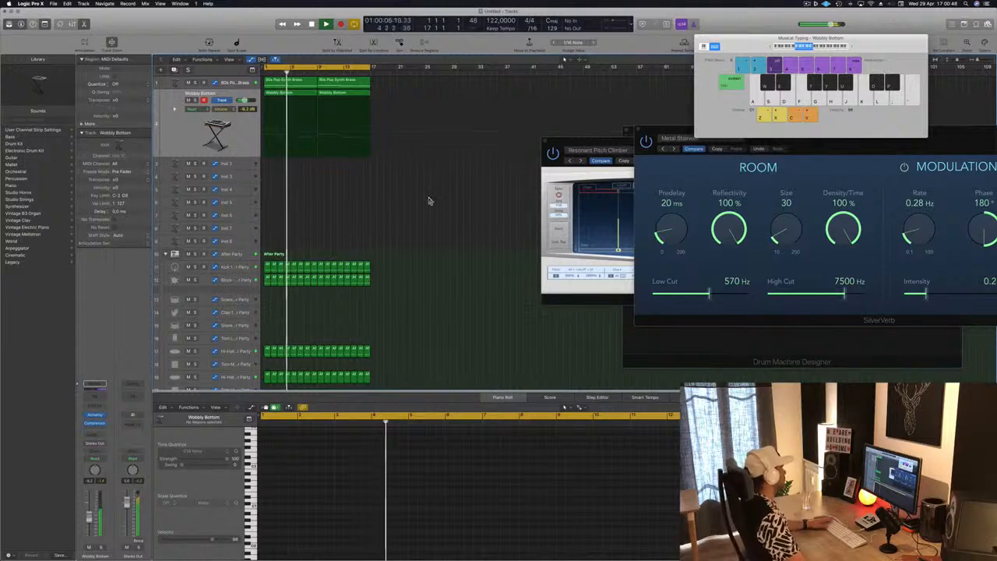
# Add a send to Bus 3 (Aux 33) on the 80s Pop Synth Brass track and check the brass in playback
pyautogui.click(241, 162)
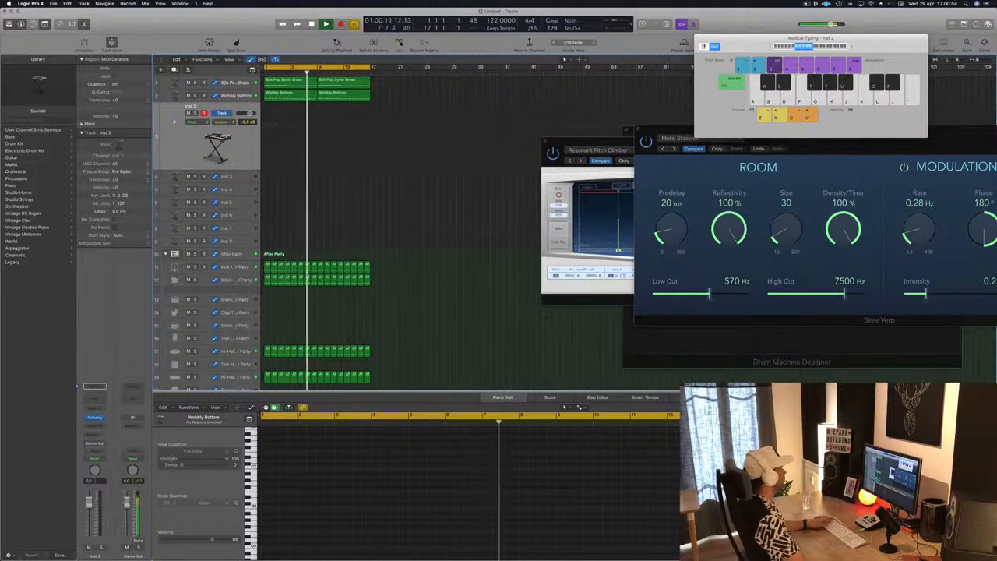
pyautogui.click(234, 83)
pyautogui.press('Return')
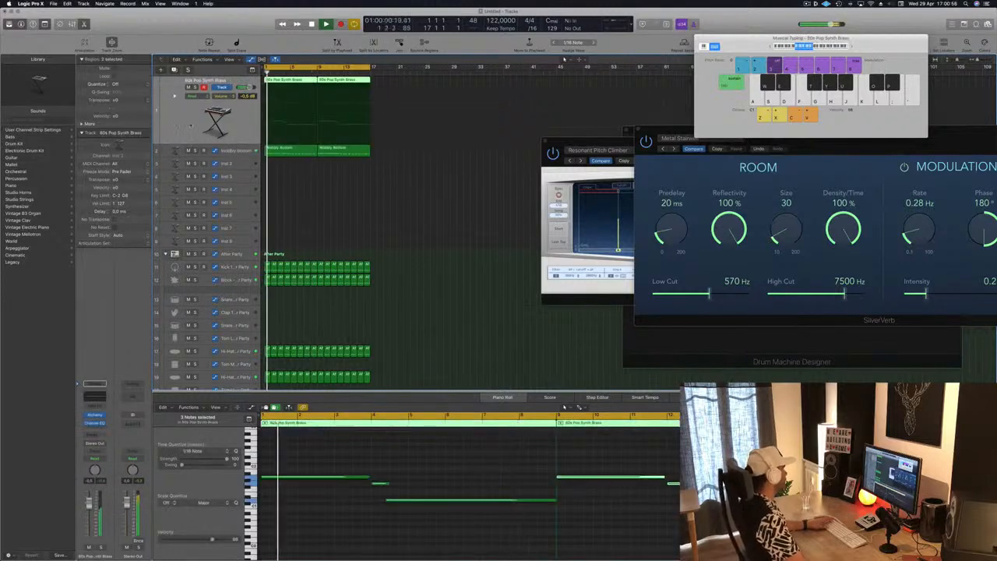
pyautogui.click(94, 434)
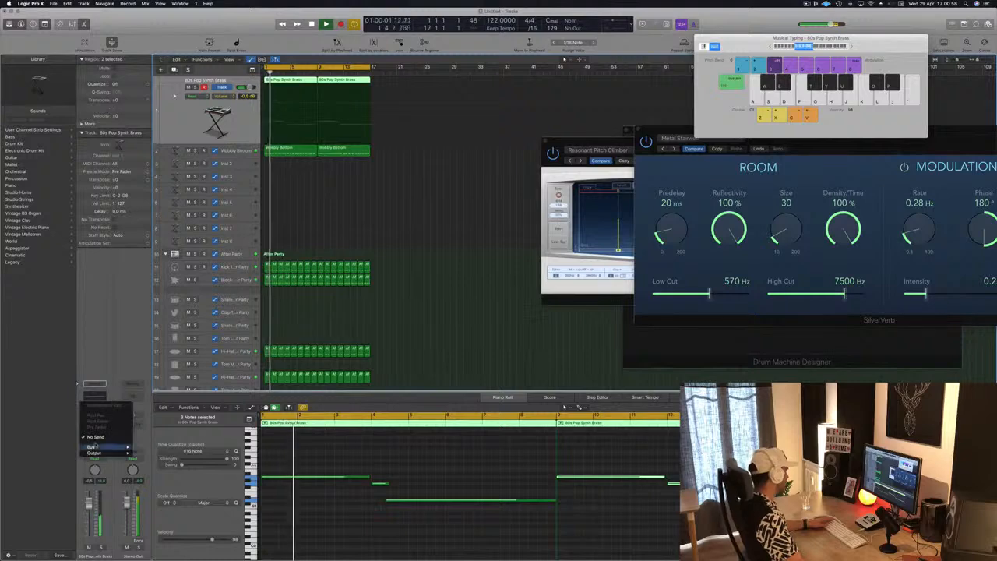
pyautogui.moveTo(92, 446)
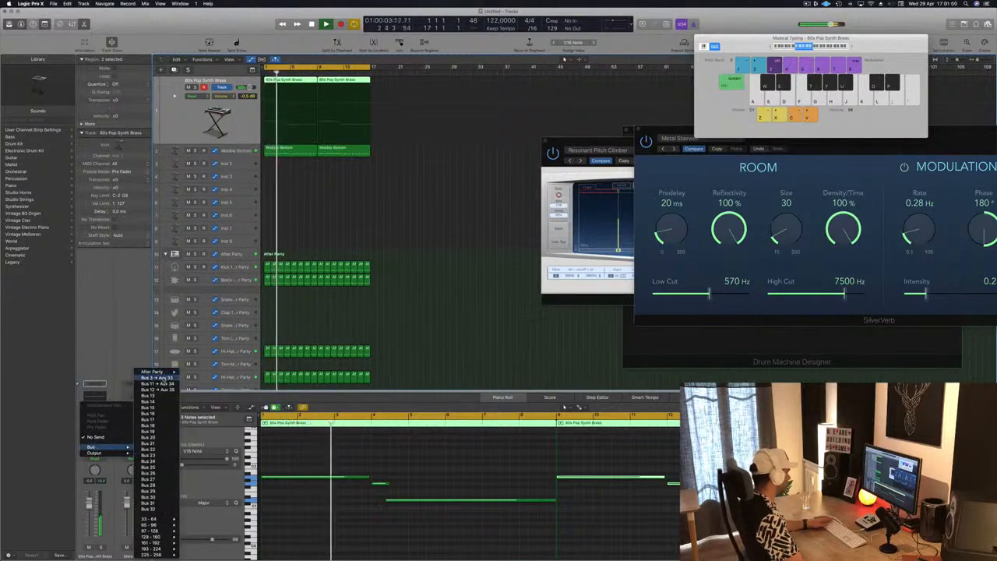
pyautogui.click(156, 377)
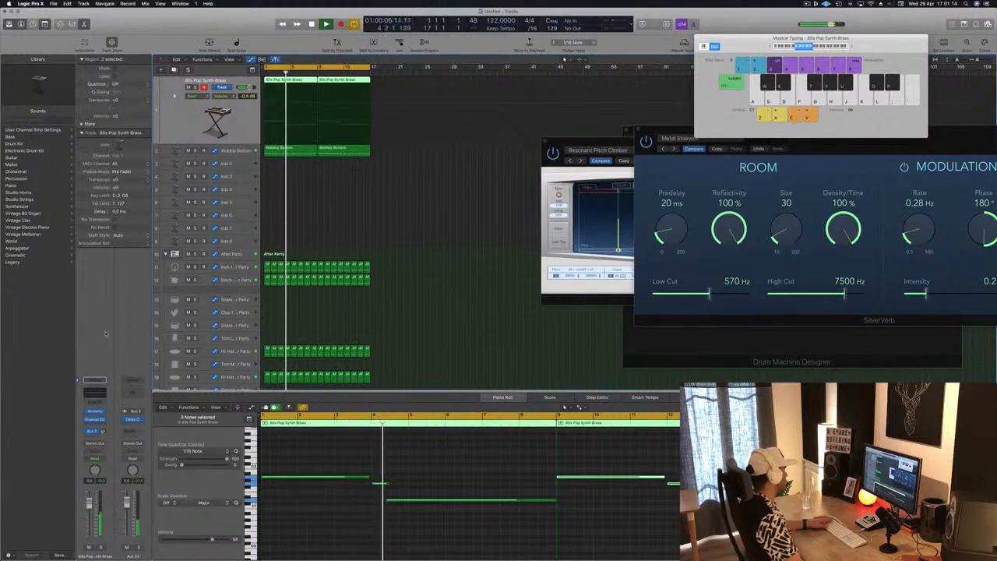
pyautogui.press('space')
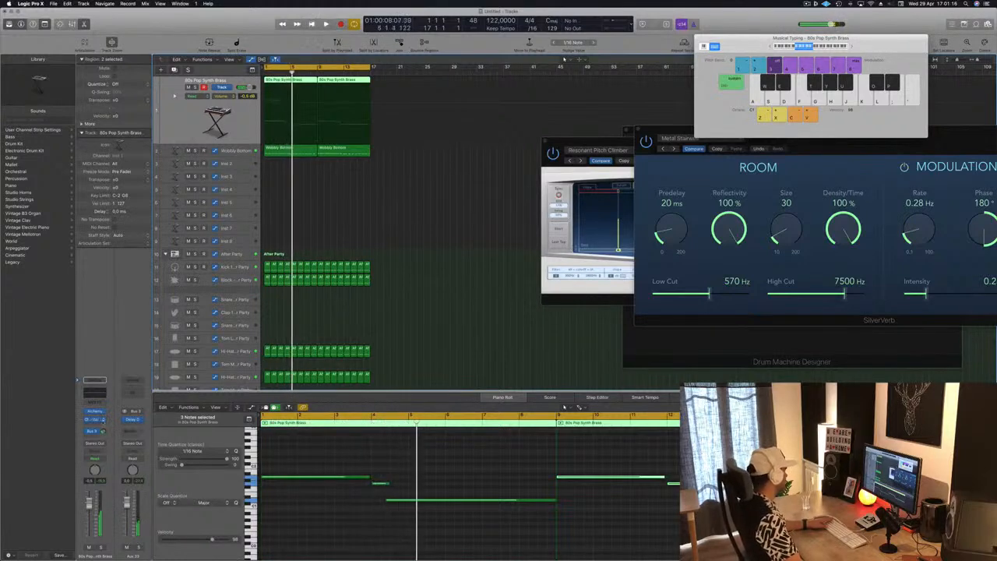
pyautogui.press('space')
pyautogui.press('space')
pyautogui.press('space')
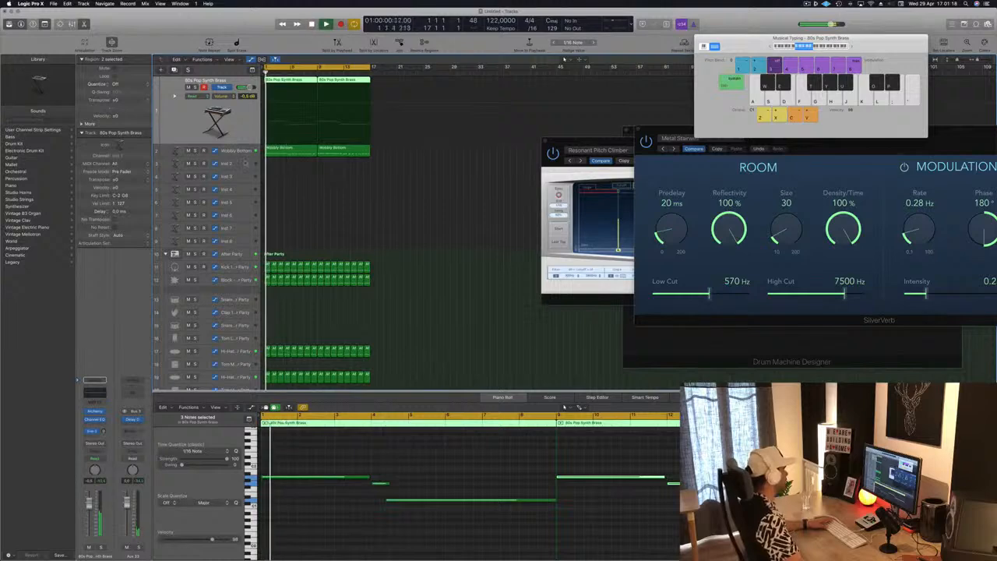
# Open Alchemy on the empty Inst 2 track and filter its presets to the Synths category
pyautogui.click(172, 163)
pyautogui.press('space')
pyautogui.press('space')
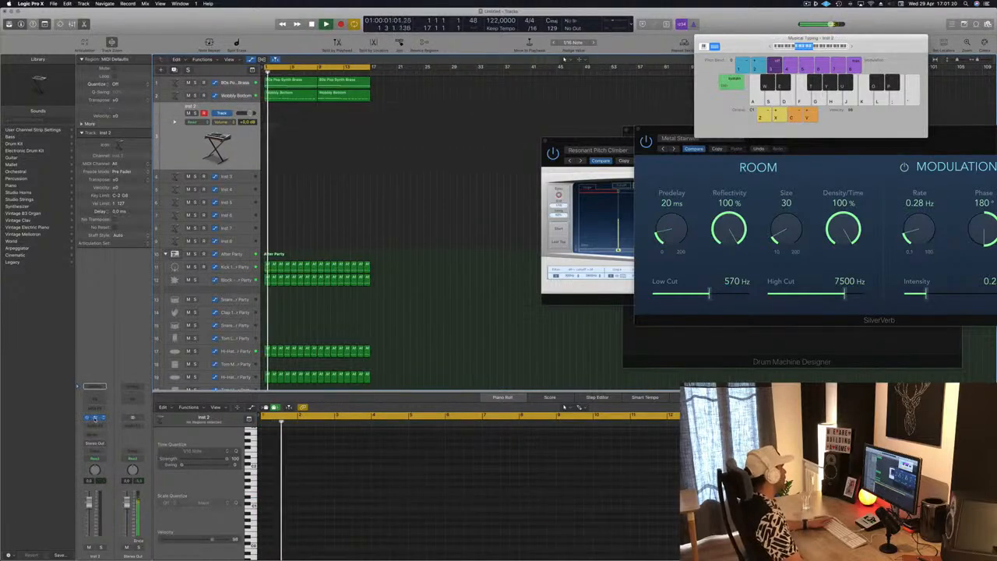
pyautogui.click(95, 418)
pyautogui.moveTo(512, 96); pyautogui.dragTo(549, 102)
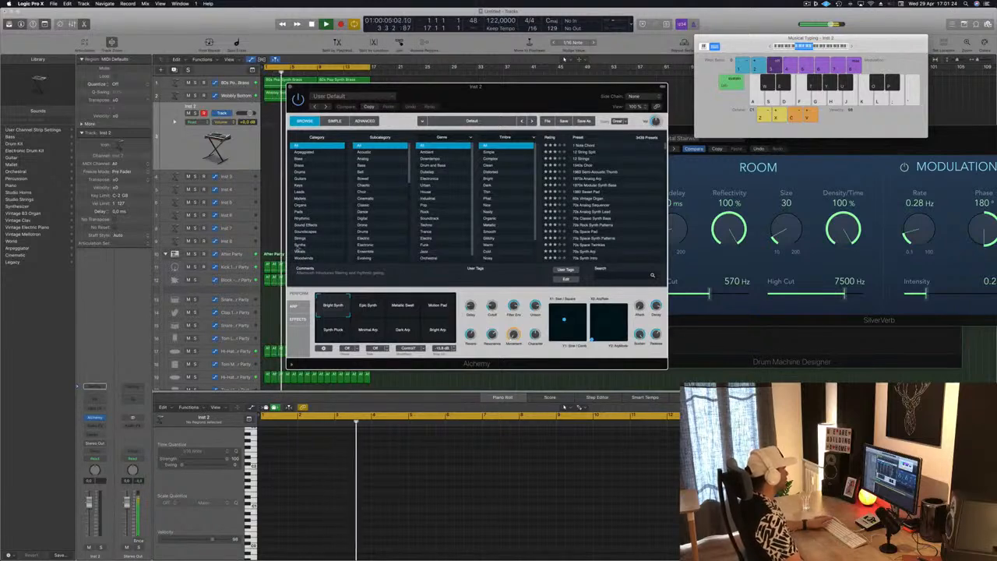
pyautogui.click(308, 244)
pyautogui.scroll(-4, 632, 206)
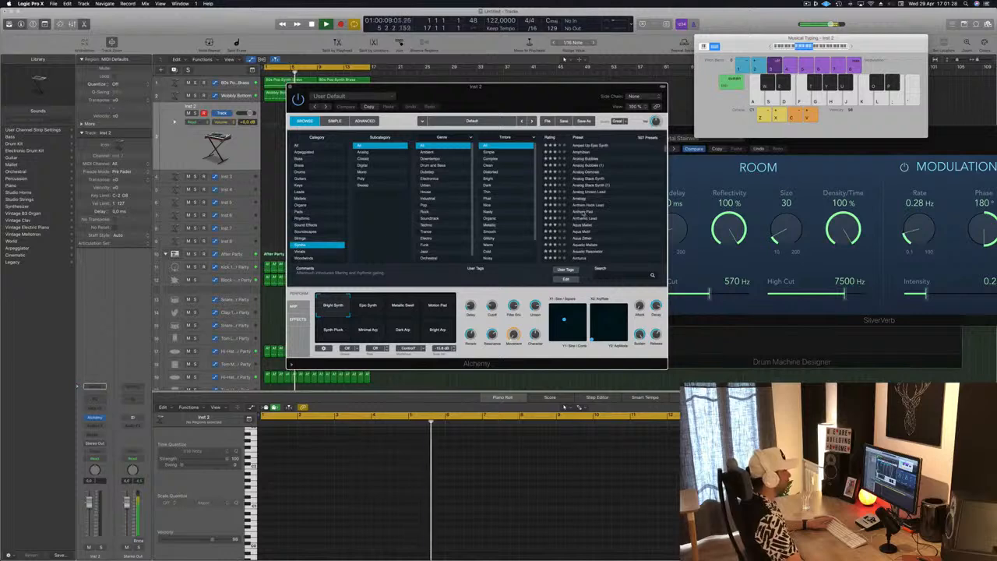
# Audition Anthem Pad, Bending Around Synth and Bending Lead against the playing beat, and load the Bite String preset
pyautogui.click(586, 208)
pyautogui.scroll(-6, 605, 229)
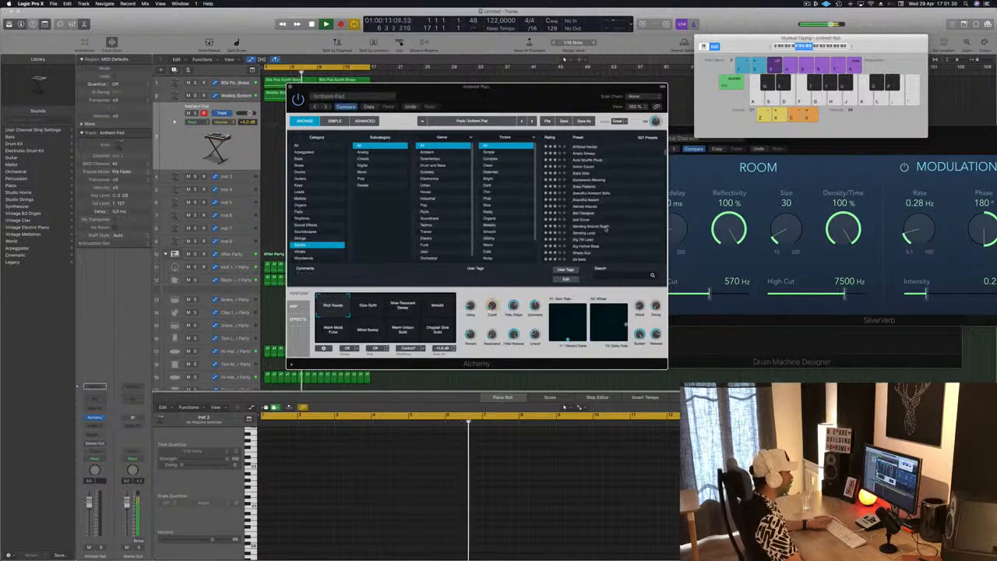
pyautogui.scroll(-1, 605, 228)
pyautogui.click(592, 212)
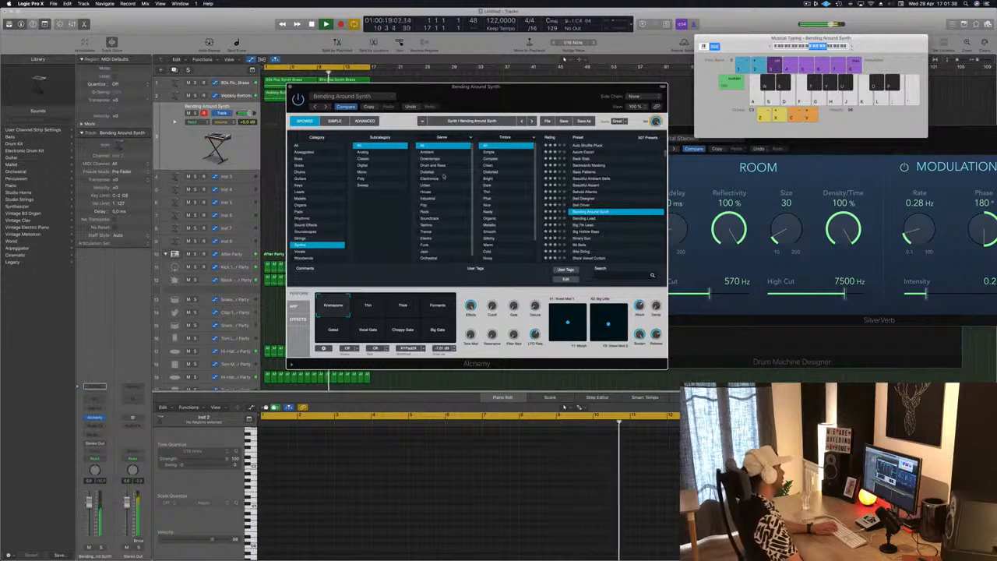
pyautogui.moveTo(89, 504); pyautogui.dragTo(89, 515)
pyautogui.press('h')
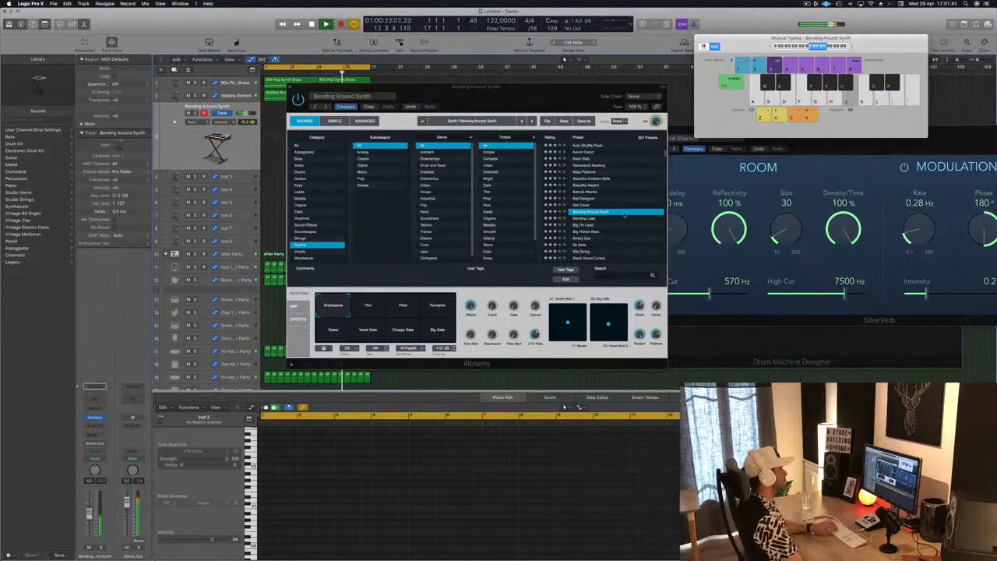
pyautogui.click(597, 219)
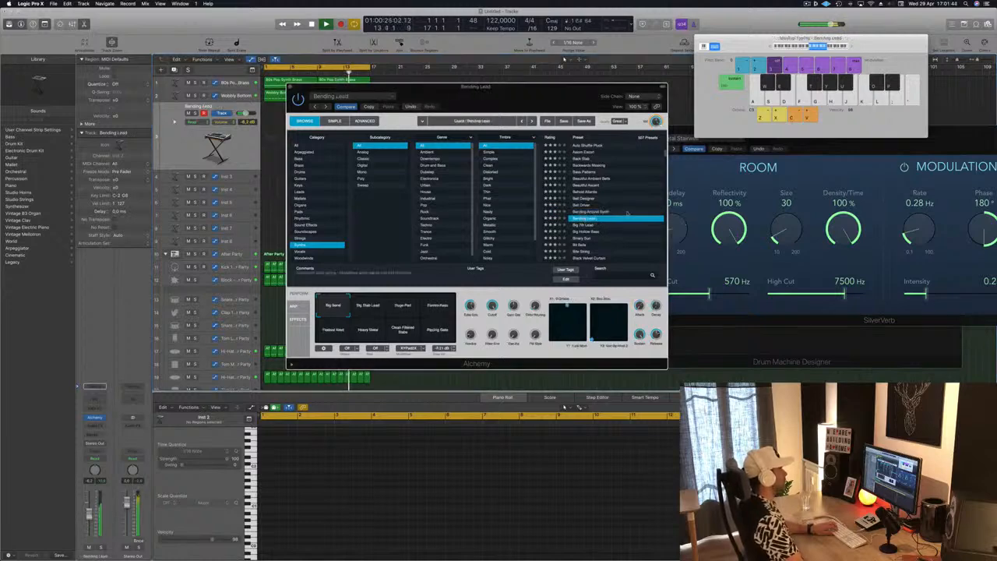
pyautogui.click(582, 222)
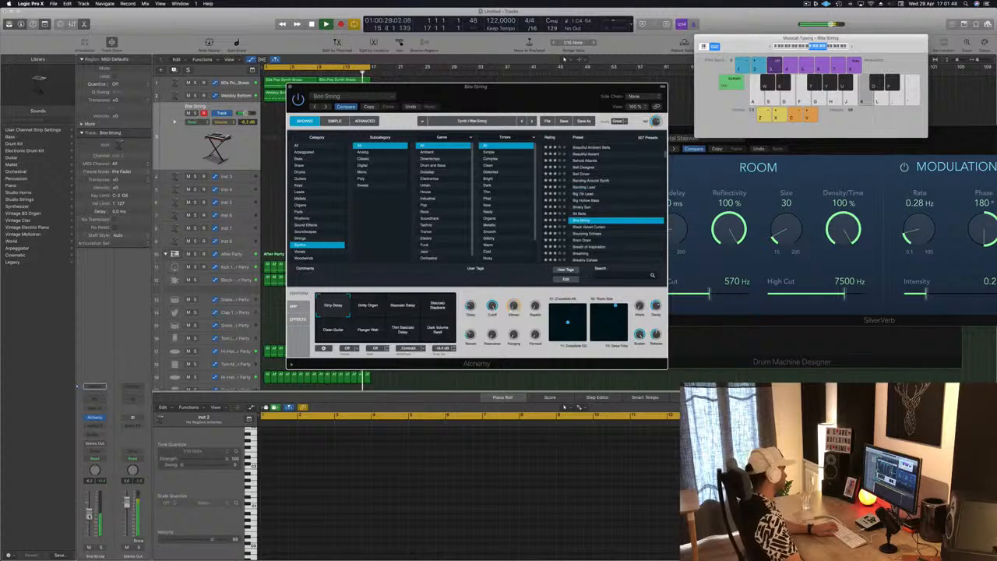
# Lower the Bite String track to about -13.2 dB and add a send to Bus 13
pyautogui.moveTo(88, 515); pyautogui.dragTo(89, 518)
pyautogui.click(94, 434)
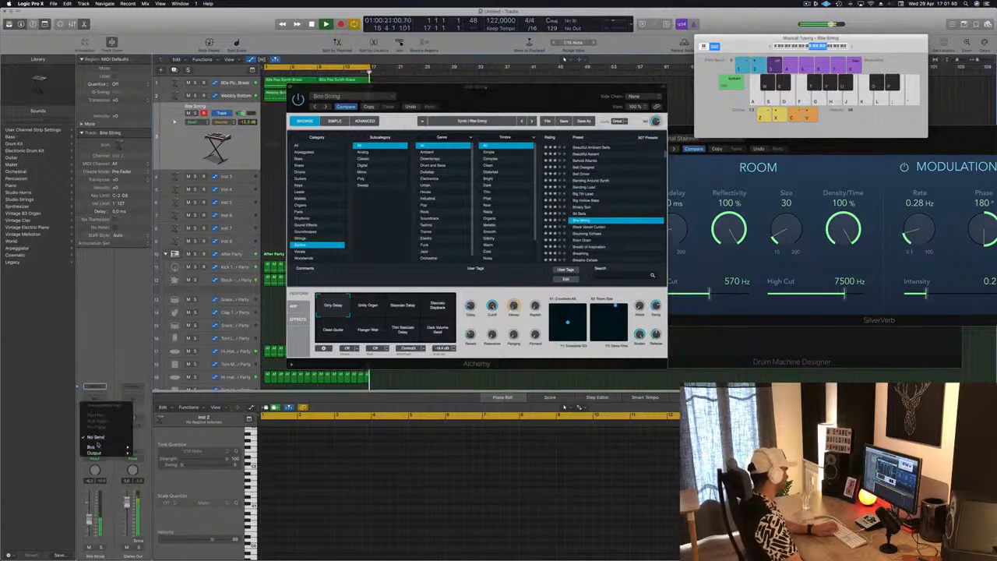
pyautogui.moveTo(109, 447)
pyautogui.click(149, 395)
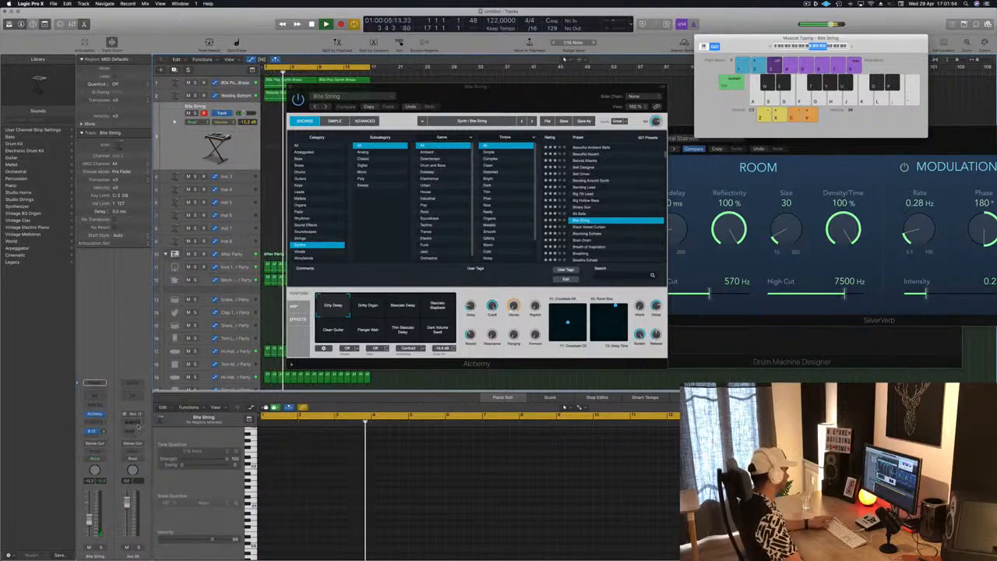
# Insert a stereo SilverVerb reverb on the aux channel fed by Bus 13
pyautogui.click(95, 421)
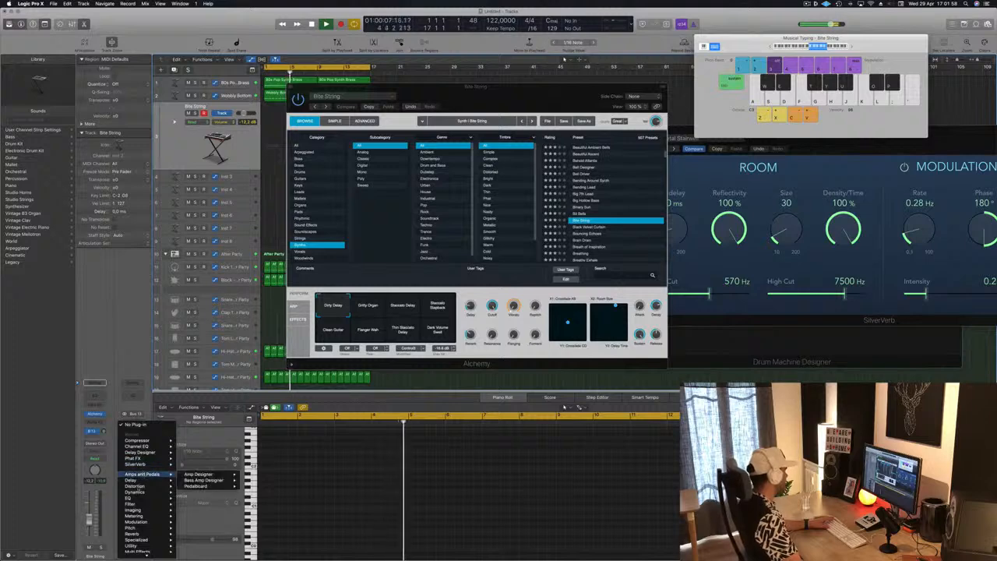
pyautogui.moveTo(154, 493)
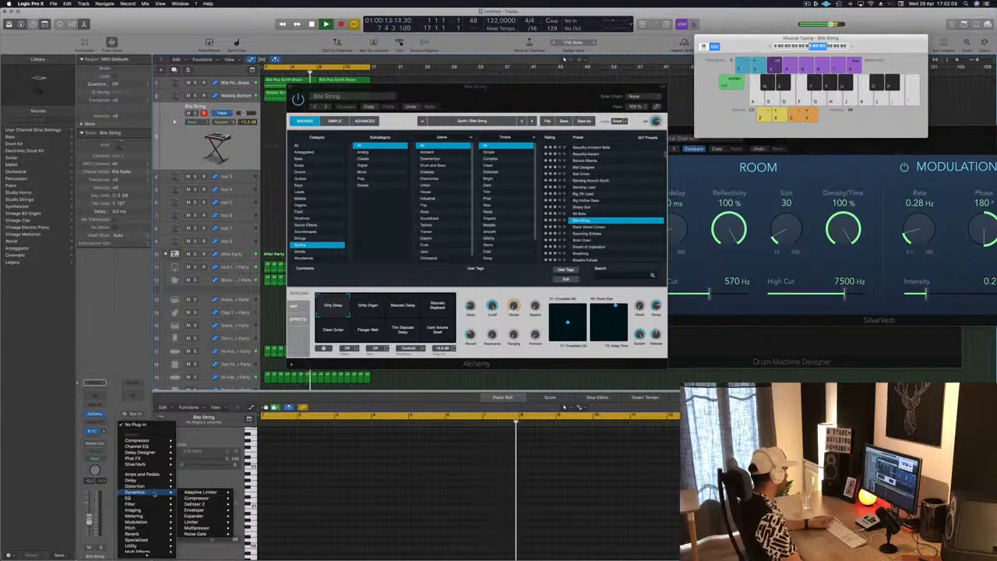
pyautogui.moveTo(153, 534)
pyautogui.moveTo(203, 547)
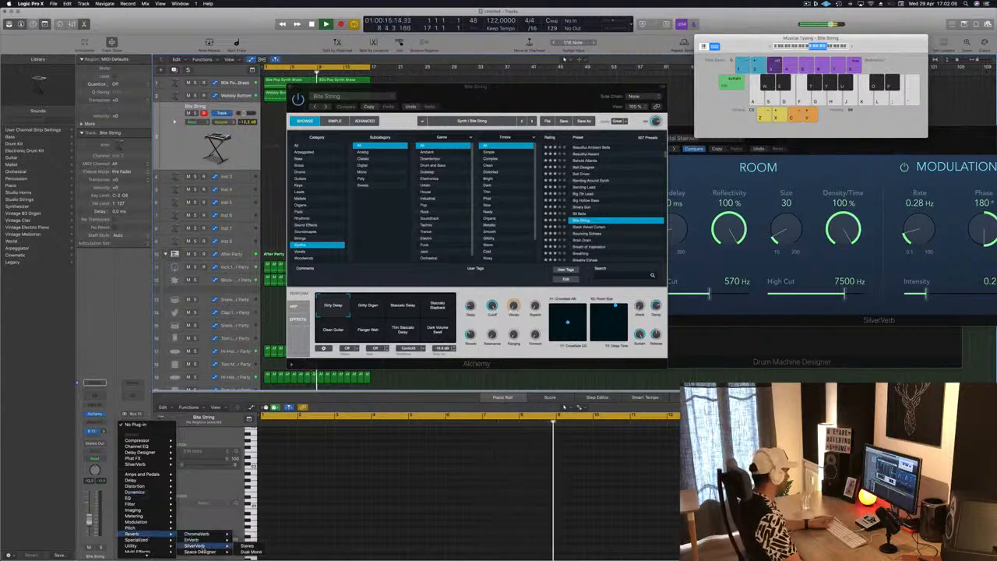
pyautogui.click(247, 545)
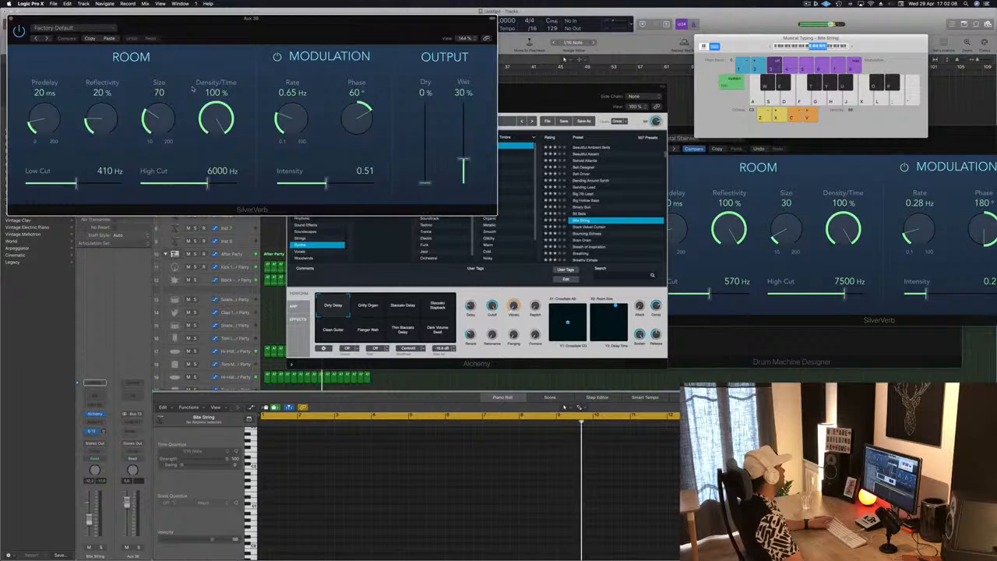
# Load the grandiose preset in the SilverVerb on the Bus 13 aux and close its window
pyautogui.click(106, 29)
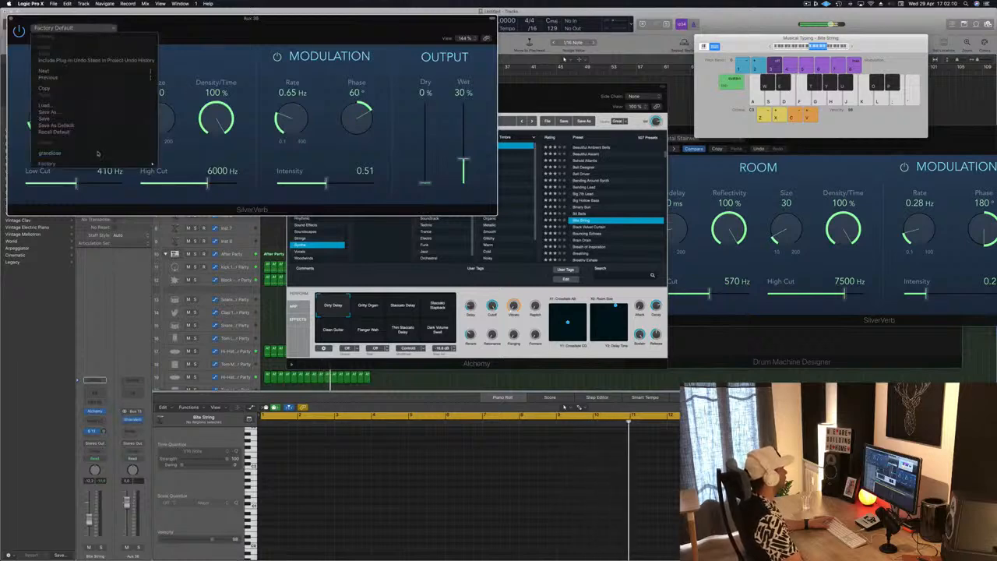
pyautogui.click(92, 151)
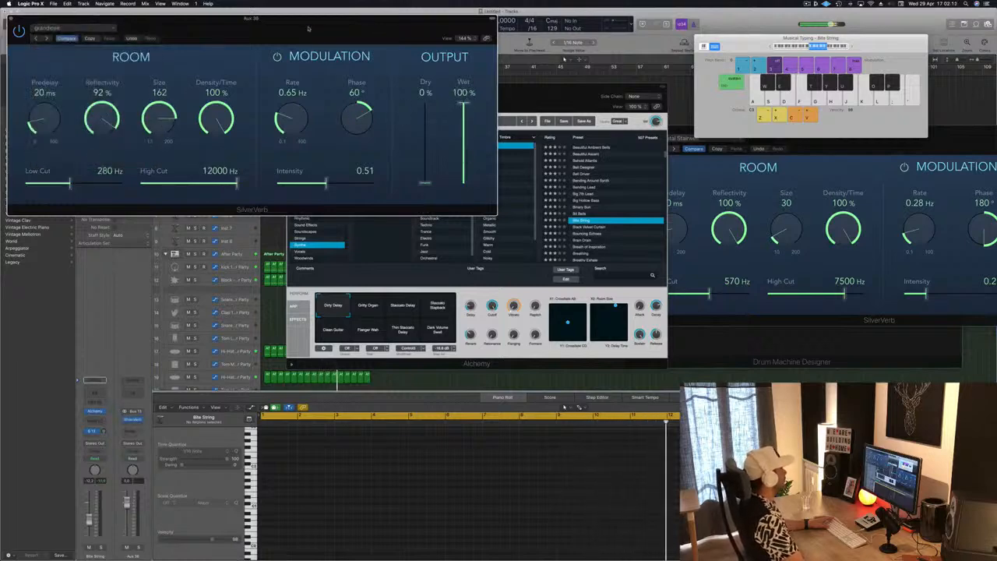
pyautogui.moveTo(309, 29); pyautogui.dragTo(437, 31)
pyautogui.click(140, 21)
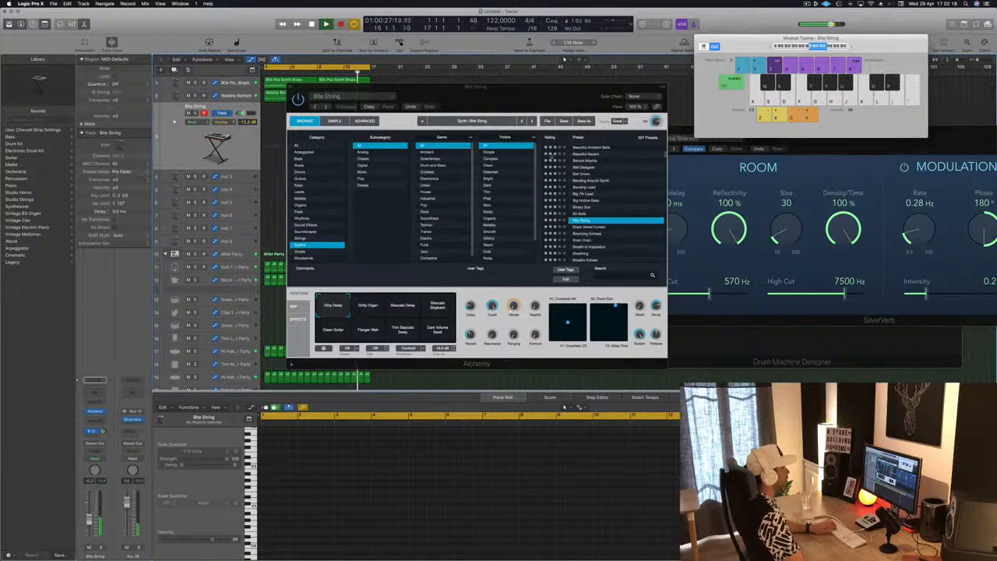
# Audition the Bouncing Echoes and Brain Drain presets in Alchemy against the playing beat
pyautogui.moveTo(550, 99); pyautogui.dragTo(598, 119)
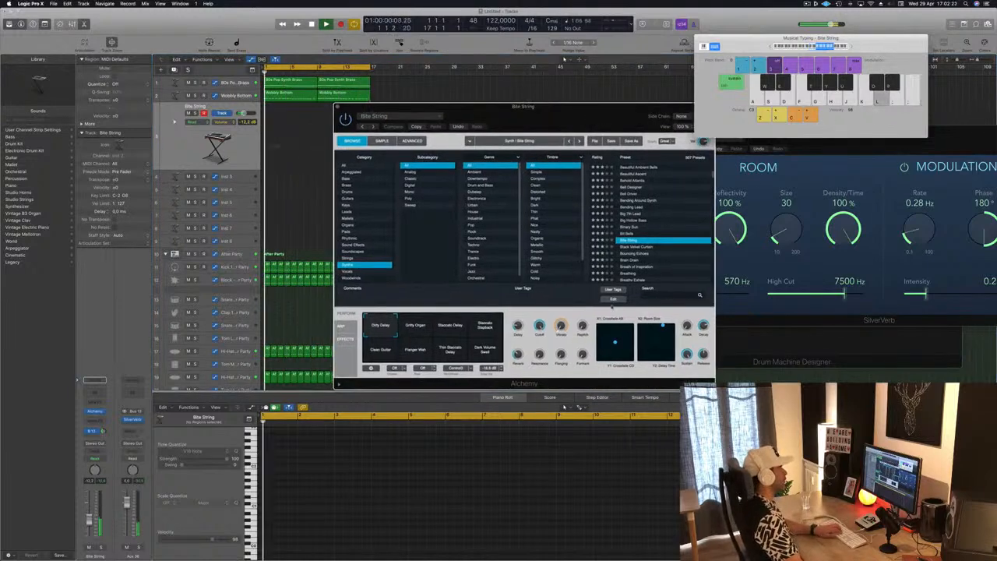
pyautogui.scroll(-2, 635, 247)
pyautogui.click(632, 242)
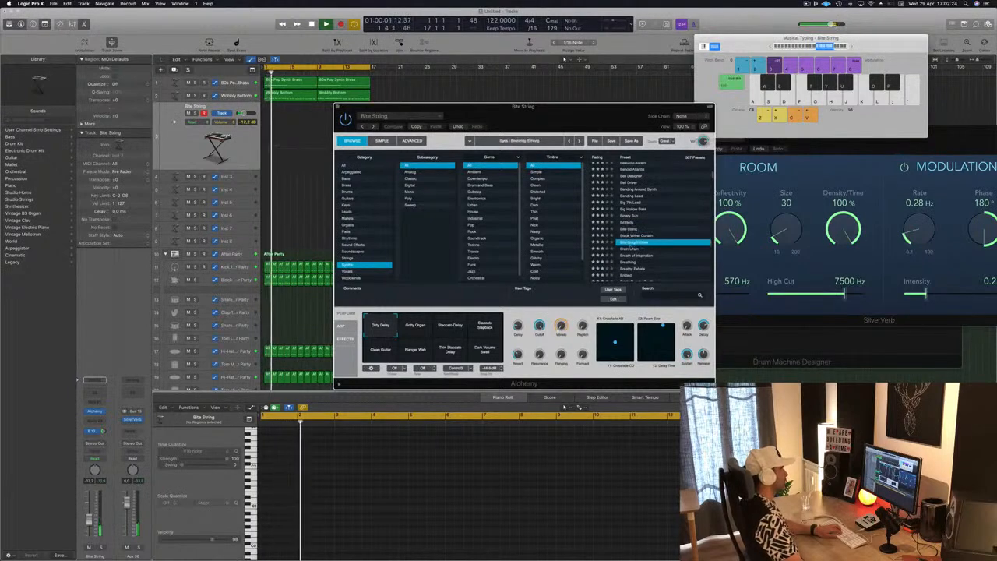
pyautogui.click(632, 249)
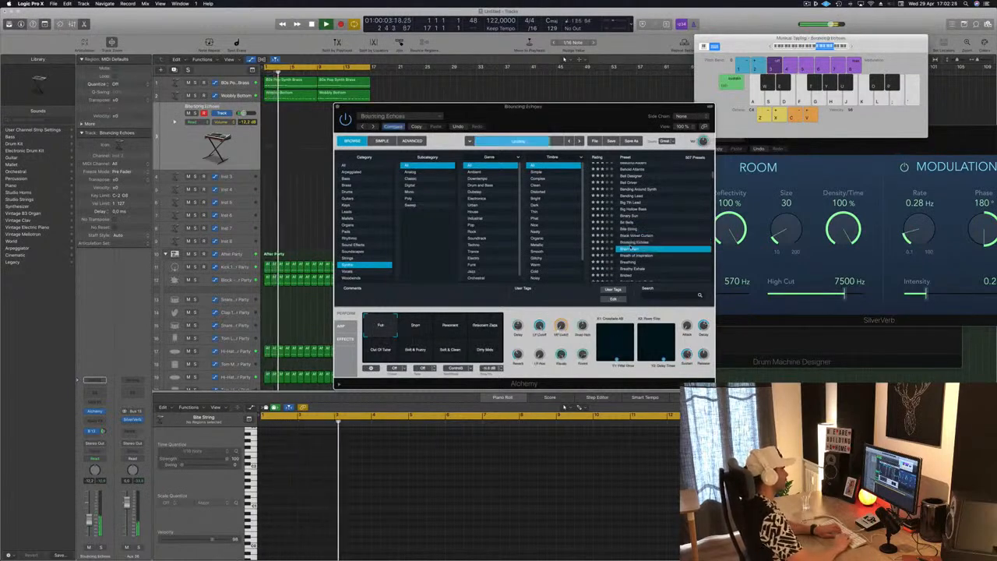
pyautogui.scroll(-3, 630, 249)
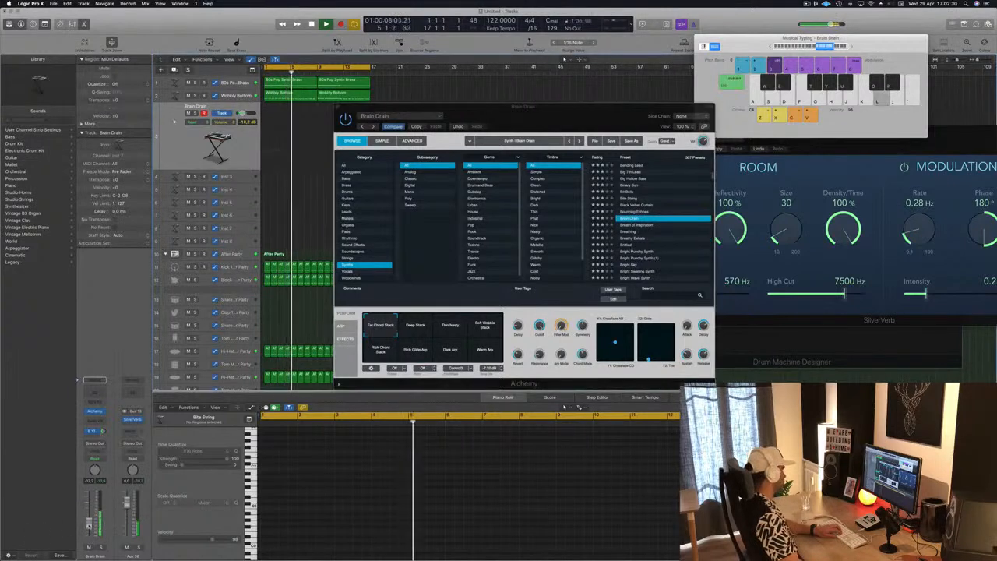
# Audition the Breathing preset with its Bright Shimmer Pad, Thin Fluttering Pad and Thin Grainy Pad performance variations
pyautogui.click(630, 231)
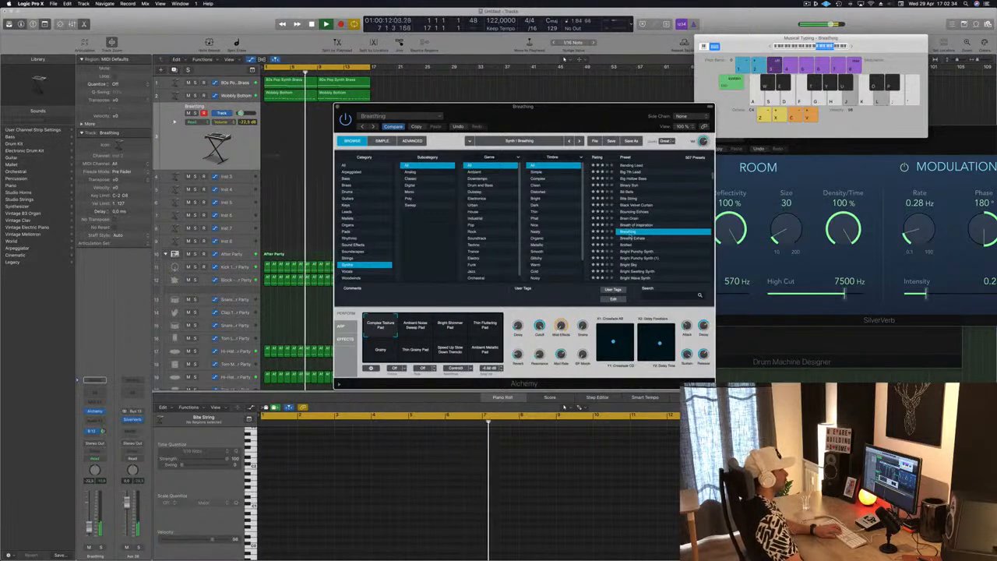
pyautogui.click(418, 324)
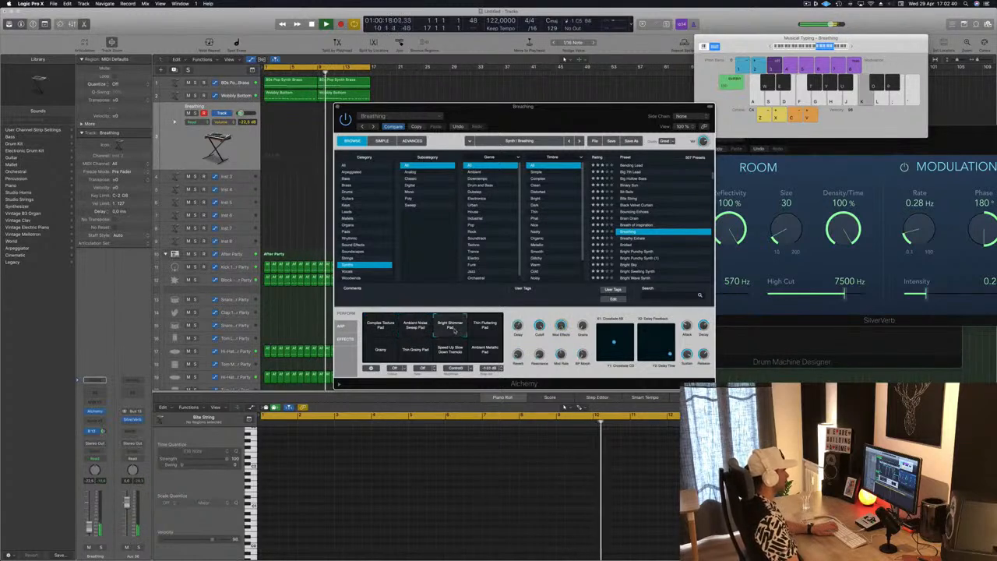
pyautogui.click(489, 325)
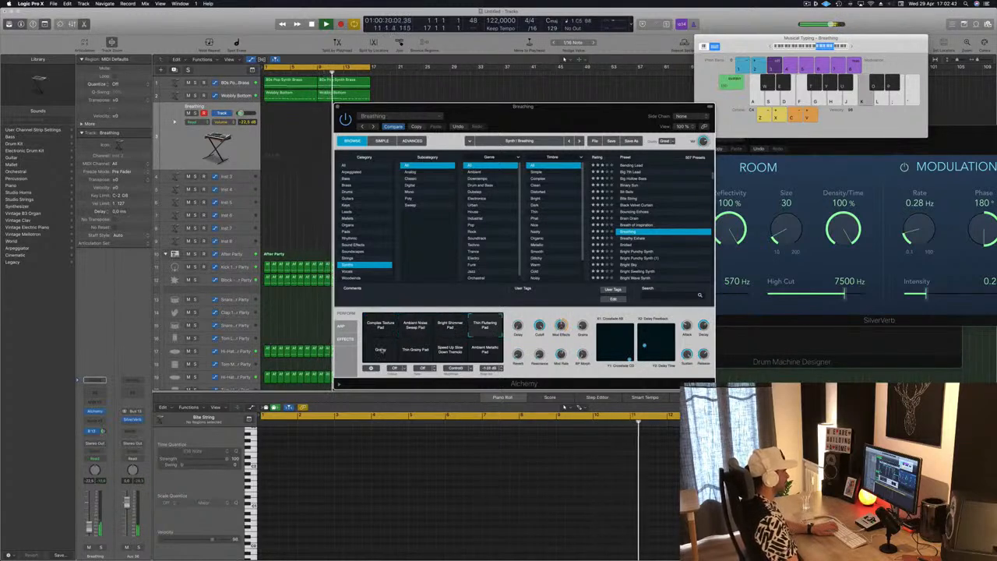
pyautogui.click(415, 349)
pyautogui.scroll(-1, 630, 240)
pyautogui.press('h')
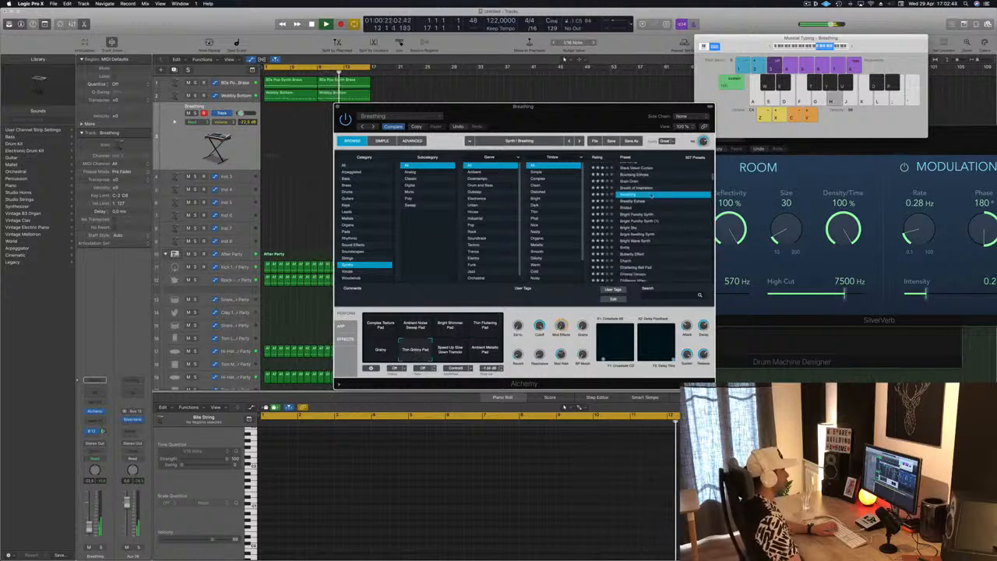
# Audition the Bridled and Charm presets, load Chillwave Vibes and raise the track to about -7.4 dB
pyautogui.click(628, 208)
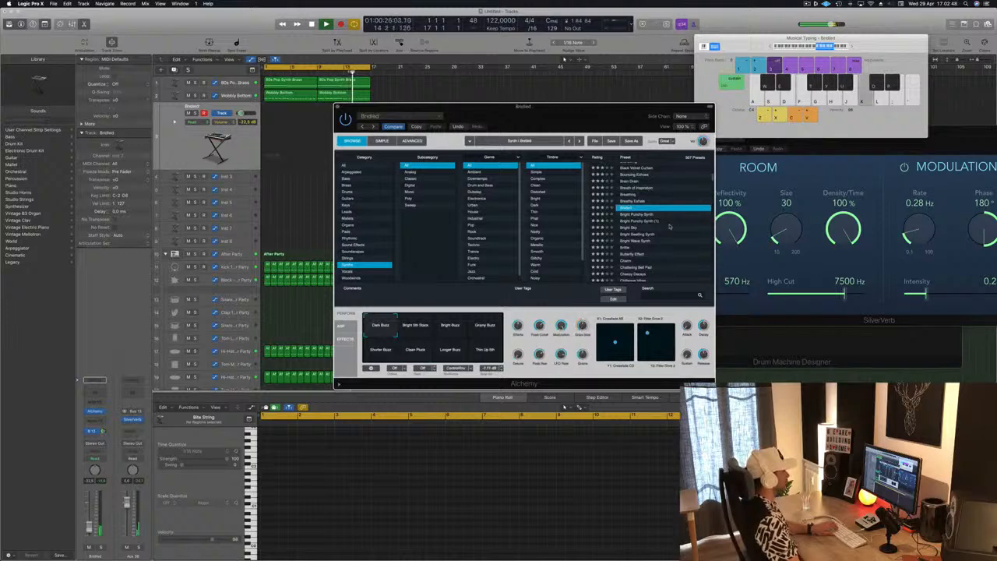
pyautogui.scroll(-2, 669, 227)
pyautogui.click(631, 232)
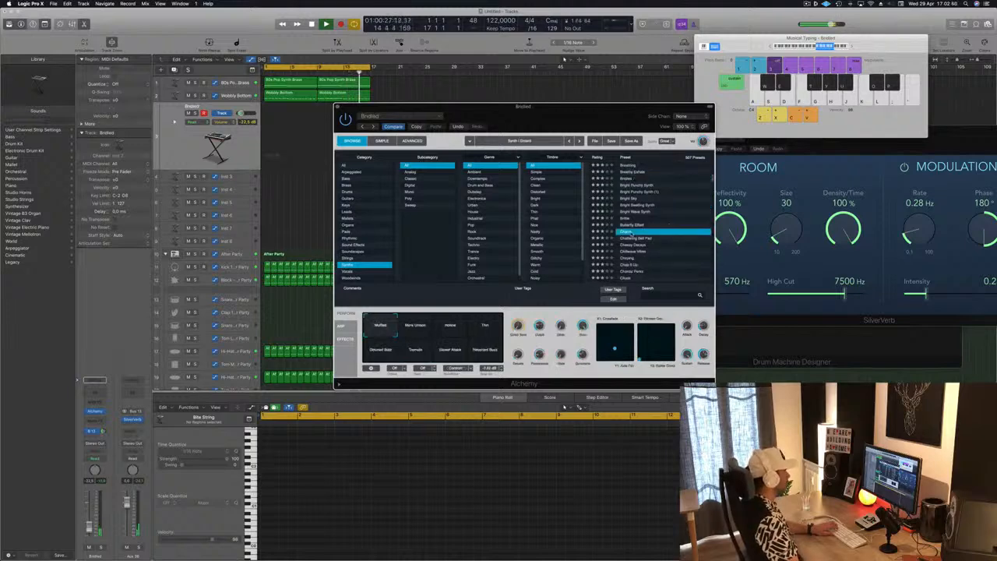
pyautogui.scroll(-1, 550, 226)
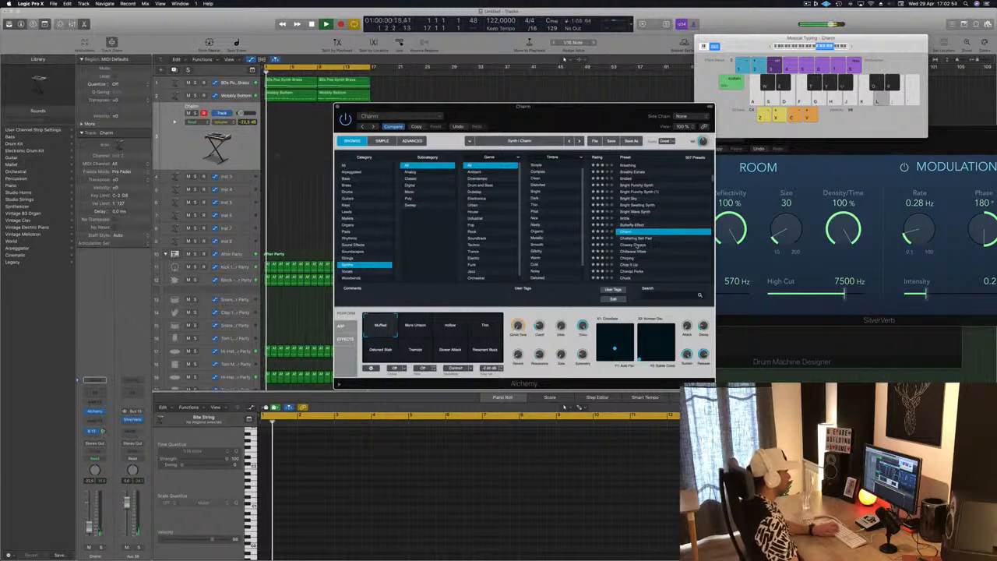
pyautogui.scroll(-3, 648, 243)
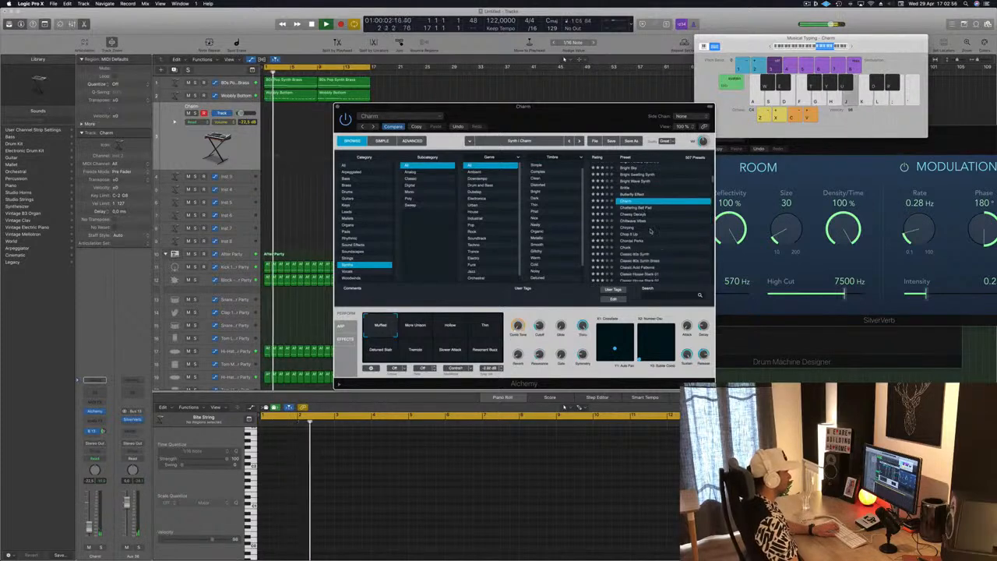
pyautogui.click(621, 222)
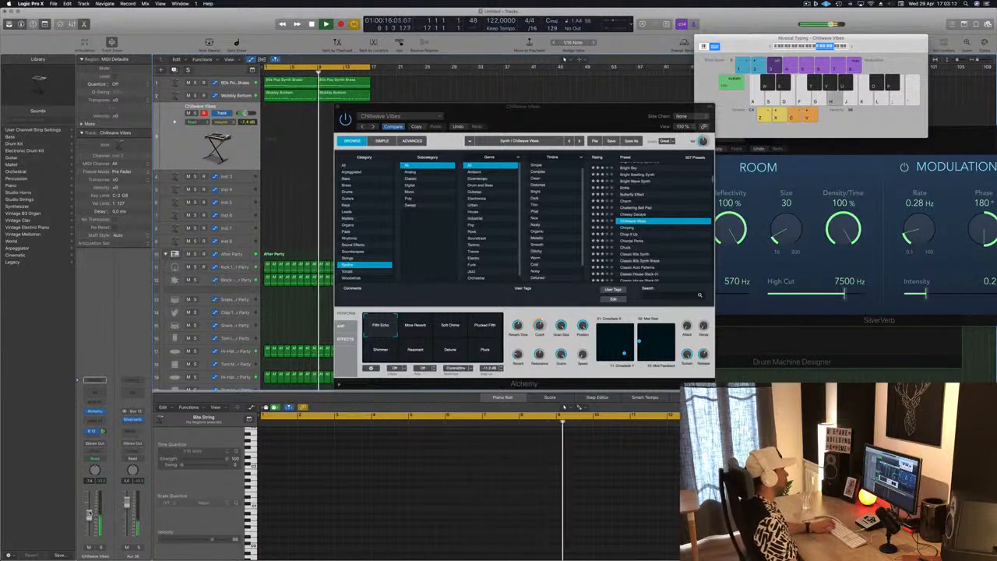
# Record alternating bar-long A and D notes on the Chillwave Vibes track from bar 9 through bar 12, and play the beat from the start
pyautogui.moveTo(577, 116); pyautogui.dragTo(682, 103)
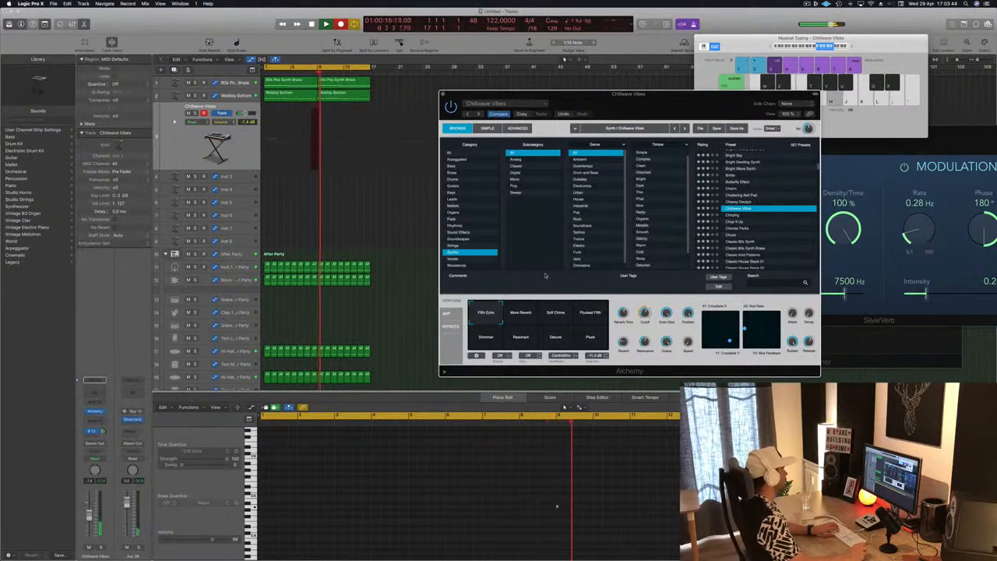
pyautogui.press('l')
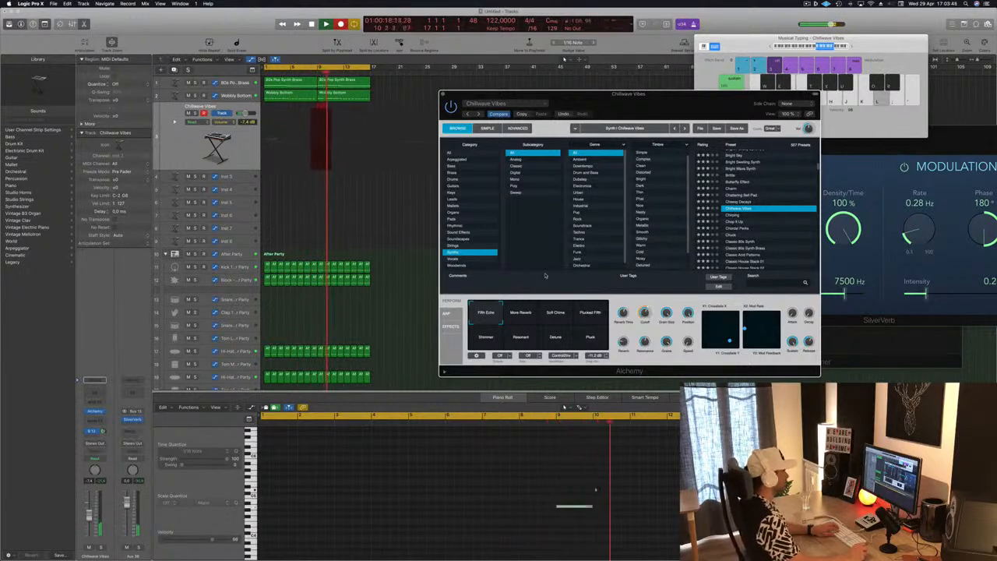
pyautogui.press('h')
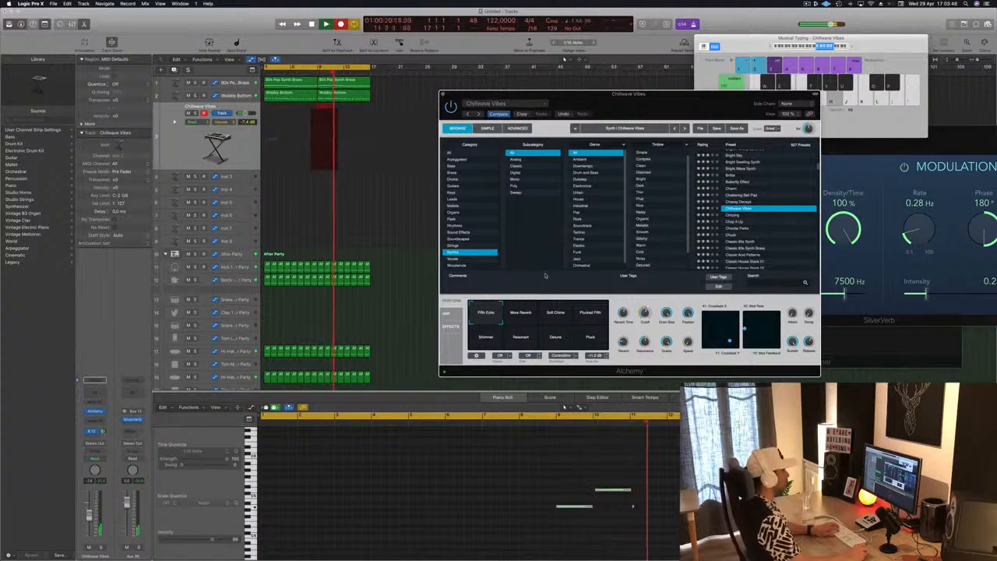
pyautogui.press('l')
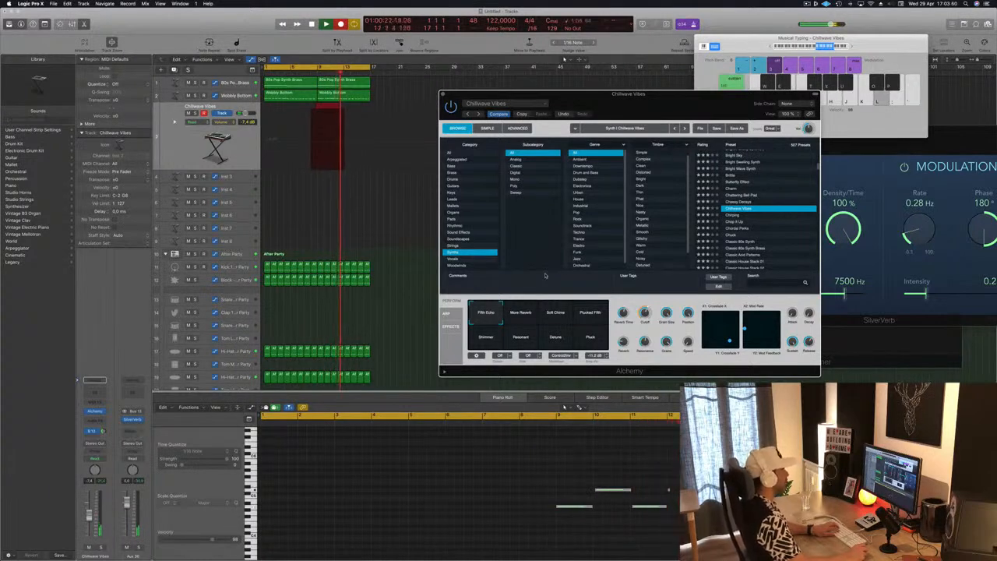
pyautogui.press('space')
pyautogui.press('space')
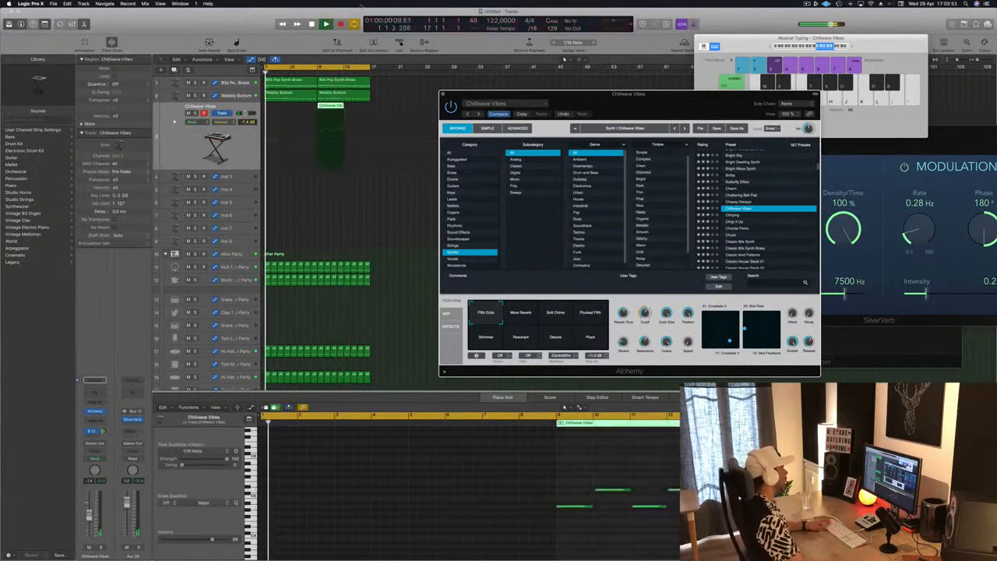
# Move the recorded Chillwave Vibes region to bar 1 and quantize all of its notes to 1/16
pyautogui.press('space')
pyautogui.moveTo(330, 107); pyautogui.dragTo(266, 106)
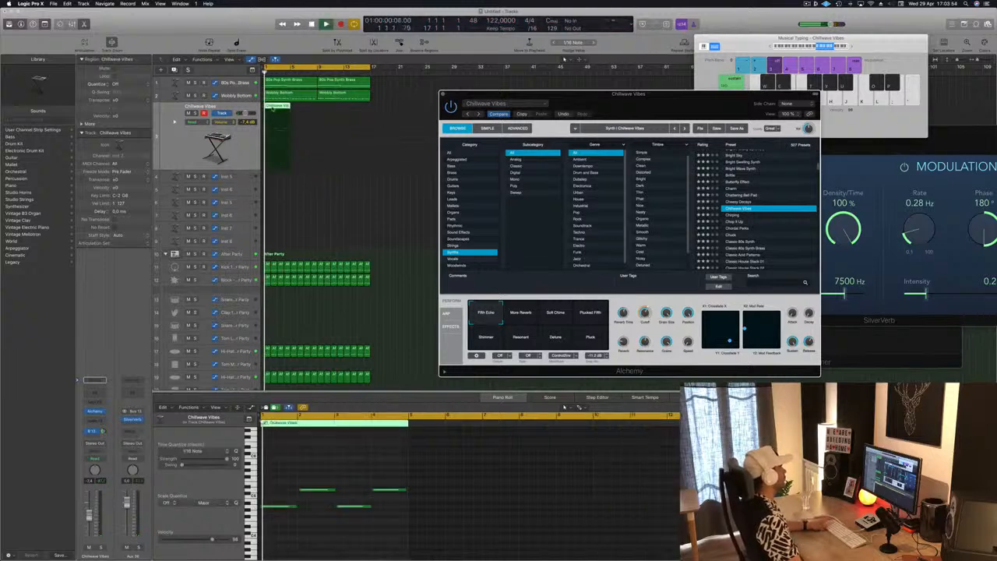
pyautogui.click(348, 458)
pyautogui.press('space')
pyautogui.press('super+a')
pyautogui.press('q')
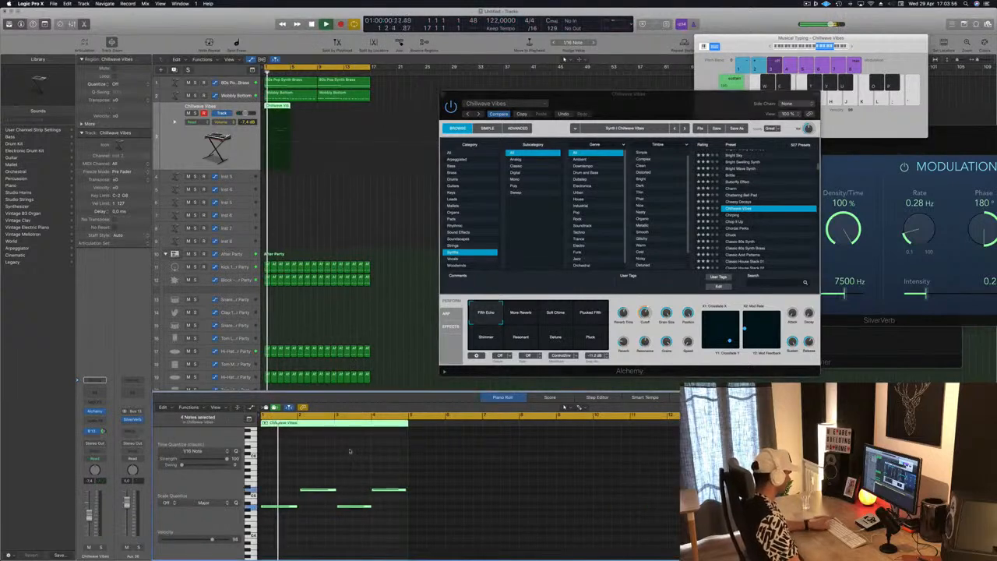
pyautogui.press('space')
pyautogui.press('space')
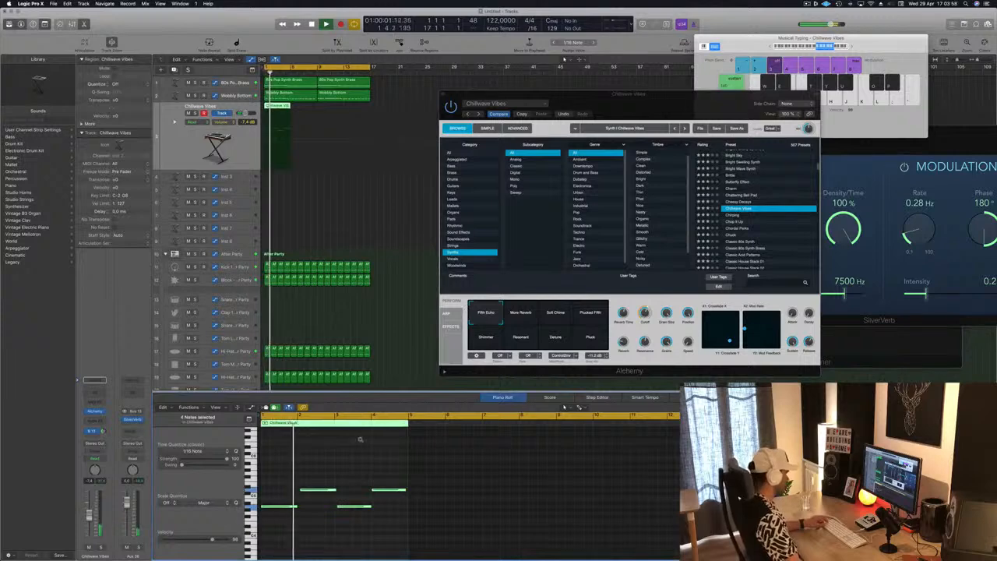
# Align the second and third notes with bars 2 and 3, and copy the four-bar Chillwave Vibes region repeatedly up to bar 17
pyautogui.scroll(3, 356, 440)
pyautogui.click(311, 476)
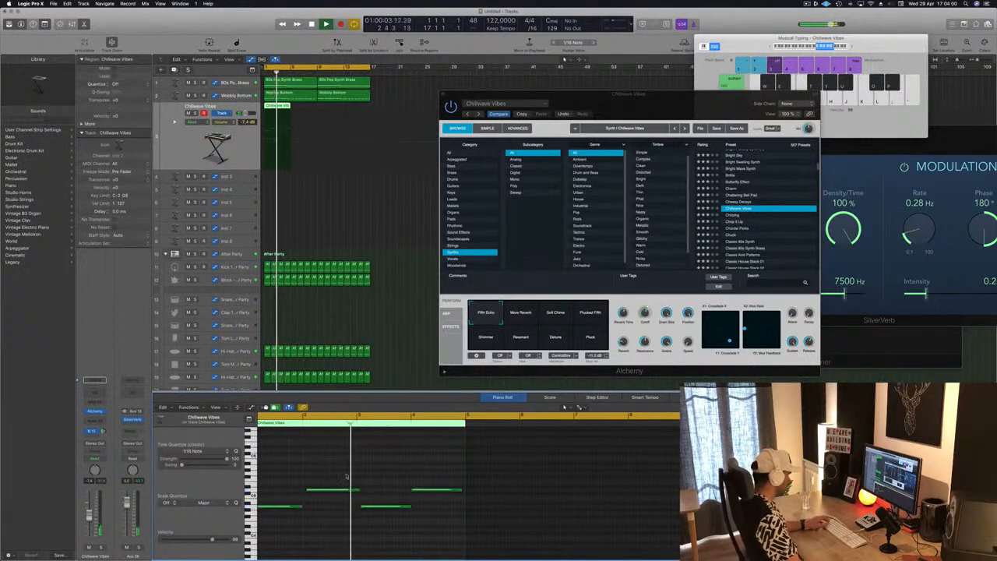
pyautogui.hscroll(-2, 348, 475)
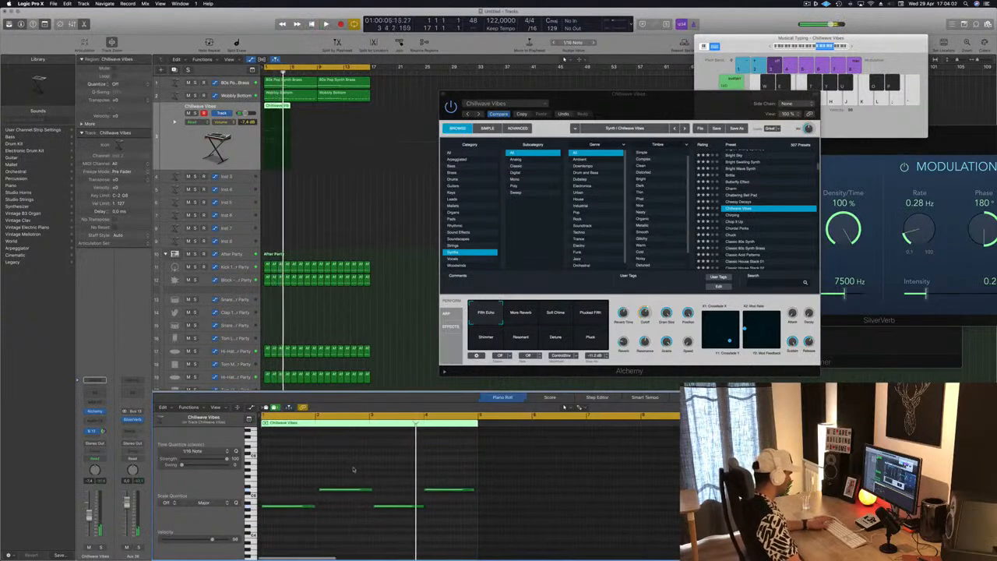
pyautogui.moveTo(349, 468); pyautogui.dragTo(357, 492)
pyautogui.click(392, 470)
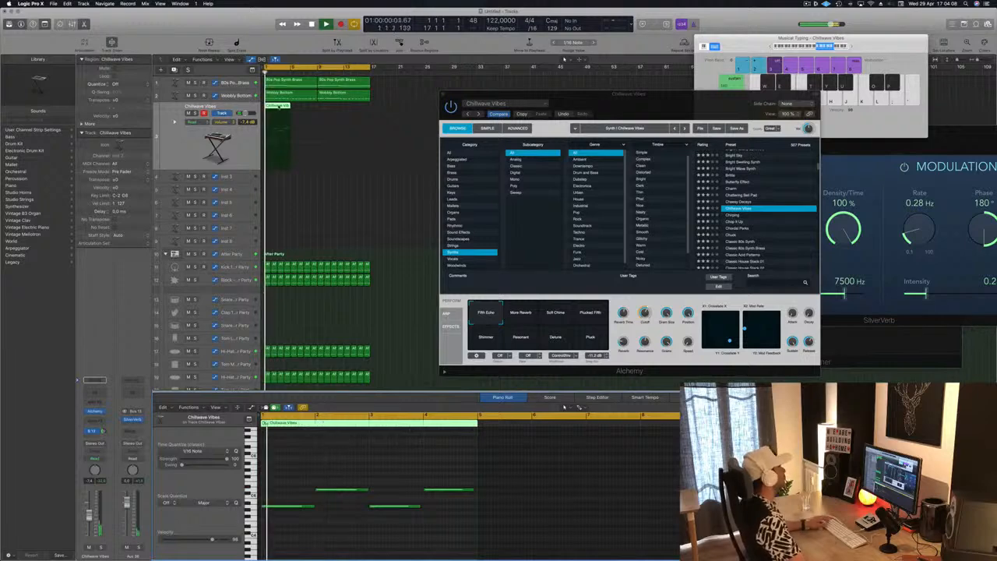
pyautogui.moveTo(278, 106); pyautogui.dragTo(333, 108)
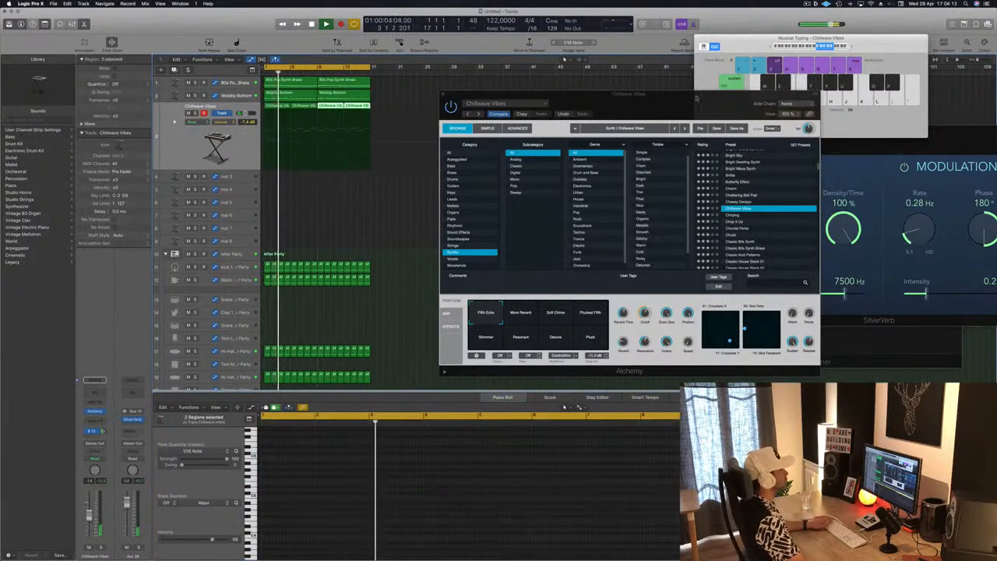
# Audition the Chillwave Vibes performance snapshots from More Reverb through Pluck, lowering the track volume to about -10.8 dB
pyautogui.moveTo(696, 97); pyautogui.dragTo(647, 94)
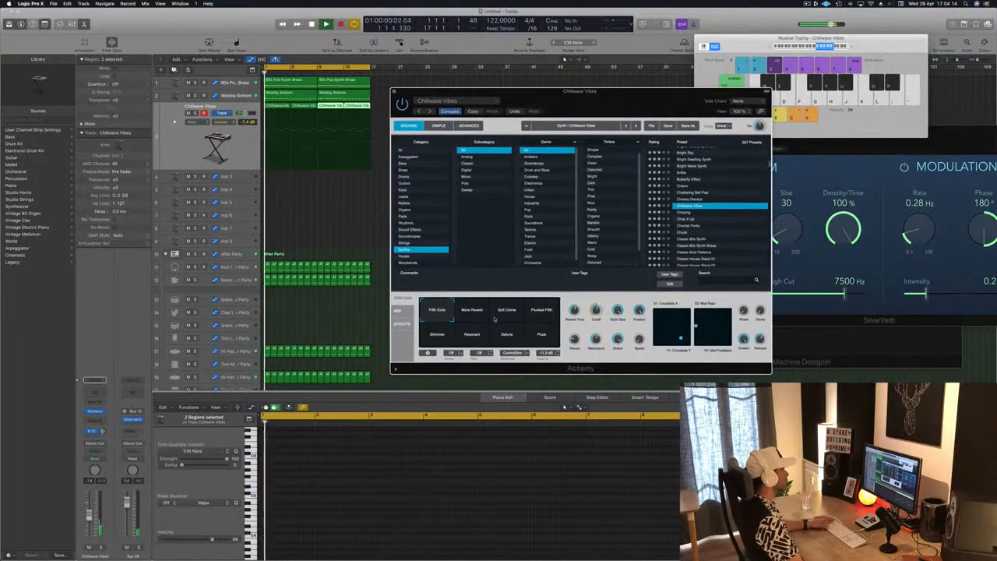
pyautogui.click(474, 313)
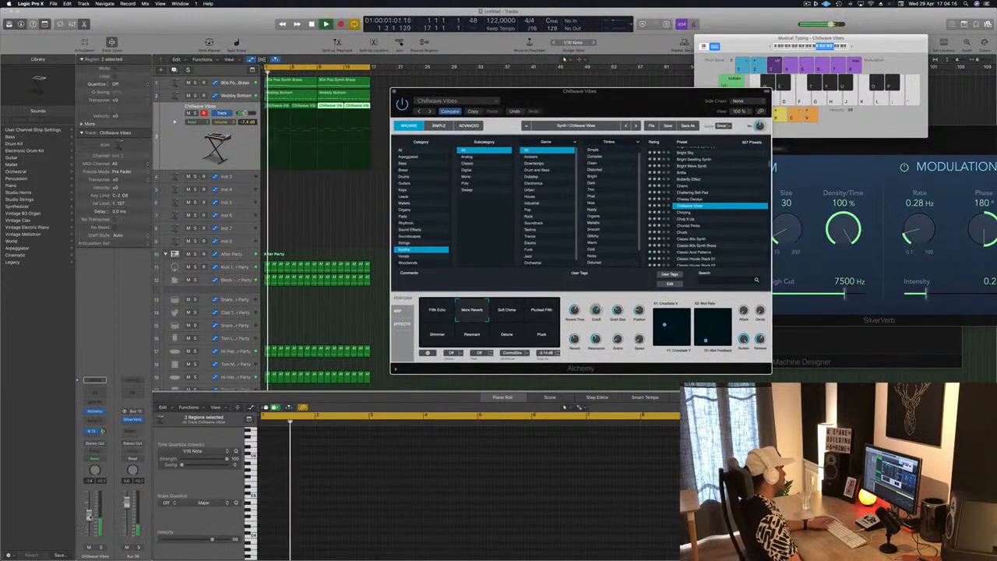
pyautogui.moveTo(89, 515); pyautogui.dragTo(89, 521)
pyautogui.click(502, 314)
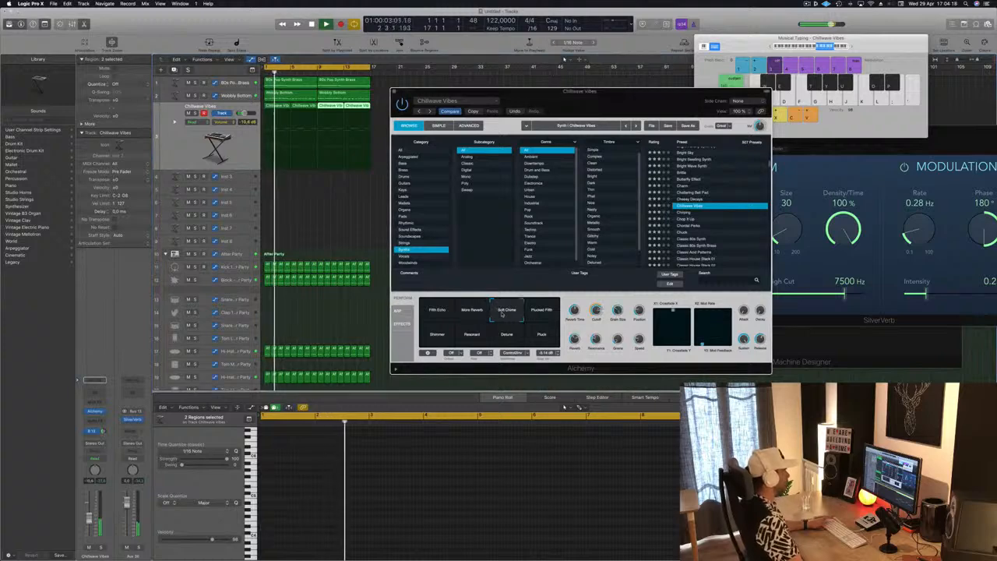
pyautogui.click(541, 310)
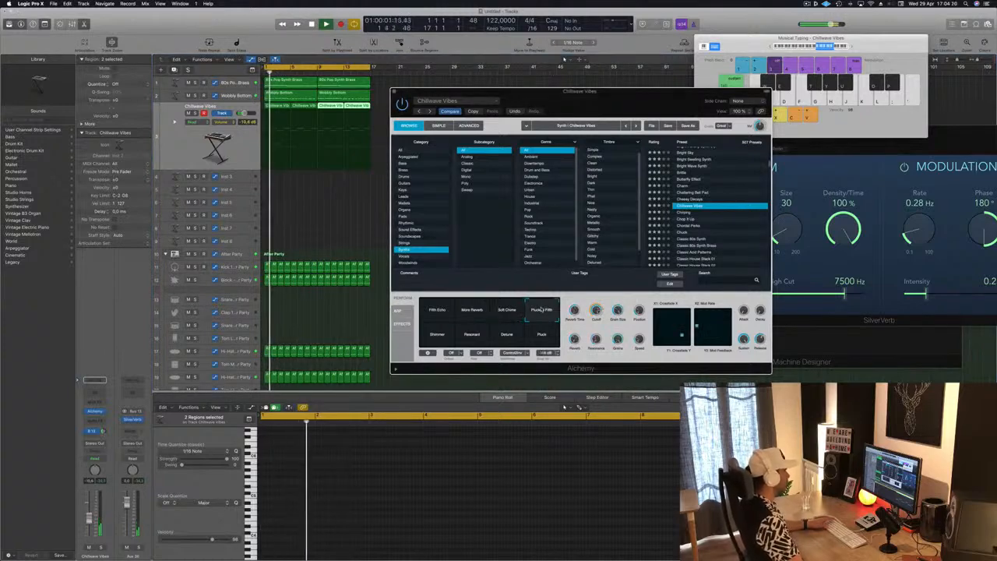
pyautogui.click(438, 336)
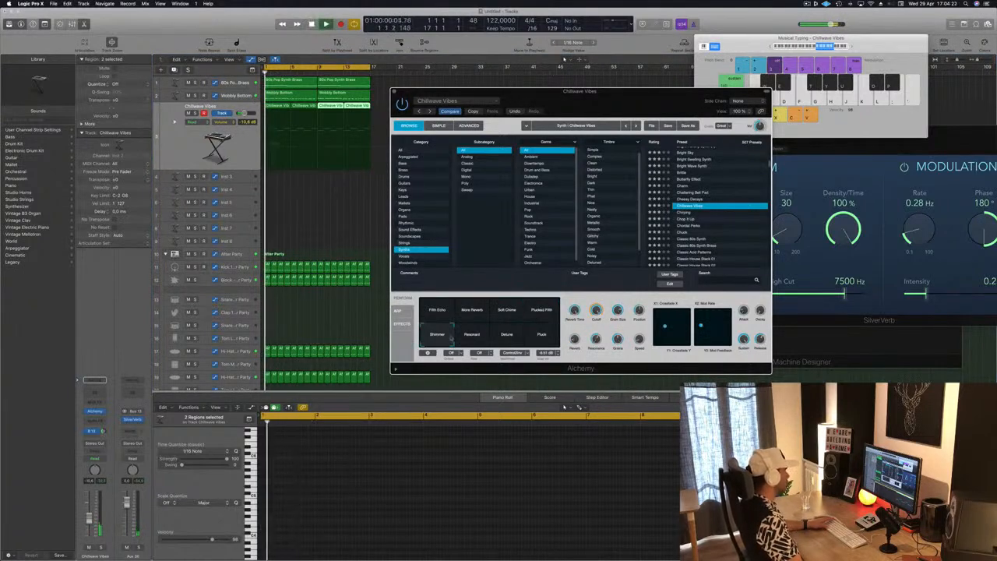
pyautogui.click(470, 336)
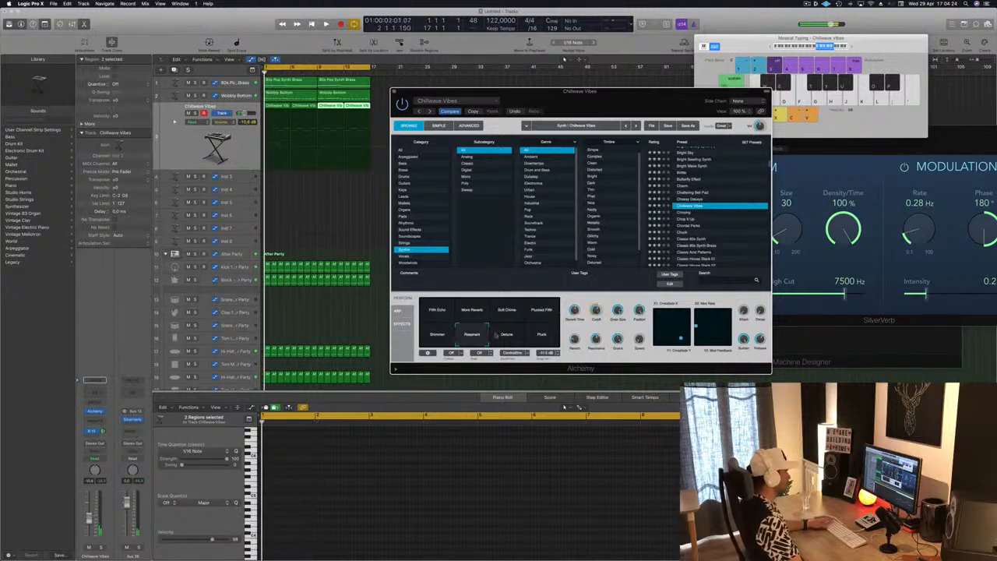
pyautogui.click(506, 335)
pyautogui.click(541, 335)
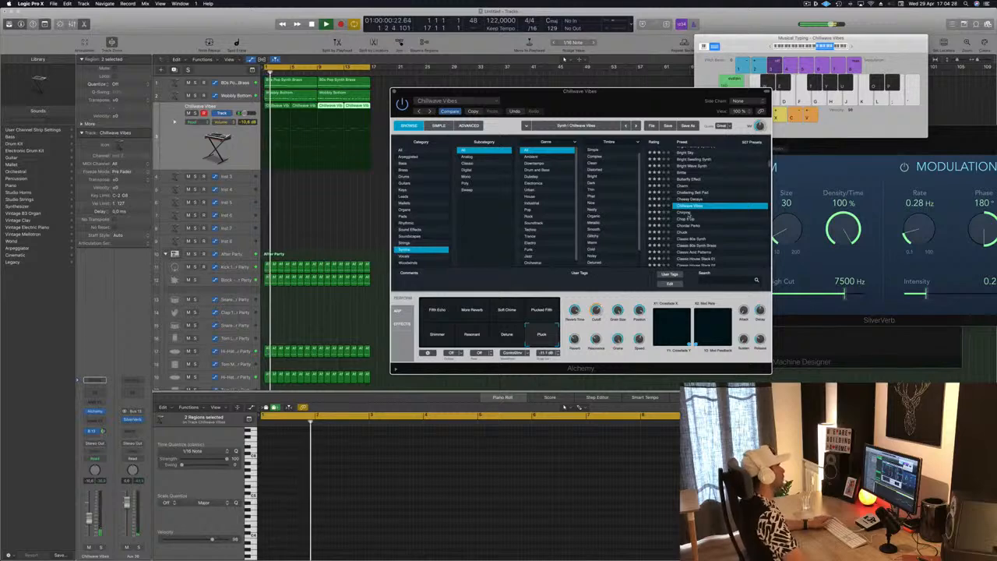
# Audition the synth presets following Chillwave Vibes, starting with Chirping, and load Classic Acid Patterns
pyautogui.press('Down')
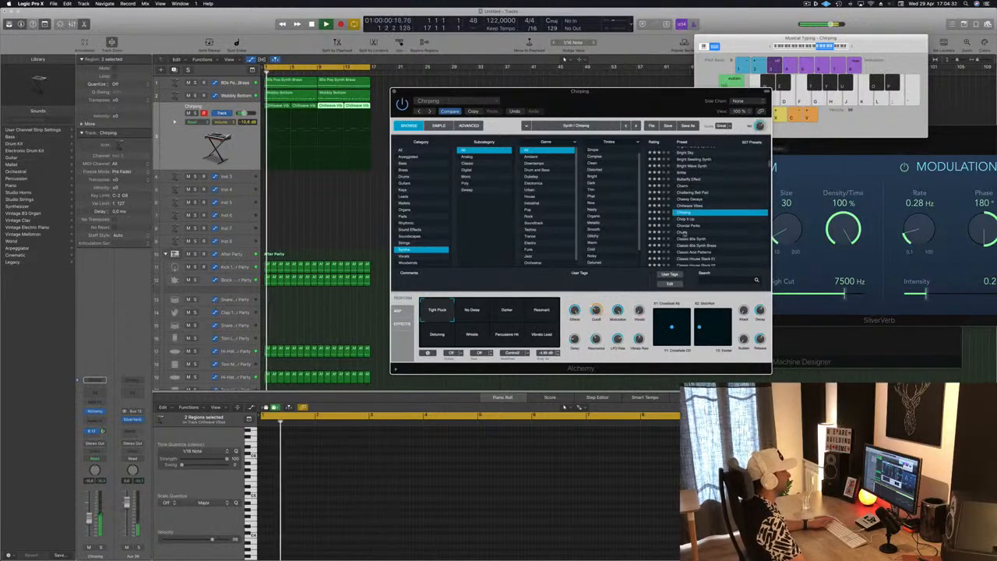
pyautogui.press('Down')
pyautogui.press('Down')
pyautogui.press('Down')
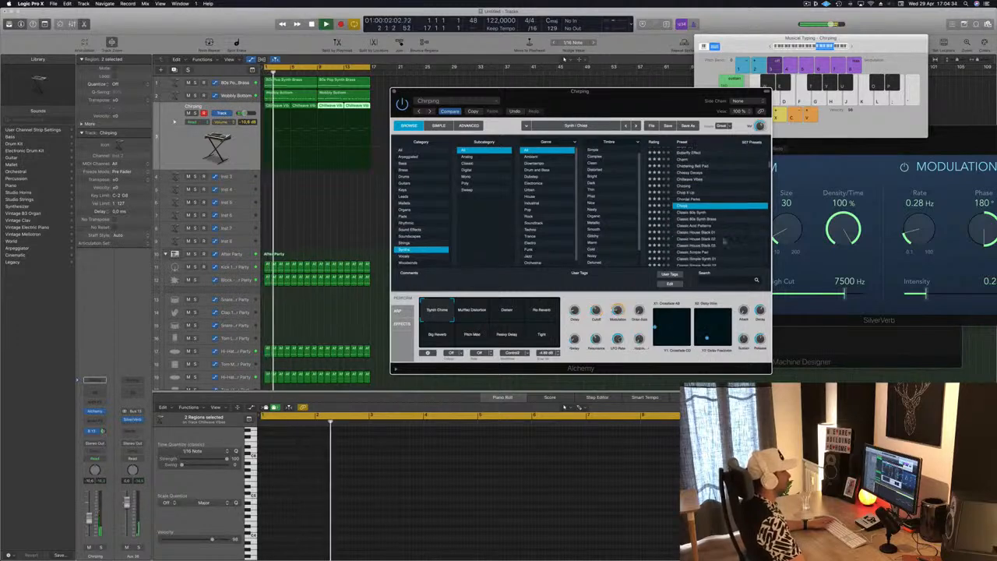
pyautogui.click(697, 226)
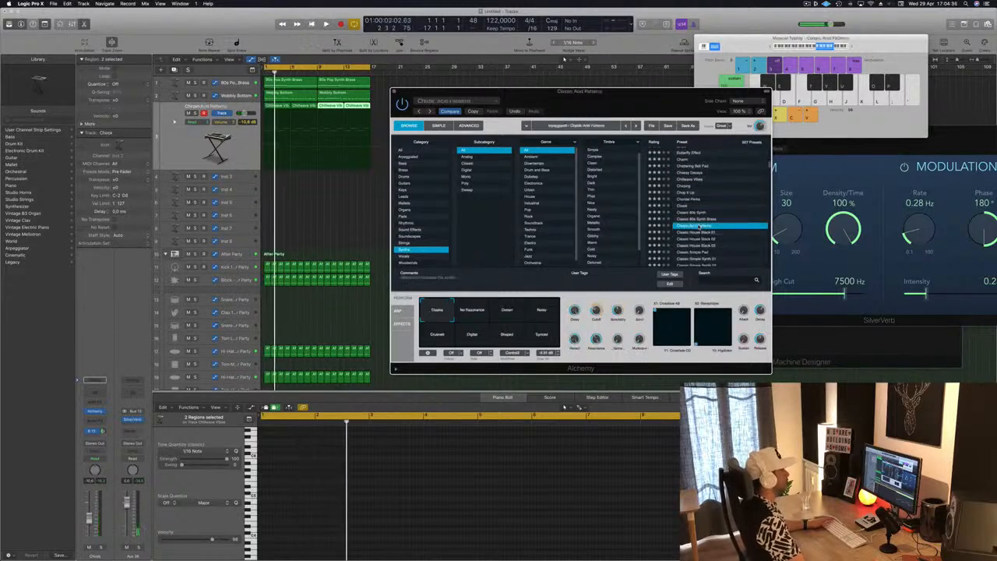
# Select all regions on the synth track, audition the No Resonance and Driven snapshots, and lower the track volume
pyautogui.moveTo(665, 108)
pyautogui.mouseDown()
pyautogui.moveTo(598, 125)
pyautogui.moveTo(682, 101)
pyautogui.mouseUp()
pyautogui.click(186, 152)
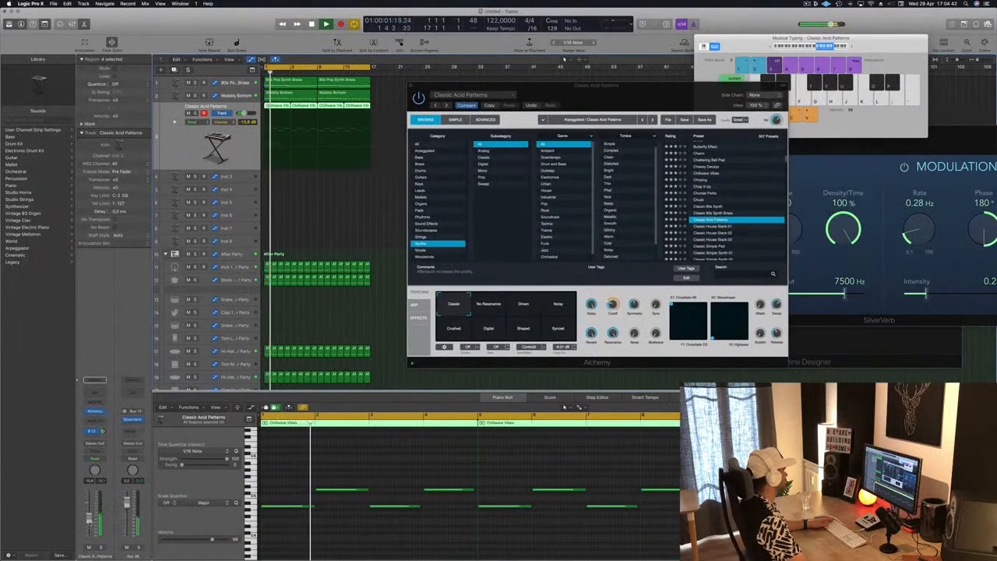
pyautogui.click(489, 306)
pyautogui.click(523, 304)
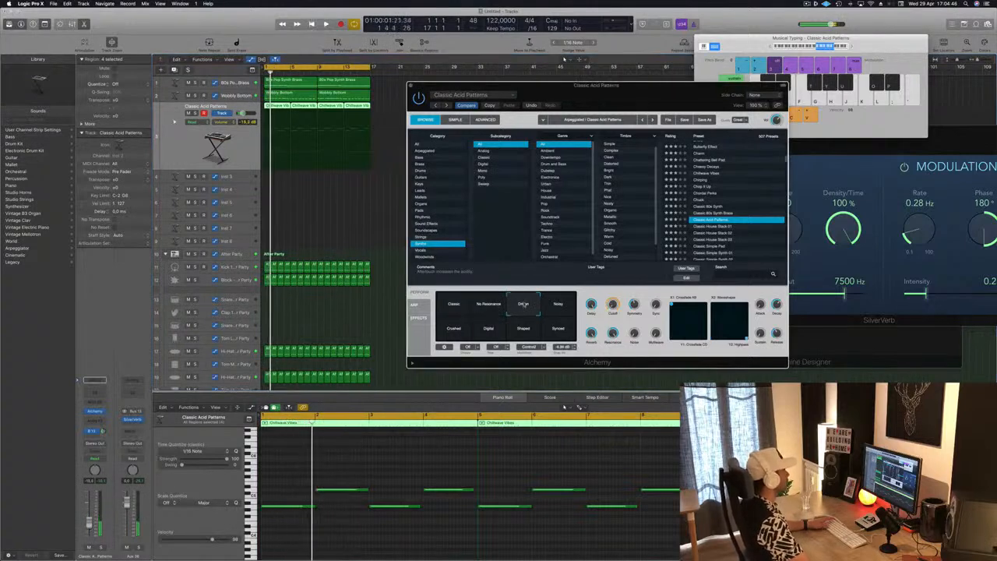
pyautogui.click(89, 525)
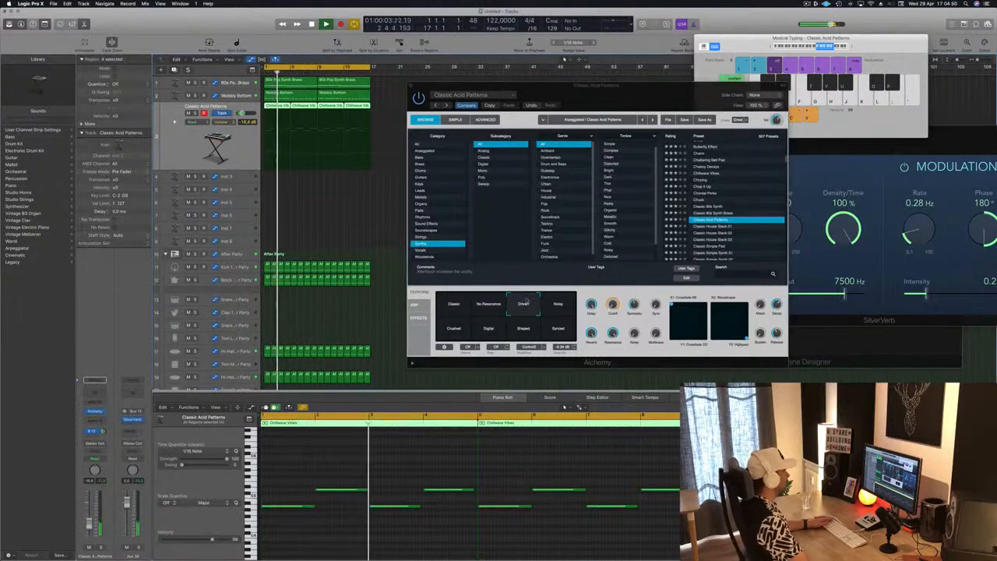
# Compare the Noisy, Crushed, Digital, Shaped and Synced snapshots of Classic Acid Patterns while reducing the track volume, and settle on Crushed
pyautogui.click(559, 305)
pyautogui.click(452, 329)
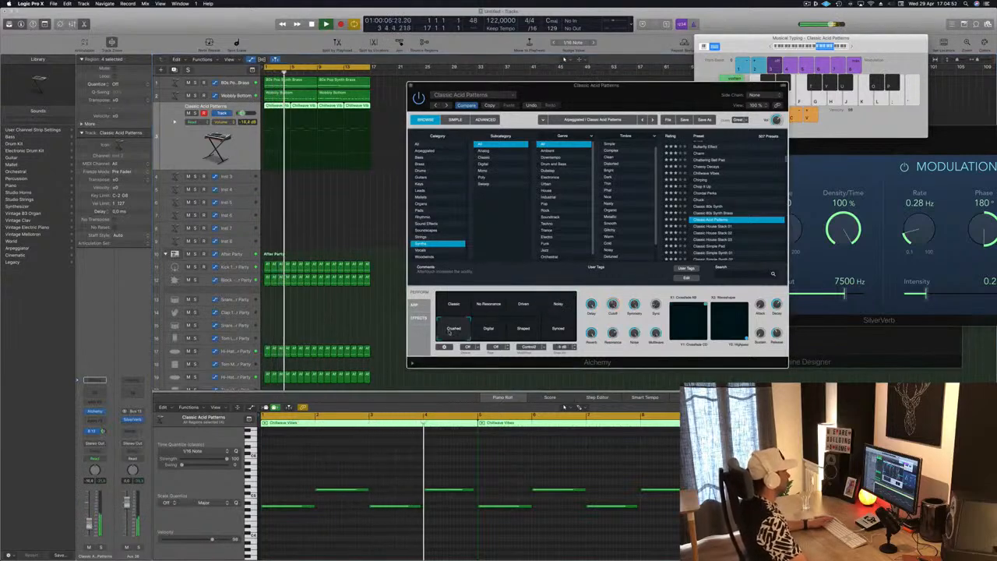
pyautogui.click(89, 526)
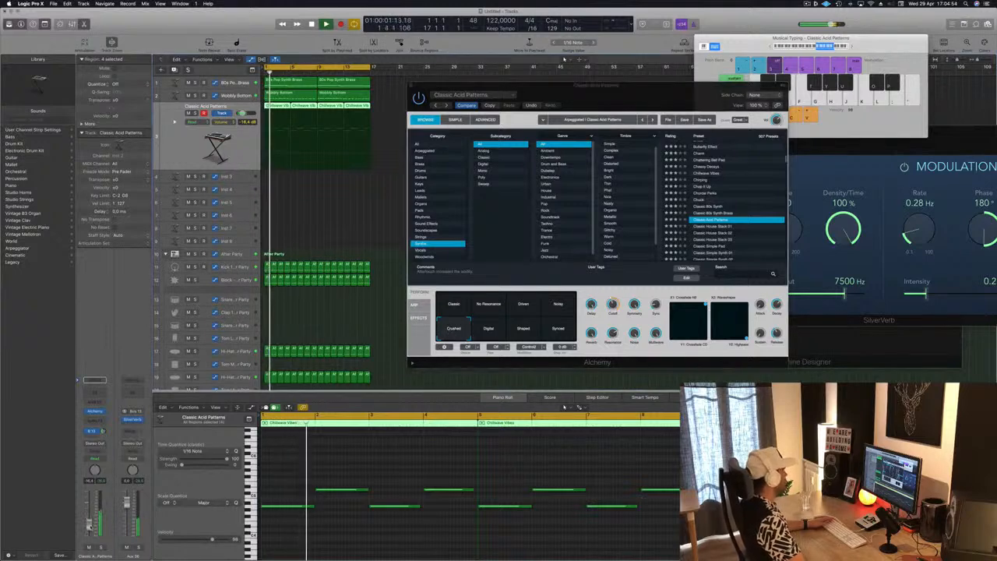
pyautogui.click(491, 328)
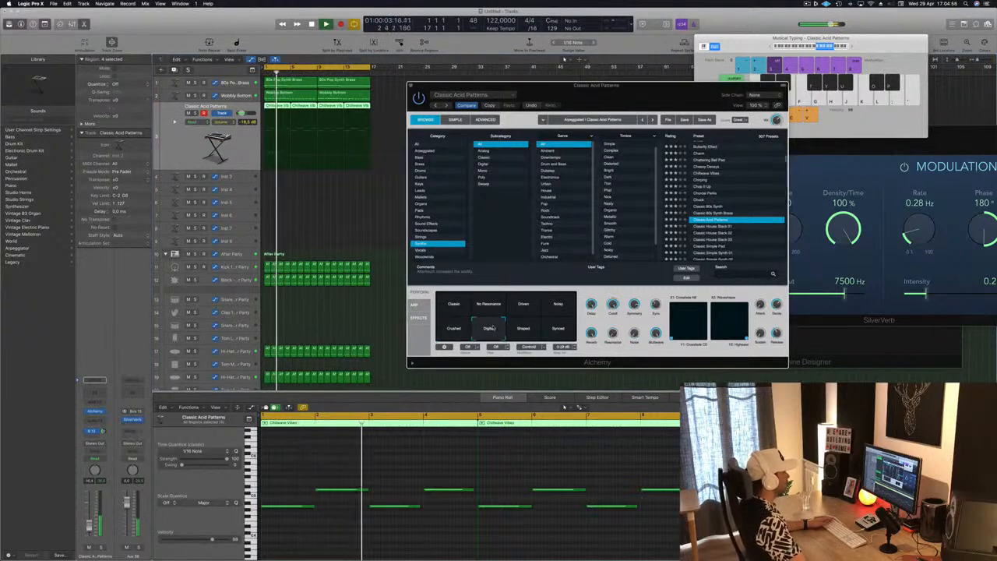
pyautogui.click(524, 329)
pyautogui.click(559, 328)
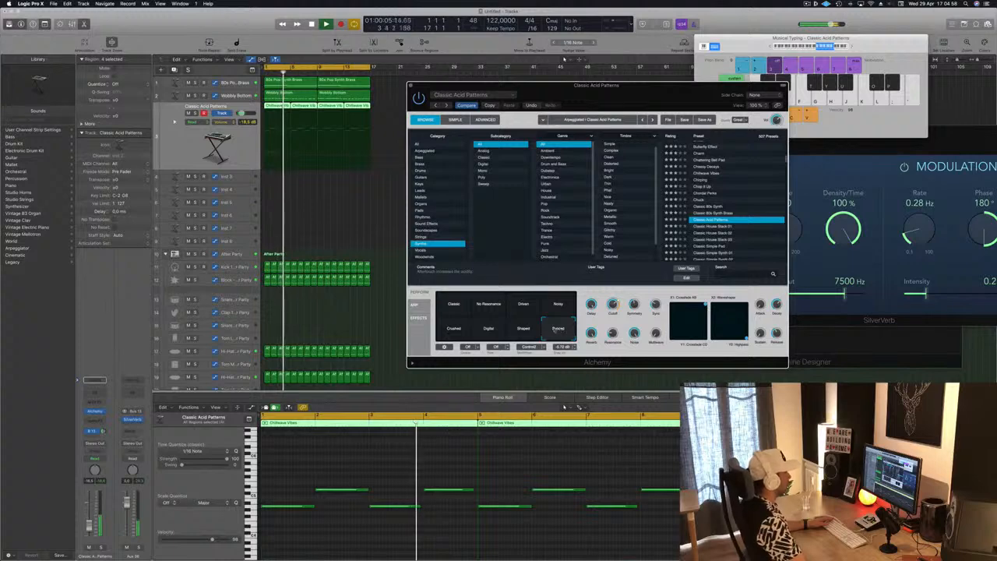
pyautogui.click(454, 328)
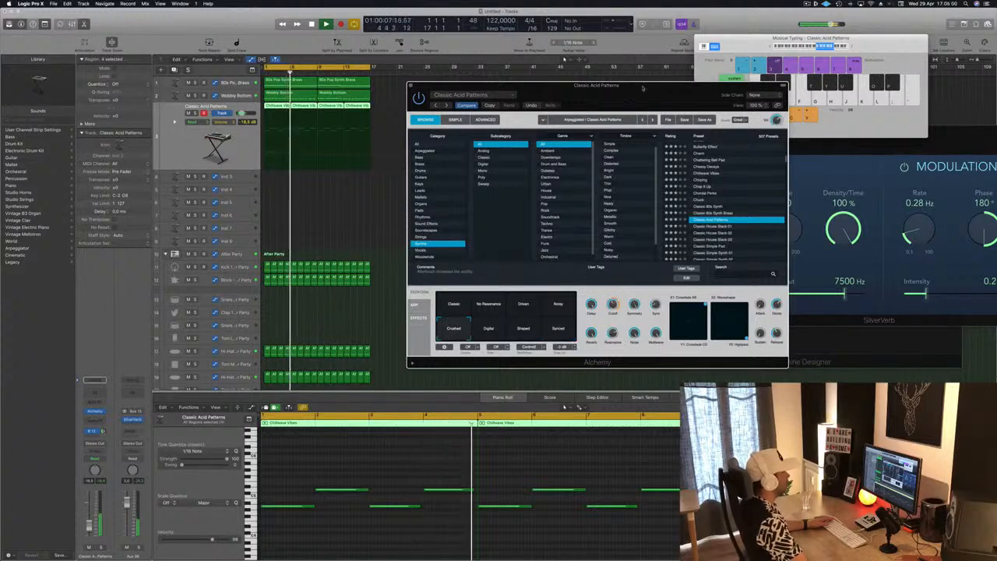
# Reduce the Crushed snapshot's Cutoff, balance the track volume at about -17 dB, and show the arpeggiator settings
pyautogui.moveTo(643, 88); pyautogui.dragTo(627, 72)
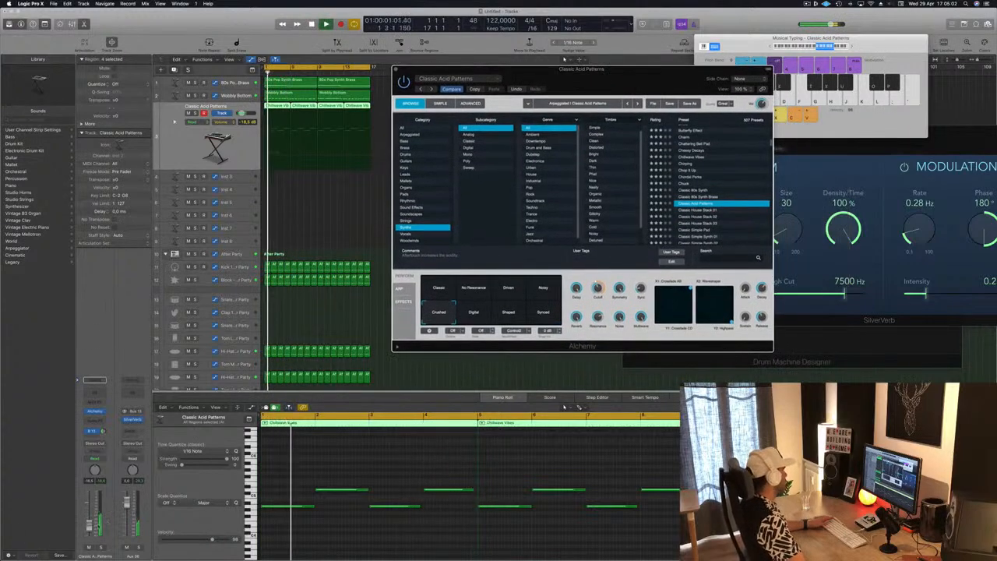
pyautogui.click(89, 528)
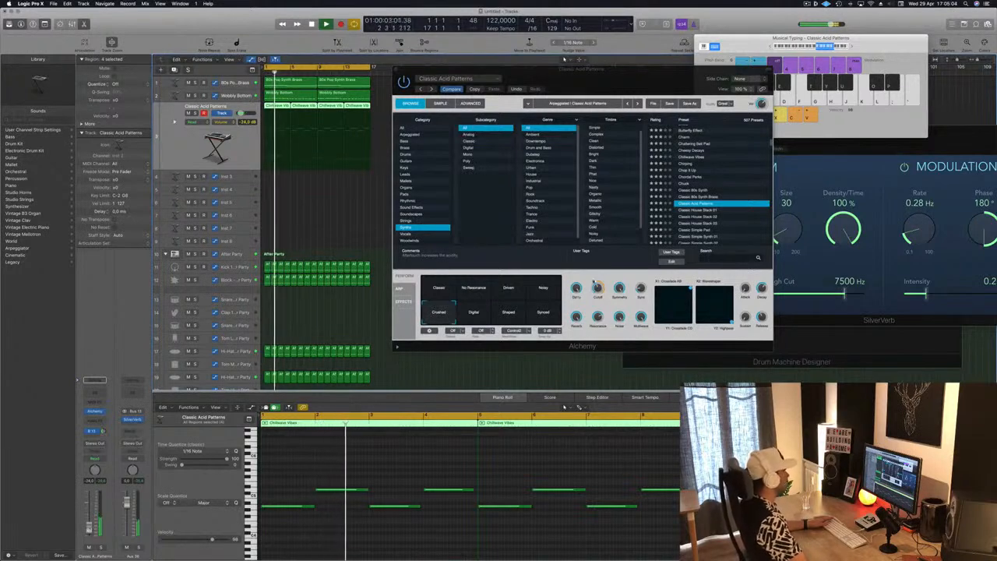
pyautogui.moveTo(597, 289); pyautogui.dragTo(595, 307)
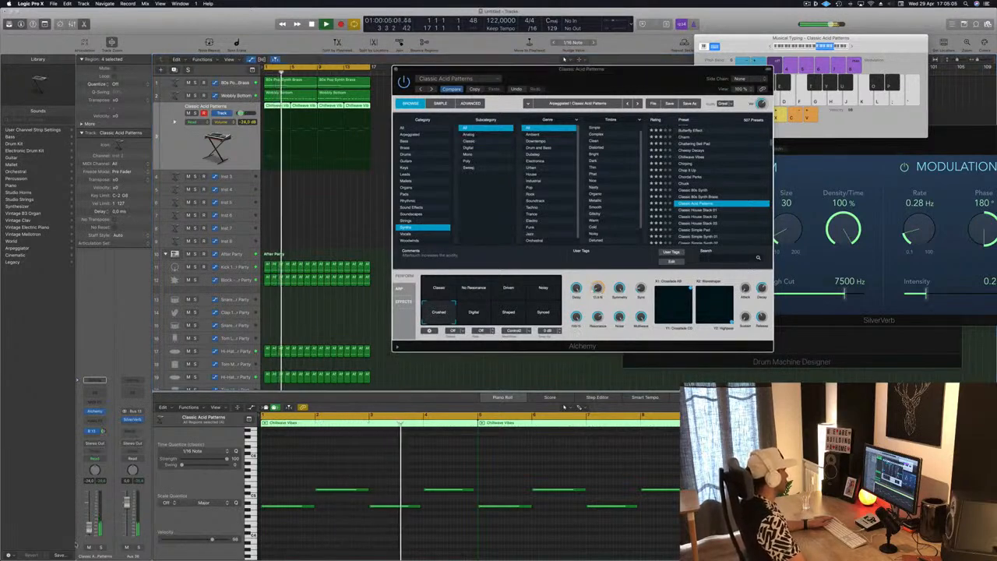
pyautogui.moveTo(89, 529); pyautogui.dragTo(89, 524)
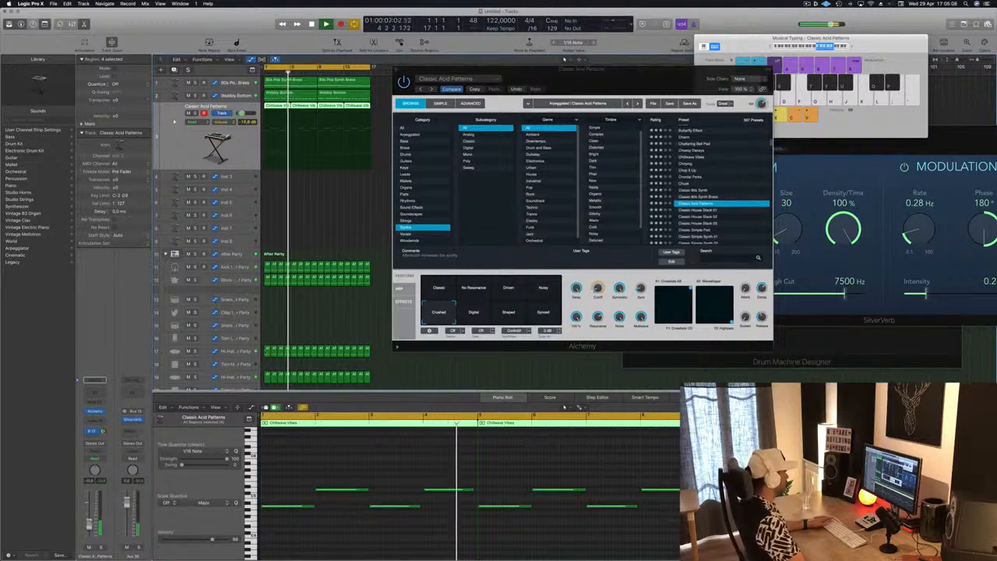
pyautogui.click(401, 288)
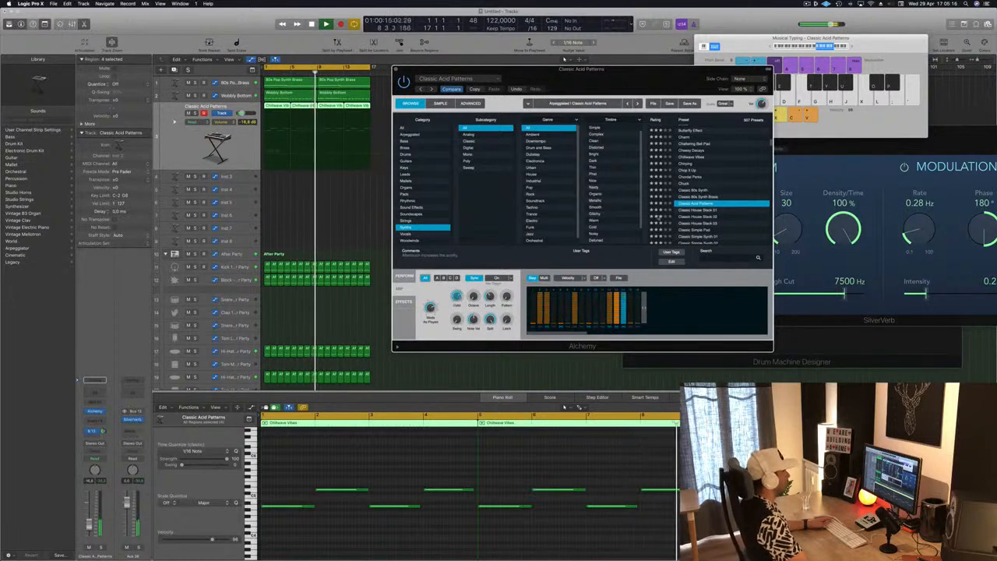
# Audition the presets Classic House Stack 01 and Classic Super Saw, and load Clouds in the Headroom on the synth track
pyautogui.scroll(-2, 754, 214)
pyautogui.click(721, 168)
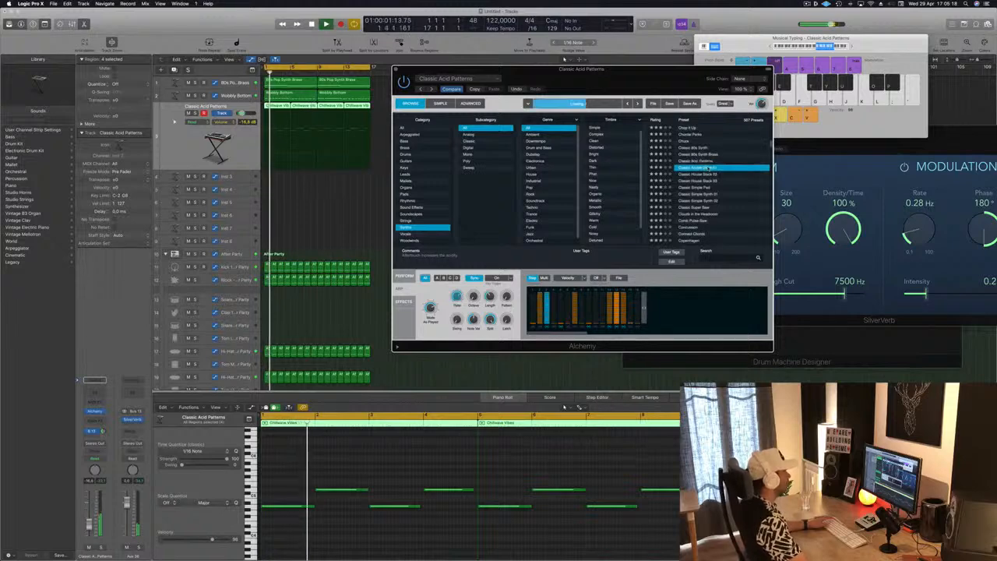
pyautogui.scroll(-2, 716, 188)
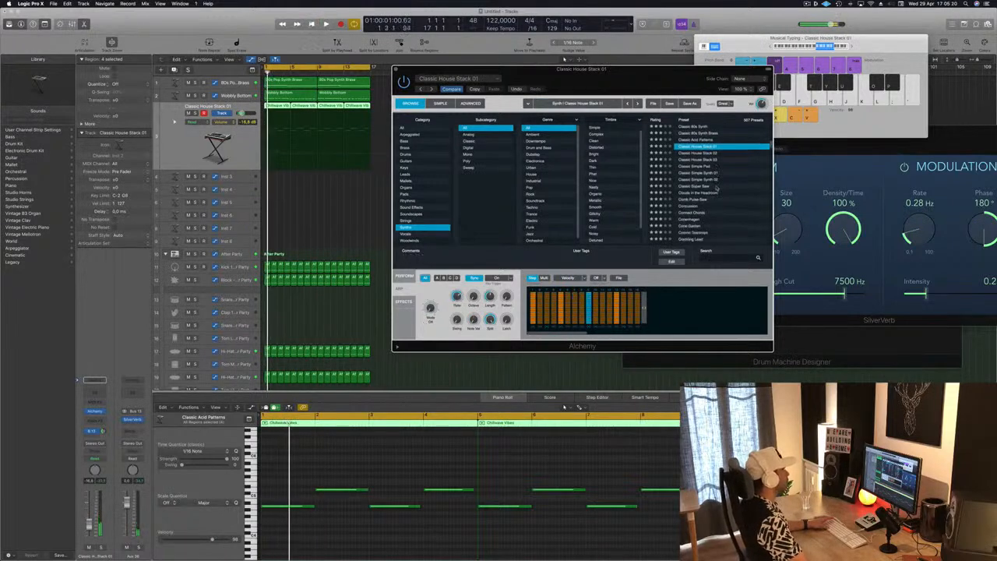
pyautogui.click(700, 166)
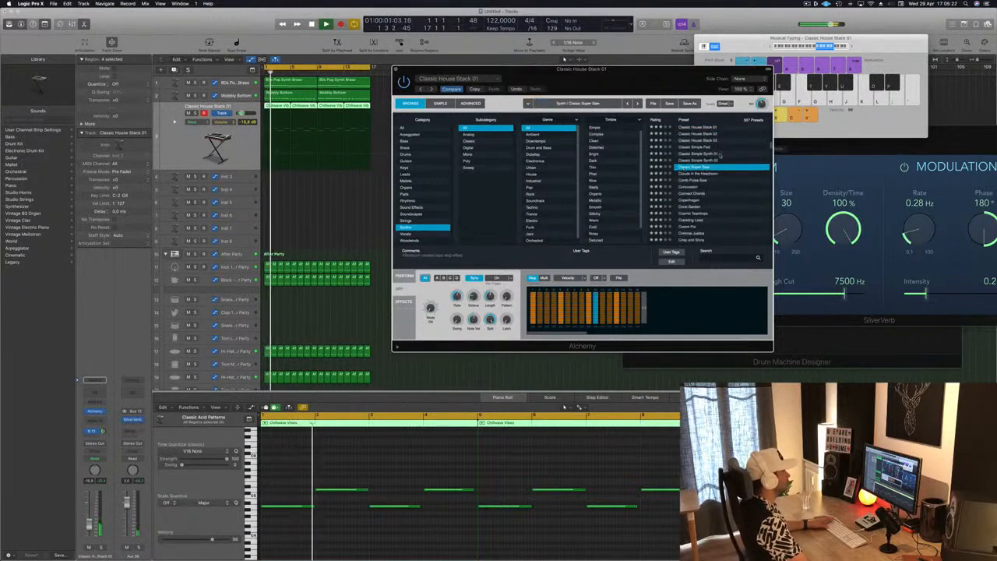
pyautogui.click(703, 174)
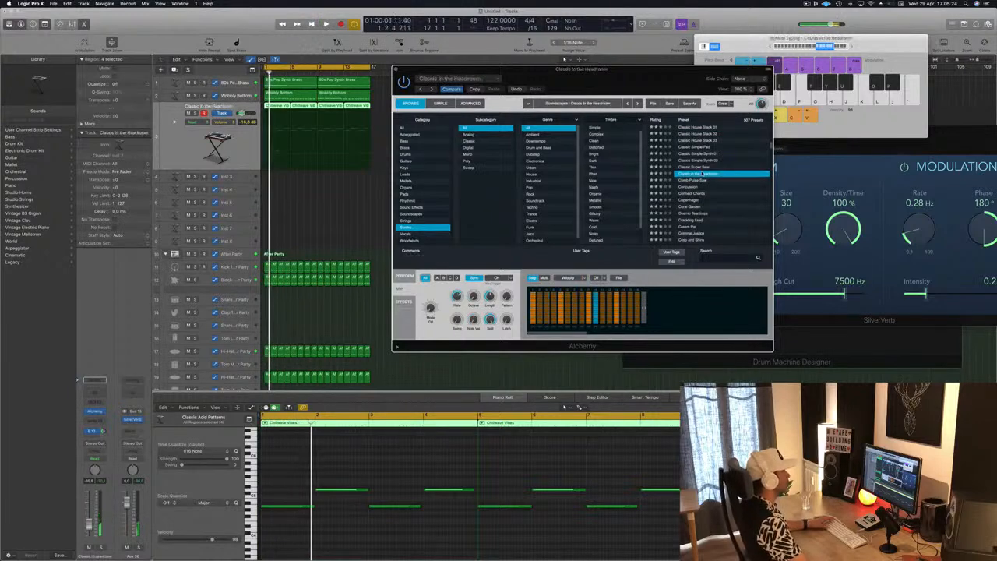
pyautogui.scroll(-1, 732, 190)
pyautogui.scroll(1, 729, 190)
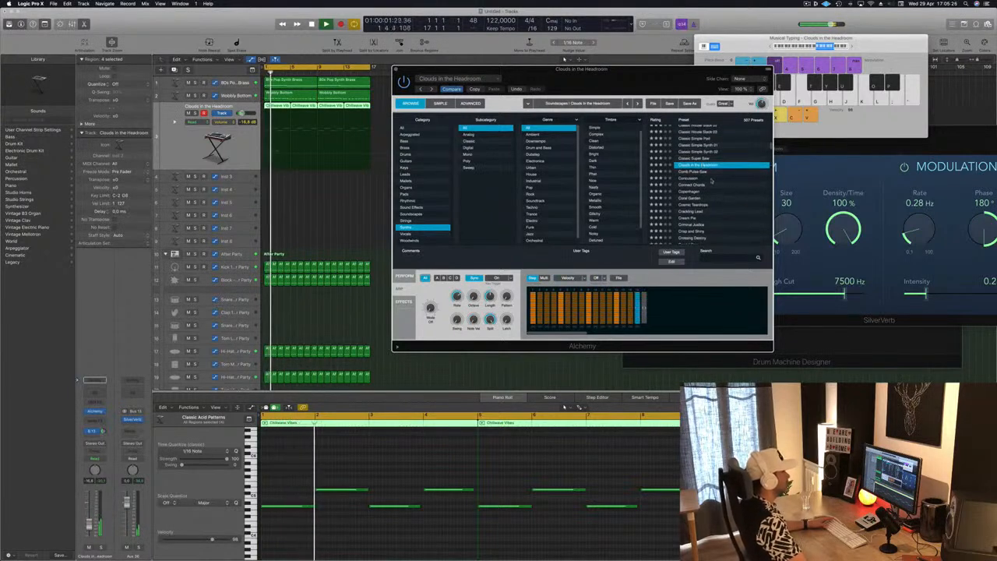
# Audition the presets Concussion, Copenhagen and Cream Pie on the synth track
pyautogui.click(693, 179)
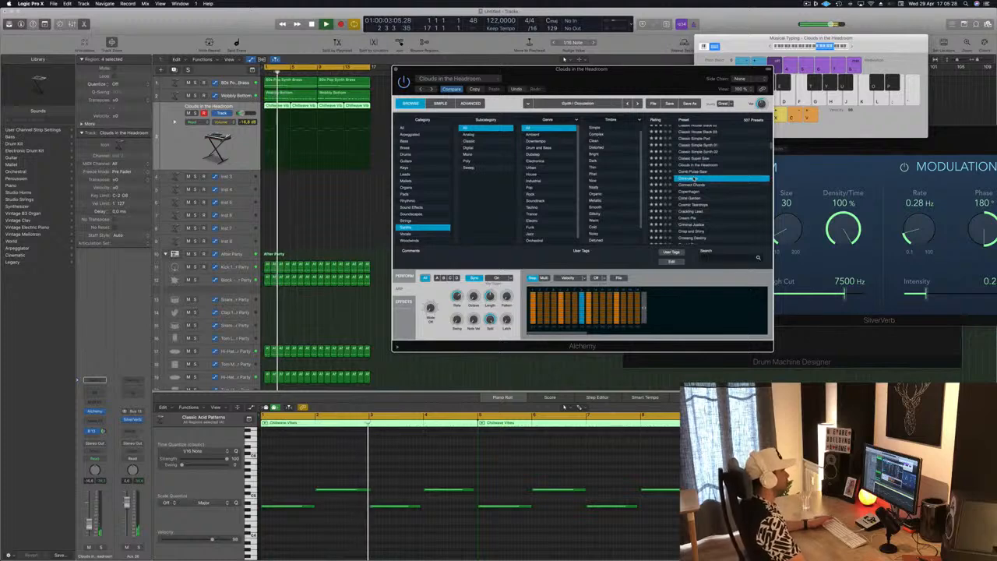
pyautogui.scroll(-1, 723, 194)
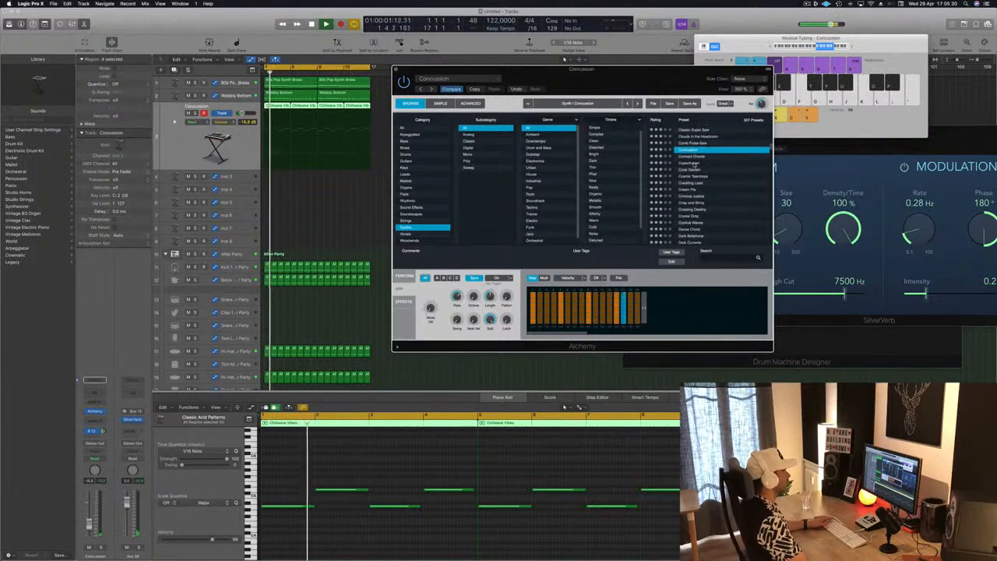
pyautogui.click(693, 163)
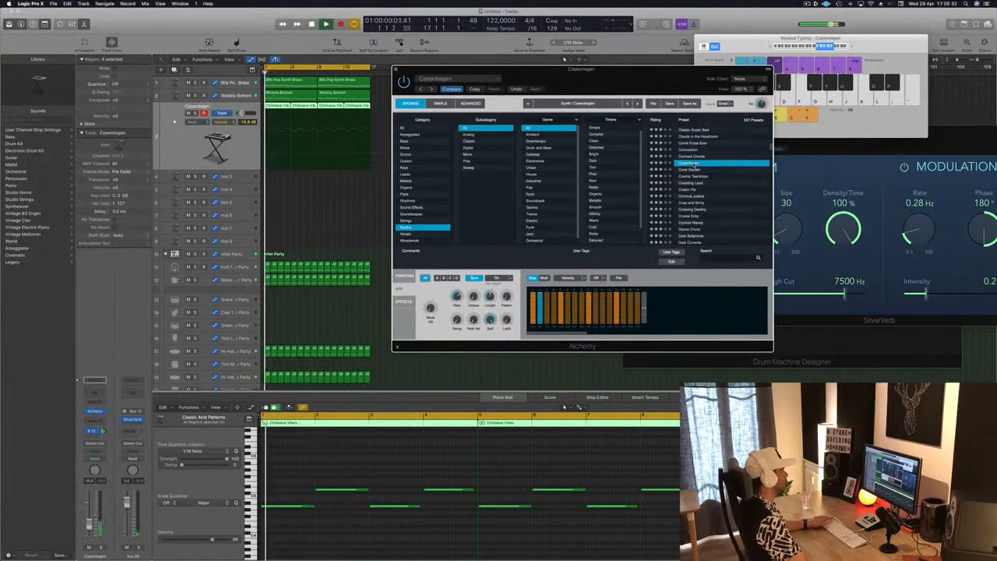
pyautogui.moveTo(670, 68); pyautogui.dragTo(714, 128)
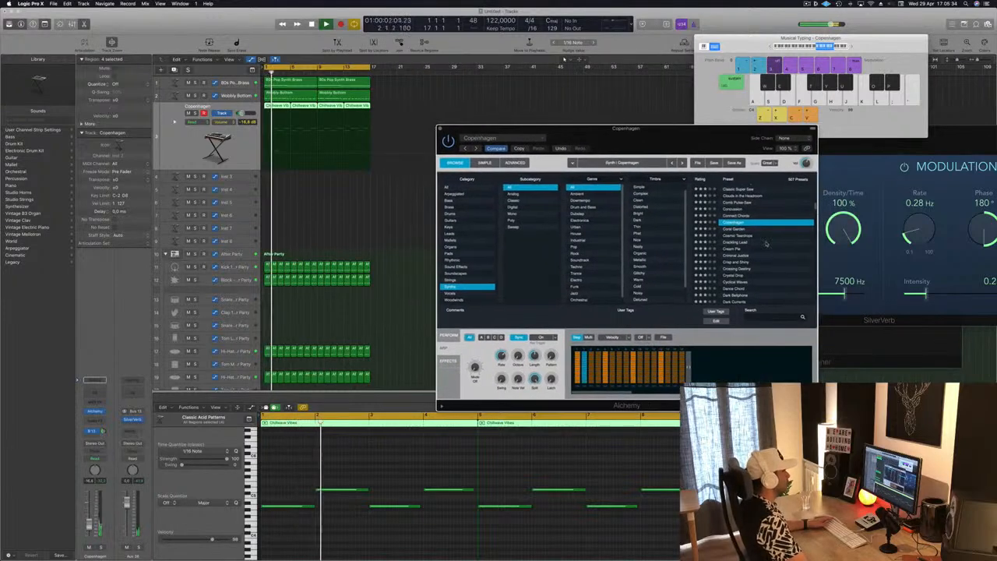
pyautogui.scroll(-1, 783, 271)
pyautogui.click(726, 226)
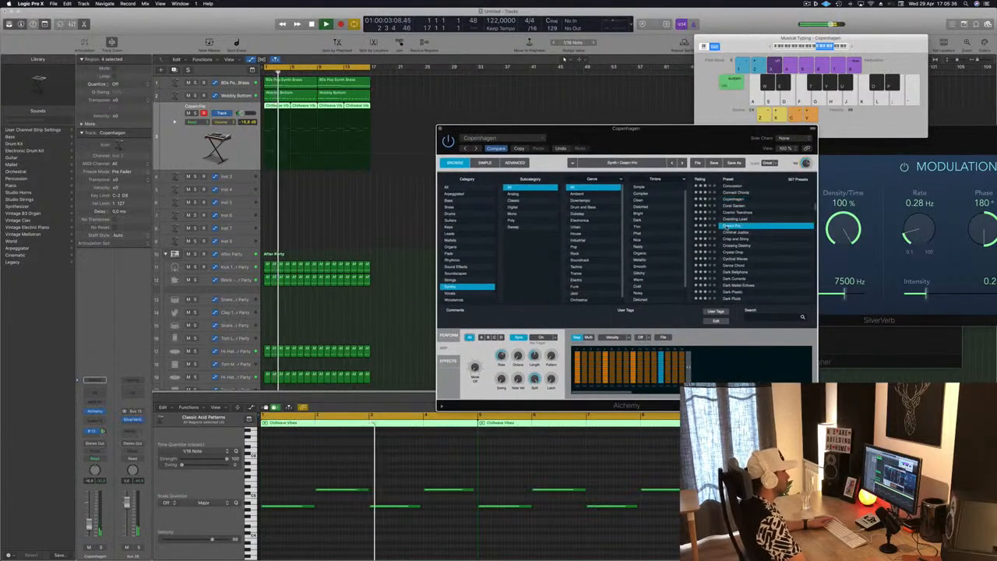
pyautogui.scroll(-1, 775, 242)
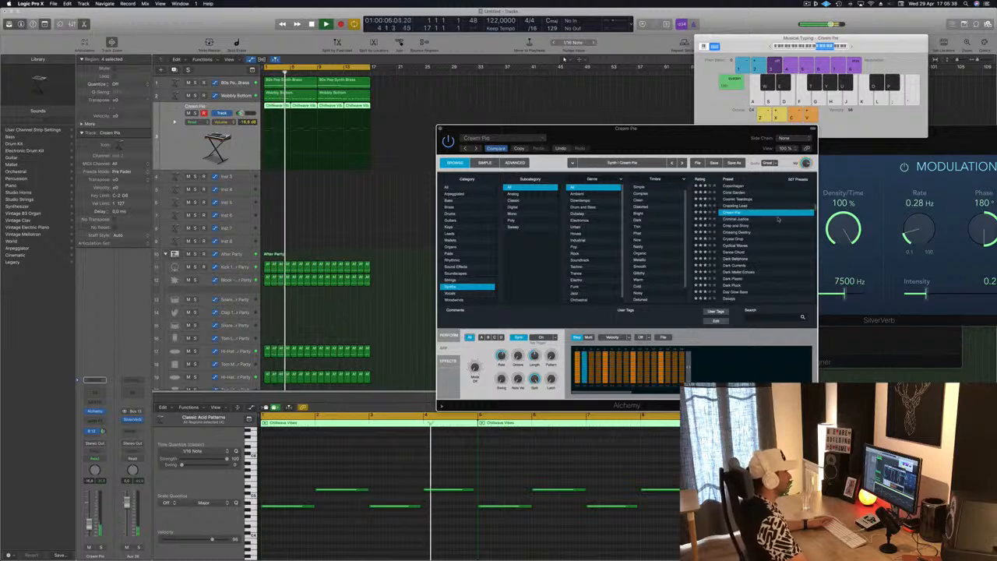
# Load the Cyclical Waves preset on the synth track and replay the loop from the start to hear it
pyautogui.moveTo(671, 138); pyautogui.dragTo(680, 131)
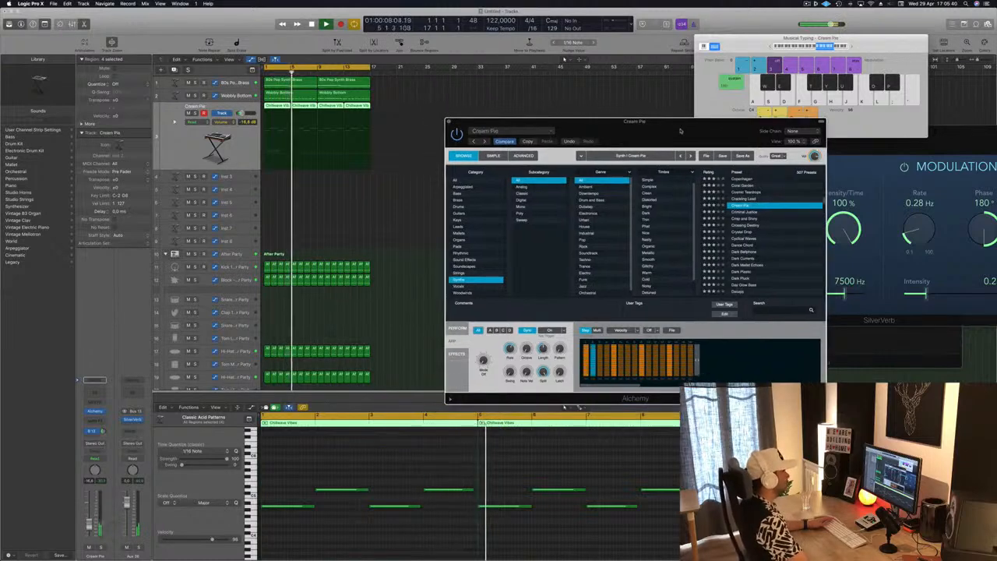
pyautogui.click(738, 240)
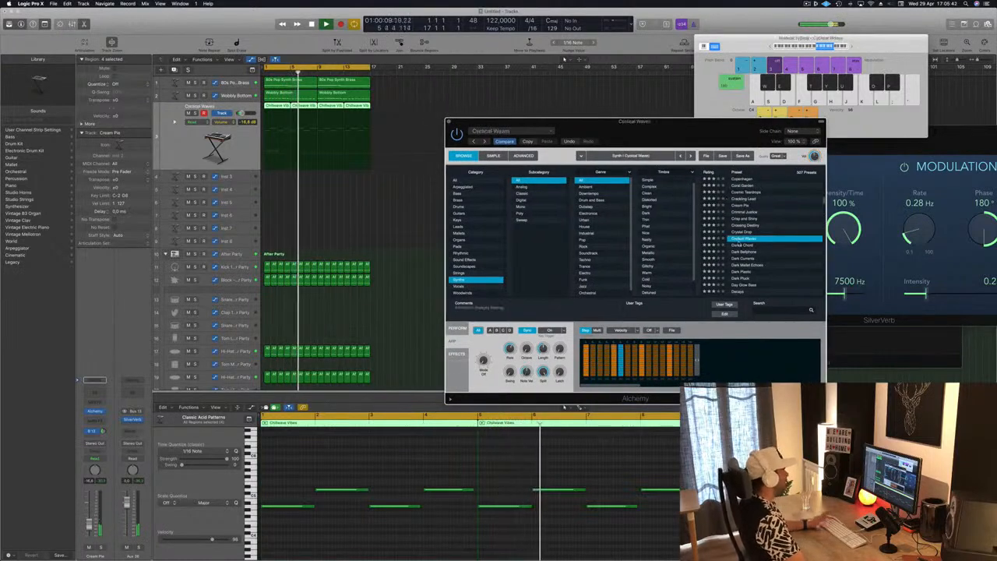
pyautogui.press('space')
pyautogui.press('space')
pyautogui.scroll(-3, 771, 228)
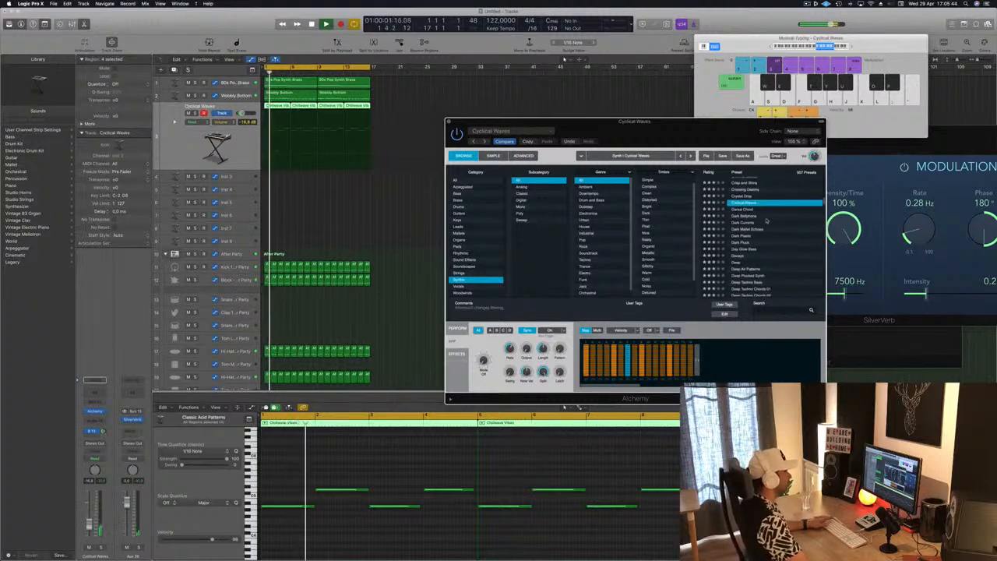
# Delete all notes except the first from the first Chillwave Vibes region on the synth track
pyautogui.click(329, 230)
pyautogui.click(282, 105)
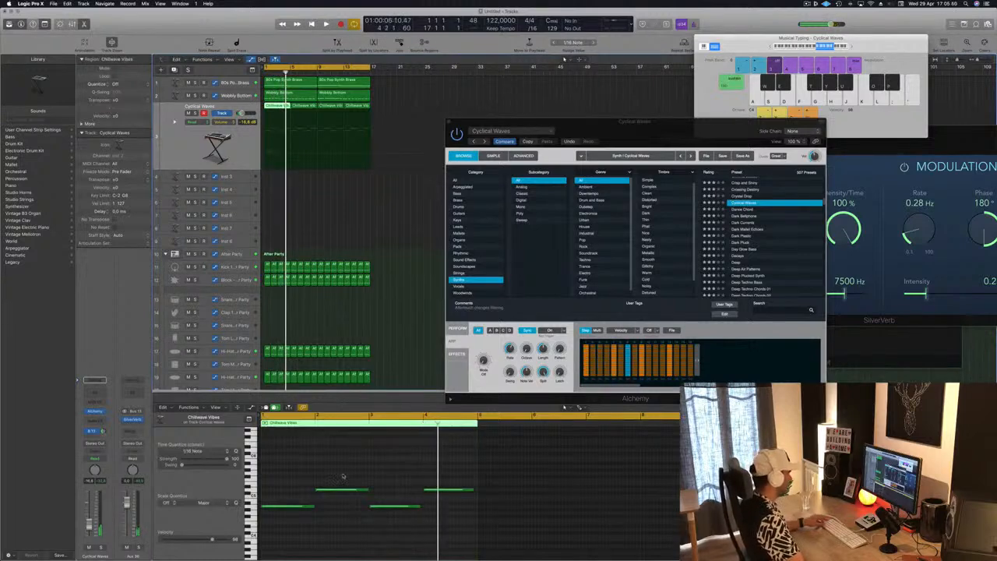
pyautogui.moveTo(343, 475); pyautogui.dragTo(446, 537)
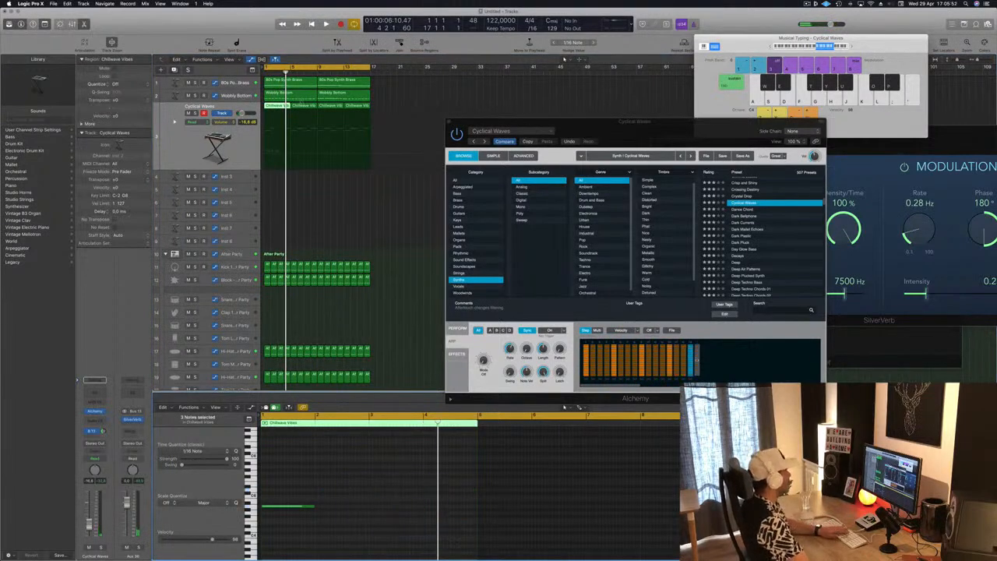
# Join the first two regions on the synth track into one eight-bar region
pyautogui.click(304, 107)
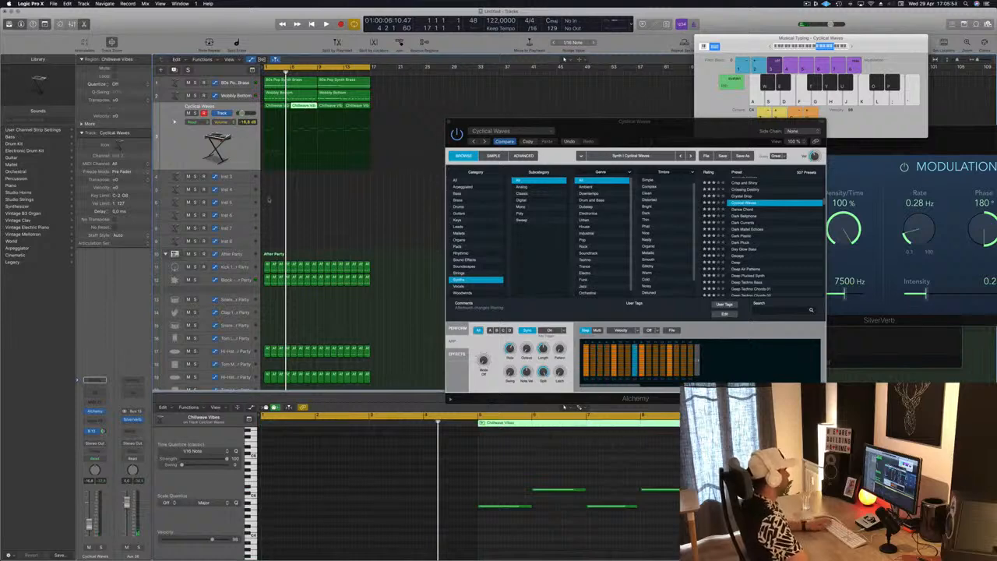
pyautogui.moveTo(268, 198); pyautogui.dragTo(304, 92)
pyautogui.moveTo(274, 189); pyautogui.dragTo(316, 101)
pyautogui.press('super+k')
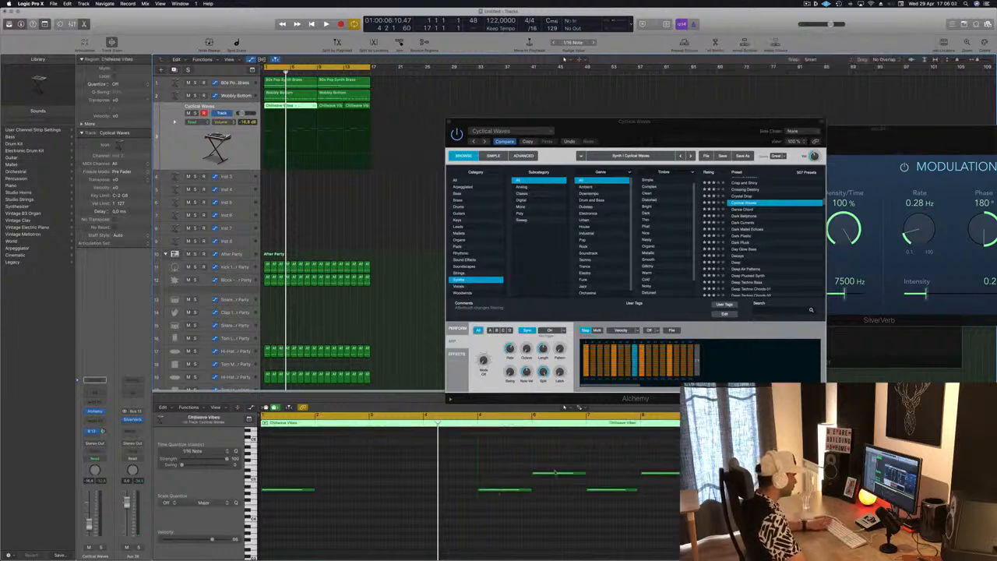
# Keep only the low note at bar 1 and the higher note moved to bar 5, and lengthen both to four bars
pyautogui.moveTo(554, 471); pyautogui.dragTo(669, 515)
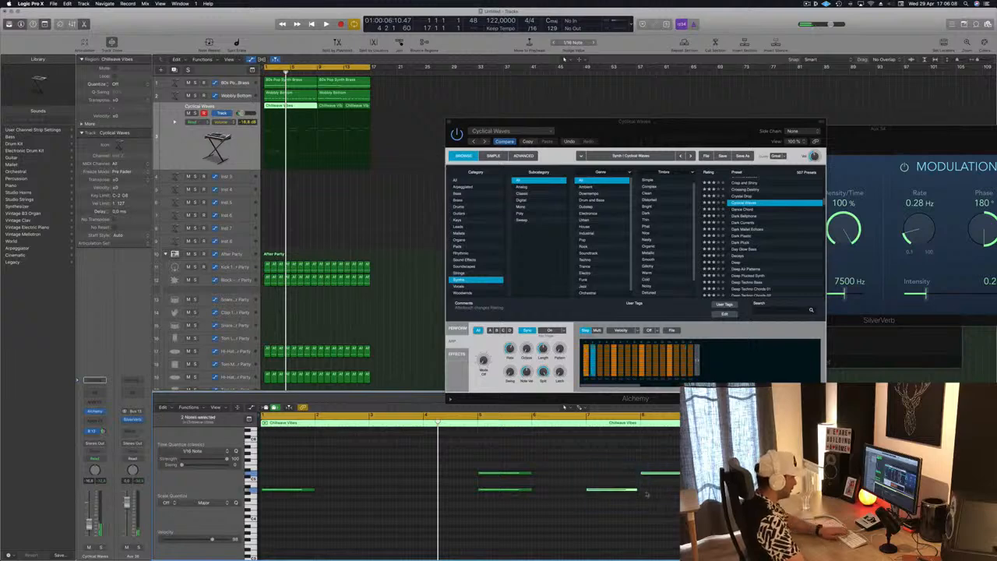
pyautogui.moveTo(319, 459); pyautogui.dragTo(576, 538)
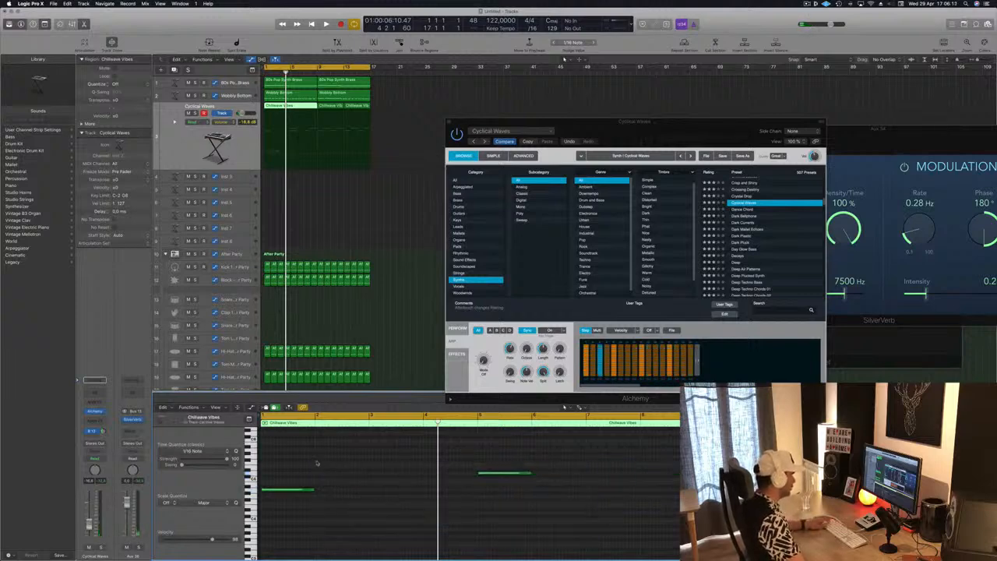
pyautogui.moveTo(299, 462); pyautogui.dragTo(534, 529)
pyautogui.moveTo(530, 474); pyautogui.dragTo(683, 474)
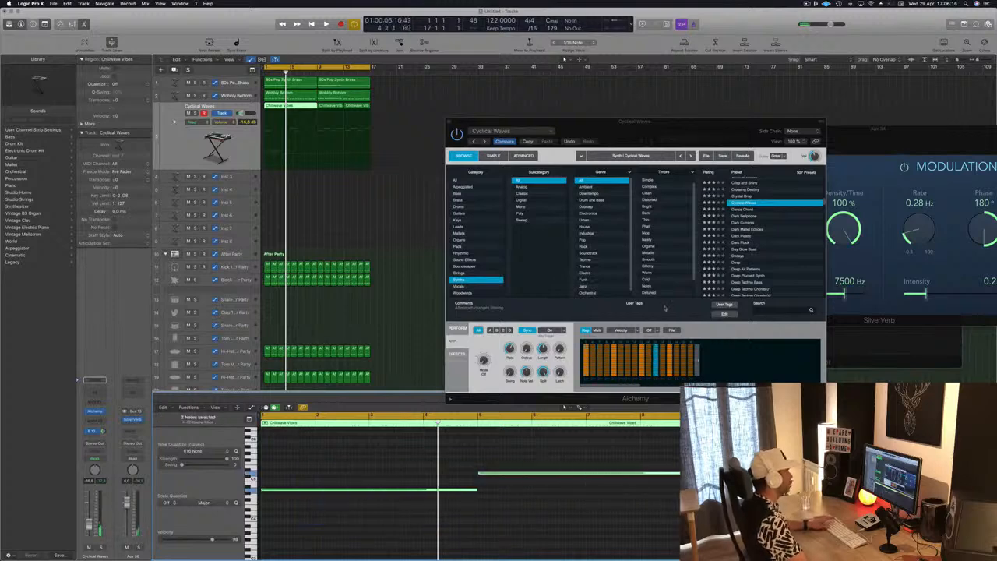
# Delete the two old synth regions from bar 9 onwards and repeat the edited eight-bar region in their place
pyautogui.press('space')
pyautogui.moveTo(660, 122); pyautogui.dragTo(788, 129)
pyautogui.moveTo(383, 128); pyautogui.dragTo(342, 113)
pyautogui.press('Delete')
pyautogui.click(293, 107)
pyautogui.press('super+s')
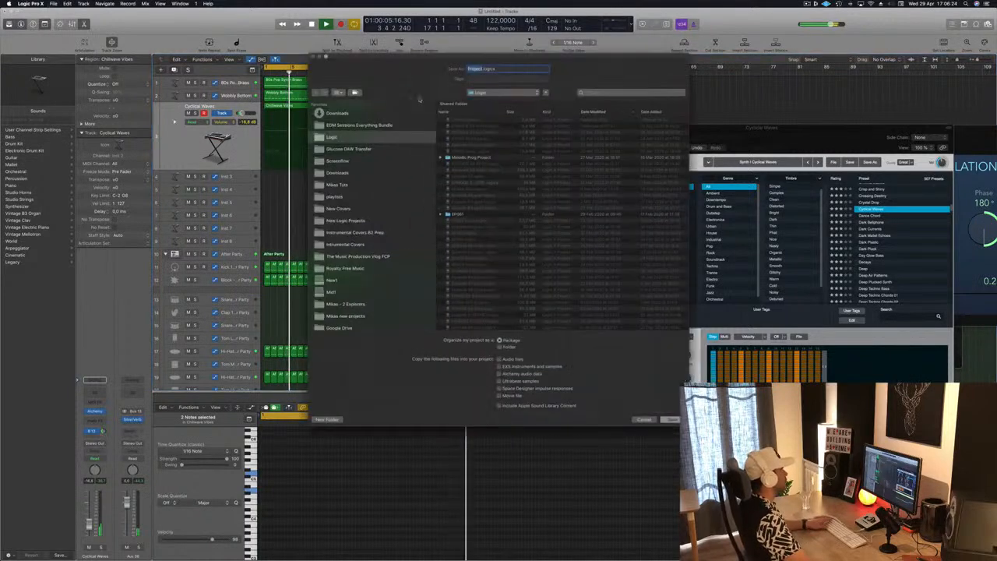
pyautogui.press('Return')
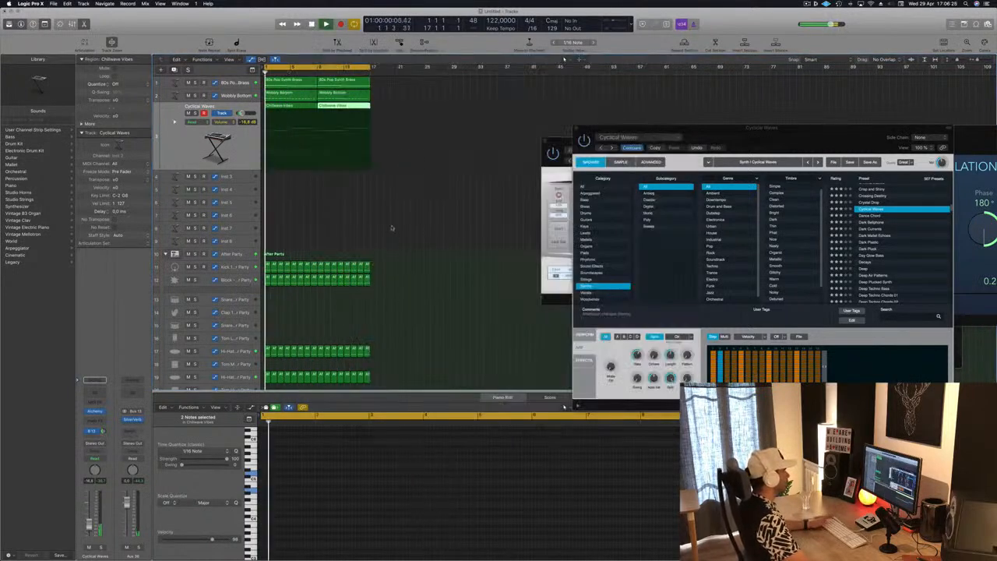
# Audition the Dark Pluck preset and load Deep Air Patterns on the synth track
pyautogui.moveTo(772, 139); pyautogui.dragTo(648, 157)
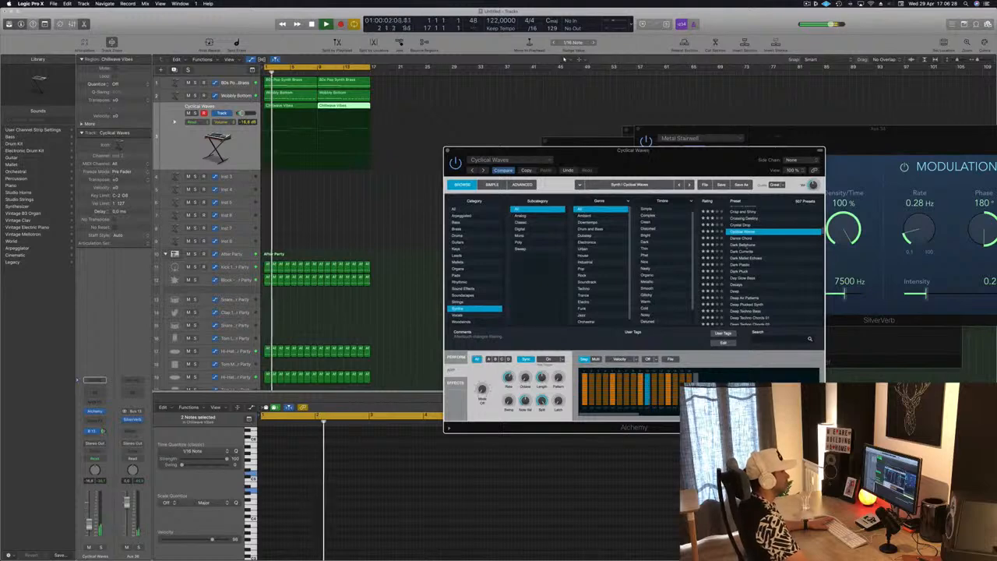
pyautogui.click(743, 271)
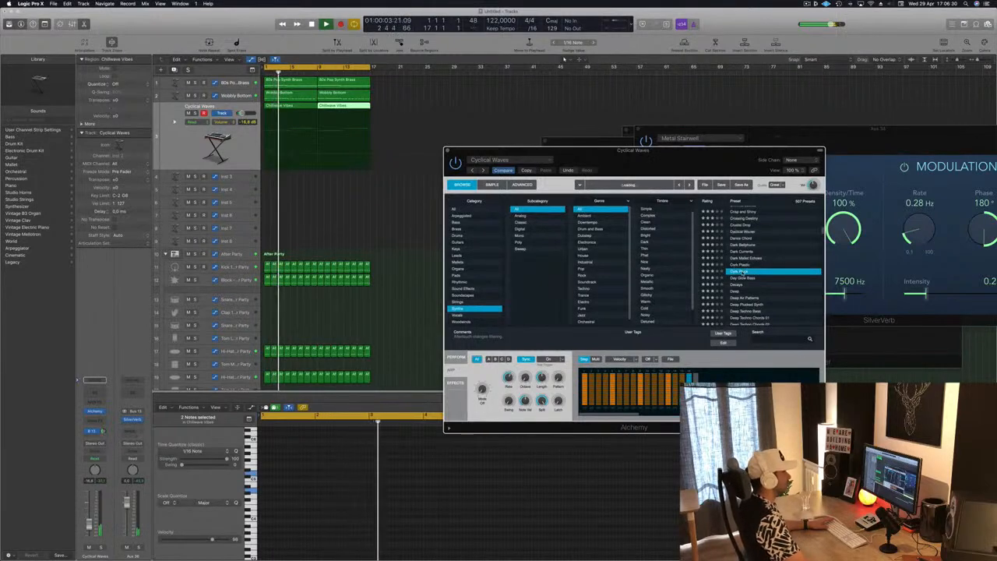
pyautogui.scroll(-3, 747, 272)
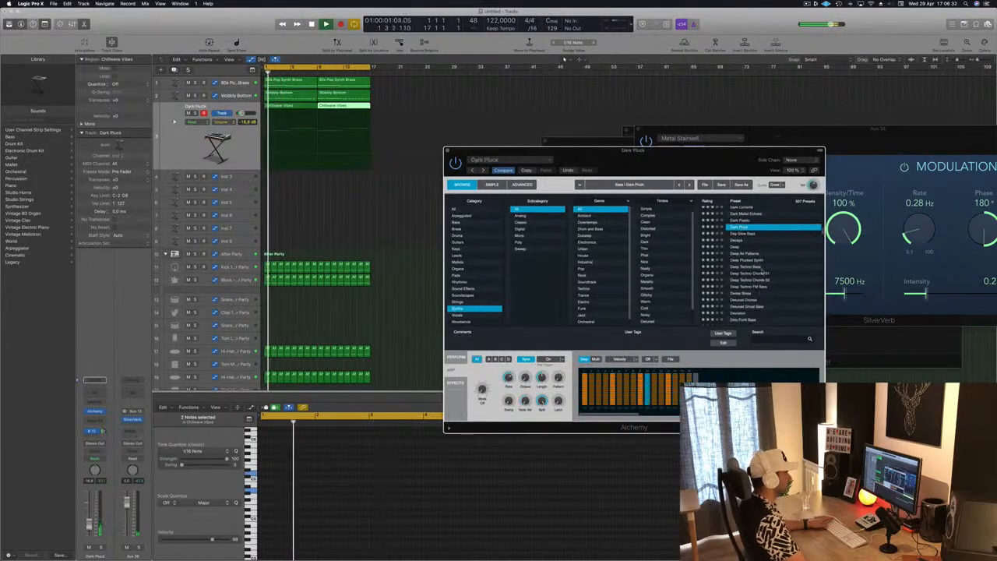
pyautogui.click(746, 253)
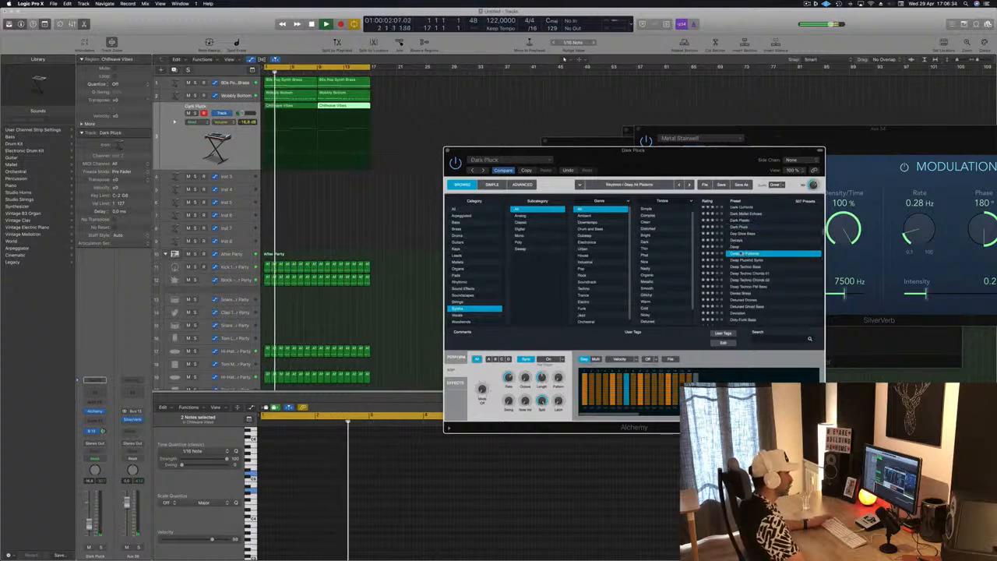
pyautogui.moveTo(678, 159); pyautogui.dragTo(726, 132)
# Compare the Deep Air Patterns snapshots Warm, Staccato, Water Pad, Shimmering Pad, Vapour, Clouds and Water Whistle
pyautogui.click(508, 325)
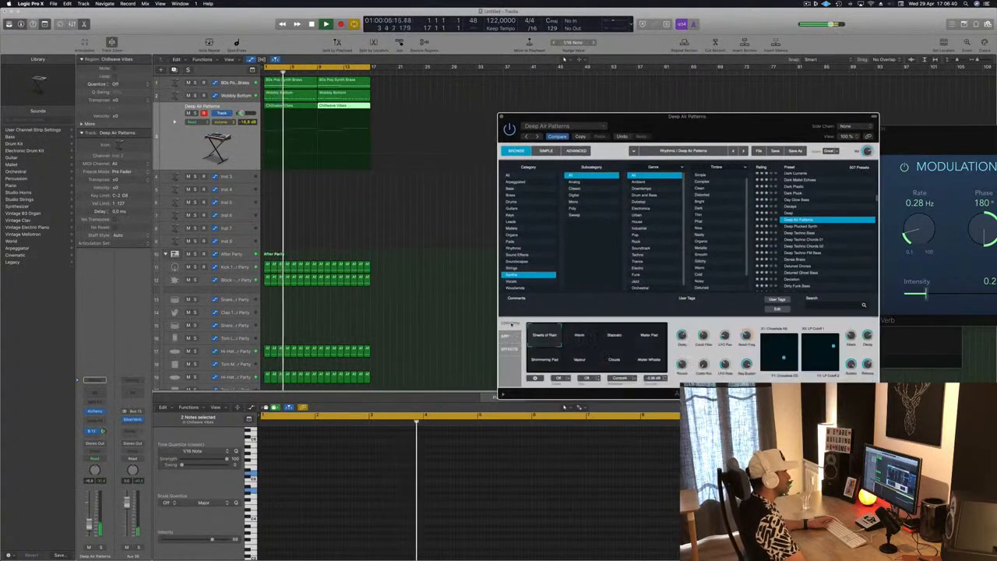
pyautogui.click(578, 338)
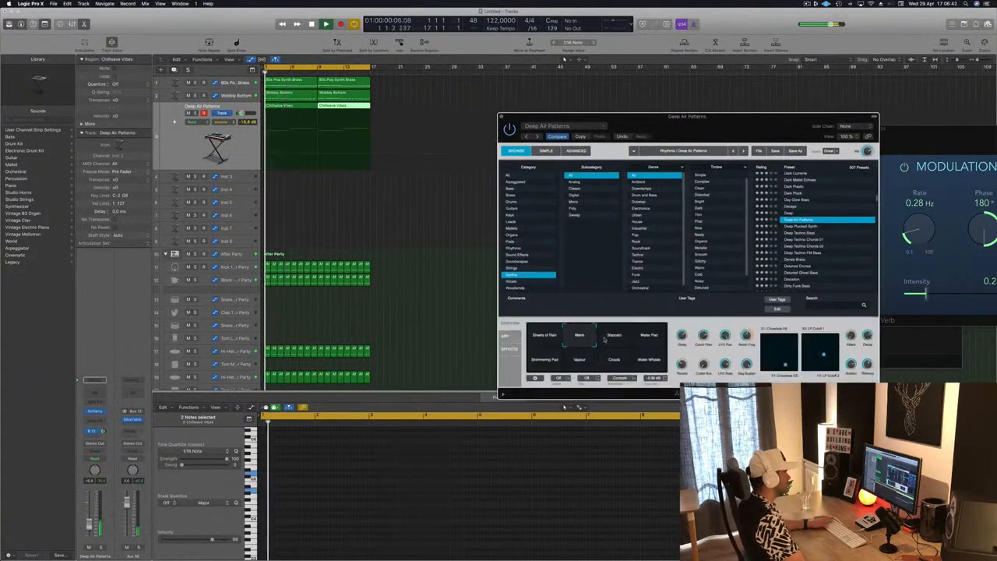
pyautogui.click(616, 337)
pyautogui.click(651, 337)
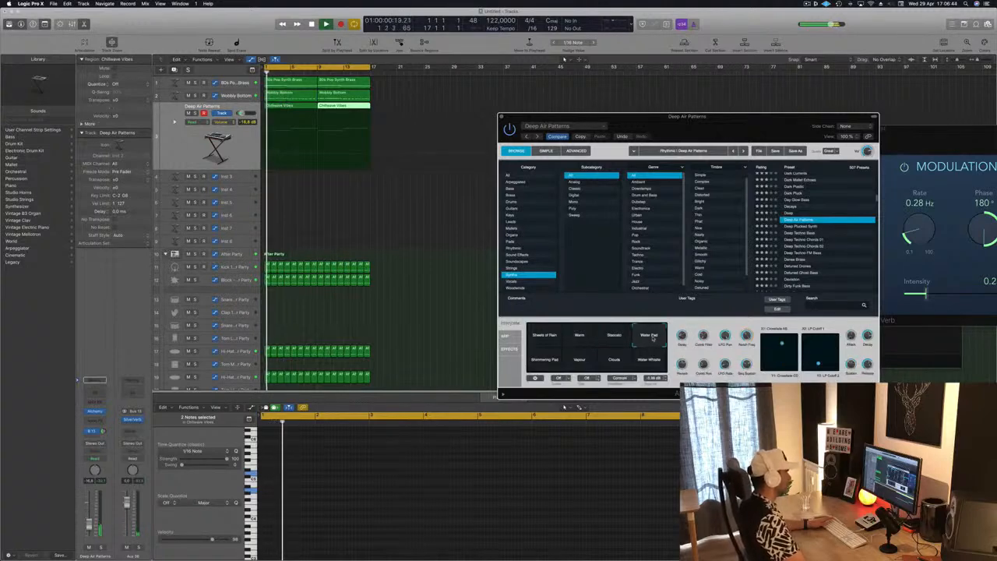
pyautogui.click(543, 360)
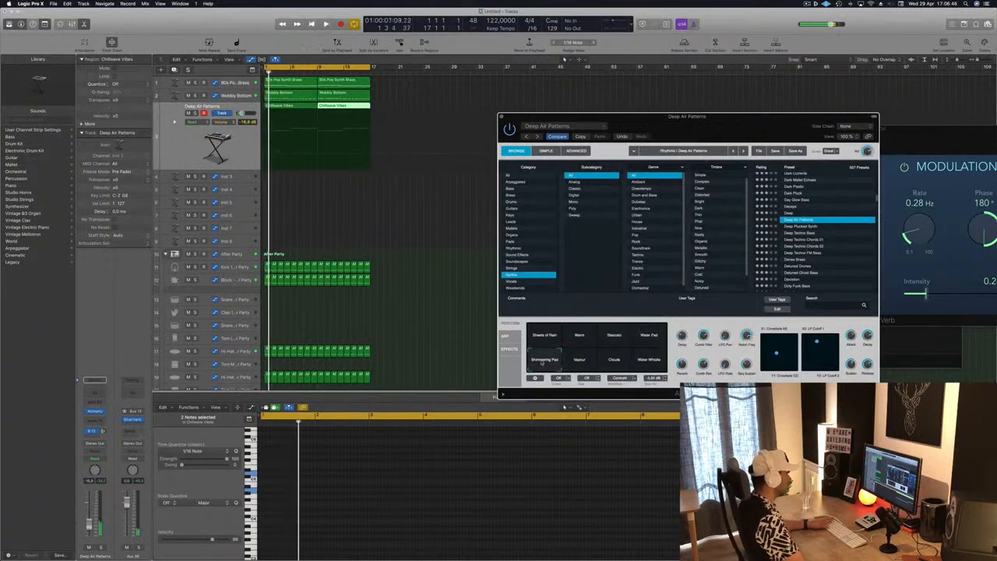
pyautogui.click(578, 361)
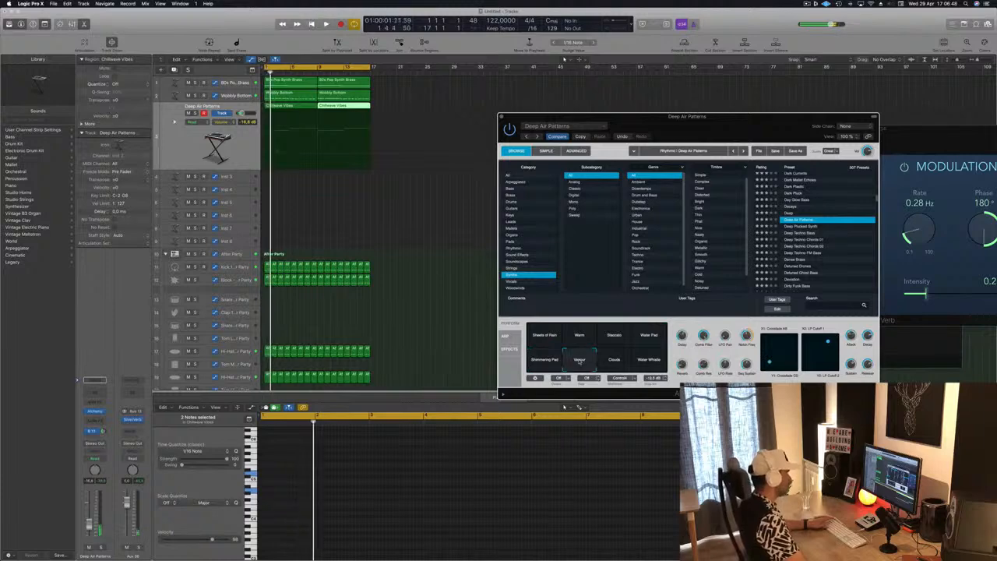
pyautogui.click(615, 360)
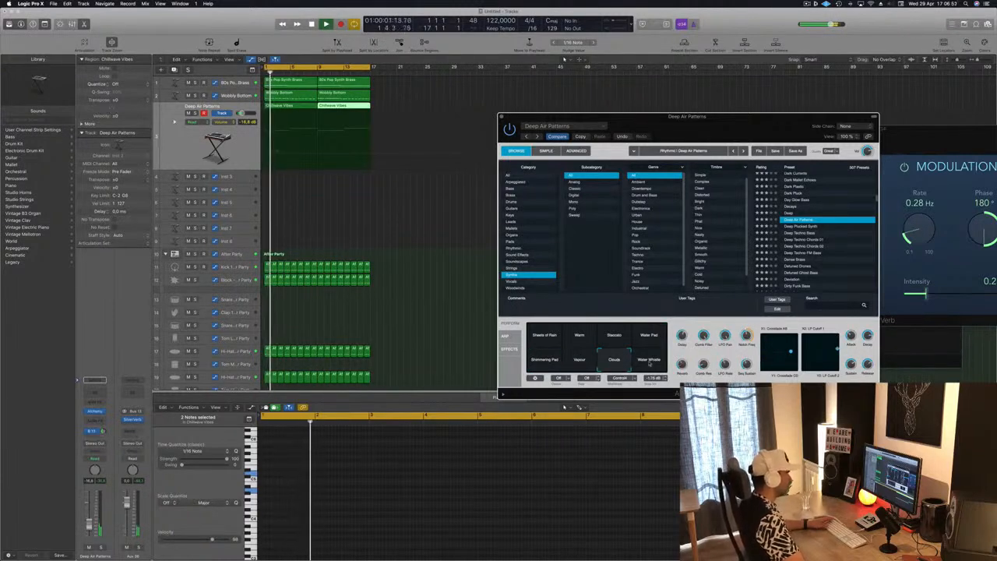
pyautogui.click(649, 361)
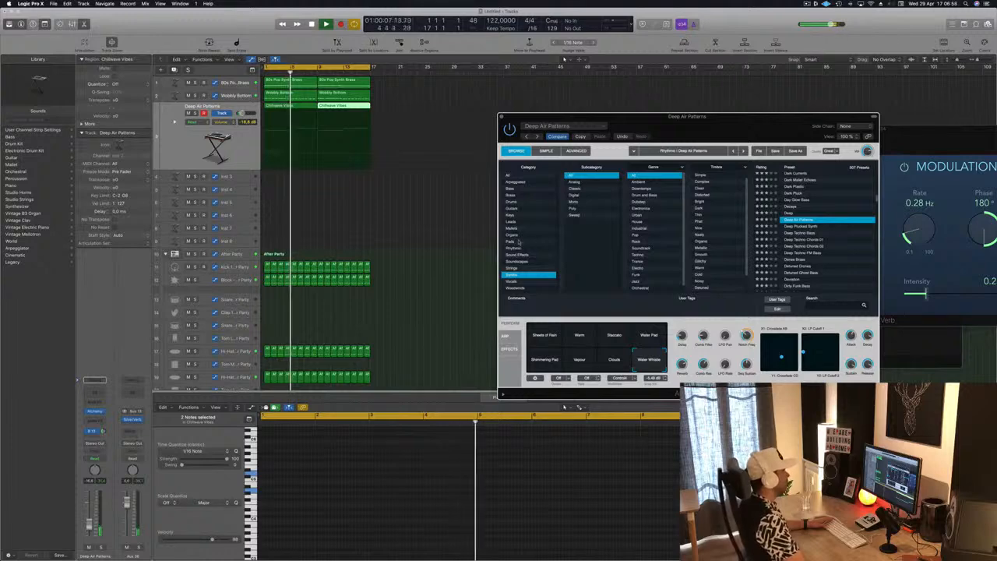
# Load the five-star Deeper Emotion preset from the Pads category and choose its Vocal snapshot
pyautogui.click(518, 242)
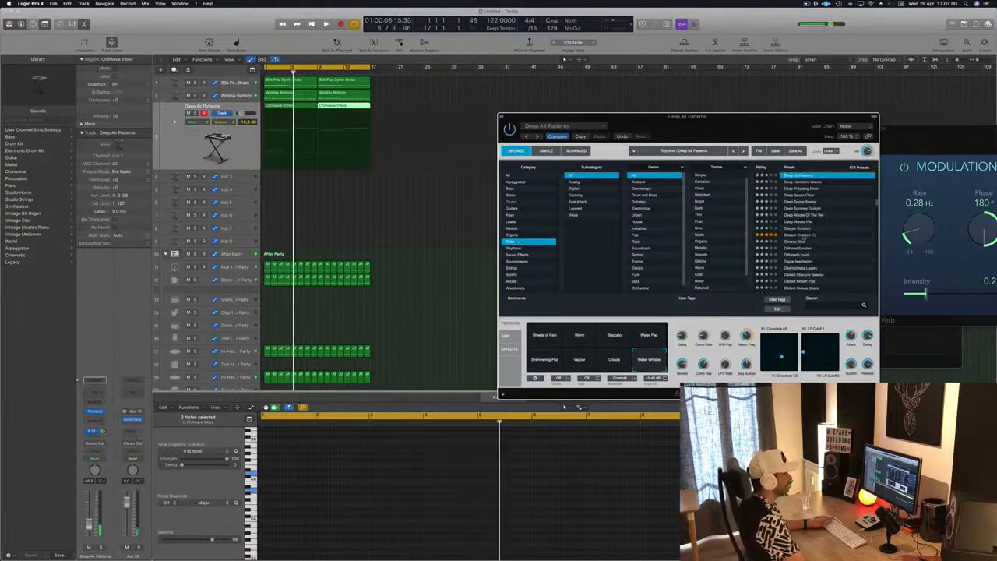
pyautogui.click(812, 234)
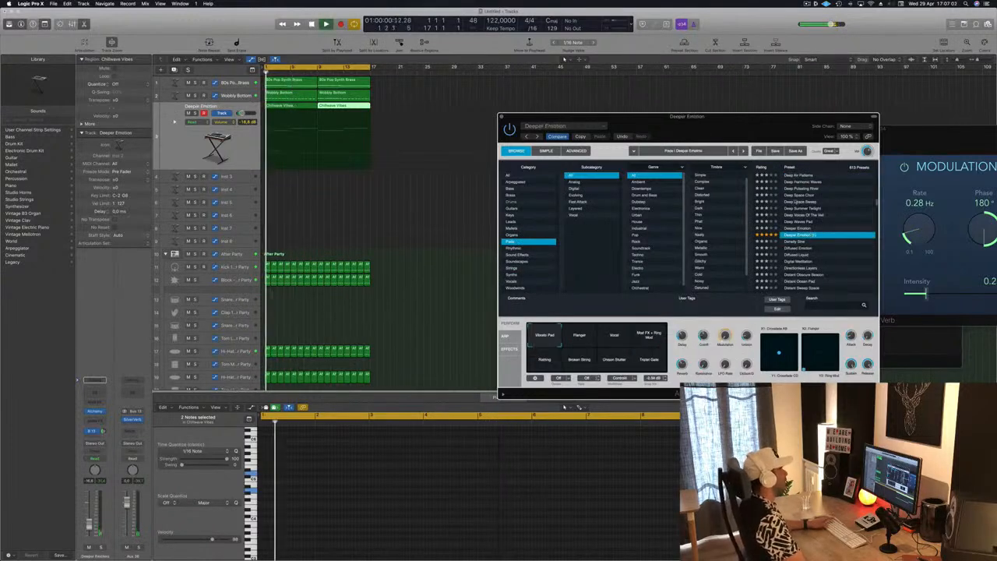
pyautogui.moveTo(753, 119); pyautogui.dragTo(693, 91)
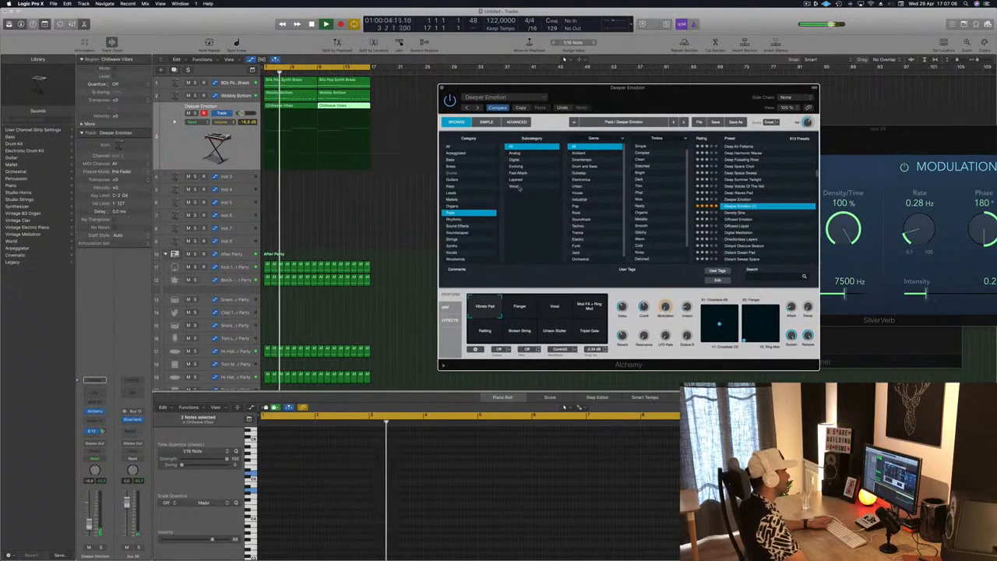
pyautogui.moveTo(667, 95); pyautogui.dragTo(738, 91)
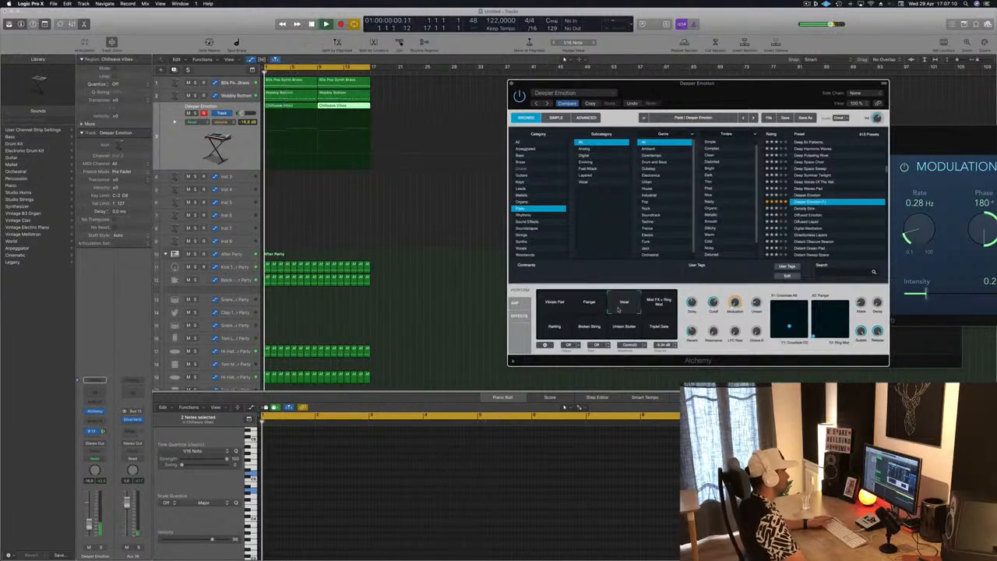
# Select all notes in both Chillwave Vibes regions of the Deeper Emotion track and transpose them down two octaves
pyautogui.click(399, 133)
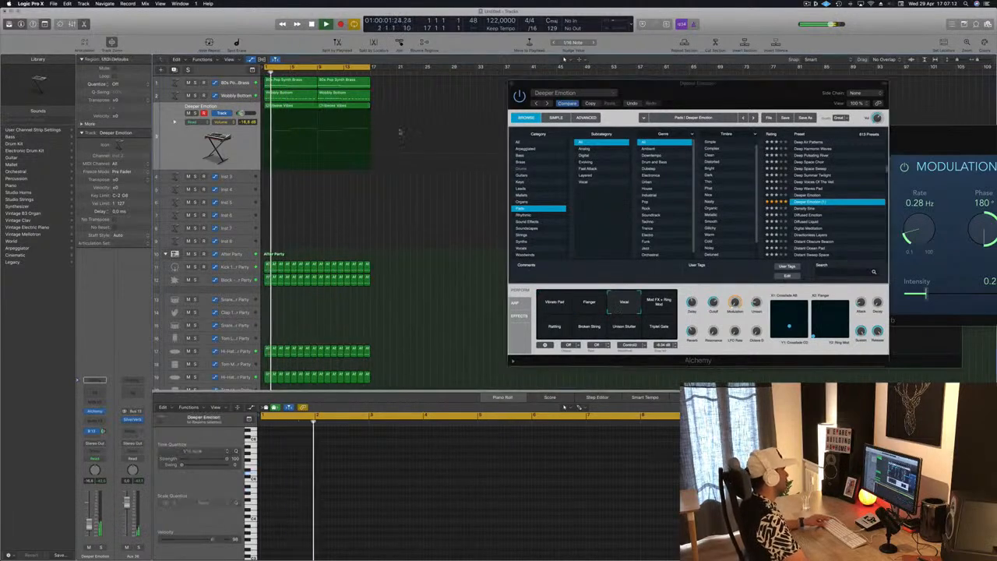
pyautogui.click(236, 142)
pyautogui.click(502, 528)
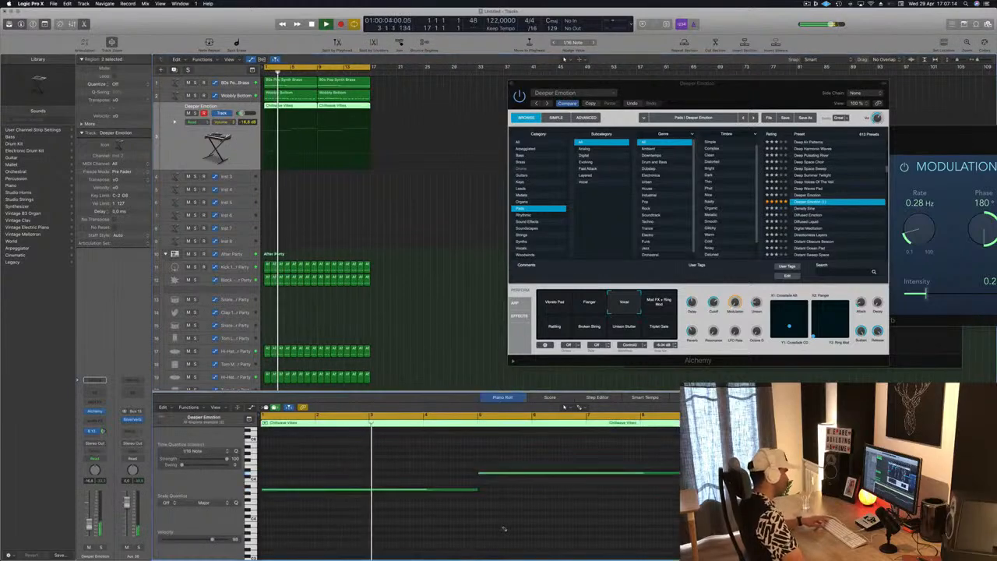
pyautogui.press('super+a')
pyautogui.hotkey('alt', 'shift', 'Down')
pyautogui.hotkey('alt', 'shift', 'Down')
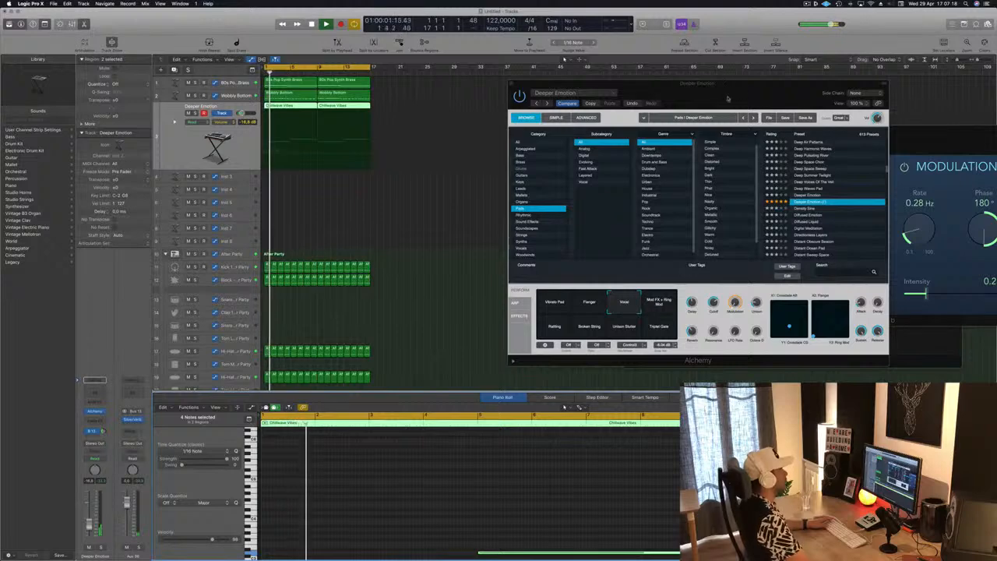
# Close the Alchemy and Delay Designer plug-in windows and reselect the Deeper Emotion track
pyautogui.moveTo(727, 98); pyautogui.dragTo(770, 87)
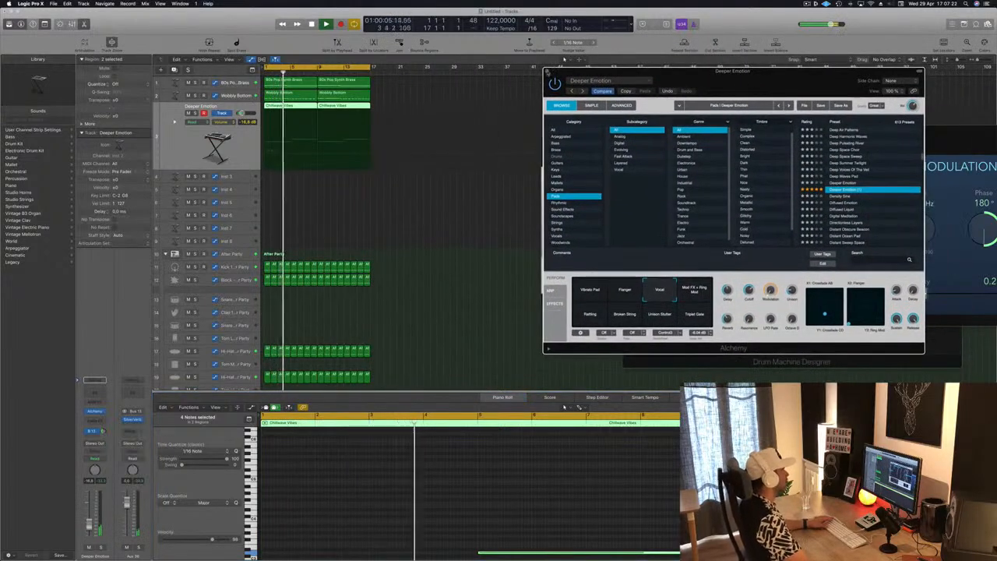
pyautogui.click(547, 72)
pyautogui.click(336, 248)
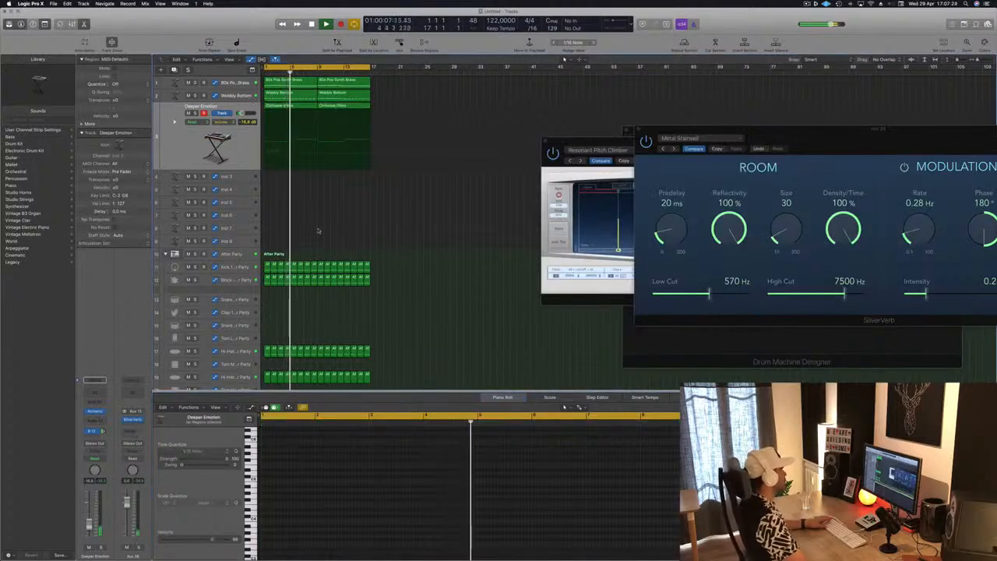
pyautogui.click(236, 151)
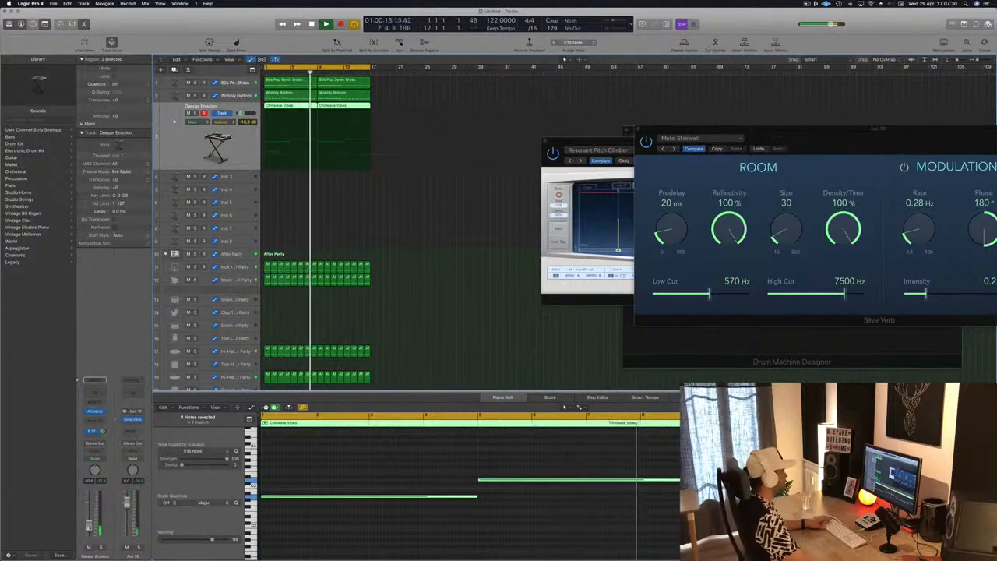
pyautogui.moveTo(584, 146); pyautogui.dragTo(430, 187)
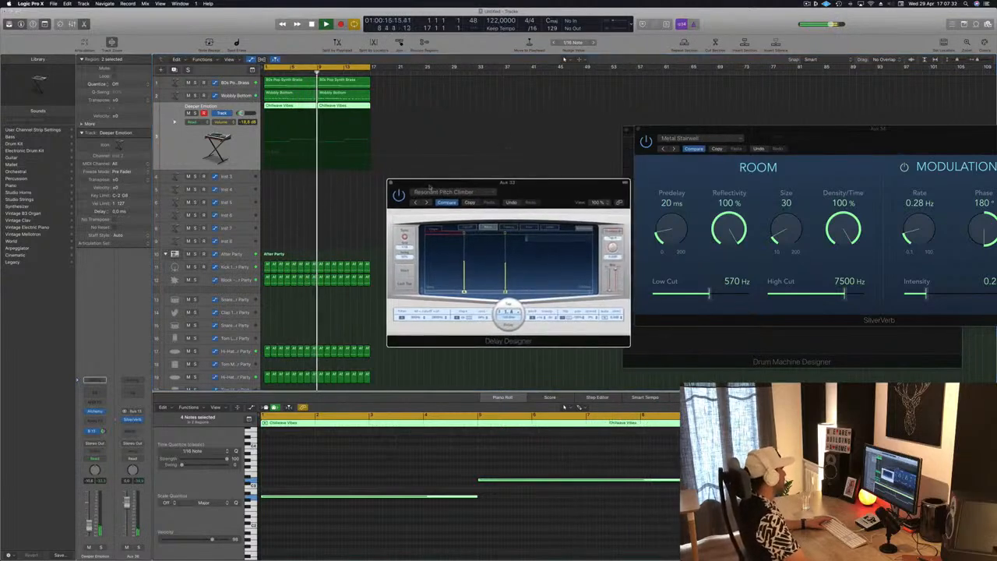
pyautogui.click(392, 185)
pyautogui.click(296, 219)
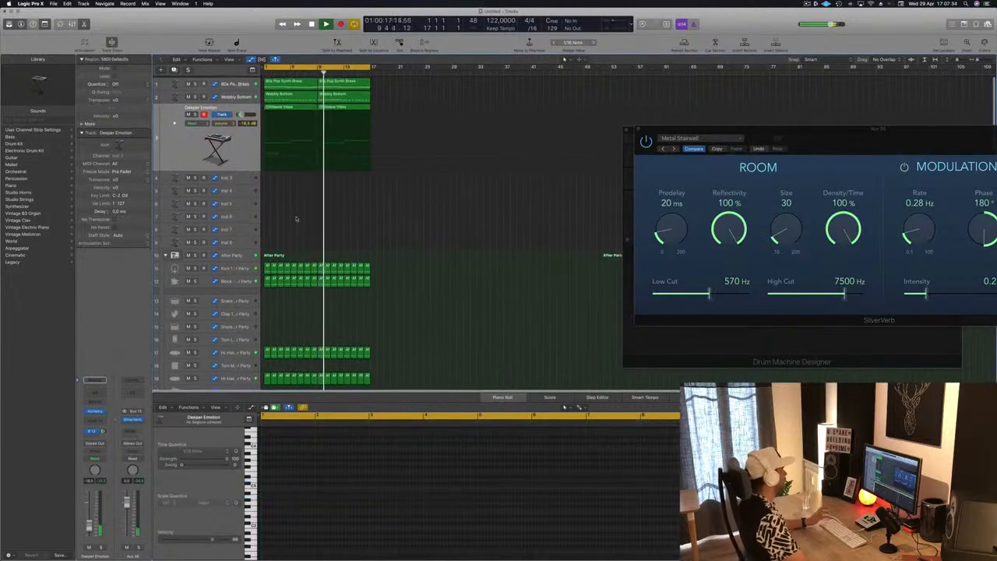
pyautogui.click(235, 151)
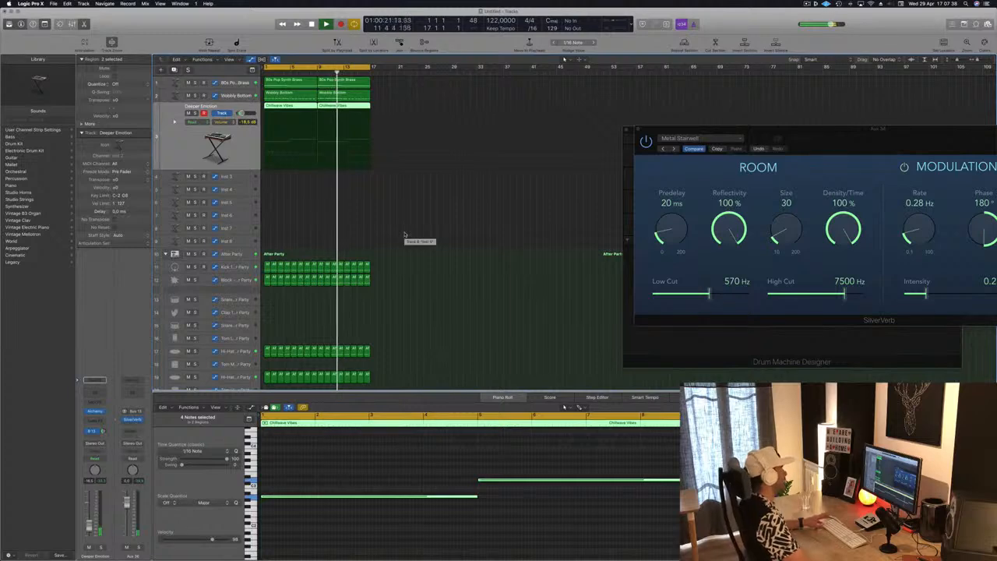
# Unmute the 80s Pop Synth Brass track and play the full loop from the start
pyautogui.scroll(-4, 413, 230)
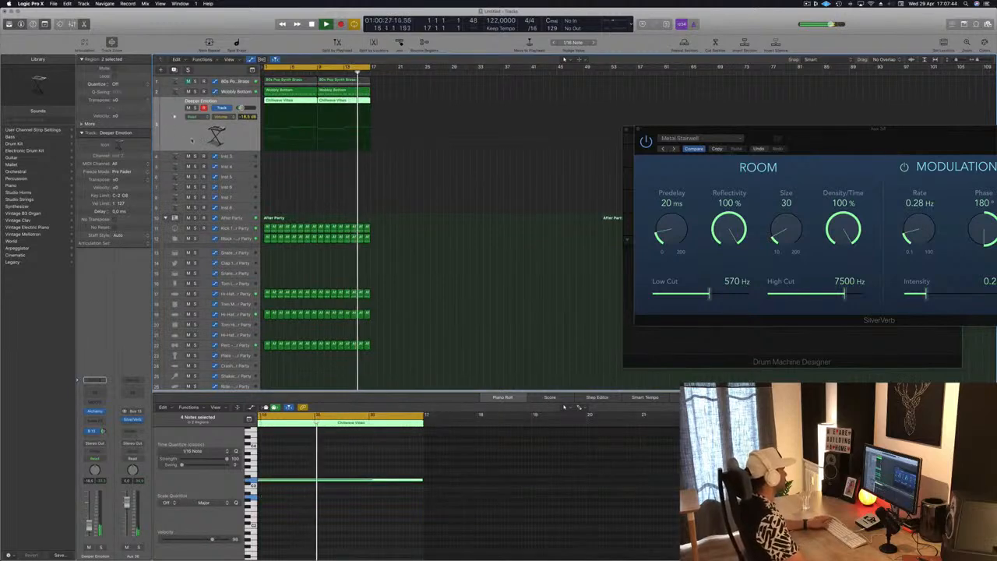
pyautogui.press('space')
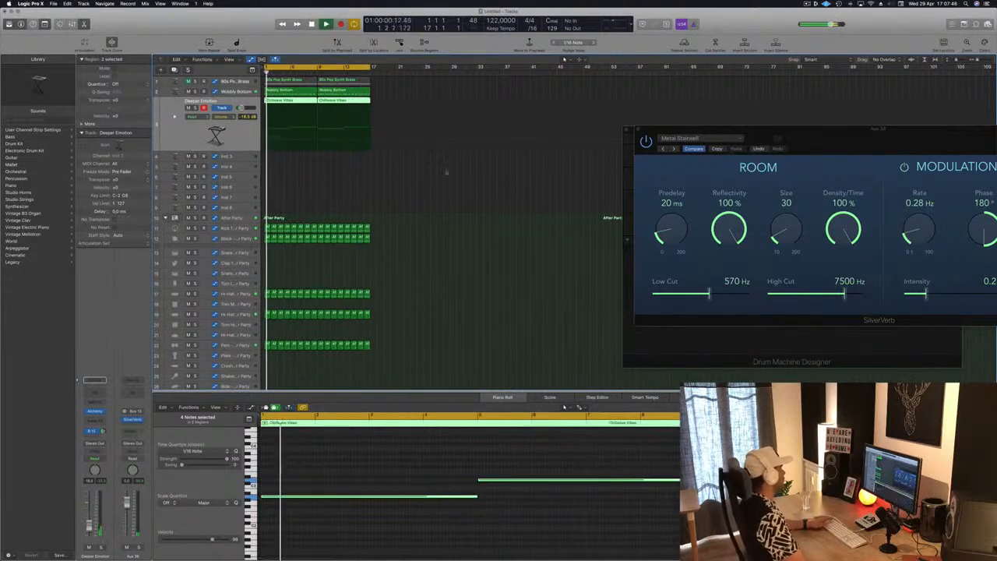
pyautogui.click(446, 172)
pyautogui.click(245, 83)
pyautogui.press('space')
pyautogui.click(188, 87)
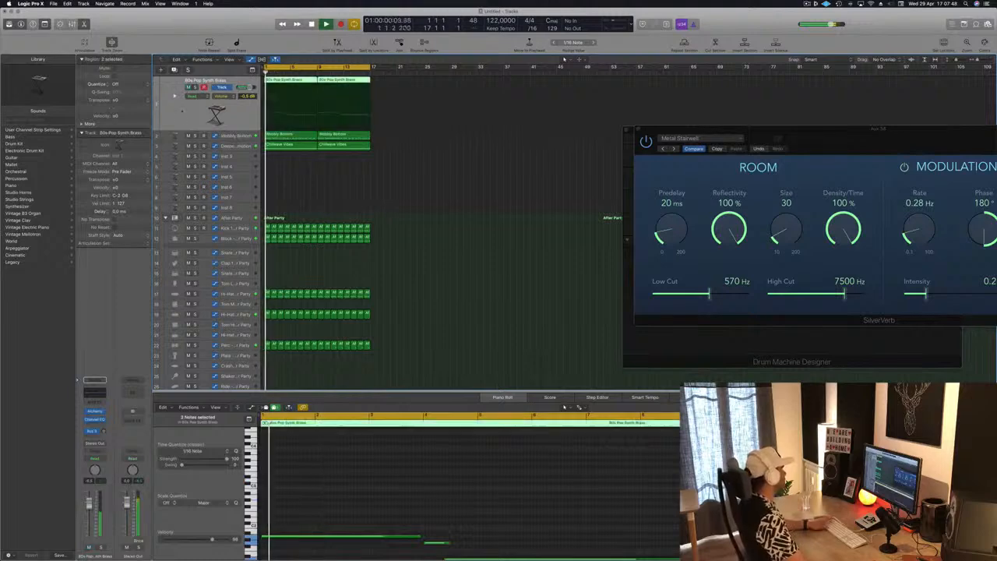
pyautogui.press('space')
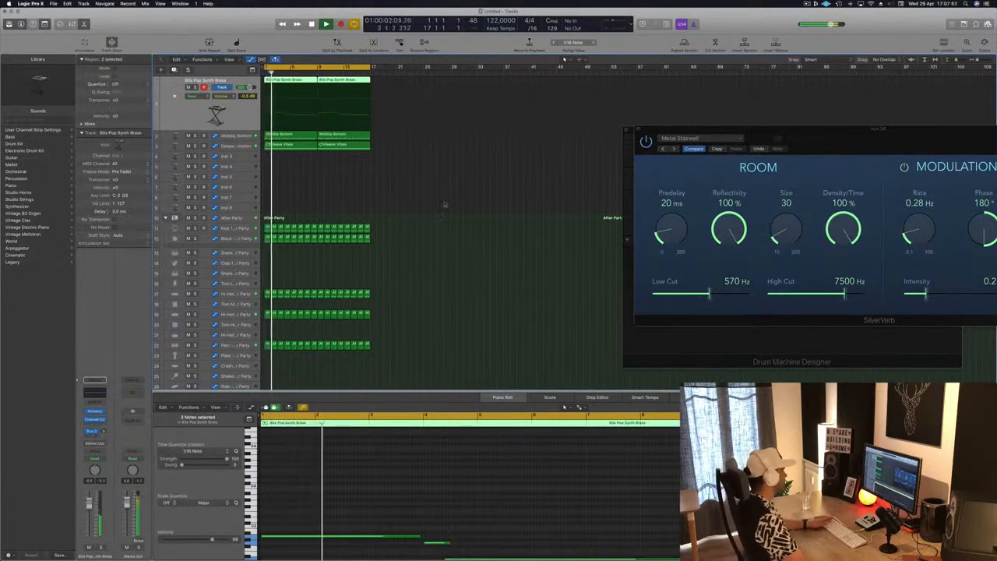
pyautogui.click(340, 176)
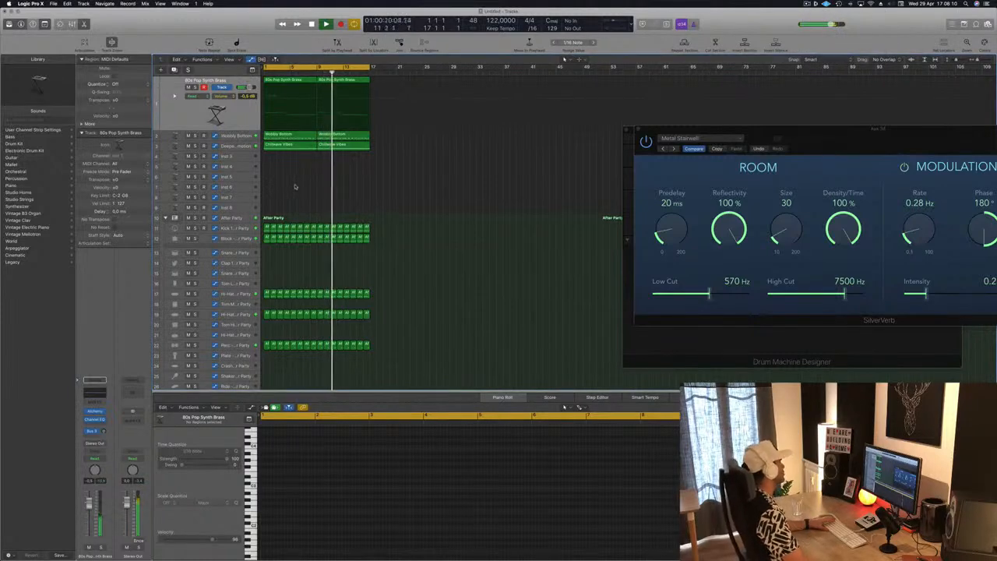
# Copy the first one-bar Perc region onto the Plate track at bar 1
pyautogui.scroll(-1, 295, 186)
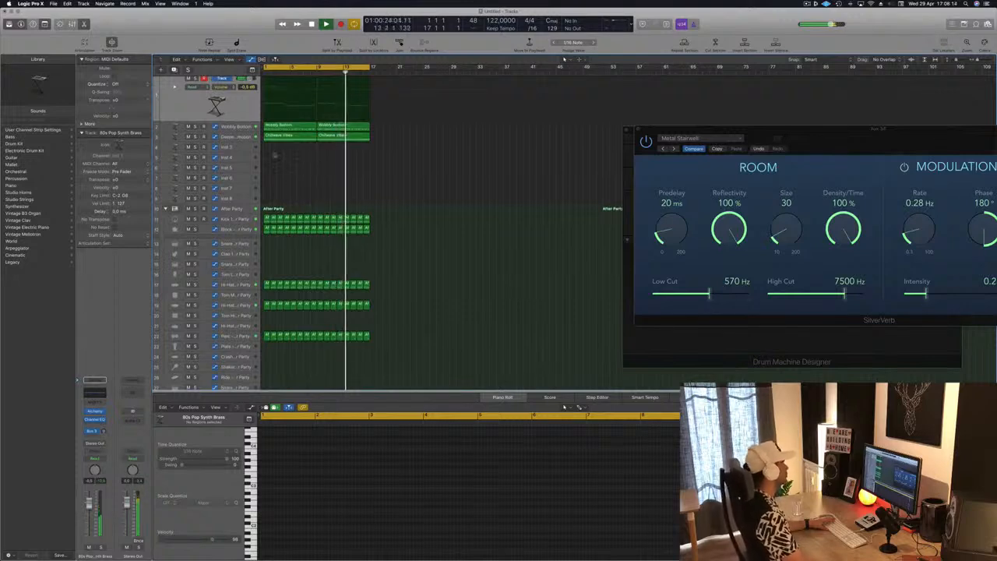
pyautogui.click(238, 146)
pyautogui.scroll(1, 292, 173)
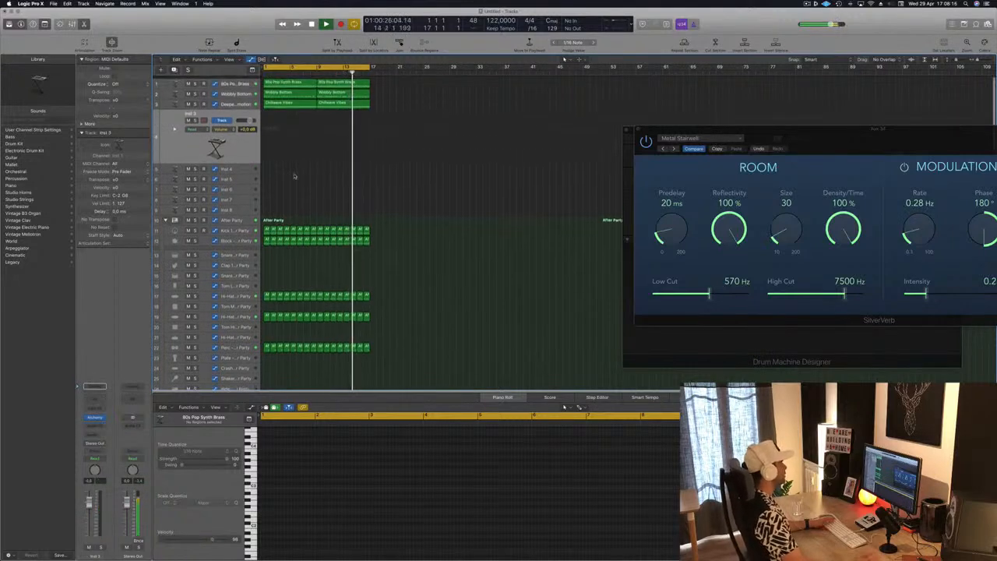
pyautogui.scroll(-5, 304, 180)
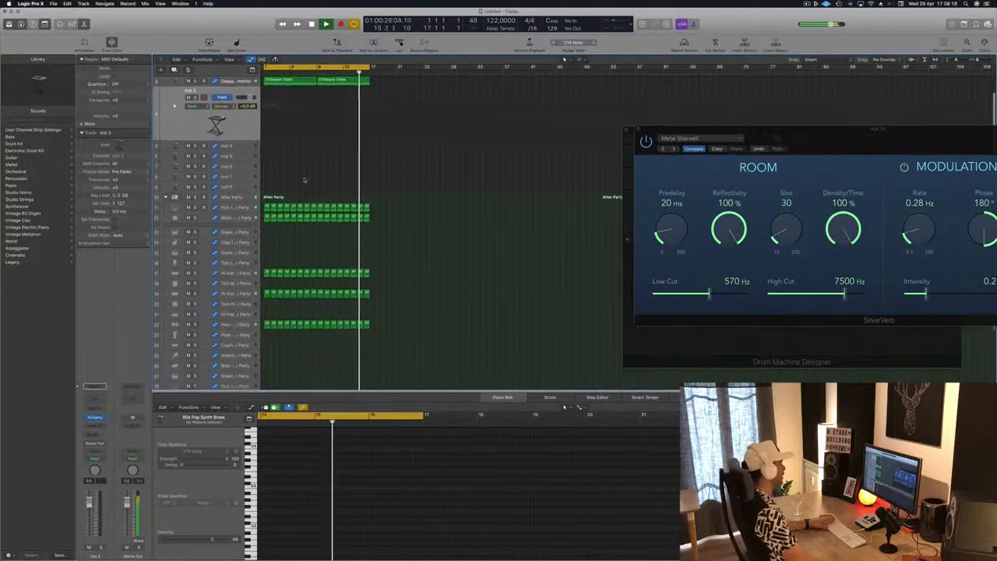
pyautogui.scroll(-3, 407, 297)
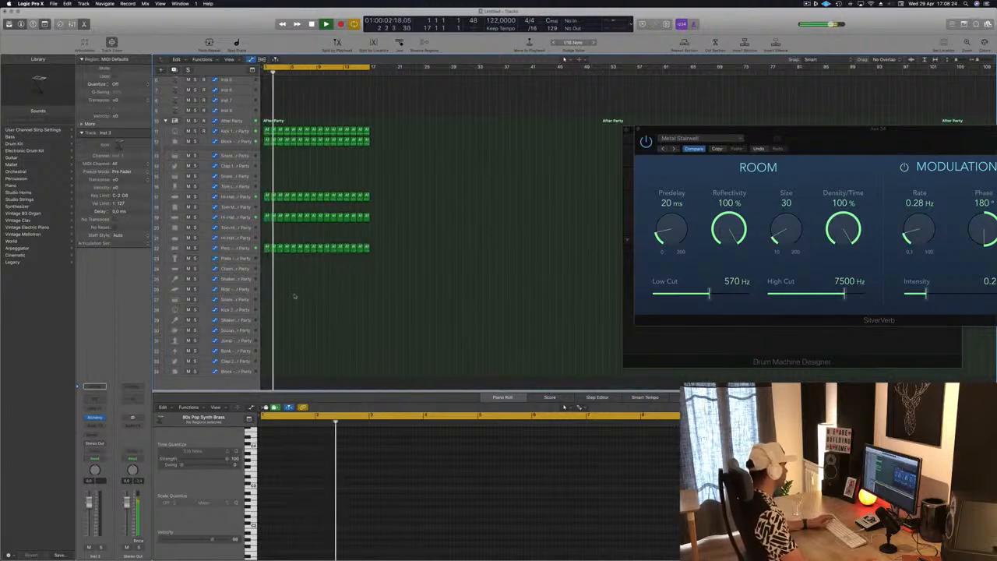
pyautogui.click(267, 247)
pyautogui.moveTo(266, 248); pyautogui.dragTo(266, 257)
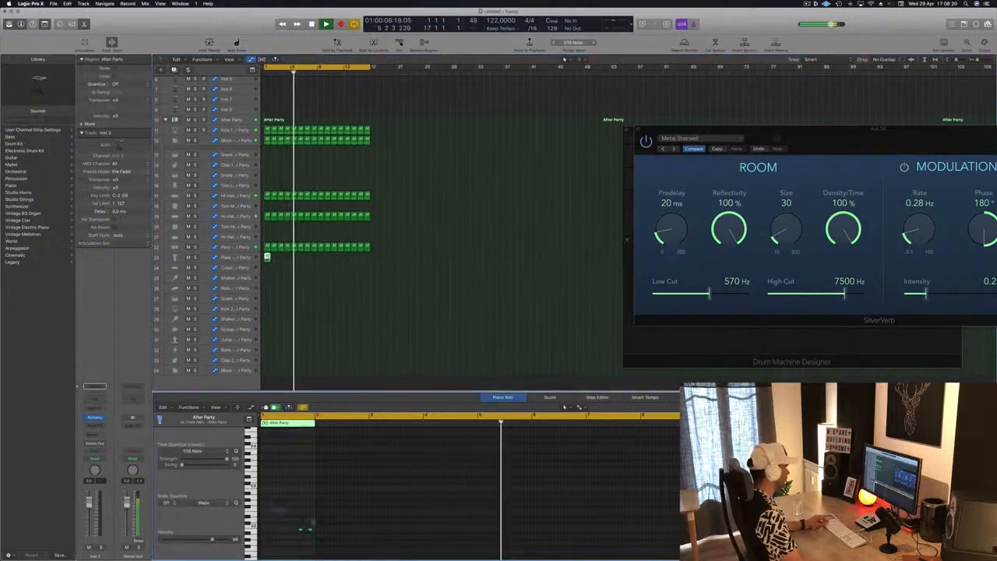
# Move both notes of the Plate region two beats earlier and audition the pattern from the start
pyautogui.moveTo(269, 506); pyautogui.dragTo(334, 540)
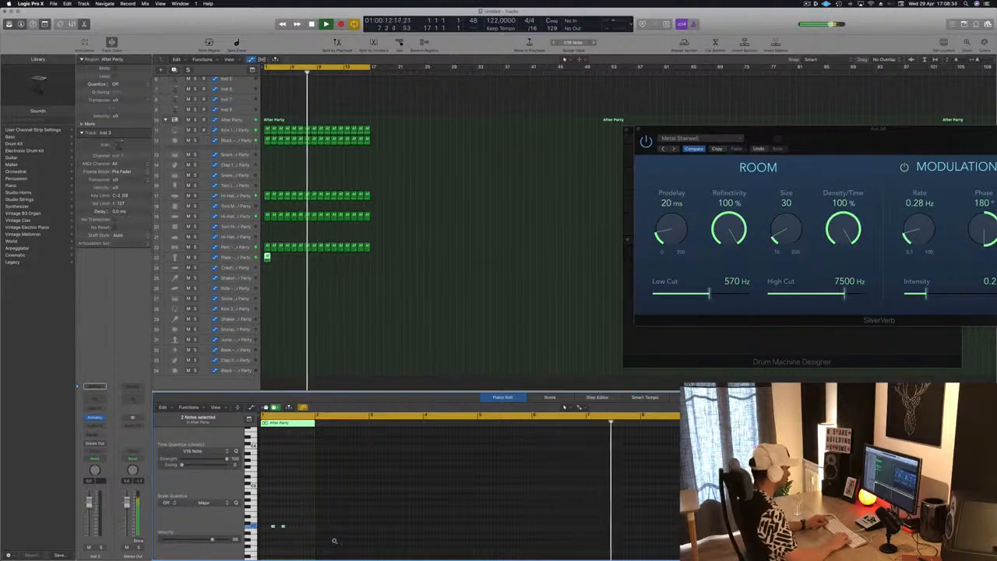
pyautogui.press('Return')
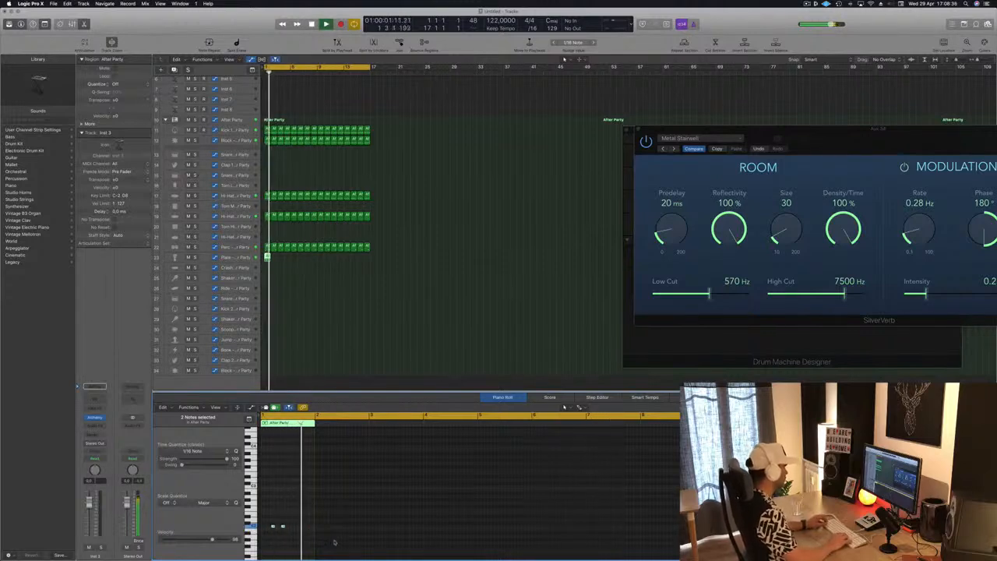
pyautogui.press('Return')
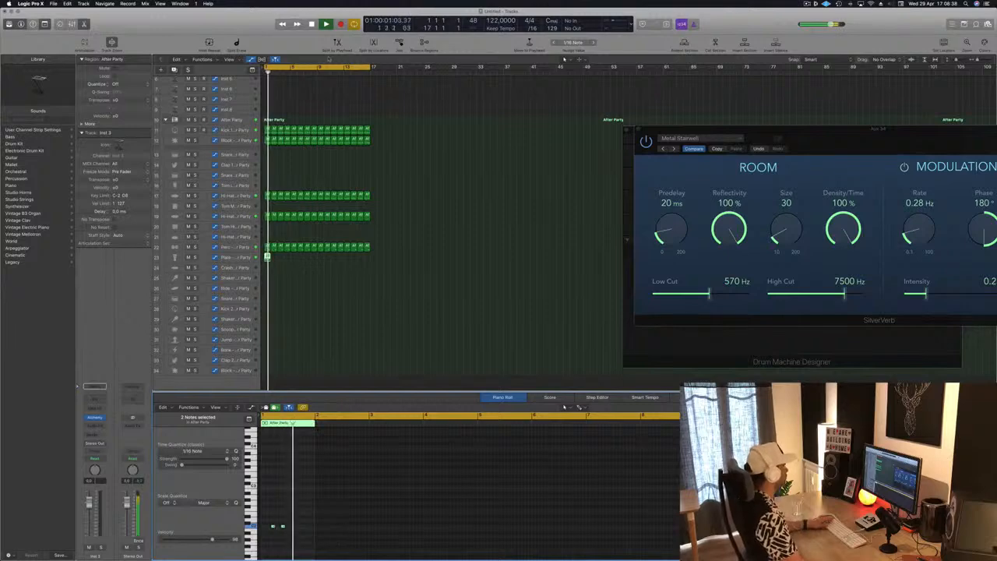
pyautogui.press('Return')
# Repeat the one-bar Plate region up to bar 17 and replay the loop from the start
pyautogui.moveTo(267, 256); pyautogui.dragTo(275, 260)
pyautogui.moveTo(281, 264); pyautogui.dragTo(321, 263)
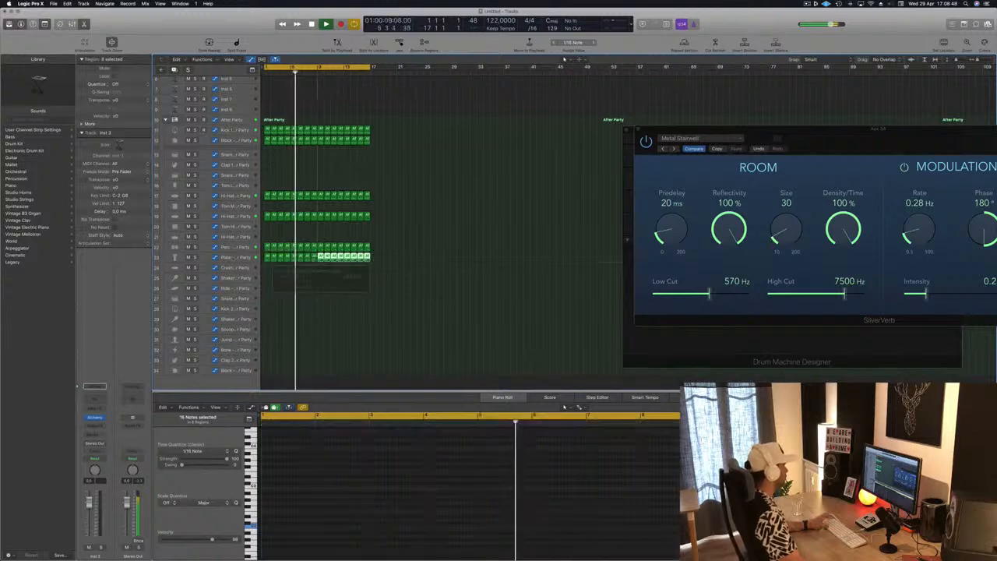
pyautogui.press('Return')
# Widen the track headers to show the volume sliders and lower the Plate track to about -16 dB
pyautogui.click(240, 257)
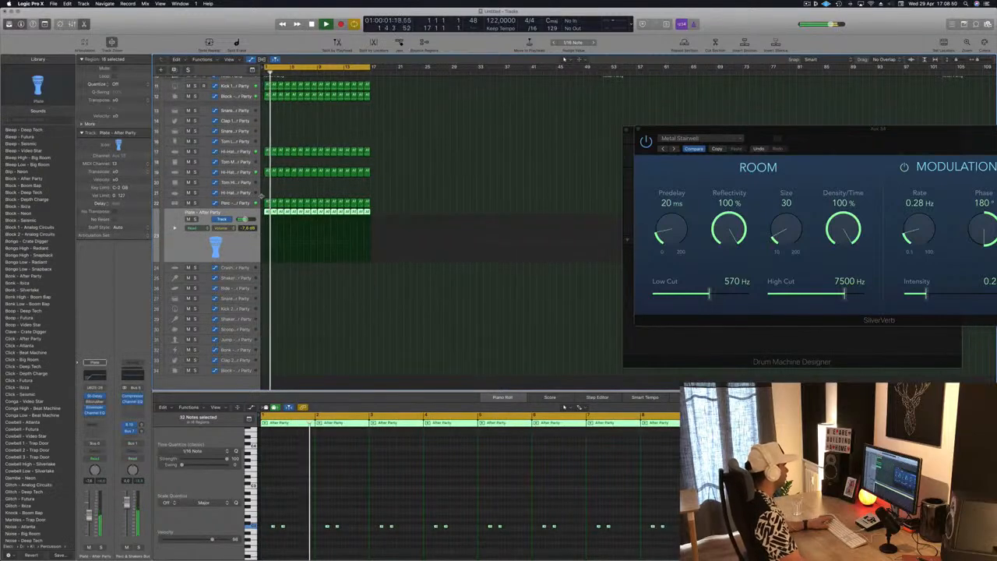
pyautogui.moveTo(260, 195); pyautogui.dragTo(324, 196)
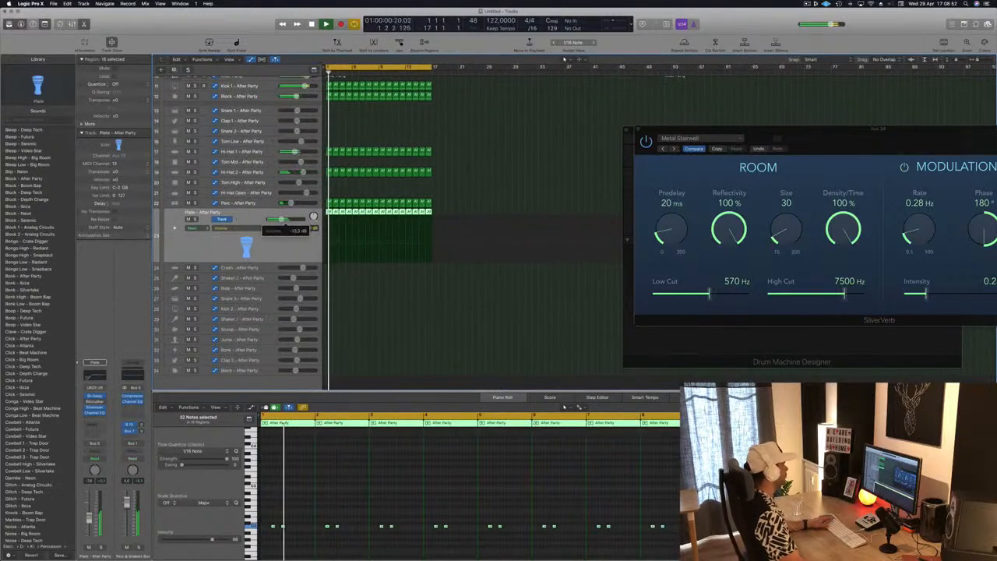
pyautogui.moveTo(282, 219); pyautogui.dragTo(279, 220)
pyautogui.press('Return')
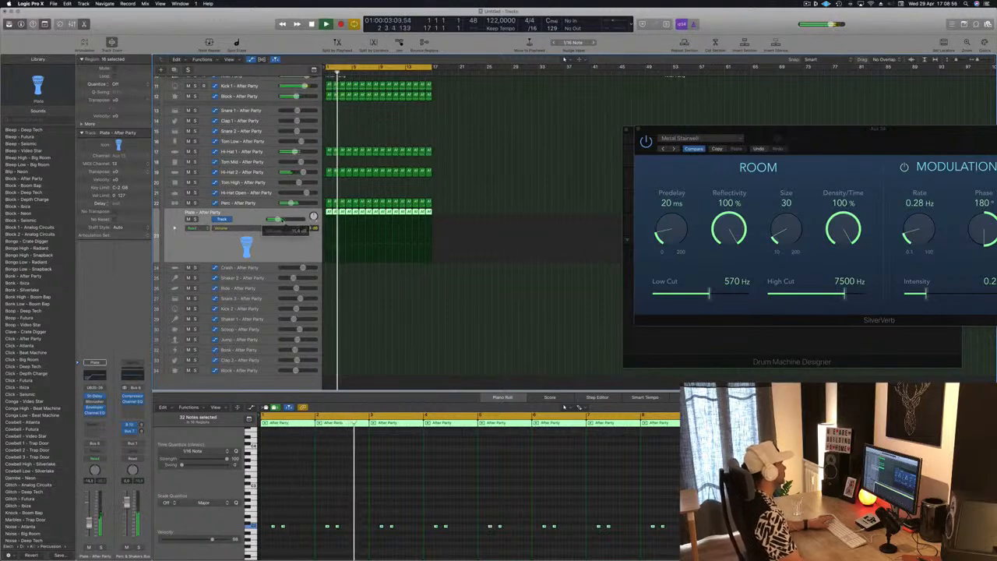
pyautogui.moveTo(282, 220); pyautogui.dragTo(281, 220)
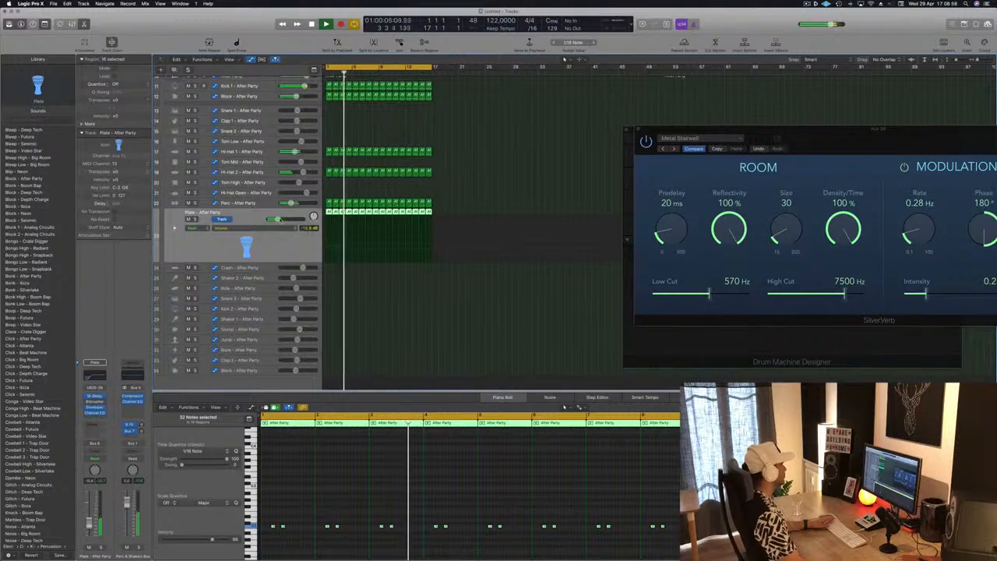
# Place a one-bar After Party region with four notes at bar 1 of the Hi-Hat Open track
pyautogui.scroll(5, 429, 121)
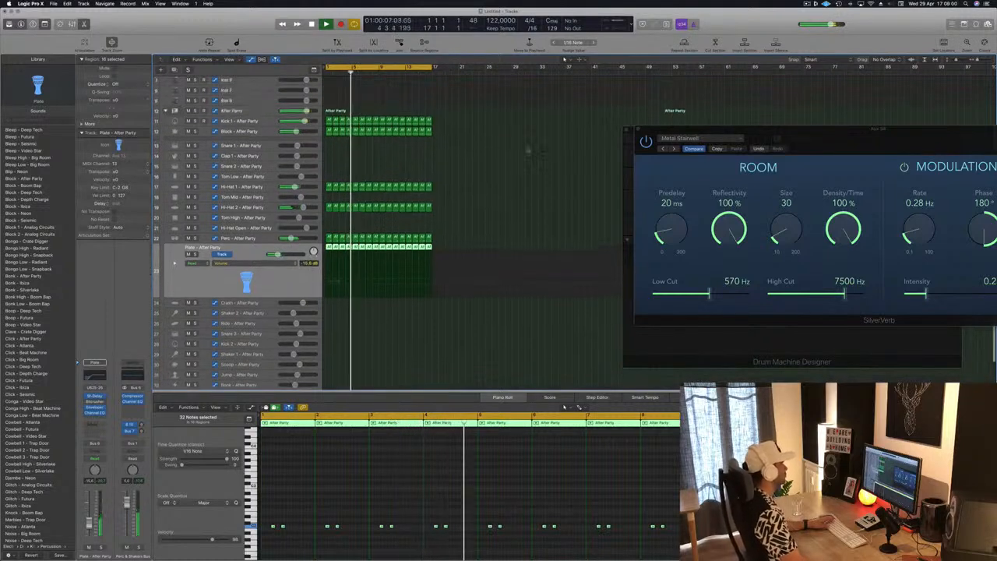
pyautogui.click(514, 89)
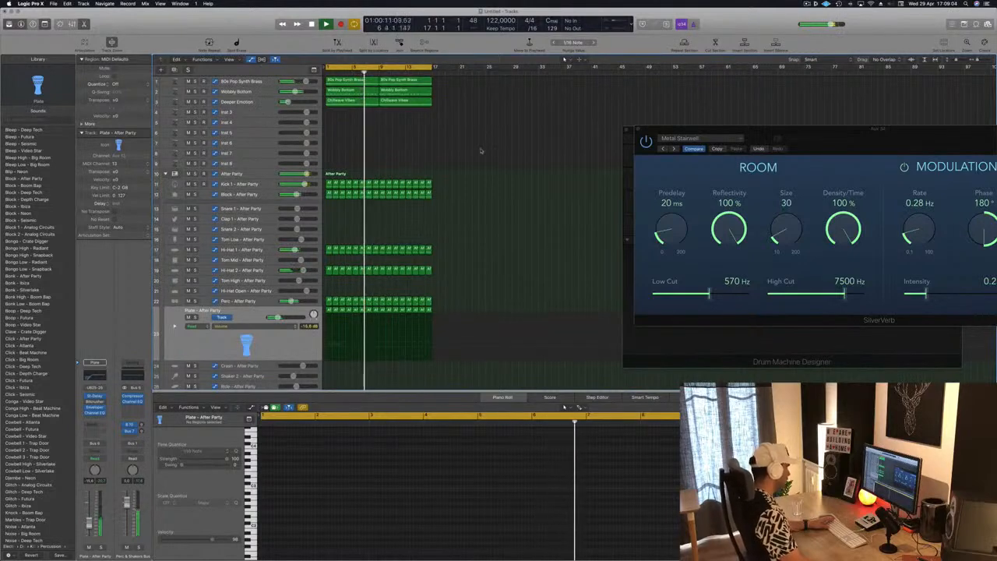
pyautogui.scroll(-2, 483, 148)
pyautogui.scroll(-2, 459, 233)
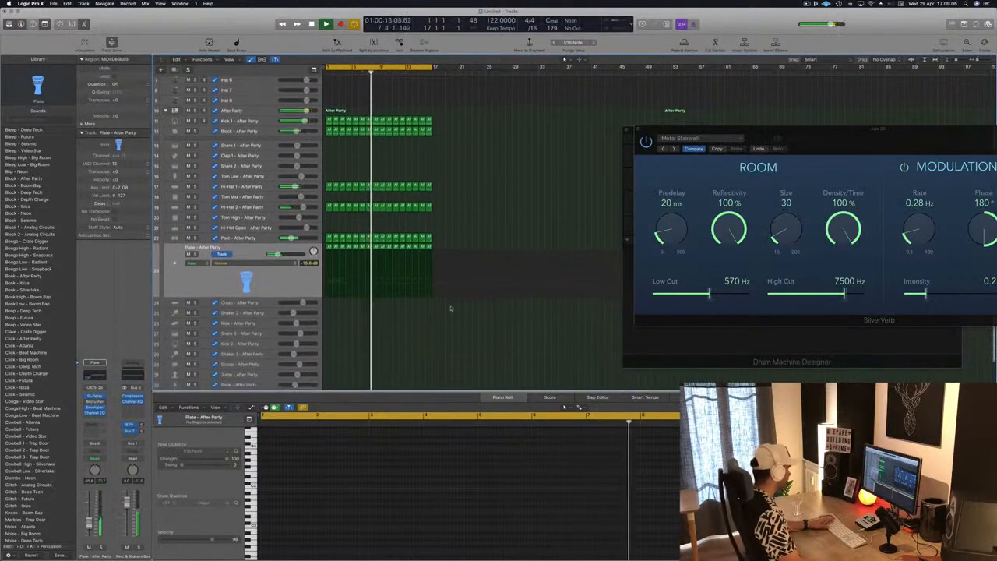
pyautogui.scroll(-1, 450, 307)
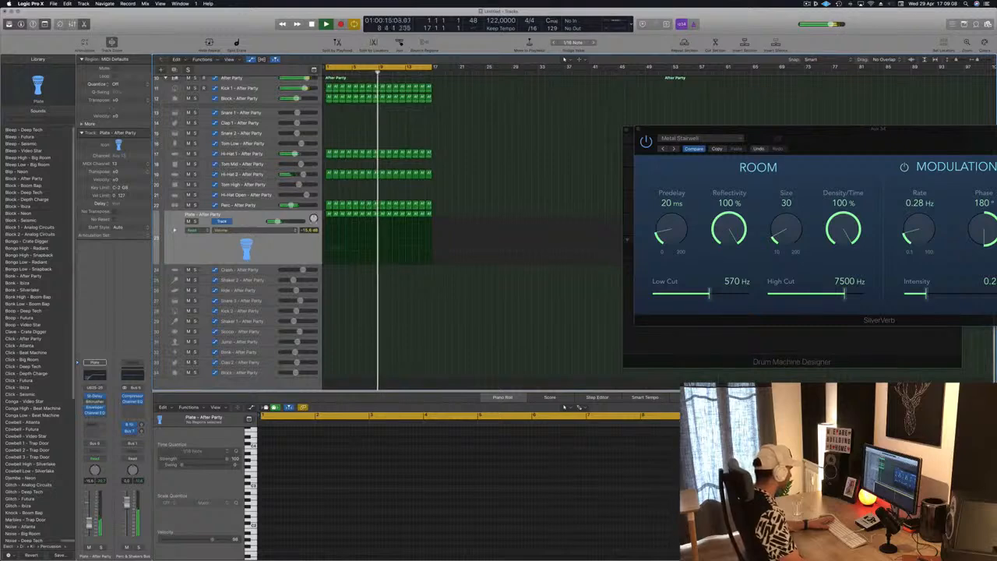
pyautogui.scroll(2, 268, 356)
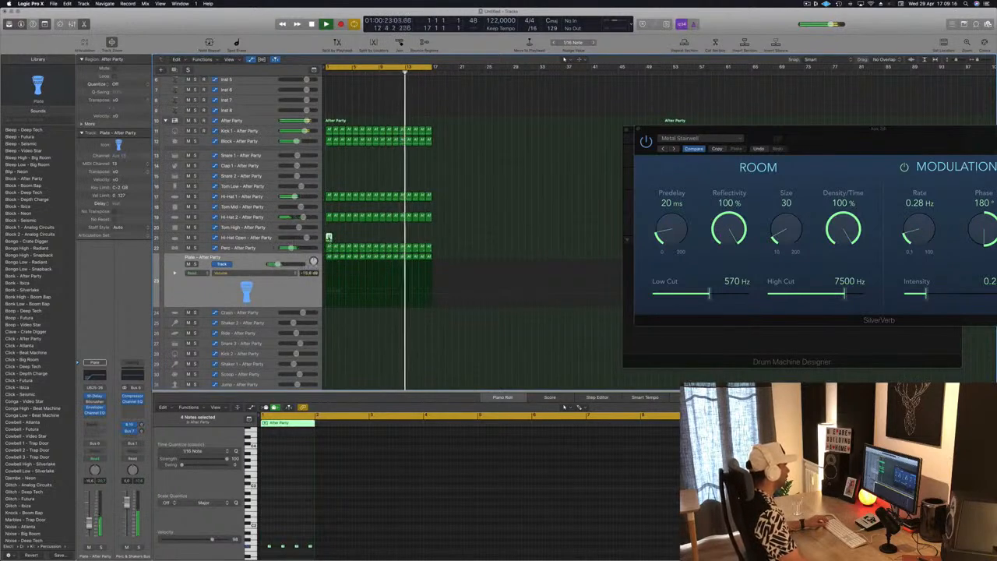
# Open the Hi-Hat Open region in the Piano Roll and transpose its four notes up to the open hi-hat pitch
pyautogui.press('e')
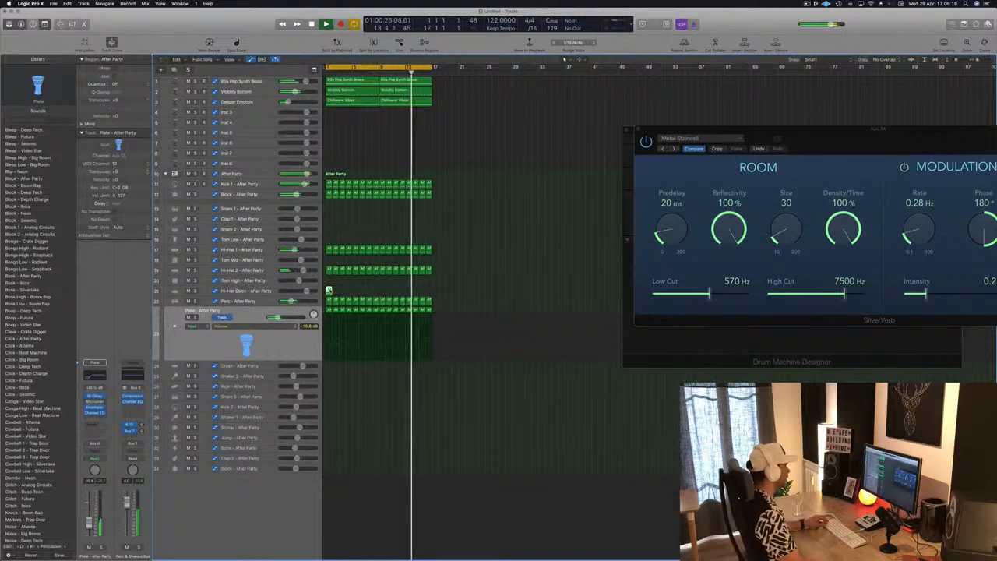
pyautogui.doubleClick(329, 292)
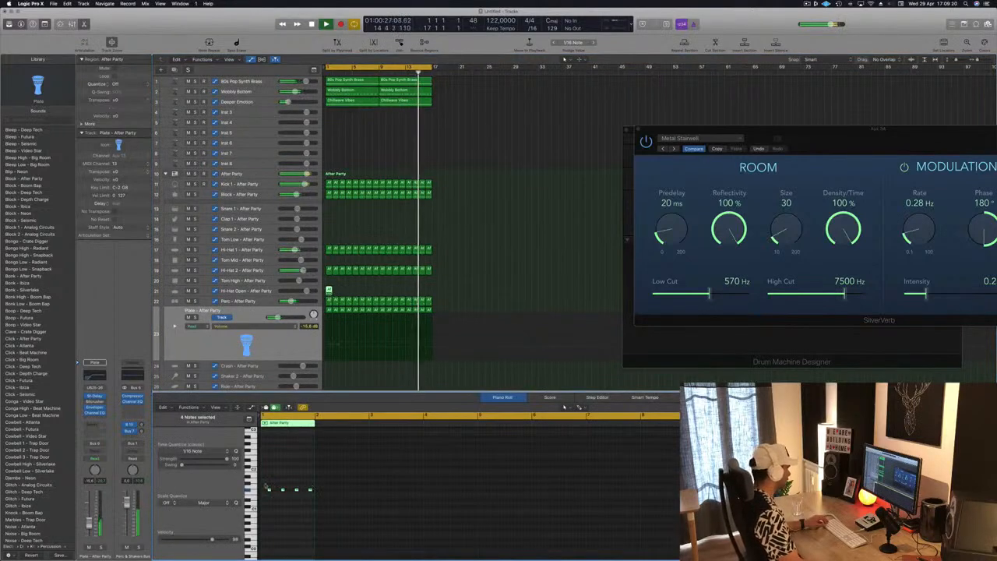
pyautogui.moveTo(264, 483); pyautogui.dragTo(359, 500)
pyautogui.hotkey('alt', 'Up')
pyautogui.hotkey('alt', 'Up')
pyautogui.hotkey('alt', 'Up')
pyautogui.hotkey('alt', 'Up')
pyautogui.hotkey('alt', 'Up')
pyautogui.hotkey('alt', 'Up')
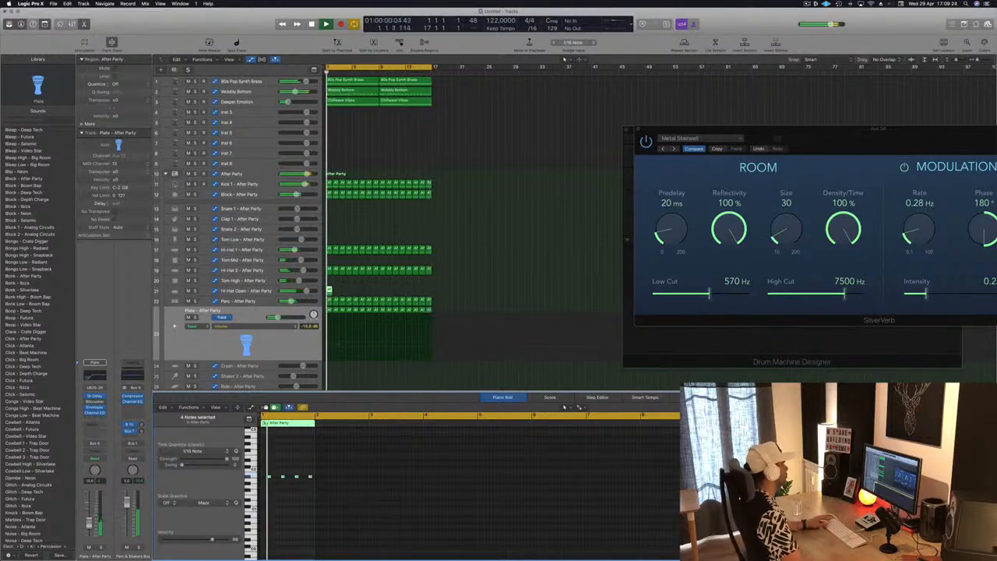
# Duplicate the one-bar Hi-Hat Open region until its copies fill the arrangement up to bar 17
pyautogui.moveTo(306, 290); pyautogui.dragTo(338, 292)
pyautogui.moveTo(343, 293)
pyautogui.mouseDown()
pyautogui.moveTo(330, 291)
pyautogui.moveTo(344, 296)
pyautogui.mouseUp()
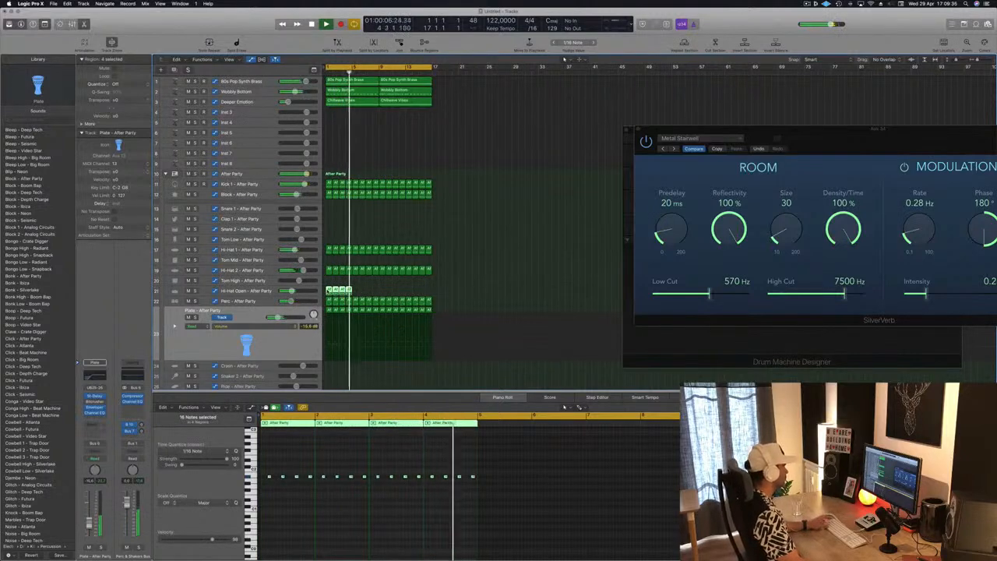
pyautogui.moveTo(329, 291); pyautogui.dragTo(383, 292)
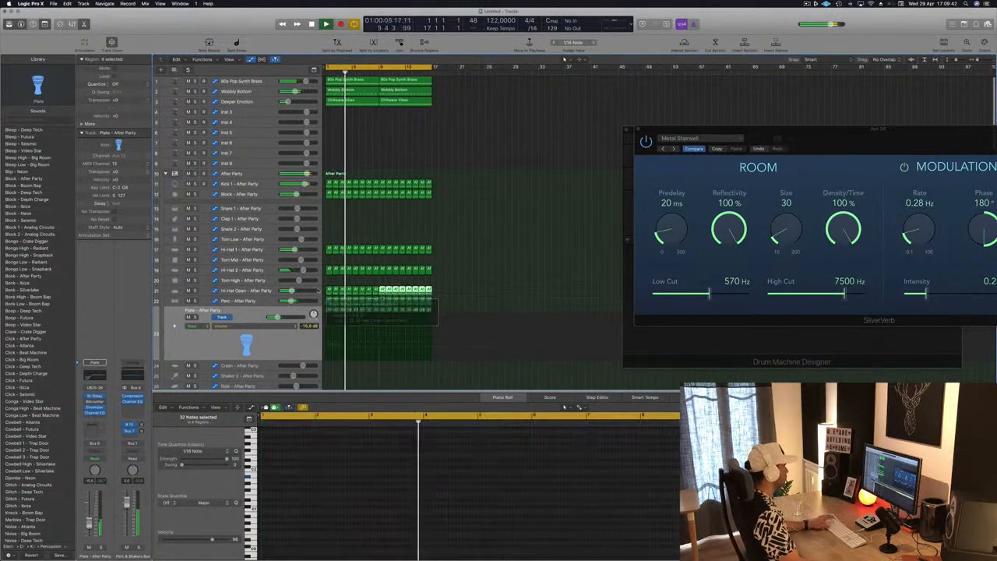
# Audition other hi-hat sounds on the Hi-Hat Open track and load Hi-Hat Open - Deep Tech
pyautogui.click(263, 290)
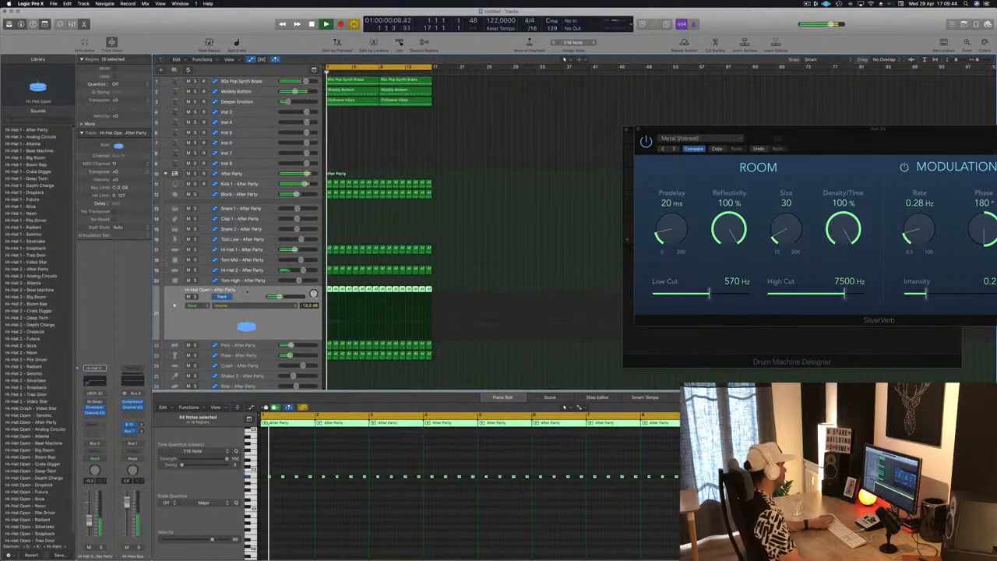
pyautogui.click(29, 130)
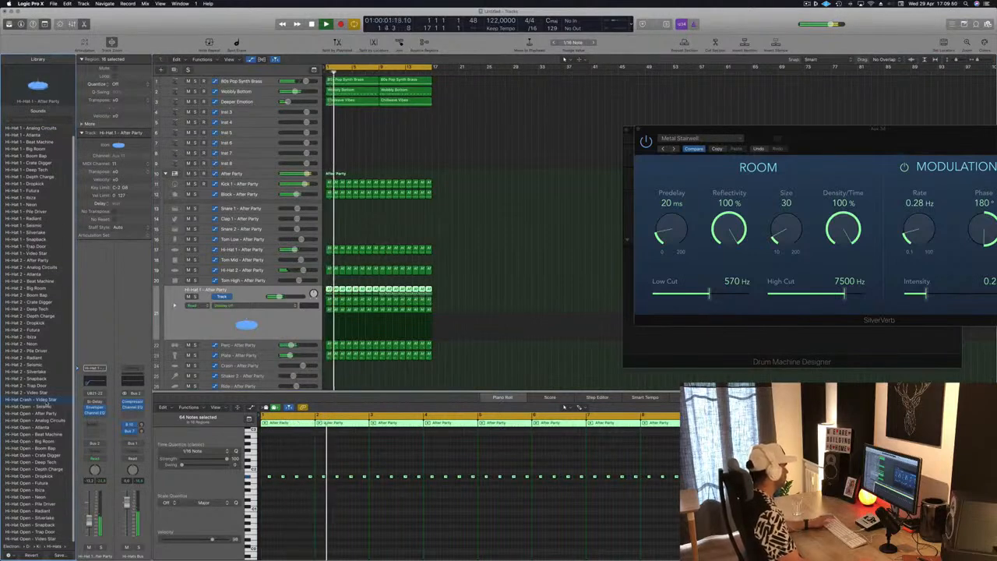
pyautogui.click(32, 399)
pyautogui.click(35, 406)
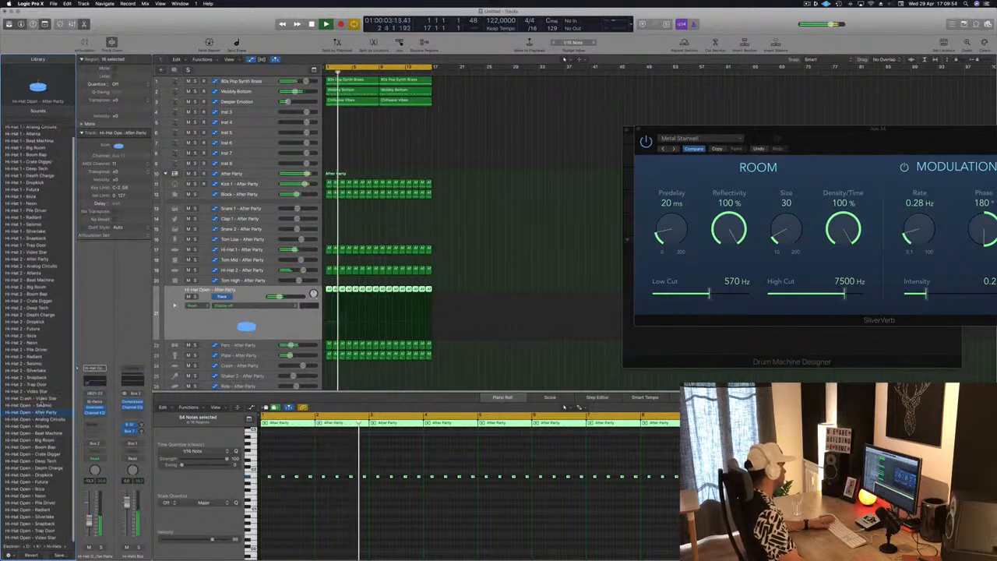
pyautogui.click(39, 413)
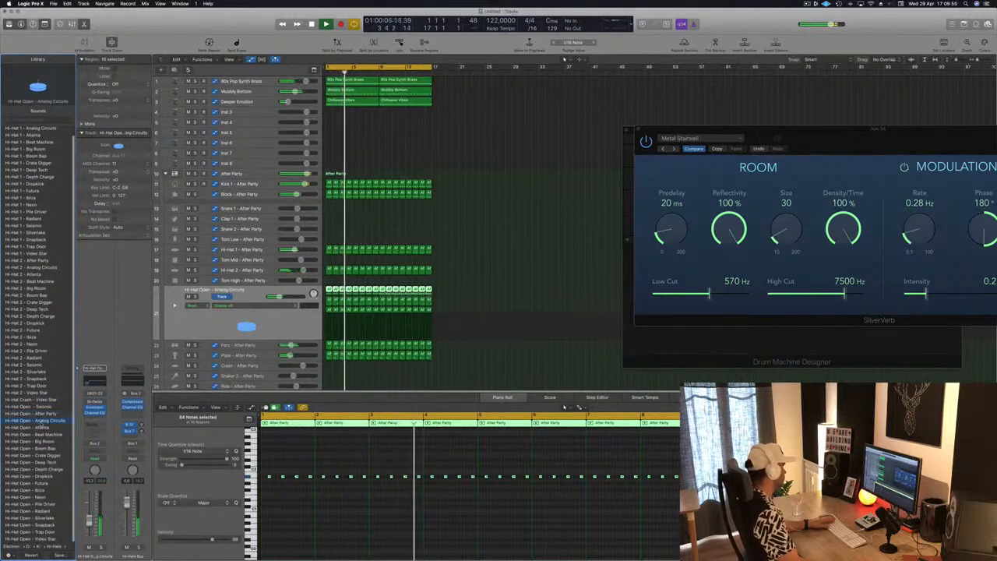
pyautogui.click(38, 428)
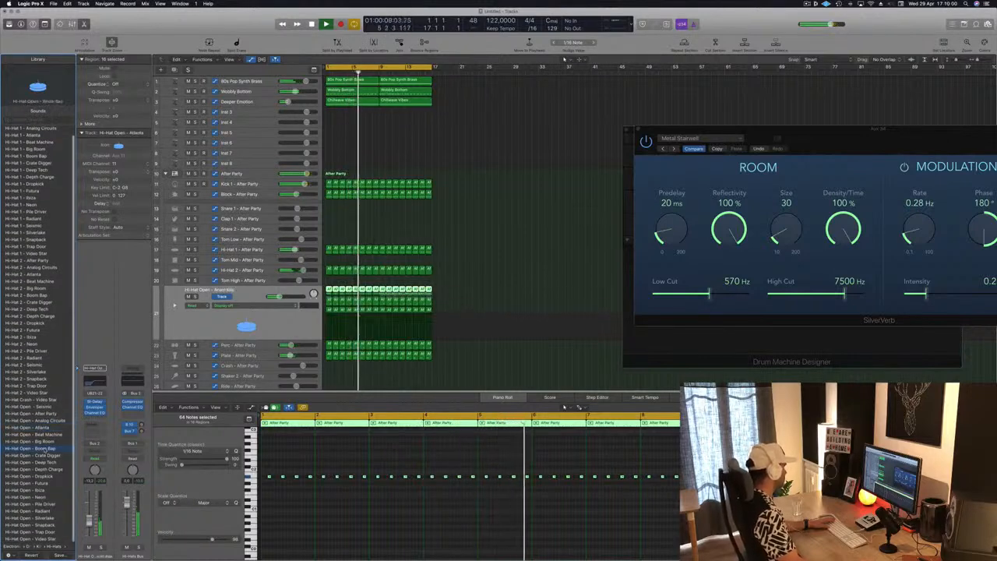
pyautogui.click(45, 456)
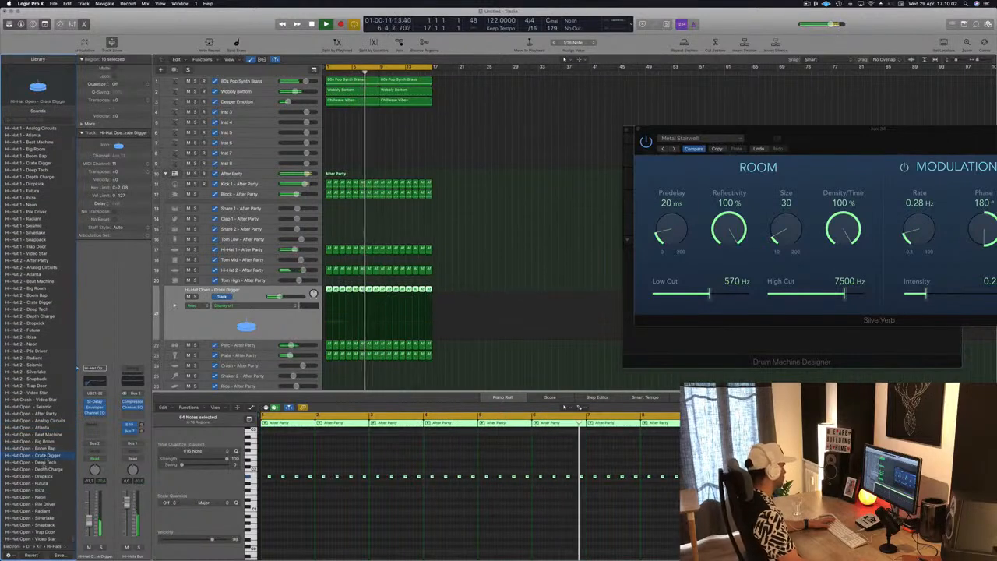
pyautogui.click(45, 463)
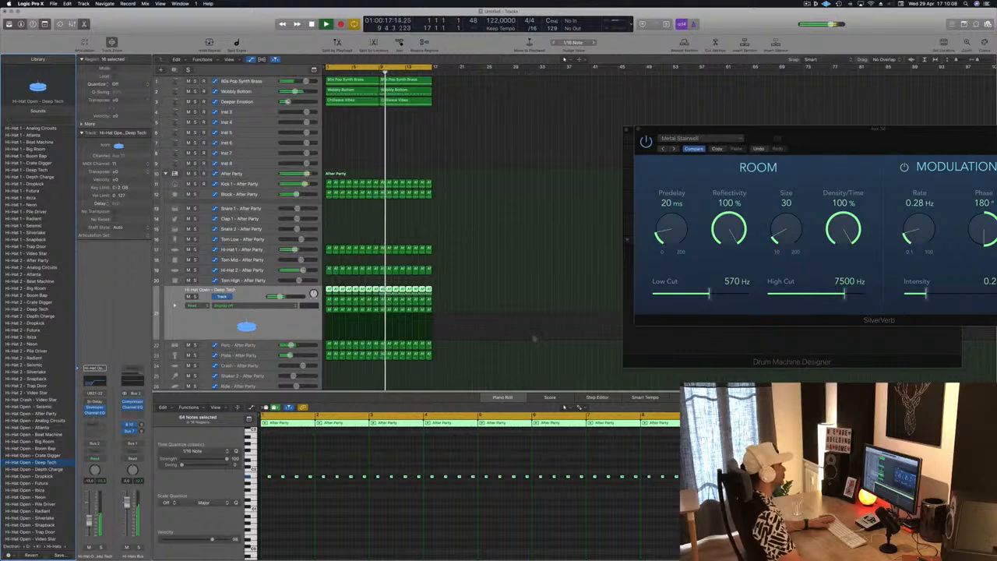
# Save the project as a package named EP090 guys in the Logic folder
pyautogui.click(470, 306)
pyautogui.press('super+s')
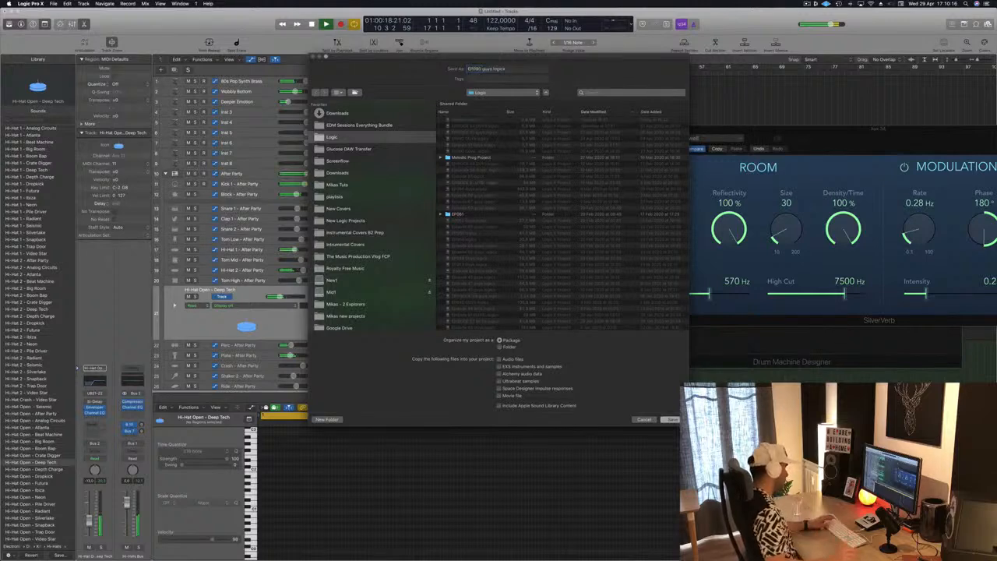
pyautogui.press('Return')
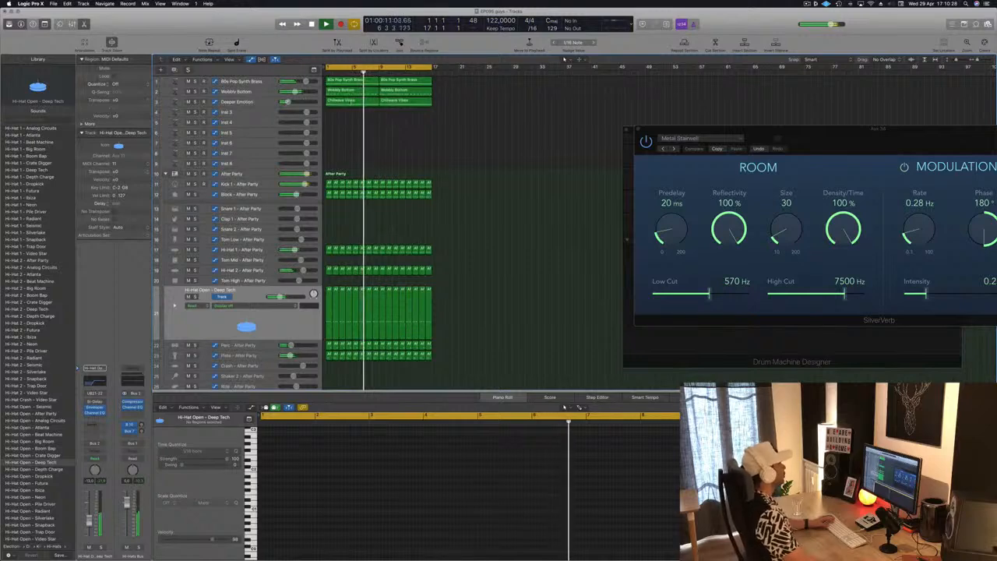
# Copy the first 80s Pop Synth Brass region to bar 1 of the Inst 3 track
pyautogui.click(351, 101)
pyautogui.click(355, 91)
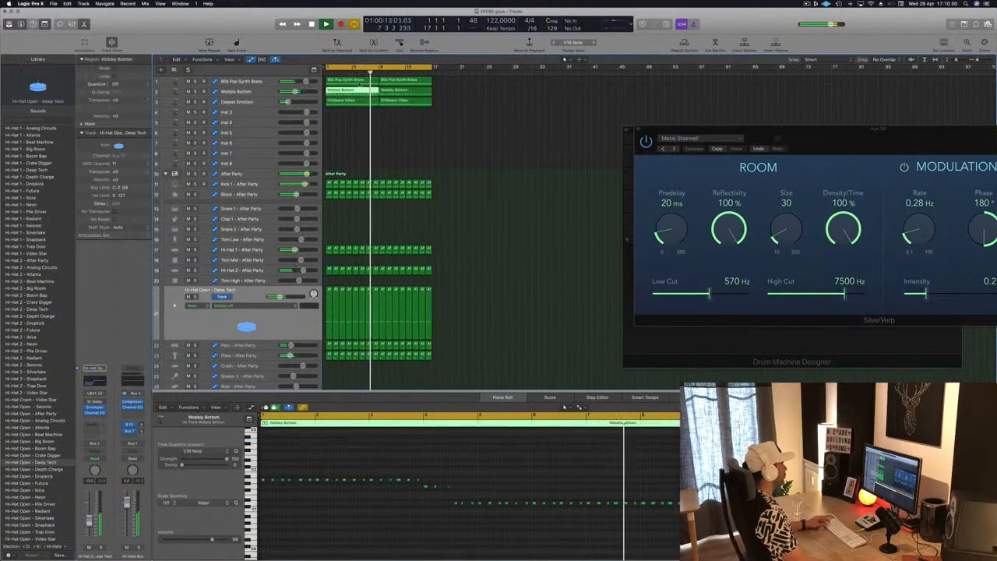
pyautogui.moveTo(350, 81); pyautogui.dragTo(356, 111)
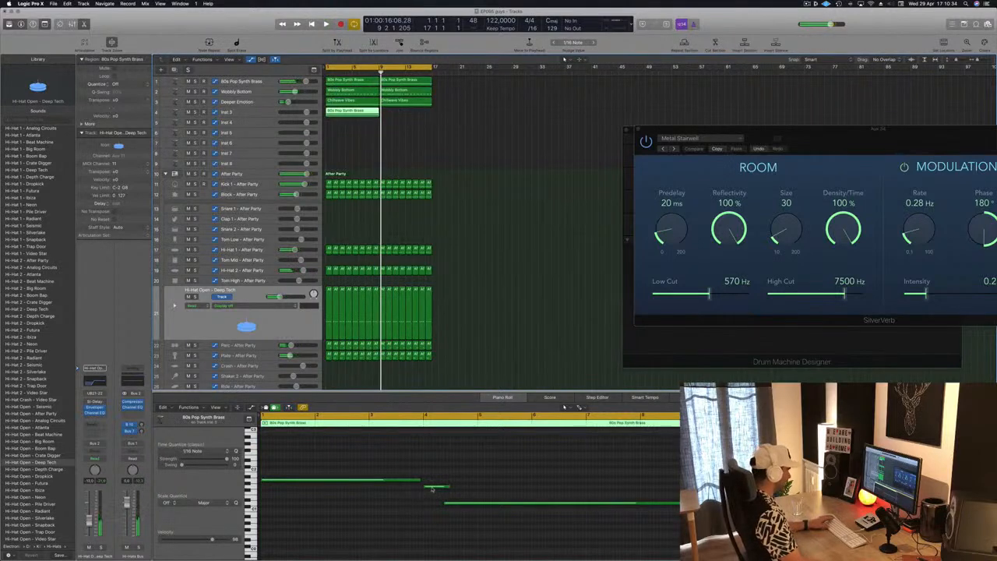
# Stack the copied region's three notes into a half-bar chord and place it at the start of bar 2
pyautogui.moveTo(432, 489); pyautogui.dragTo(290, 493)
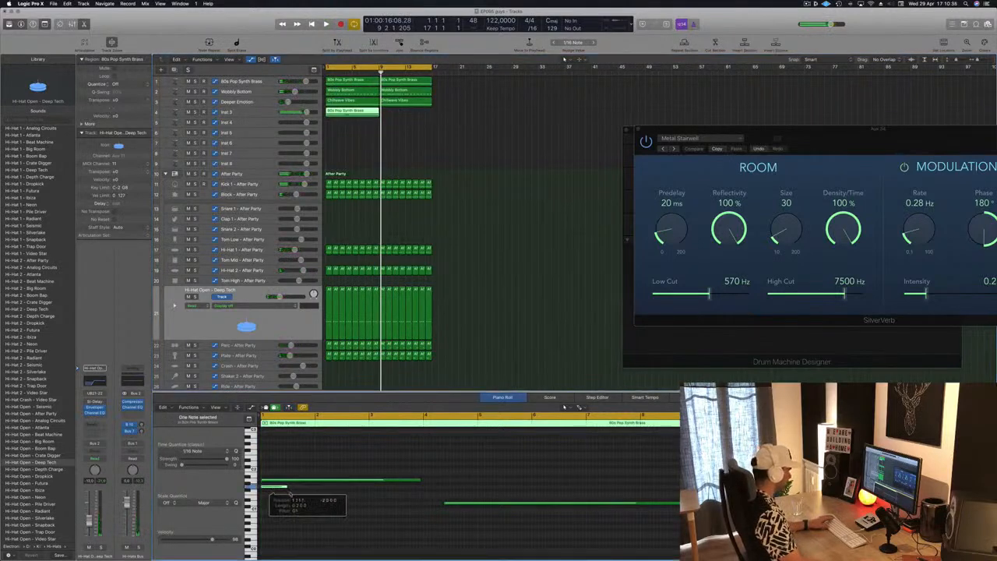
pyautogui.moveTo(468, 504); pyautogui.dragTo(285, 506)
pyautogui.moveTo(511, 504); pyautogui.dragTo(284, 504)
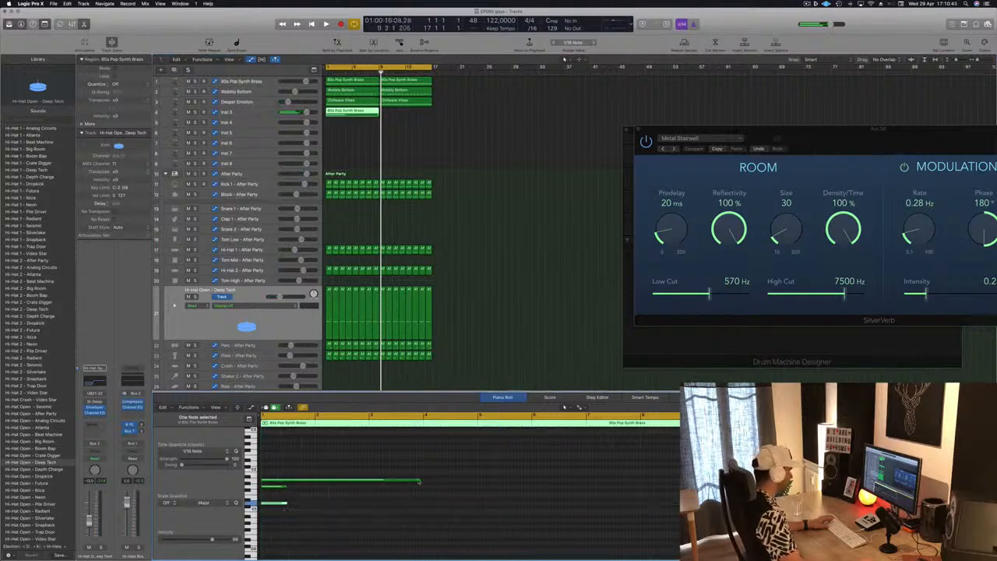
pyautogui.moveTo(420, 480); pyautogui.dragTo(278, 543)
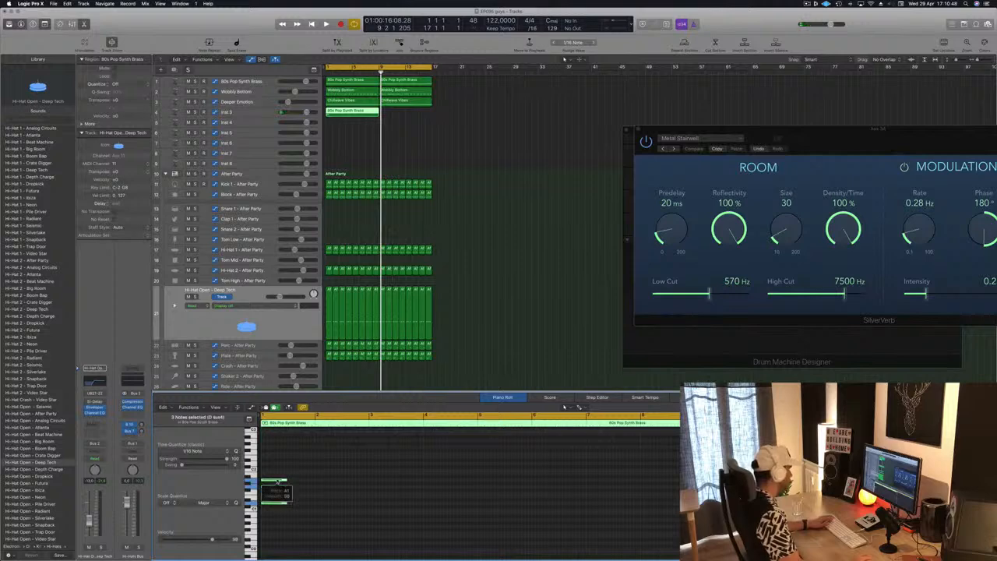
pyautogui.press('space')
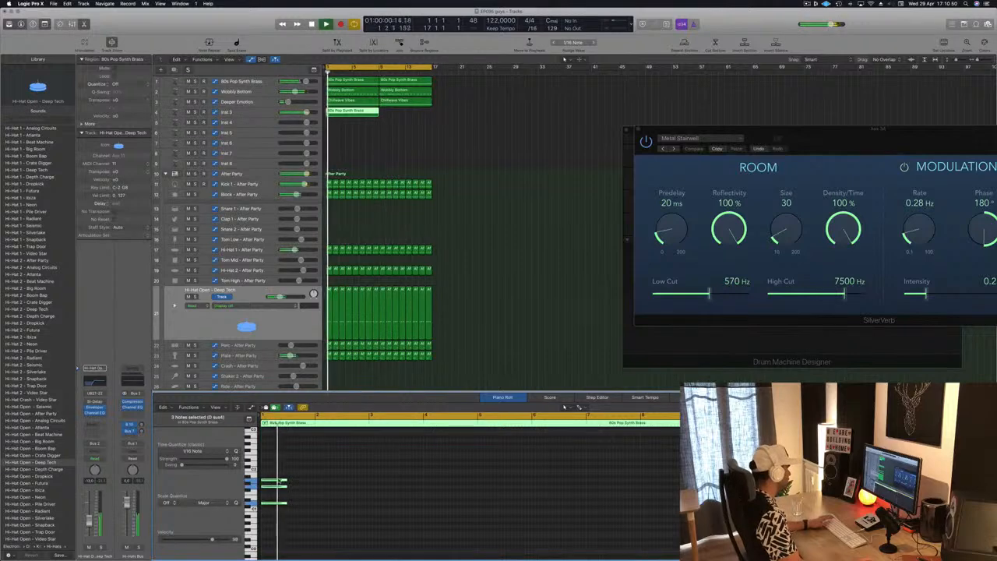
pyautogui.moveTo(282, 484); pyautogui.dragTo(331, 484)
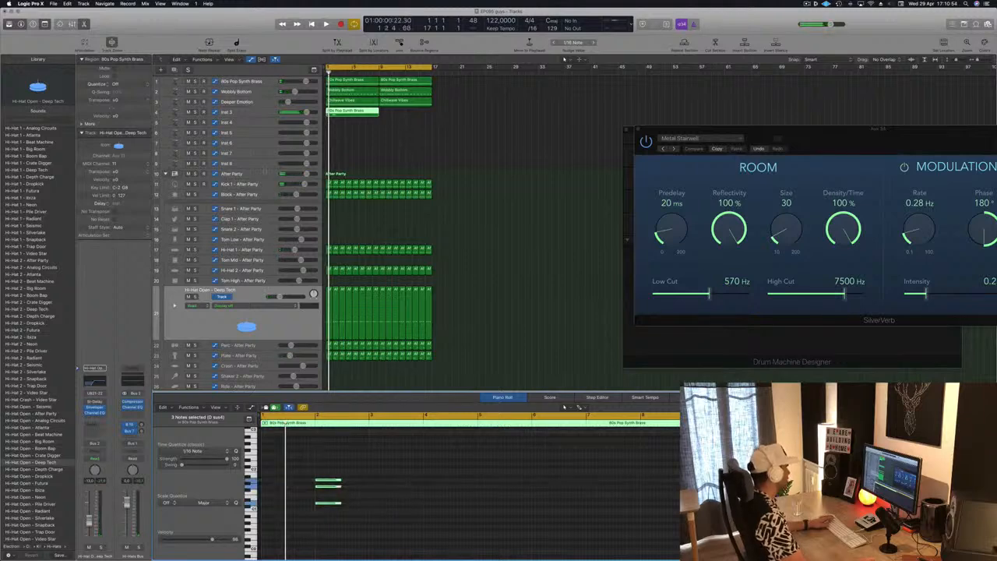
# Select the Inst 3 track, lower its volume to about -34 dB and replay the loop from the start
pyautogui.click(258, 109)
pyautogui.moveTo(294, 118); pyautogui.dragTo(273, 119)
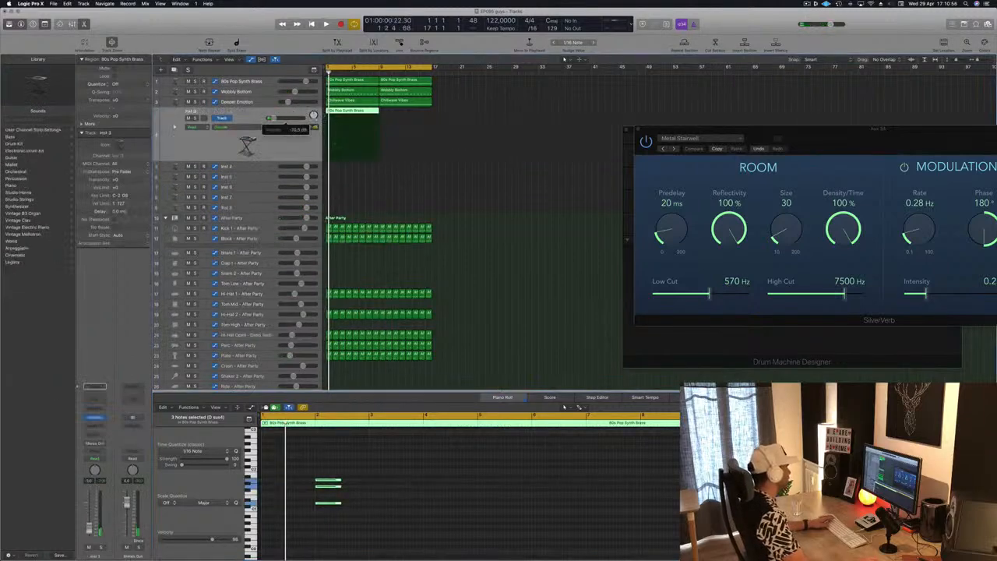
pyautogui.press('space')
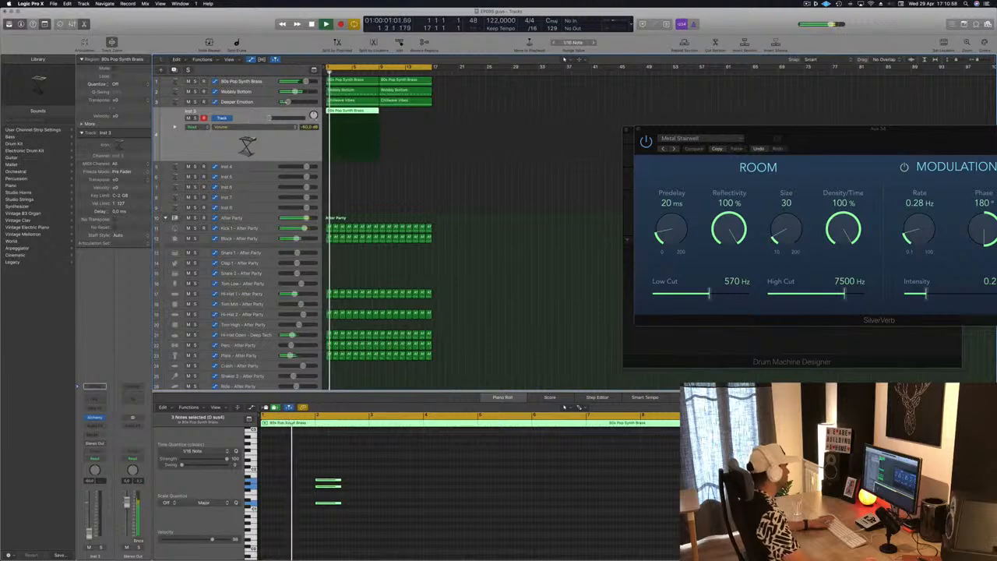
pyautogui.press('Return')
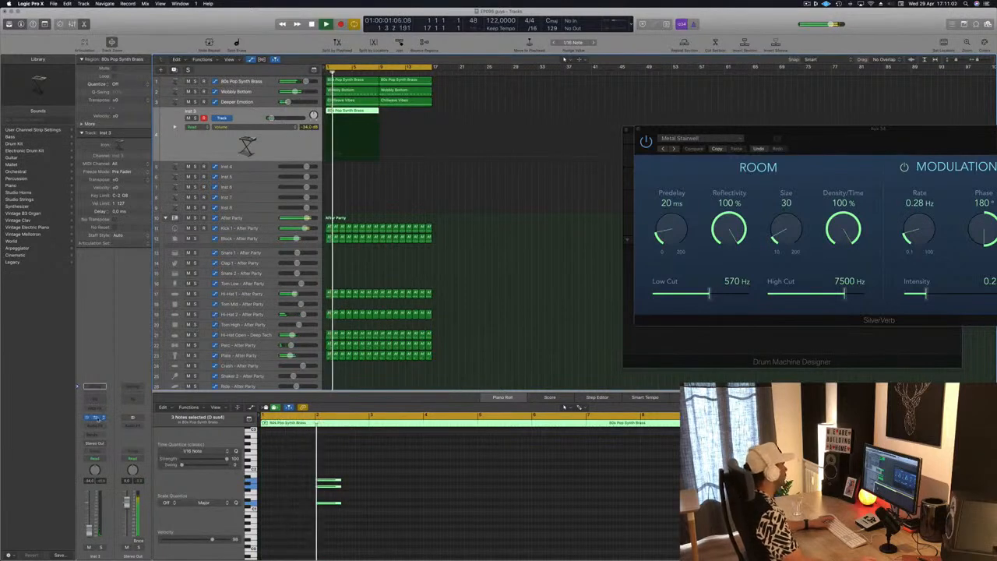
# Open Alchemy on the Inst 3 track and load the Antarctic Sun preset from the Keys category
pyautogui.click(94, 418)
pyautogui.moveTo(208, 19); pyautogui.dragTo(479, 126)
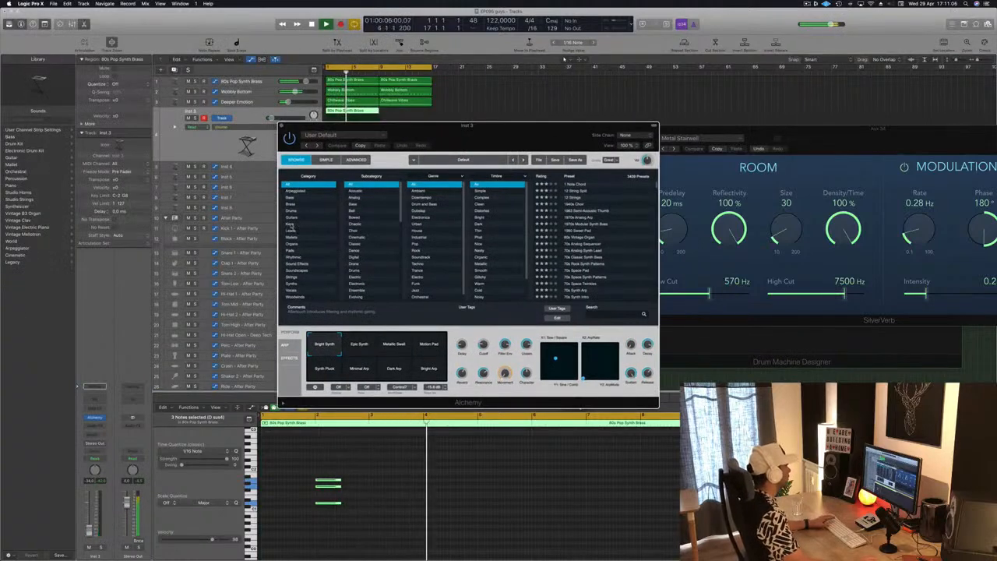
pyautogui.click(291, 225)
pyautogui.moveTo(477, 127); pyautogui.dragTo(595, 177)
pyautogui.click(692, 283)
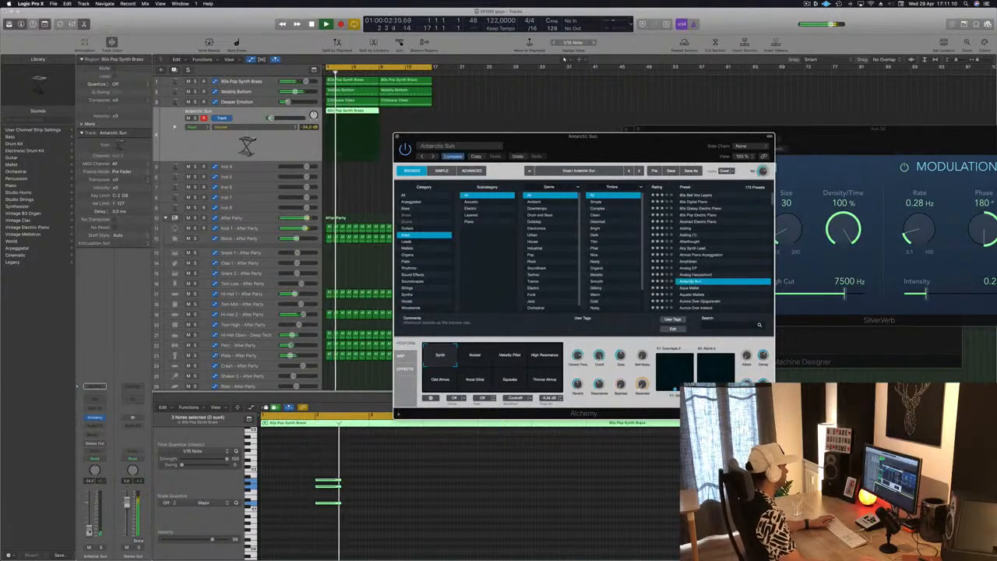
# Raise the Antarctic Sun track's volume to about -8.2 dB during playback and move the Alchemy window aside
pyautogui.press('space')
pyautogui.moveTo(90, 523); pyautogui.dragTo(90, 521)
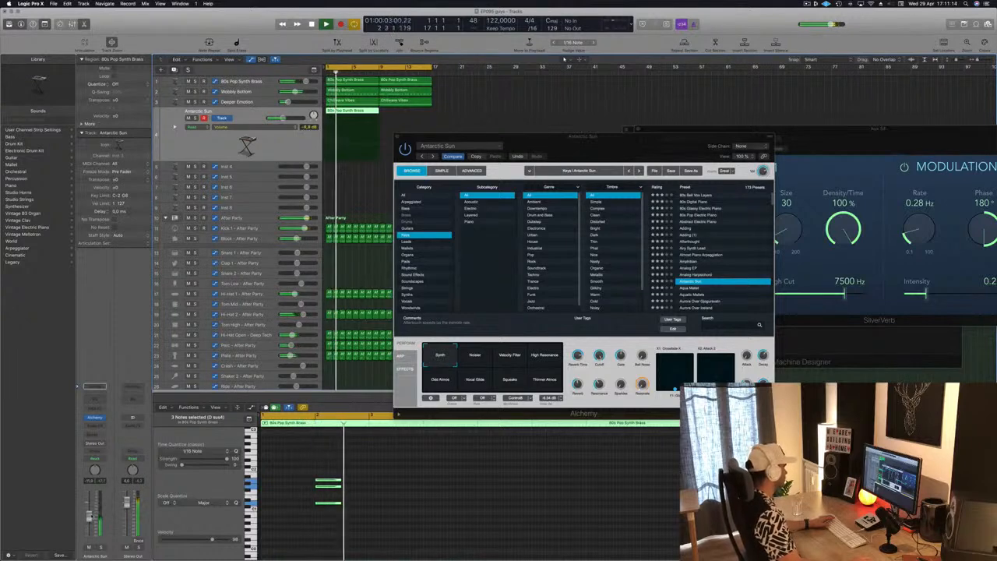
pyautogui.press('space')
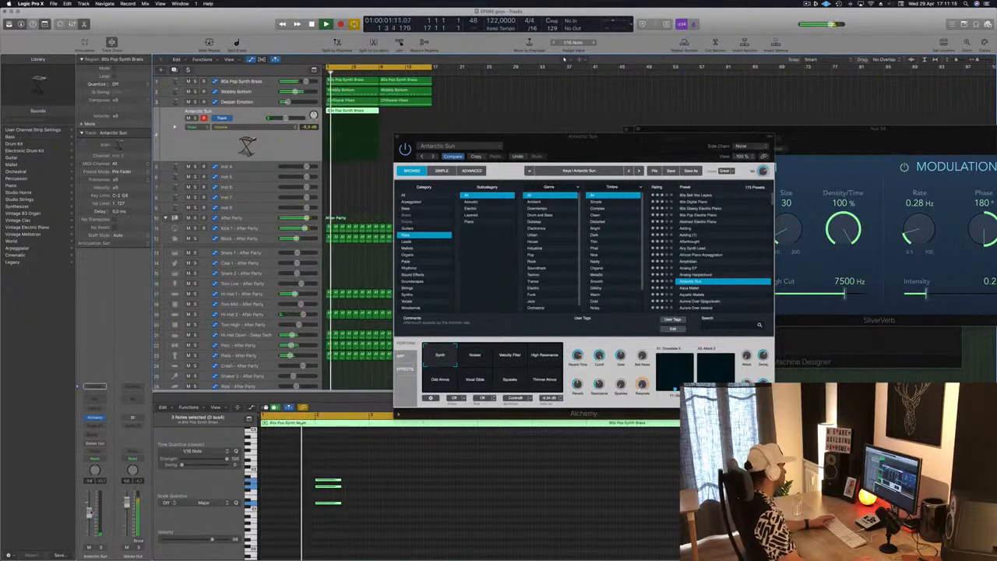
pyautogui.moveTo(90, 512); pyautogui.dragTo(90, 518)
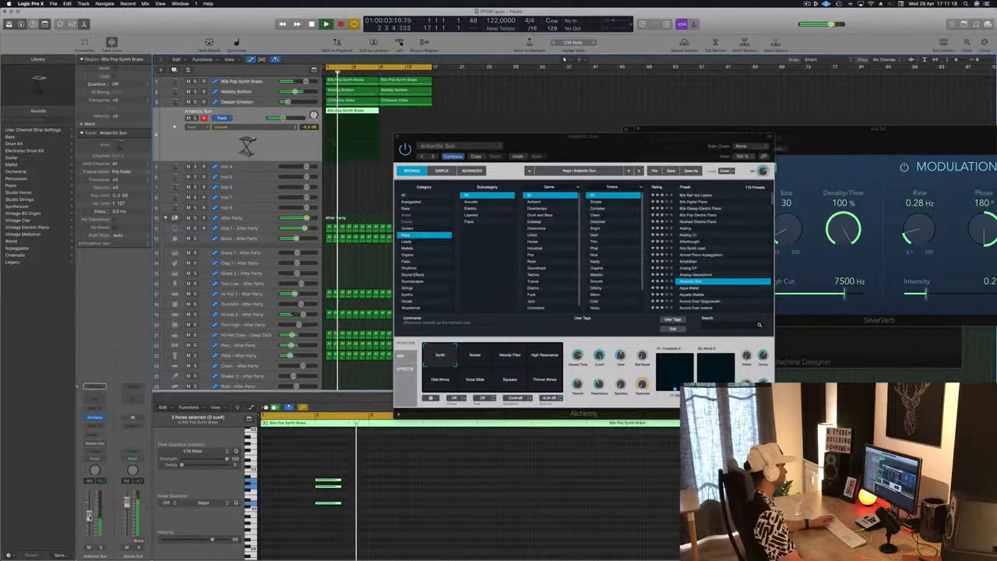
pyautogui.moveTo(547, 144); pyautogui.dragTo(799, 100)
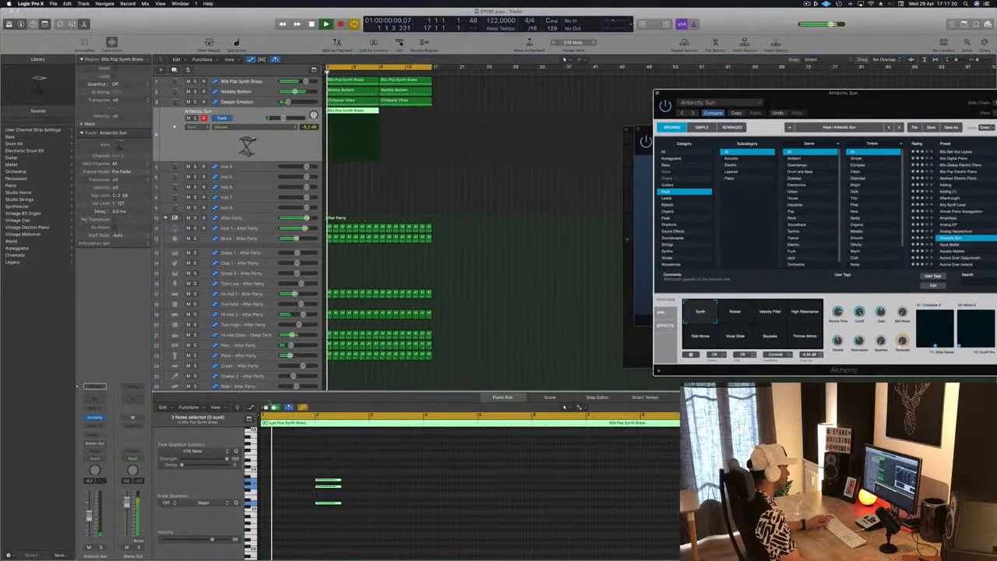
# Copy the three-note chord from bar 2 and place the copy at the start of bar 5
pyautogui.moveTo(382, 460); pyautogui.dragTo(435, 484)
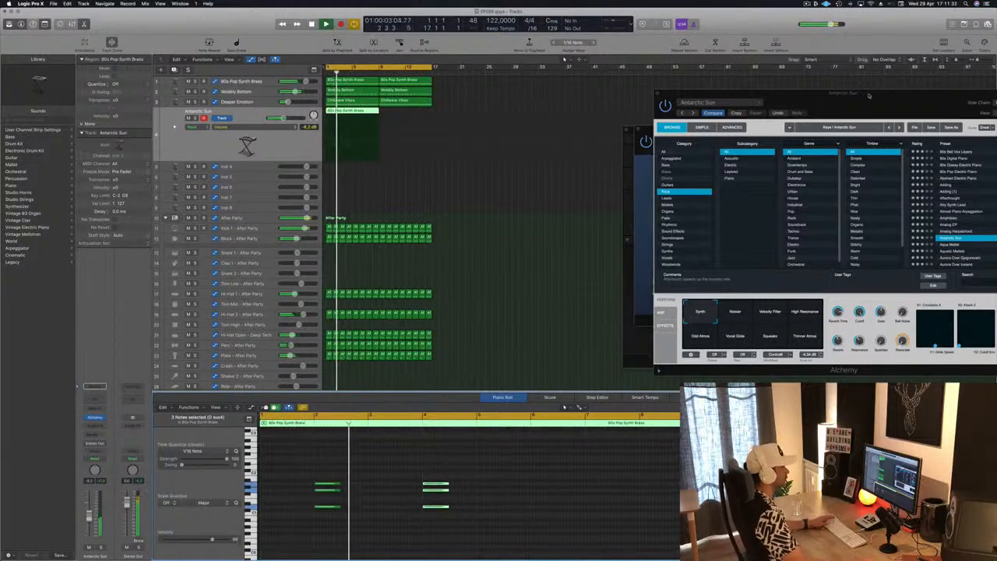
pyautogui.moveTo(865, 99); pyautogui.dragTo(744, 94)
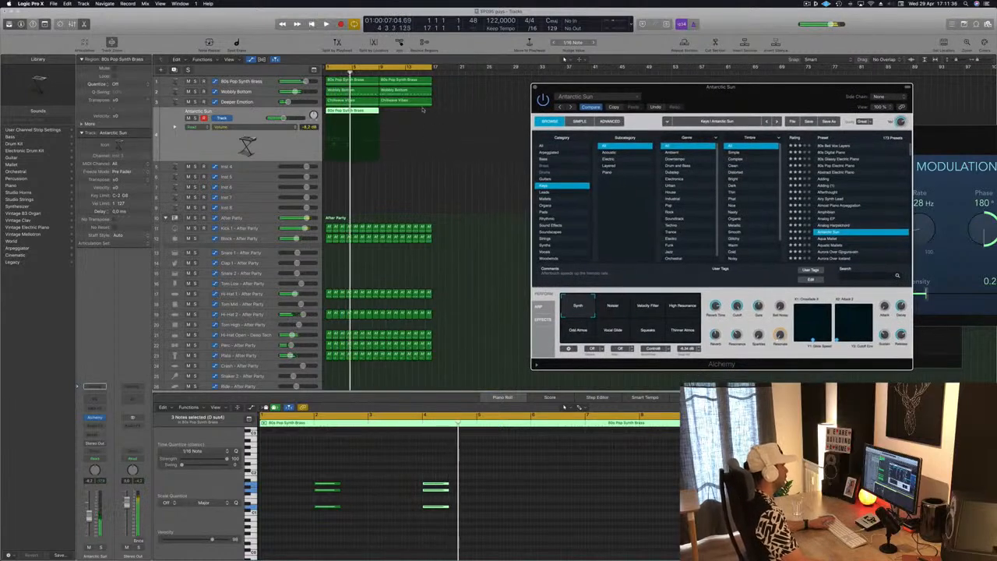
pyautogui.press('space')
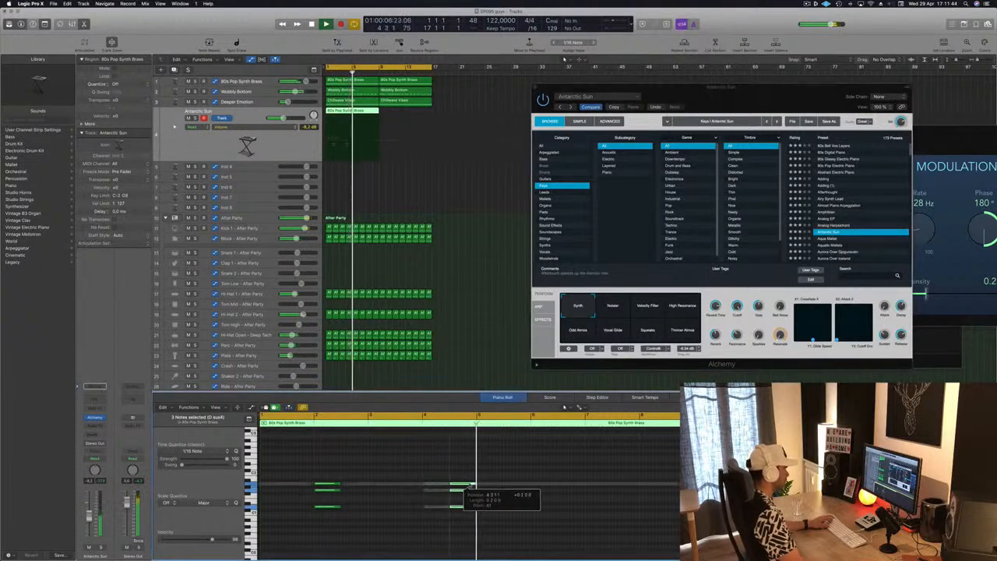
pyautogui.moveTo(436, 485); pyautogui.dragTo(496, 486)
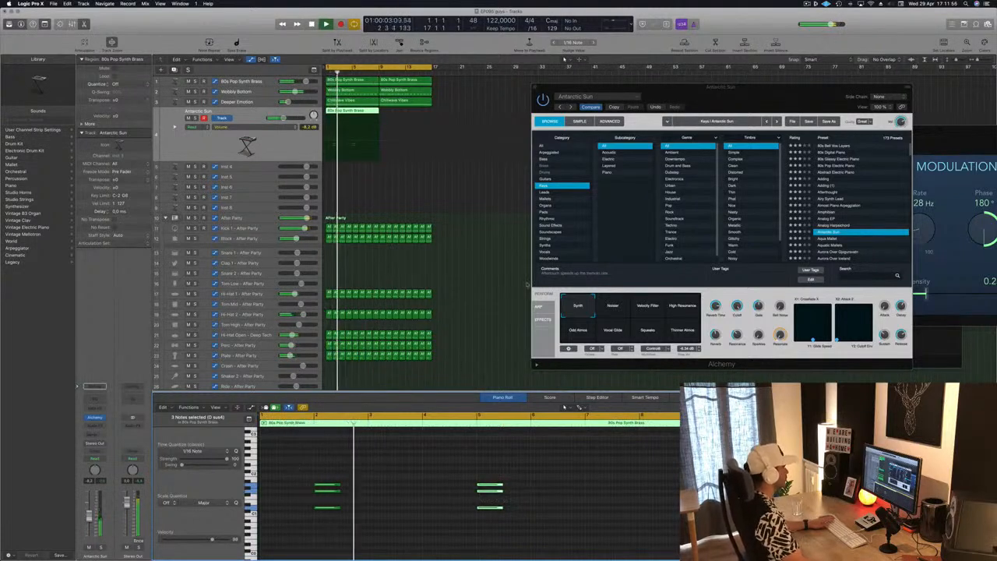
# Audition the Bell Keys preset in Alchemy and load Bottle Bells instead
pyautogui.scroll(-3, 833, 232)
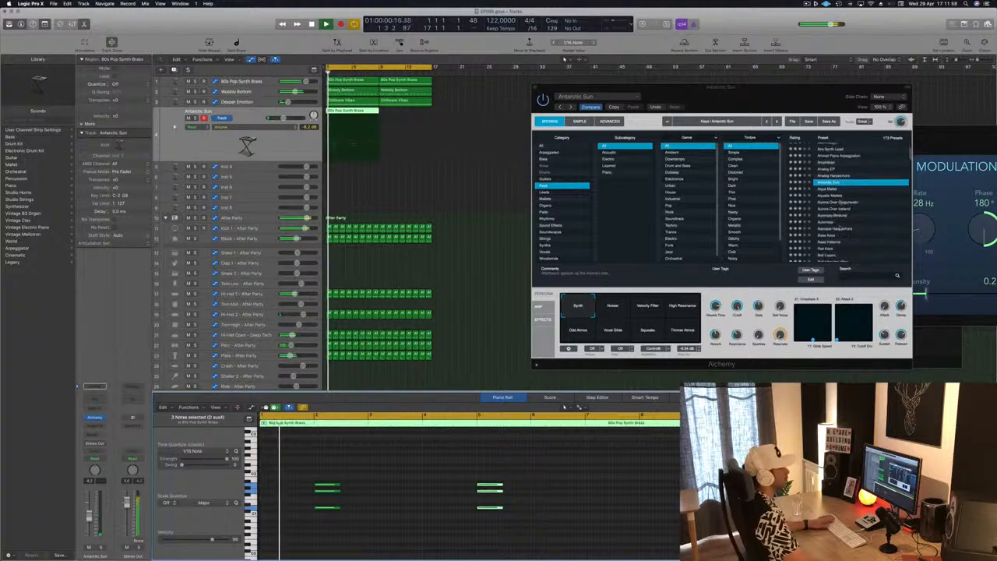
pyautogui.click(830, 225)
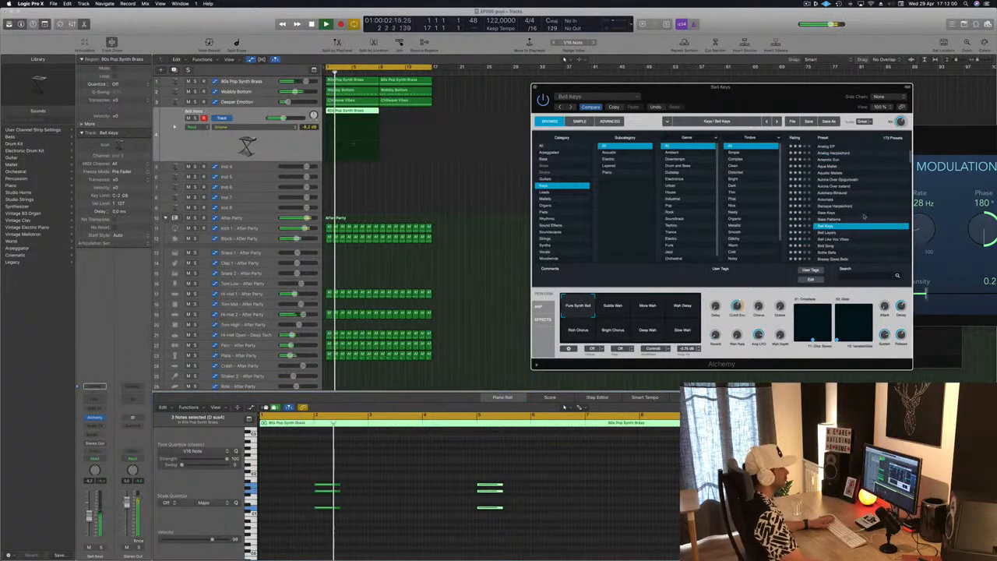
pyautogui.scroll(-4, 864, 217)
pyautogui.click(827, 222)
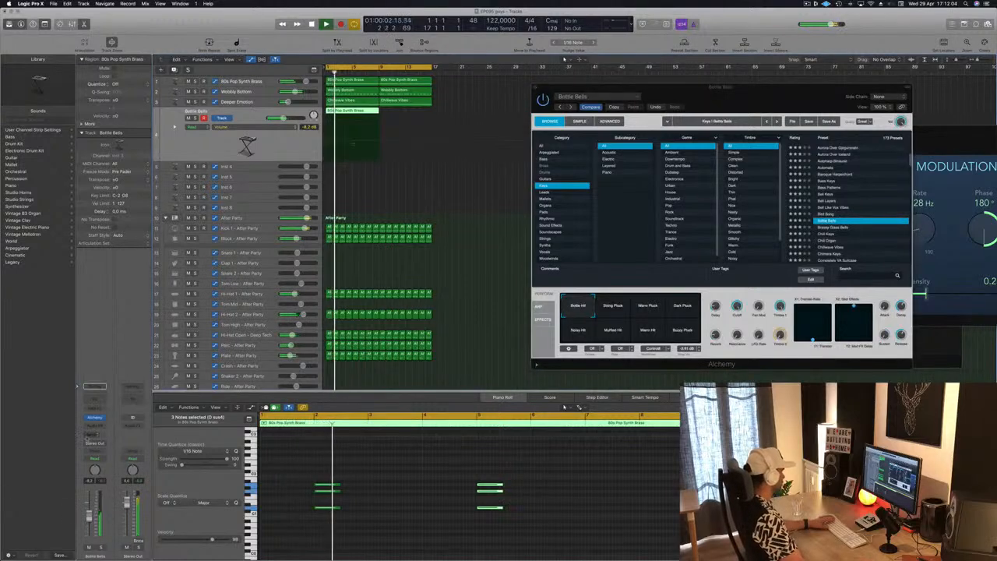
# Add a Bus 12 reverb send to the Bottle Bells channel and play the beat from the start
pyautogui.click(90, 386)
pyautogui.moveTo(91, 448)
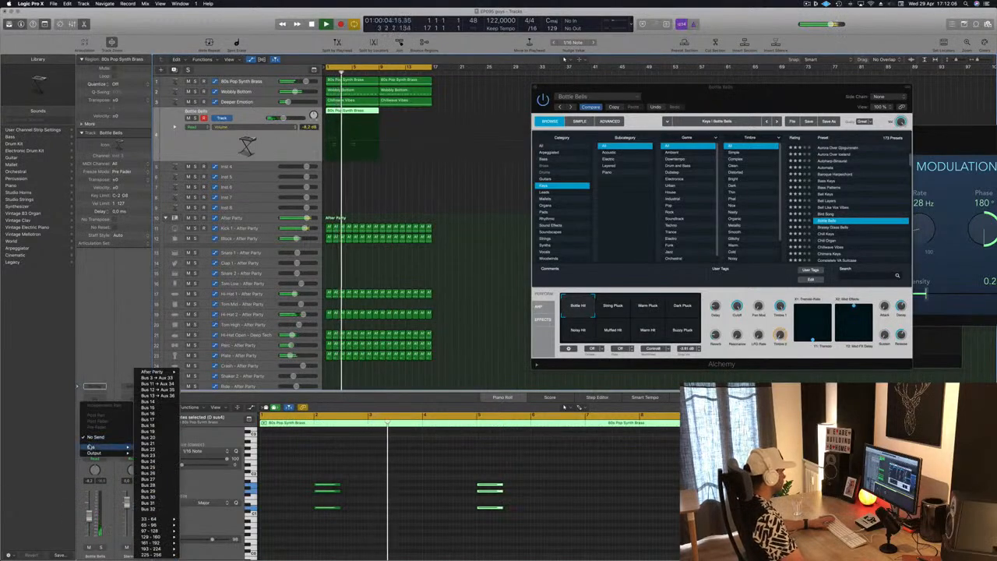
pyautogui.click(156, 389)
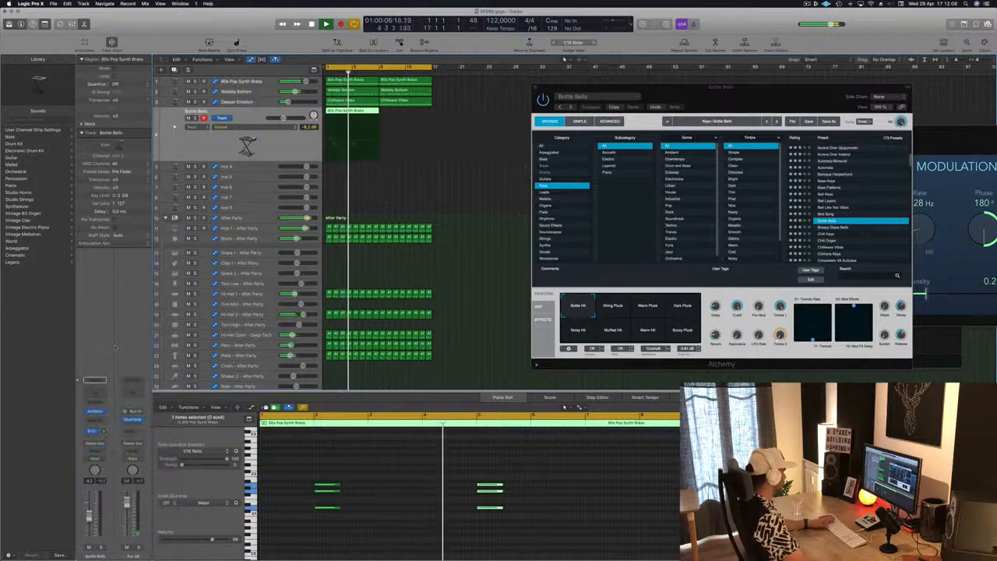
pyautogui.press('Return')
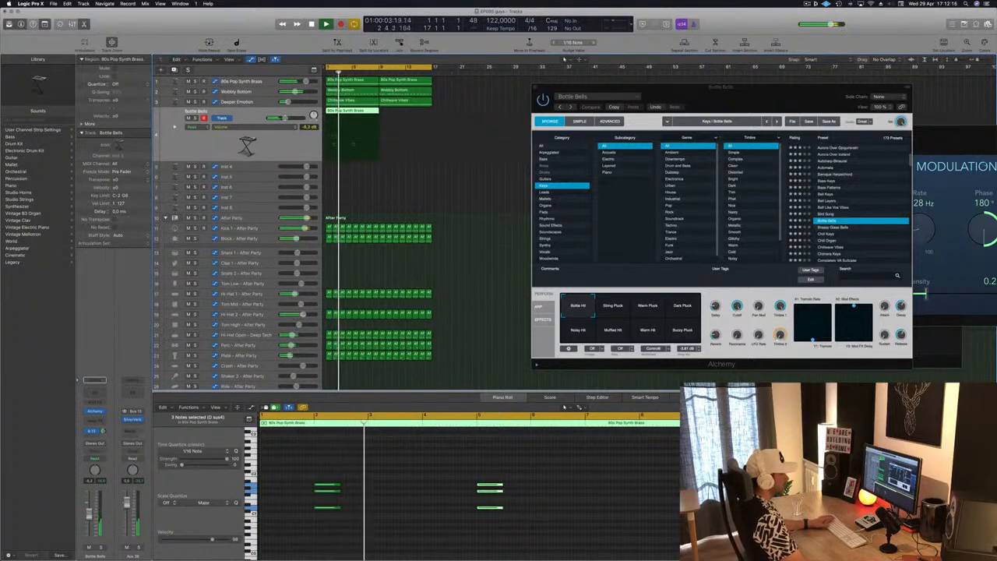
# Audition the Chillwave Vibes and Cyclical Waves presets in Alchemy during playback
pyautogui.scroll(-4, 837, 200)
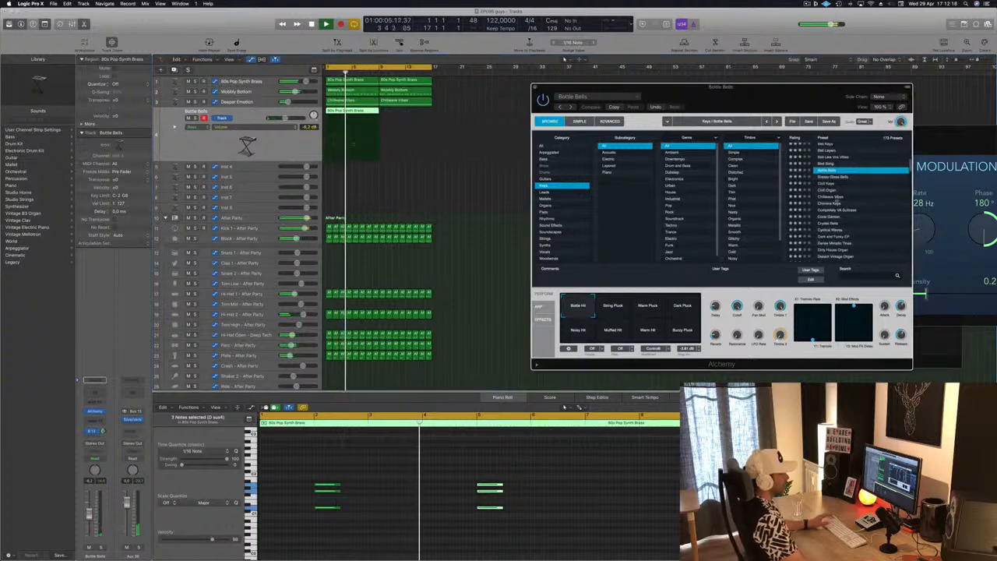
pyautogui.click(836, 198)
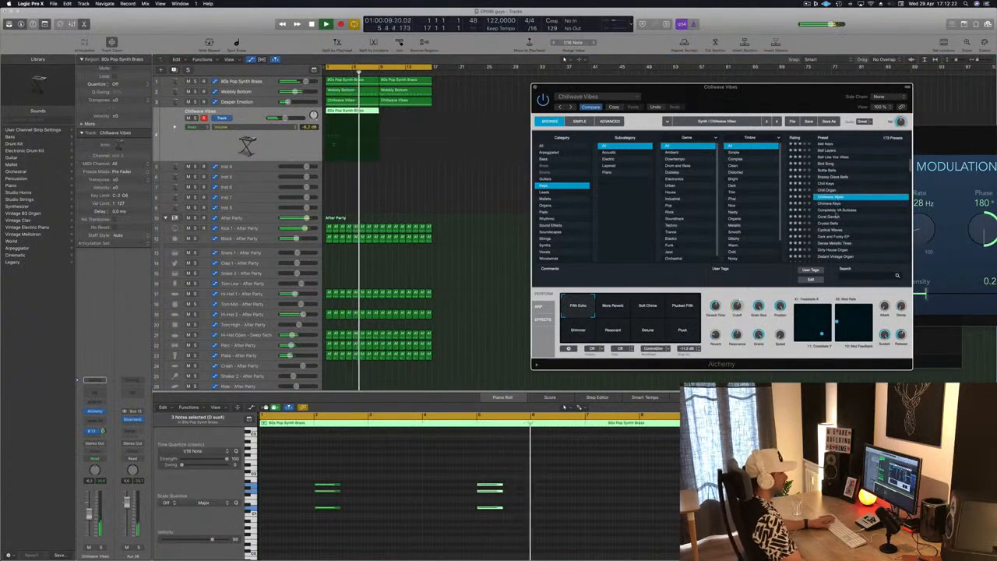
pyautogui.scroll(-2, 835, 218)
pyautogui.click(832, 211)
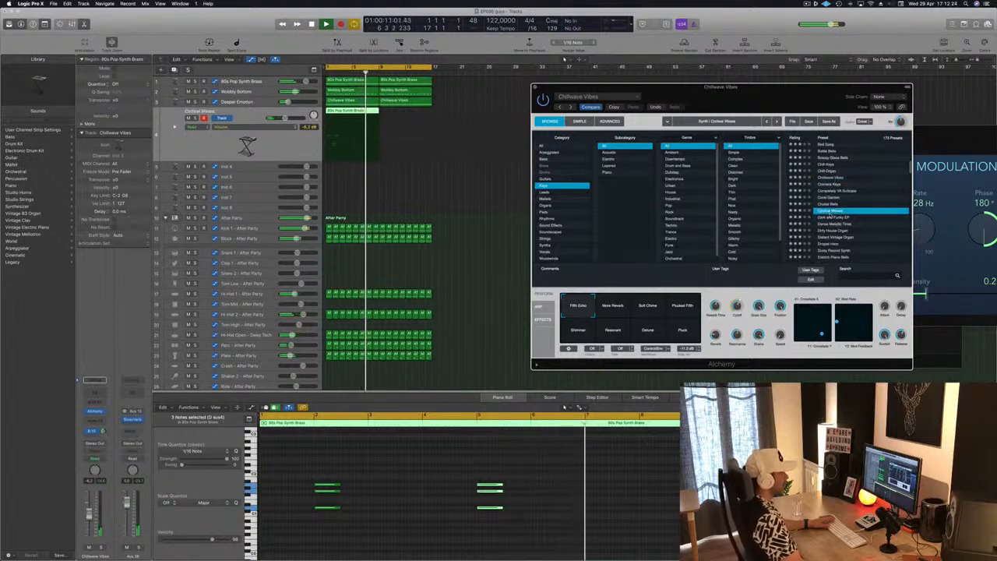
pyautogui.scroll(-3, 837, 214)
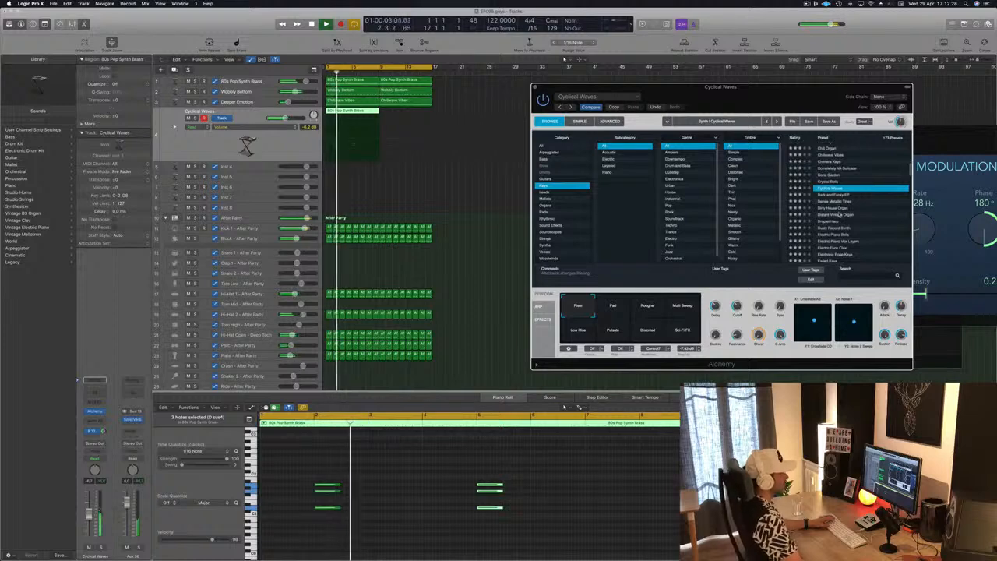
pyautogui.scroll(-3, 839, 215)
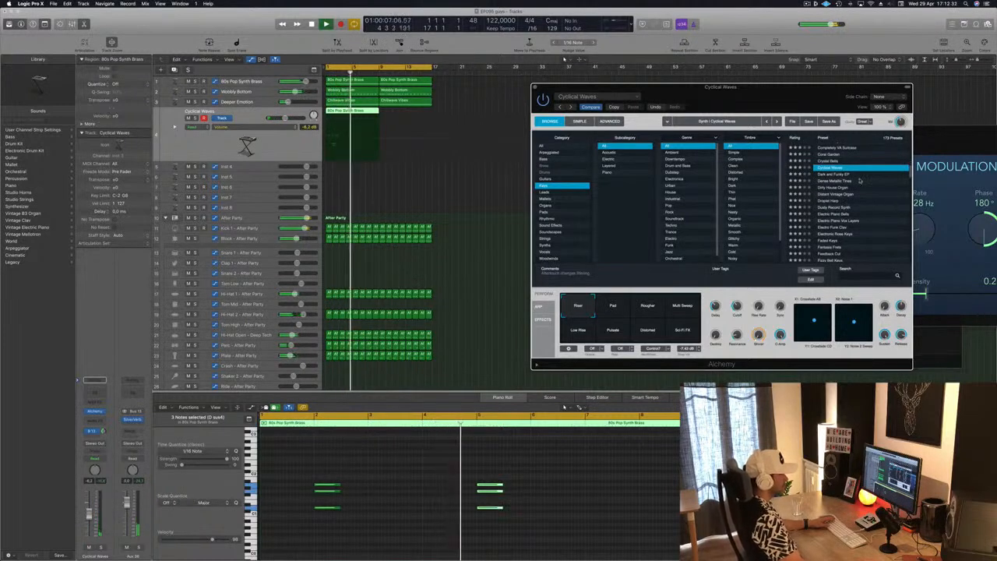
pyautogui.scroll(-2, 866, 209)
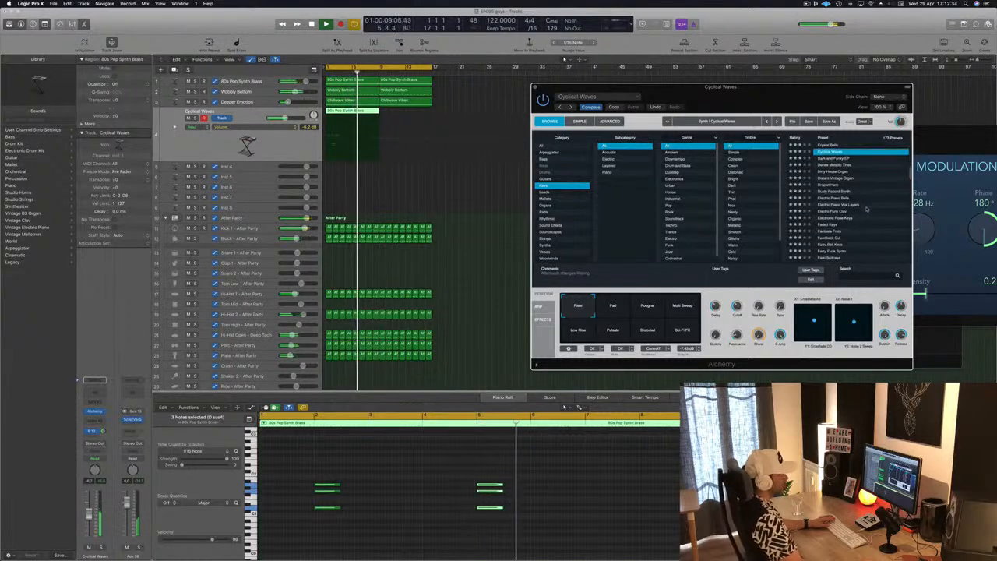
# Copy the chord stab region on track 4 so that it repeats from bar 9
pyautogui.moveTo(357, 115); pyautogui.dragTo(413, 118)
# Audition the FM Light Electric Piano and Four Walls presets in Alchemy
pyautogui.scroll(-4, 819, 225)
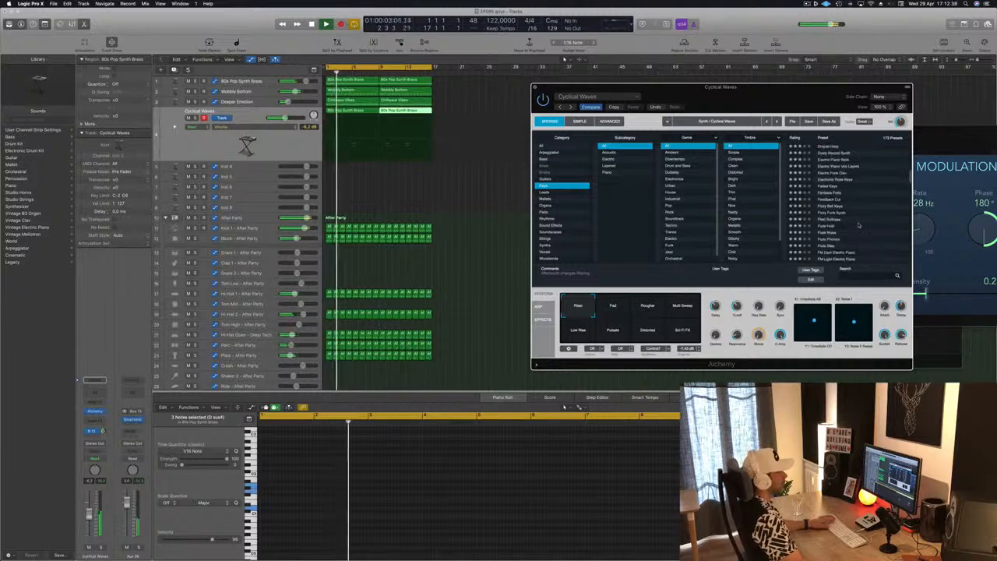
pyautogui.click(831, 214)
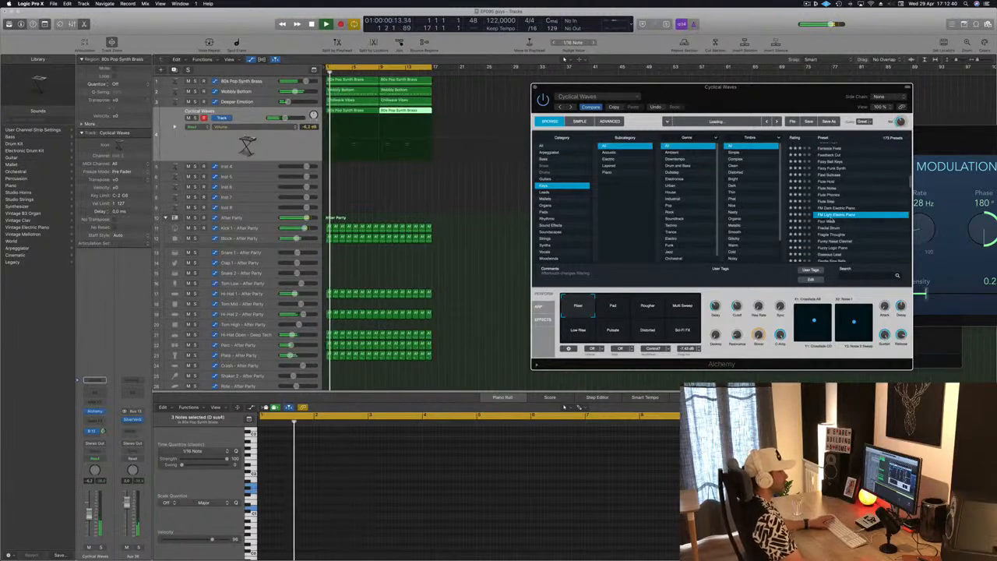
pyautogui.click(830, 222)
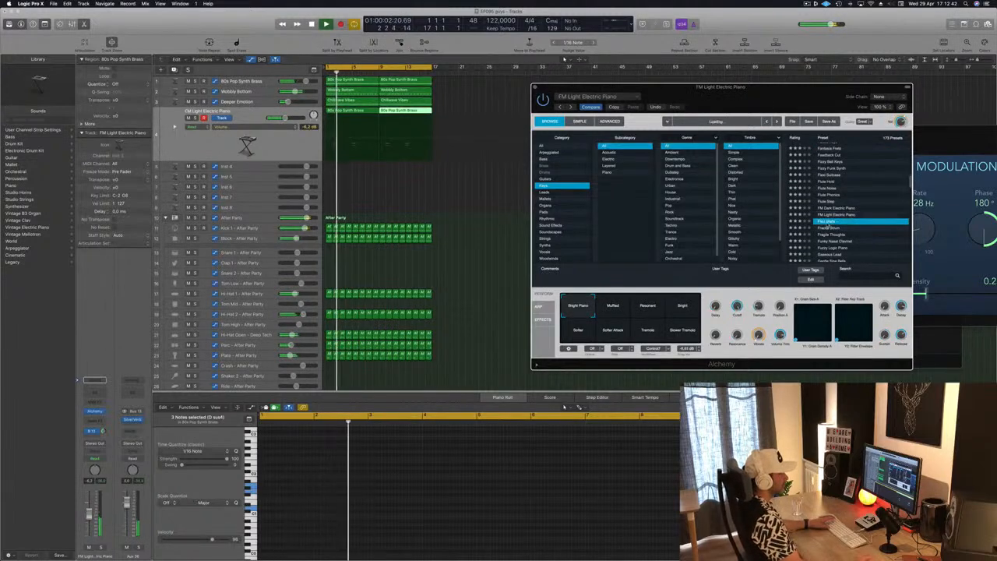
pyautogui.scroll(-2, 748, 221)
# Filter the Keys presets by the Mysterious timbre, load Flute Step and lower the track's volume slightly
pyautogui.scroll(-2, 747, 221)
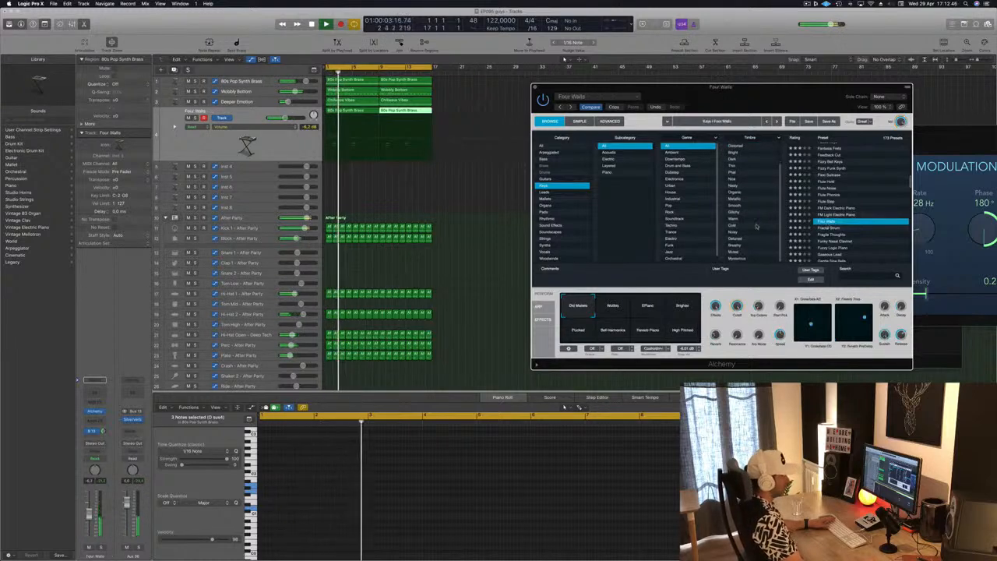
pyautogui.click(749, 258)
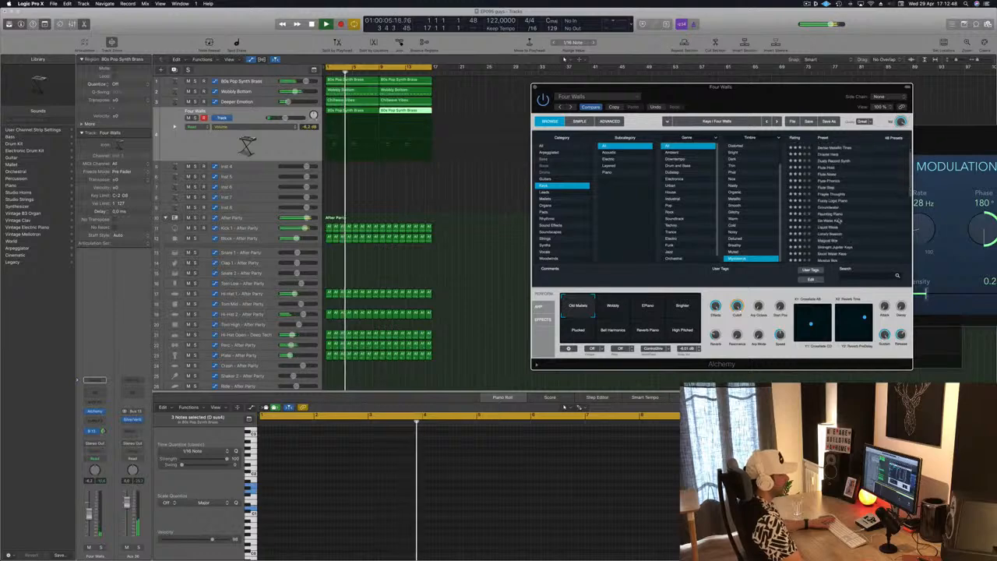
pyautogui.scroll(-2, 836, 225)
pyautogui.click(829, 189)
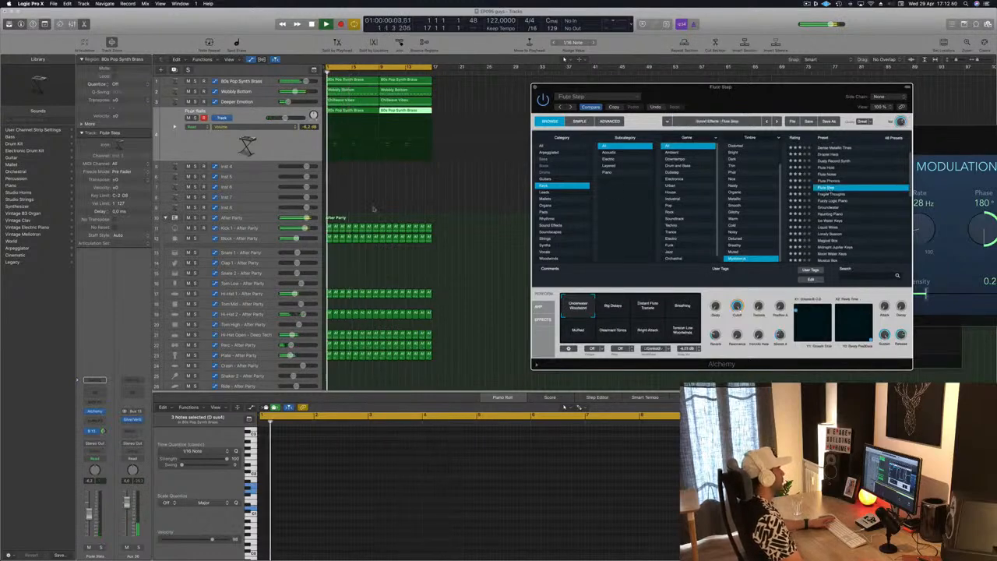
pyautogui.moveTo(89, 512); pyautogui.dragTo(89, 517)
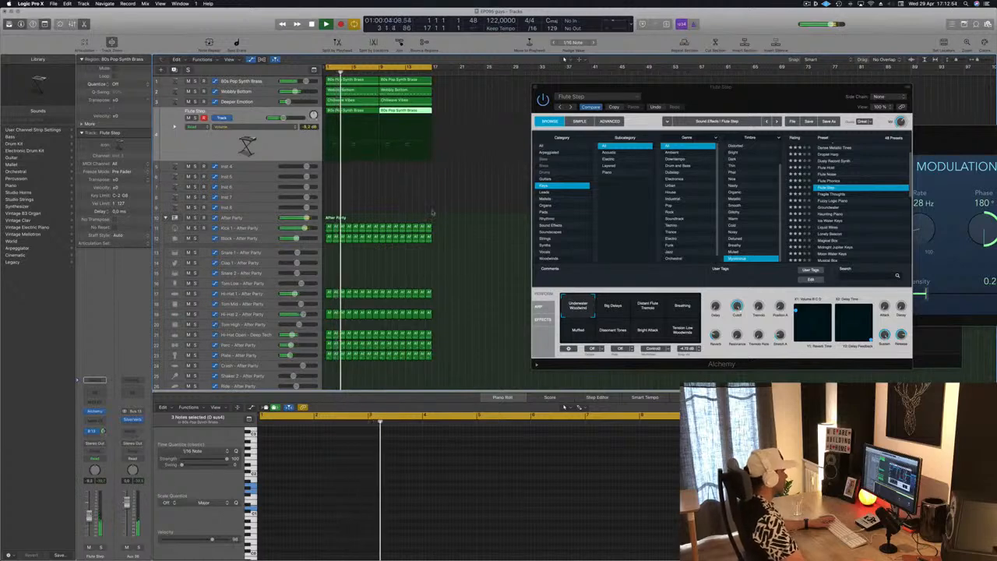
# Transpose all chord notes in both regions of the Flute Step track up one octave
pyautogui.click(280, 142)
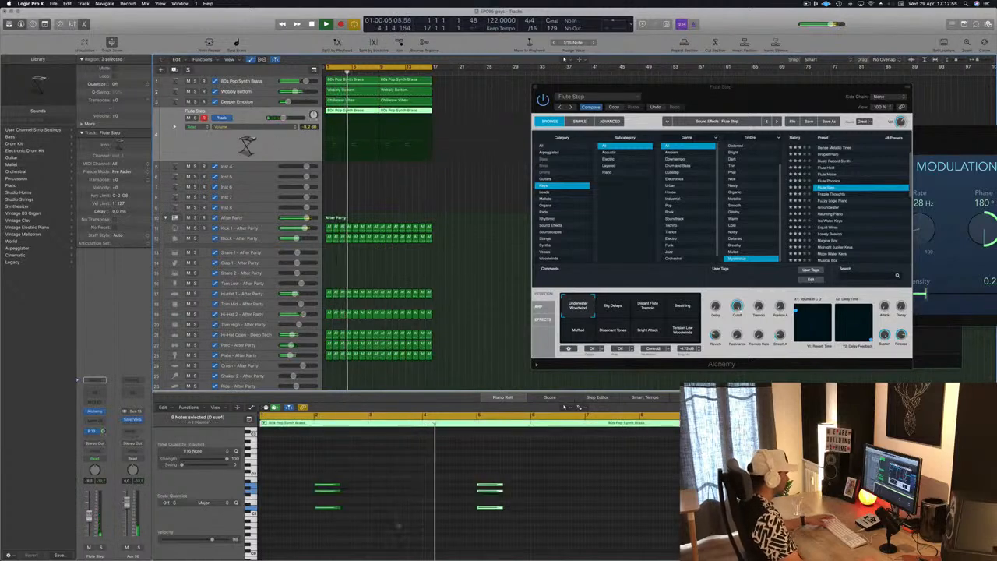
pyautogui.click(389, 524)
pyautogui.press('super+a')
pyautogui.hotkey('alt', 'shift', 'Up')
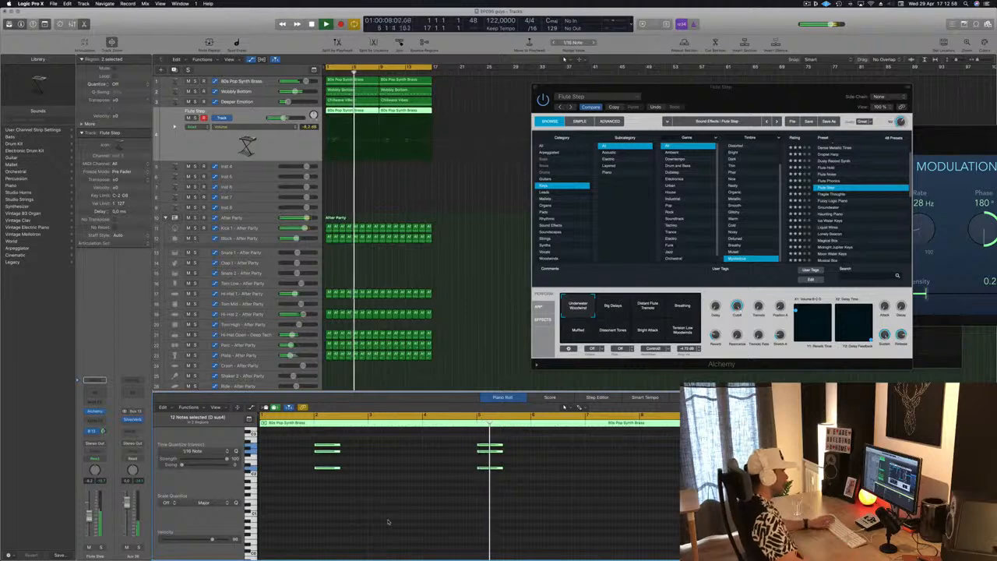
# Audition the Fragile Thoughts preset in Alchemy with the higher chords
pyautogui.click(833, 193)
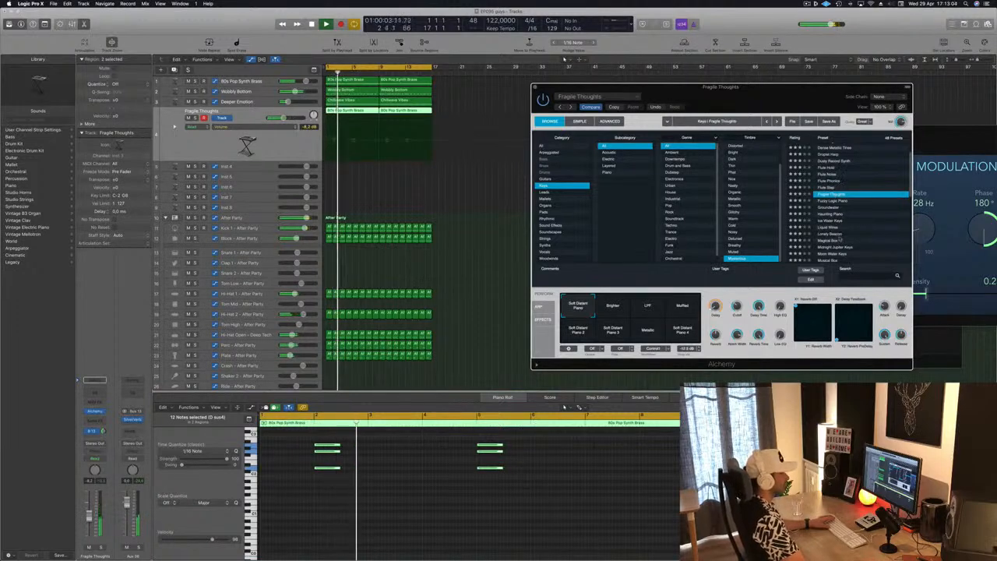
pyautogui.scroll(-3, 855, 228)
pyautogui.scroll(-3, 871, 210)
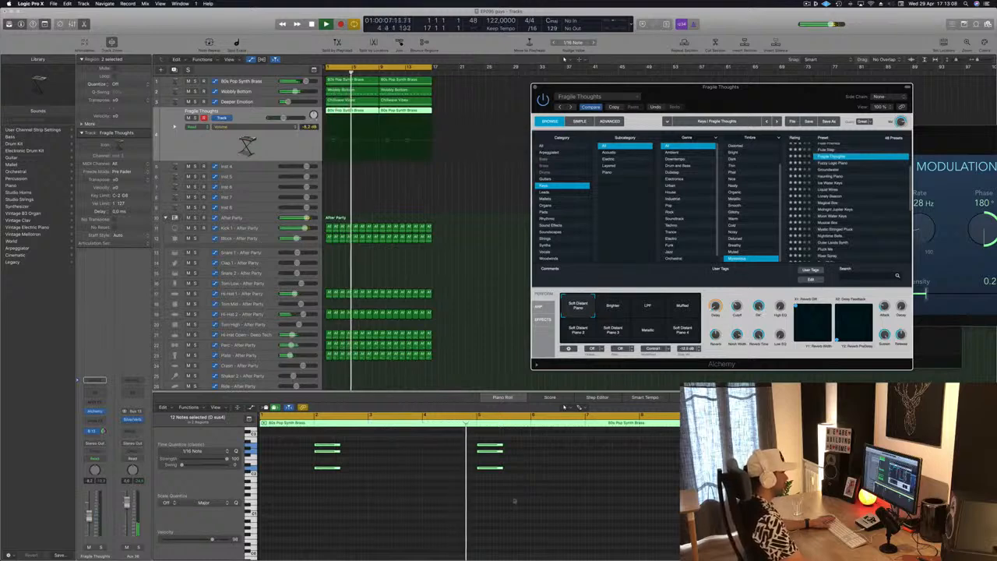
# Delete the three-note chord at bar 5 and restart playback from the beginning
pyautogui.click(474, 499)
pyautogui.press('Delete')
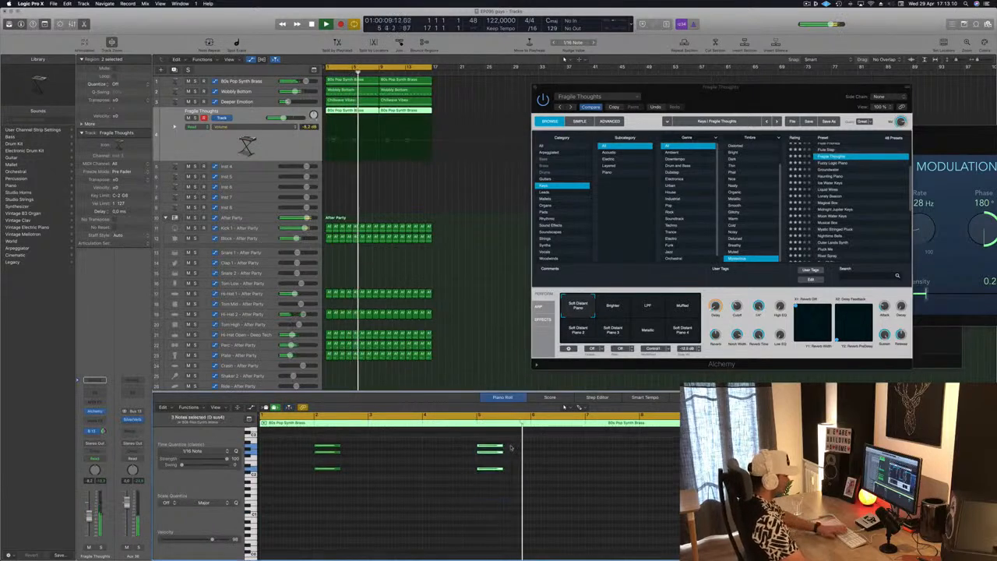
pyautogui.press('Return')
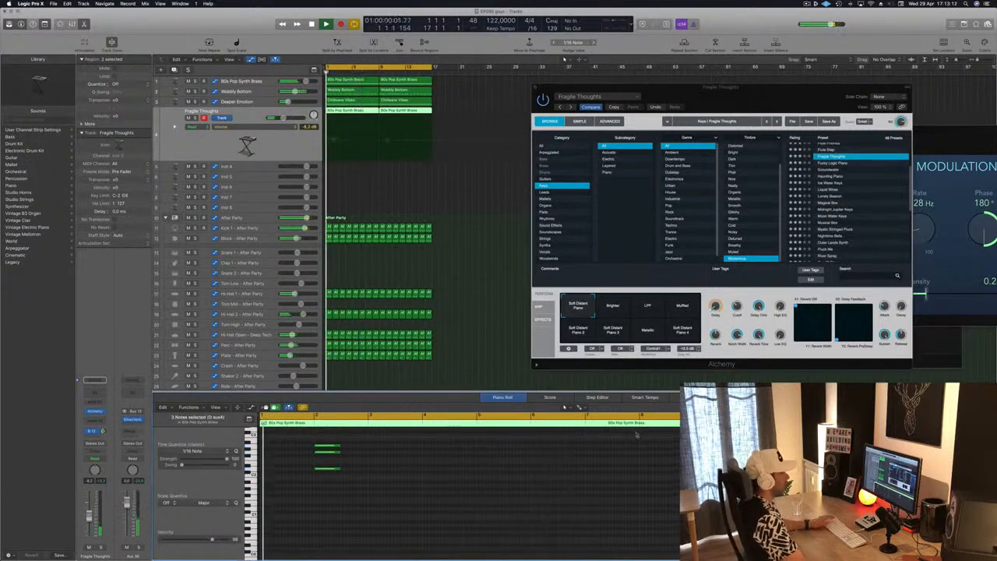
# Load the Midnight Jupiter Keys preset in Alchemy and raise its track volume to about -5.7 dB
pyautogui.click(828, 208)
pyautogui.click(828, 208)
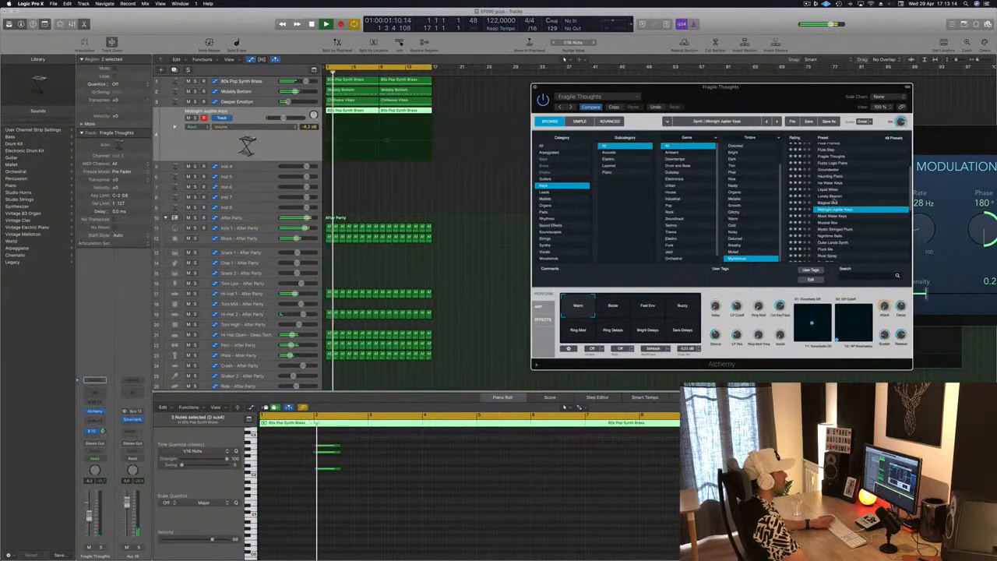
pyautogui.scroll(-2, 861, 229)
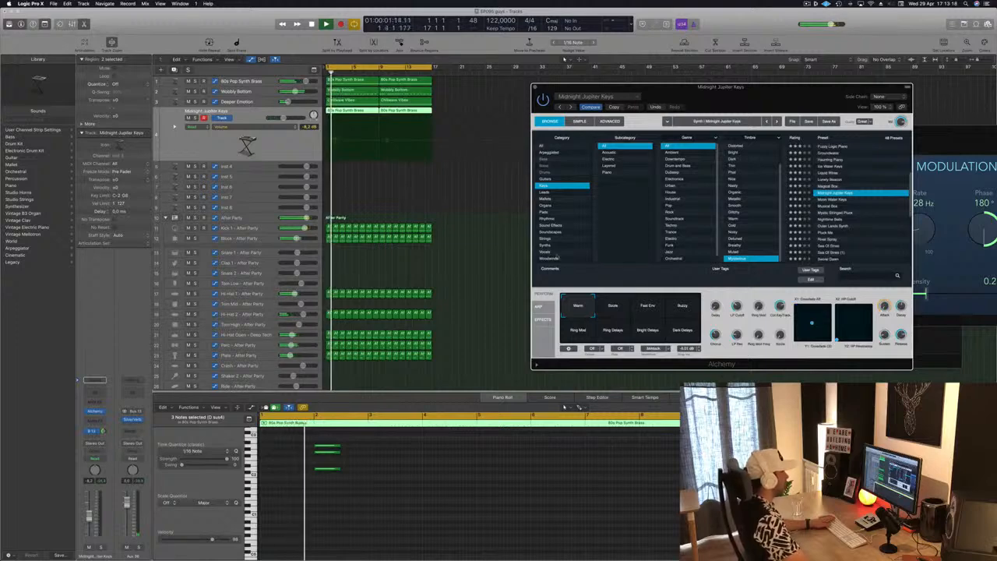
pyautogui.moveTo(91, 518); pyautogui.dragTo(91, 516)
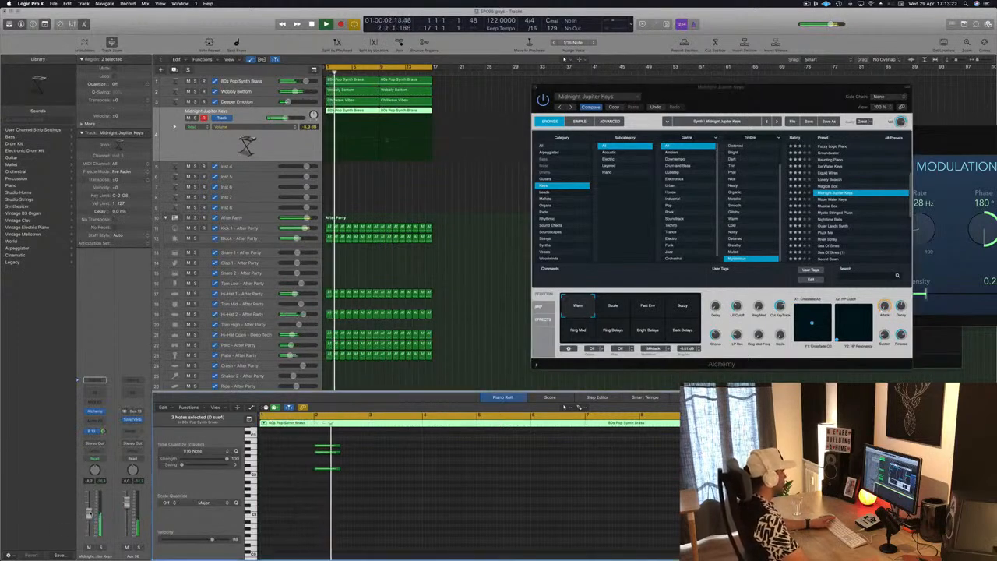
pyautogui.moveTo(807, 98)
pyautogui.mouseDown()
pyautogui.moveTo(691, 114)
pyautogui.moveTo(791, 106)
pyautogui.mouseUp()
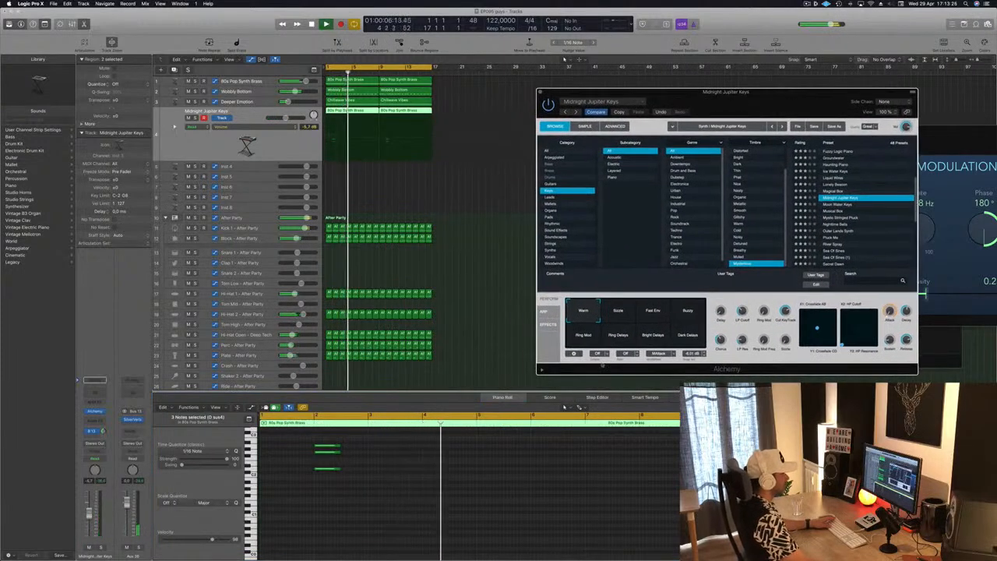
# Compare the Buzzy and Ring Mod variations of Midnight Jupiter Keys, keep Buzzy and close the Alchemy window
pyautogui.click(687, 310)
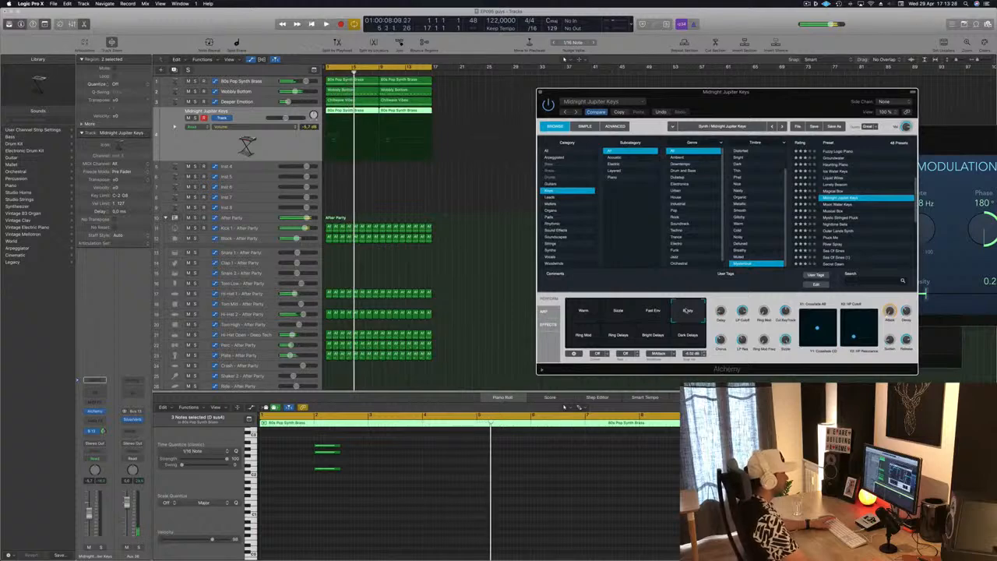
pyautogui.press('Return')
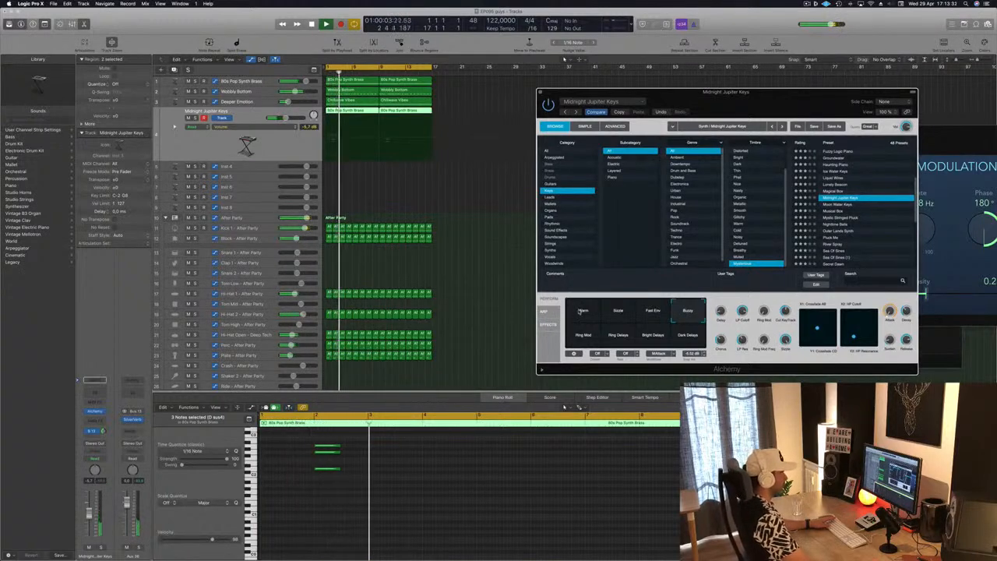
pyautogui.click(584, 336)
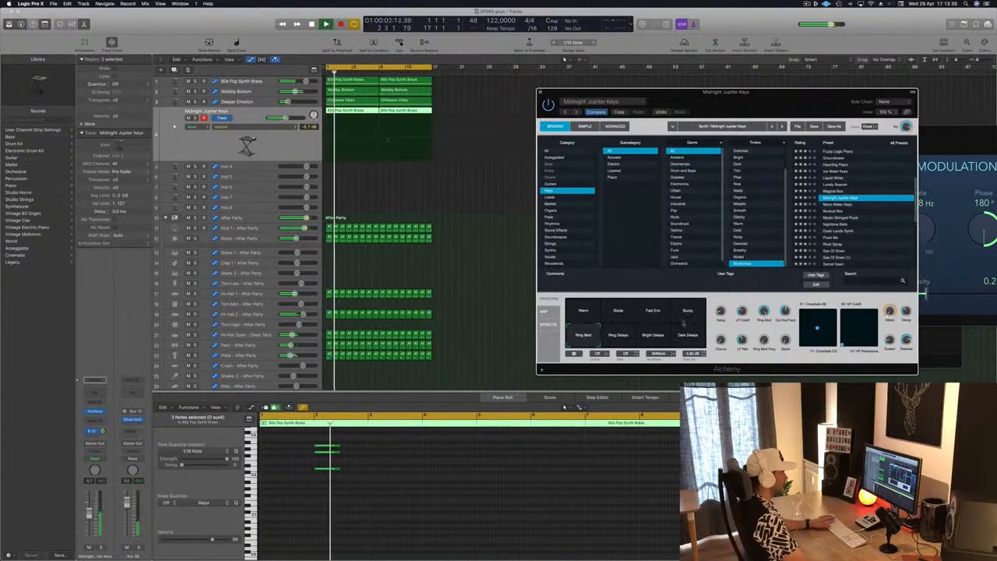
pyautogui.click(691, 311)
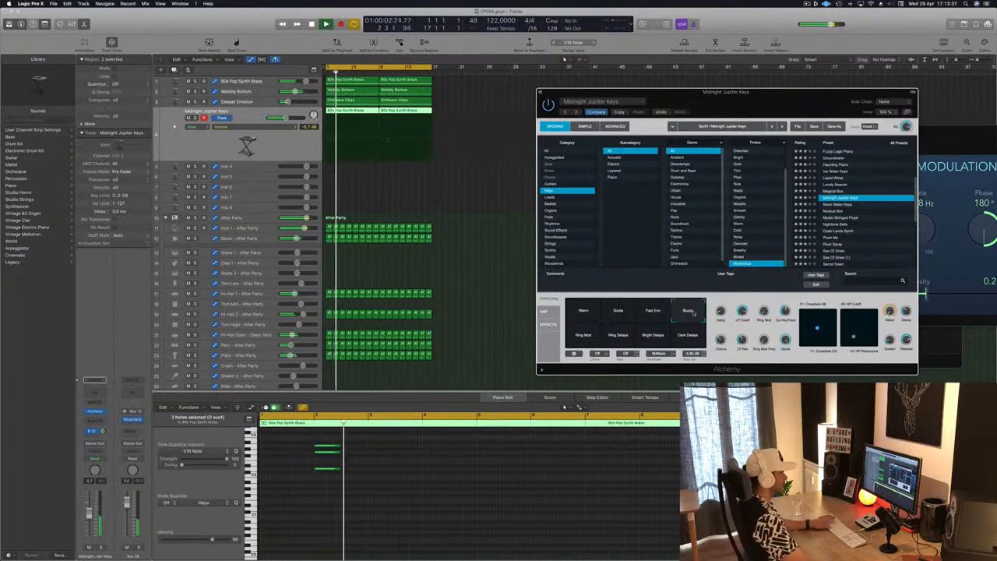
pyautogui.click(564, 406)
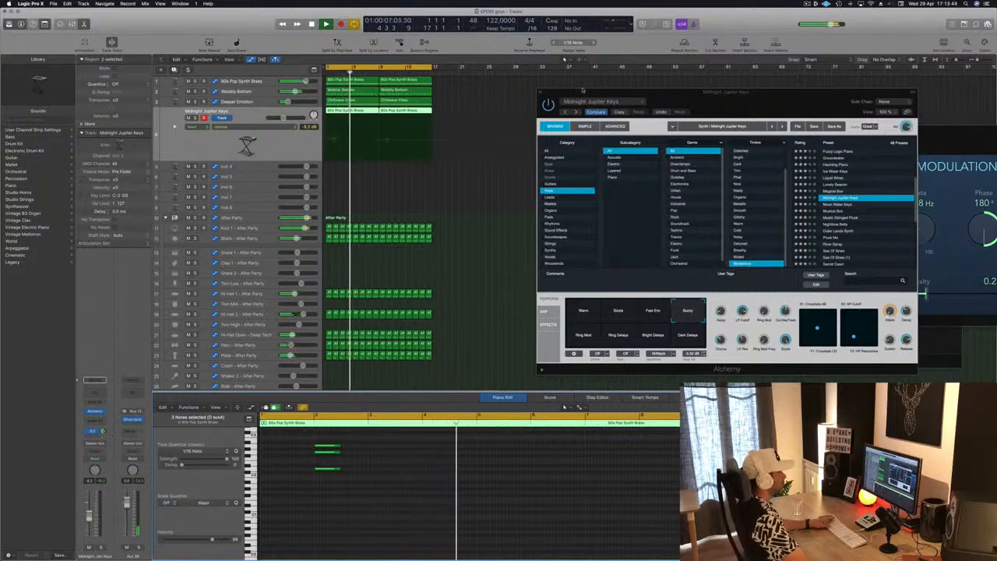
pyautogui.click(541, 93)
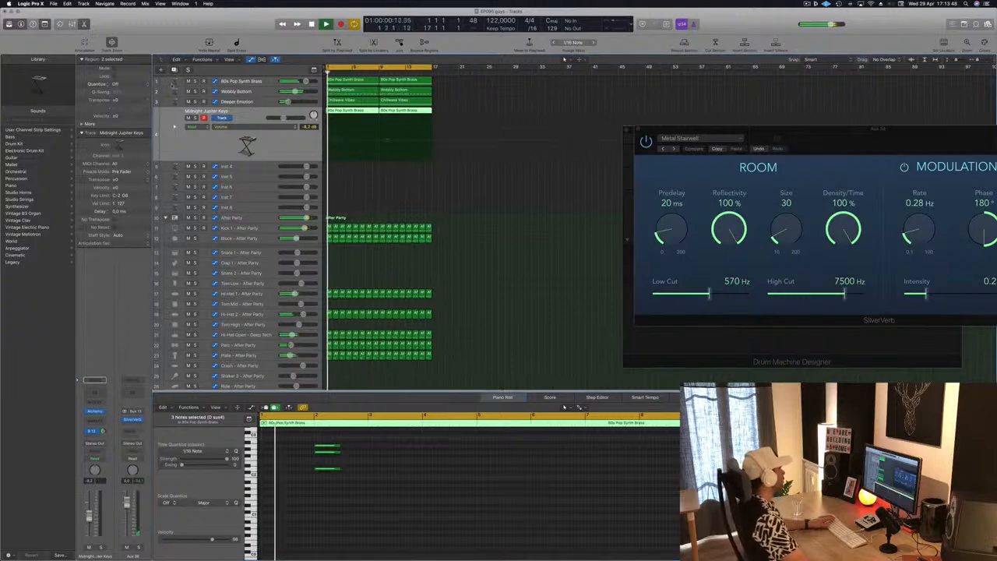
# Create a duplicate of the Midnight Jupiter Keys track and copy its first chord region onto the new track
pyautogui.click(175, 70)
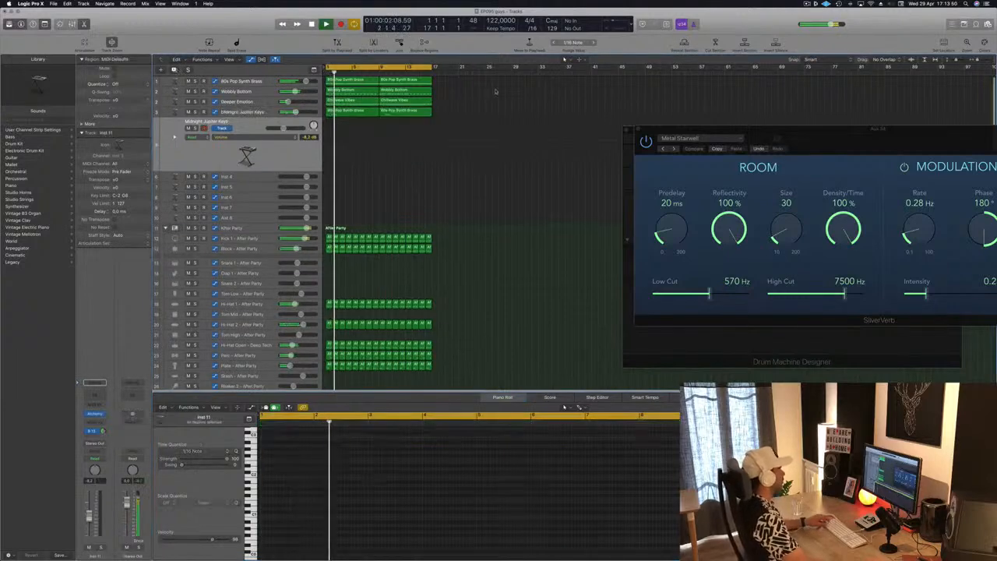
pyautogui.press('r')
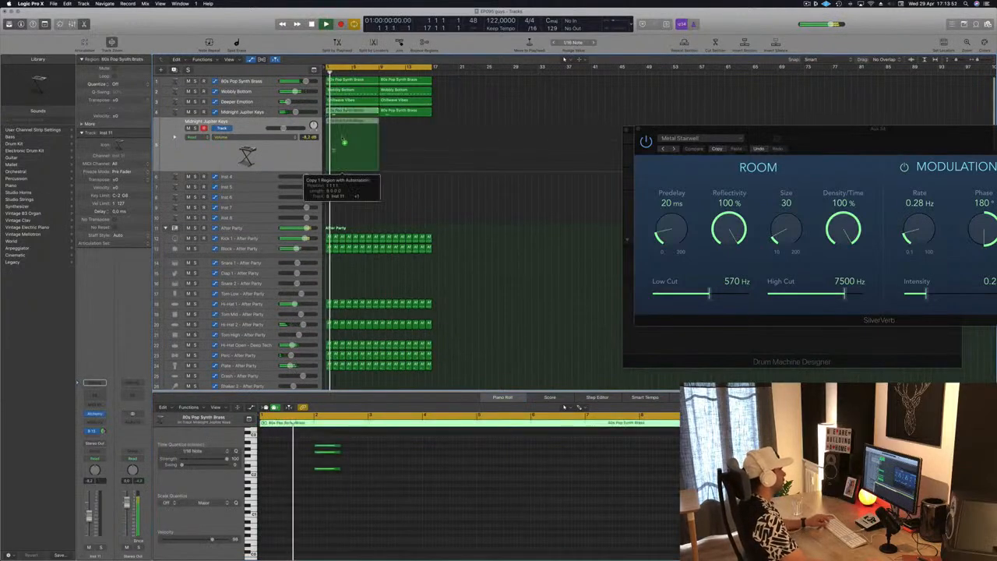
# Move the three-note chord in the duplicated track's region from bar 2 to bar 7 and copy the region to bar 9
pyautogui.click(309, 500)
pyautogui.scroll(2, 304, 486)
pyautogui.moveTo(297, 463); pyautogui.dragTo(427, 538)
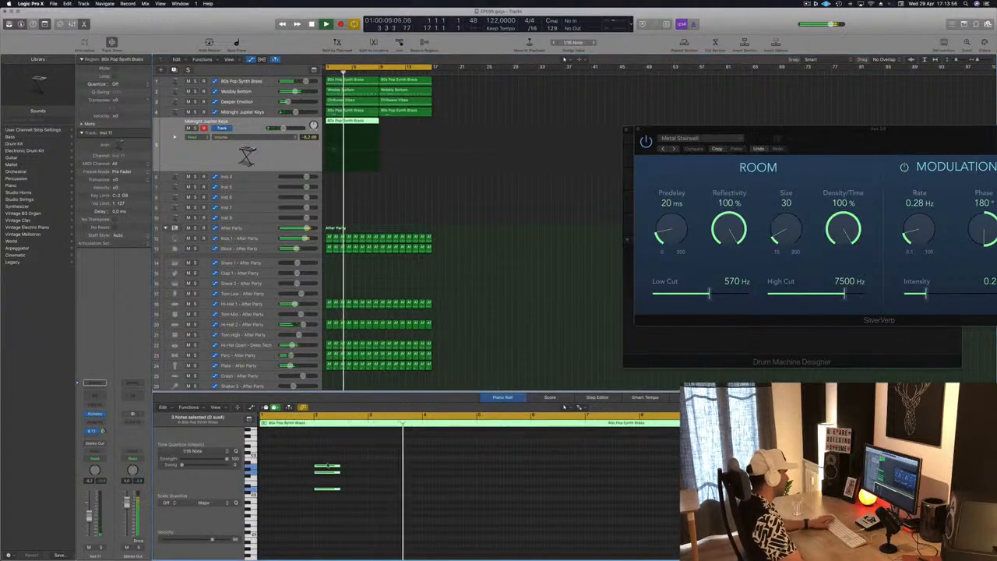
pyautogui.moveTo(327, 465); pyautogui.dragTo(598, 470)
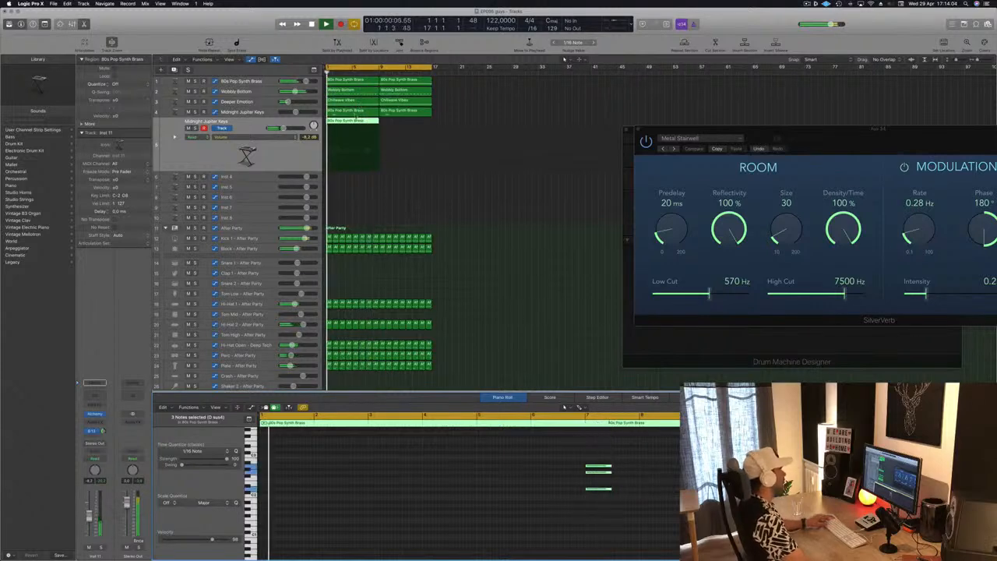
pyautogui.moveTo(352, 124); pyautogui.dragTo(405, 129)
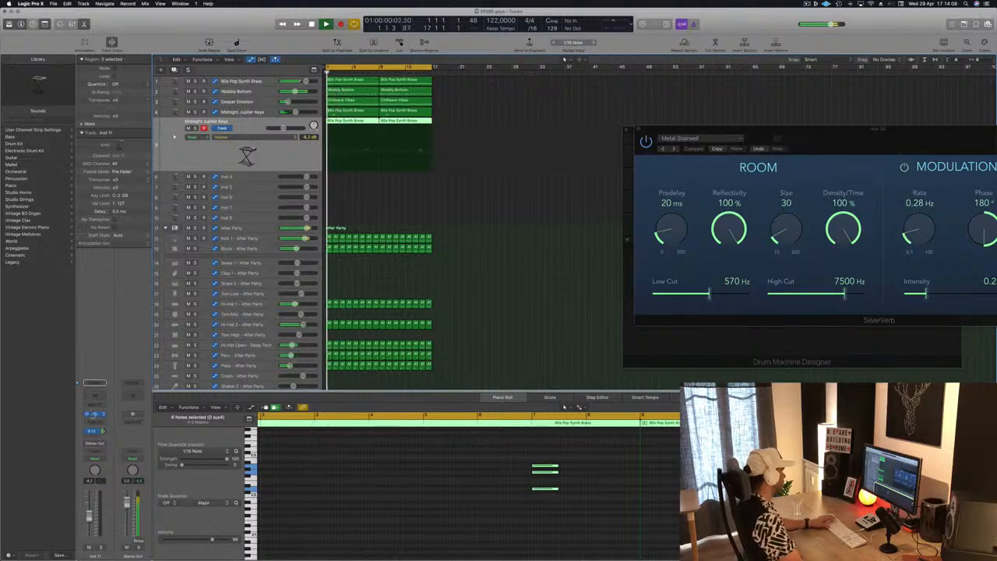
# Audition the Soft Plucky Synth and Spacy E-Piano presets in Alchemy on the duplicated chord track
pyautogui.click(94, 415)
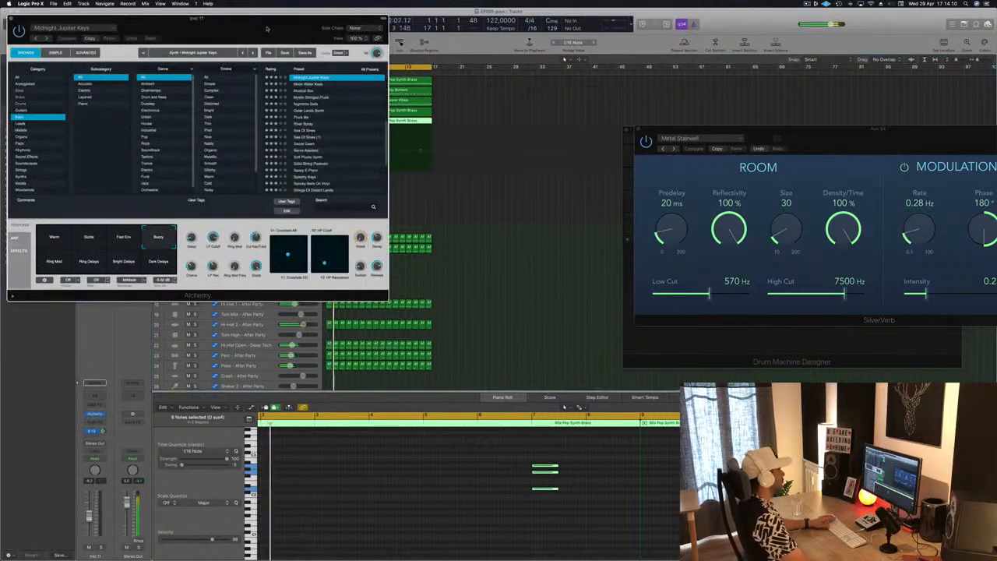
pyautogui.moveTo(267, 27); pyautogui.dragTo(758, 147)
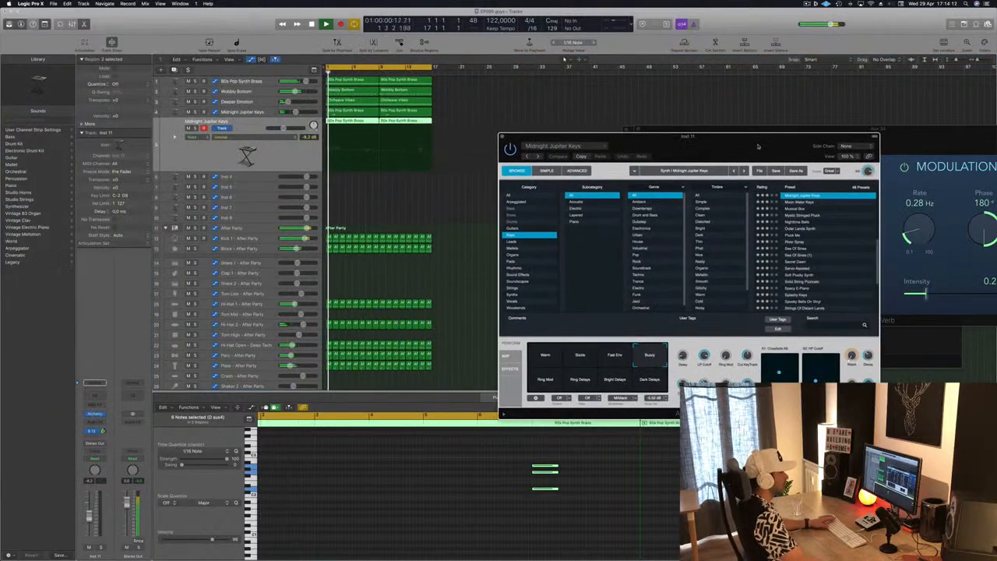
pyautogui.scroll(-3, 820, 221)
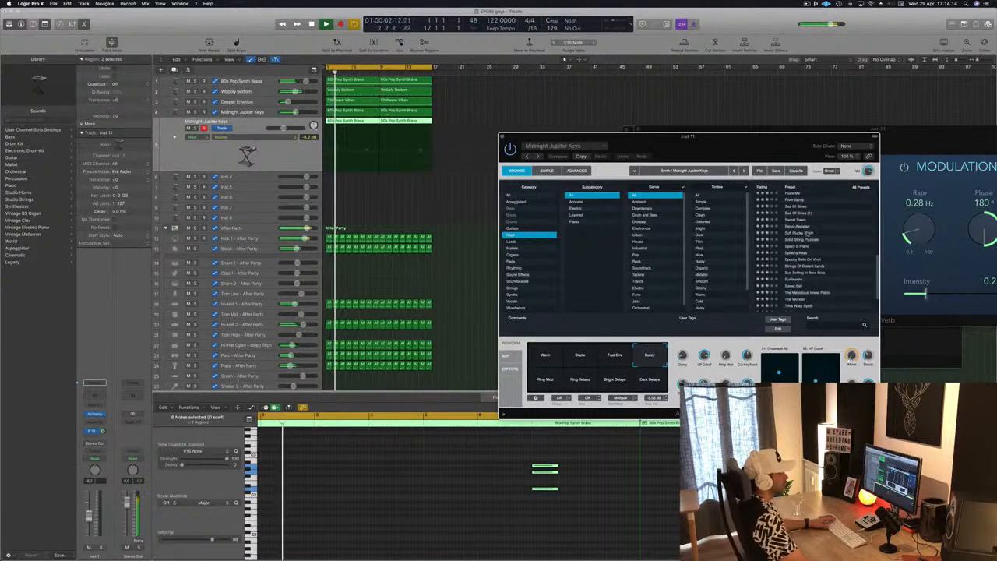
pyautogui.click(807, 233)
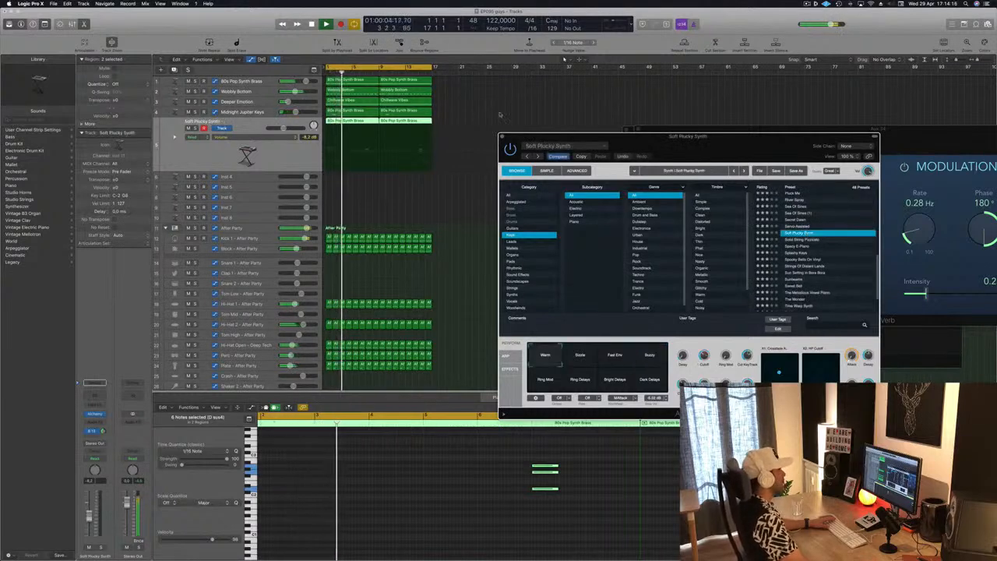
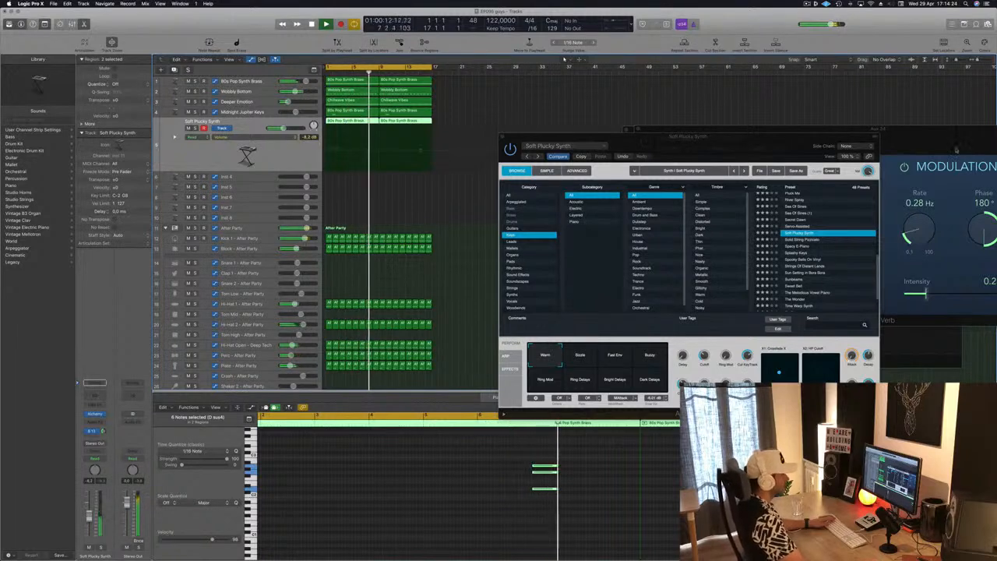
pyautogui.scroll(-2, 828, 235)
pyautogui.scroll(-1, 828, 235)
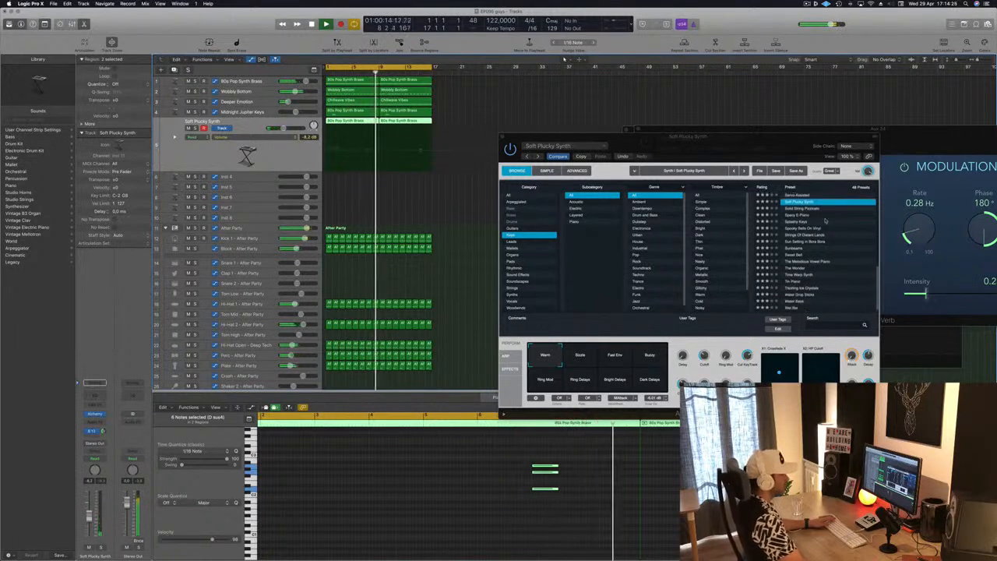
pyautogui.click(822, 216)
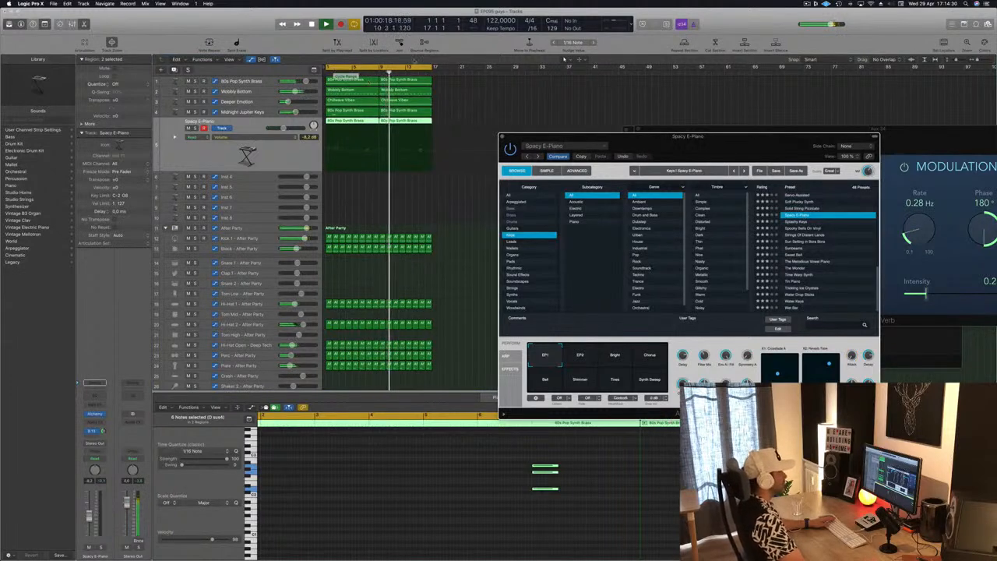
pyautogui.moveTo(798, 140)
pyautogui.mouseDown()
pyautogui.moveTo(733, 140)
pyautogui.moveTo(825, 110)
pyautogui.moveTo(804, 122)
pyautogui.mouseUp()
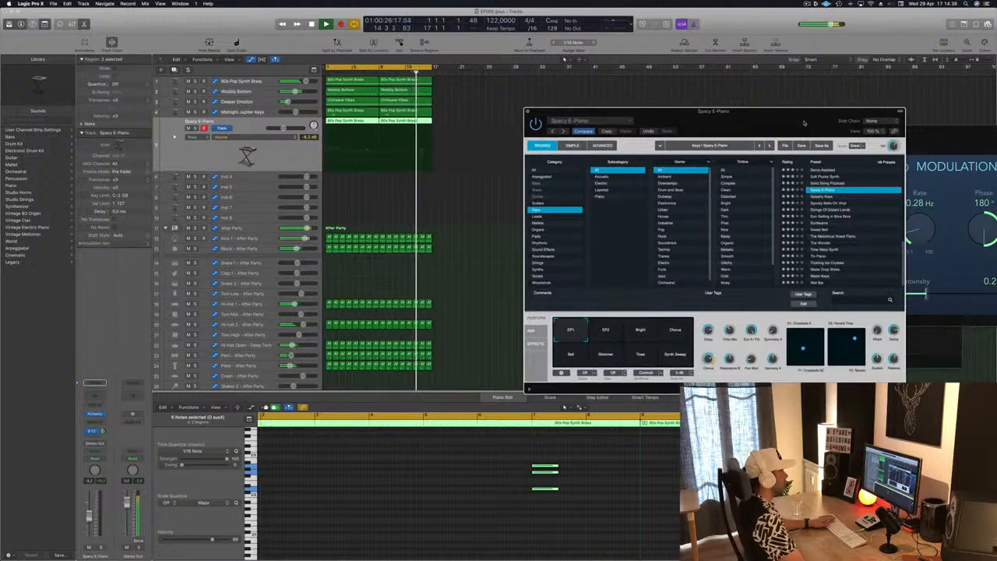
pyautogui.moveTo(805, 122); pyautogui.dragTo(771, 84)
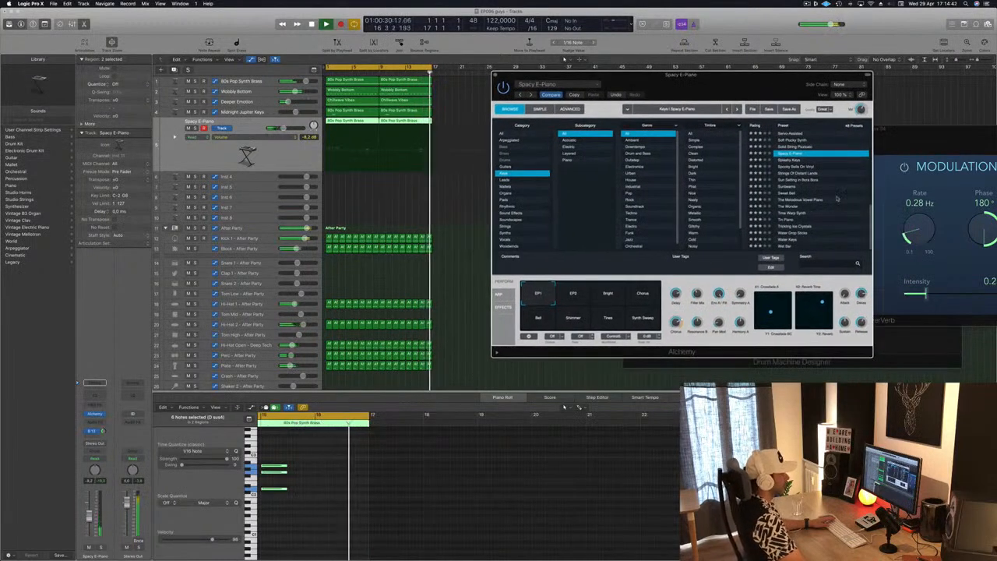
# Load the Amphibian preset and cycle playback over bars 5 to 9 to audition the chord
pyautogui.scroll(5, 791, 195)
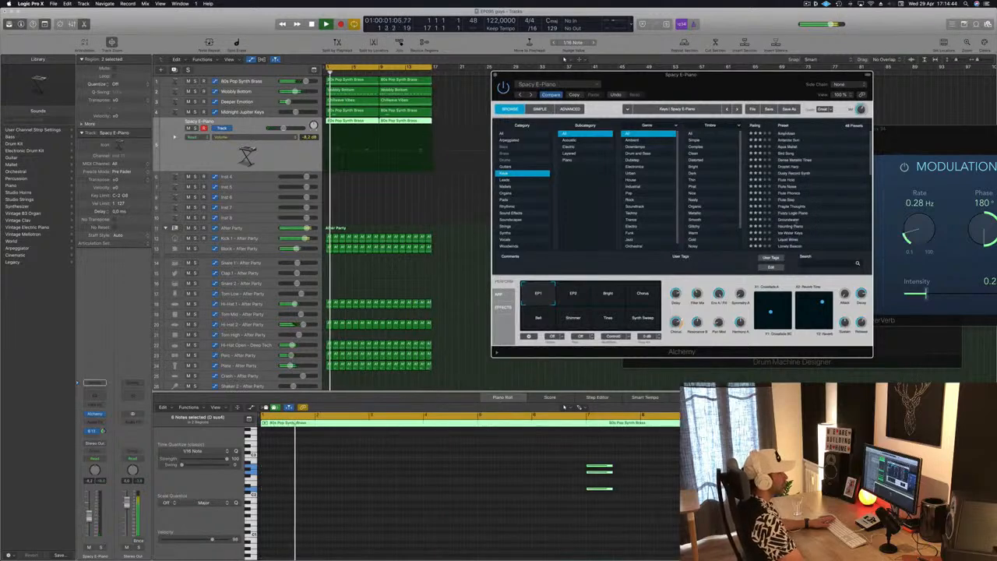
pyautogui.click(791, 134)
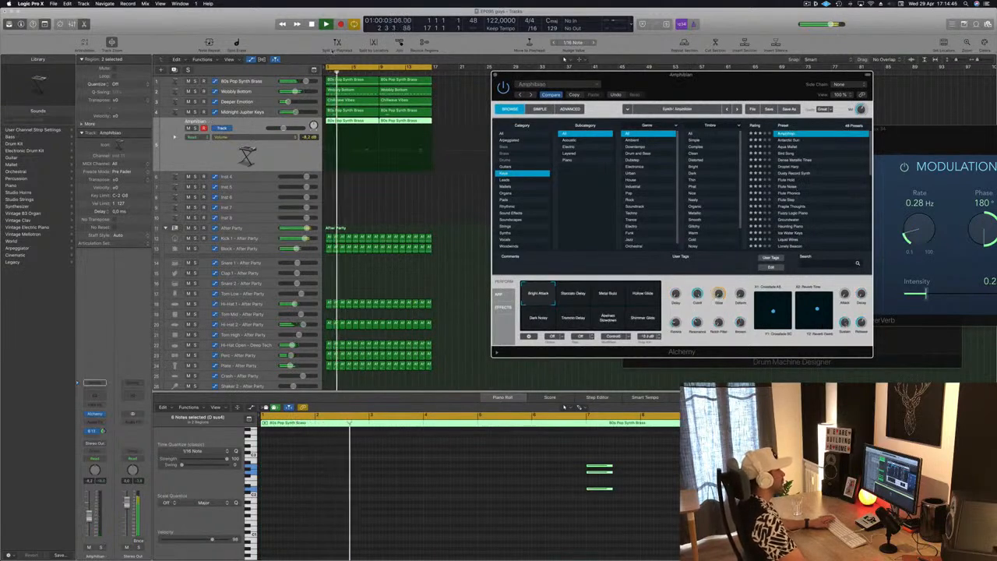
pyautogui.moveTo(327, 68); pyautogui.dragTo(354, 68)
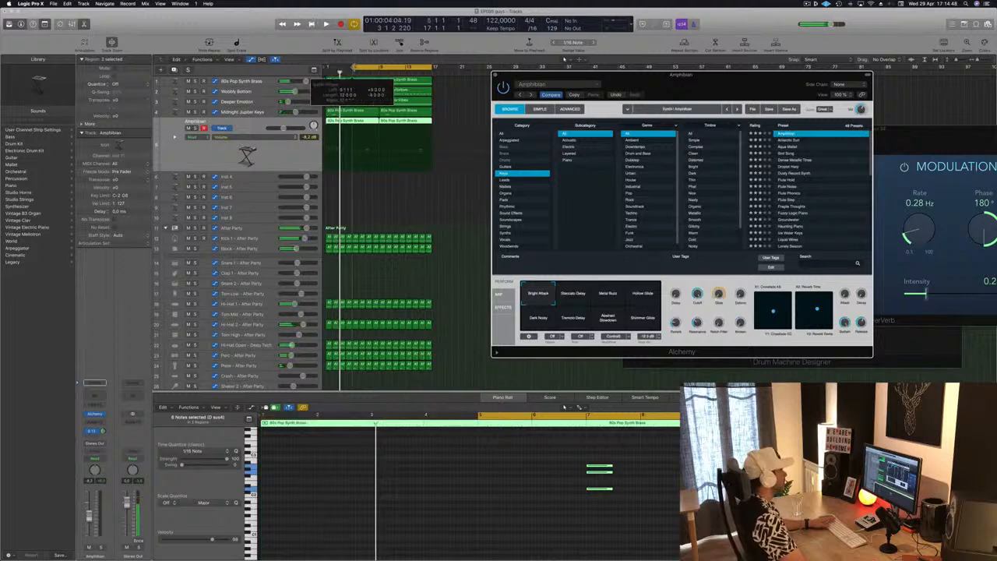
pyautogui.press('space')
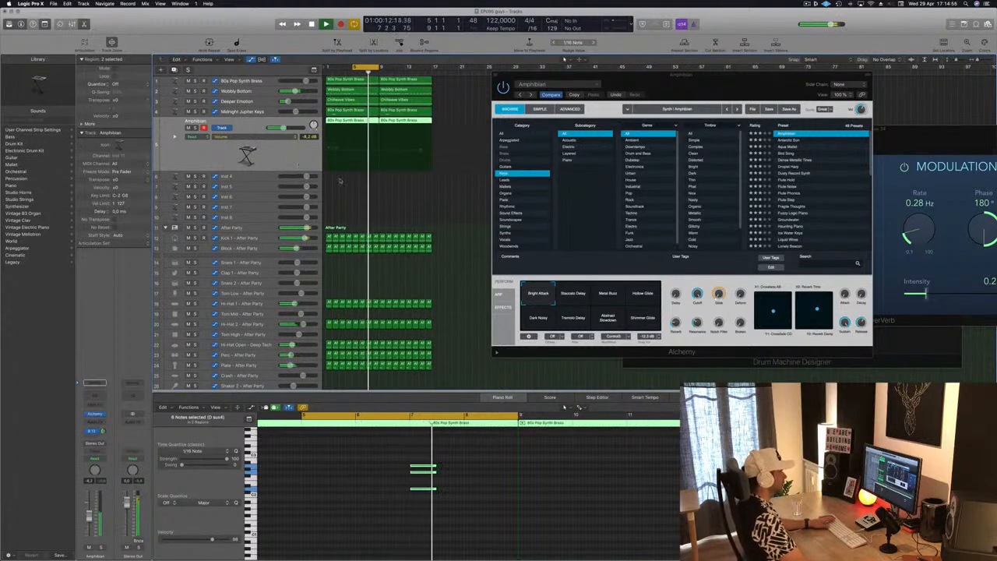
# Audition the Flute Hold, Flute Step, Groundwater, Haunting Piano and Liquid Wires presets on the cycled chord
pyautogui.click(802, 180)
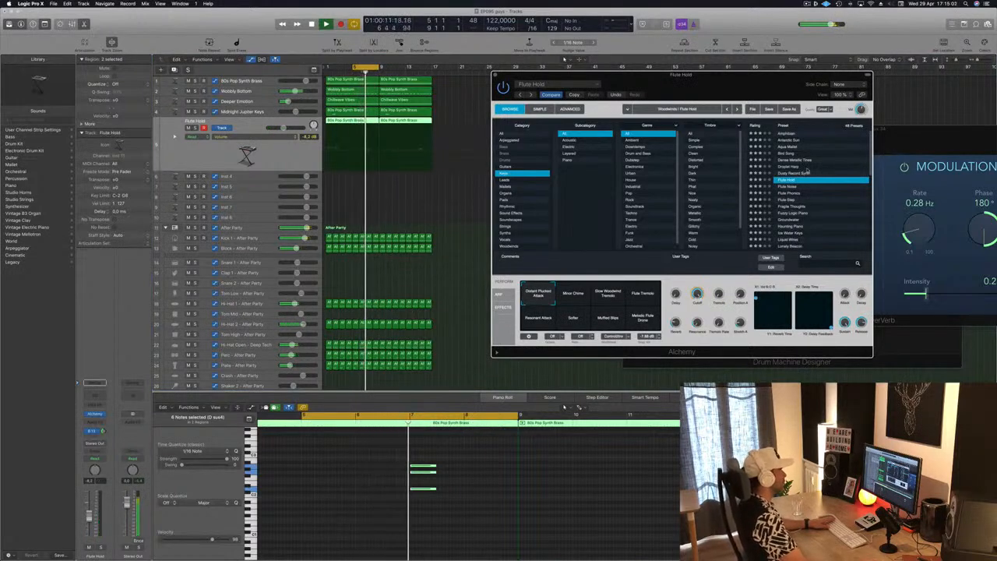
pyautogui.scroll(-2, 814, 189)
pyautogui.click(802, 188)
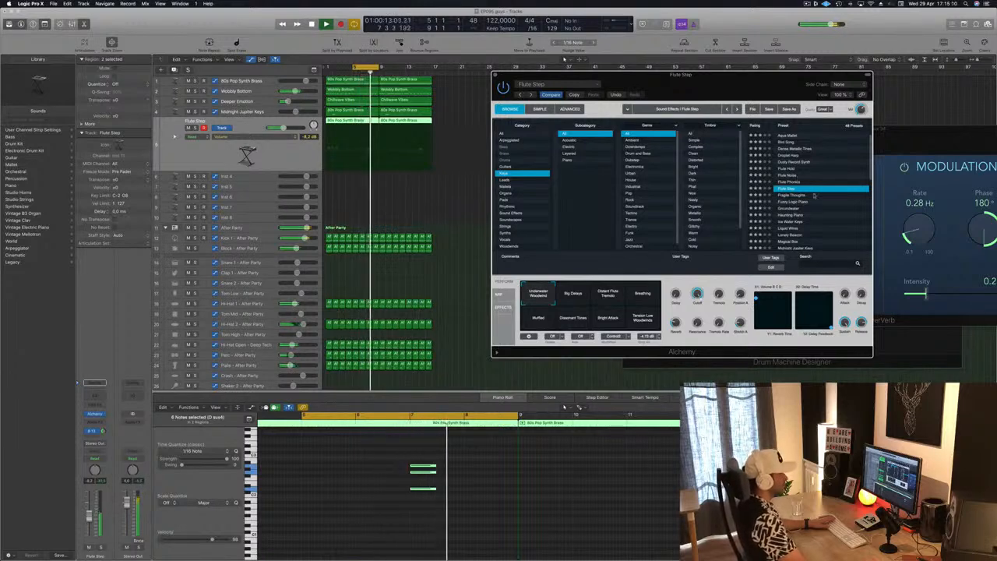
pyautogui.click(791, 208)
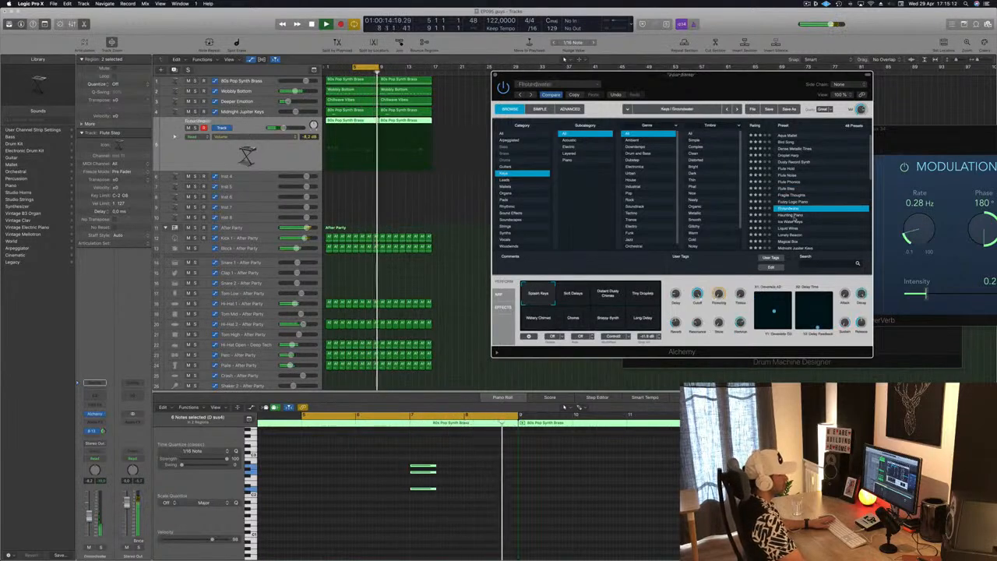
pyautogui.click(792, 215)
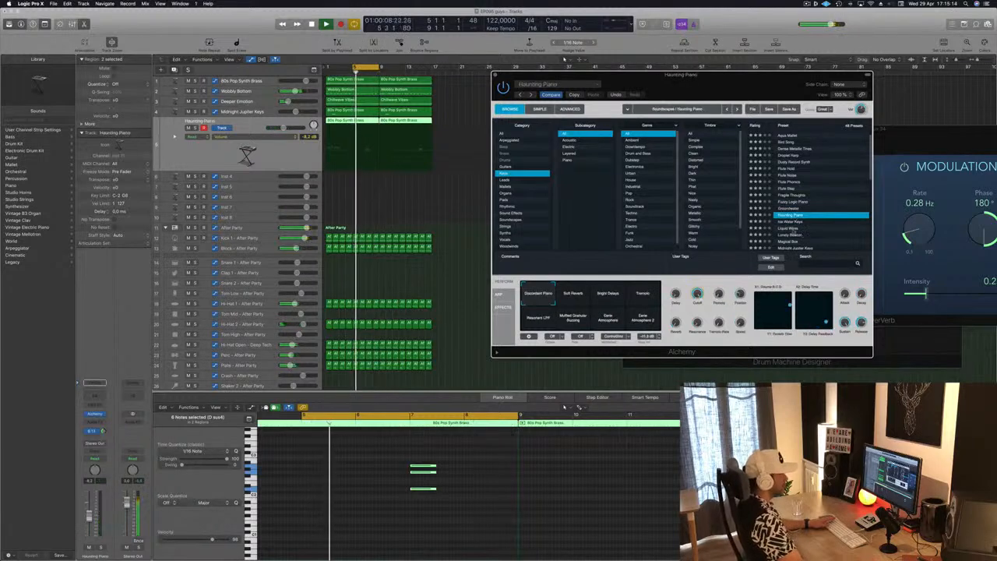
pyautogui.click(786, 227)
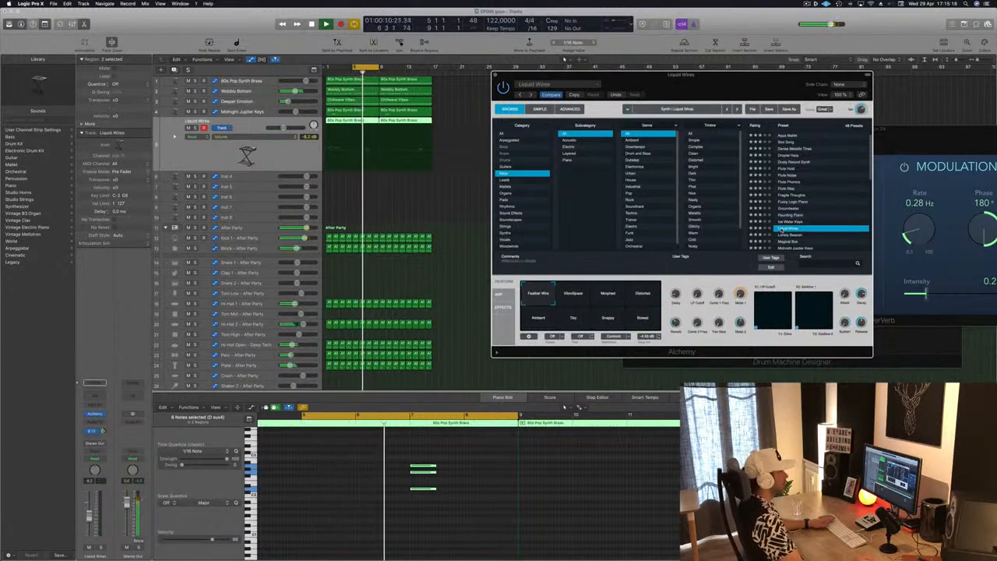
# Audition the Lonely Beacon and Magical Box presets on the cycled chord
pyautogui.scroll(-2, 779, 228)
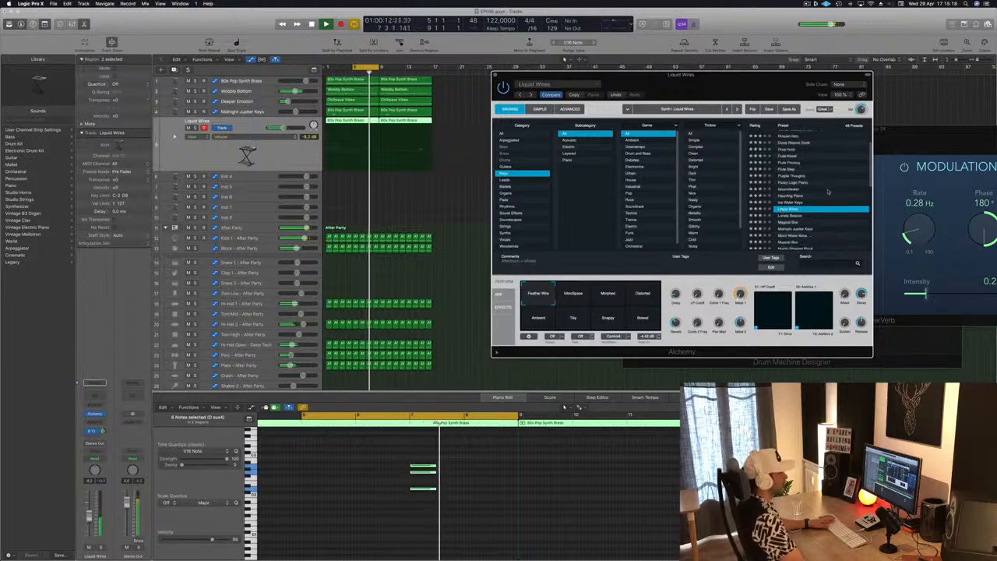
pyautogui.click(794, 203)
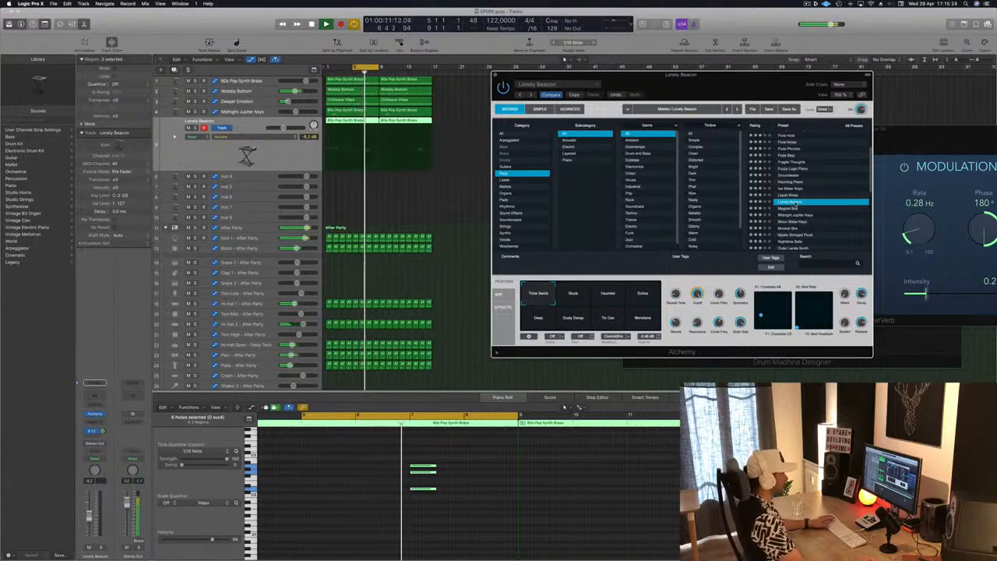
pyautogui.scroll(-1, 810, 189)
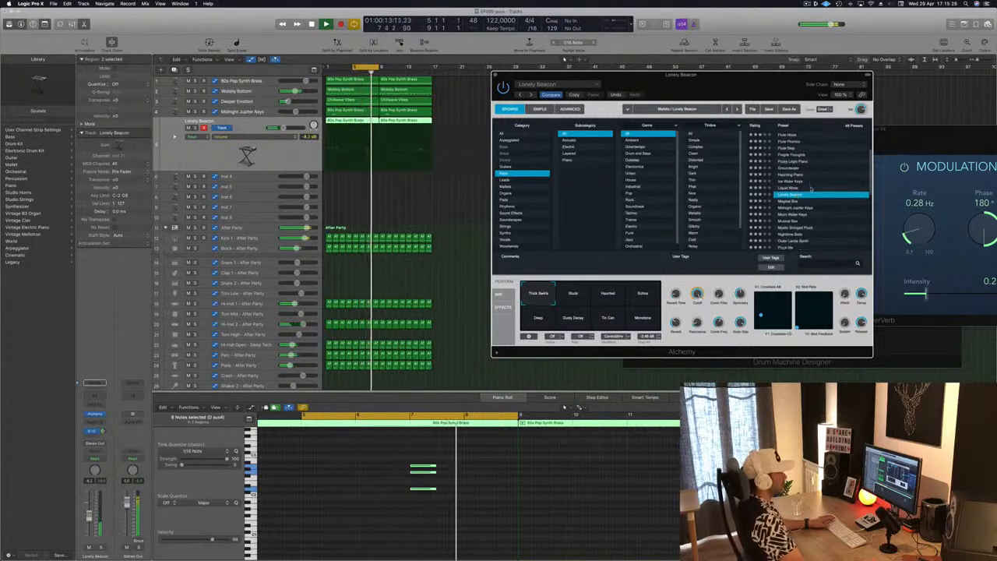
pyautogui.click(794, 201)
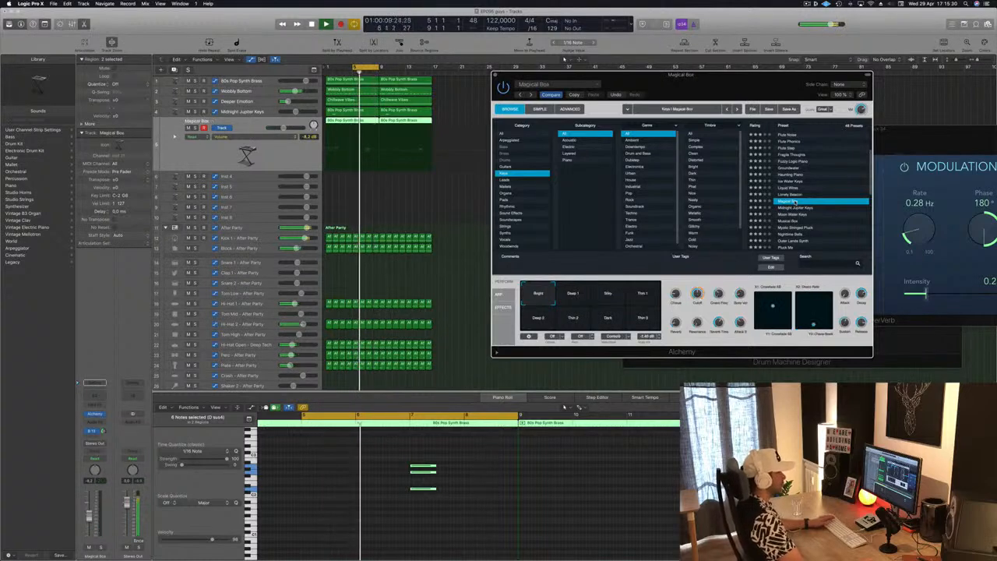
# Reload the Midnight Jupiter Keys preset on the duplicated track, close Alchemy and restore the cycle range to bars 1 to 17
pyautogui.click(795, 208)
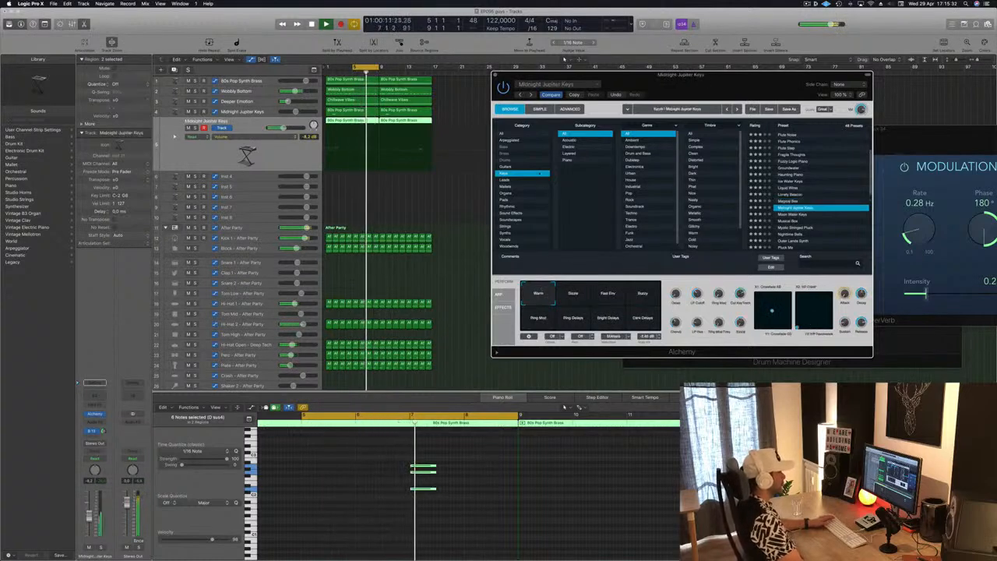
pyautogui.moveTo(679, 80); pyautogui.dragTo(685, 80)
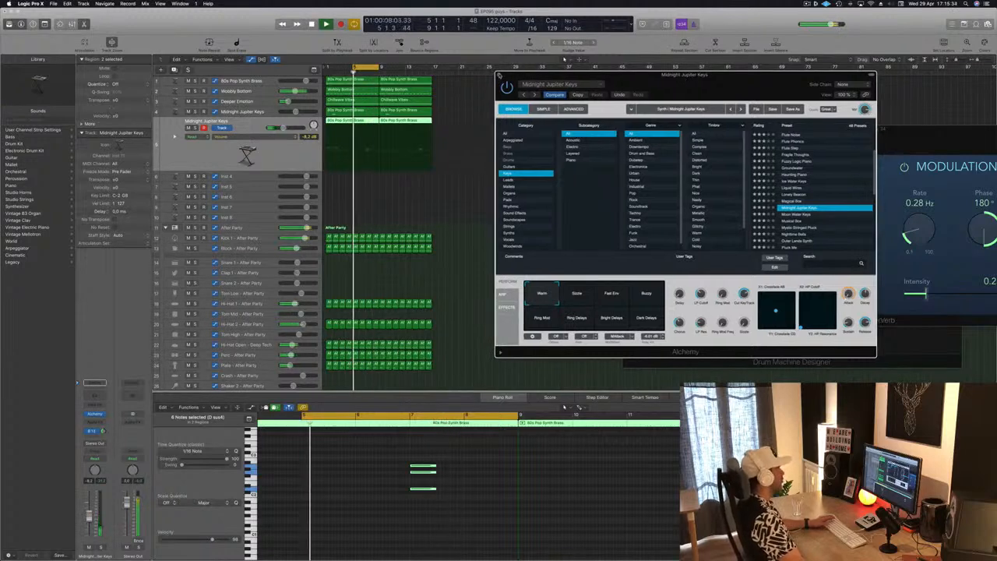
pyautogui.press('super+w')
pyautogui.moveTo(352, 67); pyautogui.dragTo(435, 72)
pyautogui.click(375, 188)
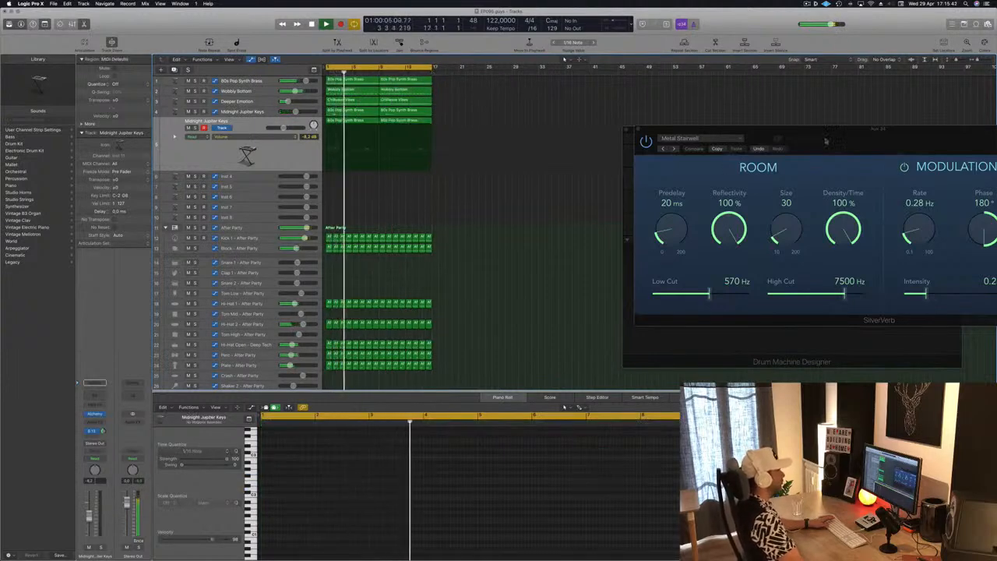
# Close the SilverVerb window and move the Drum Machine Designer window higher, clear of the other panes
pyautogui.moveTo(640, 130); pyautogui.dragTo(477, 165)
pyautogui.click(474, 165)
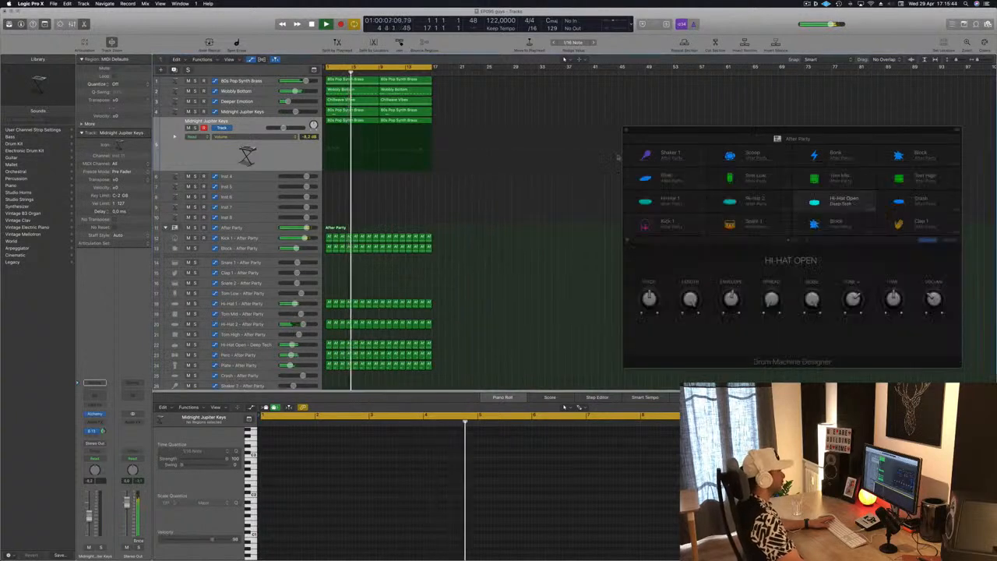
pyautogui.moveTo(704, 131); pyautogui.dragTo(685, 85)
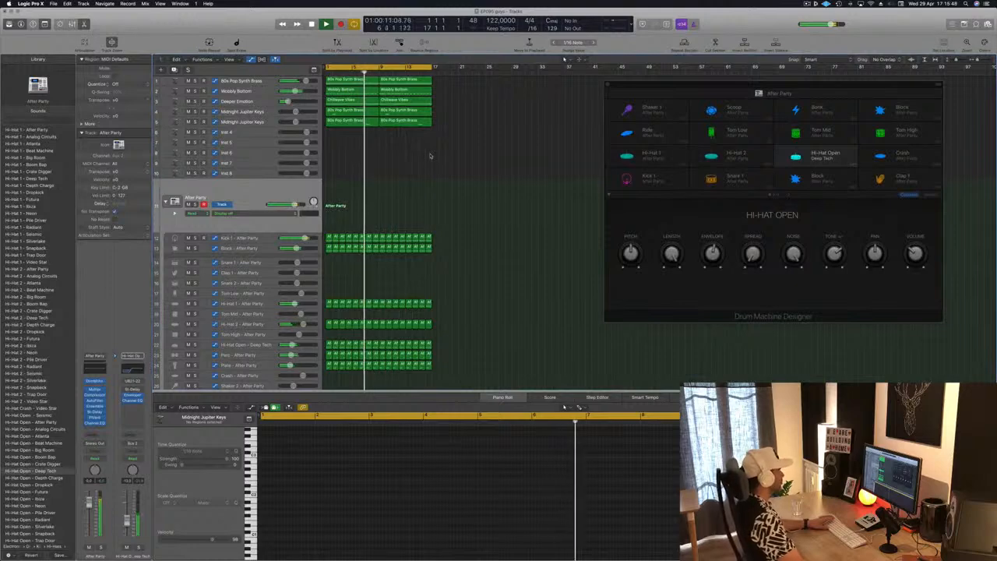
# Copy the first Hi-Hat 1 region of the After Party kit onto the Shaker 1 track at bar 1
pyautogui.scroll(-2, 456, 192)
pyautogui.scroll(-6, 456, 192)
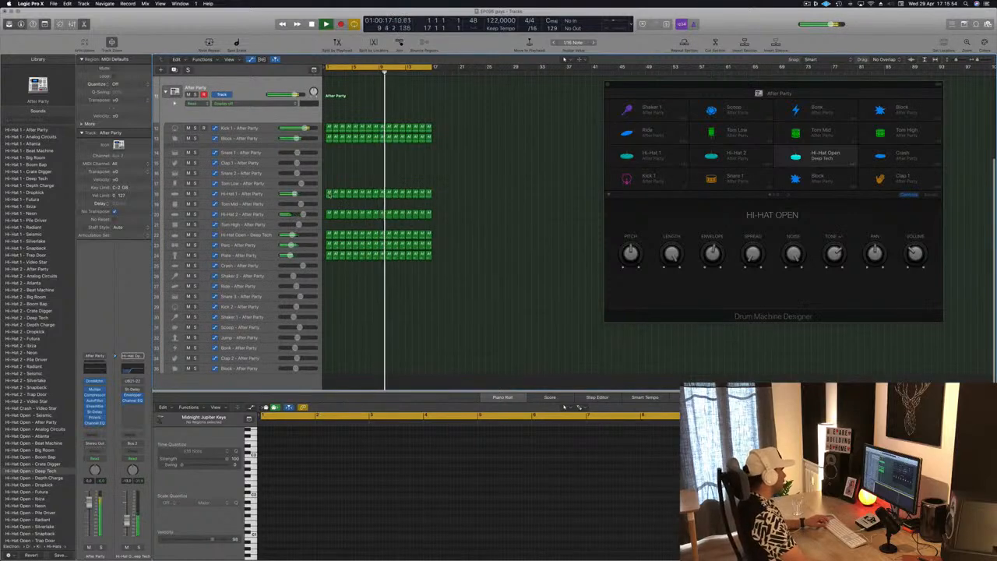
pyautogui.moveTo(327, 194); pyautogui.dragTo(328, 319)
pyautogui.moveTo(328, 323)
pyautogui.mouseDown()
pyautogui.moveTo(328, 335)
pyautogui.moveTo(327, 314)
pyautogui.moveTo(328, 324)
pyautogui.mouseUp()
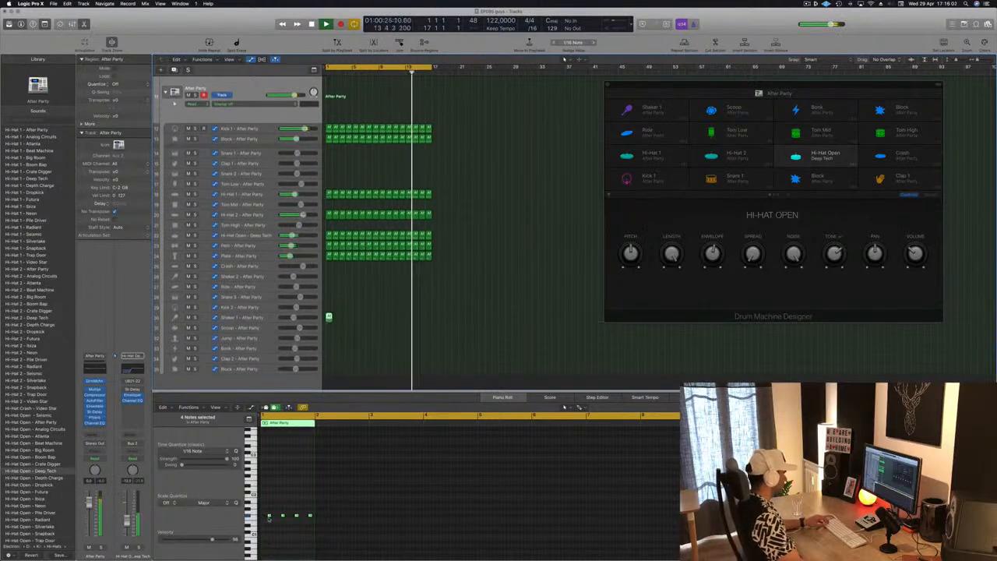
# Transpose all four notes of the copied region up to the Shaker 1 pitch and restart playback from the beginning
pyautogui.click(335, 528)
pyautogui.press('super+a')
pyautogui.hotkey('alt', 'Up')
pyautogui.hotkey('alt', 'Up')
pyautogui.hotkey('alt', 'Up')
pyautogui.hotkey('alt', 'Up')
pyautogui.hotkey('alt', 'Up')
pyautogui.hotkey('alt', 'Up')
pyautogui.hotkey('alt', 'Up')
pyautogui.hotkey('alt', 'Up')
pyautogui.hotkey('alt', 'Up')
pyautogui.hotkey('alt', 'Up')
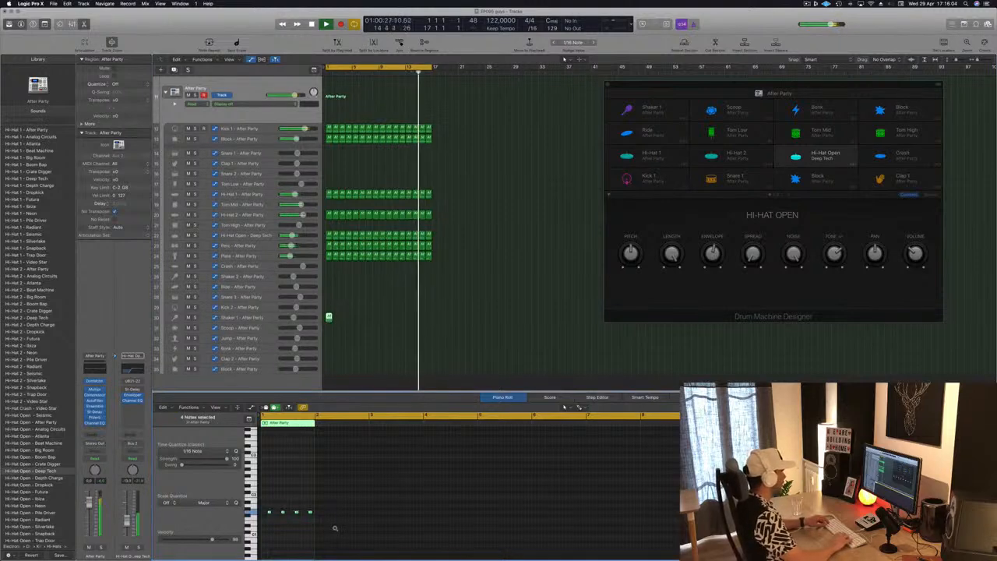
pyautogui.hotkey('alt', 'Up')
pyautogui.hotkey('alt', 'Up')
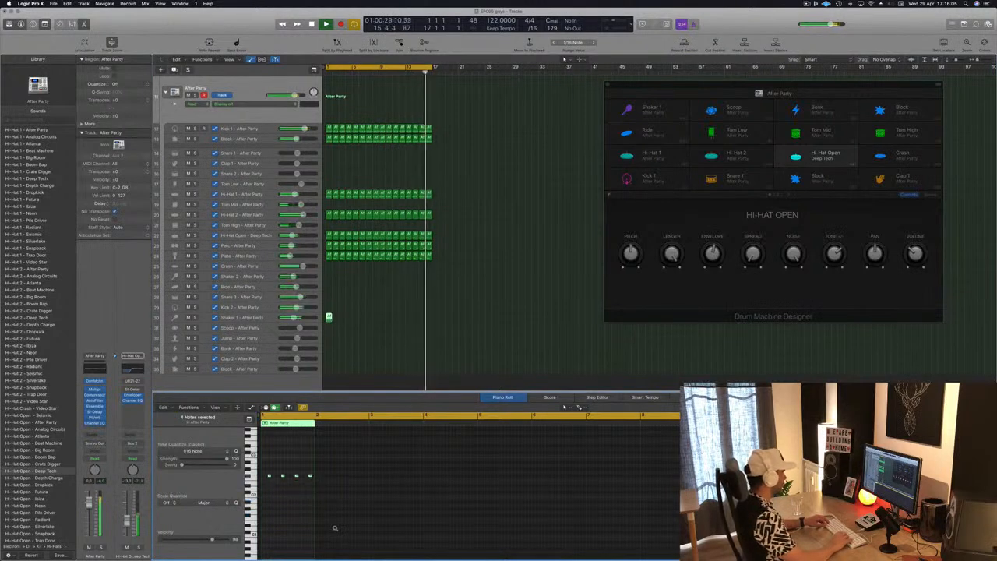
pyautogui.press('Return')
pyautogui.press('super+Right')
pyautogui.press('super+Right')
pyautogui.press('super+Right')
pyautogui.press('super+Right')
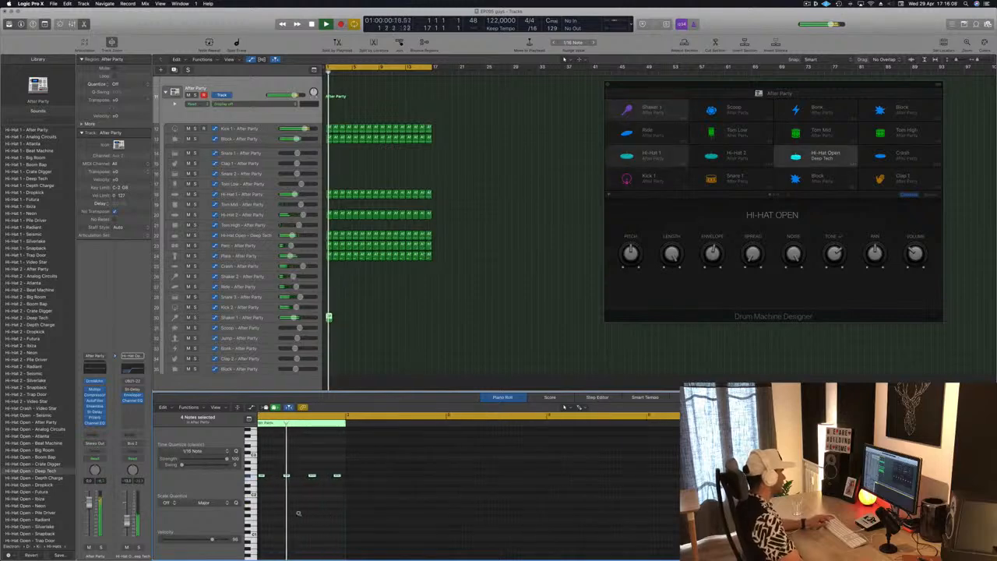
# Copy the four Shaker 1 notes onto the beats for an eight-note pattern, and repeat the region up to bar 17
pyautogui.press('space')
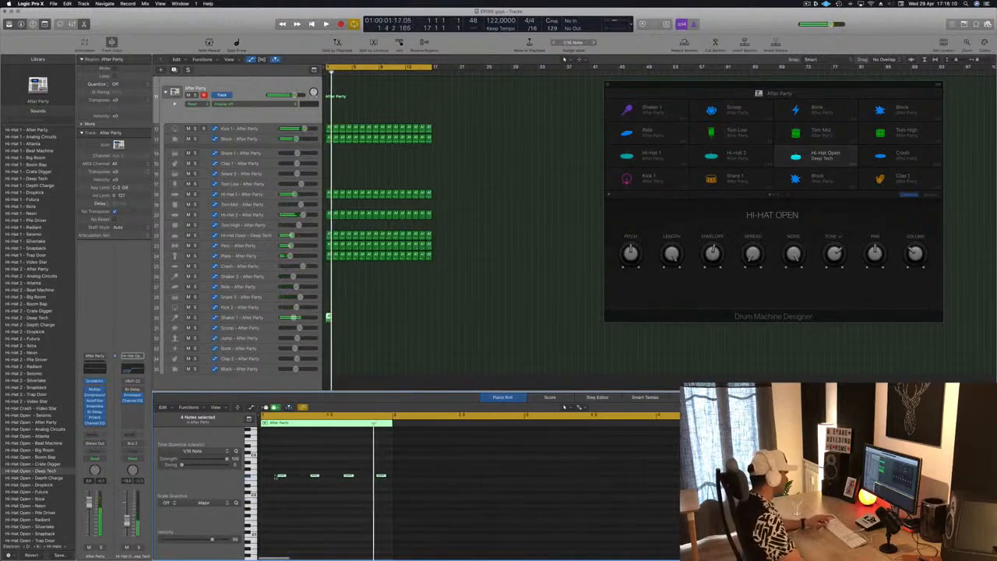
pyautogui.moveTo(280, 475); pyautogui.dragTo(264, 478)
pyautogui.press('space')
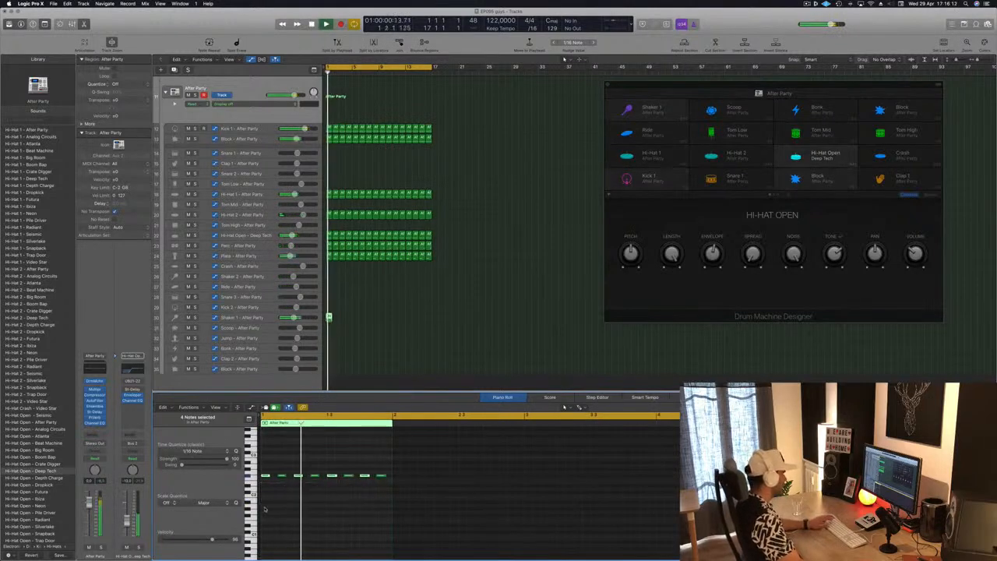
pyautogui.moveTo(294, 318); pyautogui.dragTo(408, 321)
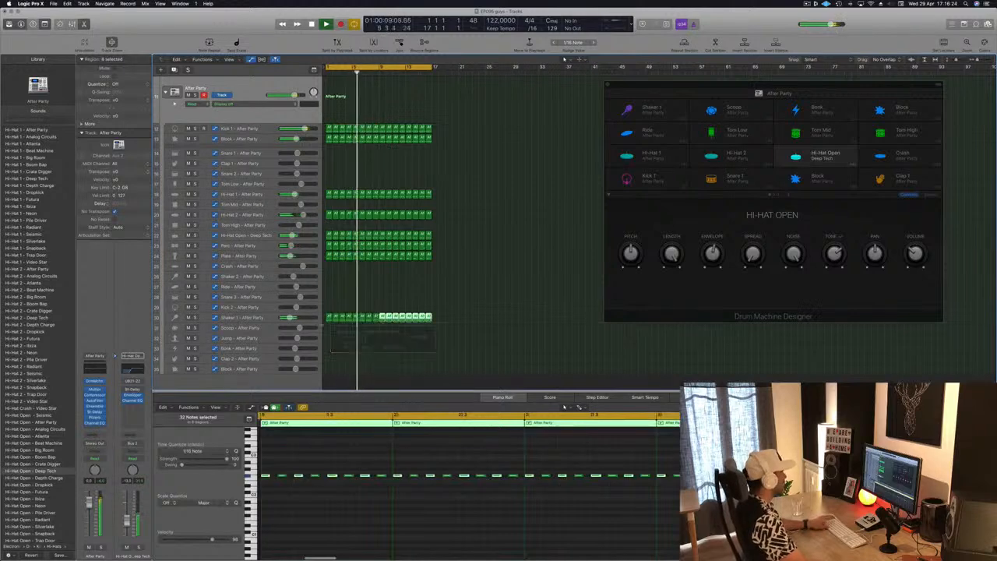
# Open the Stereo Delay on the Shaker 1 track and raise its left and right output mix to 100%
pyautogui.click(271, 317)
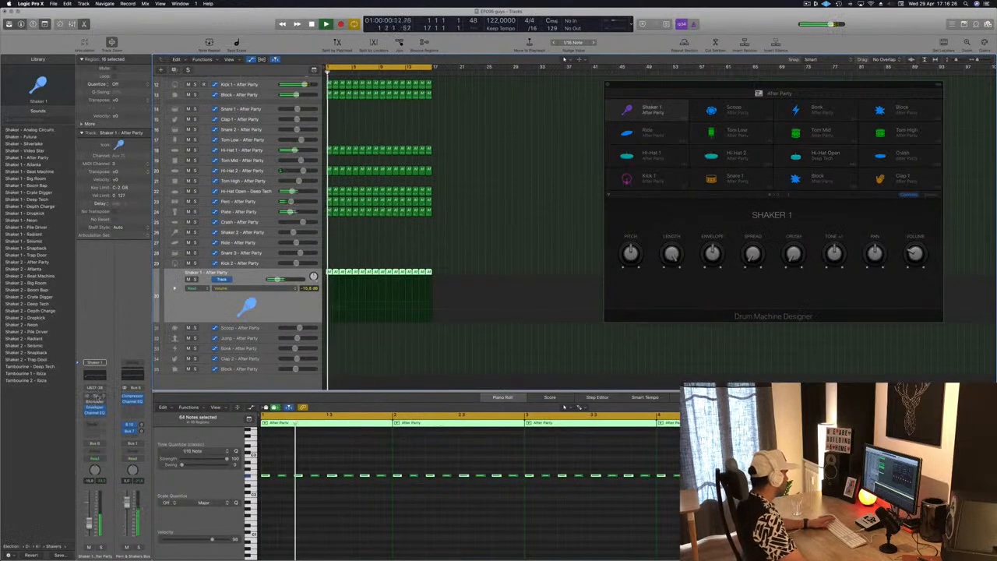
pyautogui.click(93, 397)
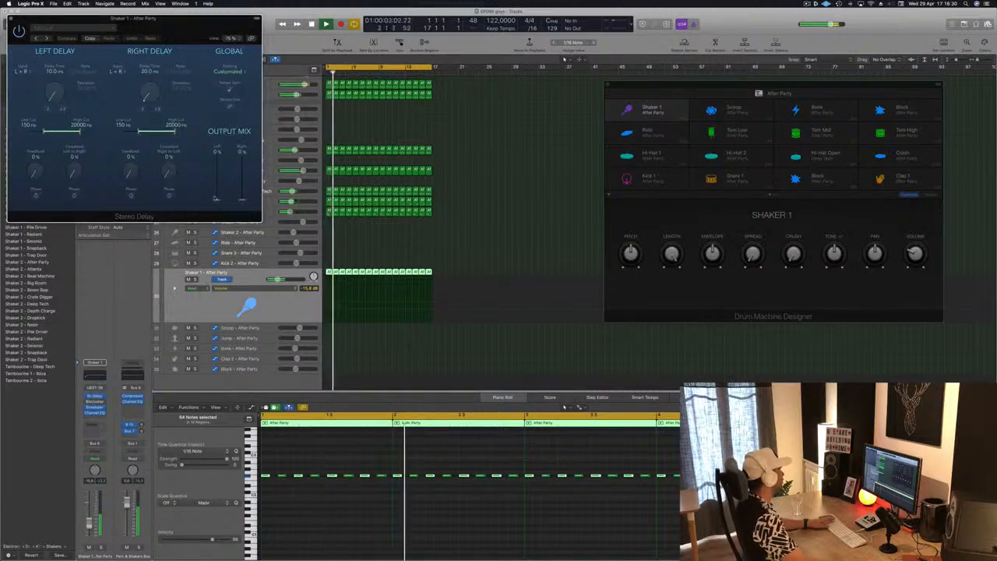
pyautogui.moveTo(215, 197); pyautogui.dragTo(223, 161)
pyautogui.moveTo(240, 198); pyautogui.dragTo(246, 125)
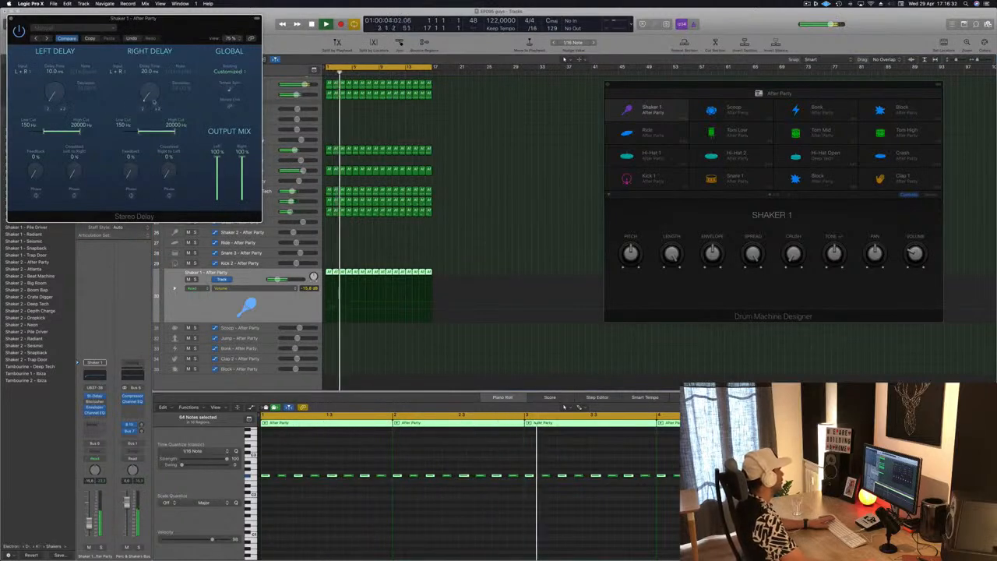
pyautogui.press('space')
pyautogui.press('space')
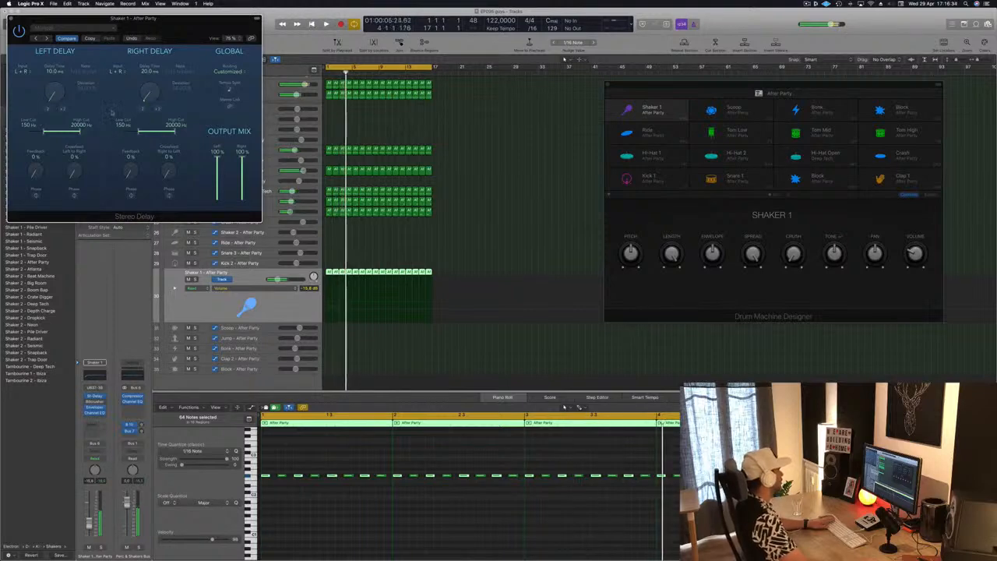
# Set the Shaker 1 Stereo Delay's output mix to 59% left and 70% right, close it and restart playback
pyautogui.moveTo(174, 31); pyautogui.dragTo(485, 95)
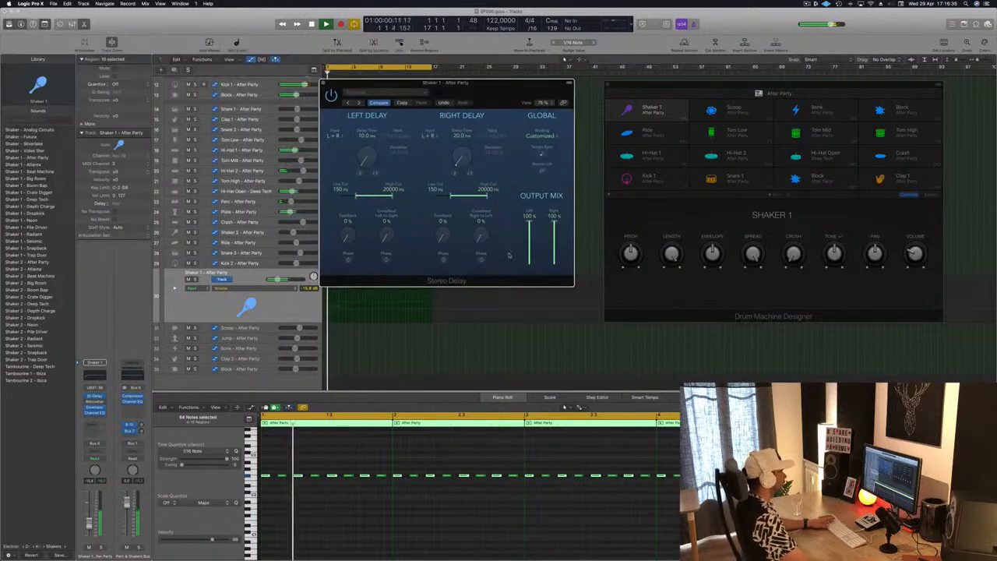
pyautogui.moveTo(529, 224)
pyautogui.mouseDown()
pyautogui.moveTo(528, 237)
pyautogui.moveTo(554, 233)
pyautogui.moveTo(532, 240)
pyautogui.mouseUp()
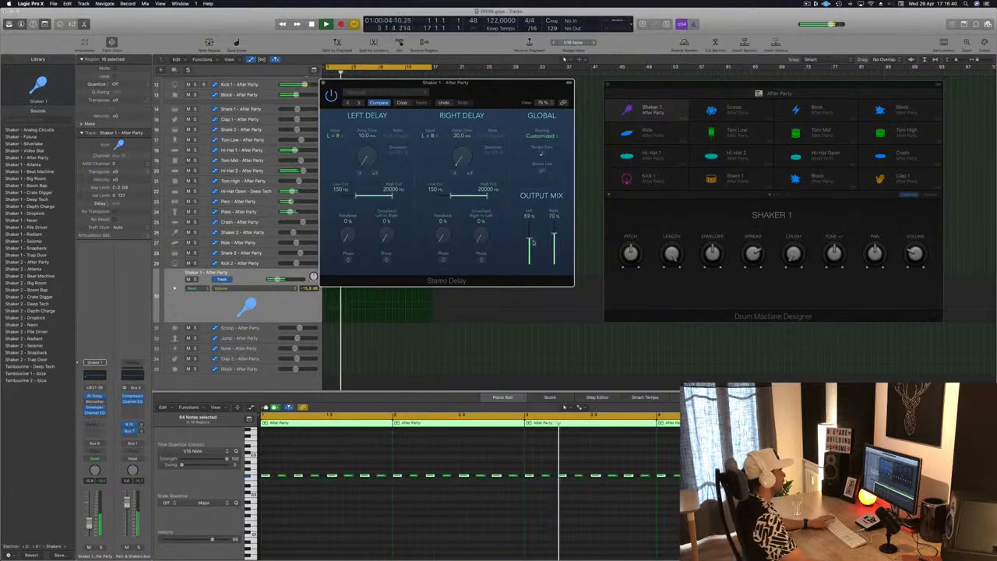
pyautogui.press('Return')
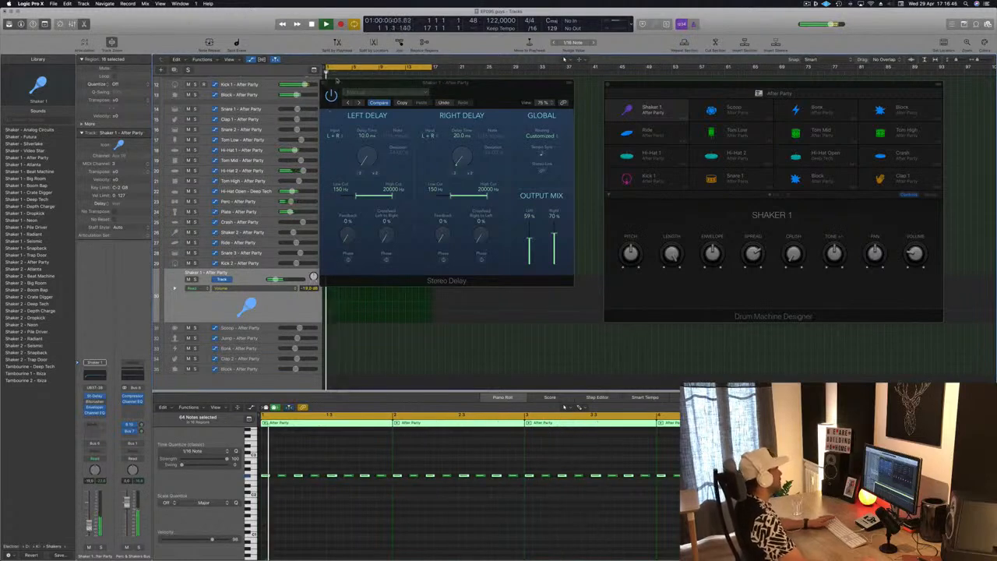
pyautogui.click(324, 83)
pyautogui.click(508, 158)
pyautogui.press('Return')
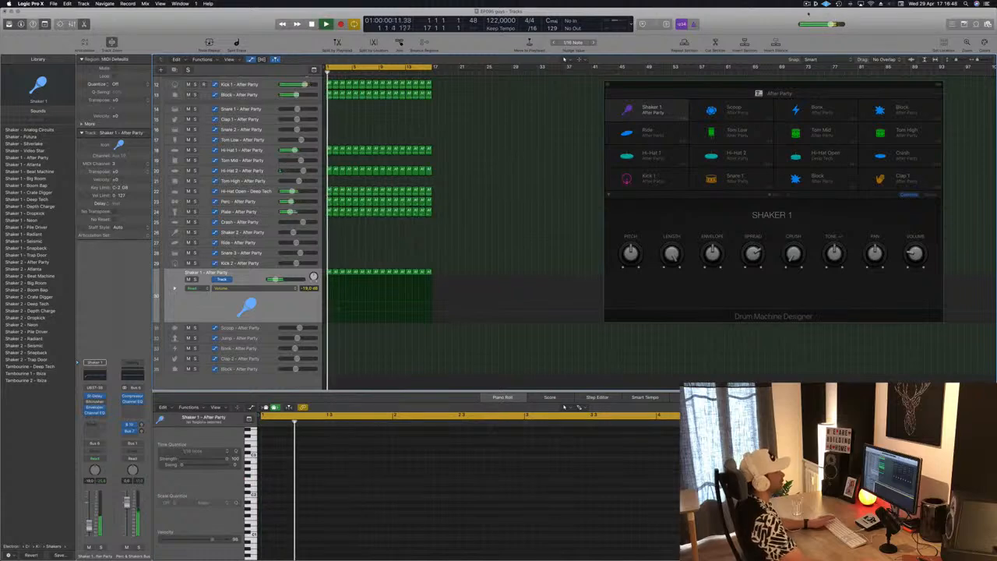
# Move the Drum Machine Designer window aside to uncover more of the arrangement, and restart playback
pyautogui.click(808, 5)
pyautogui.click(808, 5)
pyautogui.press('Return')
pyautogui.moveTo(701, 84); pyautogui.dragTo(796, 81)
# Repeat all regions of the 16-bar loop three times to extend the arrangement to bar 65, and close Drum Machine Designer
pyautogui.scroll(4, 501, 159)
pyautogui.click(501, 163)
pyautogui.press('super+Up')
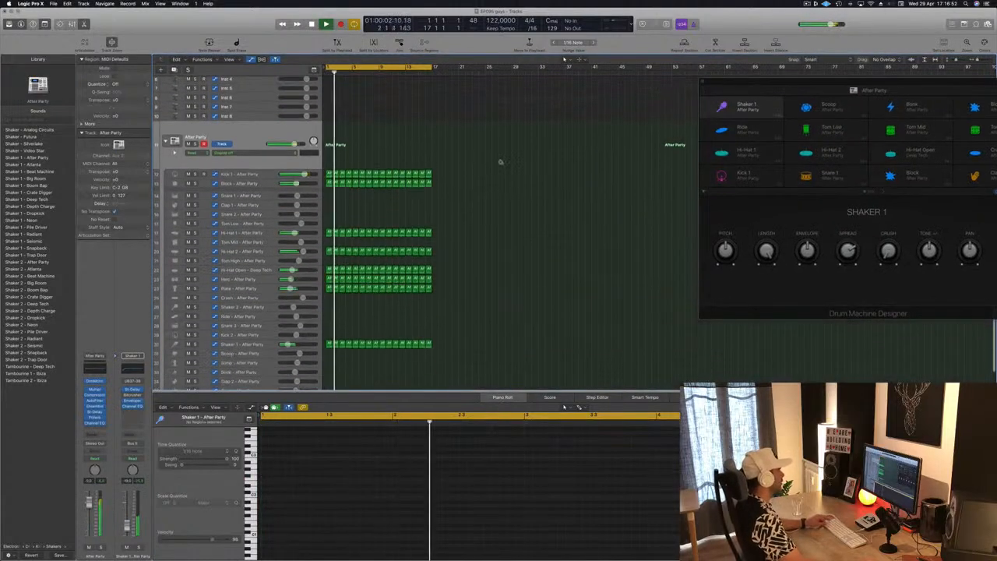
pyautogui.press('super+Left')
pyautogui.scroll(3, 469, 181)
pyautogui.press('super+Up')
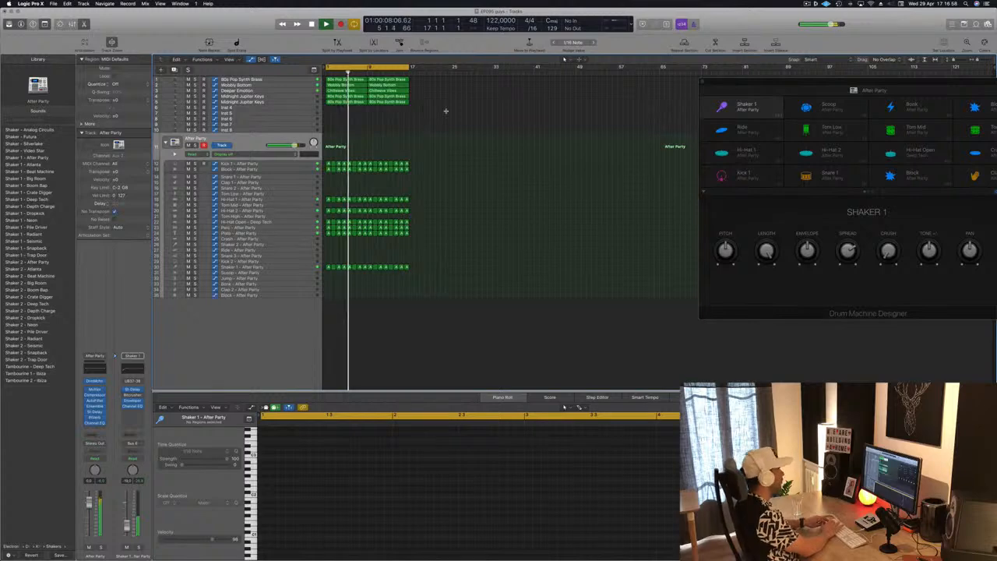
pyautogui.press('super+r')
pyautogui.press('super+r')
pyautogui.press('super+r')
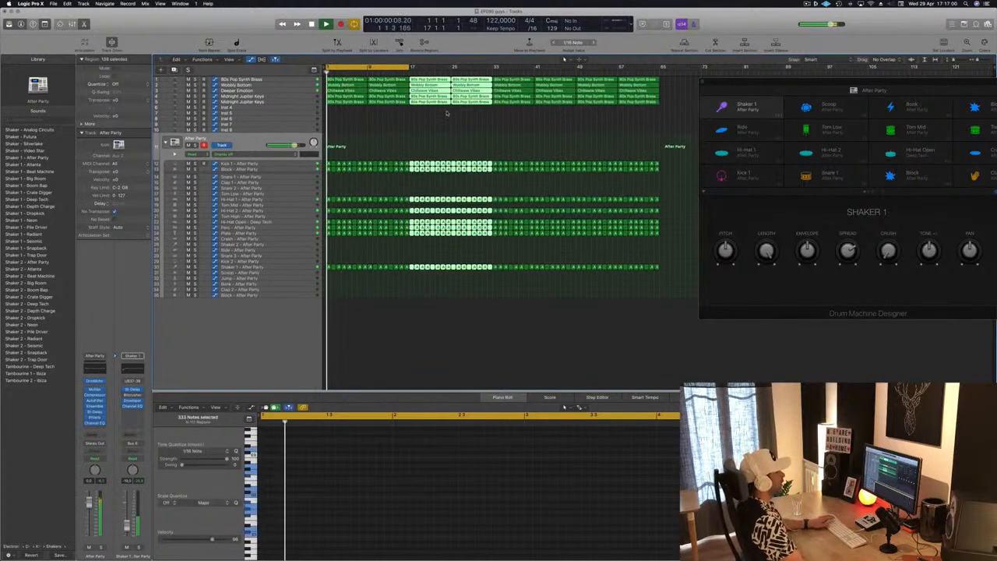
pyautogui.click(410, 127)
pyautogui.press('super+Right')
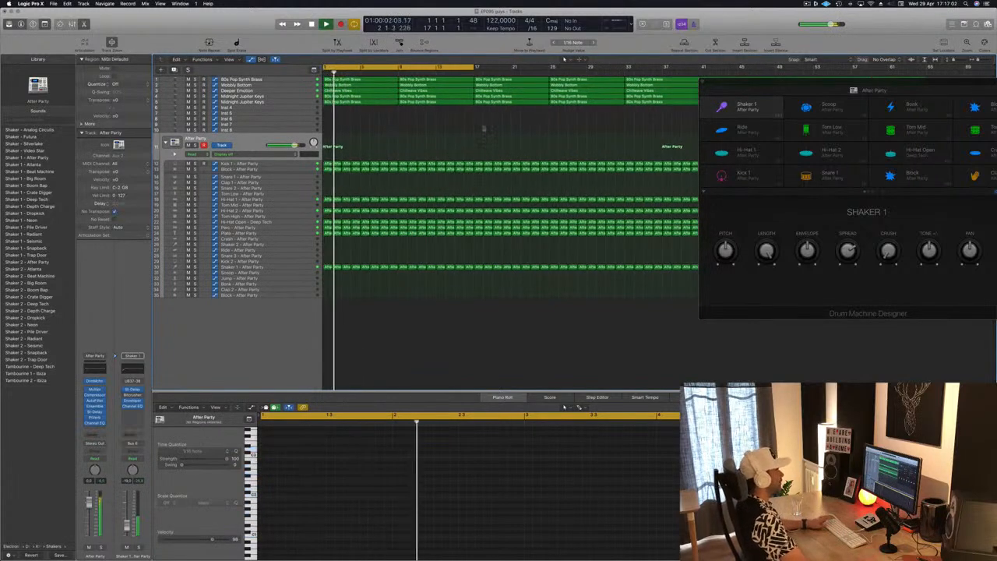
pyautogui.click(701, 81)
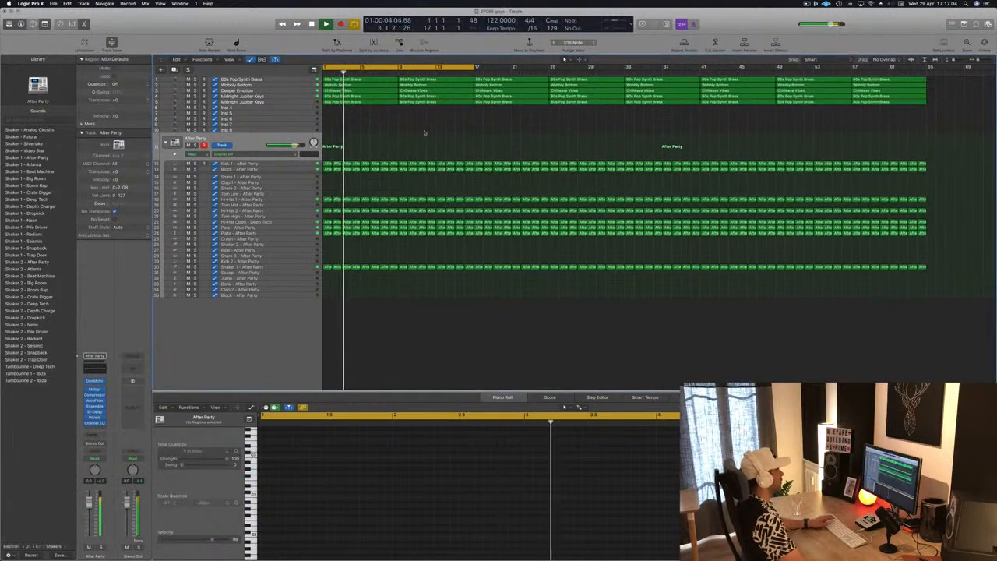
pyautogui.press('Return')
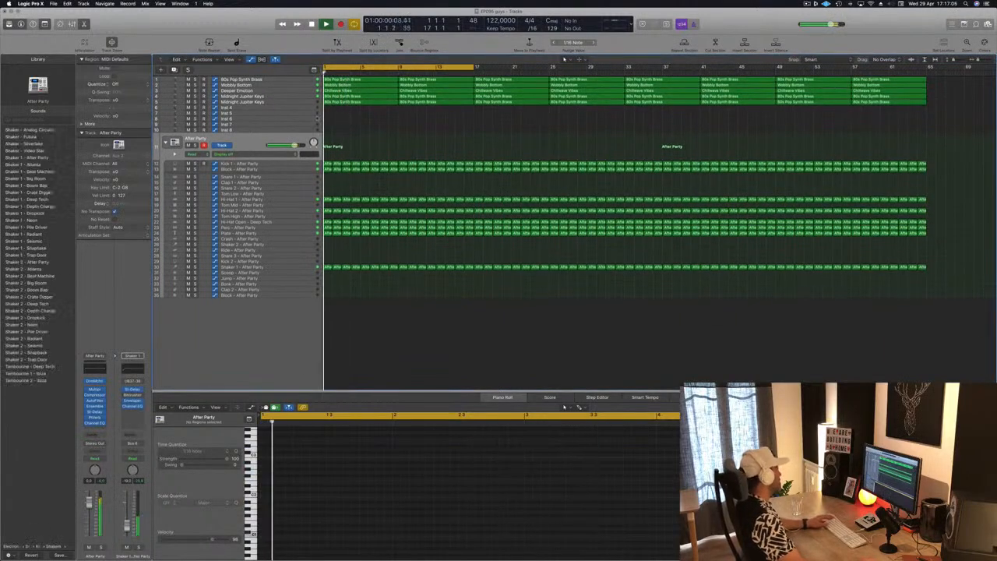
# Select the 80s Pop Synth Brass track and open its Alchemy window, placed below the track's regions
pyautogui.click(283, 79)
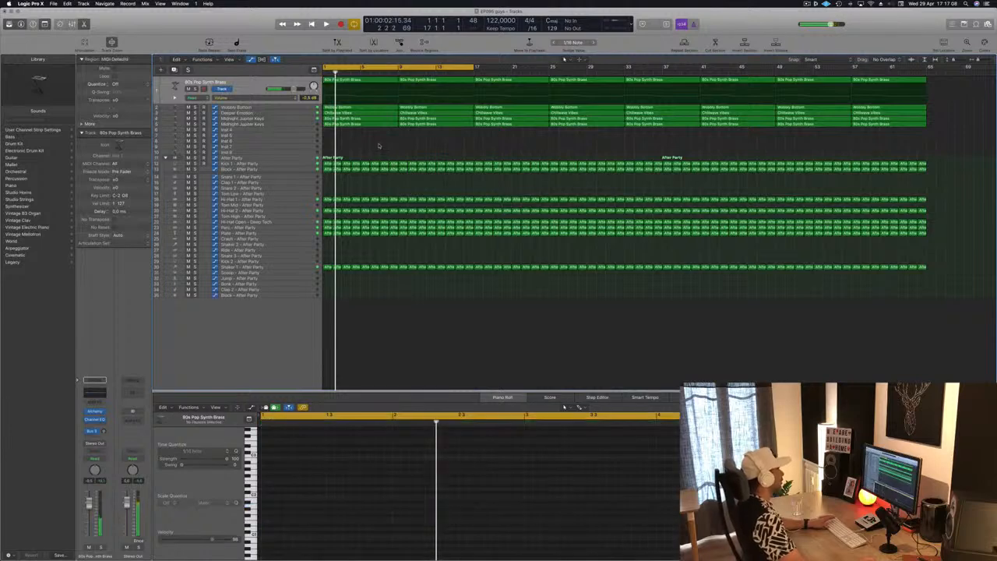
pyautogui.press('Return')
pyautogui.press('Return')
pyautogui.click(248, 86)
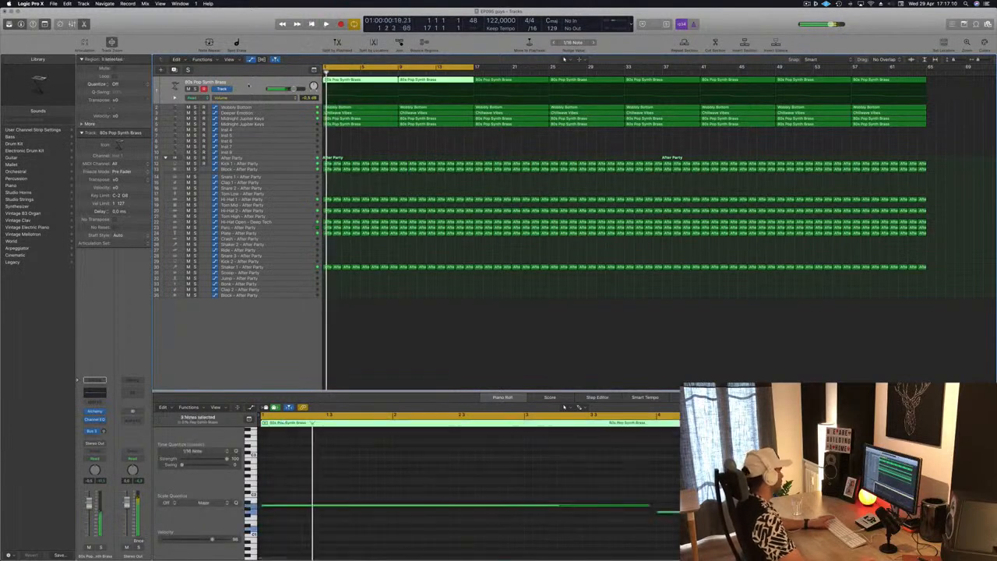
pyautogui.press('Return')
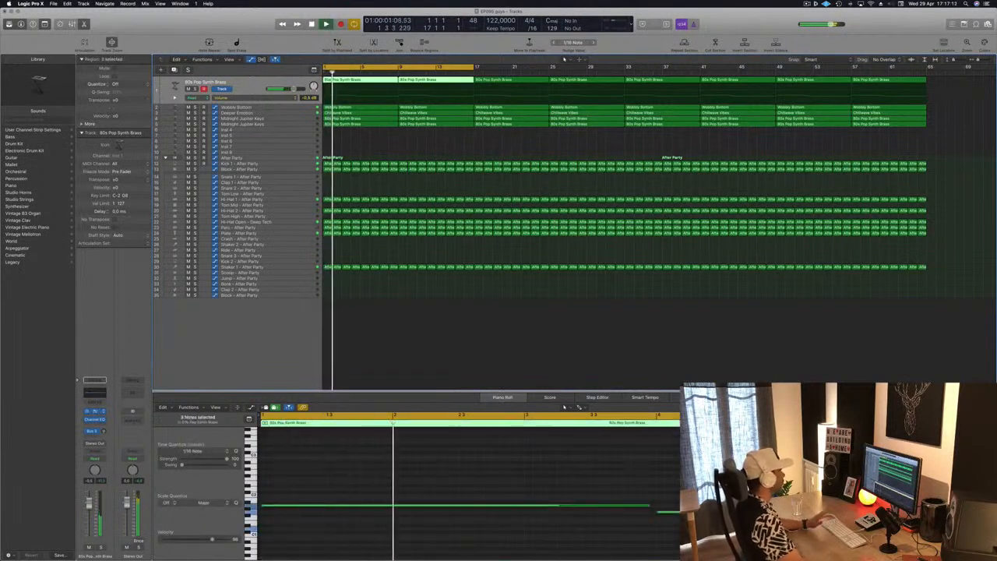
pyautogui.press('v')
pyautogui.moveTo(639, 74); pyautogui.dragTo(609, 148)
pyautogui.press('space')
pyautogui.press('space')
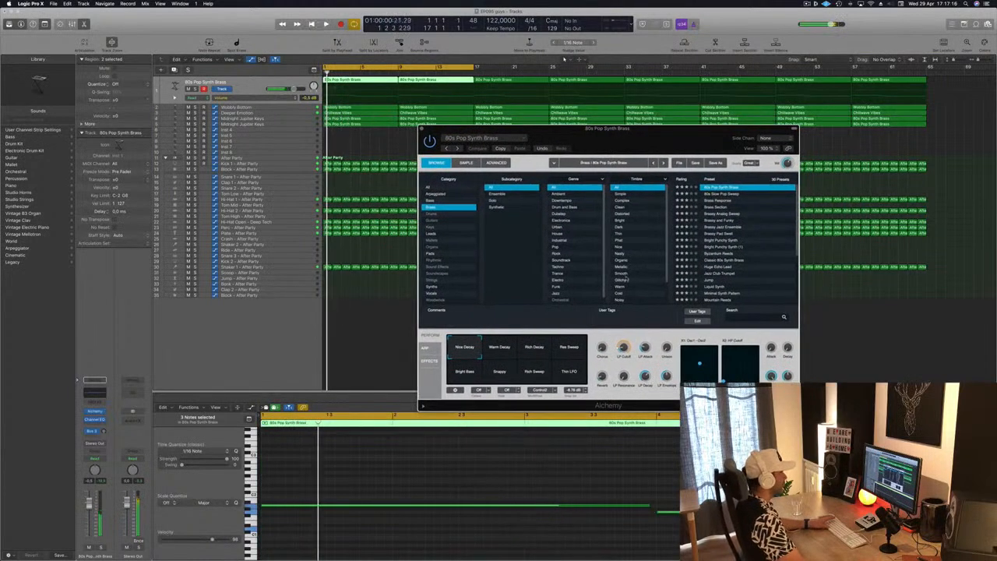
# Turn the brass patch's LP Cutoff down to 0% in Alchemy and audition it from the loop start
pyautogui.press('space')
pyautogui.moveTo(623, 348); pyautogui.dragTo(622, 362)
pyautogui.press('space')
pyautogui.press('space')
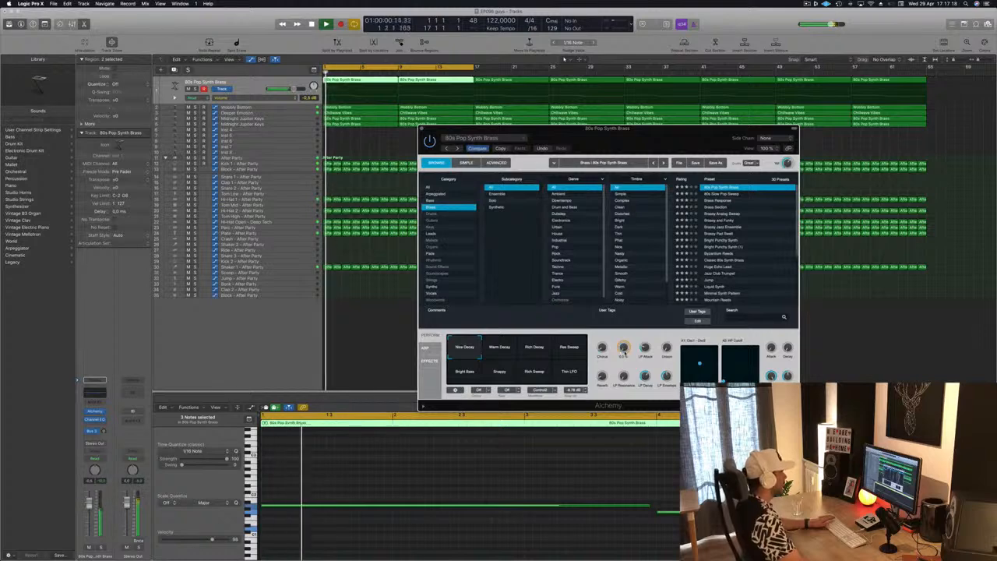
pyautogui.moveTo(610, 139); pyautogui.dragTo(535, 138)
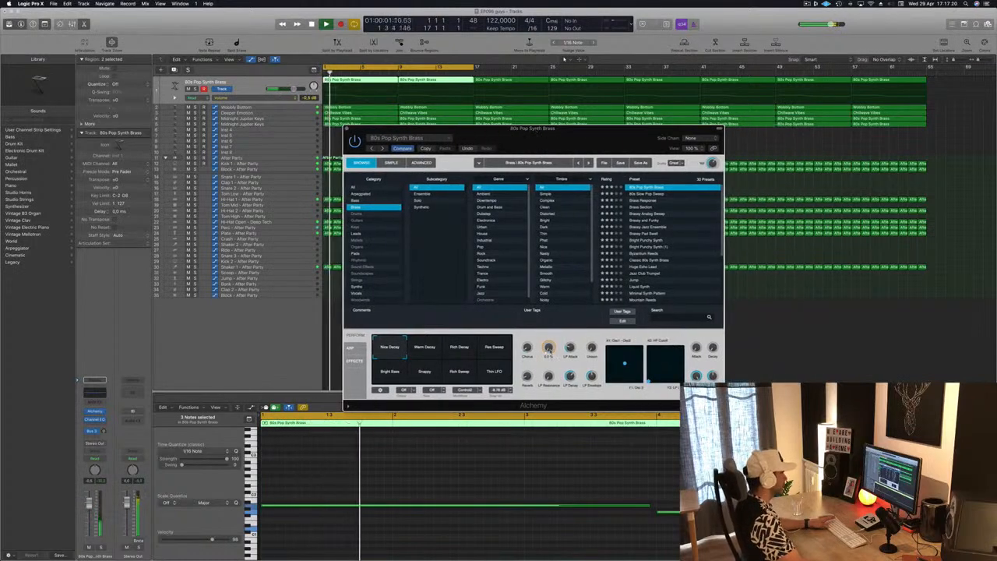
pyautogui.press('space')
pyautogui.press('space')
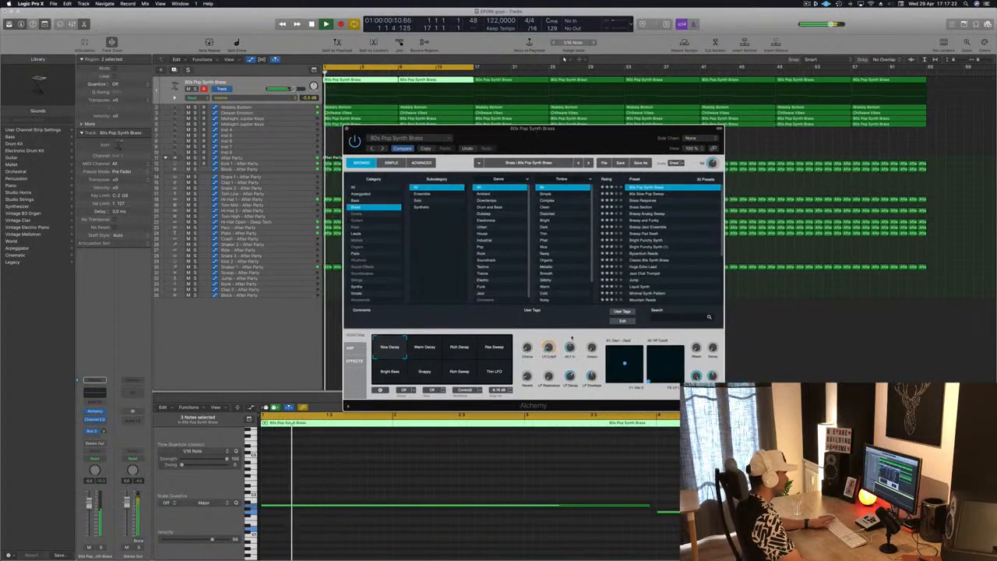
pyautogui.press('space')
pyautogui.press('space')
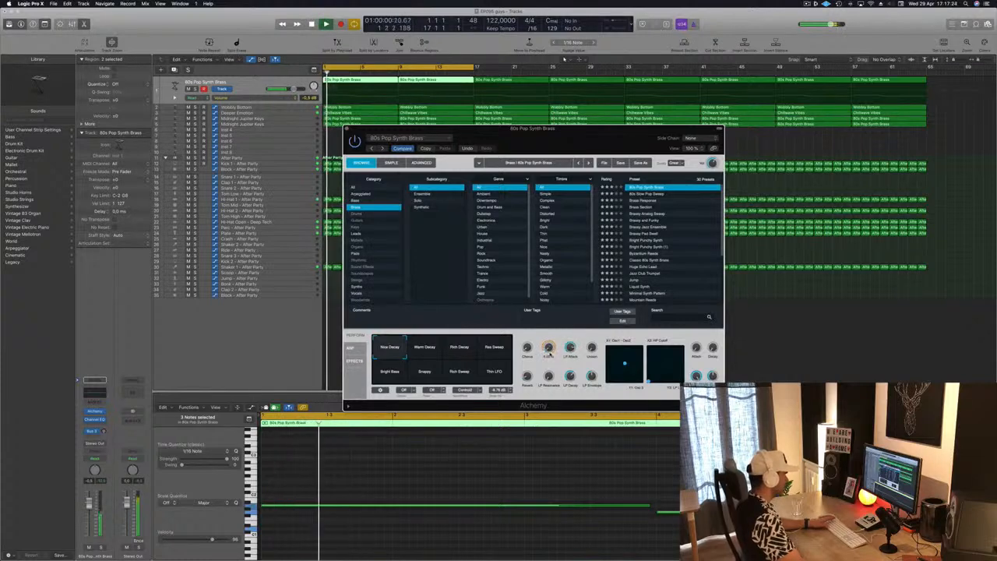
# Move the Alchemy window clear of the upper tracks and close it
pyautogui.moveTo(547, 152); pyautogui.dragTo(625, 158)
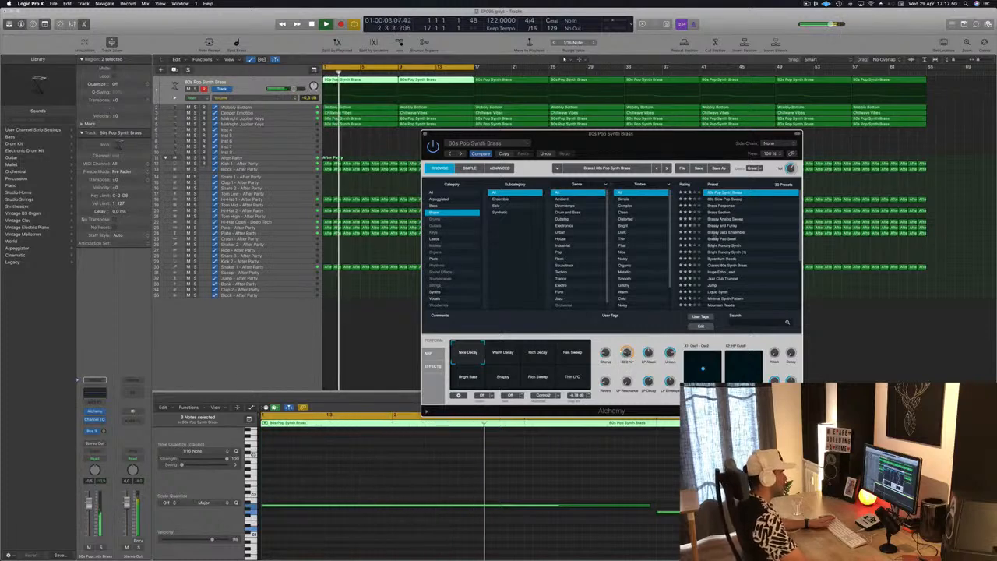
pyautogui.moveTo(488, 136); pyautogui.dragTo(394, 176)
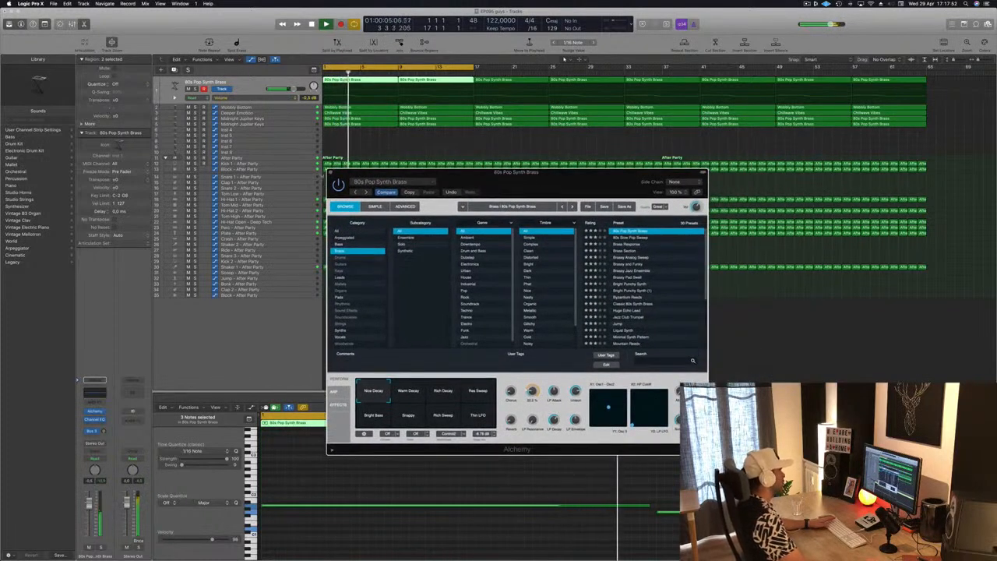
pyautogui.click(331, 173)
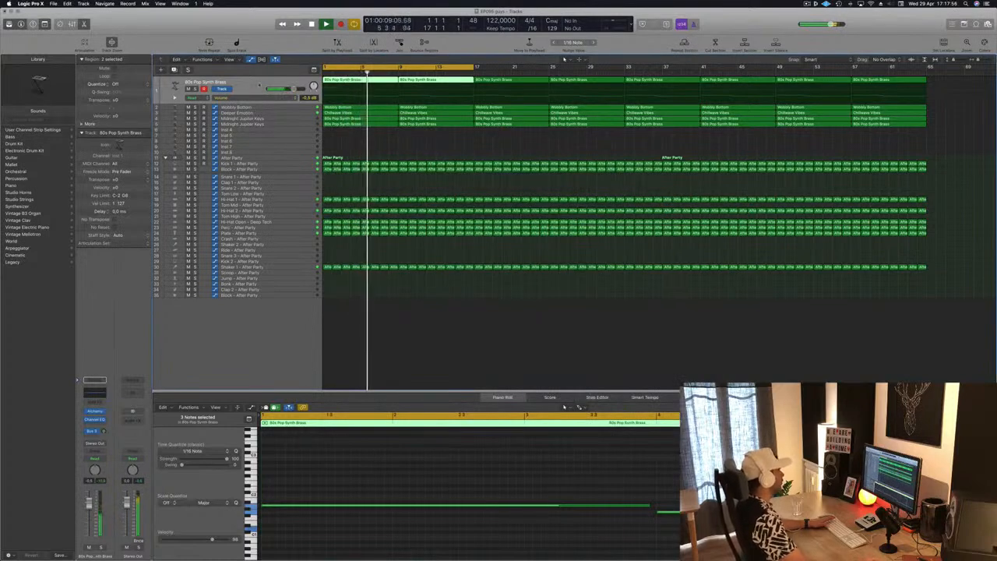
# Enlarge the 80s Pop Synth Brass track's height and delete its two regions between bars 1 and 17
pyautogui.moveTo(260, 103); pyautogui.dragTo(259, 176)
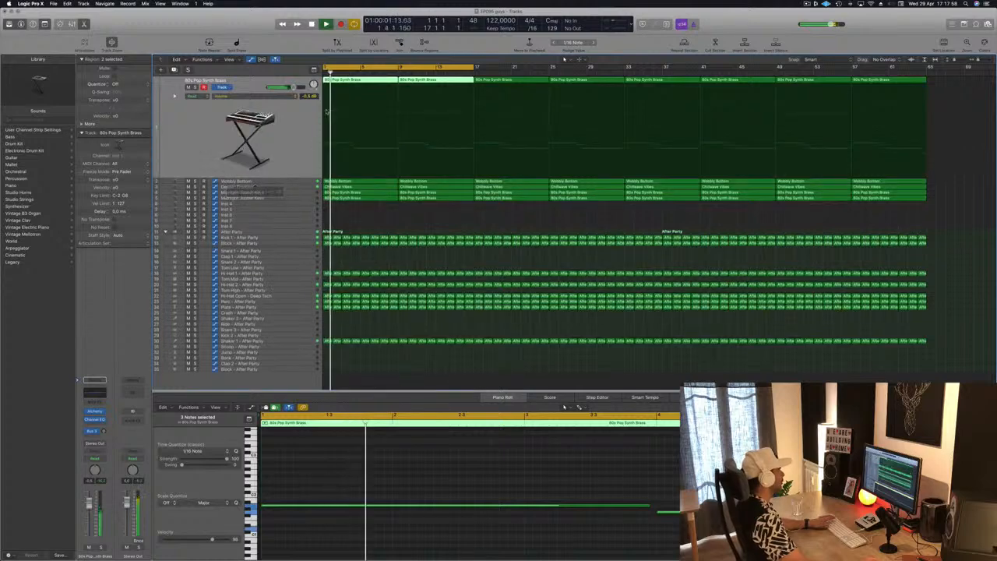
pyautogui.click(413, 251)
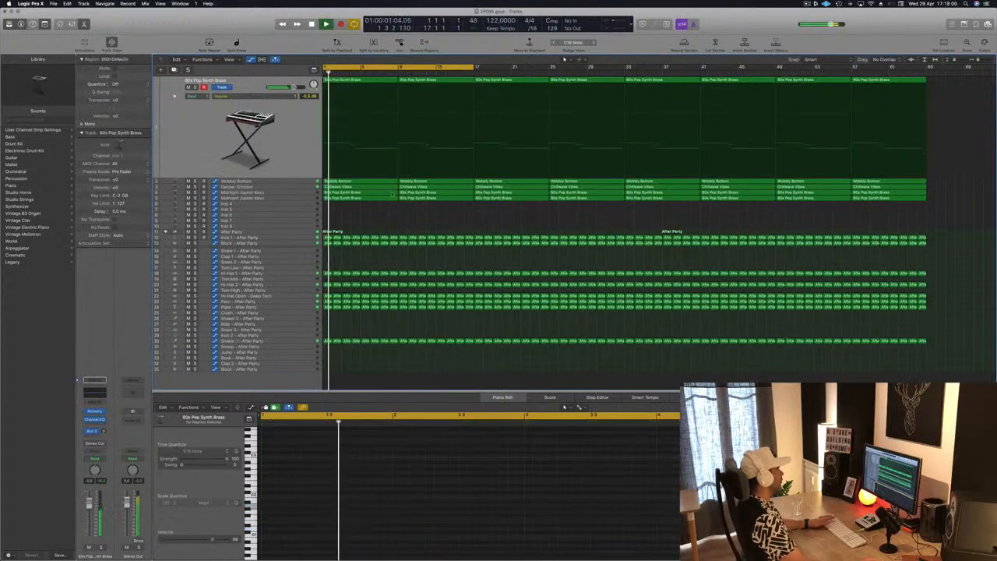
pyautogui.click(363, 80)
pyautogui.press('Delete')
pyautogui.click(428, 80)
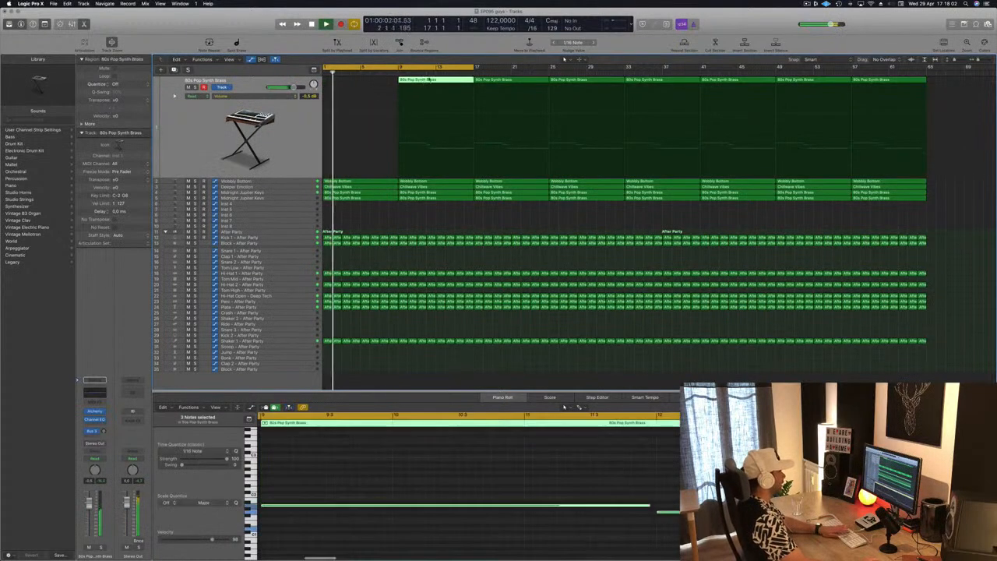
pyautogui.press('Delete')
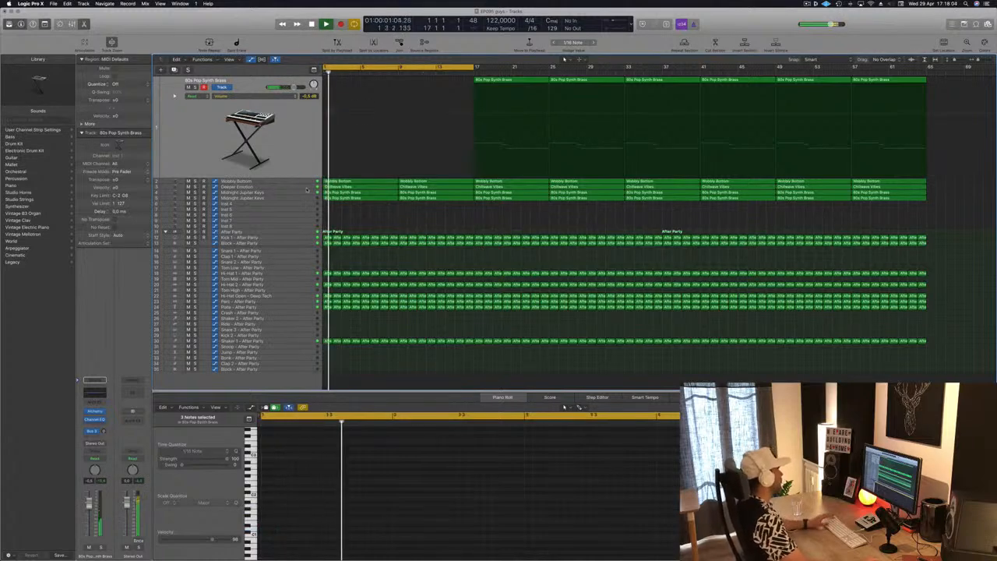
# Delete the Plate – After Party regions between bars 1 and 17 and replay the section from the start
pyautogui.hscroll(-1, 428, 194)
pyautogui.press('space')
pyautogui.press('space')
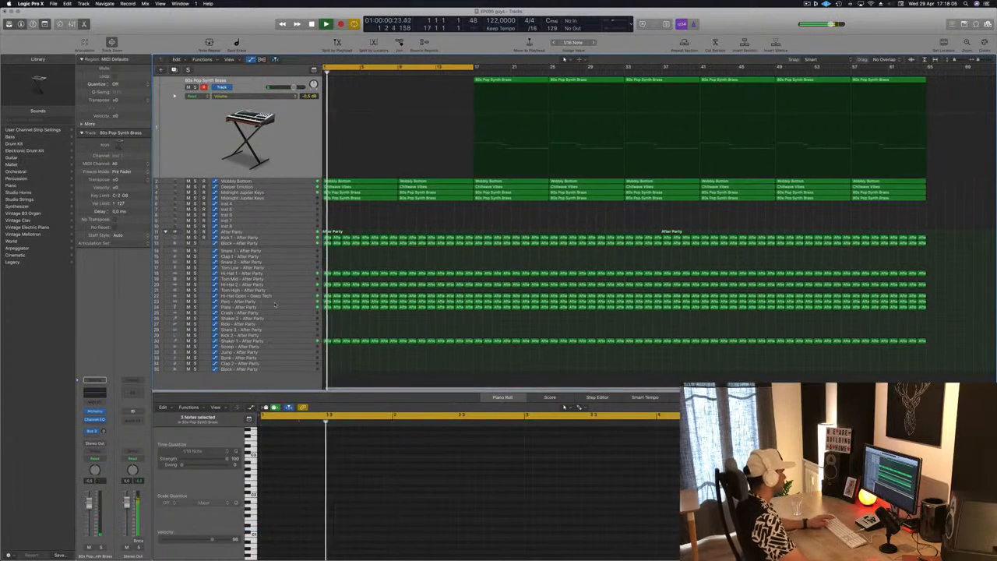
pyautogui.click(267, 306)
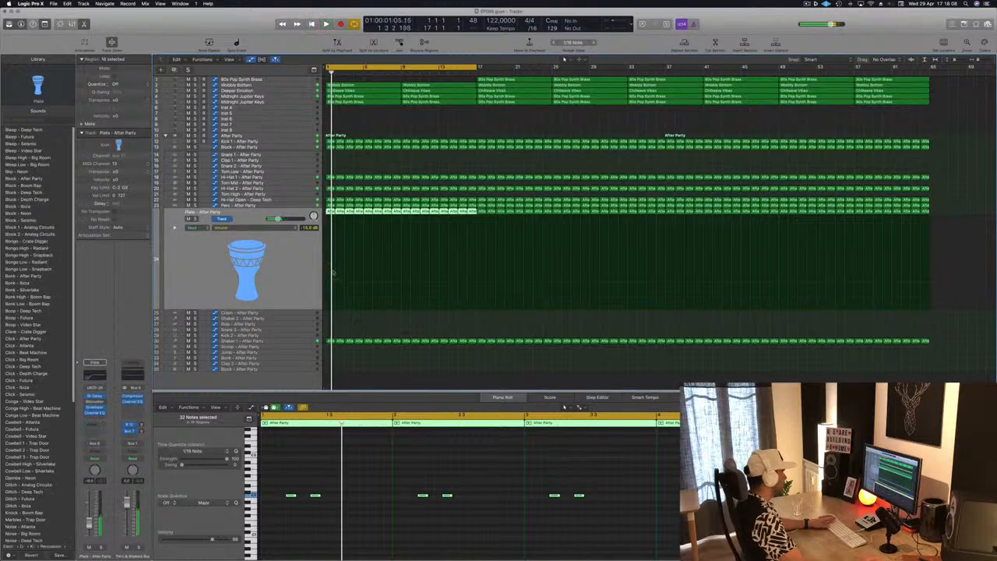
pyautogui.press('Delete')
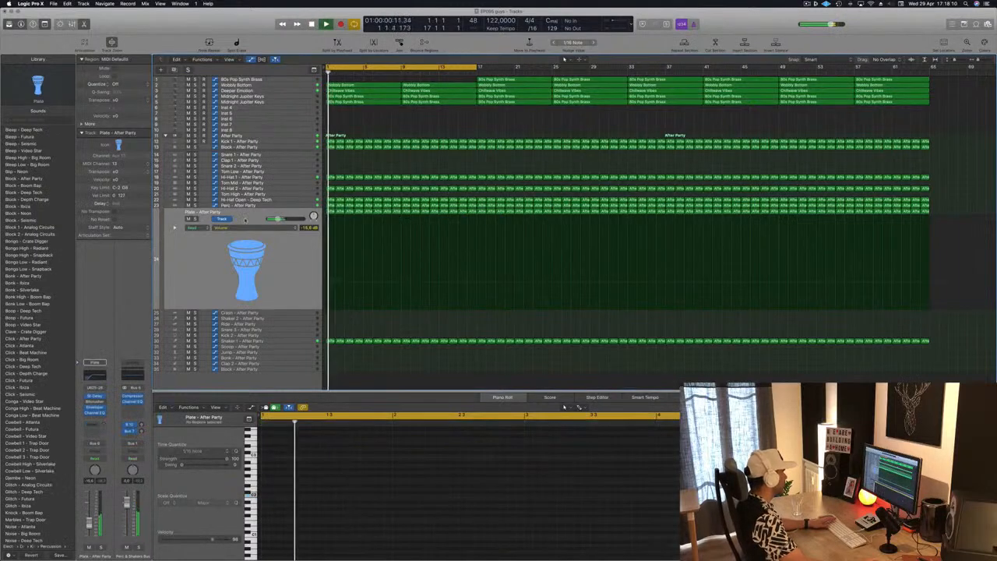
pyautogui.click(190, 219)
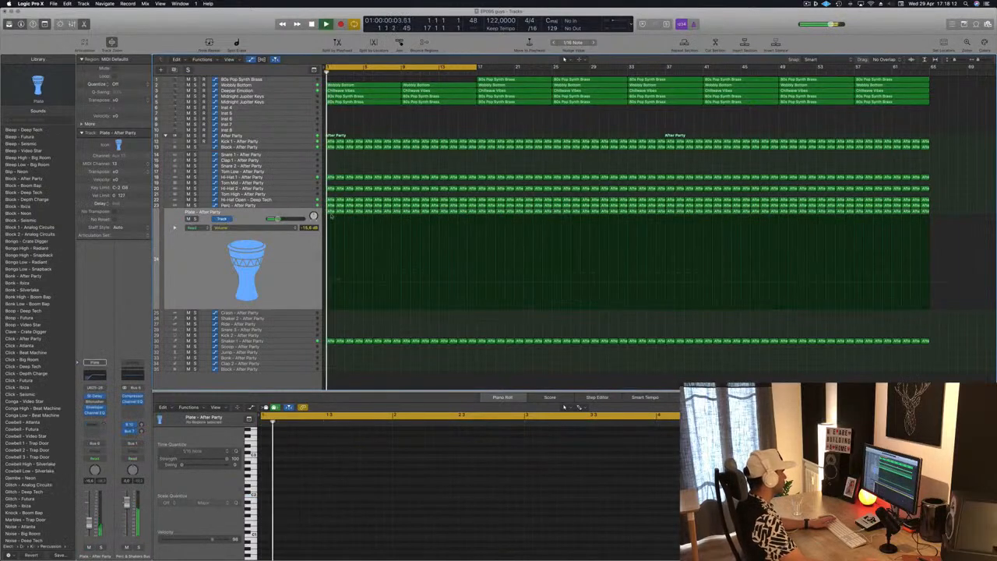
pyautogui.click(331, 211)
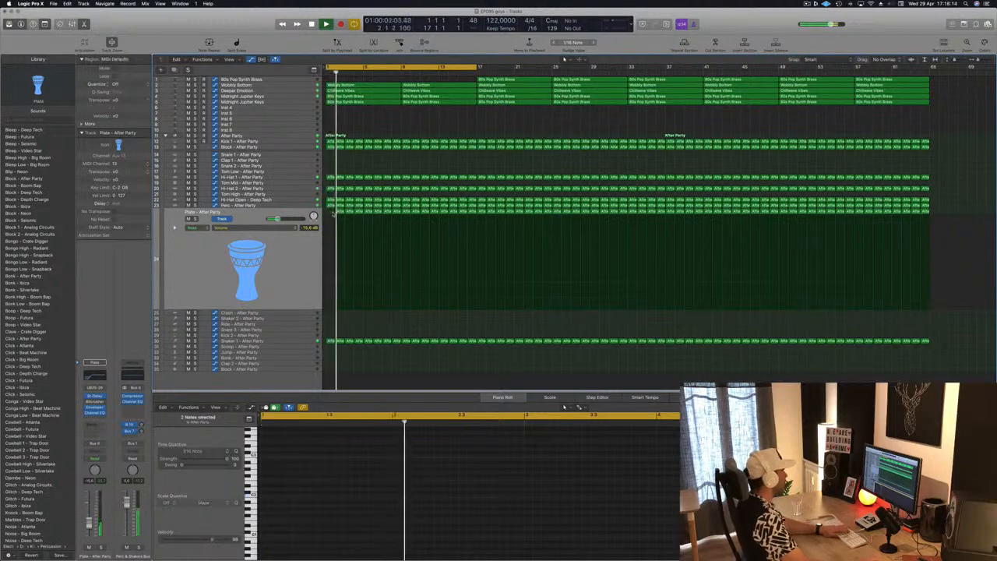
pyautogui.moveTo(328, 211); pyautogui.dragTo(469, 215)
pyautogui.press('Delete')
pyautogui.press('space')
pyautogui.press('space')
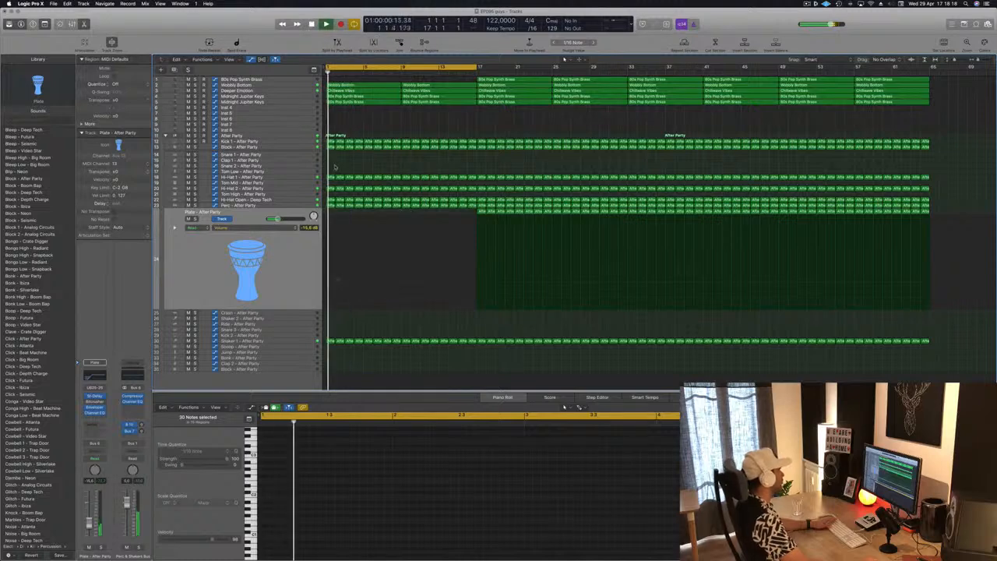
# Delete the Block – After Party regions in track 13 between bars 1 and 17 and replay from the start
pyautogui.press('space')
pyautogui.press('space')
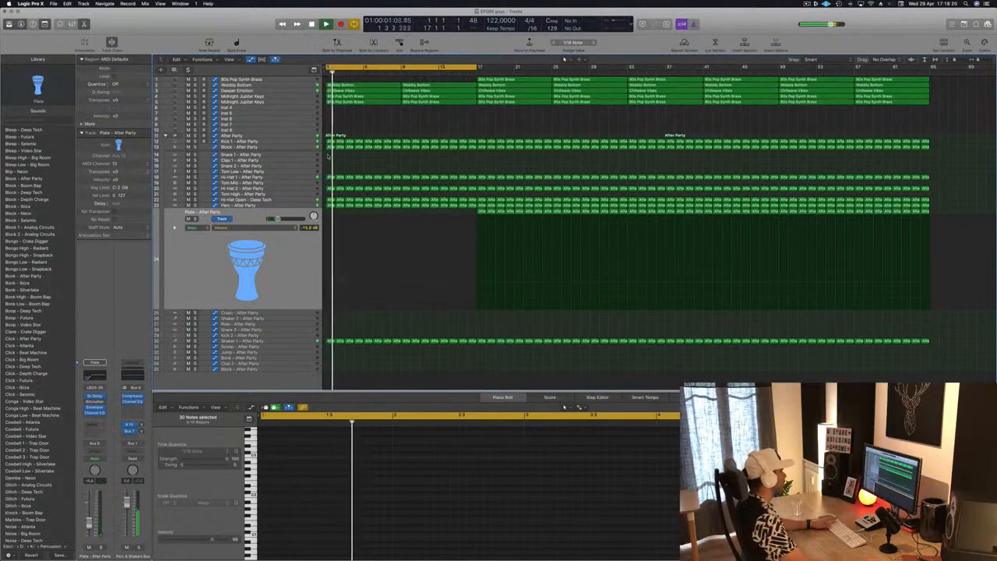
pyautogui.moveTo(328, 155); pyautogui.dragTo(470, 150)
pyautogui.press('Delete')
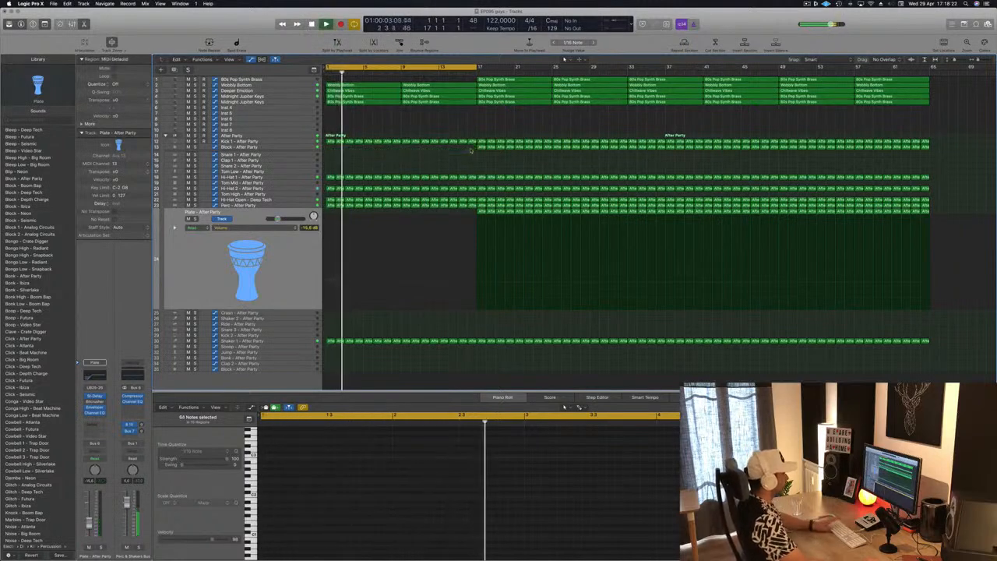
pyautogui.press('space')
pyautogui.press('space')
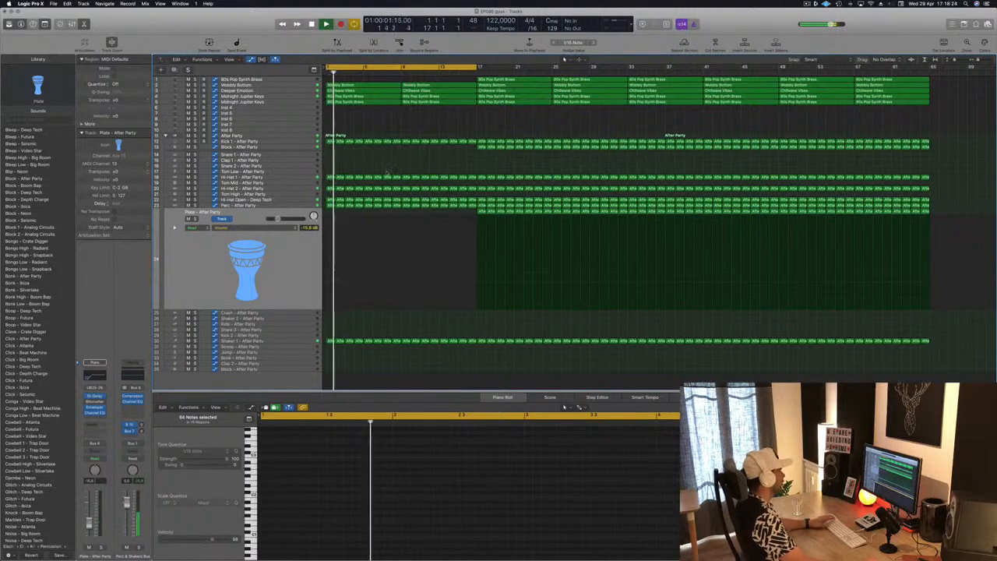
# Audition the Deeper Emotion track in solo and look over its patch in the Alchemy window, closing the window when done
pyautogui.click(280, 96)
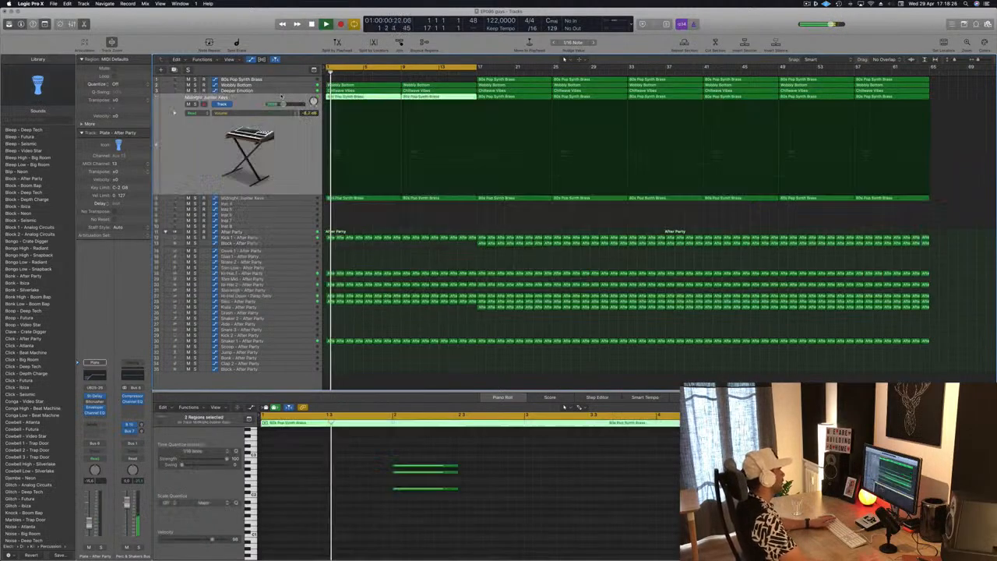
pyautogui.click(285, 90)
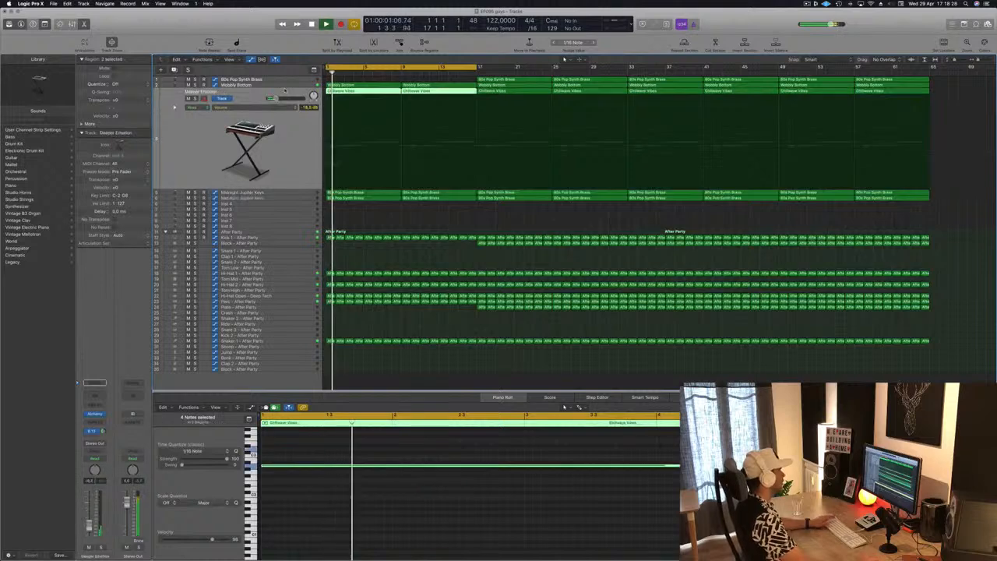
pyautogui.click(195, 98)
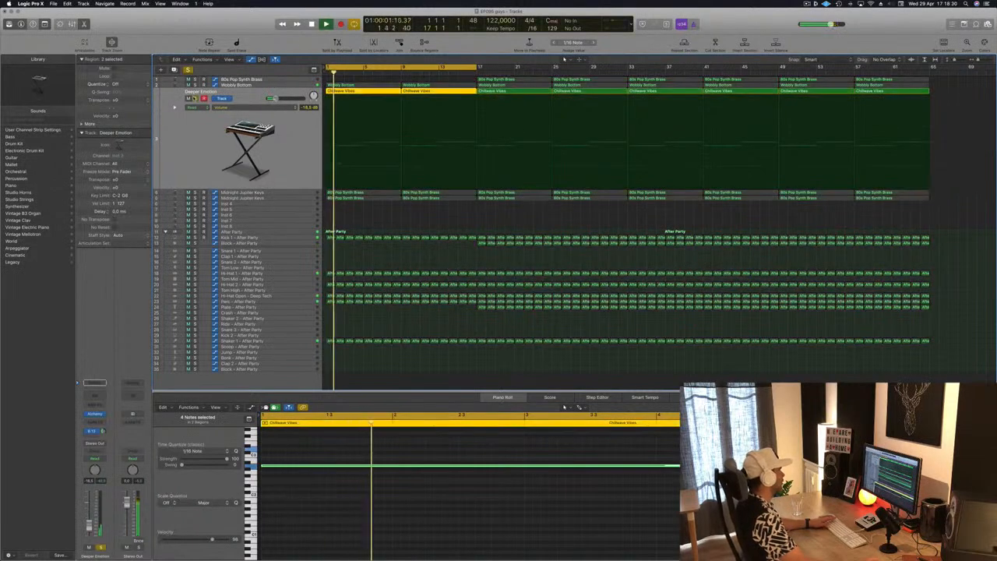
pyautogui.click(195, 98)
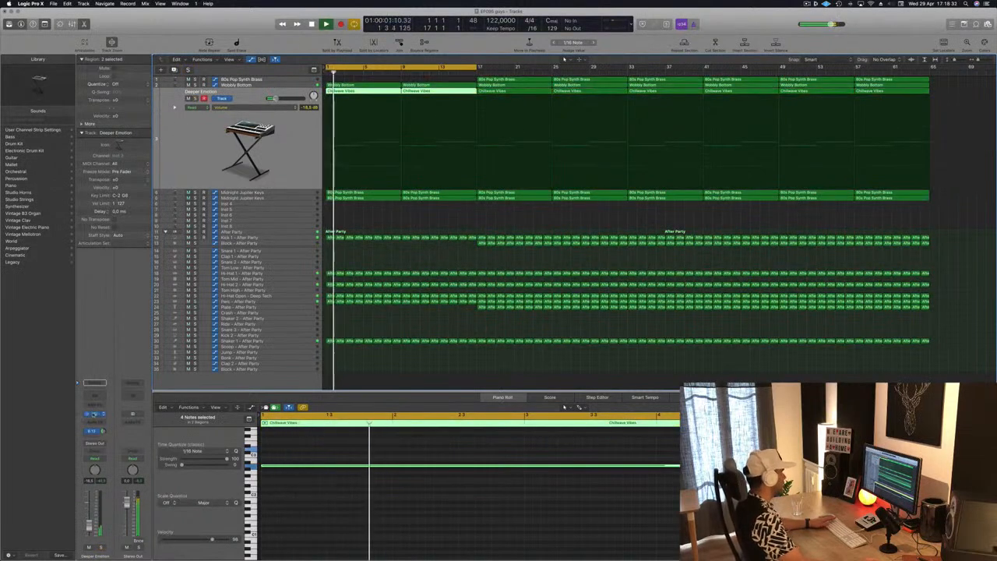
pyautogui.click(95, 413)
pyautogui.moveTo(785, 80); pyautogui.dragTo(716, 115)
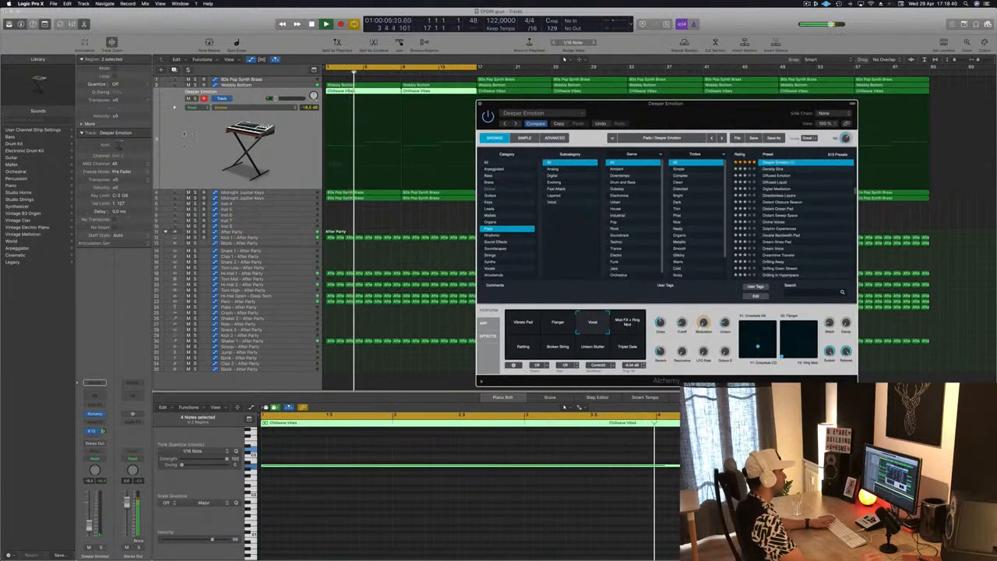
pyautogui.moveTo(677, 105); pyautogui.dragTo(507, 145)
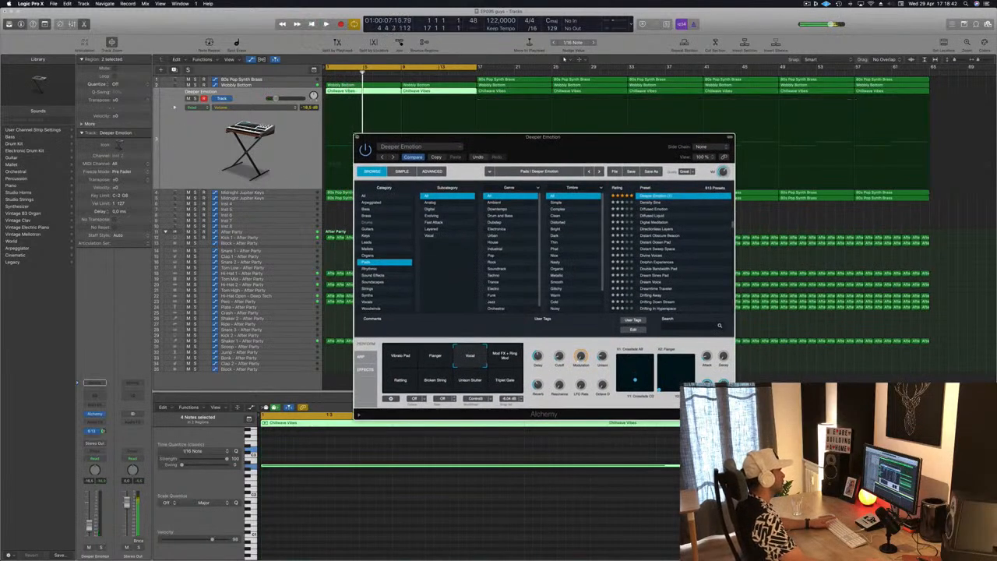
pyautogui.click(358, 137)
# Split the first Wobbly Bottom region at bar 5 and delete its second half
pyautogui.click(366, 85)
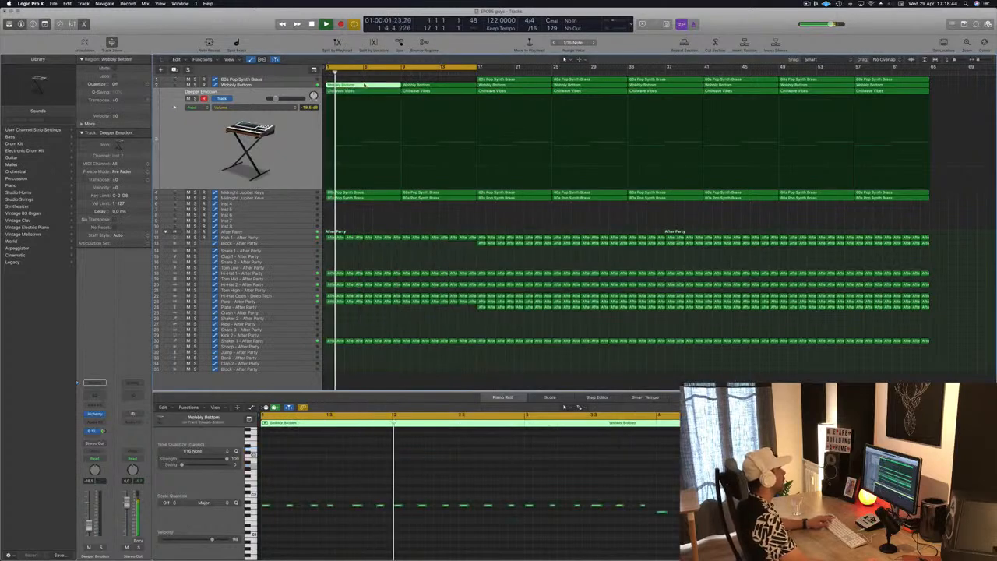
pyautogui.keyDown('super'); pyautogui.doubleClick(363, 84); pyautogui.keyUp('super')
pyautogui.press('Delete')
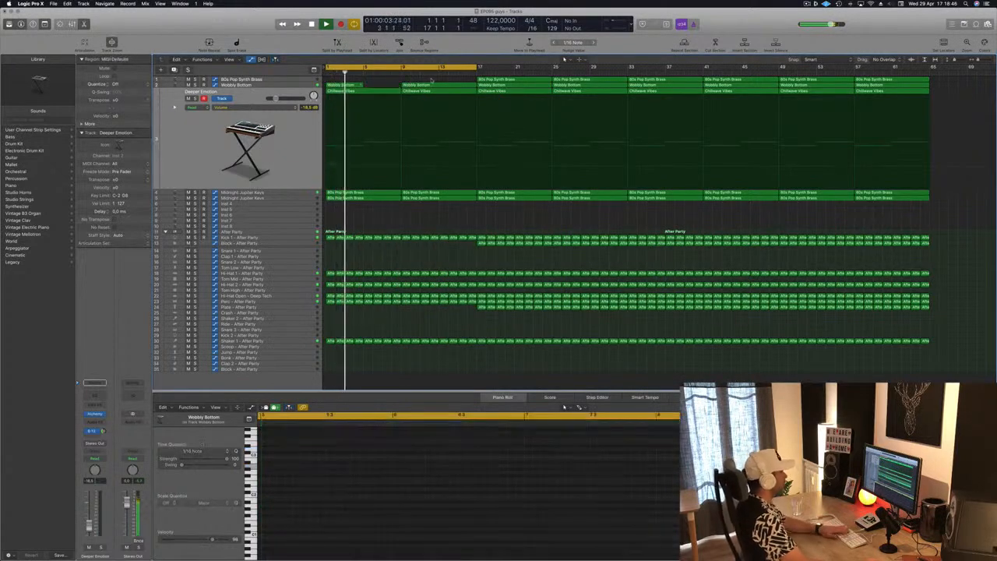
# Repeat the opening four-bar Wobbly Bottom region up to bar 17, replacing the original region from bar 9
pyautogui.click(335, 85)
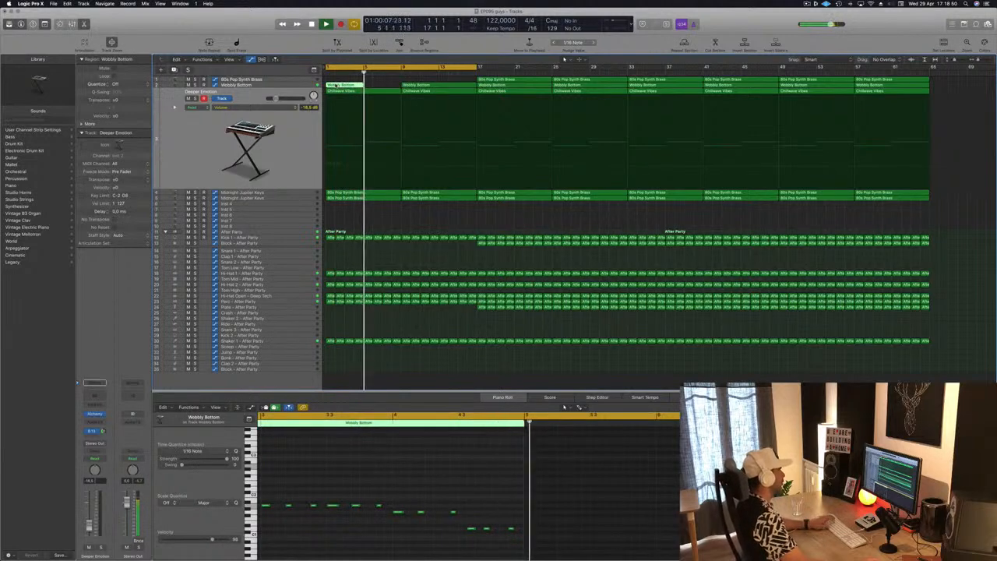
pyautogui.press('Return')
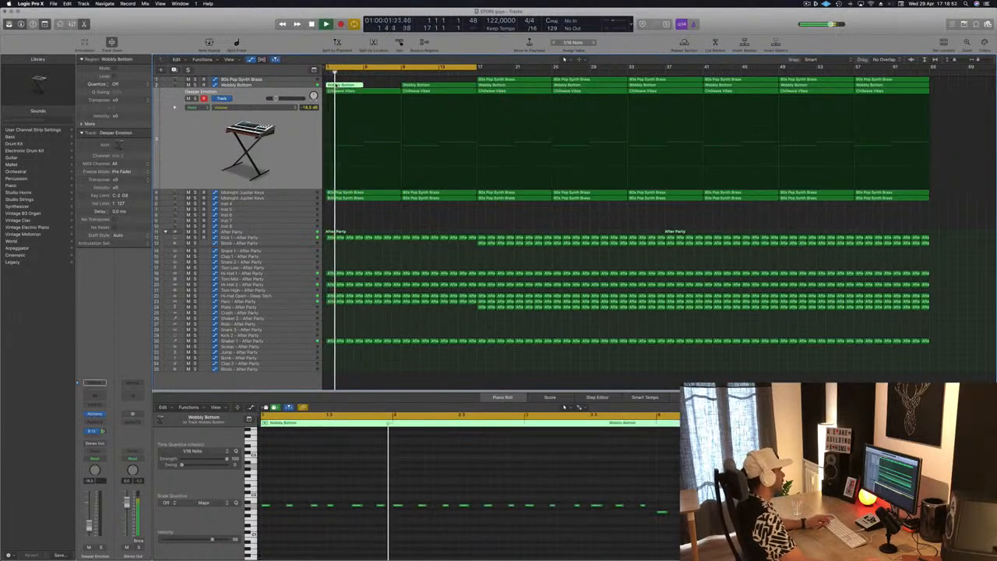
pyautogui.moveTo(339, 85); pyautogui.dragTo(376, 90)
pyautogui.press('Return')
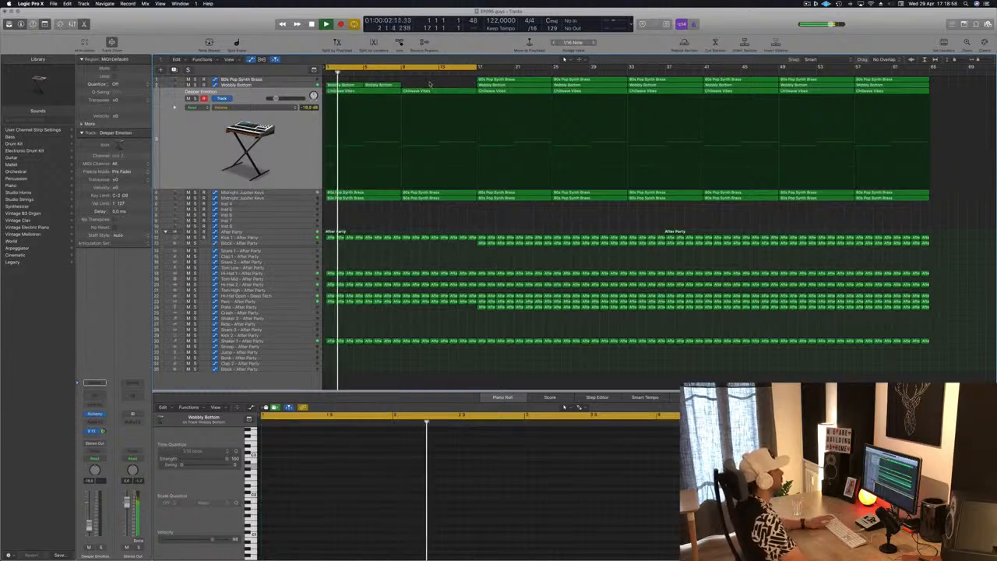
pyautogui.moveTo(444, 86); pyautogui.dragTo(422, 90)
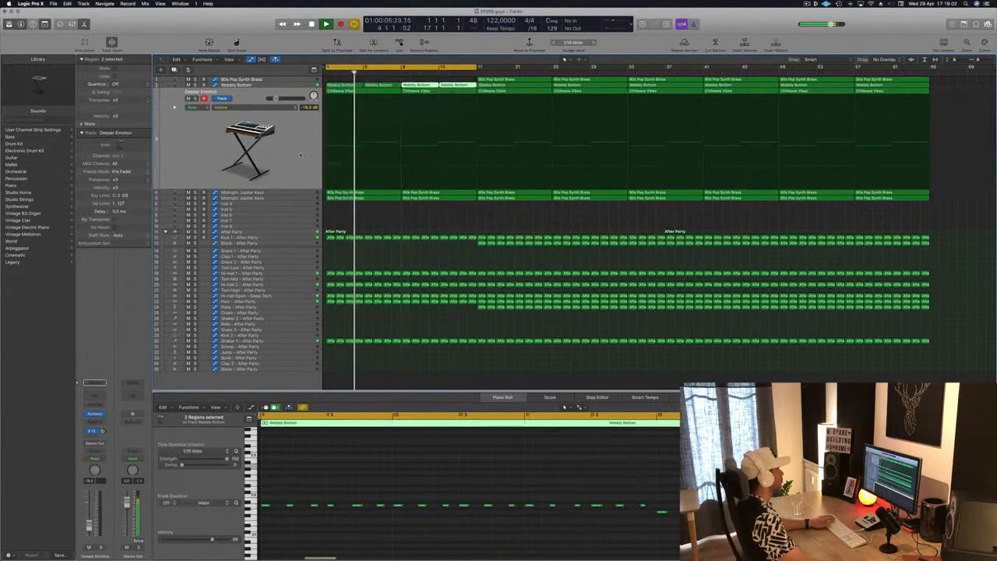
# Delete the Deeper Emotion track's two regions between bars 1 and 17
pyautogui.click(296, 134)
pyautogui.press('Return')
pyautogui.press('Delete')
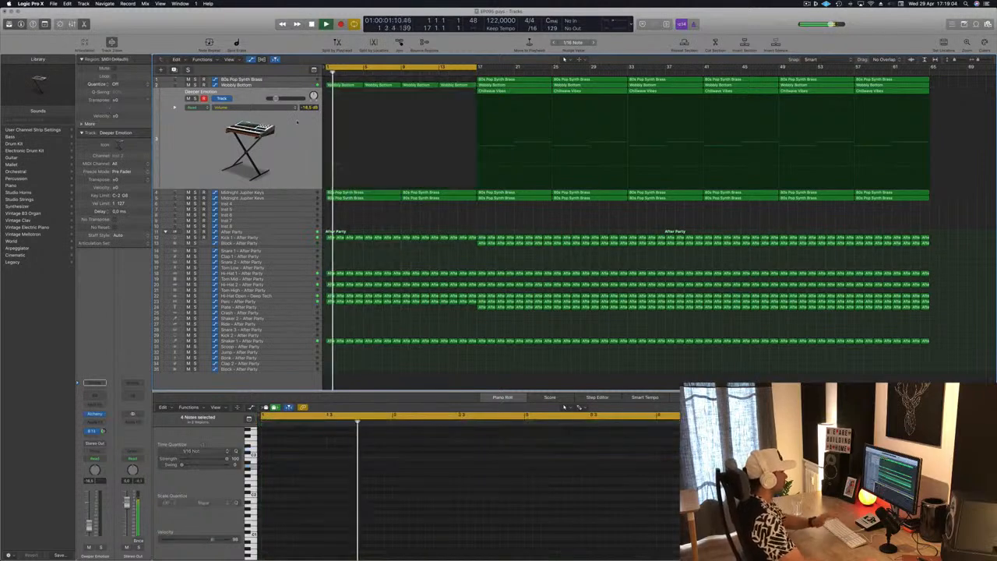
pyautogui.press('space')
# Audition the thinned opening and delete the Hi-Hat 2 – After Party regions between bars 1 and 17
pyautogui.click(310, 193)
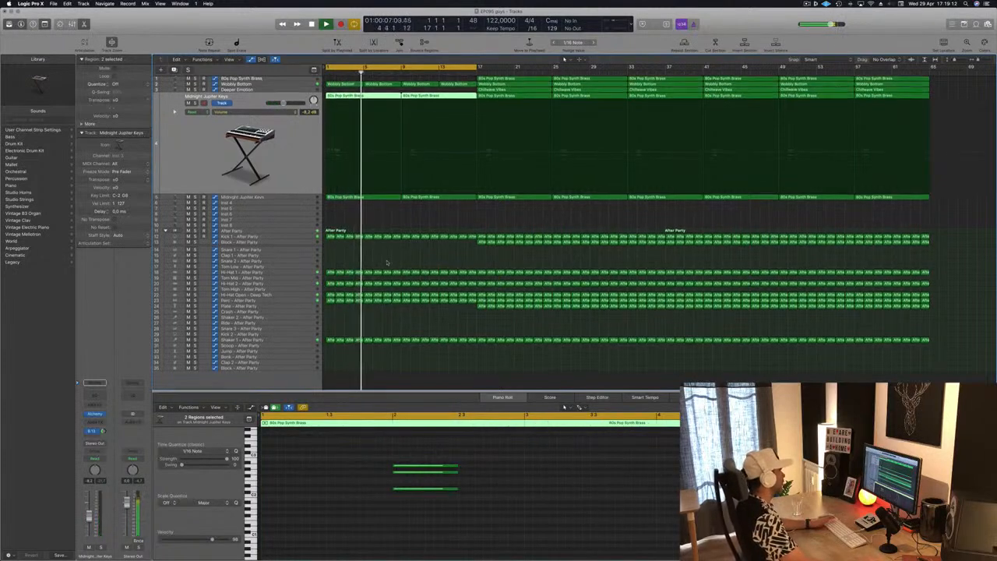
pyautogui.press('space')
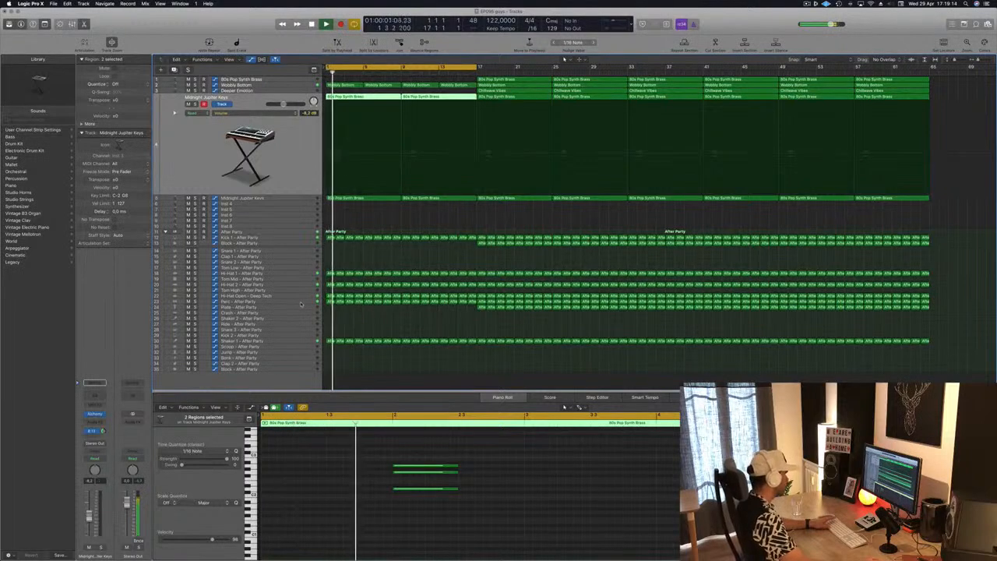
pyautogui.click(300, 304)
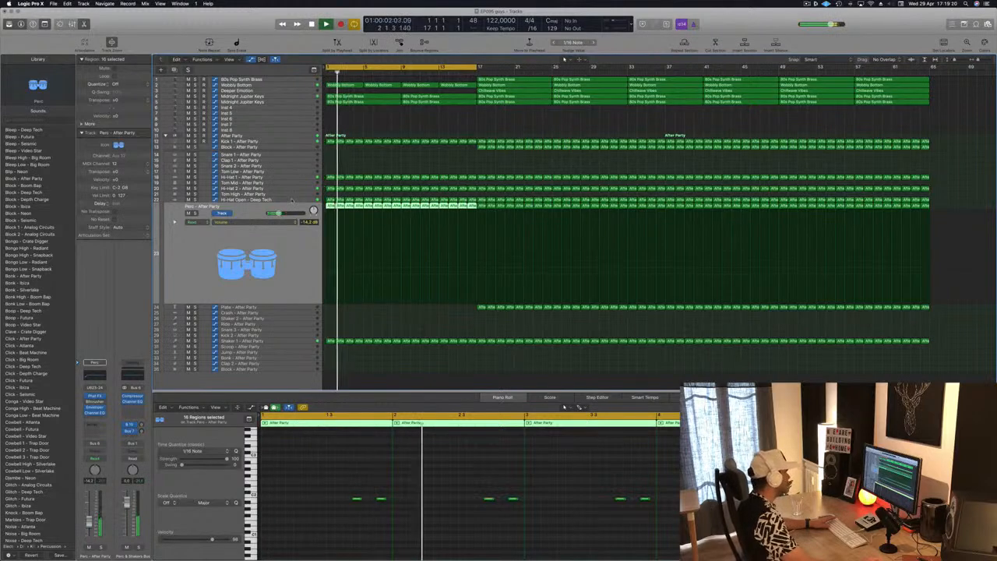
pyautogui.press('Up')
pyautogui.press('Up')
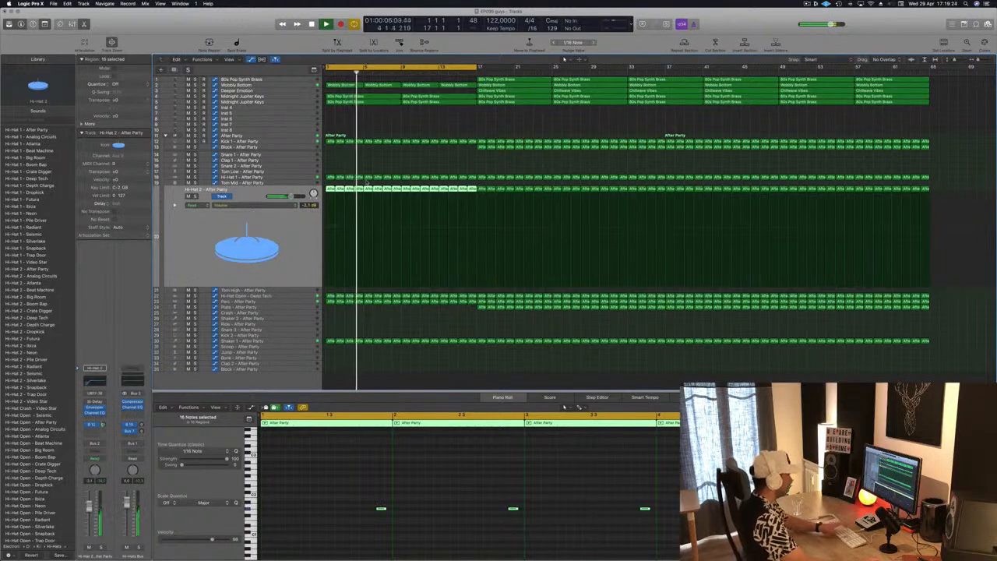
pyautogui.press('Delete')
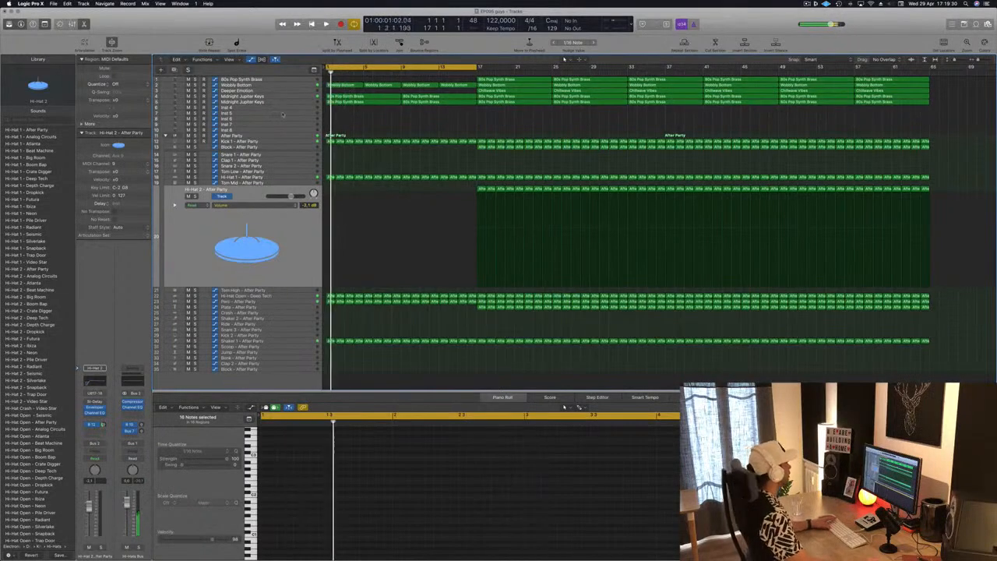
# Open Alchemy on the second Midnight Jupiter Keys track and load the Cluttered Atmosphere preset from the Soundscapes category
pyautogui.click(296, 102)
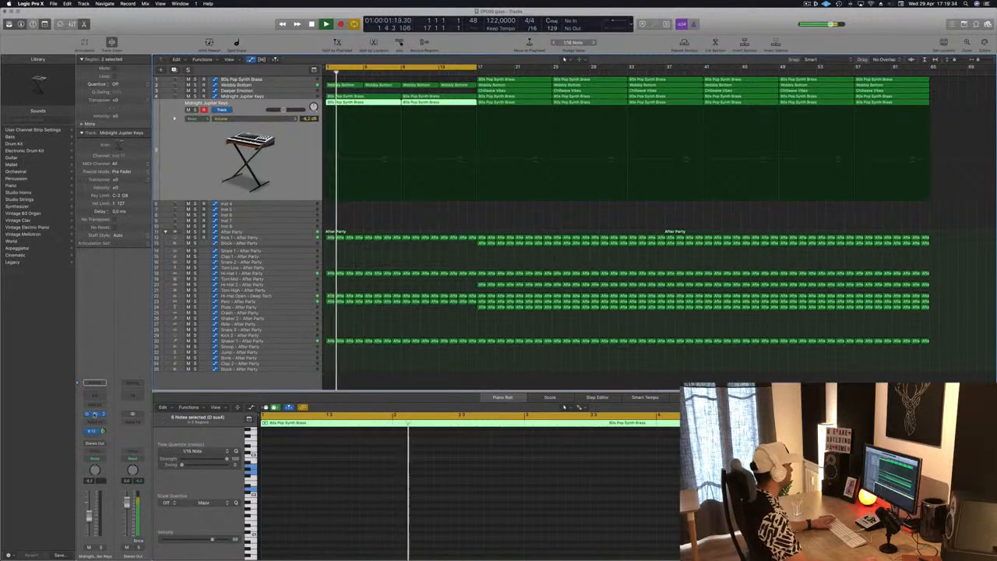
pyautogui.click(93, 414)
pyautogui.moveTo(651, 92); pyautogui.dragTo(612, 94)
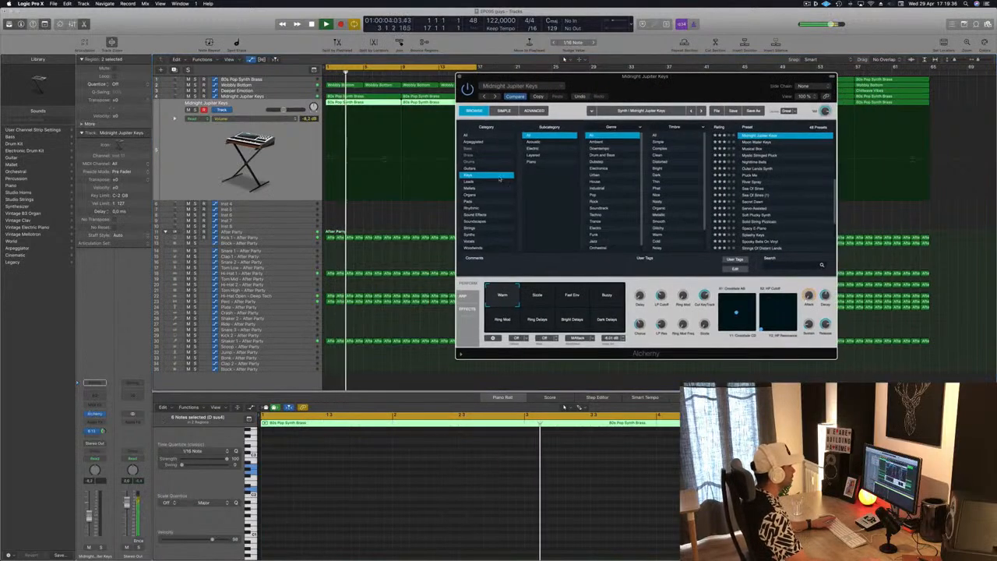
pyautogui.click(486, 221)
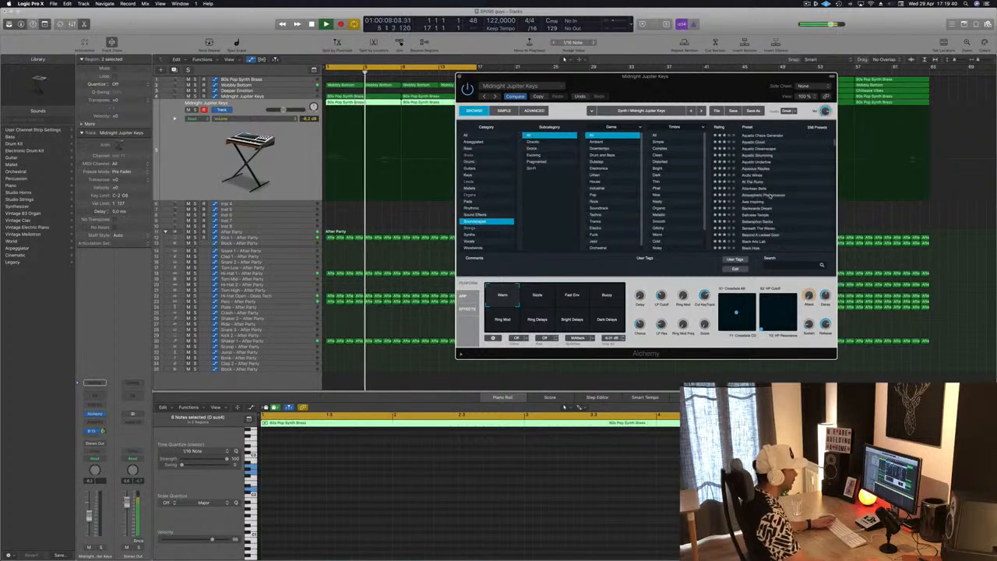
pyautogui.scroll(-5, 771, 196)
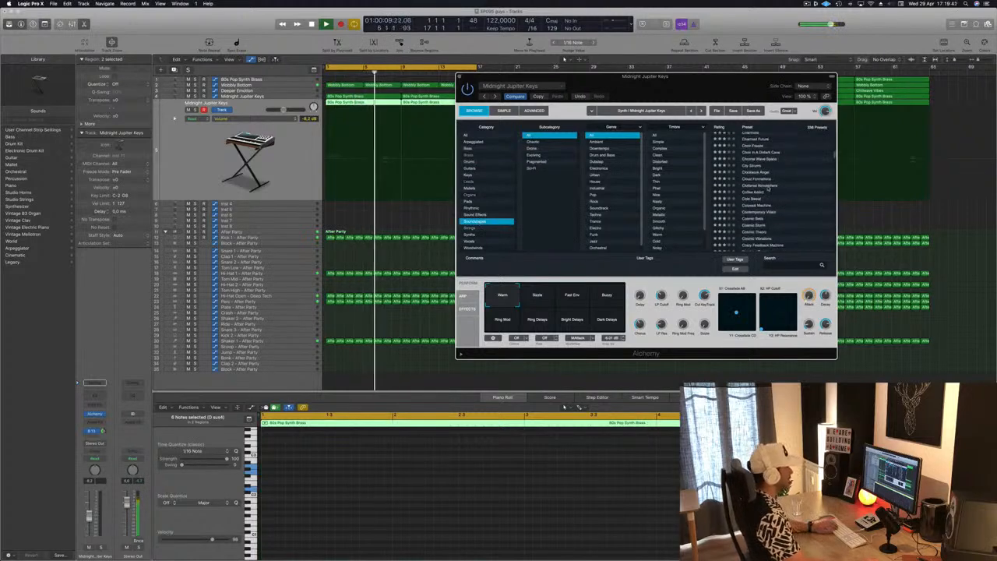
pyautogui.click(763, 186)
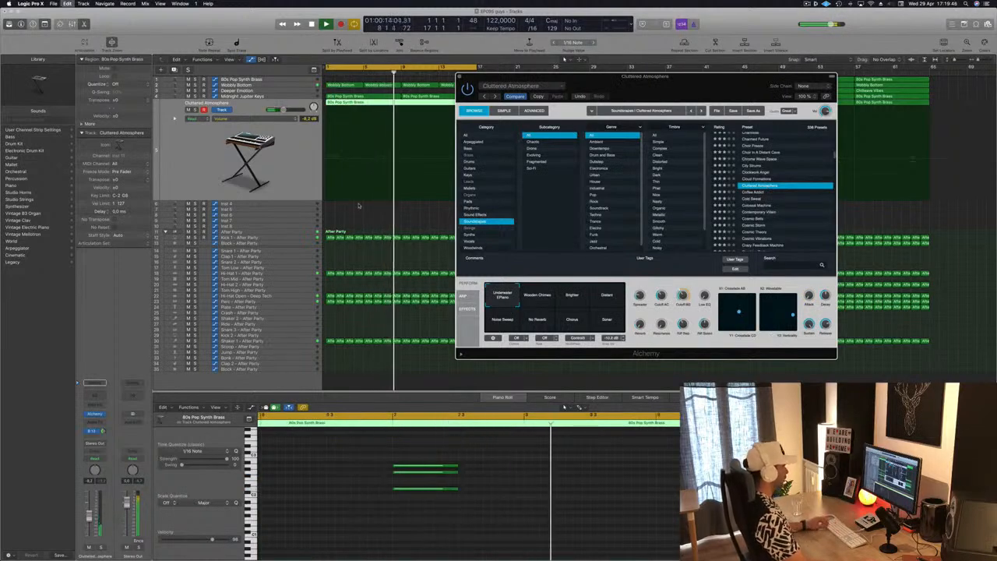
# Move the Alchemy window clear of the opening bars and audition the Cluttered Atmosphere sound from about bar 7
pyautogui.press('super+z')
pyautogui.moveTo(644, 76); pyautogui.dragTo(820, 57)
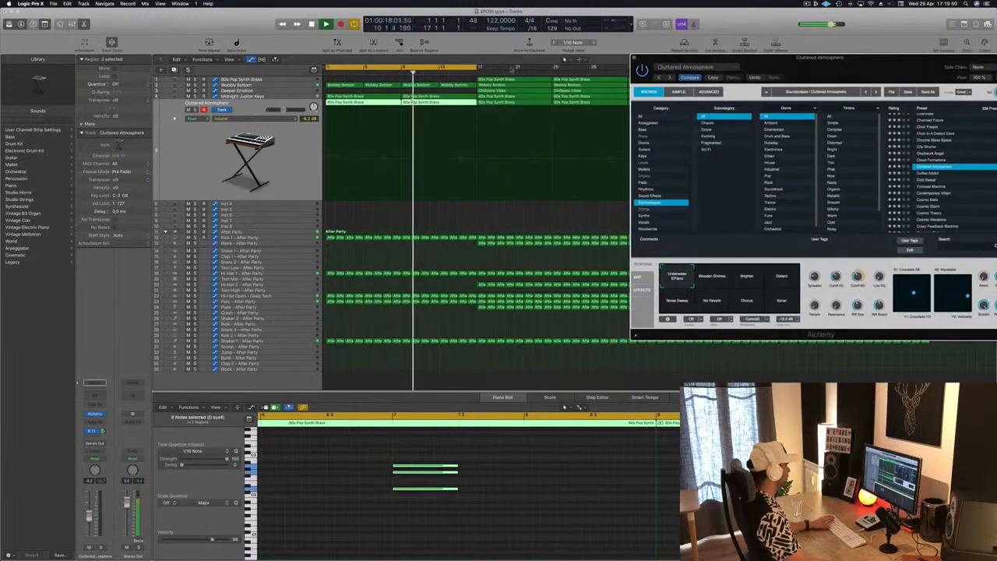
pyautogui.press('space')
pyautogui.press('space')
pyautogui.click(383, 71)
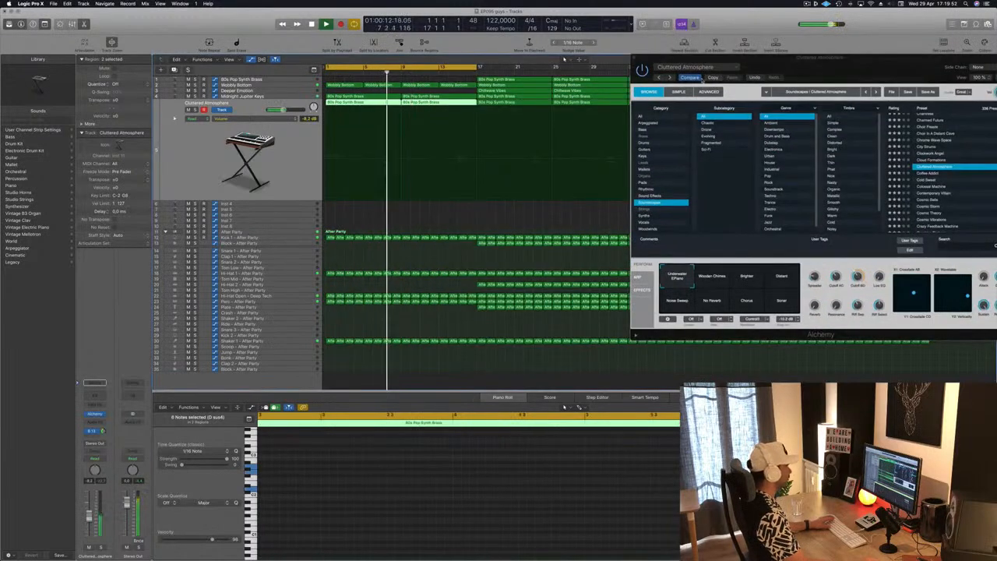
# Switch Alchemy back to the Midnight Jupiter Keys sound for comparison and place its window below the track's regions
pyautogui.click(697, 78)
pyautogui.press('space')
pyautogui.moveTo(885, 64); pyautogui.dragTo(723, 204)
pyautogui.press('space')
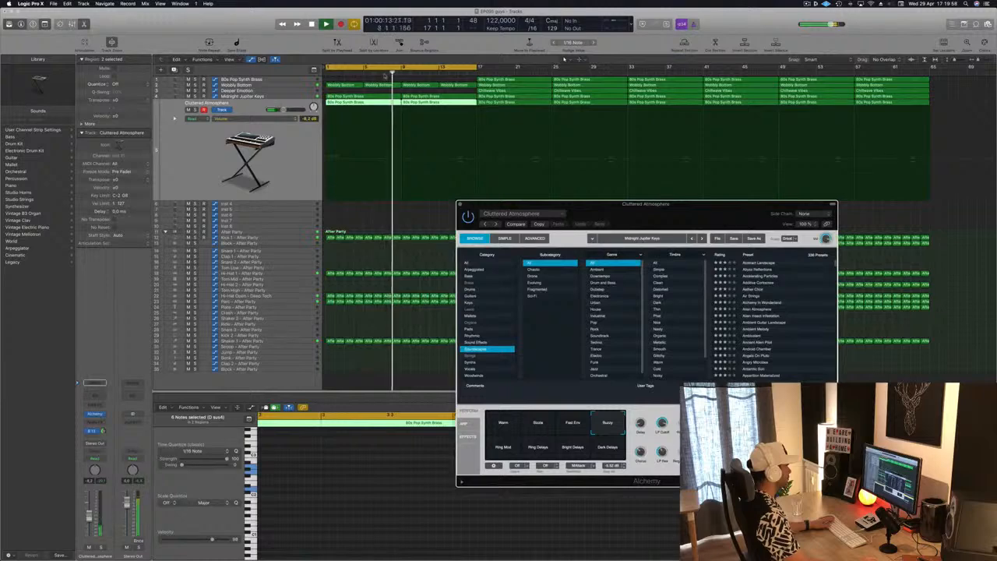
# Audition the Midnight Jupiter Keys and Cluttered Atmosphere tracks in turn, keeping the Alchemy window below the selected track
pyautogui.click(381, 73)
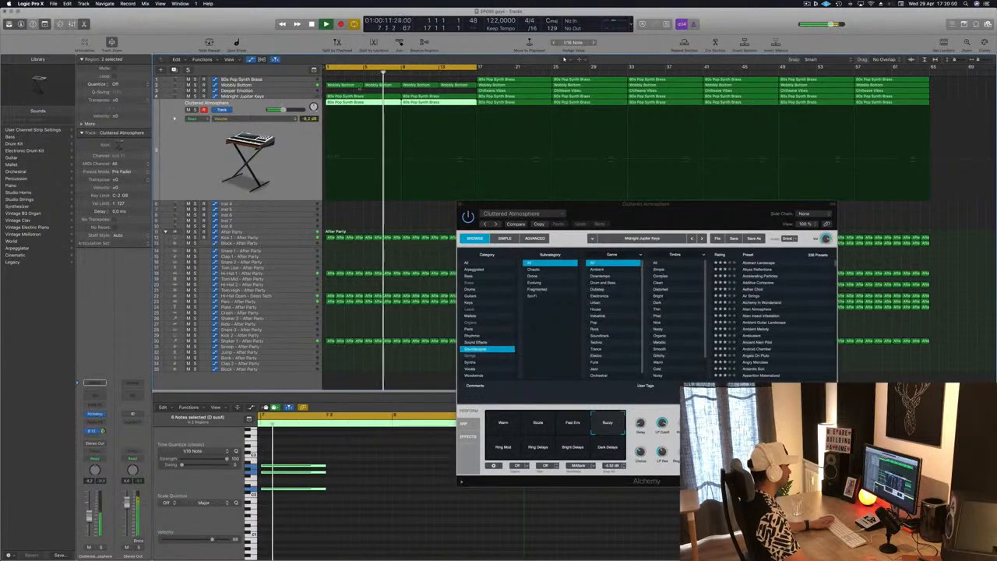
pyautogui.press('Up')
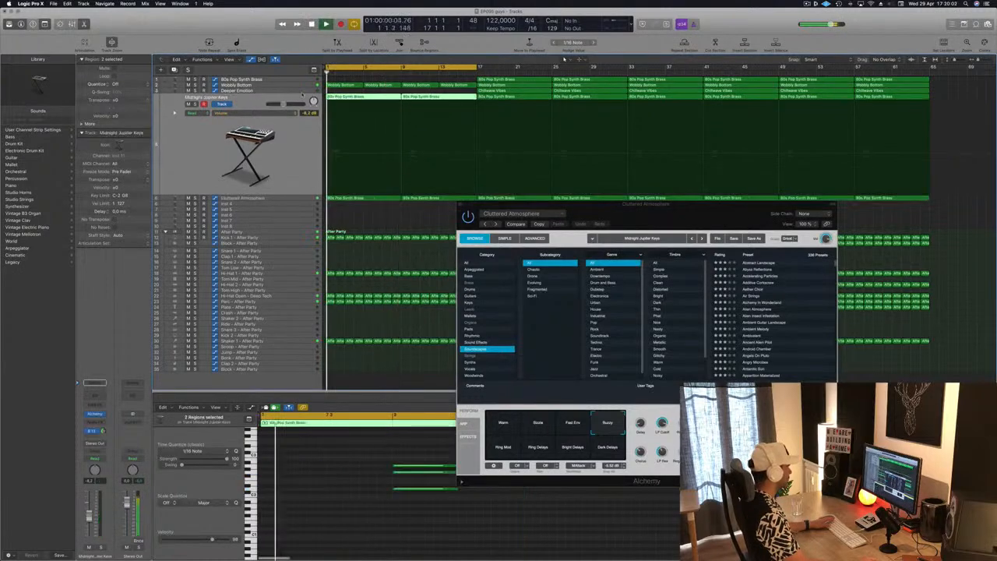
pyautogui.moveTo(740, 214); pyautogui.dragTo(584, 274)
pyautogui.click(302, 200)
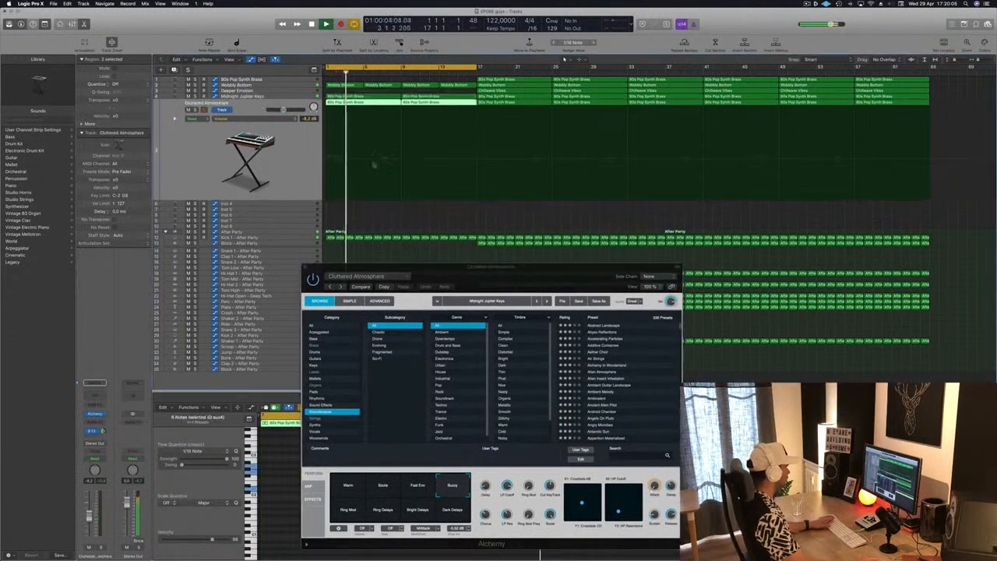
# Reopen Alchemy on the Cluttered Atmosphere track, choose the Warm performance snapshot, and close the plug-in window
pyautogui.click(97, 415)
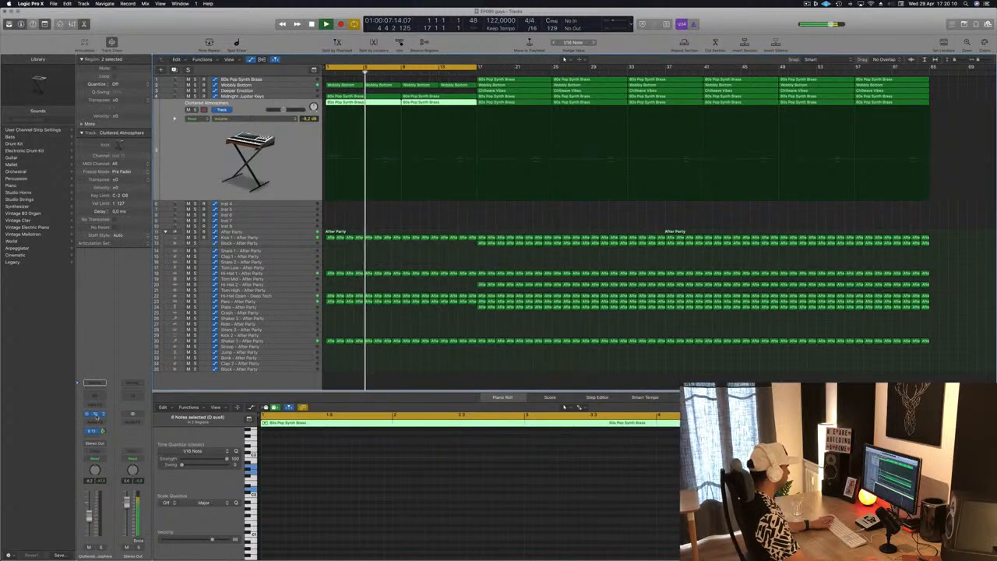
pyautogui.click(97, 415)
pyautogui.click(97, 415)
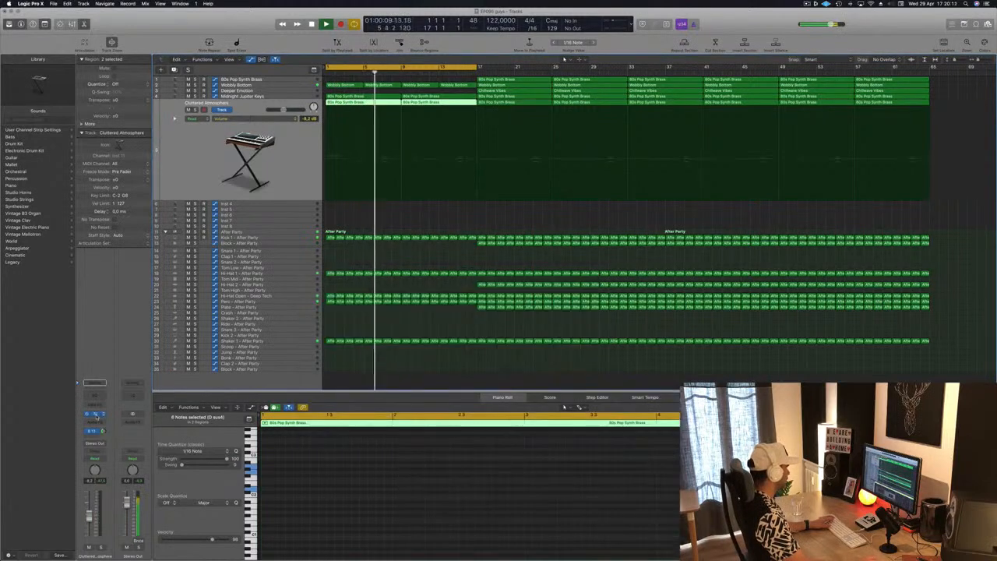
pyautogui.click(95, 414)
pyautogui.click(348, 484)
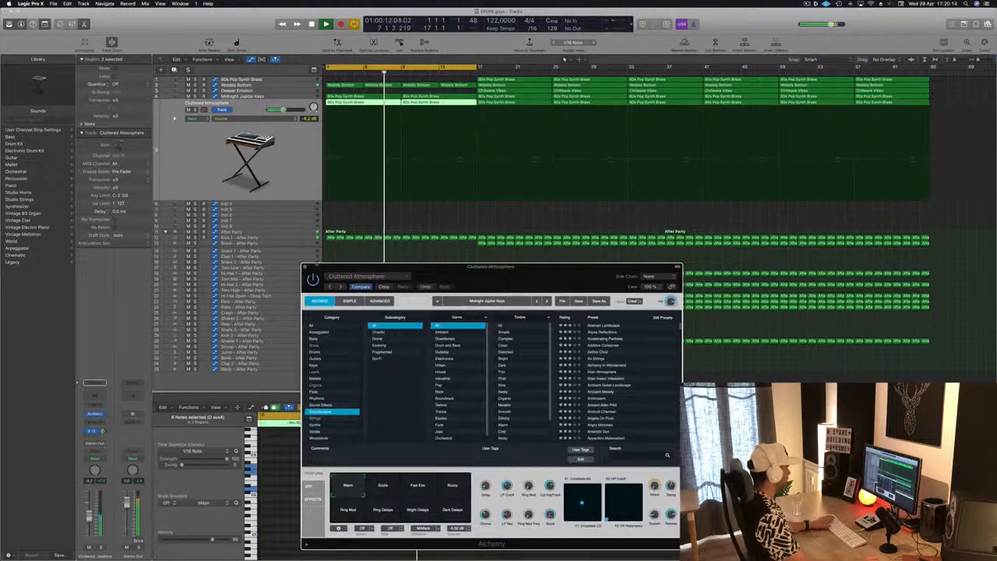
pyautogui.click(305, 268)
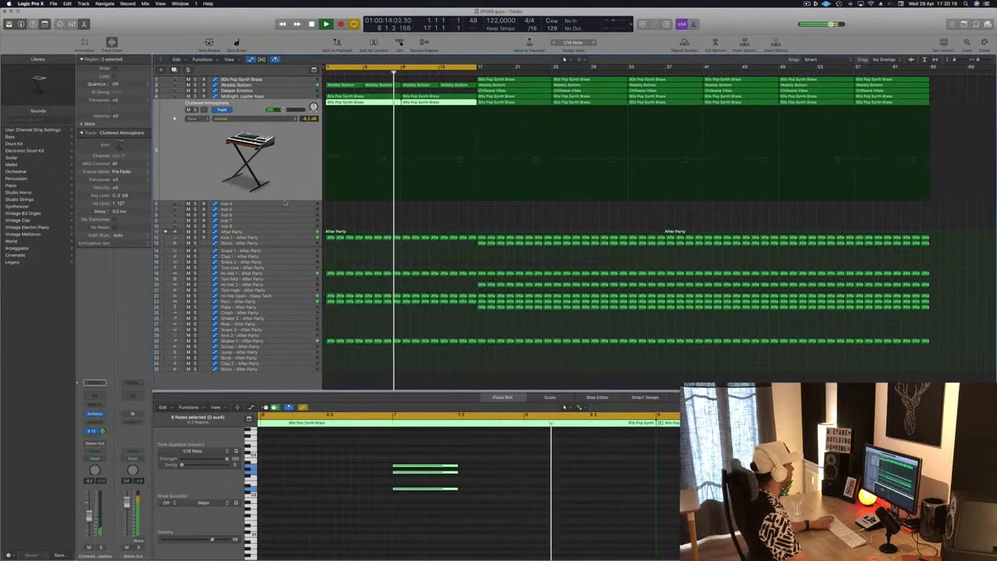
# Open Alchemy on the empty Inst 4 track and load the Atlantean Bells preset from the Soundscapes category
pyautogui.press('Down')
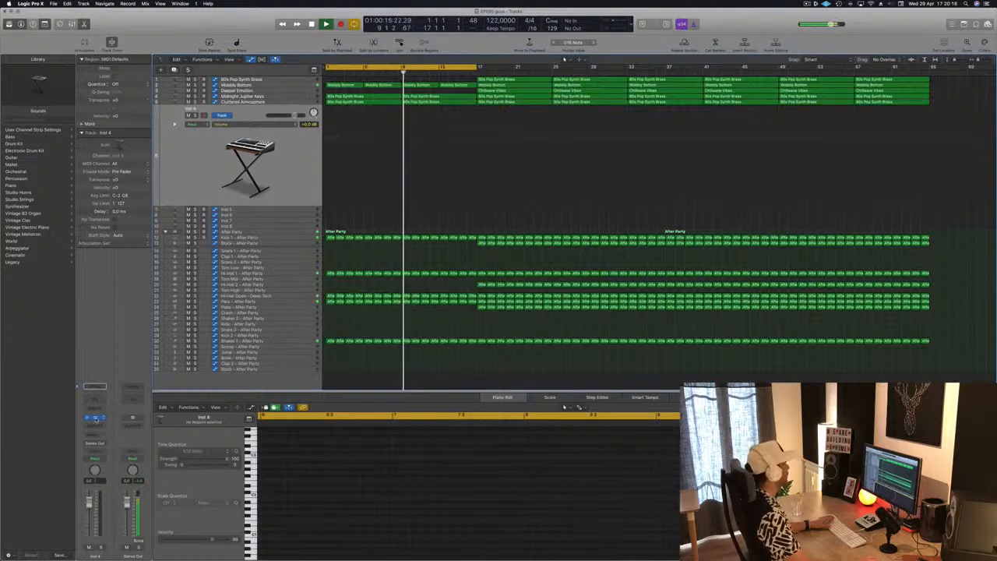
pyautogui.press('v')
pyautogui.moveTo(226, 19); pyautogui.dragTo(708, 77)
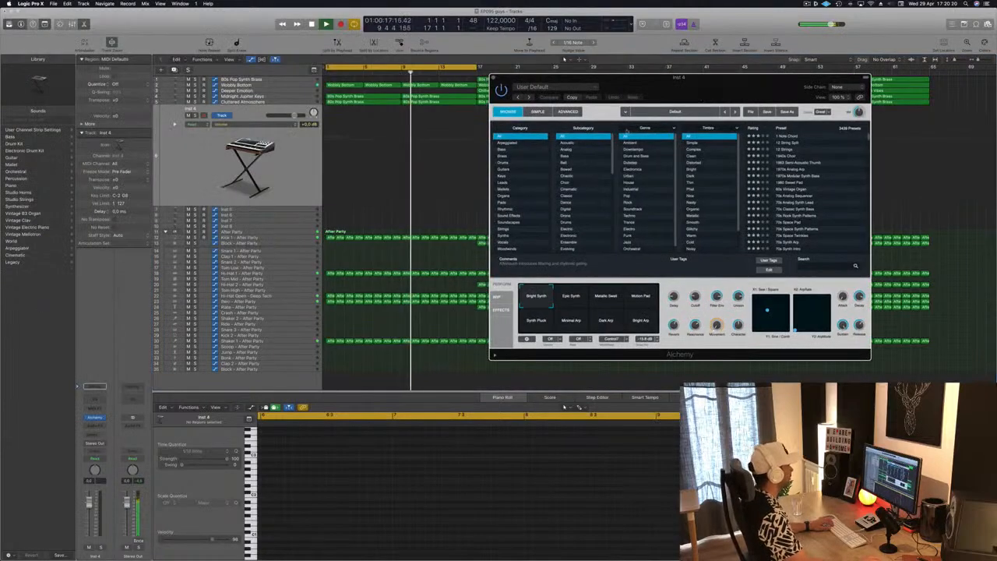
pyautogui.click(514, 224)
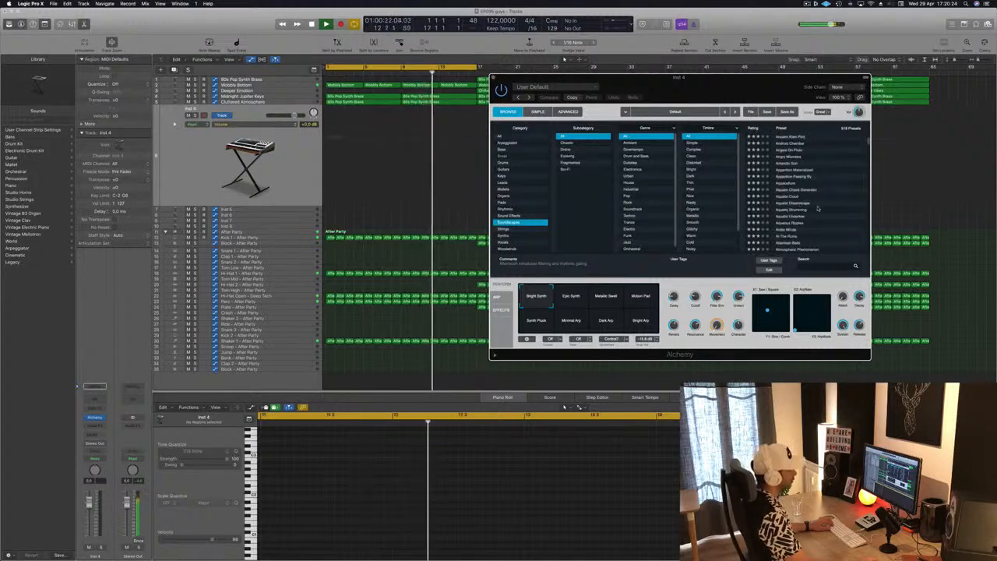
pyautogui.scroll(-2, 794, 216)
pyautogui.click(790, 221)
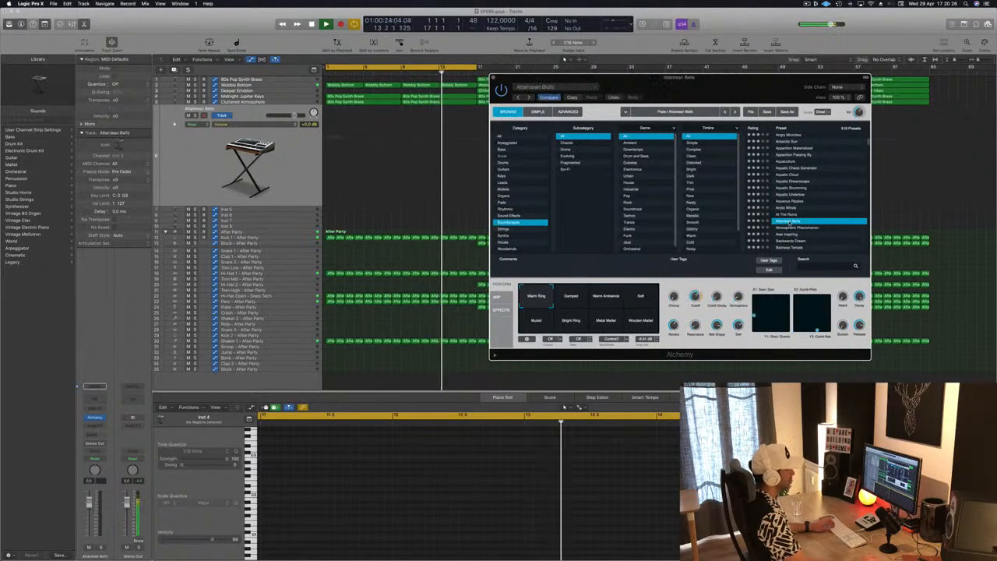
# Show the Musical Typing keyboard, shift it to a lower octave range with test notes, and move it clear of the preset list
pyautogui.press('super+k')
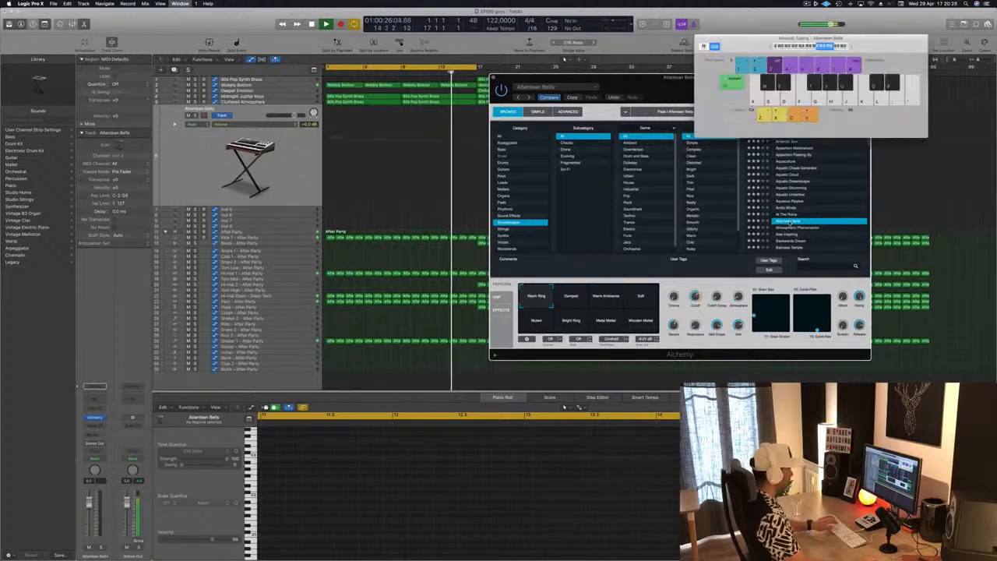
pyautogui.click(807, 46)
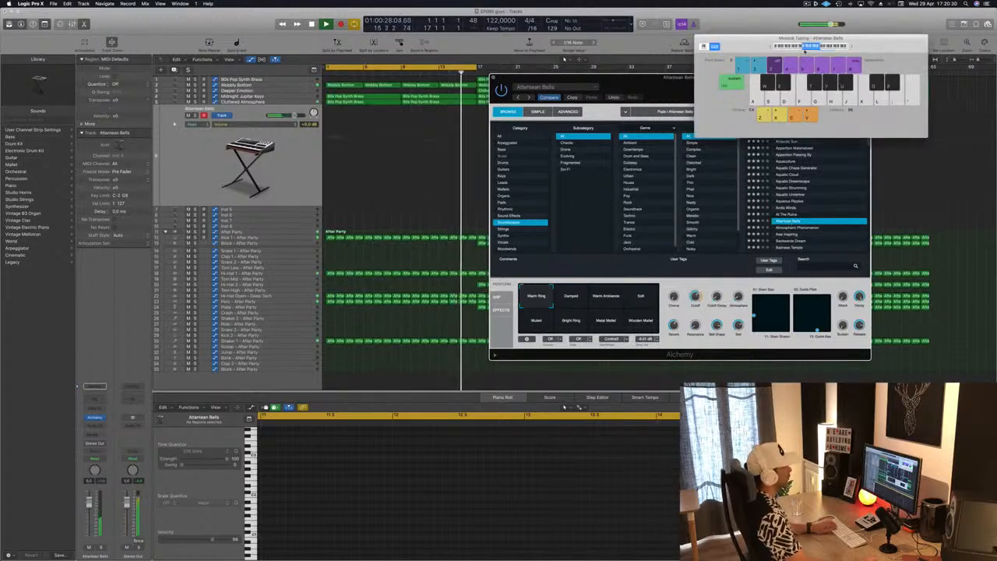
pyautogui.press('h')
pyautogui.click(794, 46)
pyautogui.press('g')
pyautogui.moveTo(741, 44); pyautogui.dragTo(733, 17)
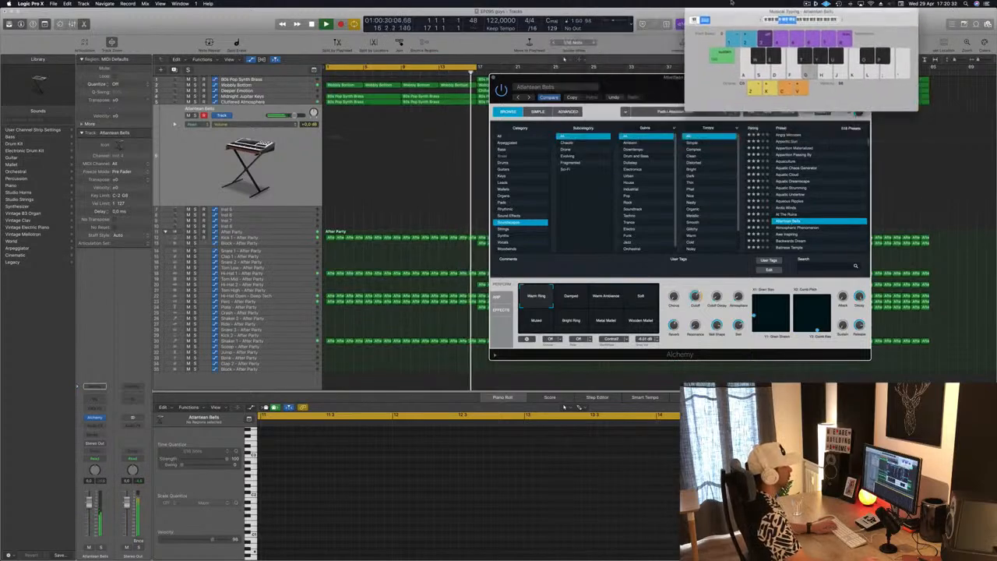
# Audition Aquatic Strumming, Aquatic Undertow, Aether Choir and Additive Corkscrew, and settle on the Accelerating Particles preset
pyautogui.click(794, 187)
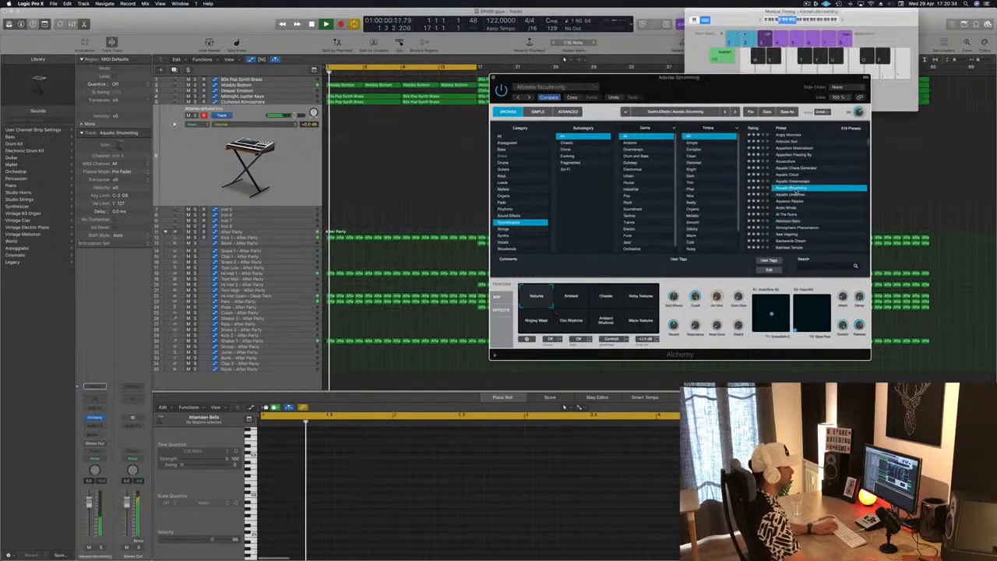
pyautogui.click(798, 194)
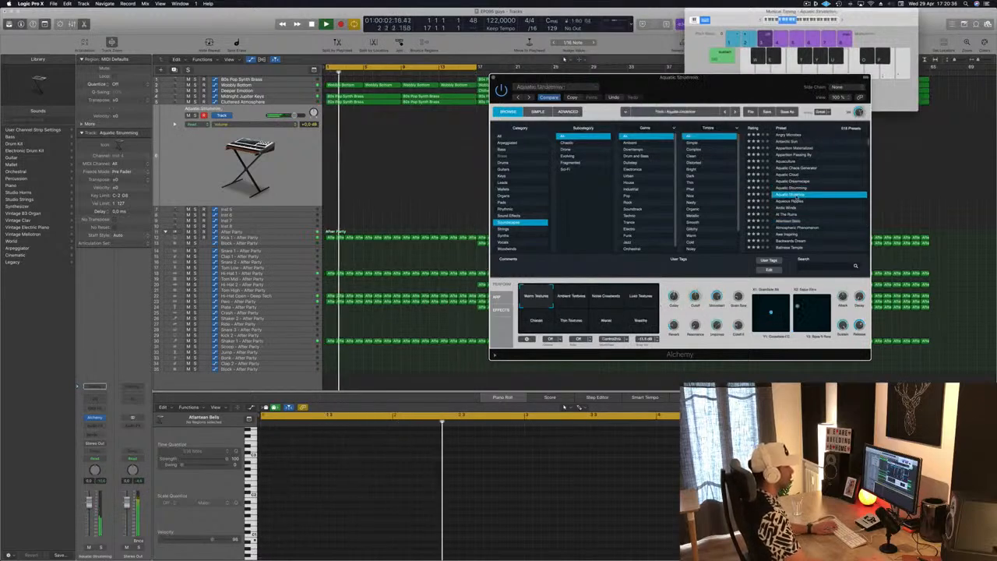
pyautogui.scroll(5, 799, 194)
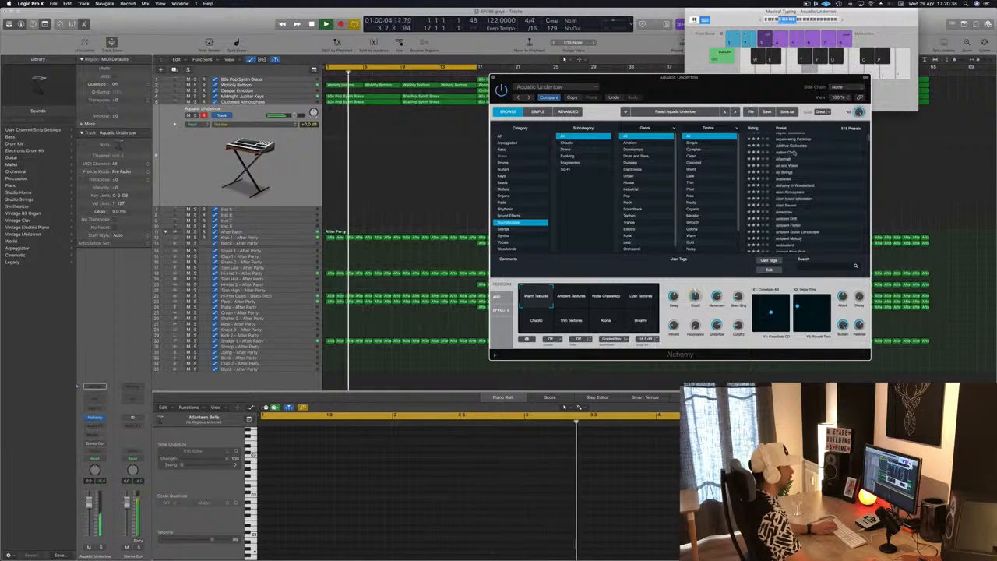
pyautogui.click(789, 153)
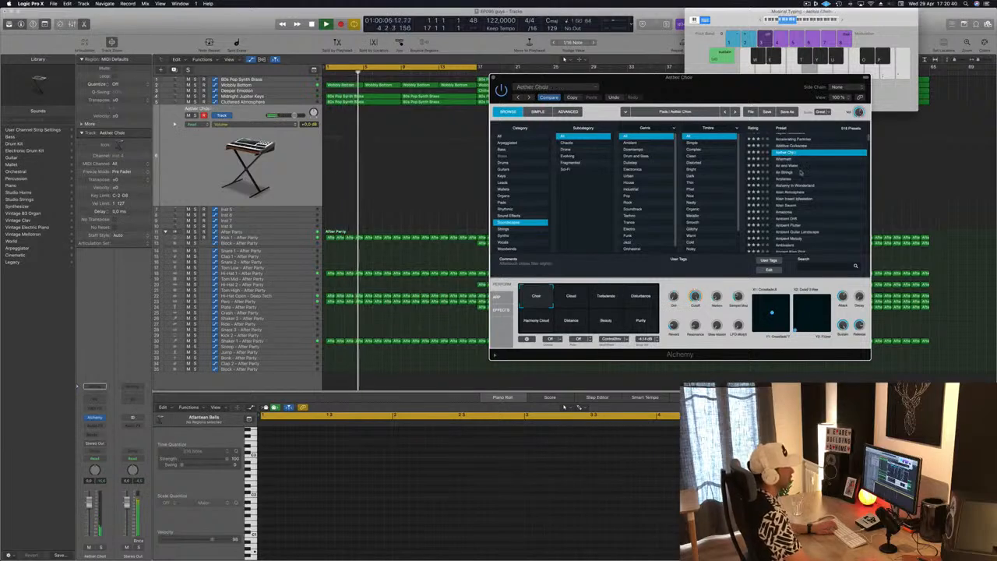
pyautogui.scroll(2, 797, 160)
pyautogui.click(800, 164)
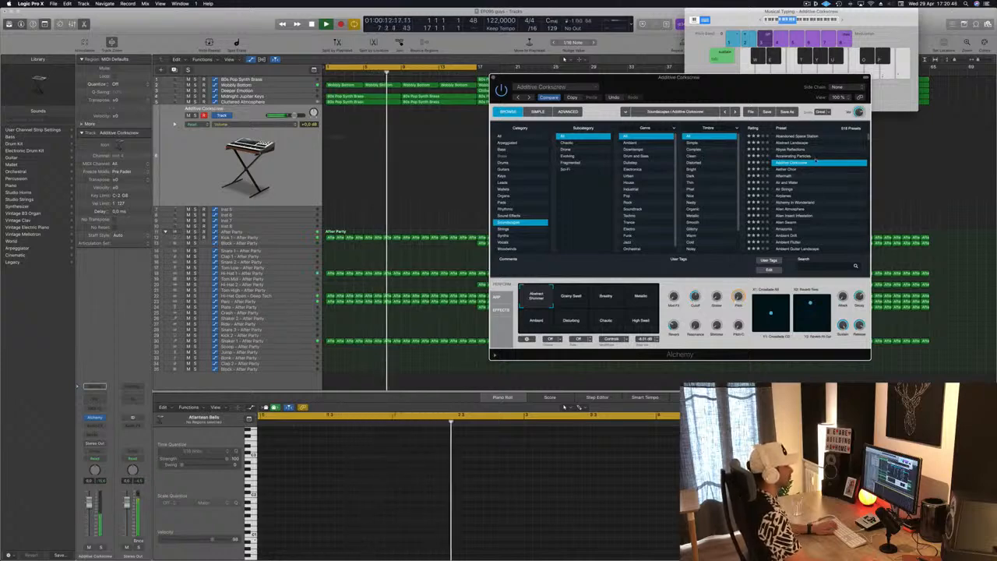
pyautogui.click(792, 157)
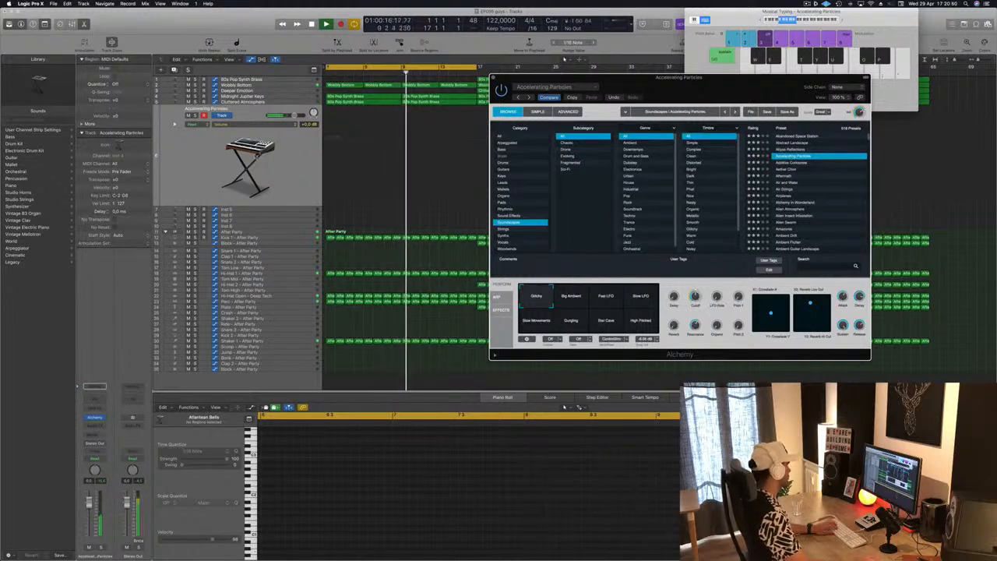
# Set the Accelerating Particles track's volume to -10.8 dB and record a sustained note on it
pyautogui.click(80, 512)
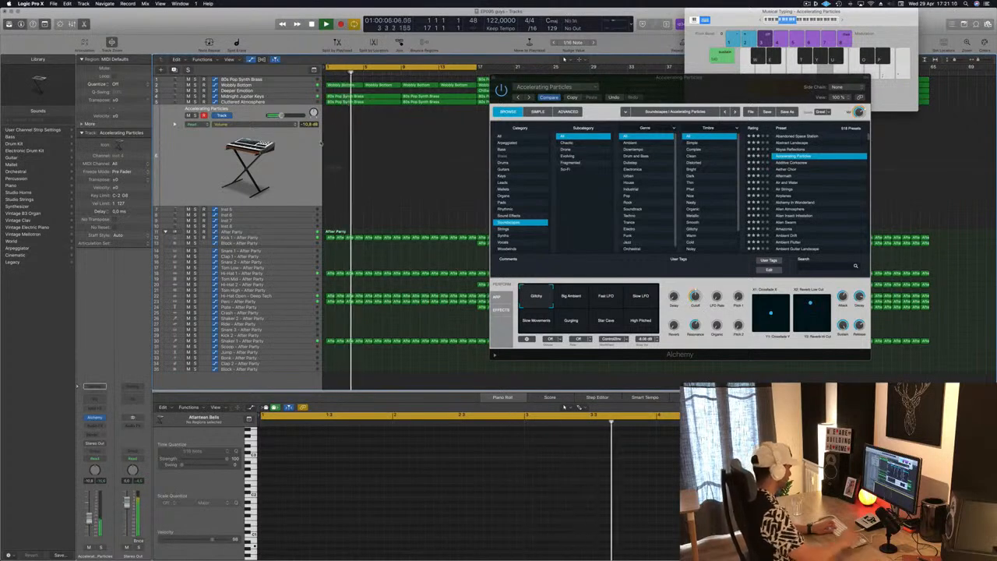
pyautogui.press('r')
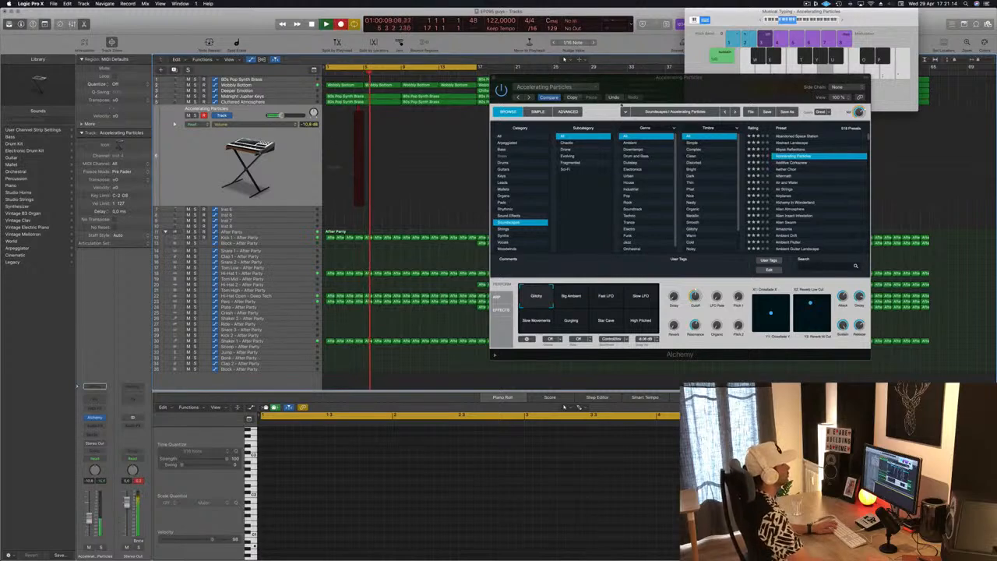
pyautogui.moveTo(717, 88); pyautogui.dragTo(736, 116)
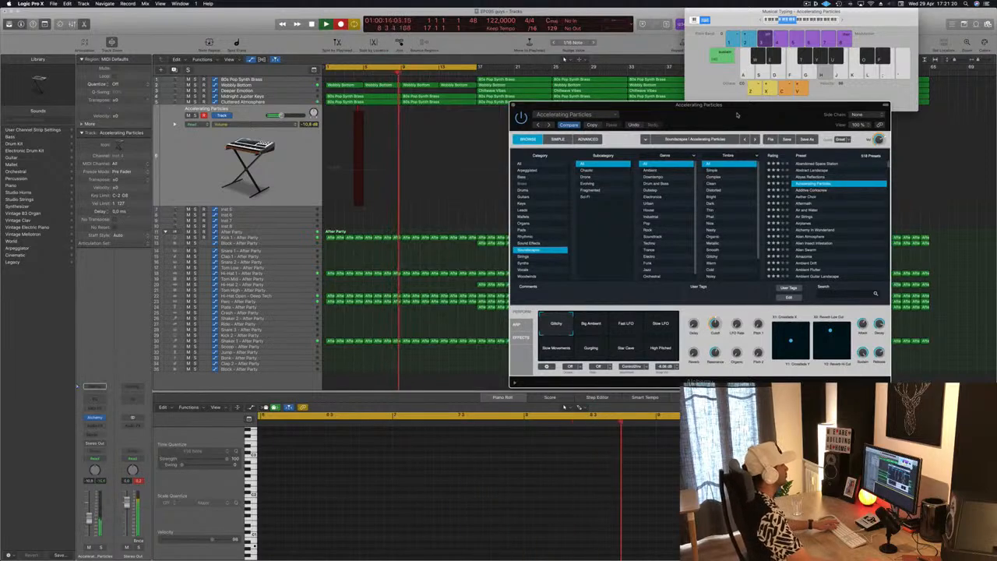
pyautogui.press('space')
pyautogui.press('space')
# Move the recorded region to bar 1, align its note with the region's start, and play it back from the beginning
pyautogui.moveTo(375, 110); pyautogui.dragTo(346, 112)
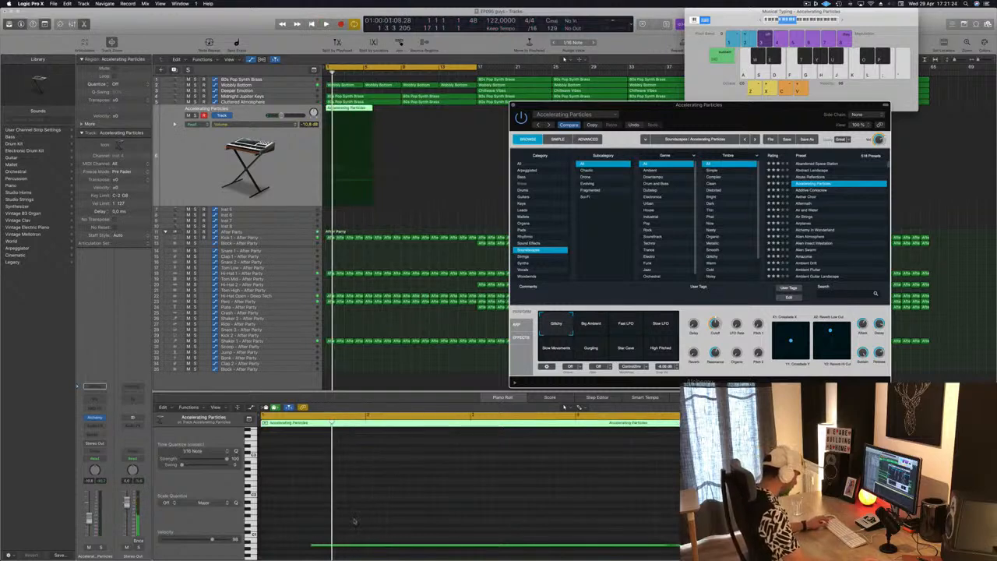
pyautogui.moveTo(343, 547); pyautogui.dragTo(298, 539)
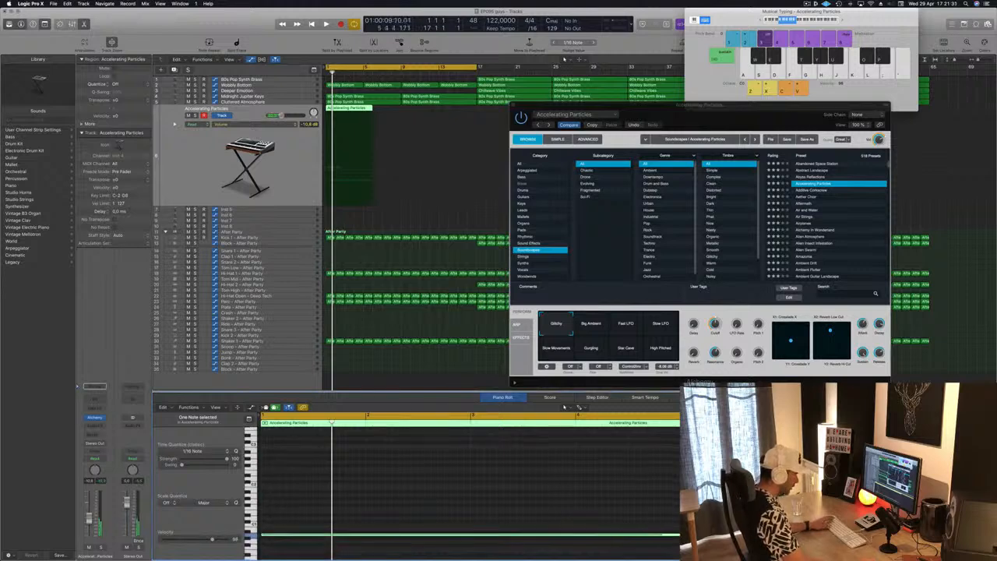
pyautogui.press('space')
pyautogui.moveTo(623, 104); pyautogui.dragTo(658, 92)
pyautogui.press('space')
pyautogui.press('space')
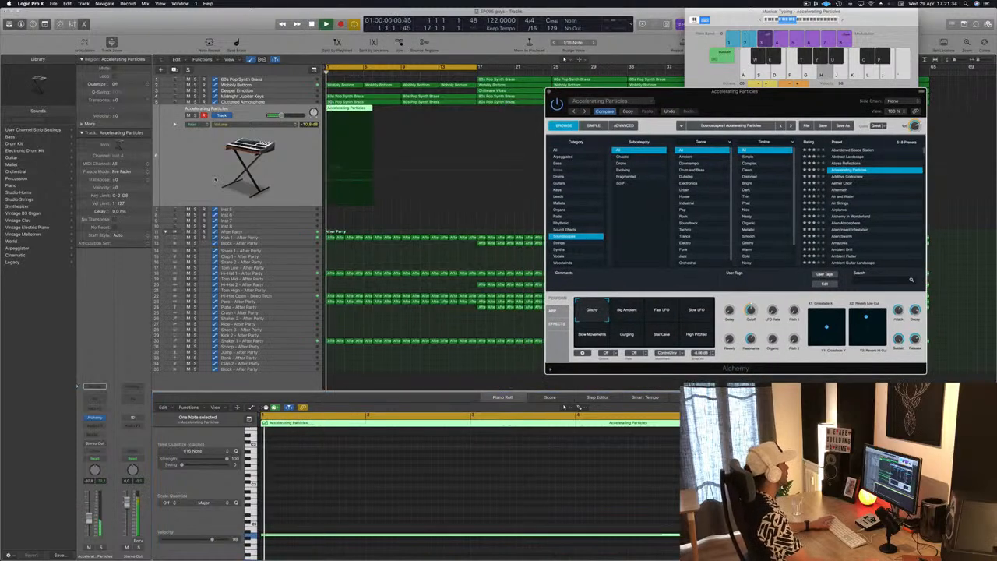
# Lower the Accelerating Particles track's volume to about -15 dB and duplicate the track with its Alchemy settings
pyautogui.click(215, 175)
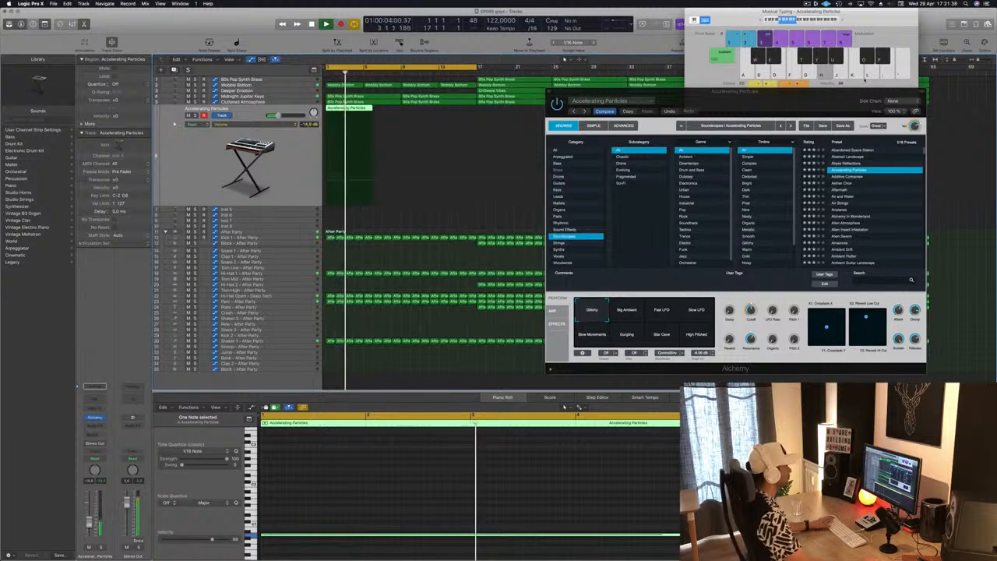
pyautogui.moveTo(754, 108); pyautogui.dragTo(741, 105)
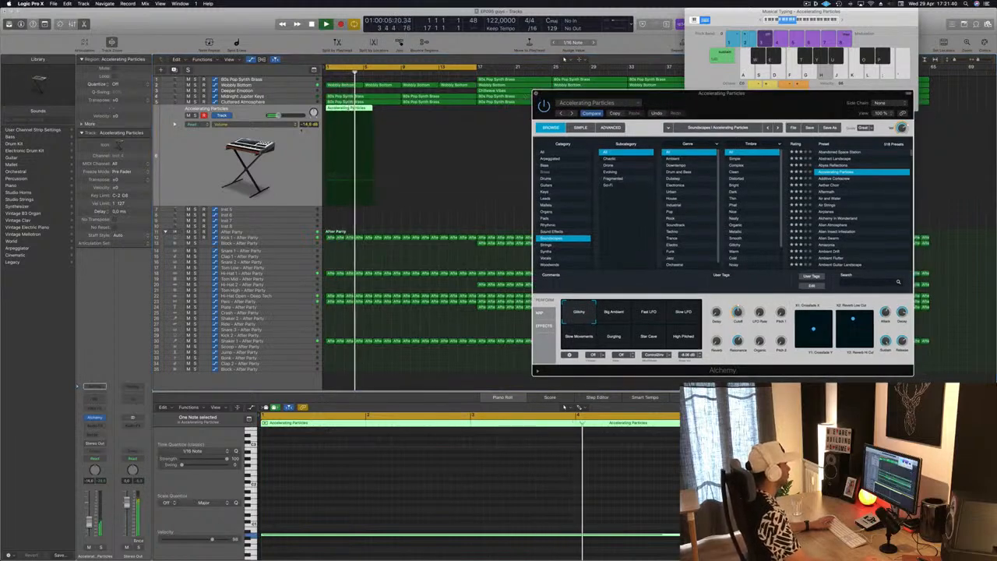
pyautogui.click(535, 94)
pyautogui.press('super+d')
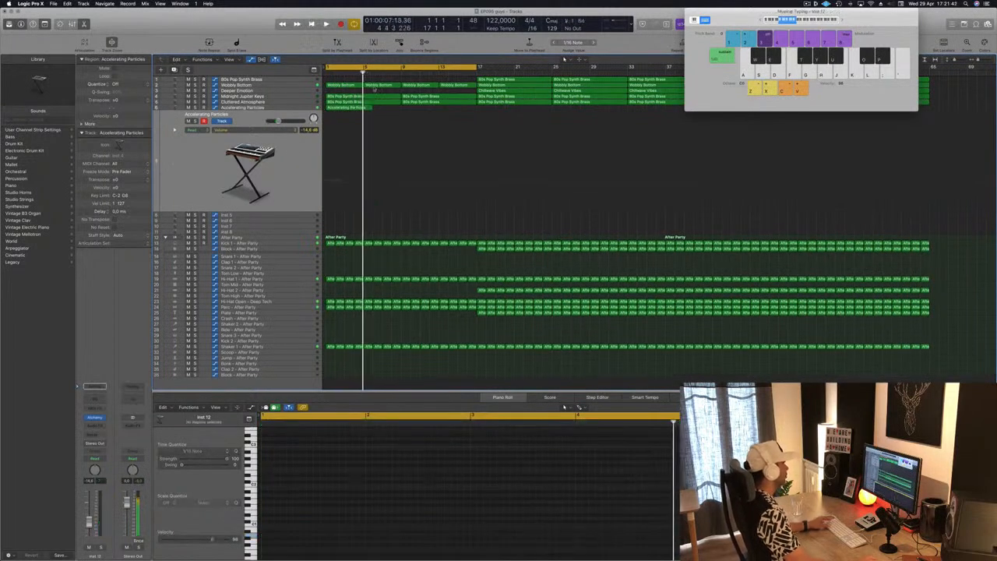
# Lengthen the Accelerating Particles region to bar 9 and stretch its note to the region's end
pyautogui.click(366, 106)
pyautogui.moveTo(369, 106); pyautogui.dragTo(400, 106)
pyautogui.scroll(-10, 369, 531)
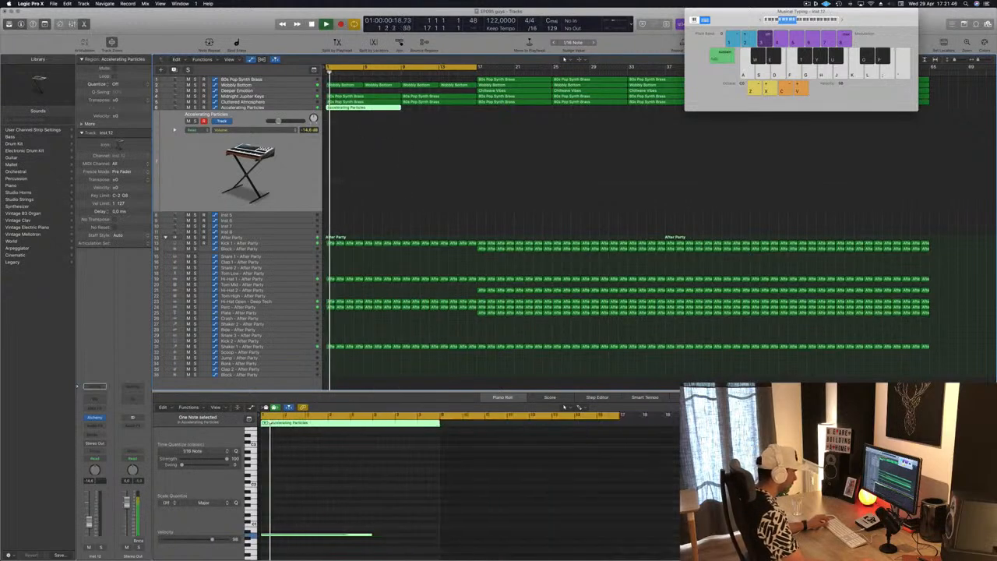
pyautogui.scroll(3, 369, 531)
pyautogui.moveTo(367, 534); pyautogui.dragTo(431, 536)
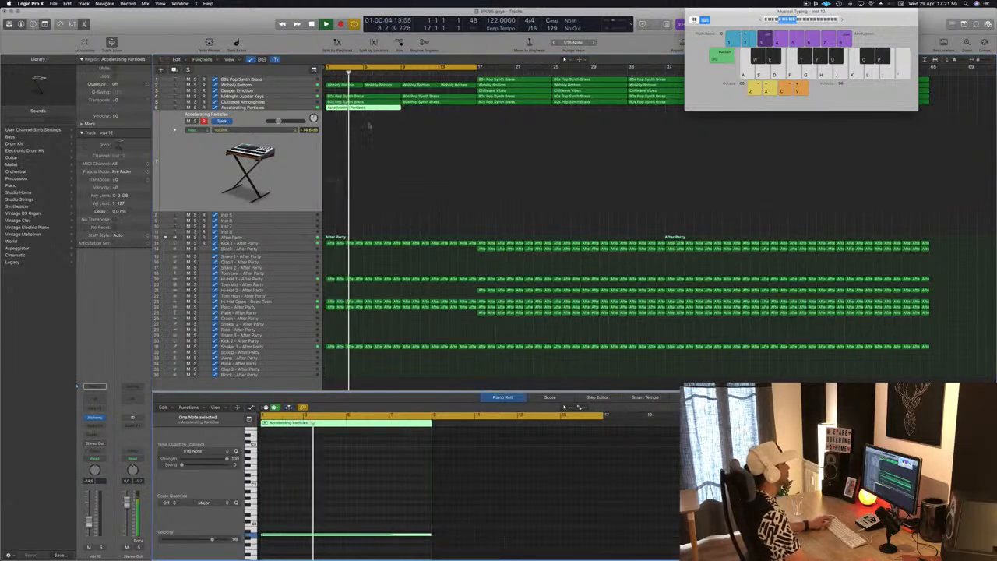
# Copy the eight-bar Accelerating Particles region to bar 9 on the original track and select both regions
pyautogui.click(246, 108)
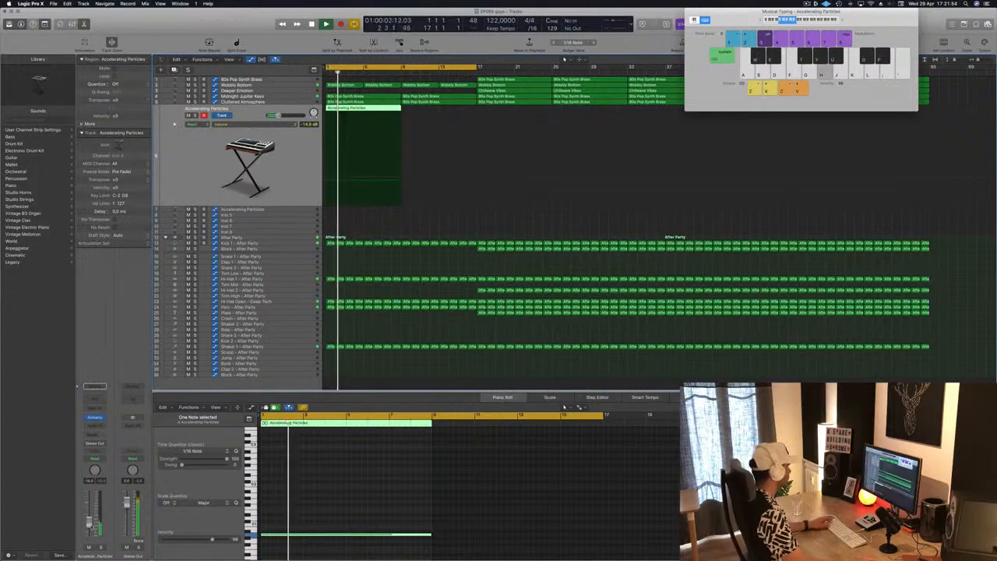
pyautogui.moveTo(360, 113); pyautogui.dragTo(436, 112)
pyautogui.keyDown('shift'); pyautogui.click(364, 109); pyautogui.keyUp('shift')
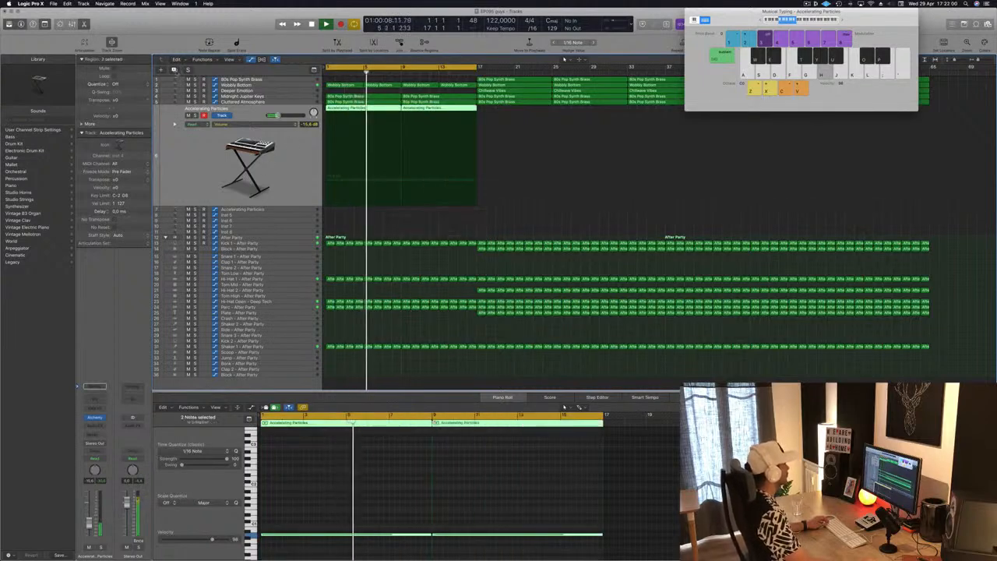
# Duplicate the Accelerating Particles track again, copy the first region onto the new track at bar 1, and play from the start
pyautogui.press('super+d')
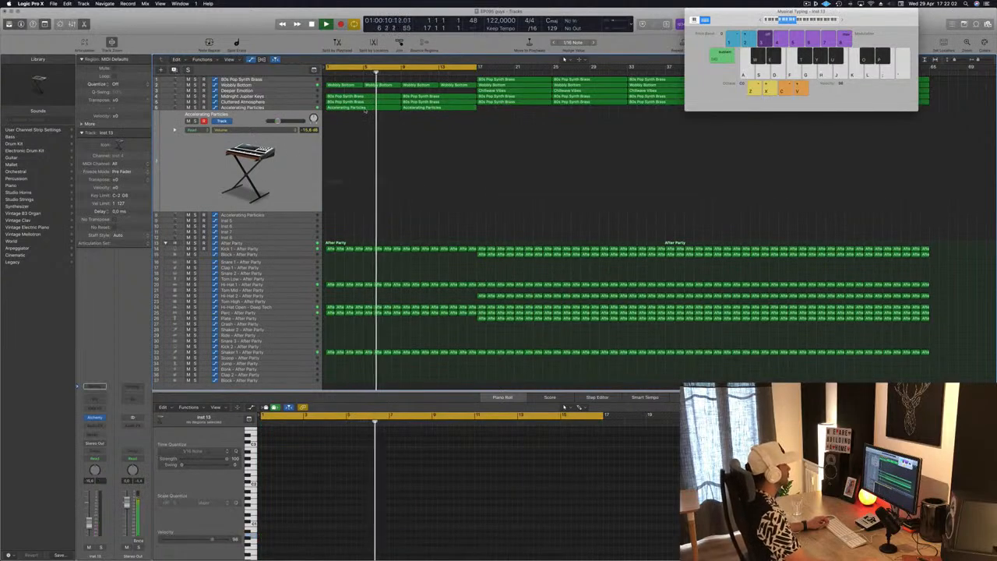
pyautogui.click(366, 109)
pyautogui.moveTo(364, 109); pyautogui.dragTo(365, 127)
pyautogui.press('Return')
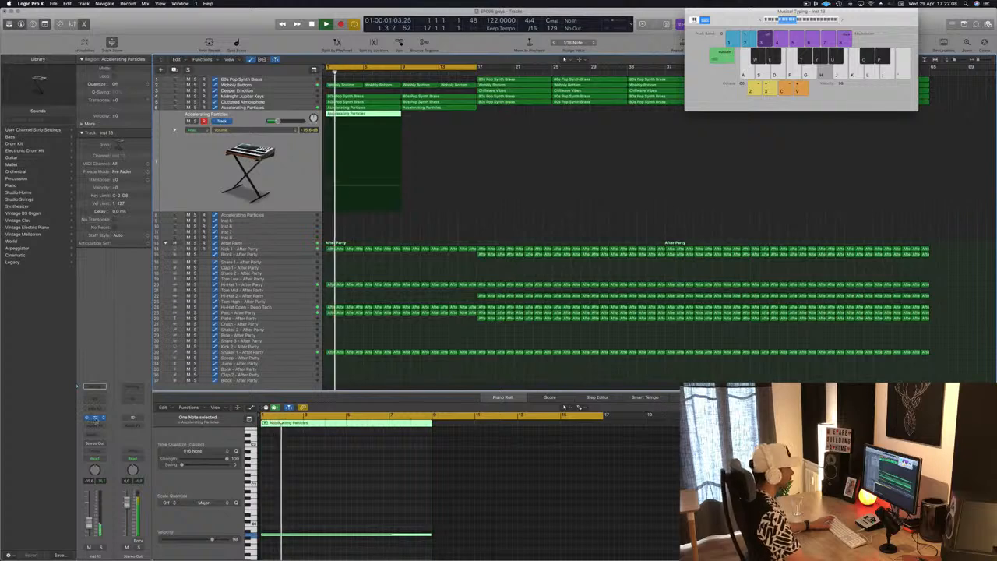
# Audition the Alien Insect Infestation soundscape on the newly duplicated track, replace it with the Airplanes preset, and close Alchemy
pyautogui.click(94, 417)
pyautogui.moveTo(304, 38); pyautogui.dragTo(532, 98)
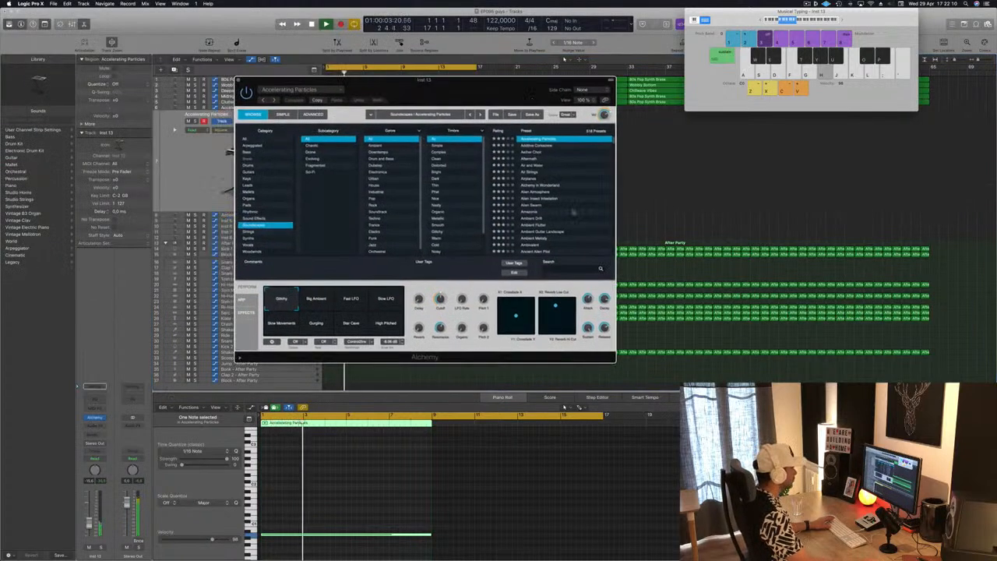
pyautogui.click(550, 199)
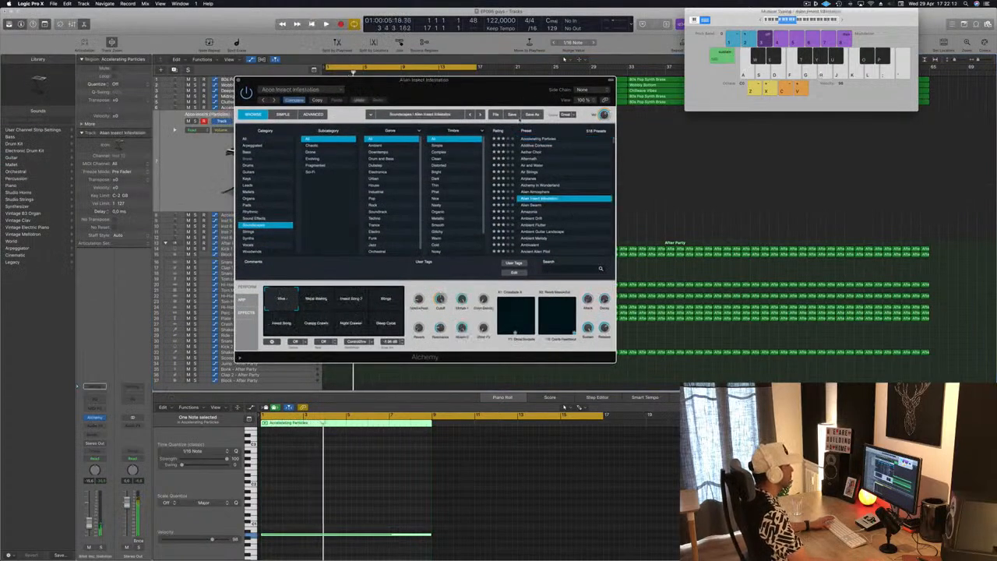
pyautogui.moveTo(492, 91); pyautogui.dragTo(730, 105)
pyautogui.press('space')
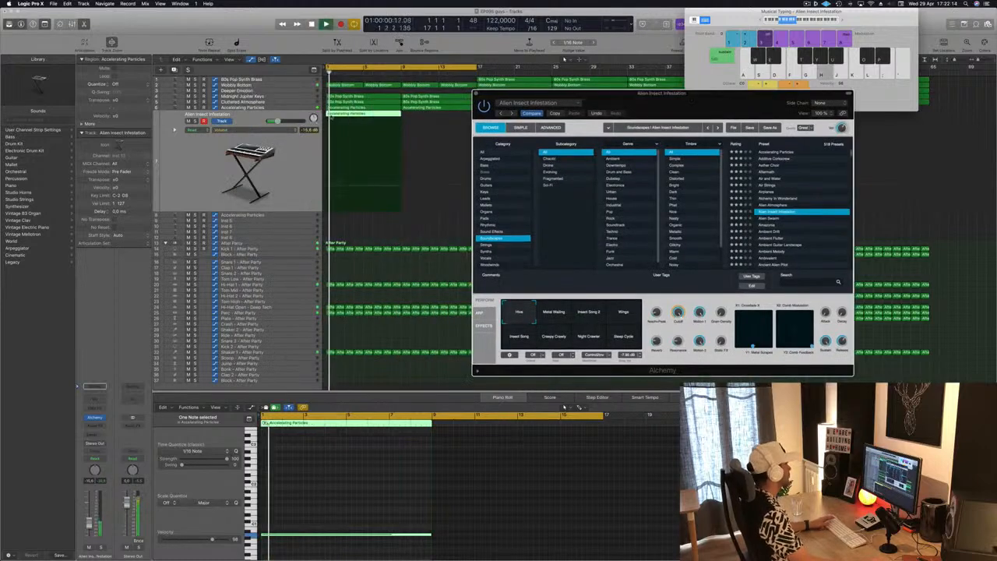
pyautogui.moveTo(592, 92); pyautogui.dragTo(549, 86)
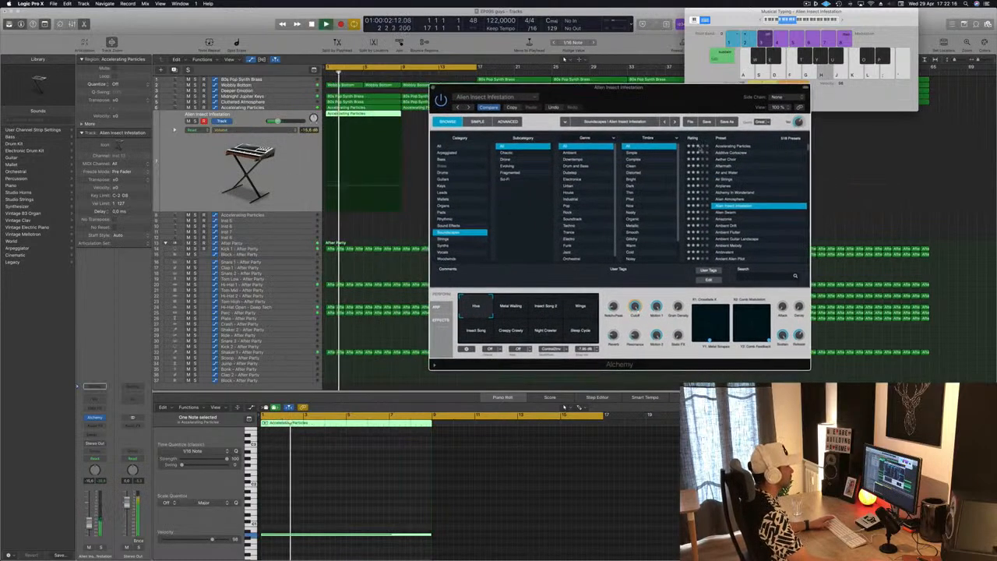
pyautogui.scroll(2, 744, 226)
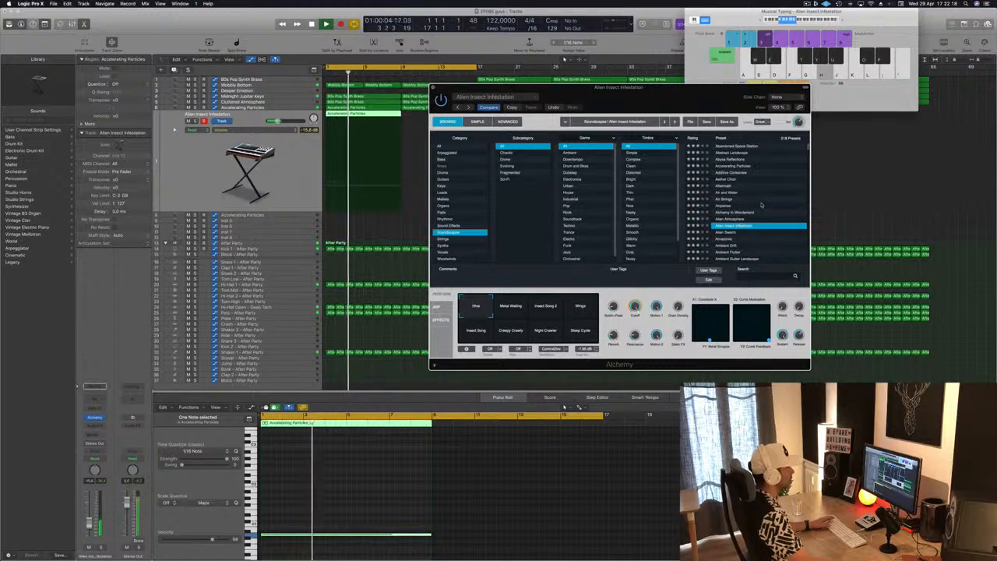
pyautogui.click(724, 205)
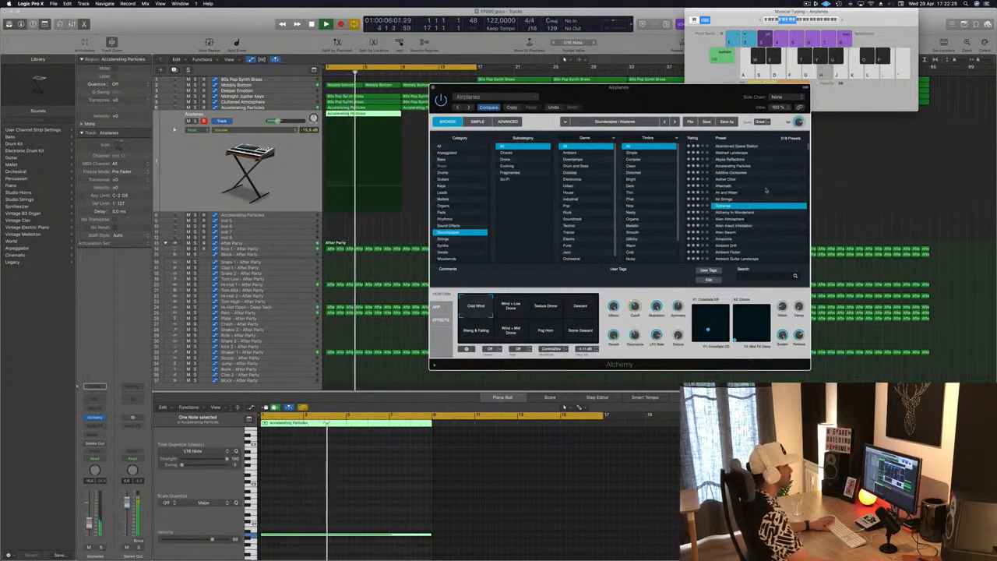
pyautogui.click(303, 188)
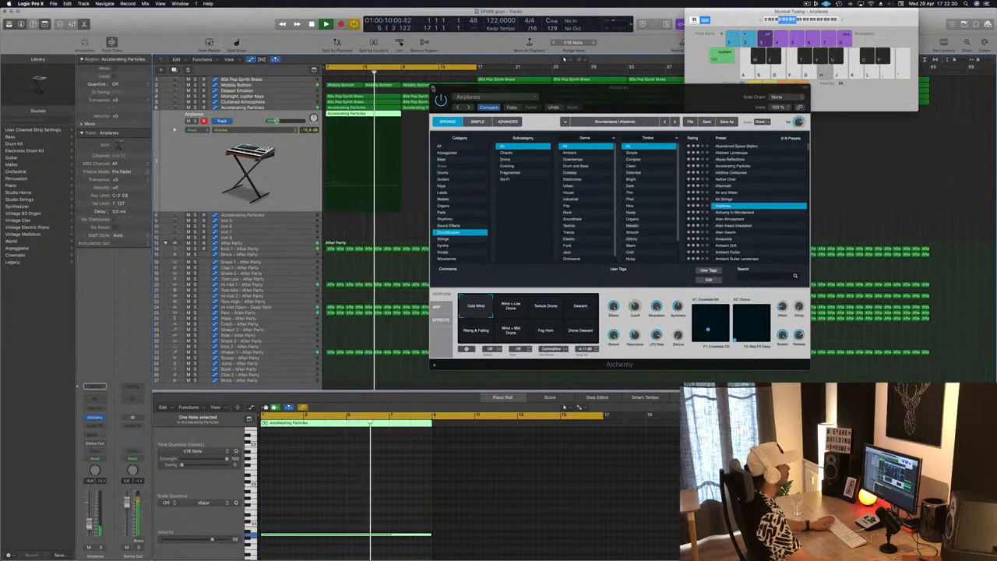
pyautogui.click(433, 88)
pyautogui.press('Return')
# Reshape the Hi-Hat 1 send automation into a steep rise from bar 1 to bar 9 with a sharp drop at bar 9, and replay
pyautogui.click(300, 250)
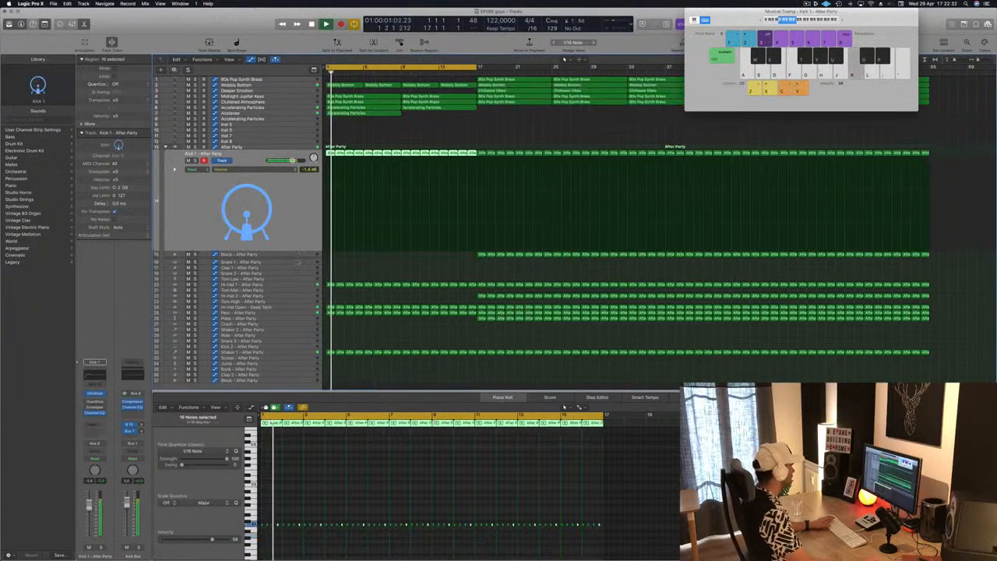
pyautogui.click(299, 284)
pyautogui.press('space')
pyautogui.press('space')
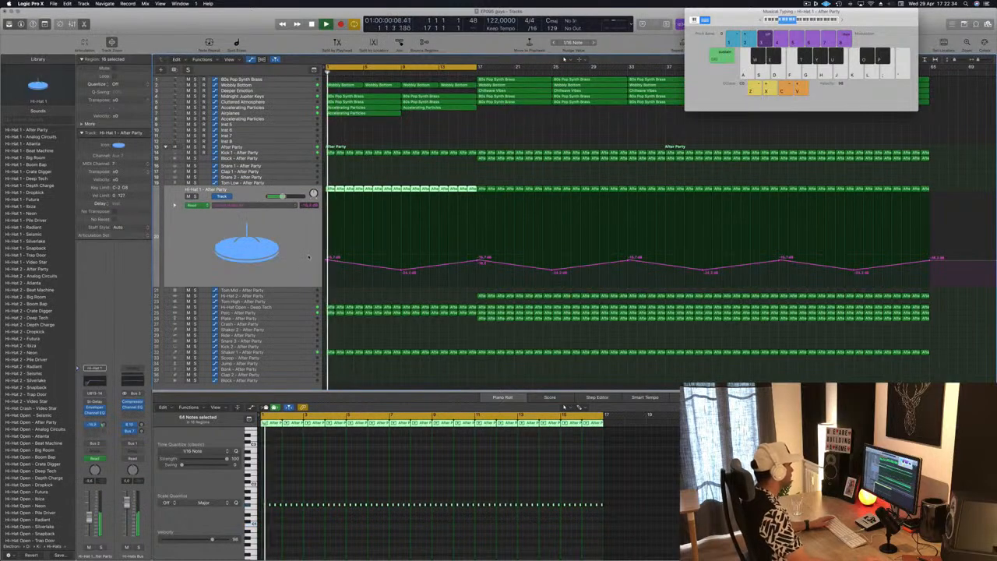
pyautogui.click(326, 262)
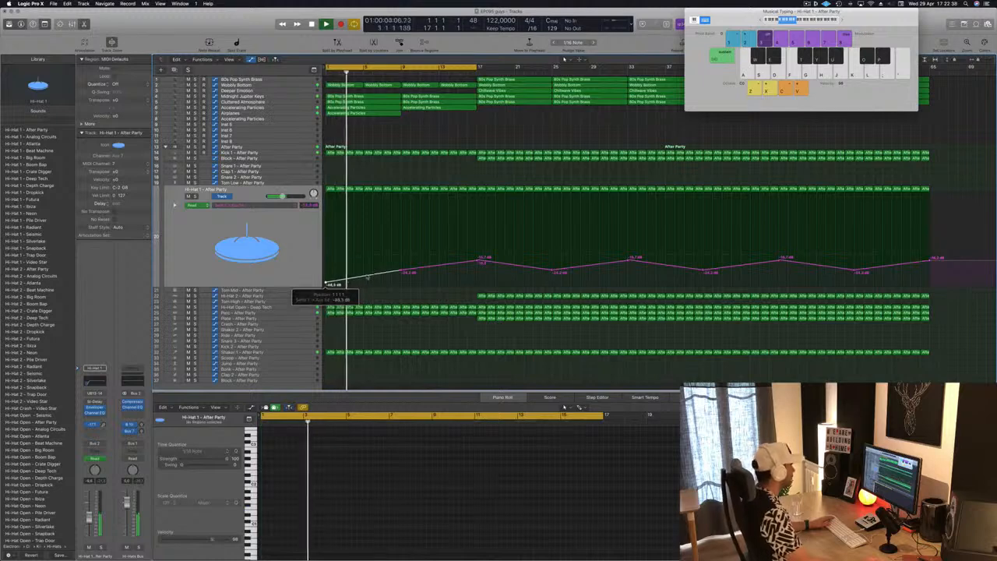
pyautogui.moveTo(403, 272); pyautogui.dragTo(402, 246)
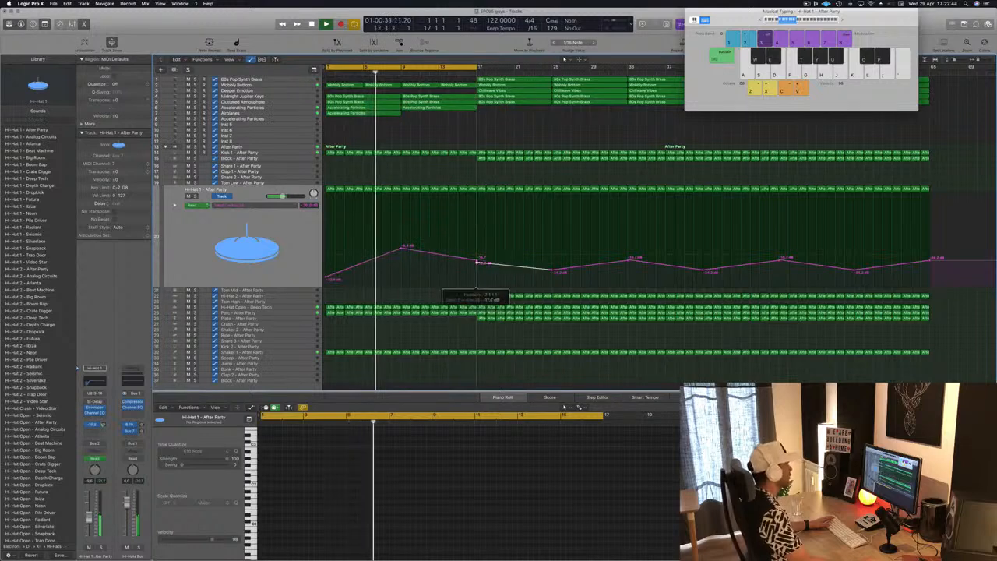
pyautogui.moveTo(477, 262); pyautogui.dragTo(402, 229)
pyautogui.moveTo(405, 281); pyautogui.dragTo(402, 278)
pyautogui.press('space')
pyautogui.press('space')
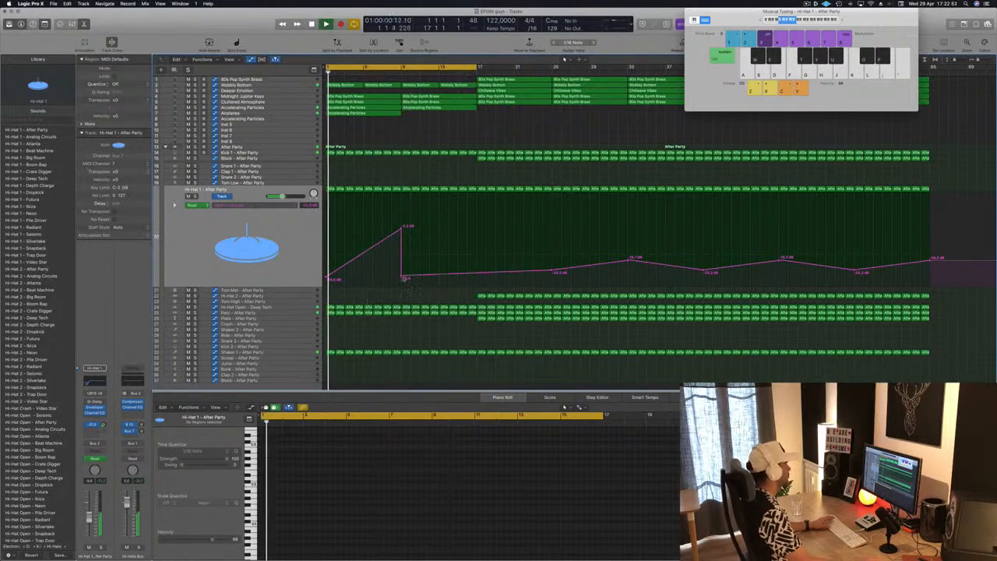
# Copy the Airplanes track's region to bar 9 and extend the Block track's pattern back to bar 9 with eight copied regions
pyautogui.moveTo(371, 114); pyautogui.dragTo(445, 120)
pyautogui.scroll(-2, 411, 133)
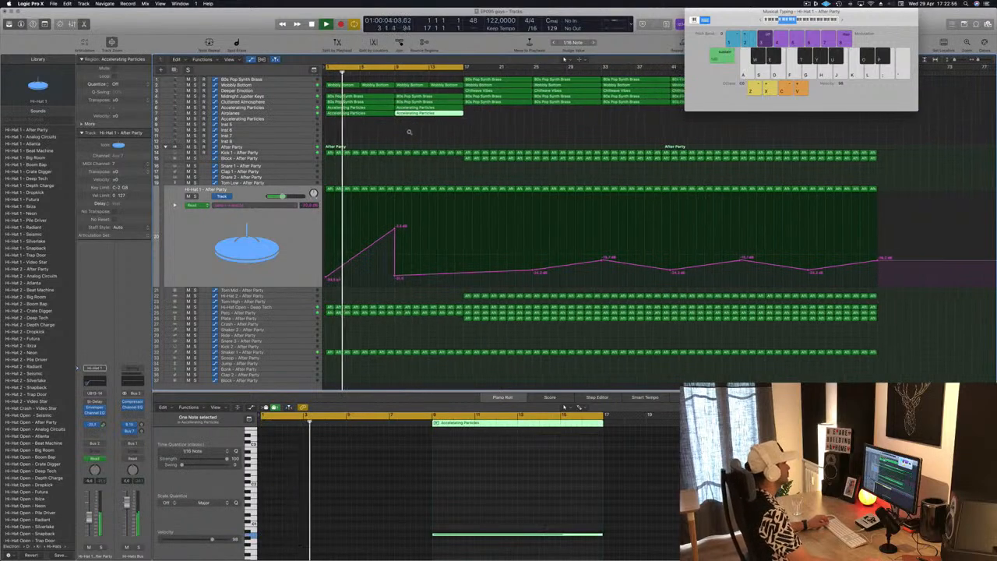
pyautogui.scroll(-2, 405, 134)
pyautogui.click(465, 80)
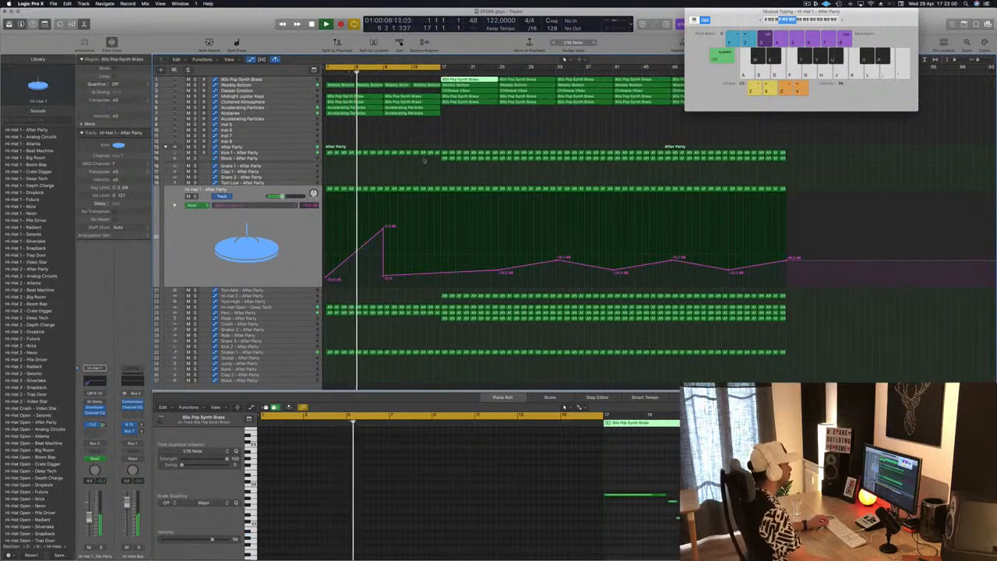
pyautogui.moveTo(423, 161); pyautogui.dragTo(389, 165)
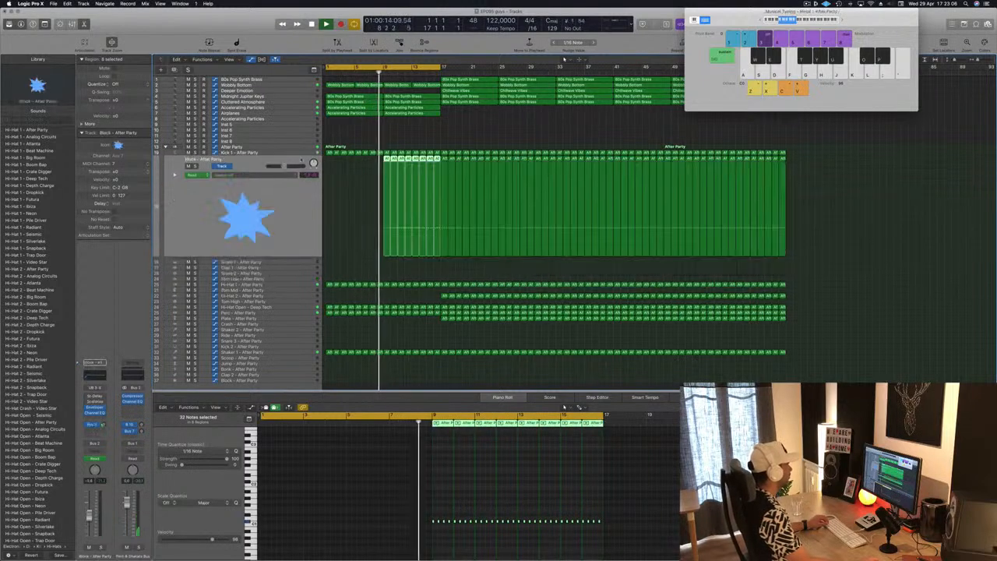
# Show the Block track's Send 1 automation and ramp it from about -29 dB at bar 9 to a peak at bar 17, dropping sharply there
pyautogui.click(261, 178)
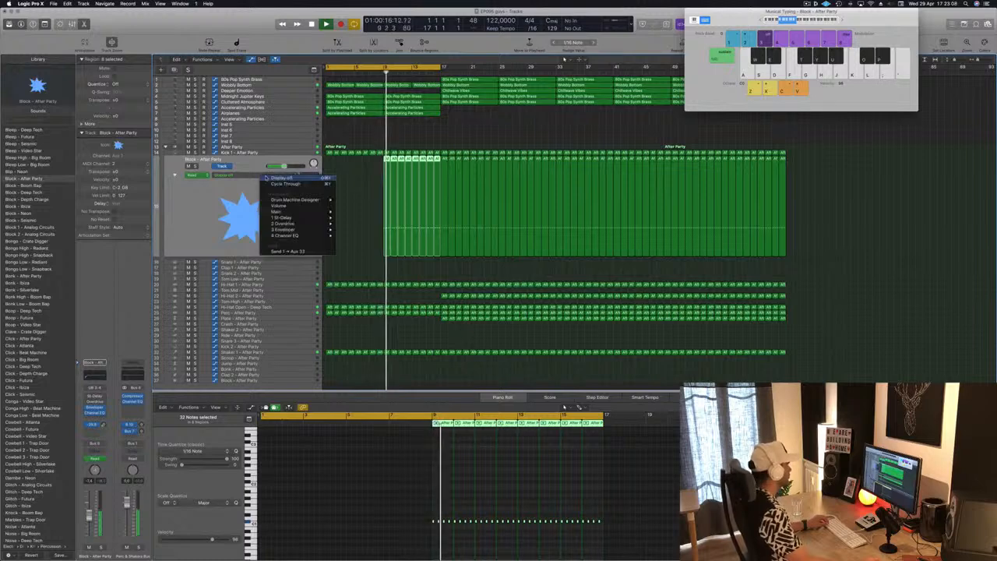
pyautogui.click(288, 251)
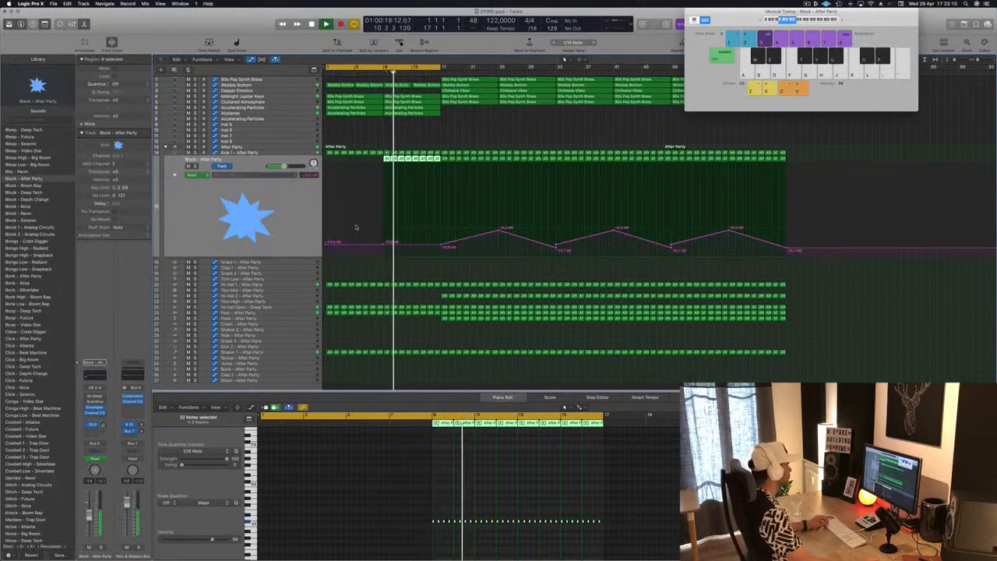
pyautogui.click(424, 243)
pyautogui.moveTo(423, 246); pyautogui.dragTo(440, 228)
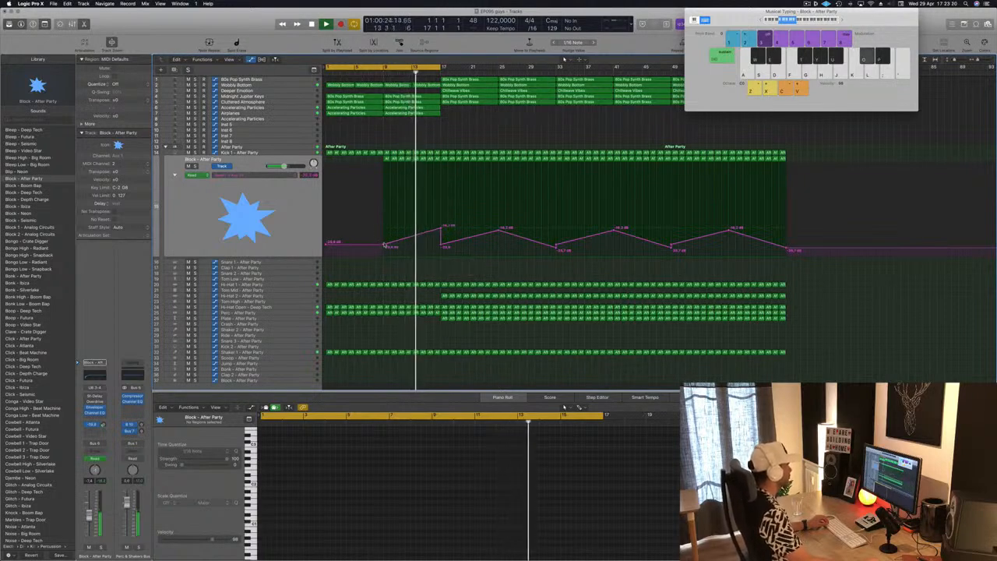
pyautogui.moveTo(440, 230); pyautogui.dragTo(440, 229)
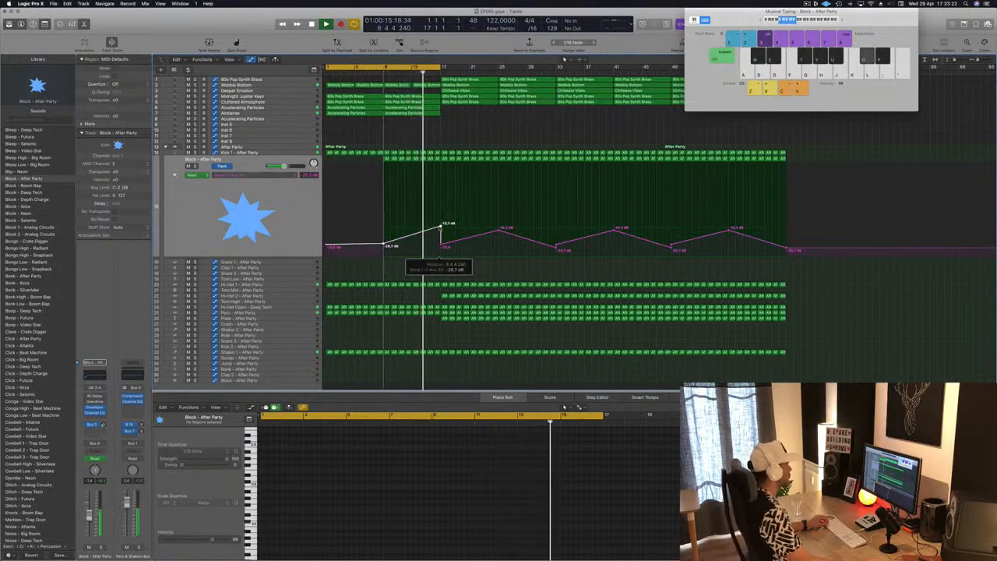
# Move the cycle range to start at bar 9 and copy both Accelerating Particles regions from bar 9 to bar 17
pyautogui.scroll(-2, 446, 147)
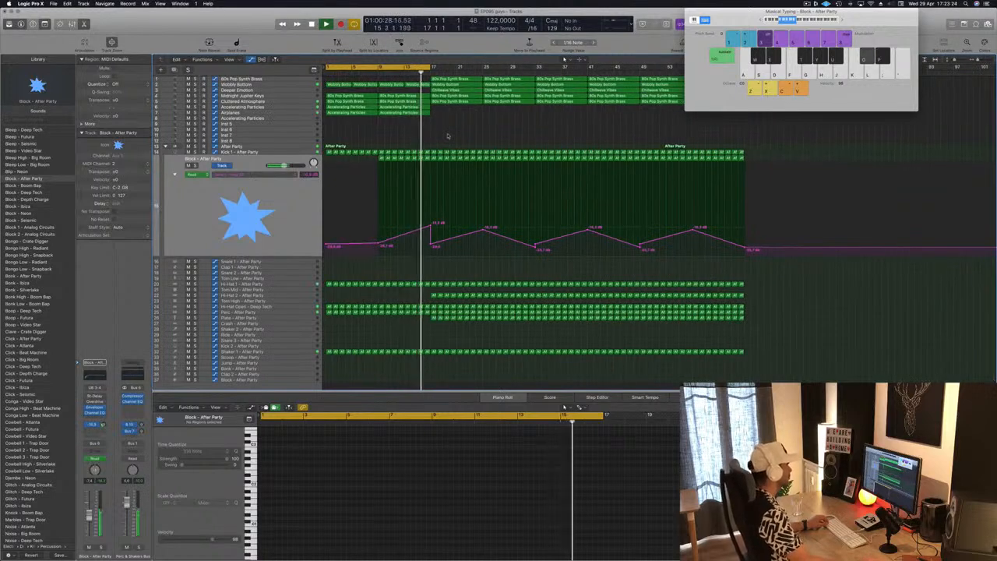
pyautogui.scroll(2, 448, 136)
pyautogui.scroll(-2, 459, 137)
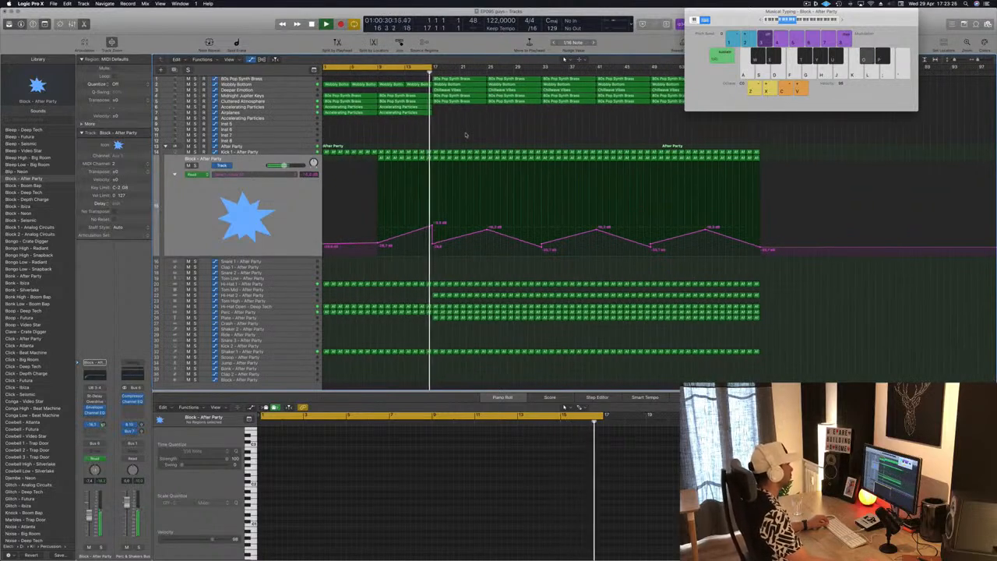
pyautogui.scroll(-2, 465, 133)
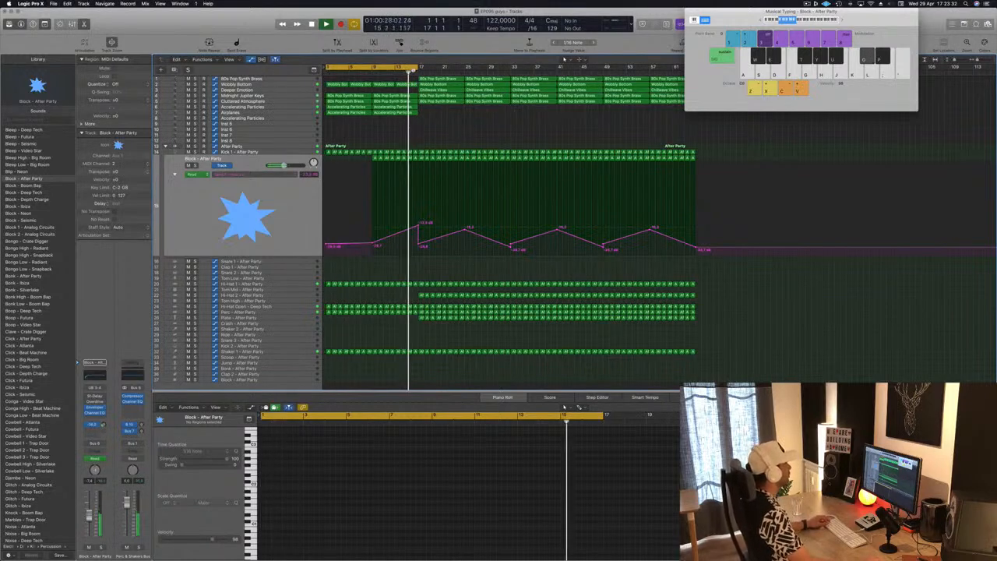
pyautogui.moveTo(420, 69); pyautogui.dragTo(373, 72)
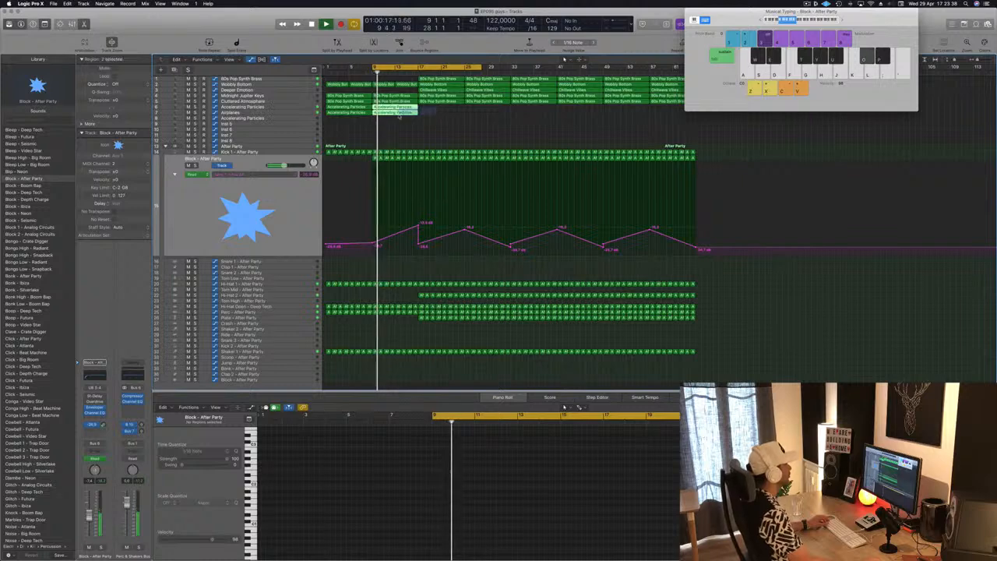
pyautogui.moveTo(399, 115); pyautogui.dragTo(449, 113)
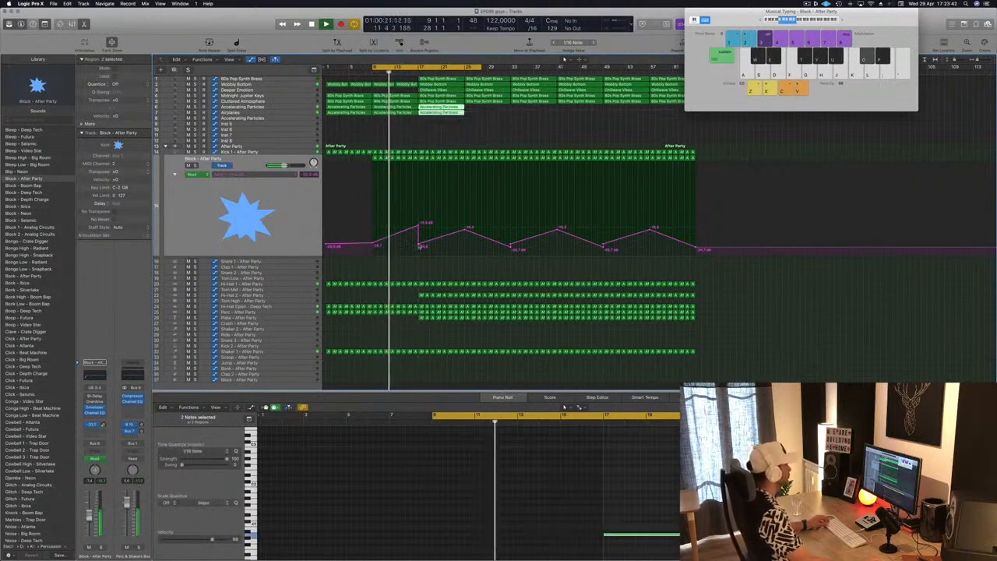
pyautogui.click(419, 246)
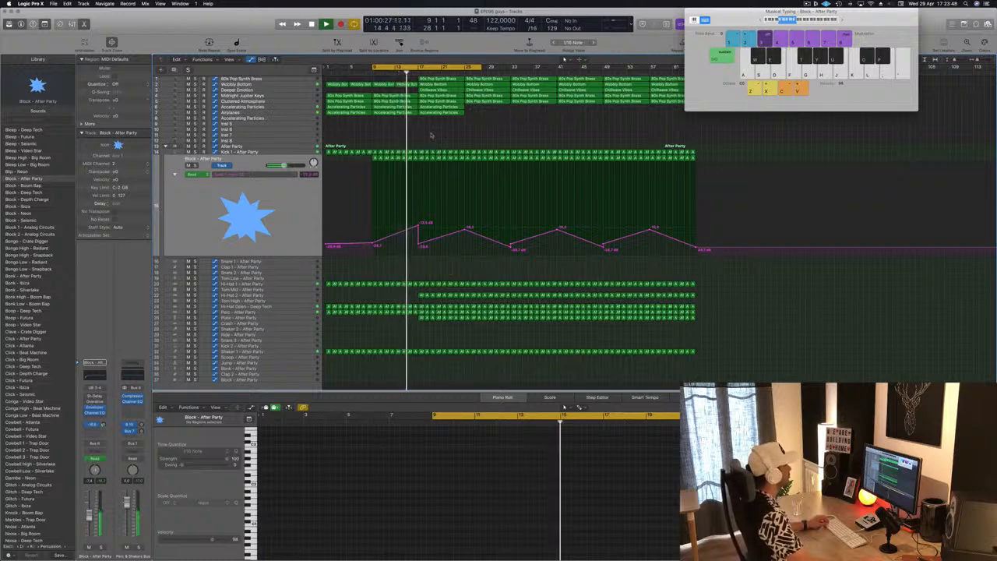
pyautogui.scroll(-1, 419, 246)
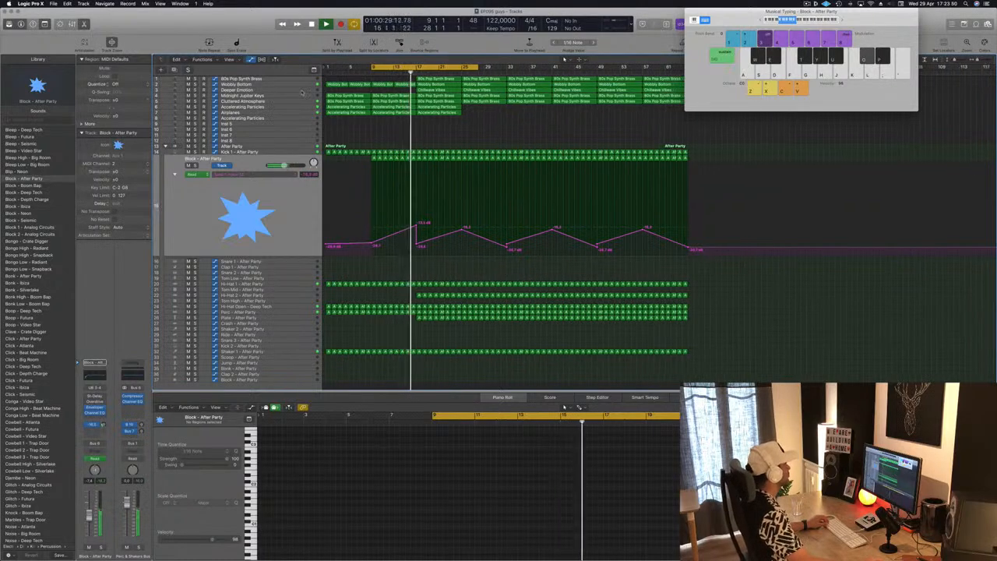
# Delete the Chillwave Vibes region at bar 17 from the Deeper Emotion track
pyautogui.click(236, 91)
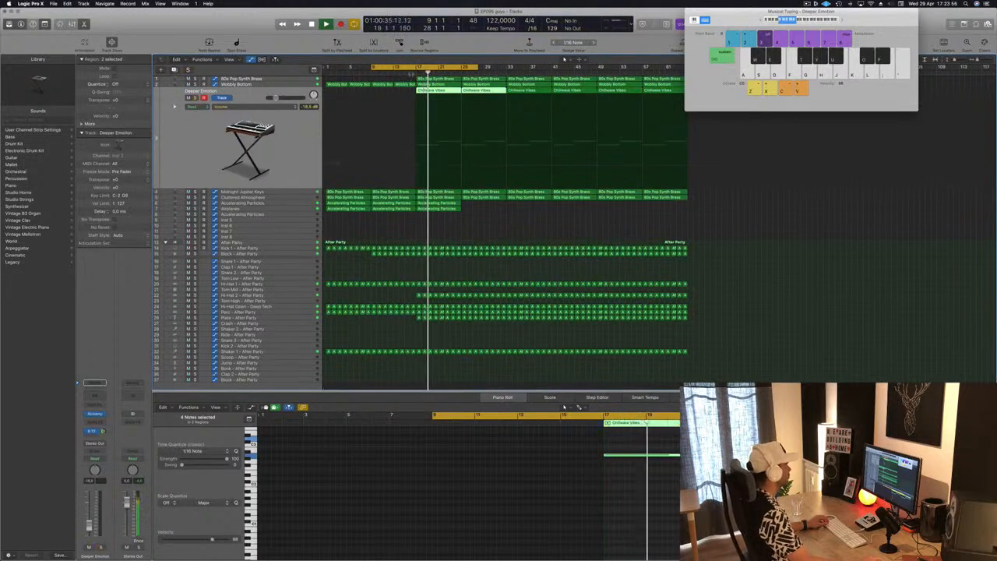
pyautogui.click(407, 102)
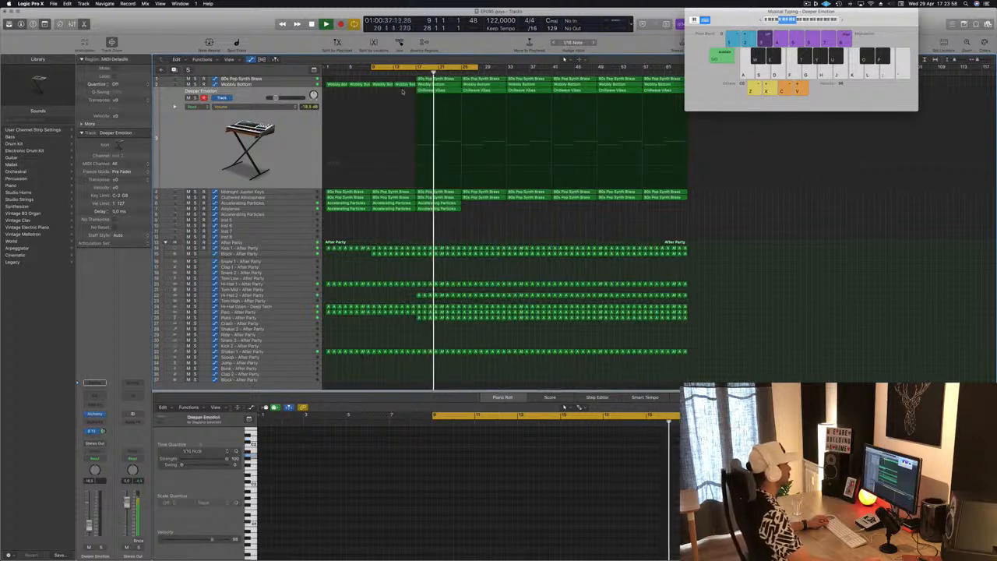
pyautogui.click(447, 93)
pyautogui.press('Delete')
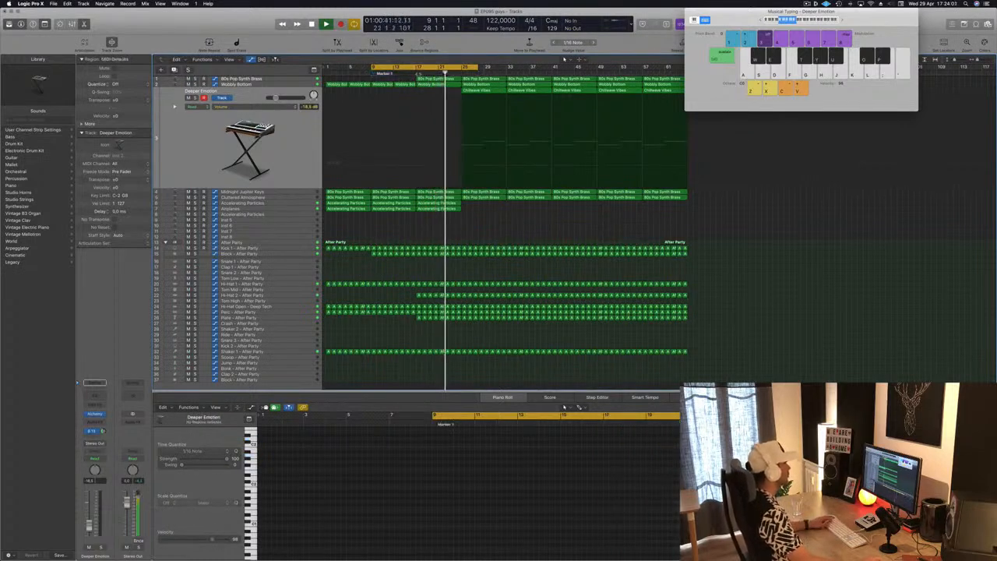
# Audition the 80s Pop Synth Brass preset in Alchemy from bar 17 and lower that track's volume to about -1.3 dB
pyautogui.click(302, 79)
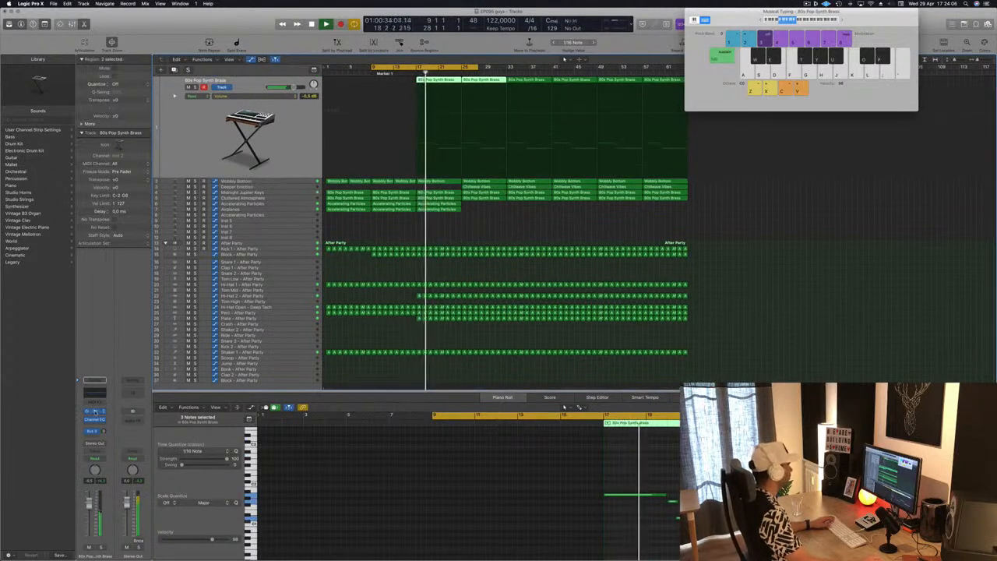
pyautogui.click(95, 410)
pyautogui.moveTo(440, 172); pyautogui.dragTo(541, 185)
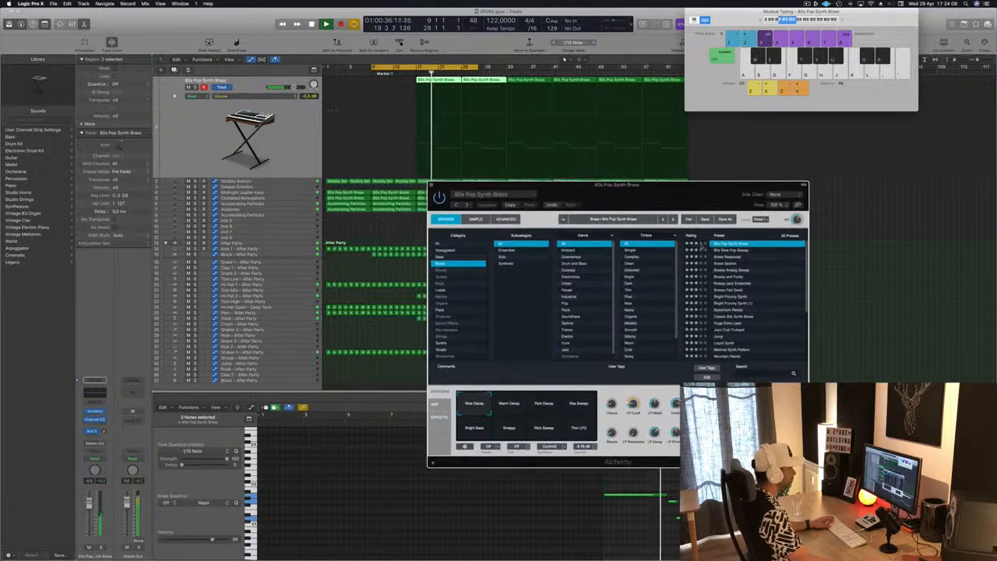
pyautogui.click(731, 249)
pyautogui.click(732, 242)
pyautogui.moveTo(701, 195); pyautogui.dragTo(738, 200)
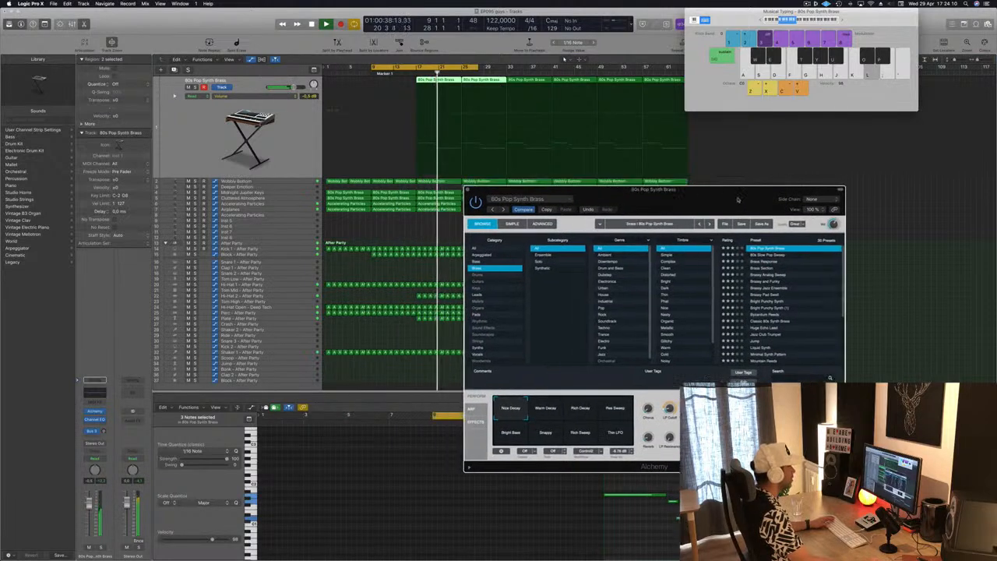
pyautogui.click(418, 74)
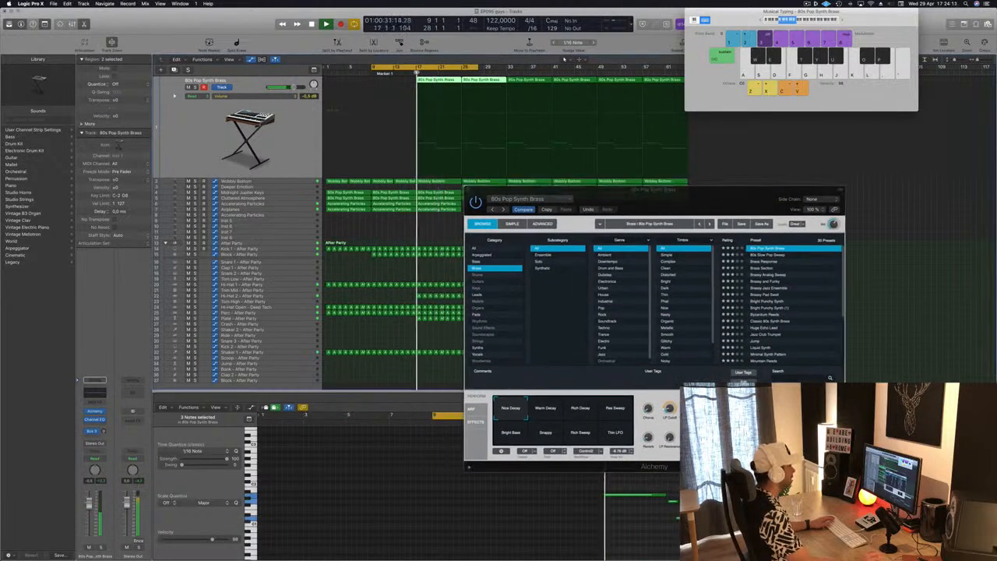
pyautogui.moveTo(649, 204); pyautogui.dragTo(716, 168)
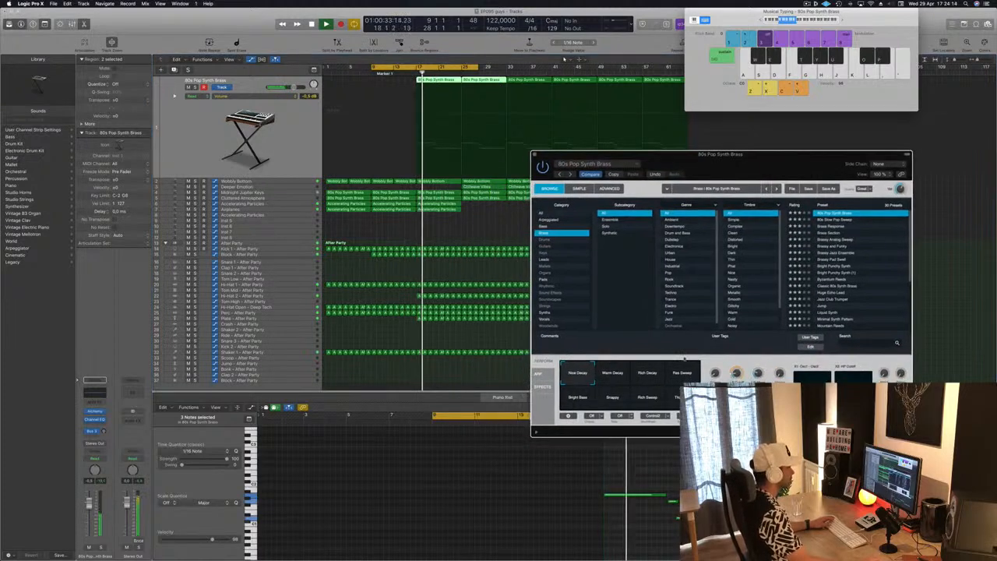
pyautogui.moveTo(583, 156); pyautogui.dragTo(460, 203)
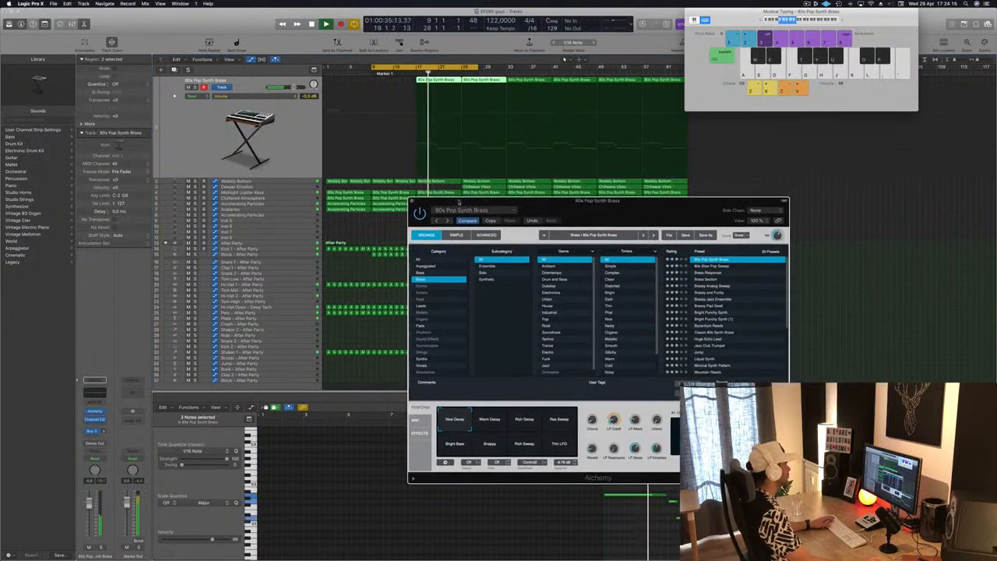
pyautogui.press('super+w')
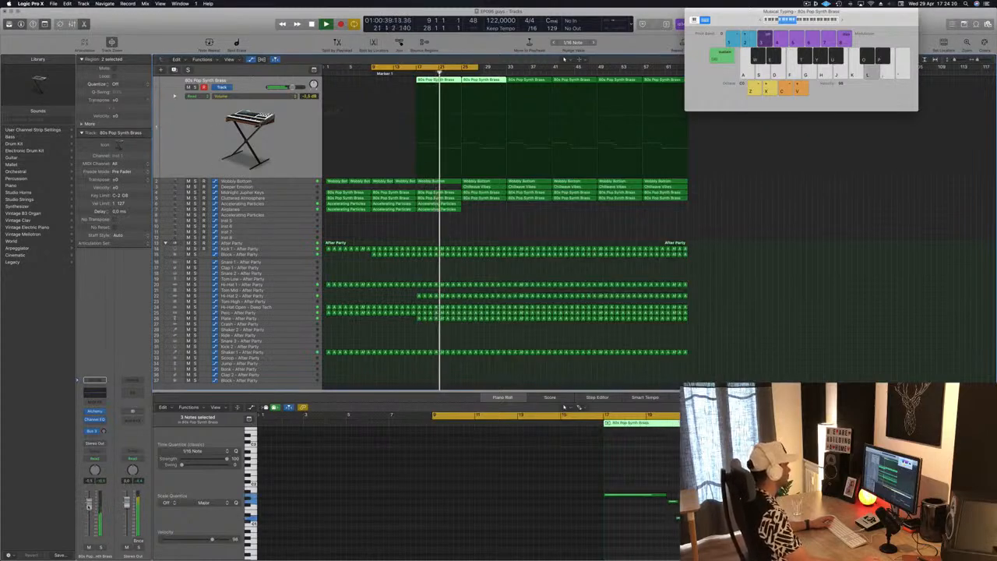
pyautogui.click(494, 221)
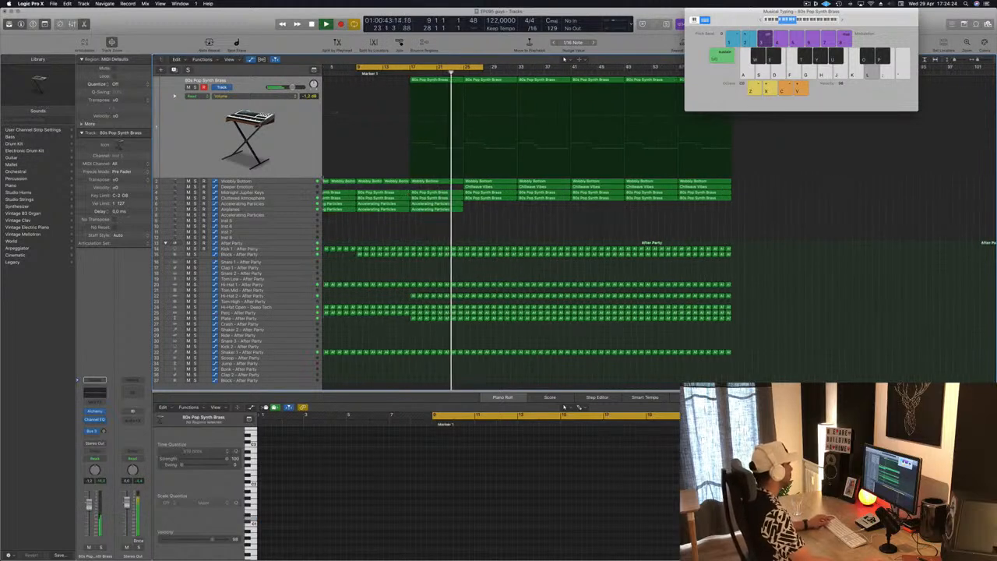
# Inspect the Deeper Emotion track's current preset in Alchemy
pyautogui.click(298, 187)
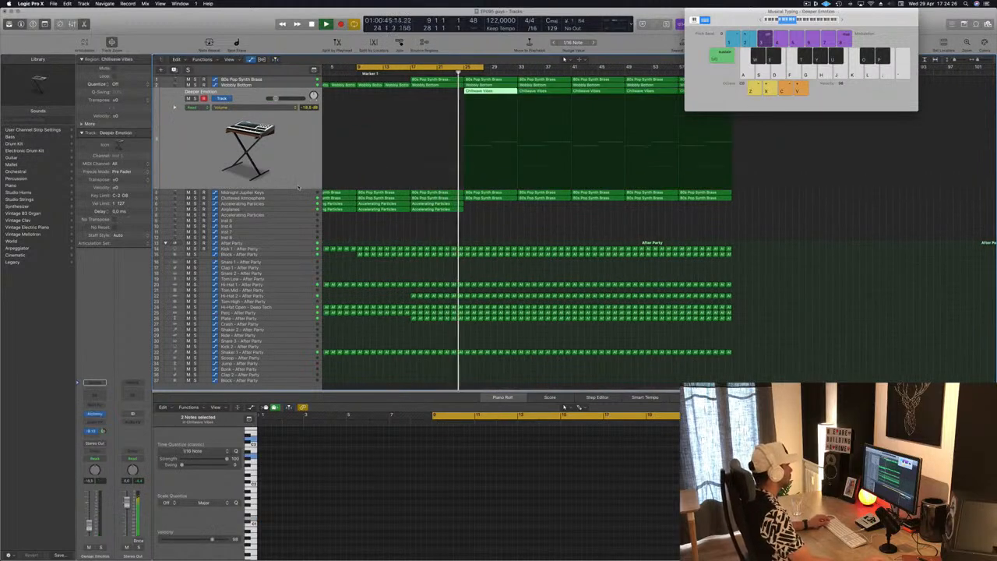
pyautogui.press('super+Left')
pyautogui.press('super+Left')
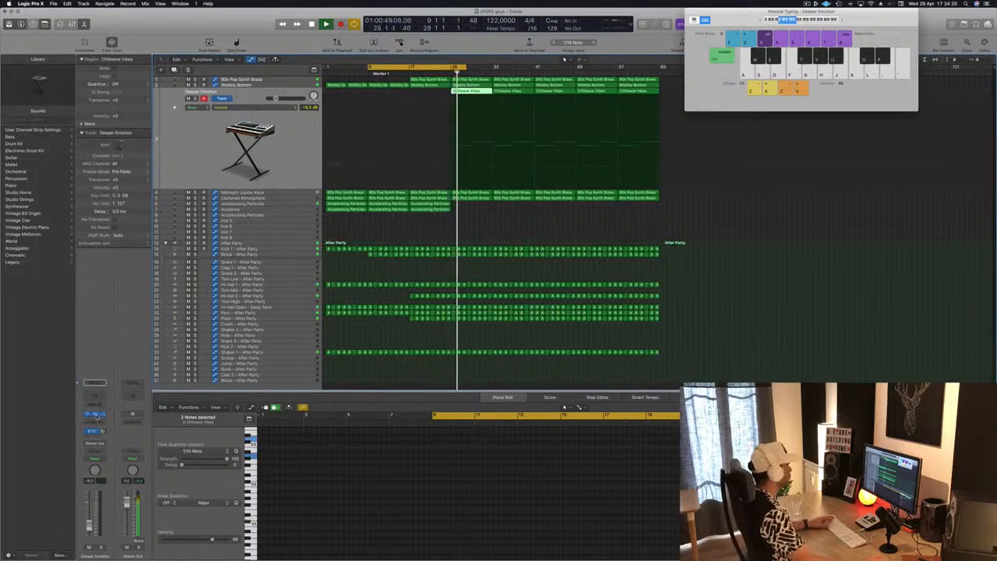
pyautogui.click(94, 414)
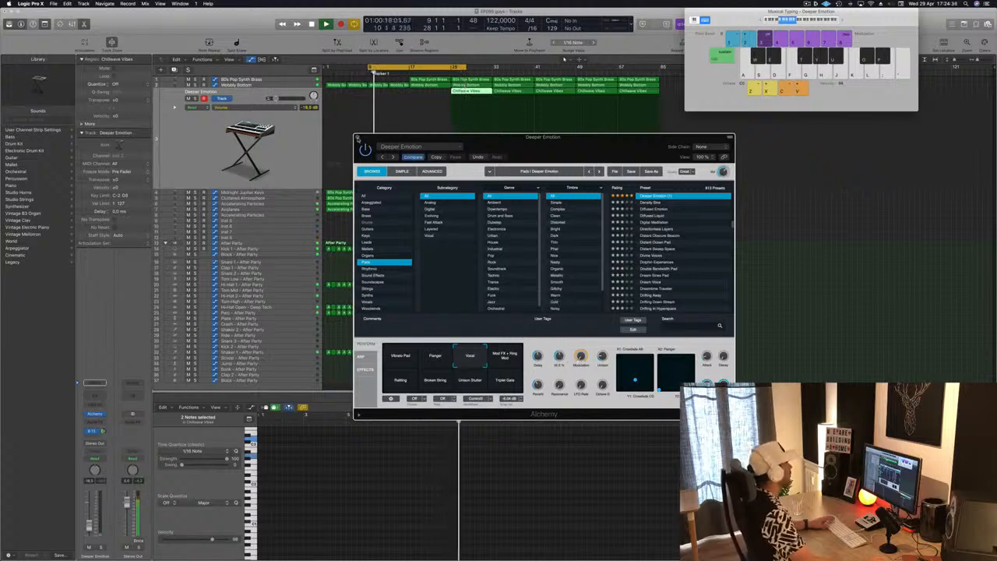
pyautogui.click(357, 138)
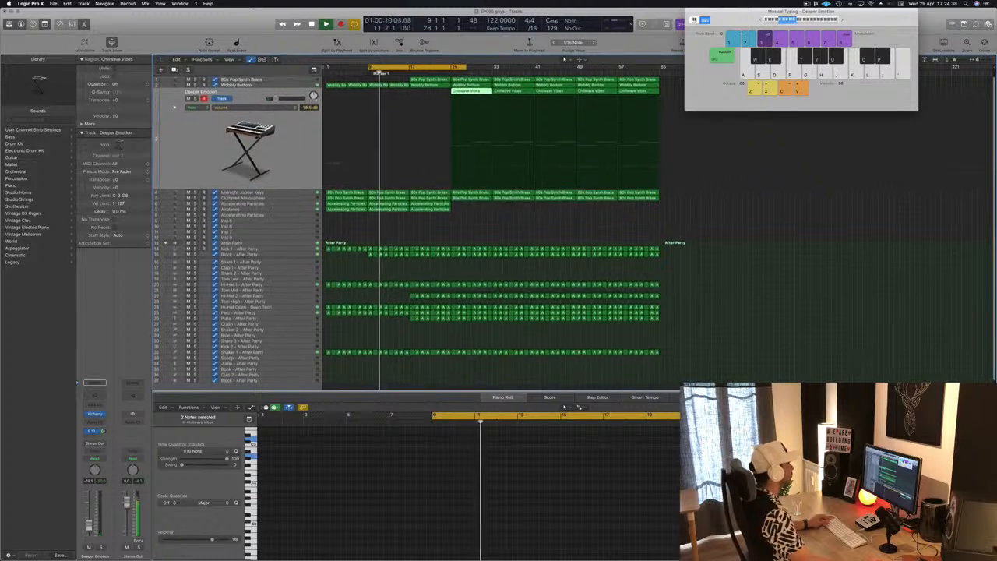
# Copy both Accelerating Particles regions to bar 25 and extend the cycle range to bar 33
pyautogui.moveTo(457, 210)
pyautogui.mouseDown()
pyautogui.moveTo(434, 204)
pyautogui.moveTo(473, 207)
pyautogui.mouseUp()
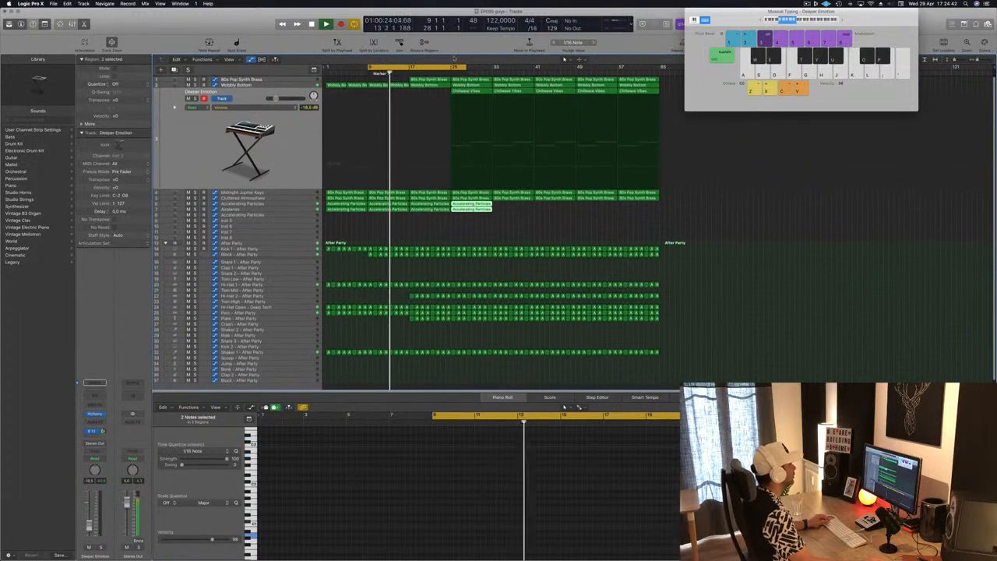
pyautogui.click(445, 72)
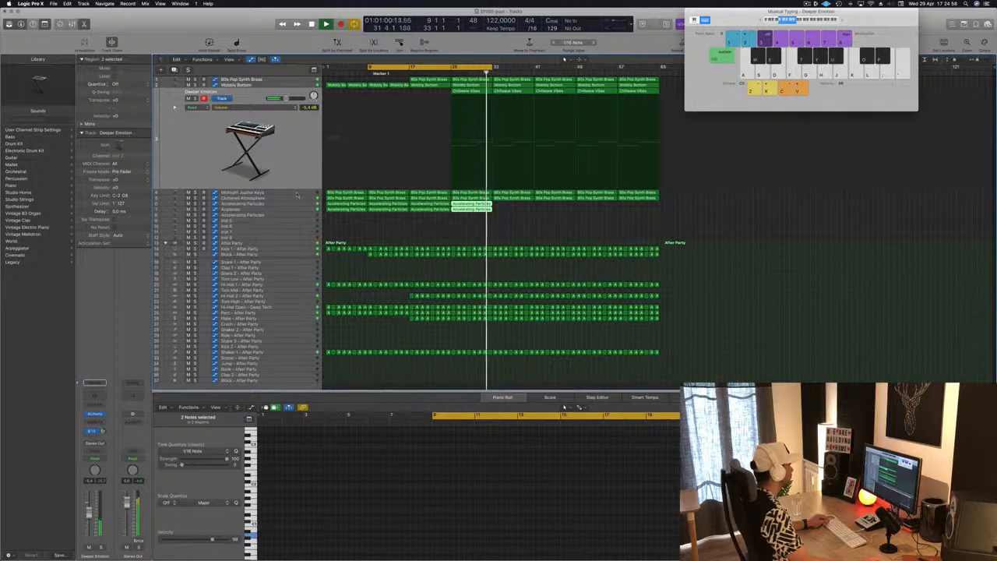
# Briefly solo the Deeper Emotion track around bar 25 to hear its part on its own
pyautogui.press('Down')
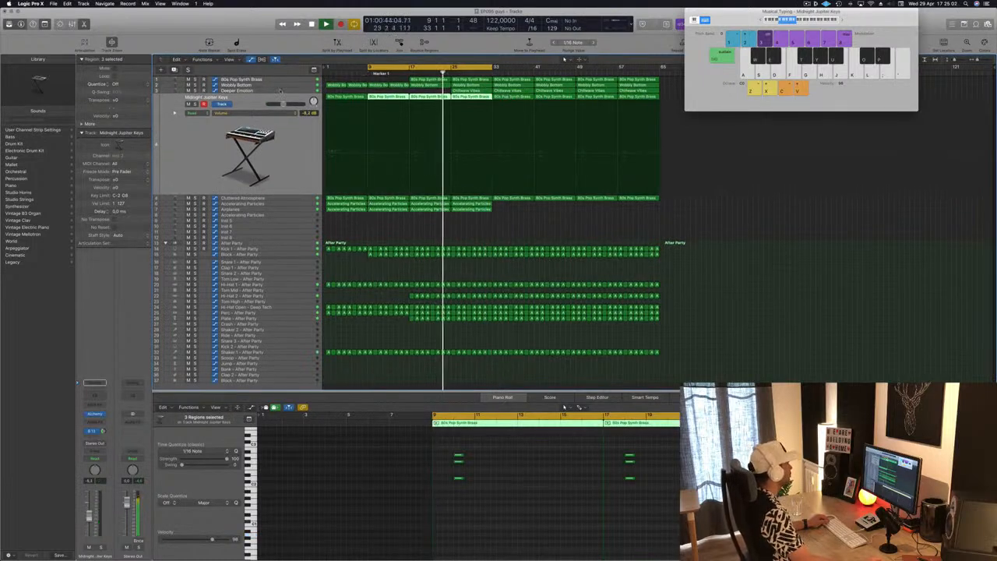
pyautogui.press('Up')
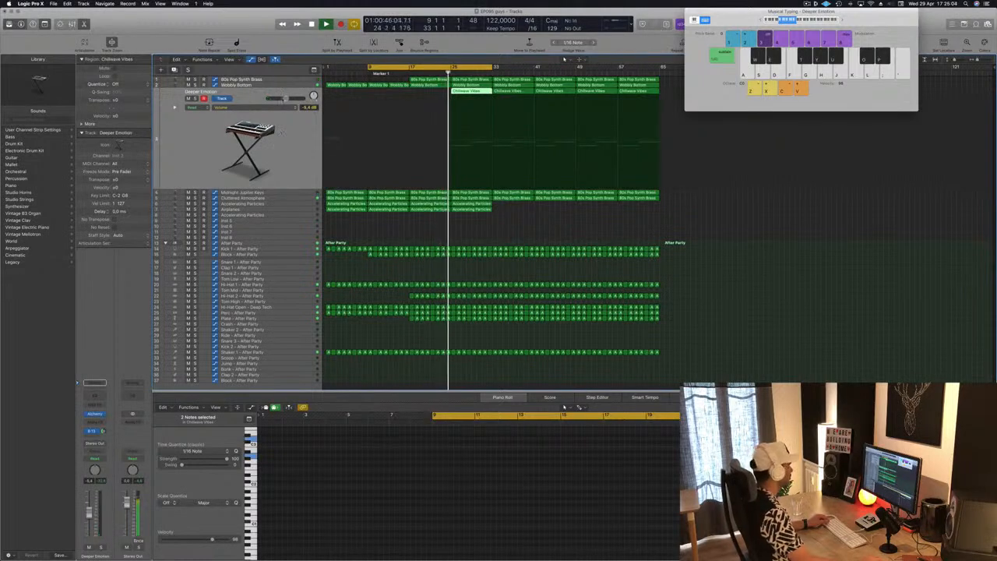
pyautogui.hotkey('ctrl', 's')
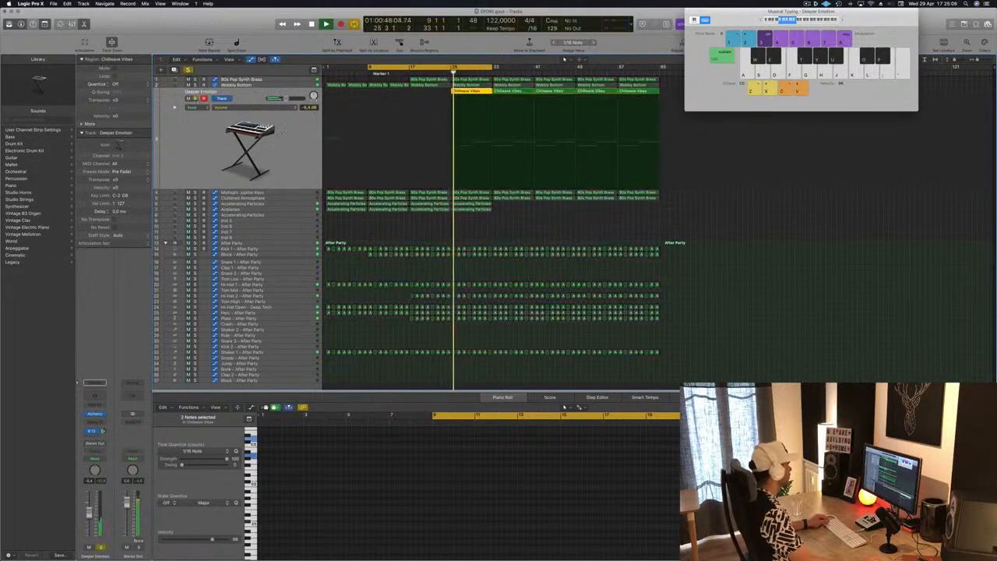
pyautogui.hotkey('ctrl', 's')
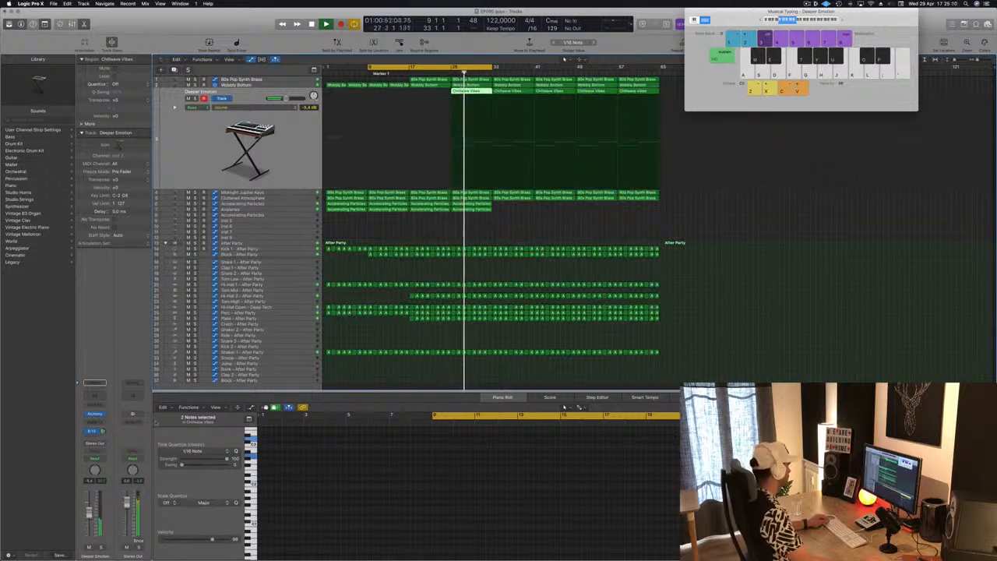
# Replay the Deeper Emotion part from bar 24 with its Alchemy preset open and set the track's volume to -13.0 dB
pyautogui.click(93, 414)
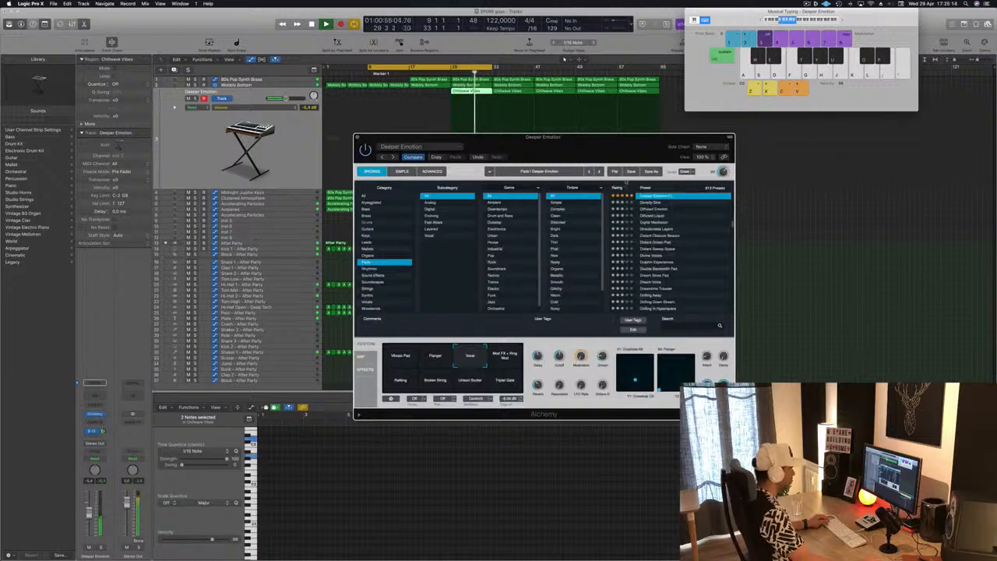
pyautogui.moveTo(624, 155); pyautogui.dragTo(768, 176)
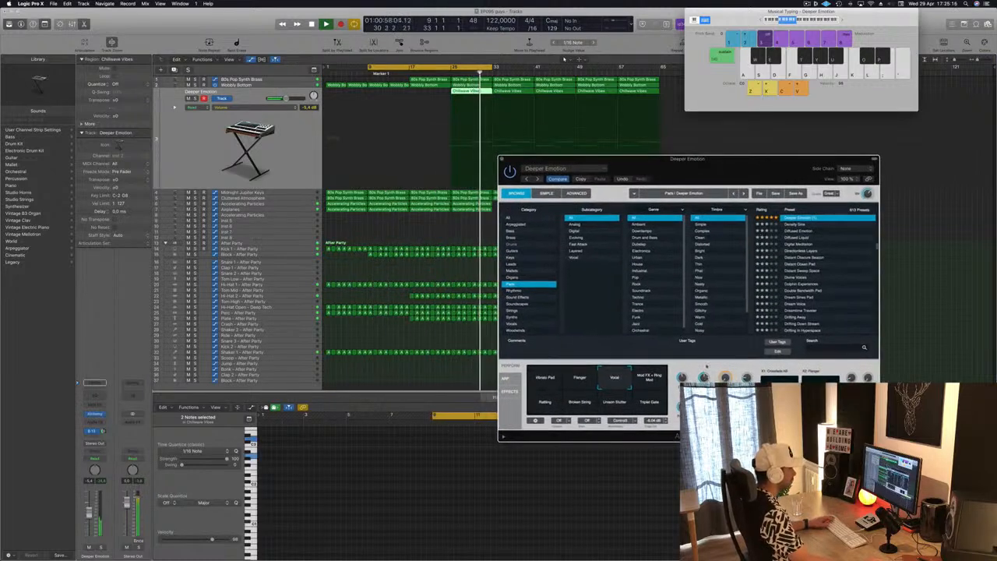
pyautogui.moveTo(740, 173); pyautogui.dragTo(788, 178)
pyautogui.click(447, 74)
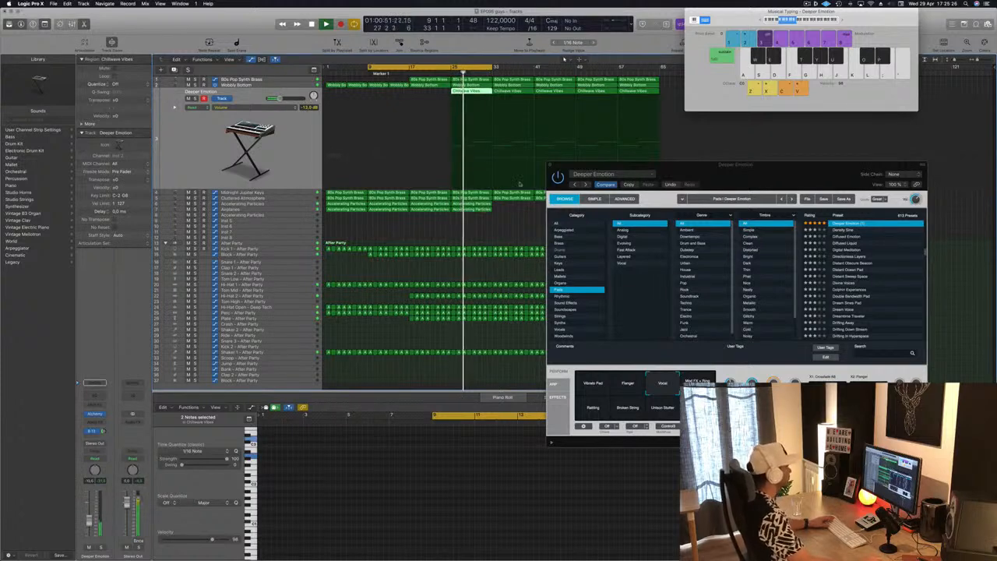
pyautogui.click(552, 165)
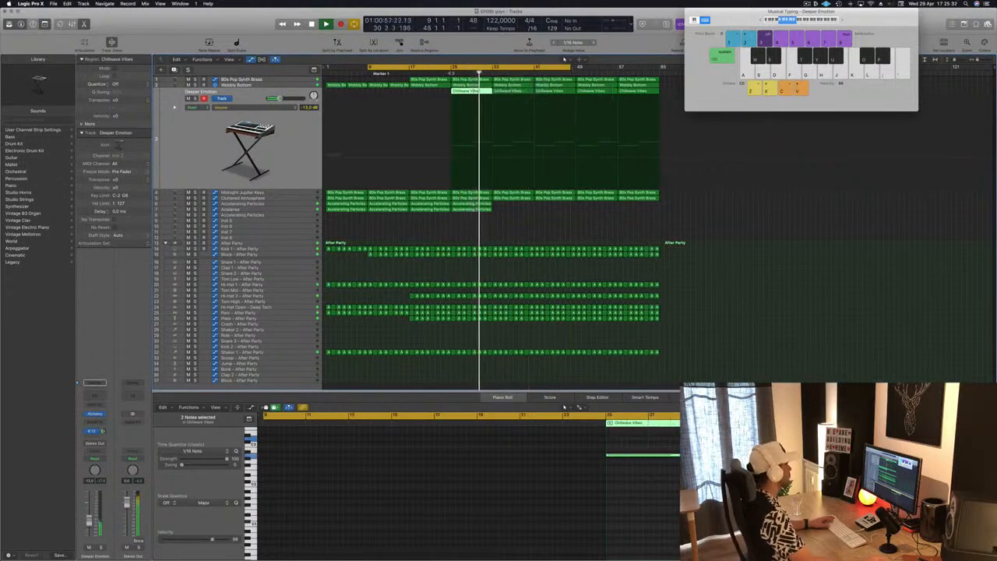
# Play the arrangement from bar 24 to about bar 42 with the cycle range extended to about bar 48, and stop playback
pyautogui.press('space')
pyautogui.press('space')
pyautogui.click(448, 74)
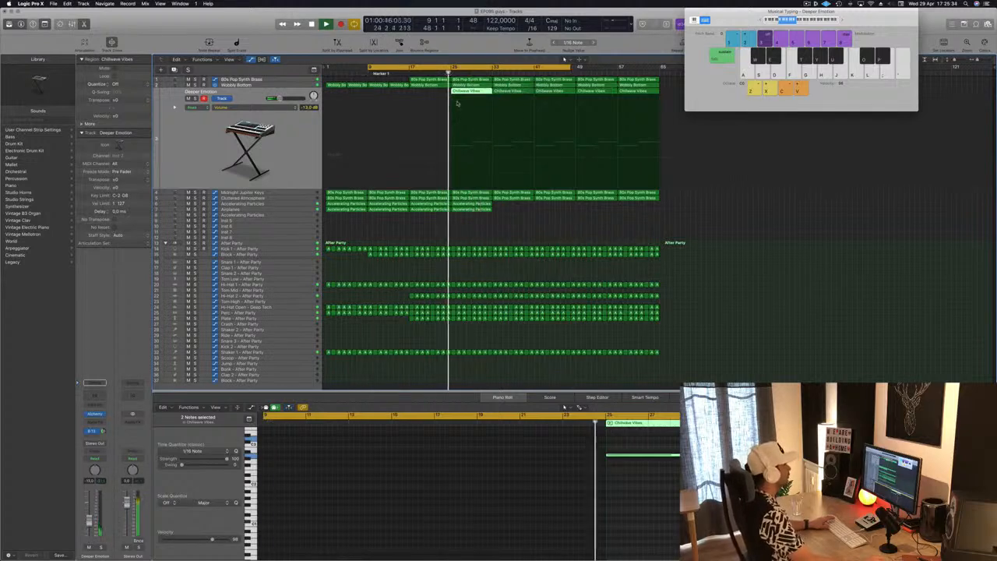
pyautogui.moveTo(690, 12); pyautogui.dragTo(697, 106)
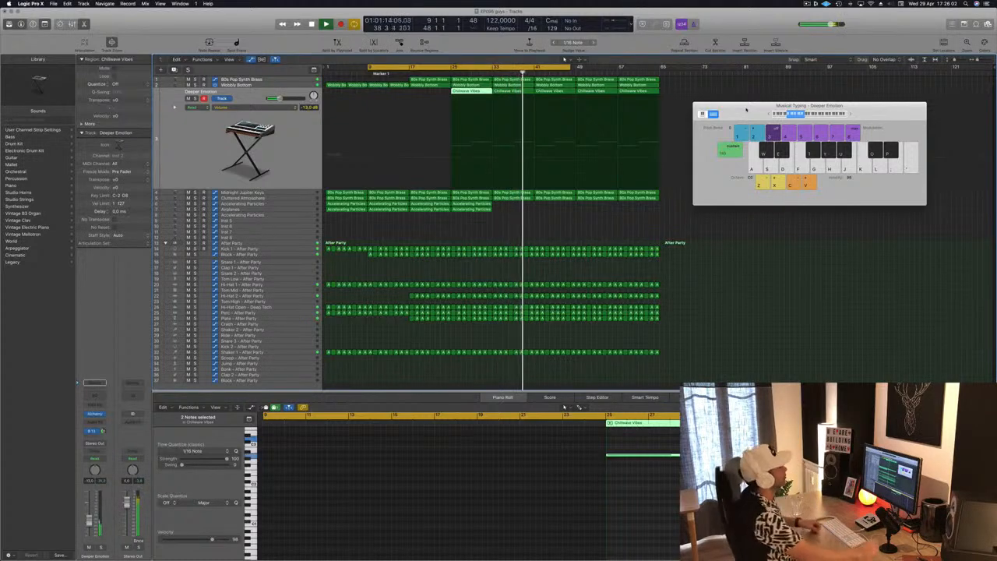
pyautogui.click(498, 235)
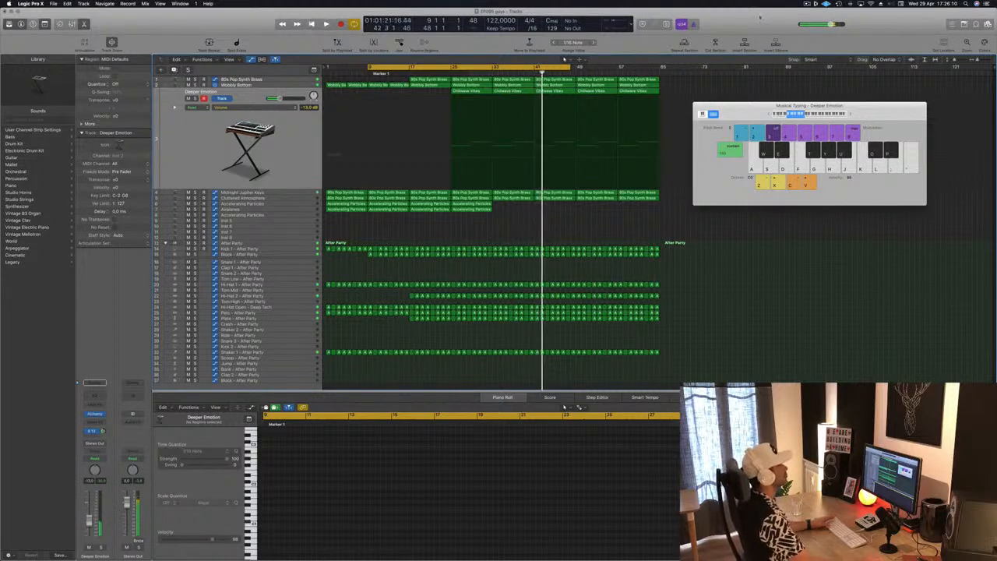
pyautogui.click(808, 3)
pyautogui.click(822, 18)
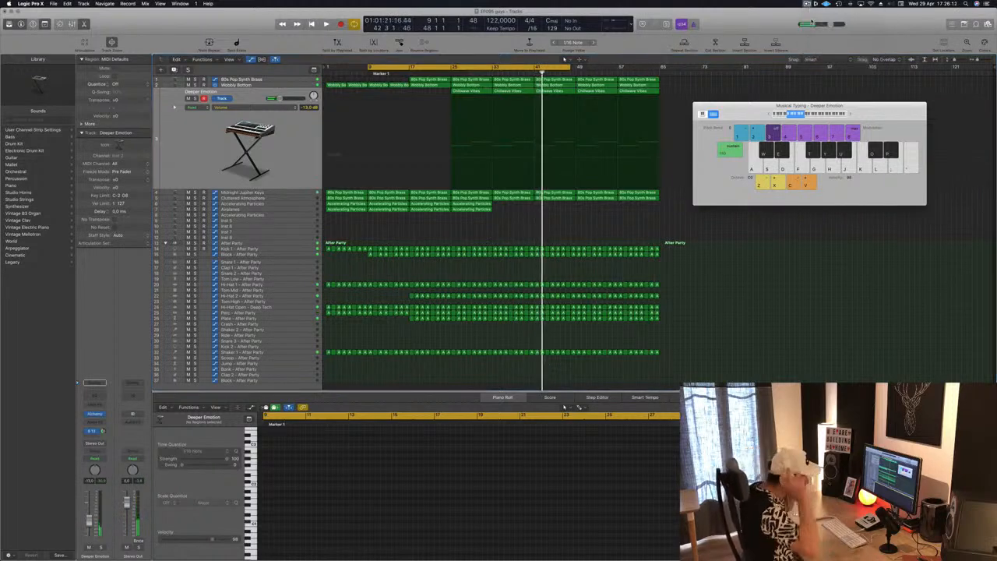